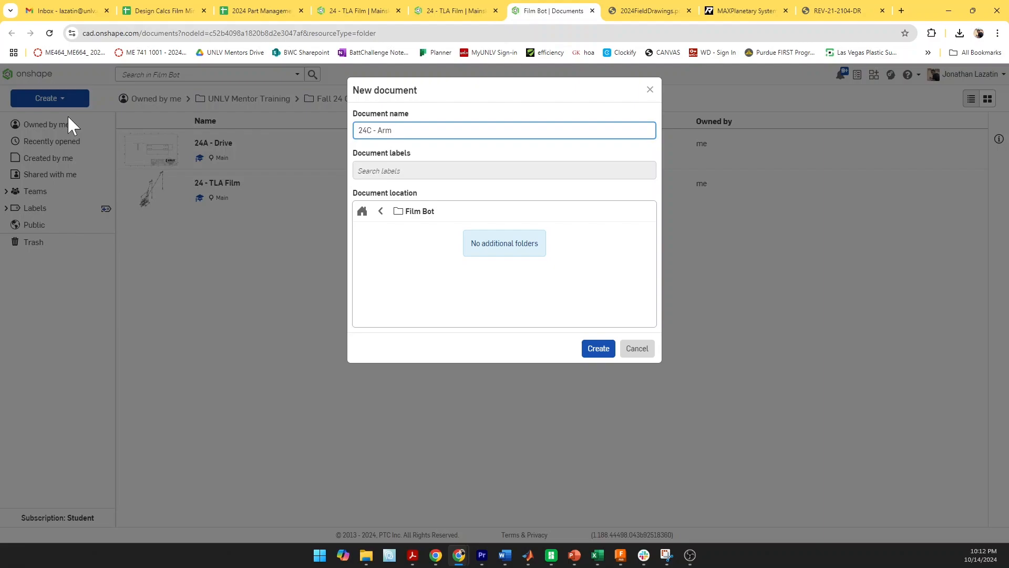
Create the document "24C - Arm" and start a Derived feature, browsing other documents to the Film Bot folder
key("Return")
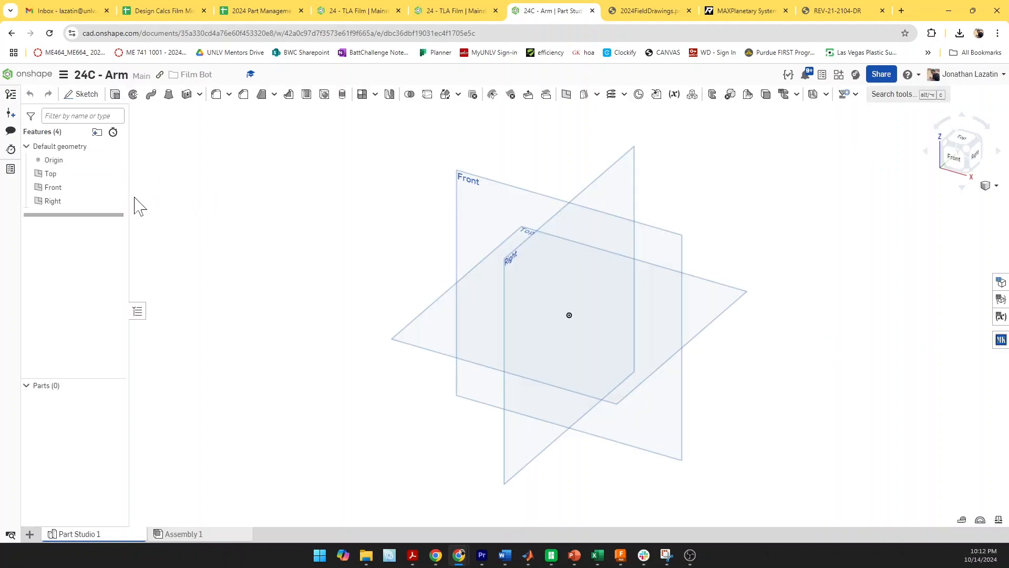
left_click(655, 96)
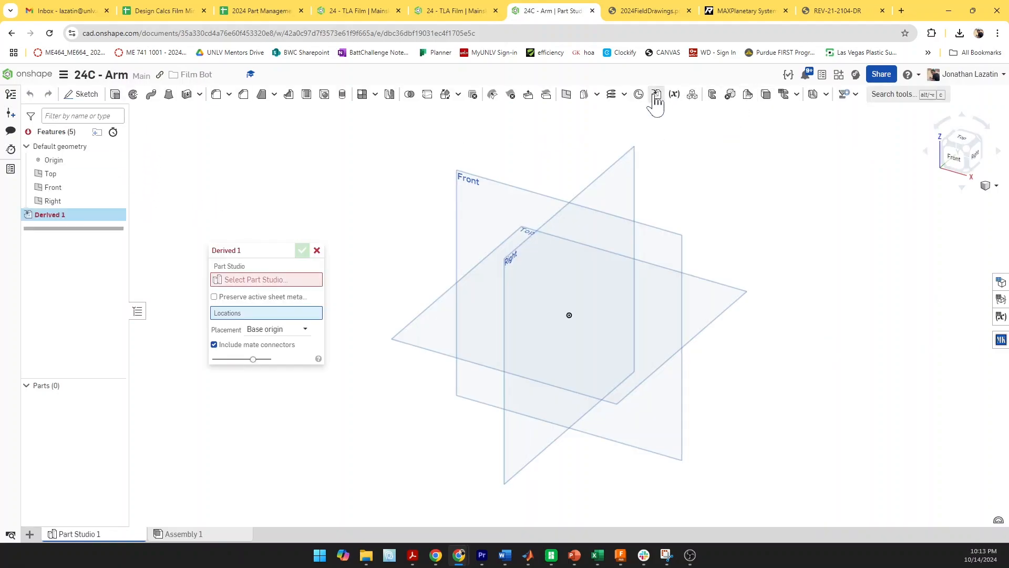
left_click(256, 283)
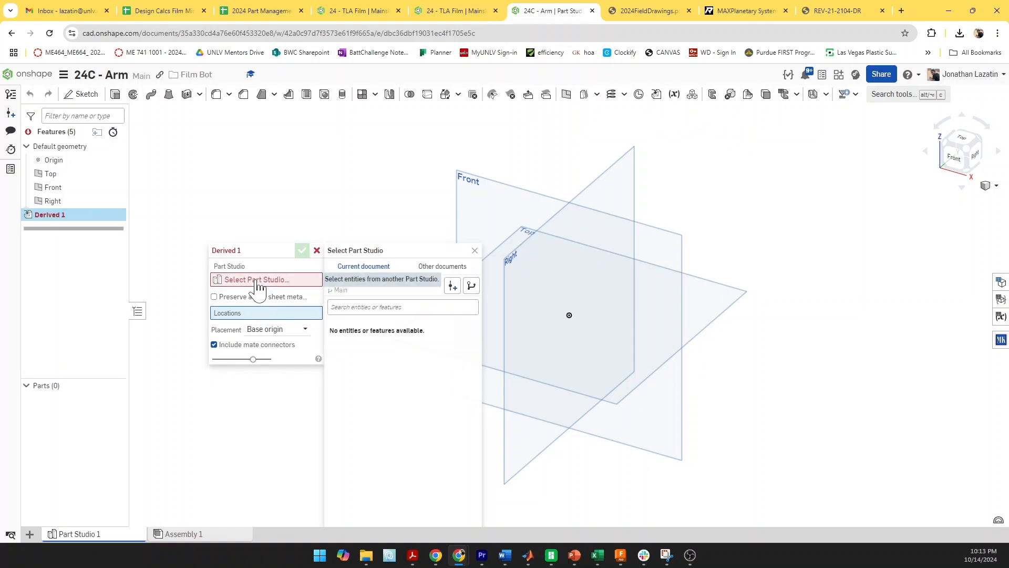
left_click(434, 270)
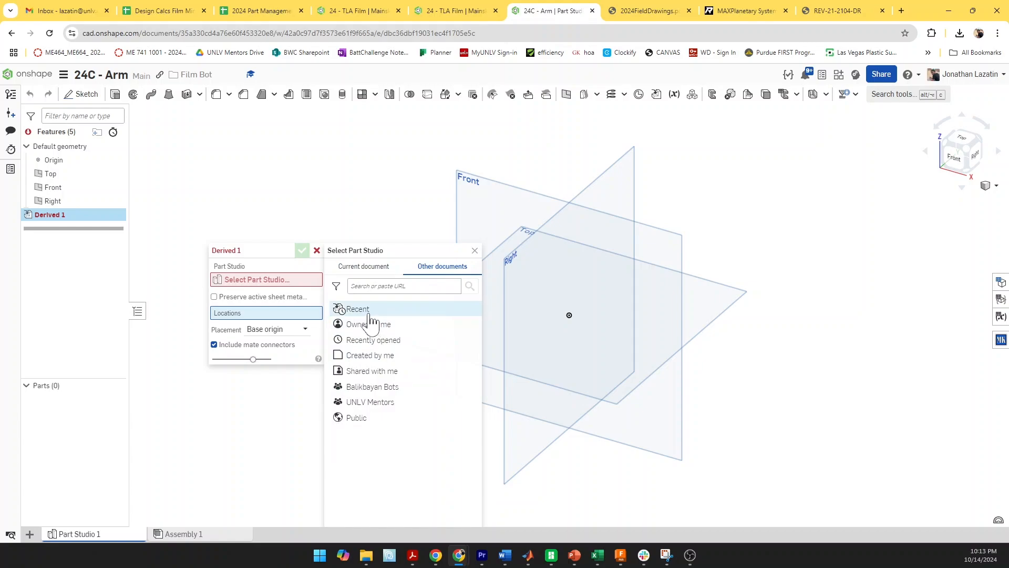
left_click(368, 324)
left_click(417, 357)
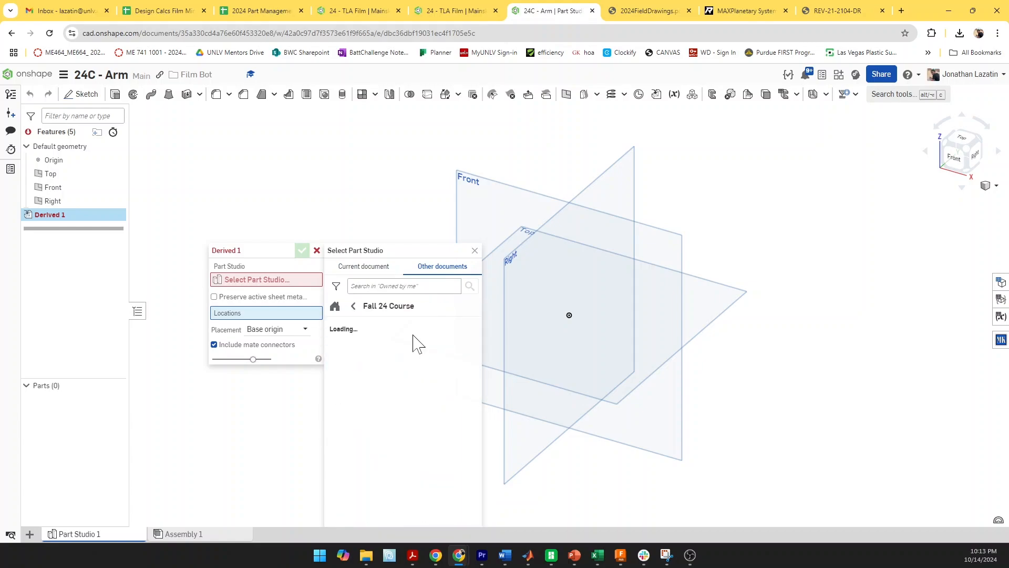
left_click(408, 332)
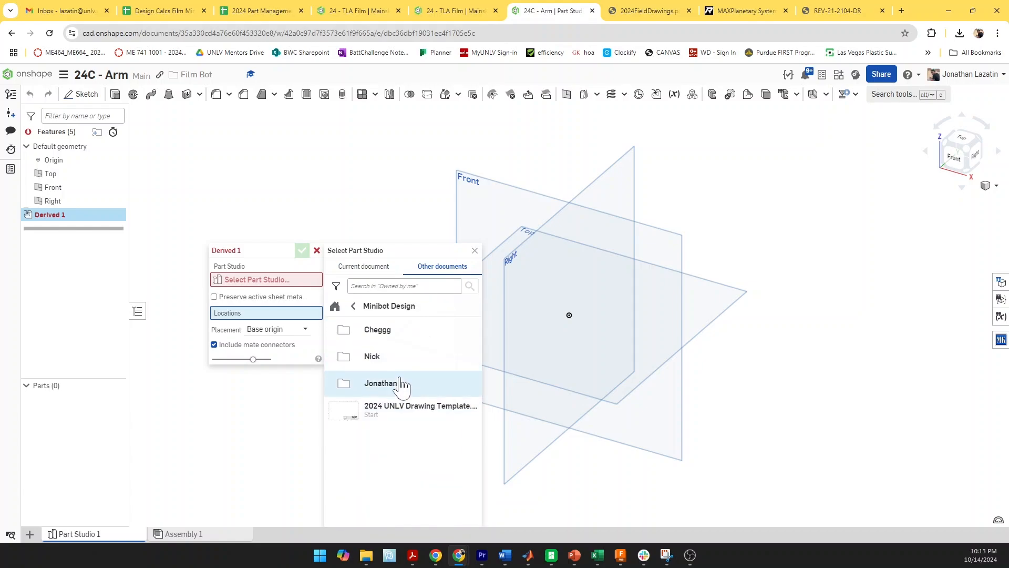
left_click(402, 385)
left_click(388, 336)
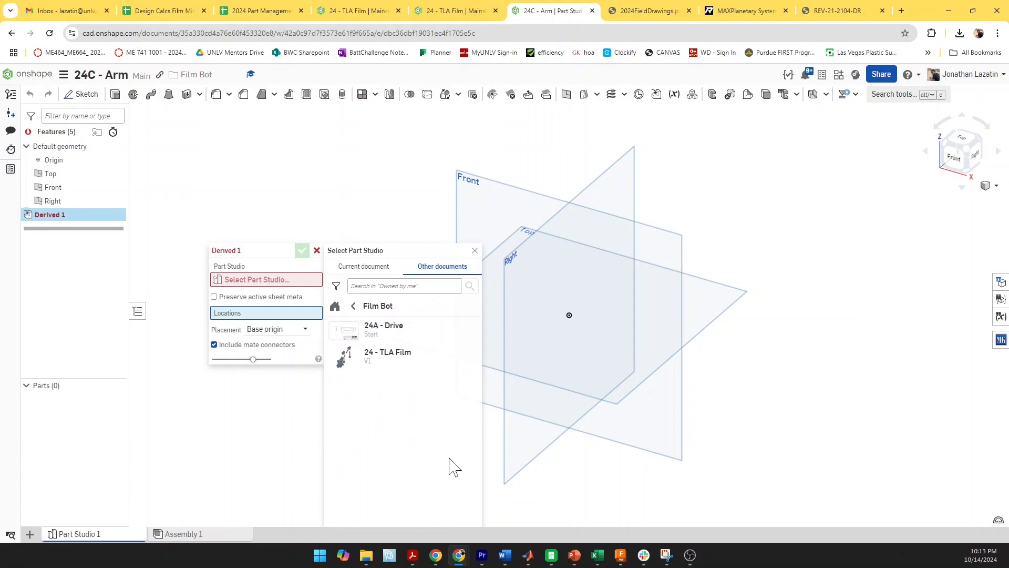
Create version V1 of the 24A - Drive document
left_click(388, 329)
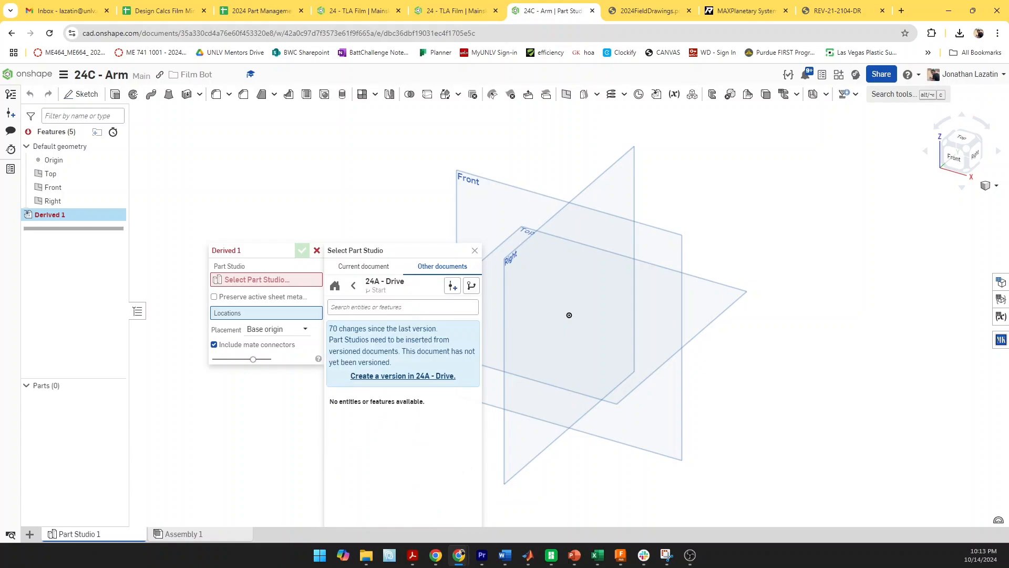
left_click(418, 376)
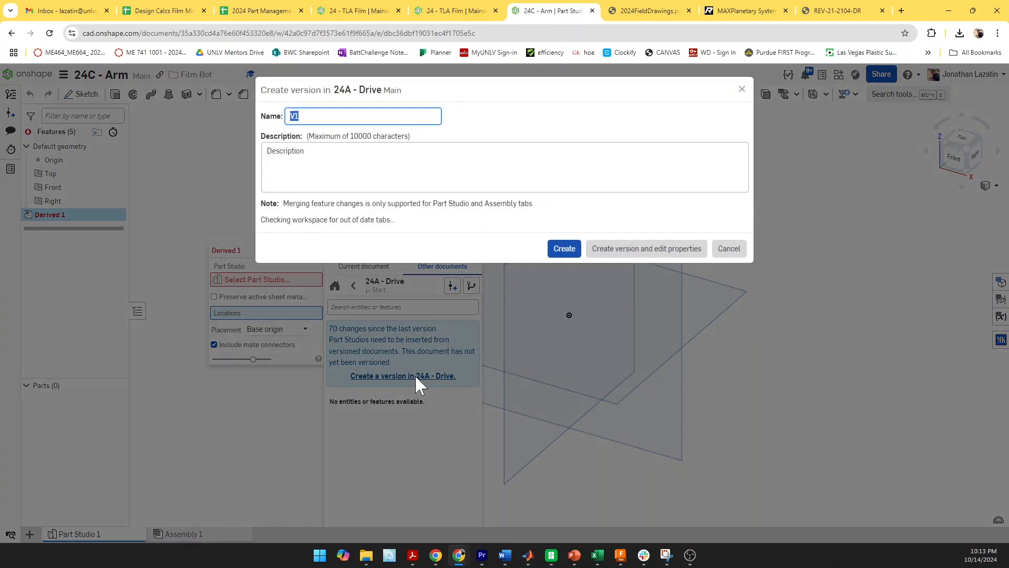
left_click(564, 245)
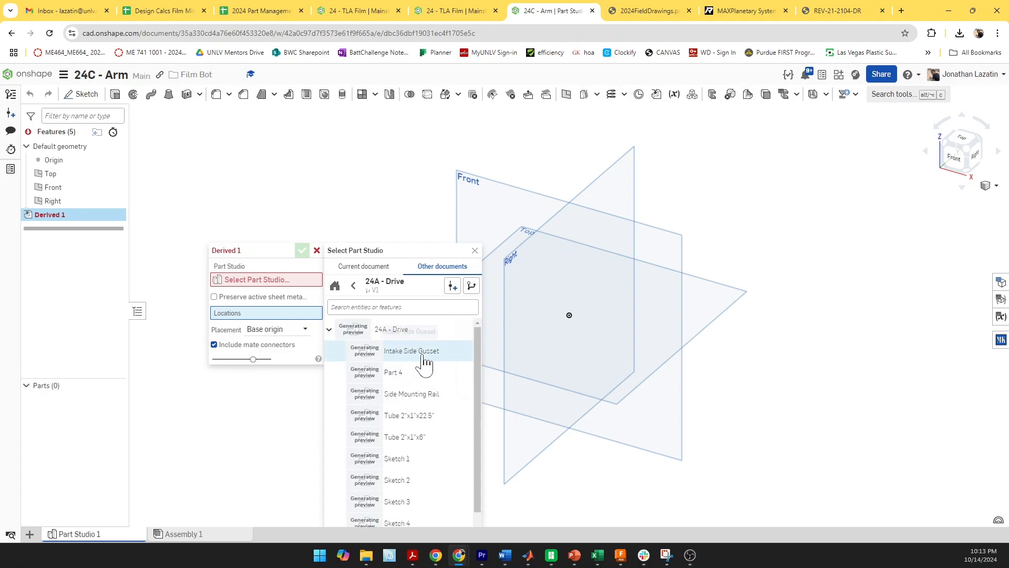
left_click(329, 330)
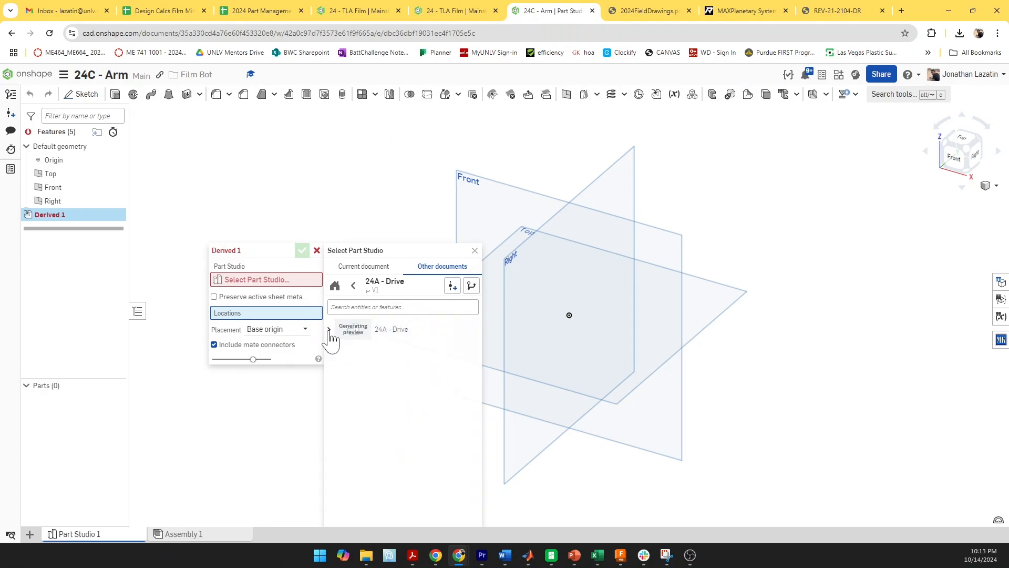
Derive the Bumper, Size Box and Shooter sketches from the Mainsketch part studio of the 24 - TLA Film document
left_click(353, 285)
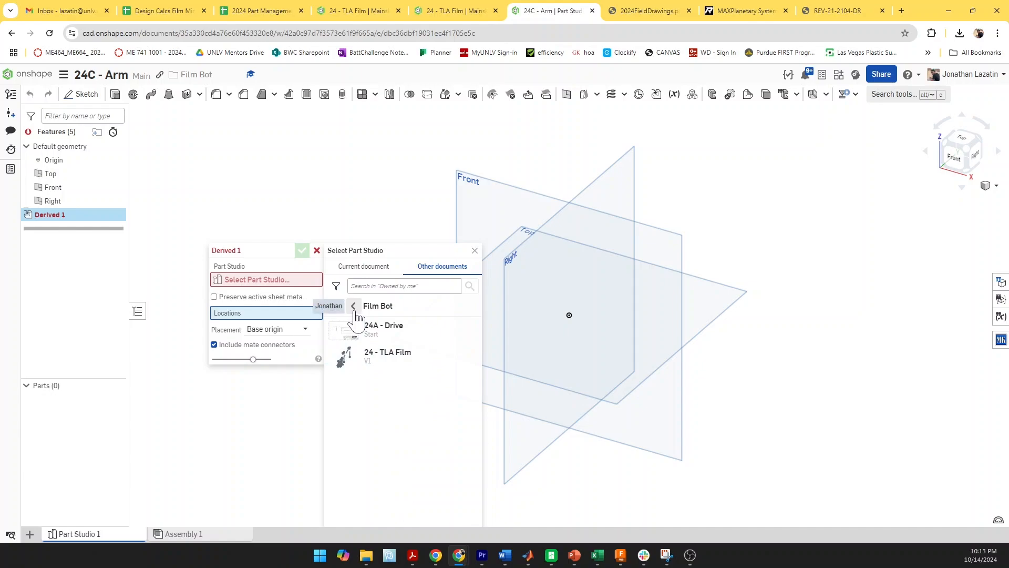
left_click(370, 355)
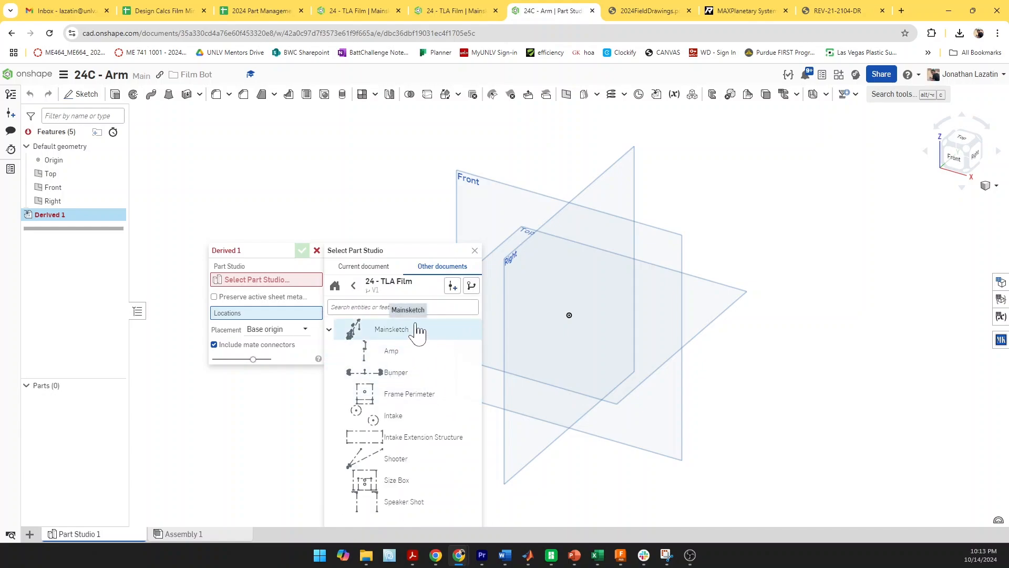
left_click(418, 330)
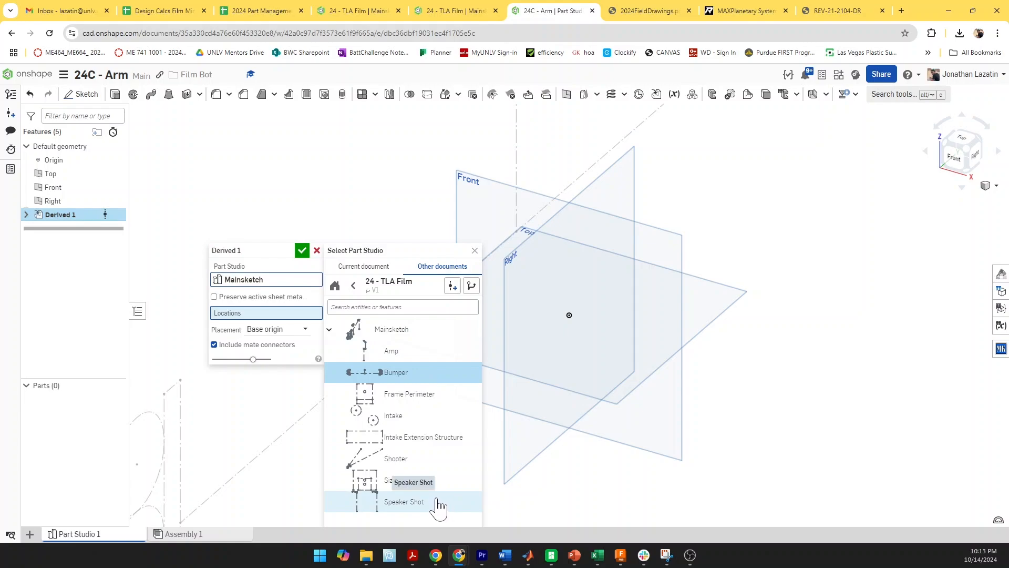
left_click(424, 486)
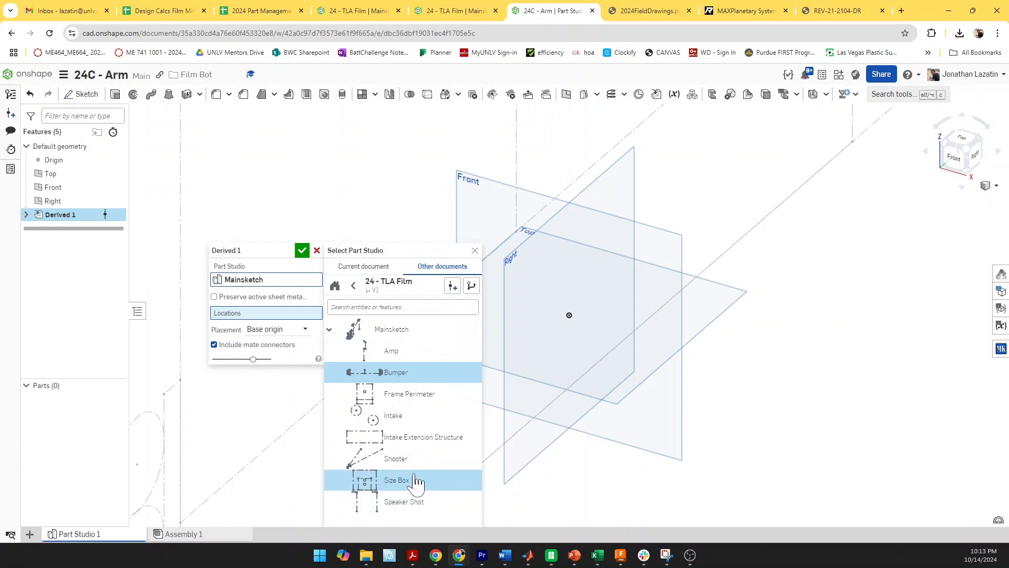
left_click(406, 465)
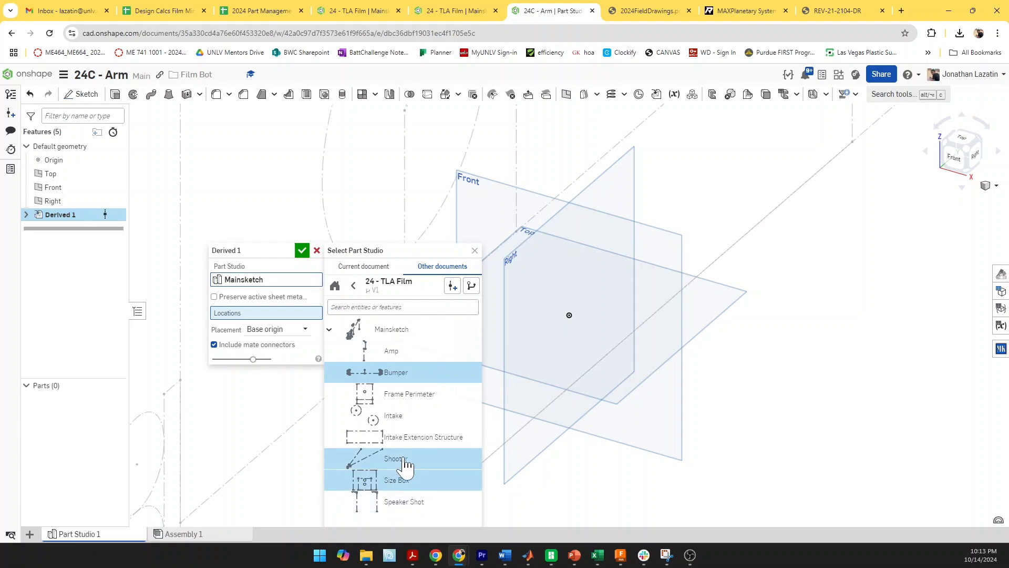
scroll(767, 413, "down", 6)
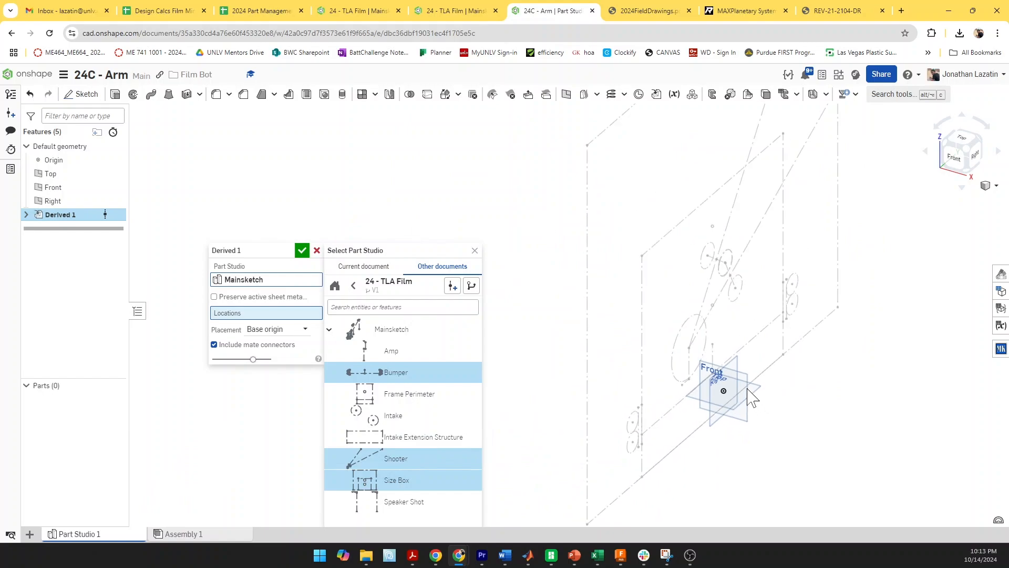
right_click_drag(746, 388, 571, 397)
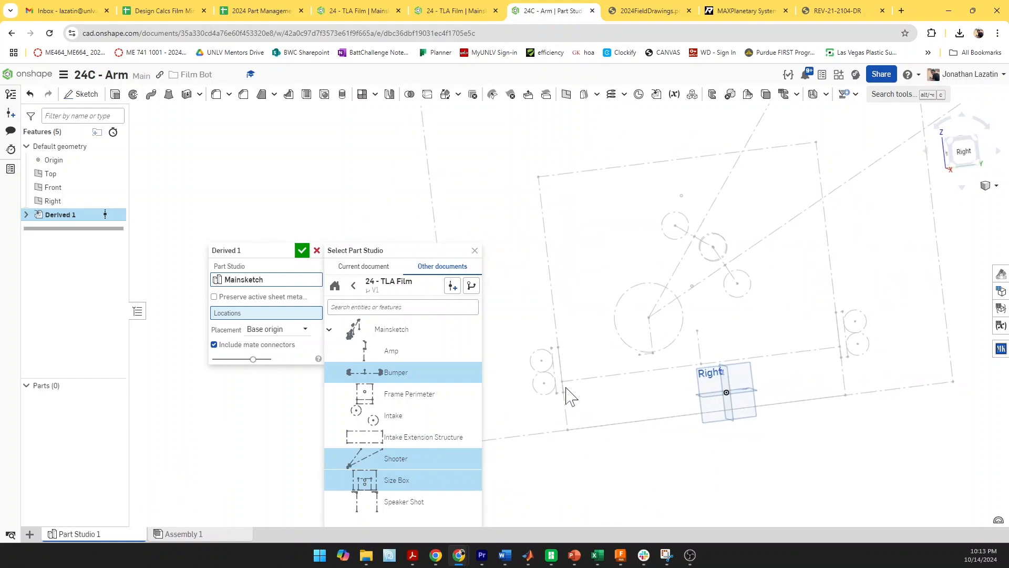
left_click(302, 251)
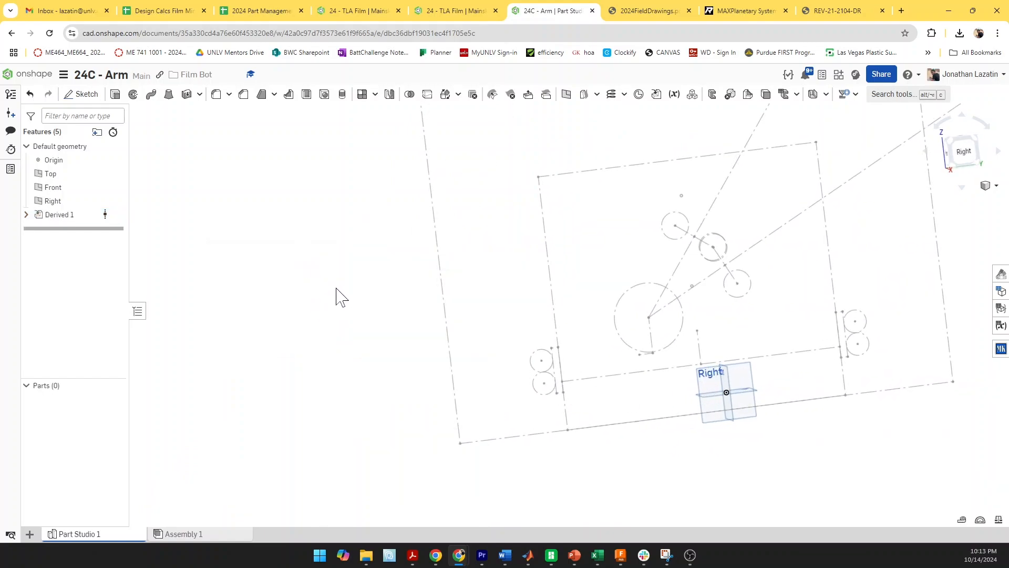
Start a second Derived feature and open the Tube and Gusset Structure - Drive document as its source
left_click(656, 94)
left_click(283, 284)
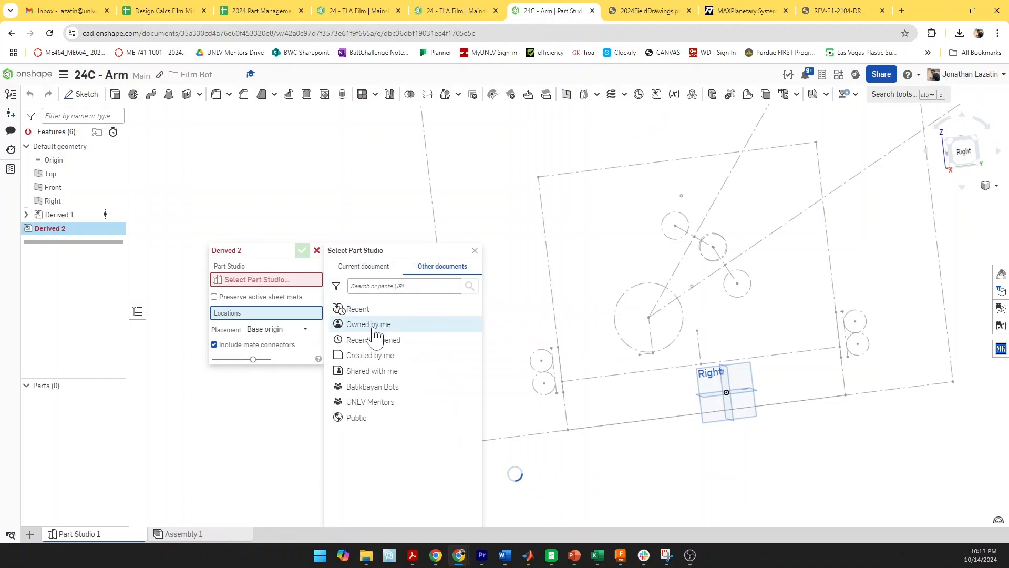
left_click(375, 329)
left_click(398, 356)
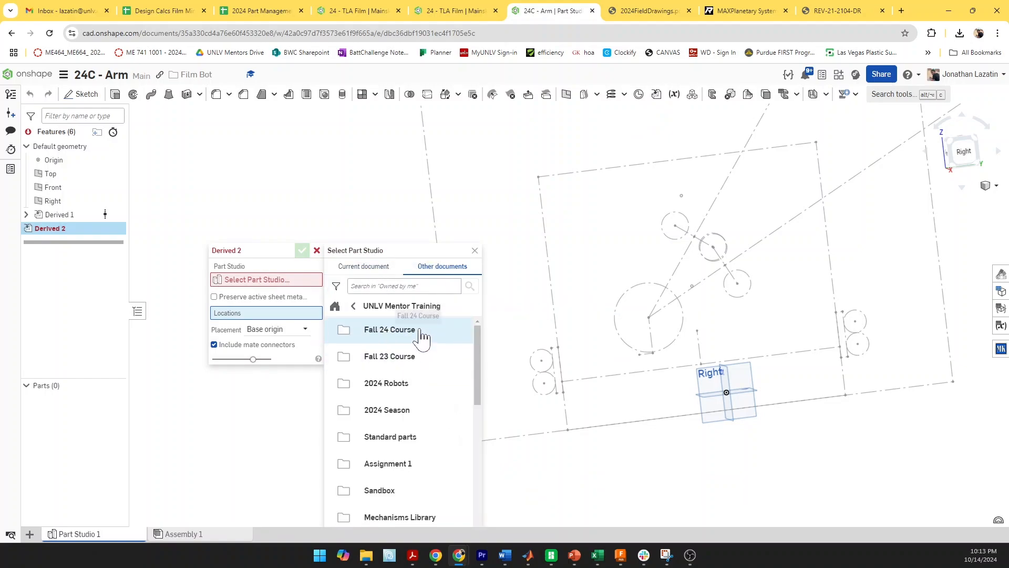
left_click(422, 337)
left_click(428, 383)
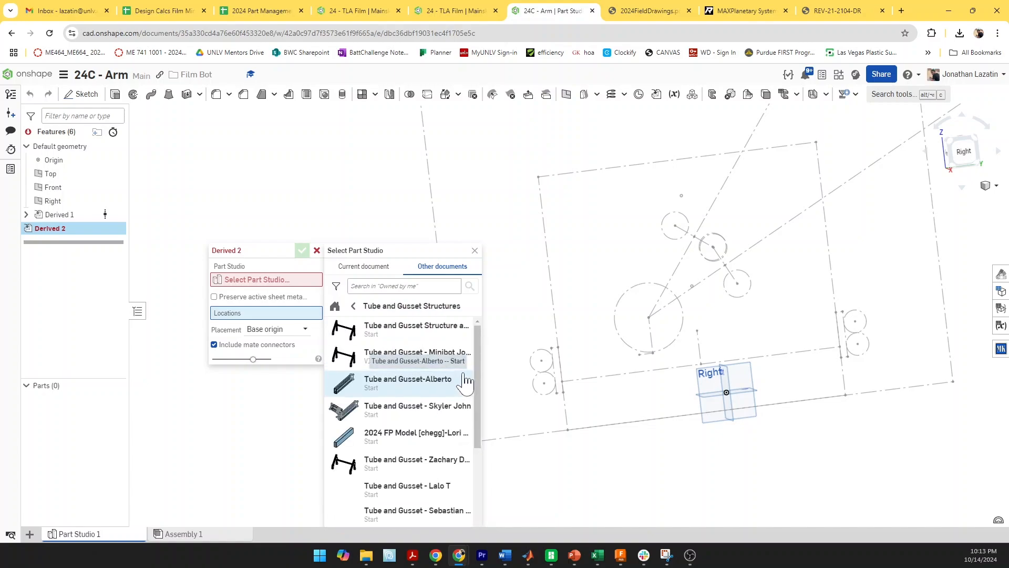
scroll(415, 368, "down", 4)
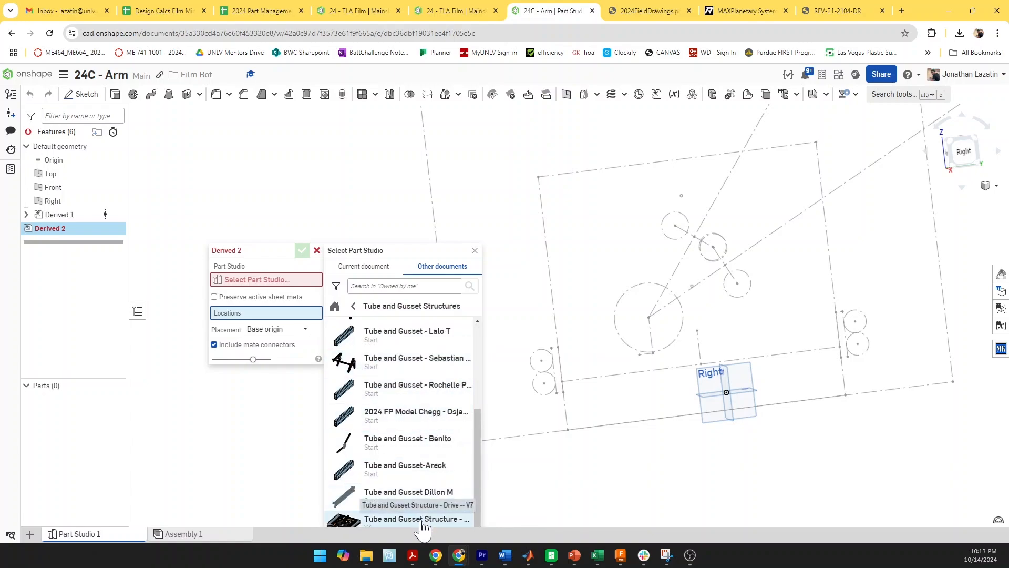
left_click(423, 520)
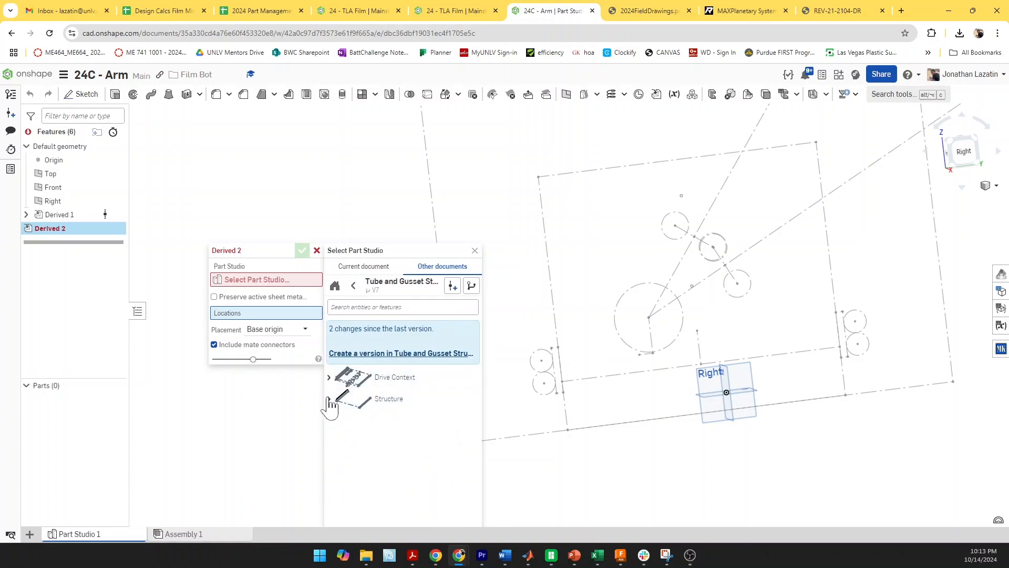
Derive the Drive Sketch and Side Rail Inside Mounting Holes sketches from the Drive Context part studio
left_click(329, 377)
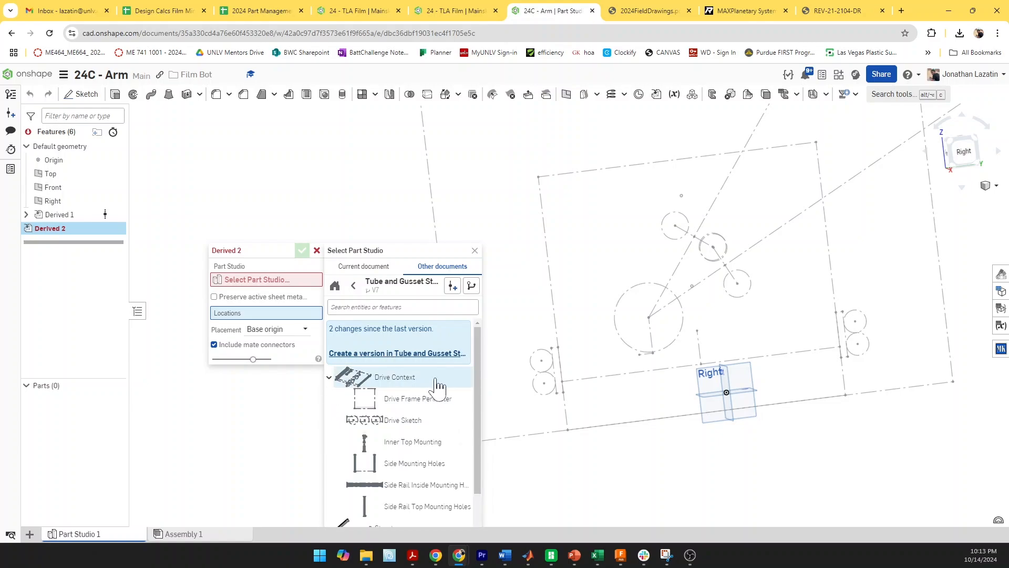
left_click(443, 420)
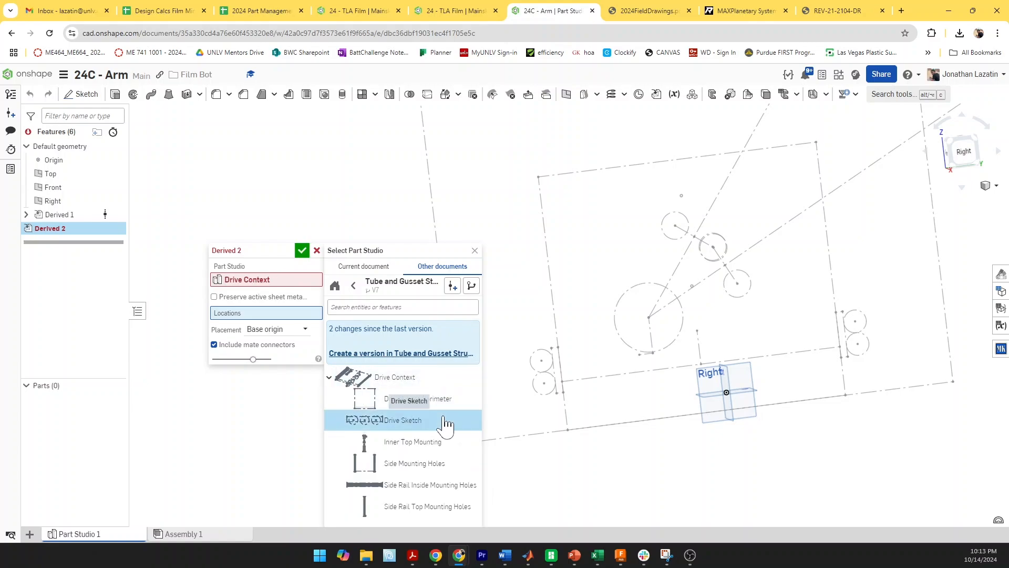
left_click(440, 488)
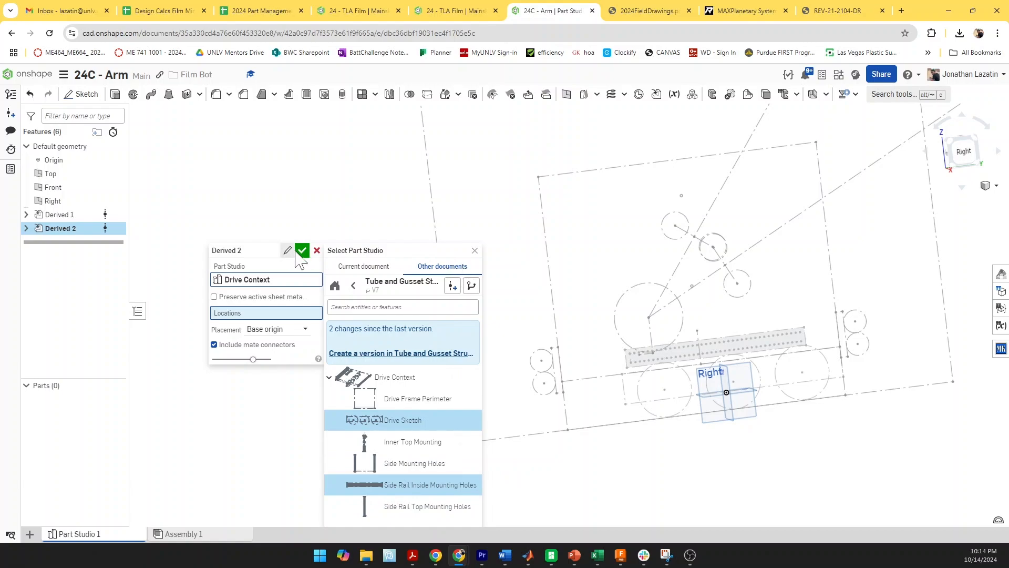
left_click(296, 254)
Start a sketch on the side rail's mounting-hole face and draw a tall rectangle on the rail's upper edge, around the large circle's centre
right_click_drag(331, 275, 458, 268)
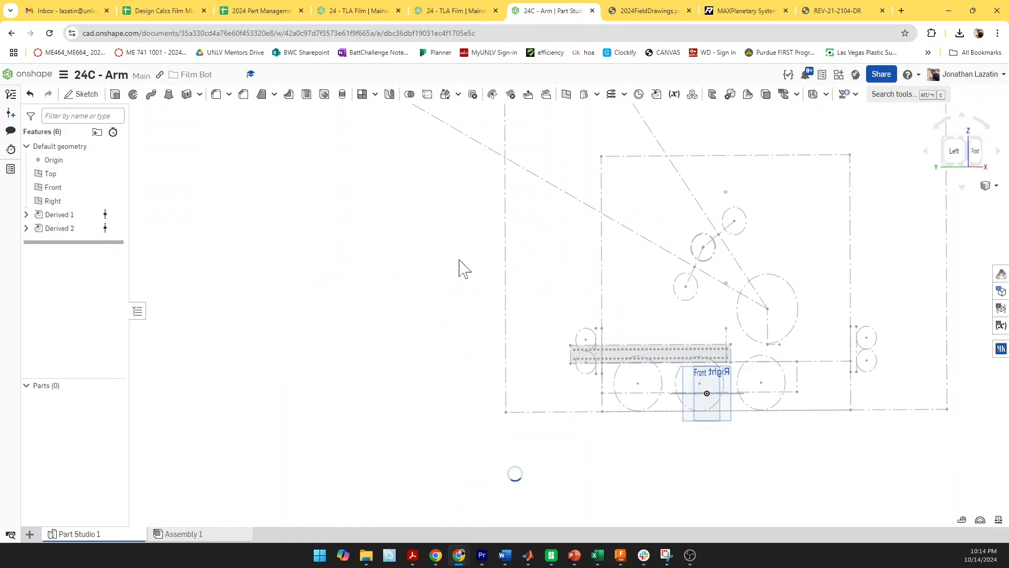
mouse_move(656, 356)
right_mouse_down()
mouse_move(590, 362)
mouse_move(680, 360)
right_mouse_up()
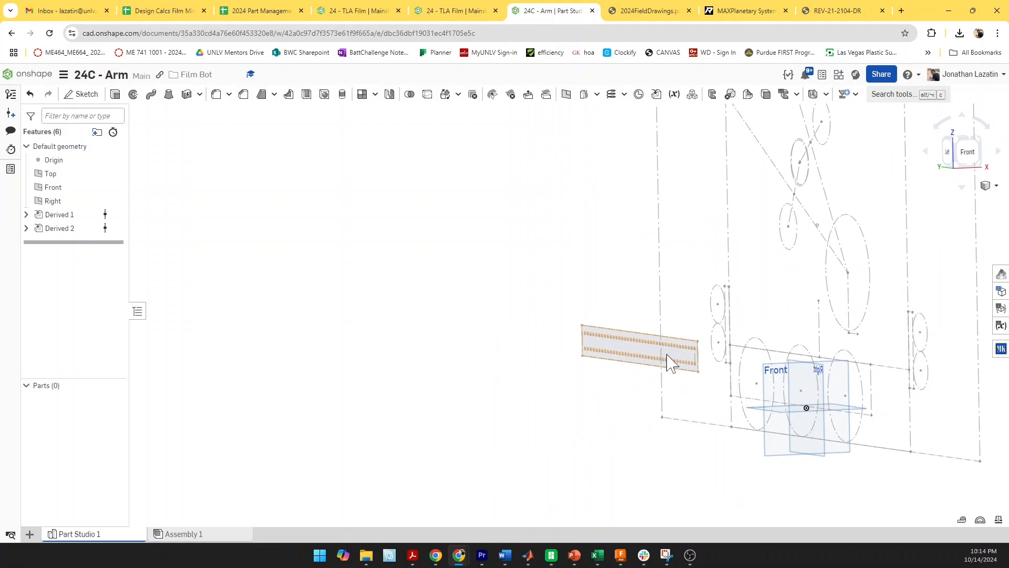
left_click(669, 363)
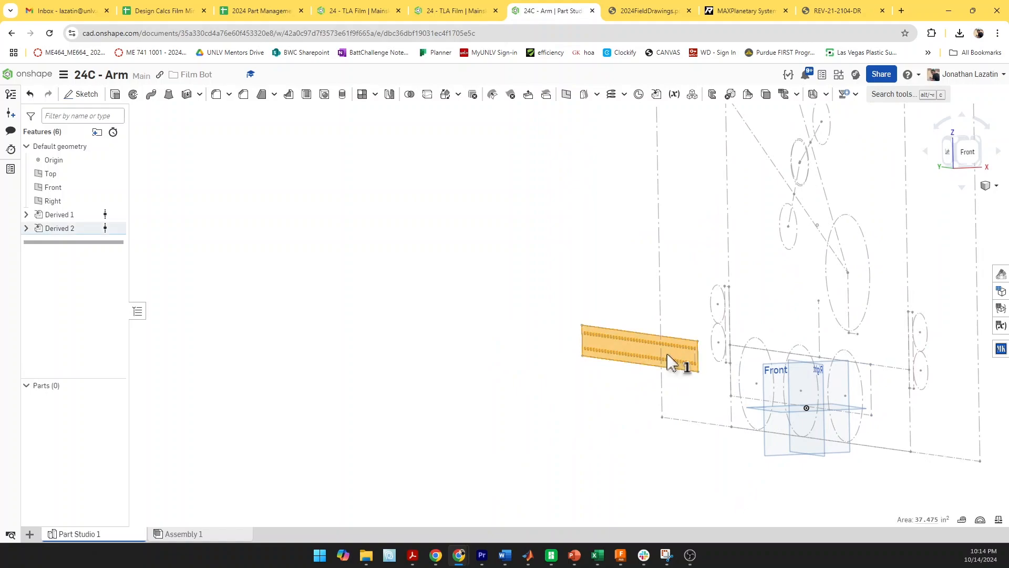
key("n")
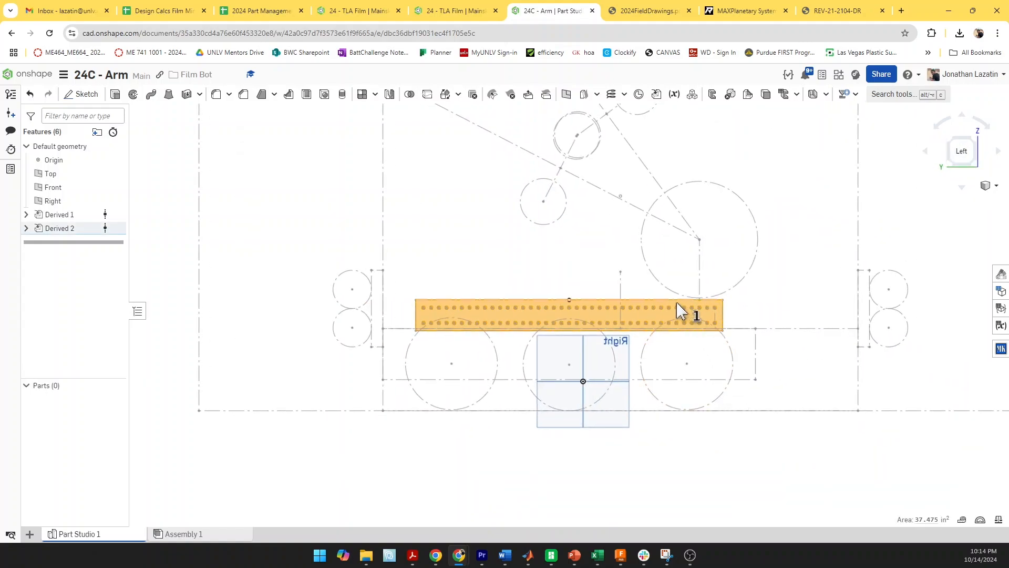
left_click(84, 94)
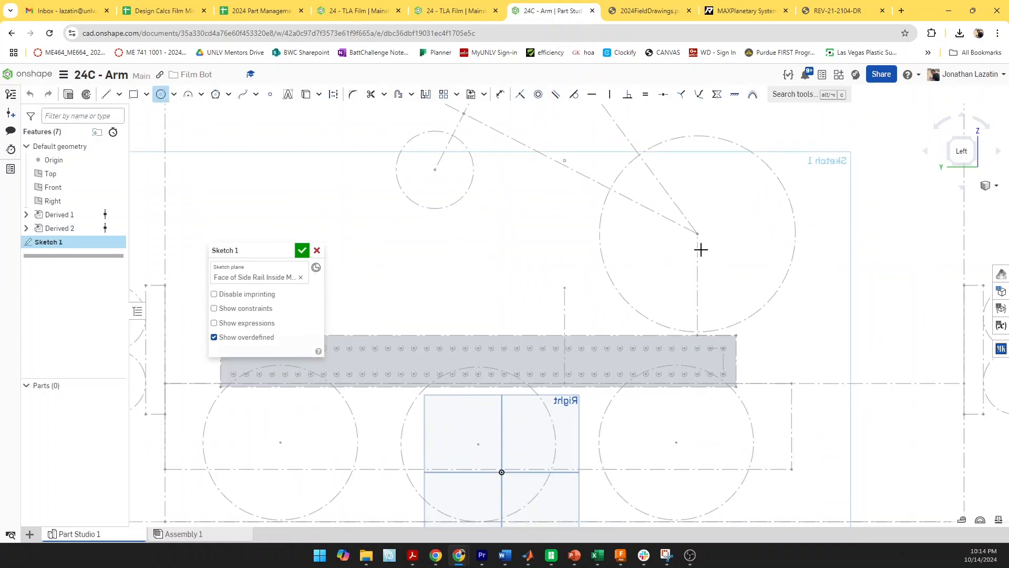
key("g")
key("c")
key("g")
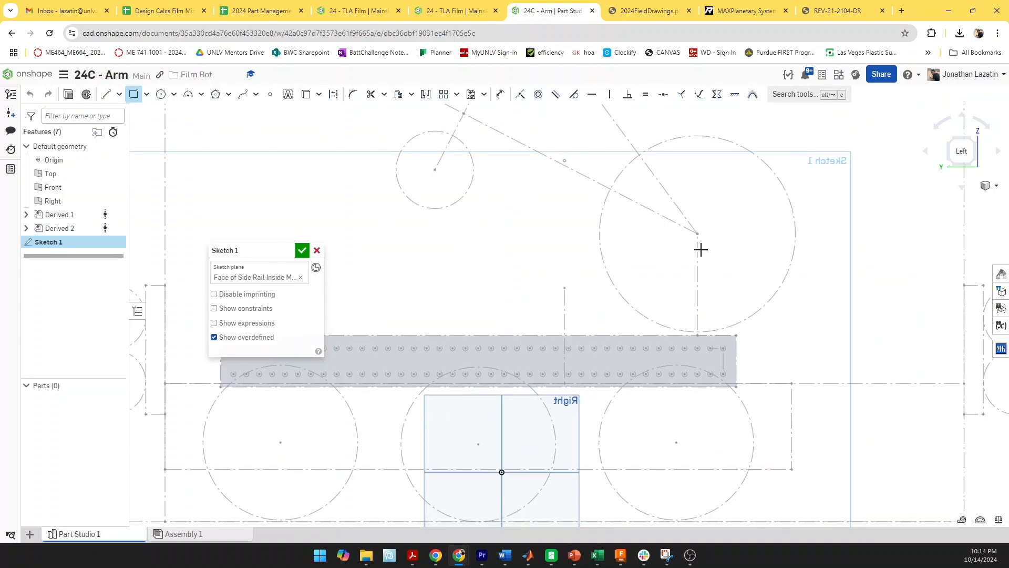
left_click(675, 332)
left_click(721, 201)
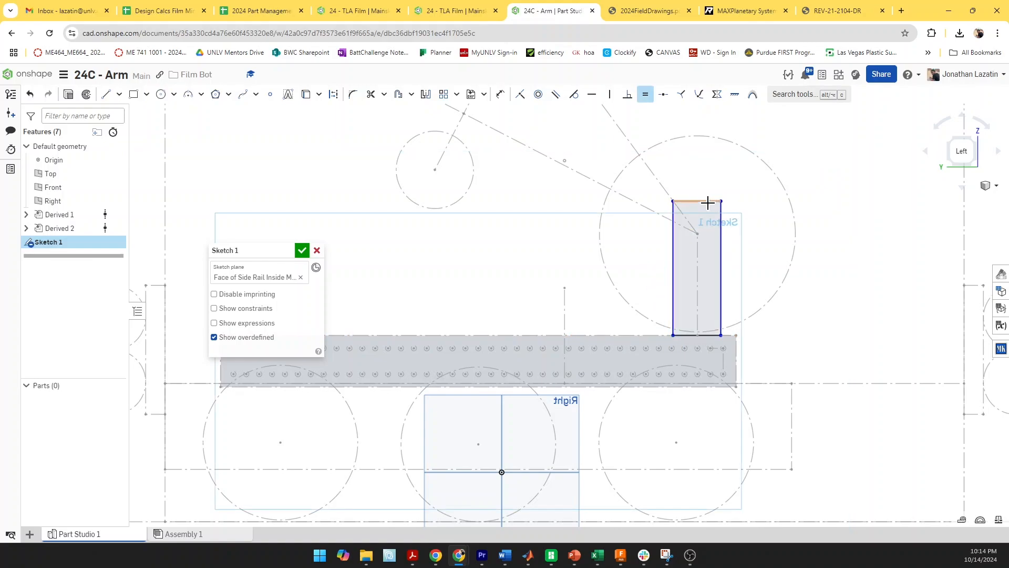
Make the rectangle's top edge equal to the side rail's height, and draw a vertical construction centreline between its top and bottom edge midpoints
left_click(735, 349)
key("l")
key("d")
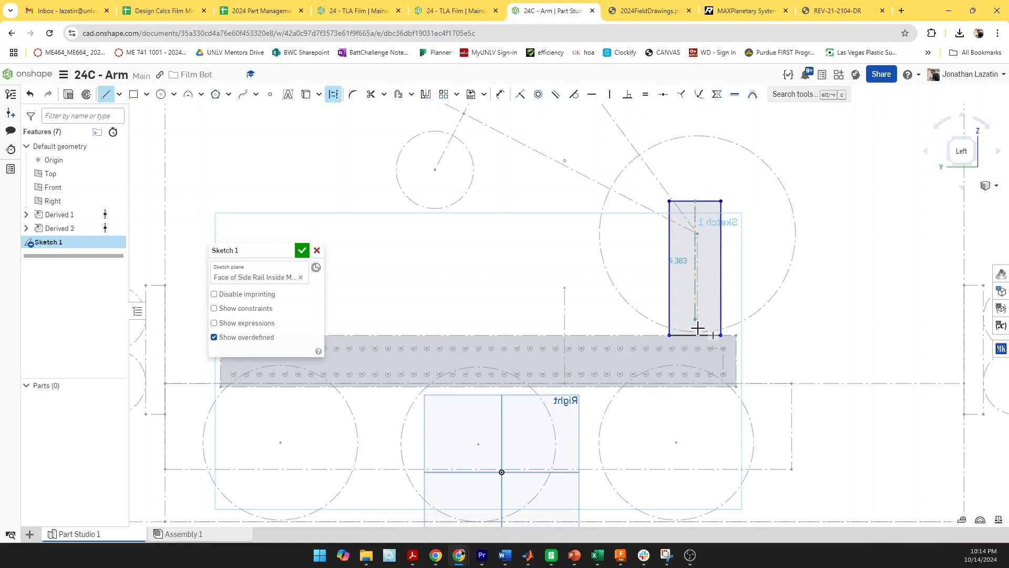
scroll(688, 335, "up", 6)
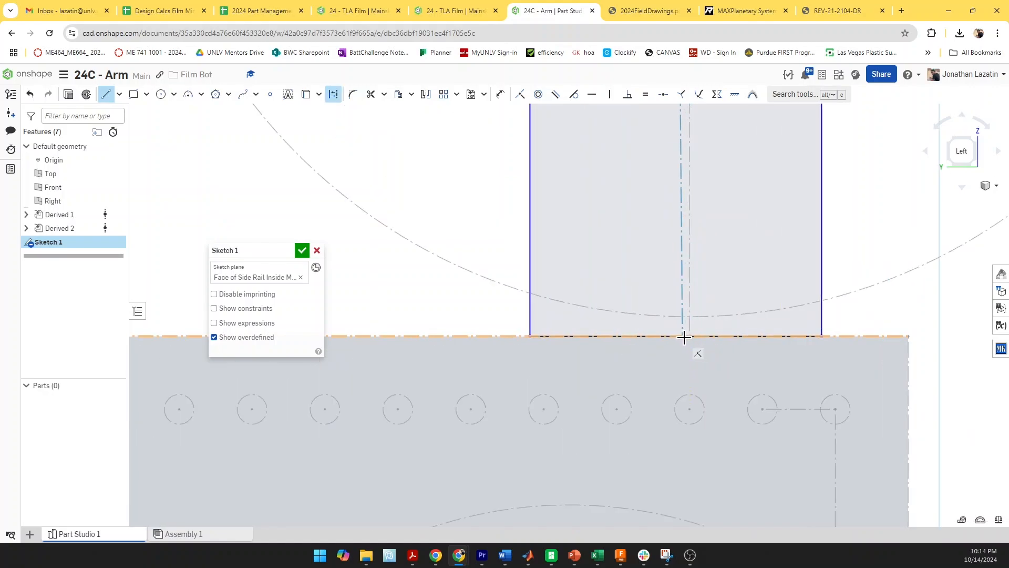
scroll(692, 336, "down", 8)
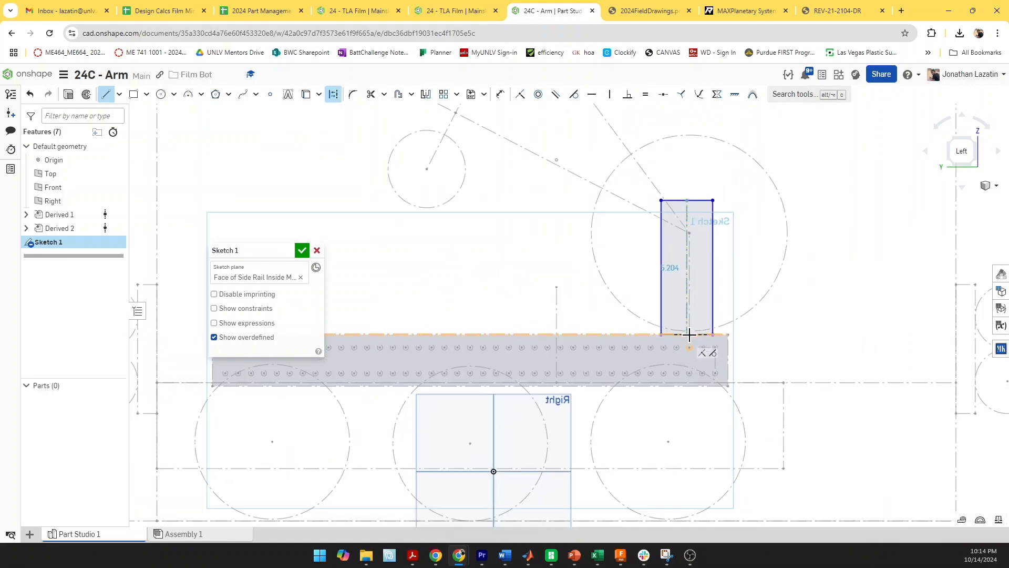
scroll(687, 334, "up", 4)
scroll(688, 334, "up", 3)
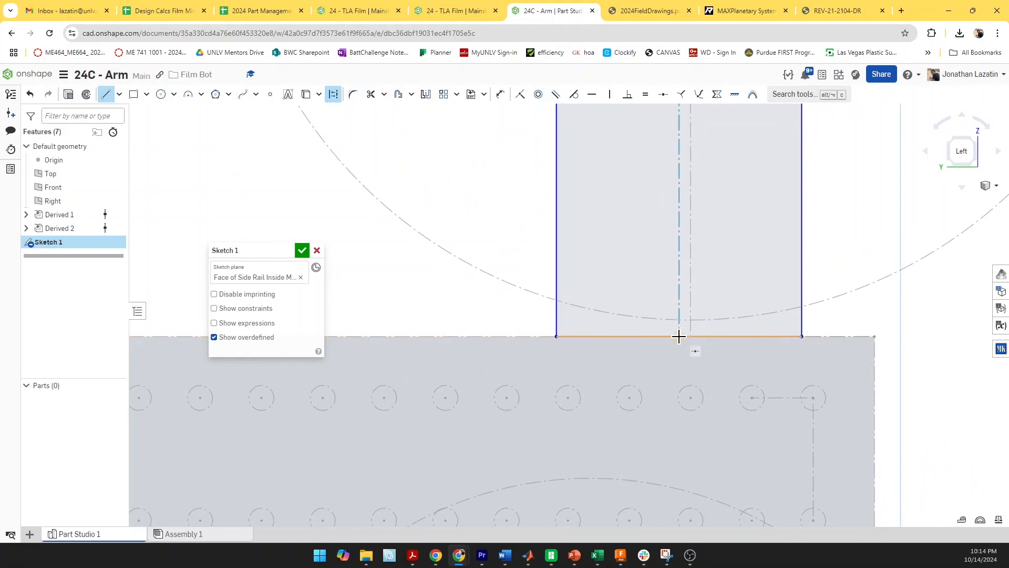
scroll(678, 337, "down", 4)
Constrain the rectangle's construction centreline to be coincident with the large circle's centre
key("i")
left_click(679, 277)
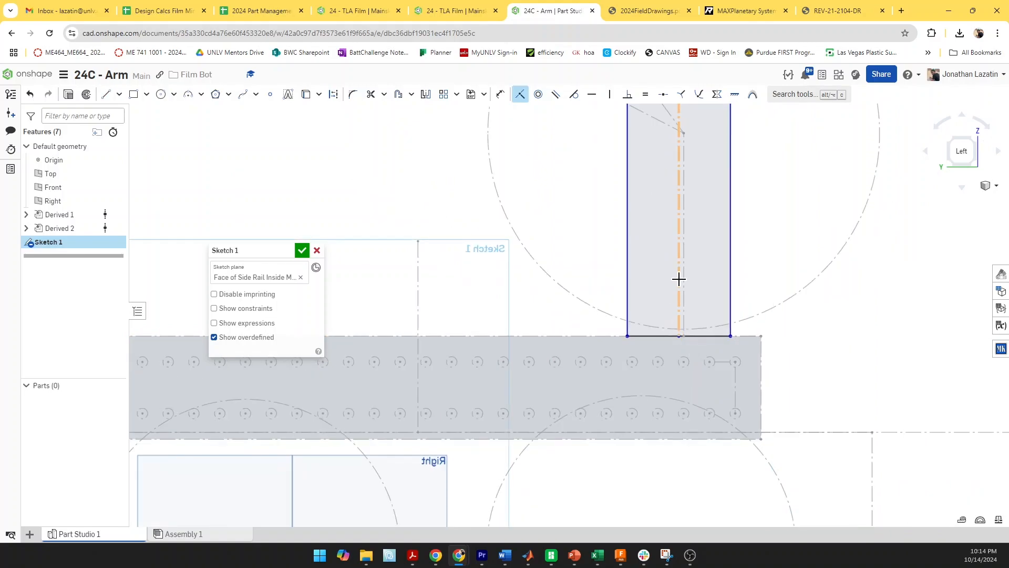
scroll(673, 158, "down", 3)
scroll(686, 187, "up", 2)
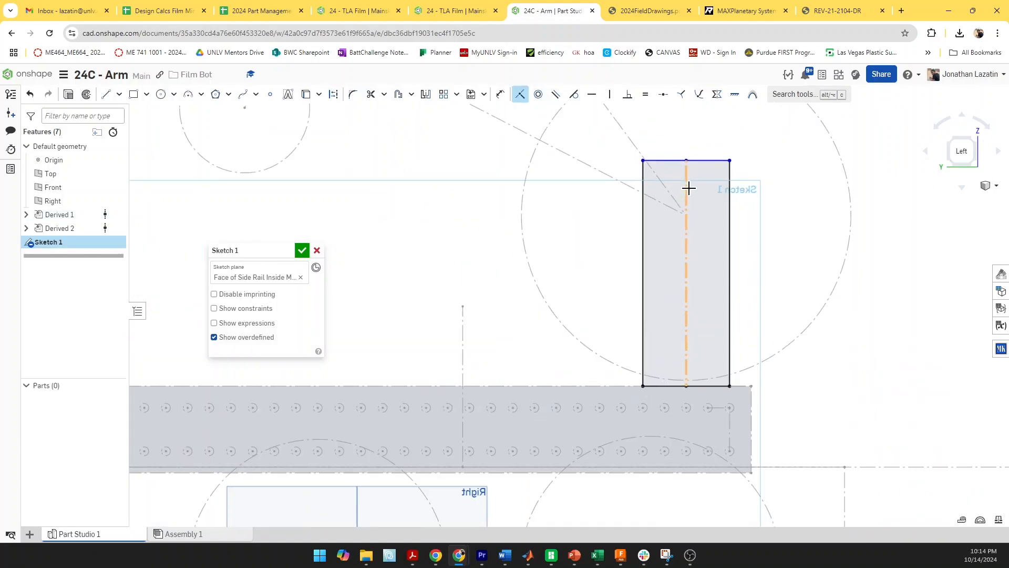
key("c")
key("Escape")
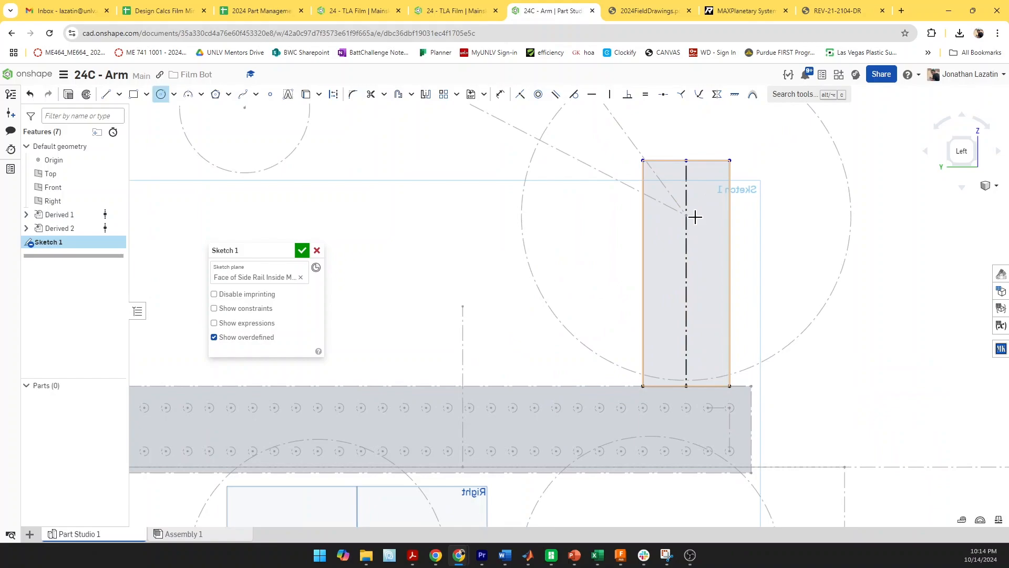
Dimension the rectangle's top edge 1 in above the large circle's centre
key("u")
left_click(694, 161)
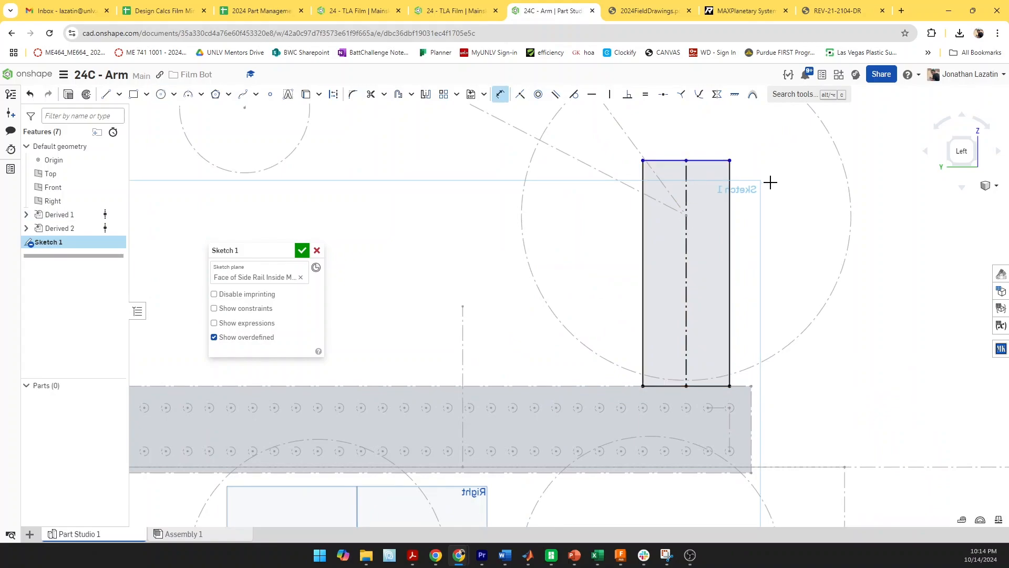
key("c")
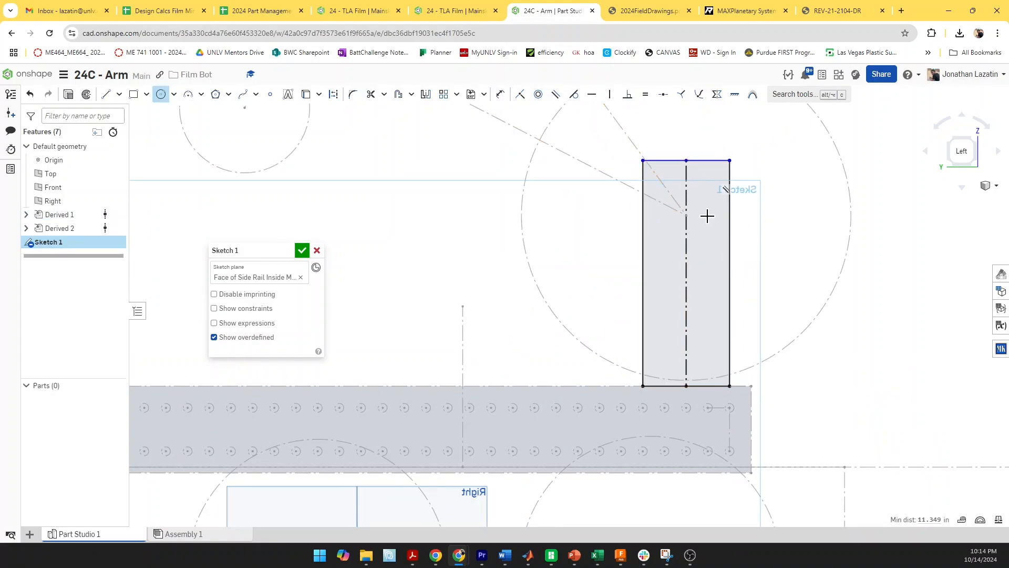
key("d")
left_click(683, 161)
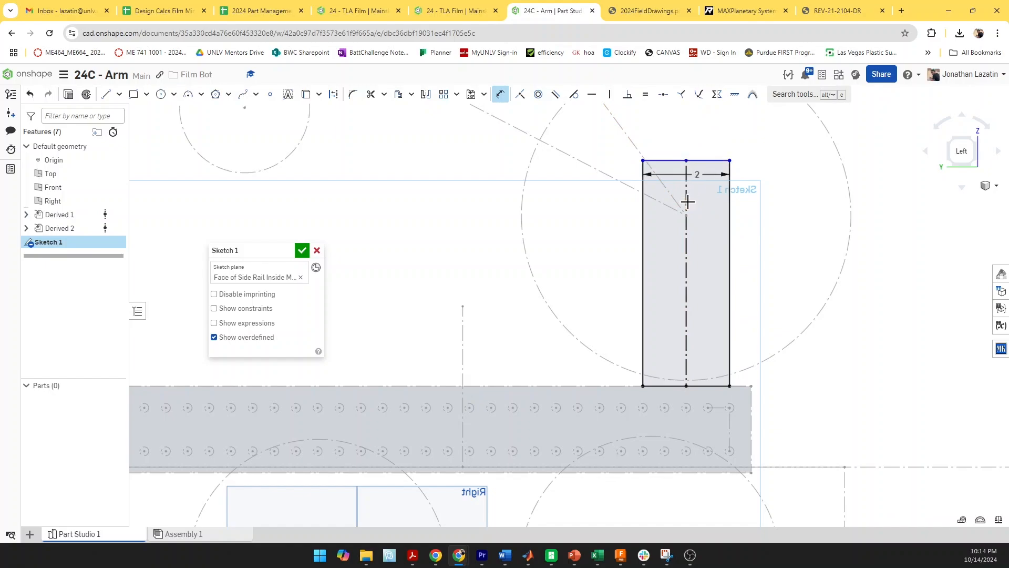
left_click(685, 215)
left_click(775, 193)
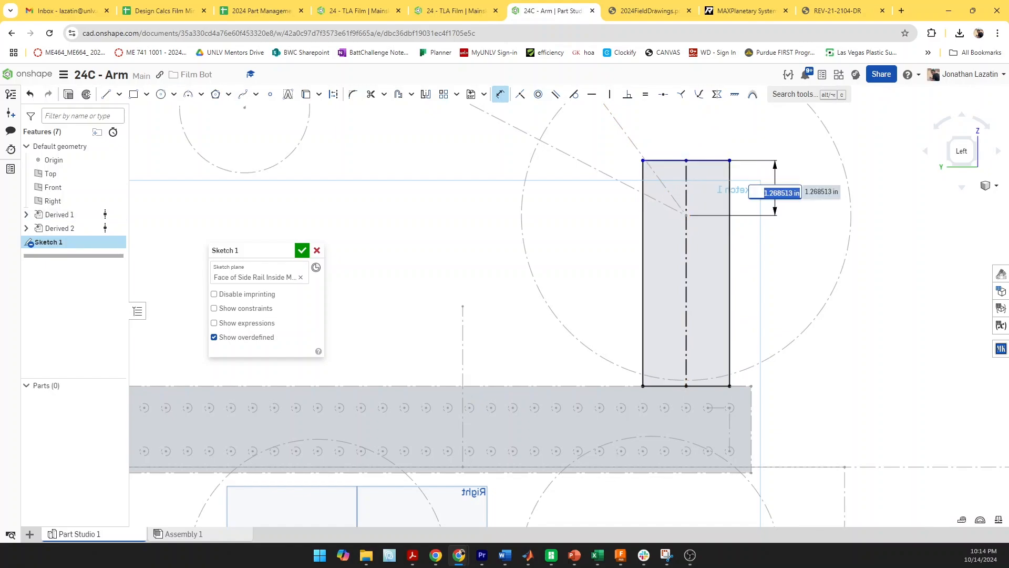
type("1")
key("Return")
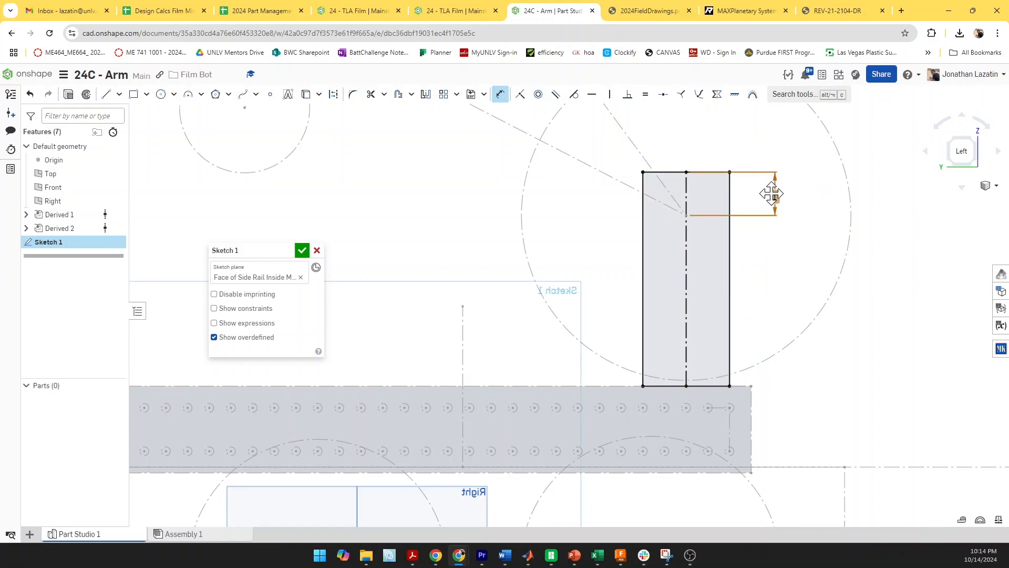
double_click(773, 194)
key("Return")
key("d")
Add a reference dimension from the rail's top corner to the rectangle's top edge, and delete it together with the 1 in dimension
left_click(751, 385)
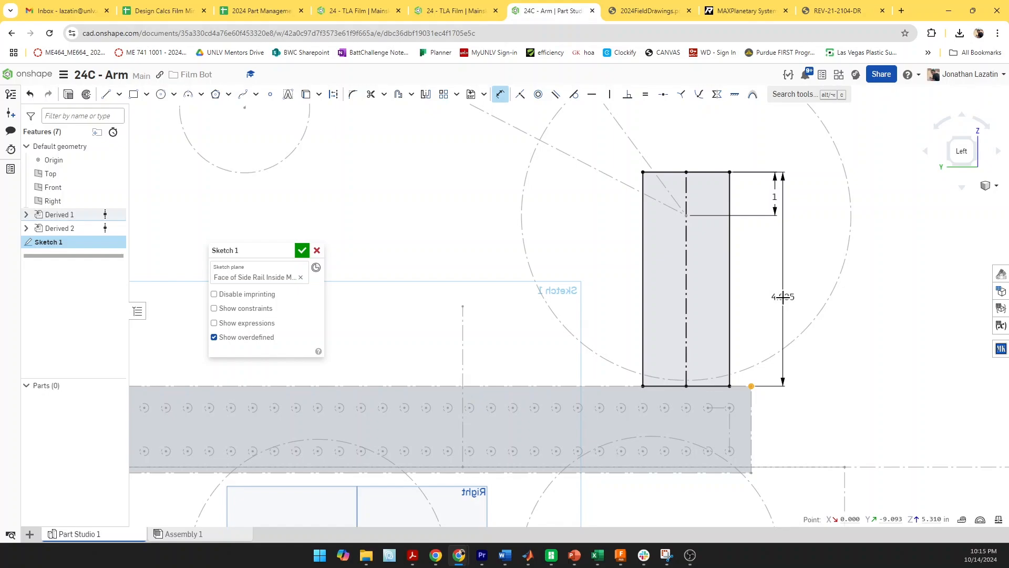
left_click(783, 297)
key("Return")
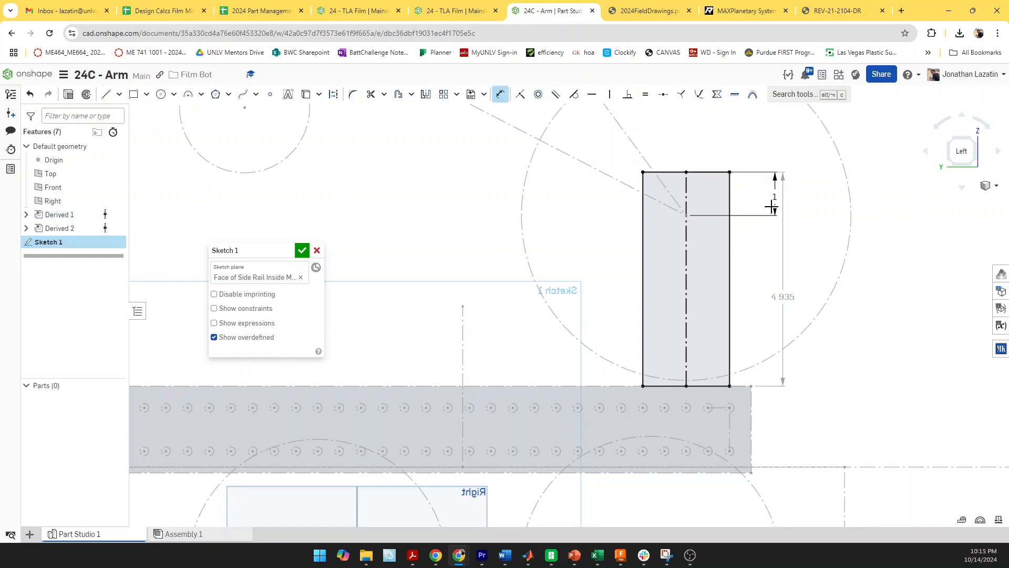
key("Delete")
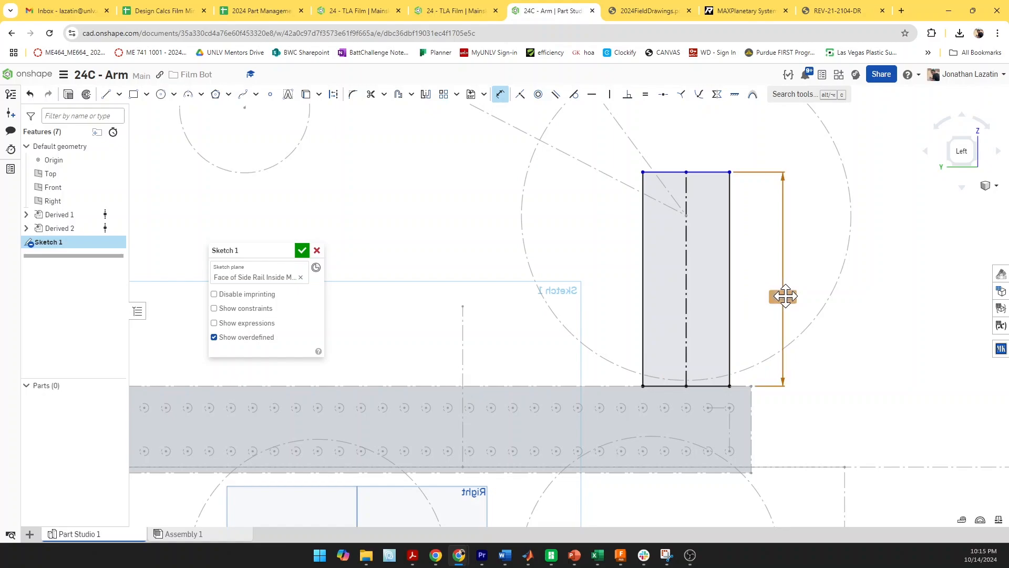
left_click(786, 296)
key("Delete")
Dimension the rectangle's height from the side rail's upper edge to its top edge as 5 in
key("d")
key("d")
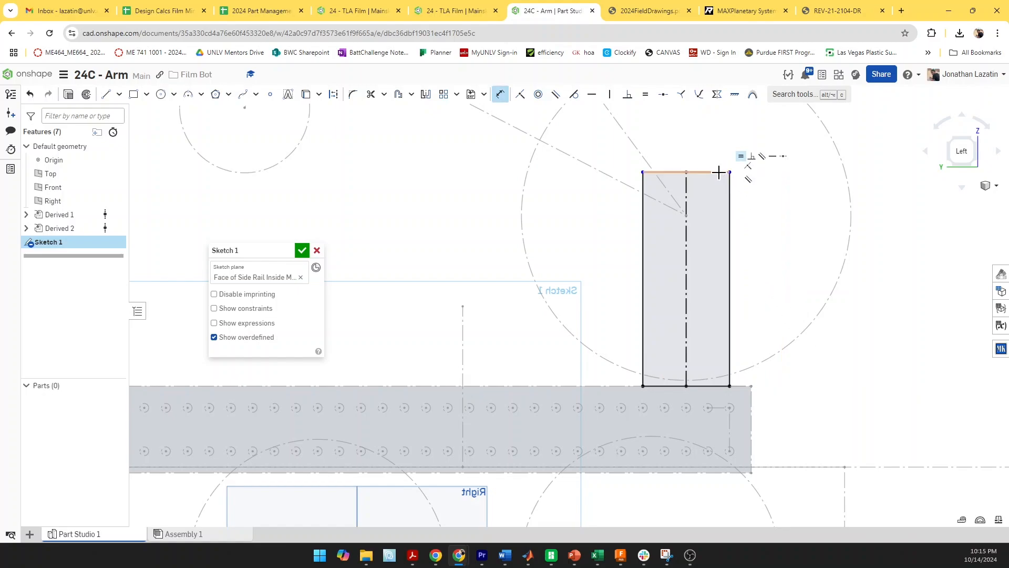
left_click(742, 203)
left_click(771, 265)
key("Return")
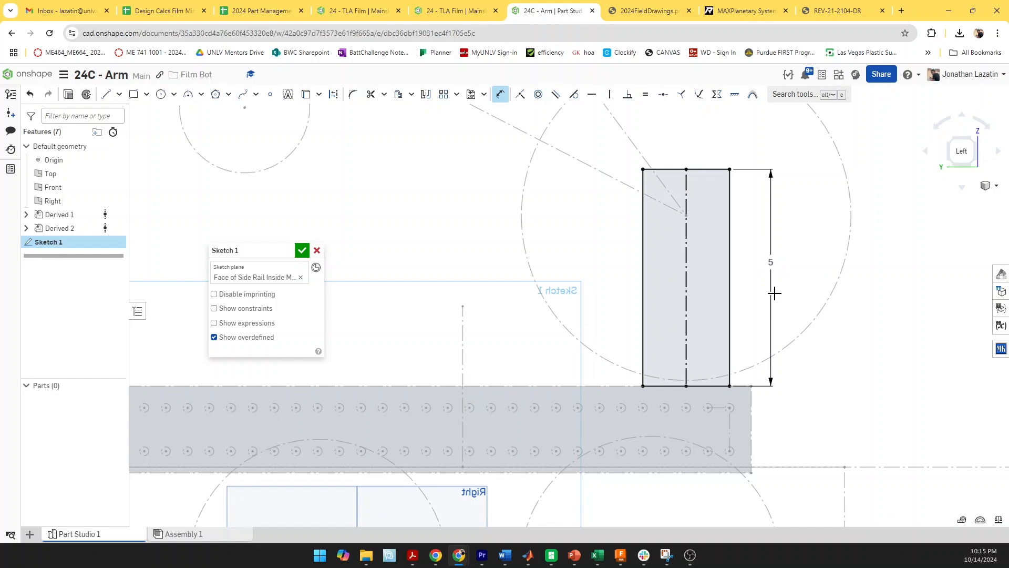
Draw a circle about 0.31 in in diameter on the rectangle's centreline and constrain it concentric with the large construction circle's centre
key("c")
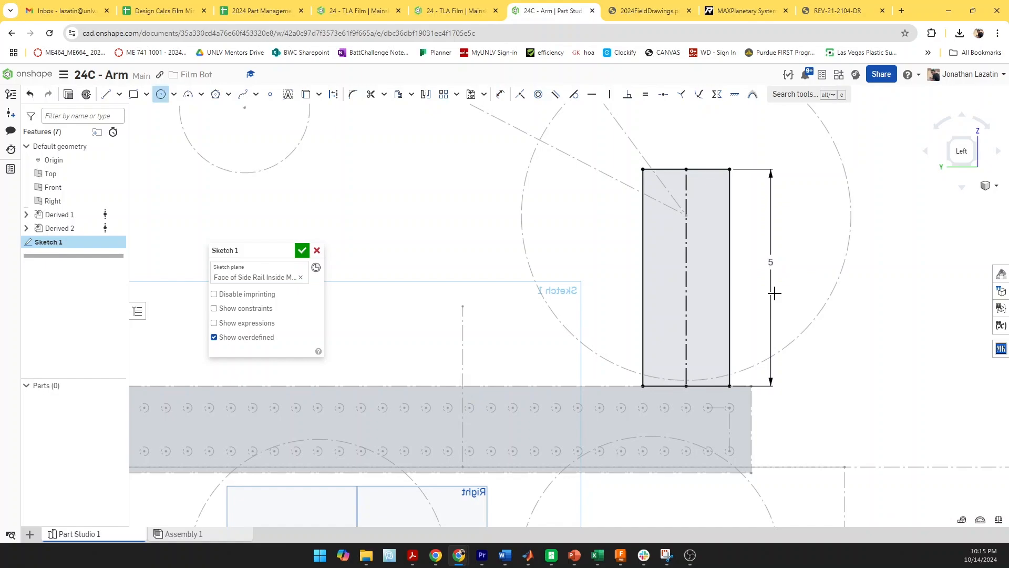
scroll(687, 223, "up", 5)
left_click(685, 214)
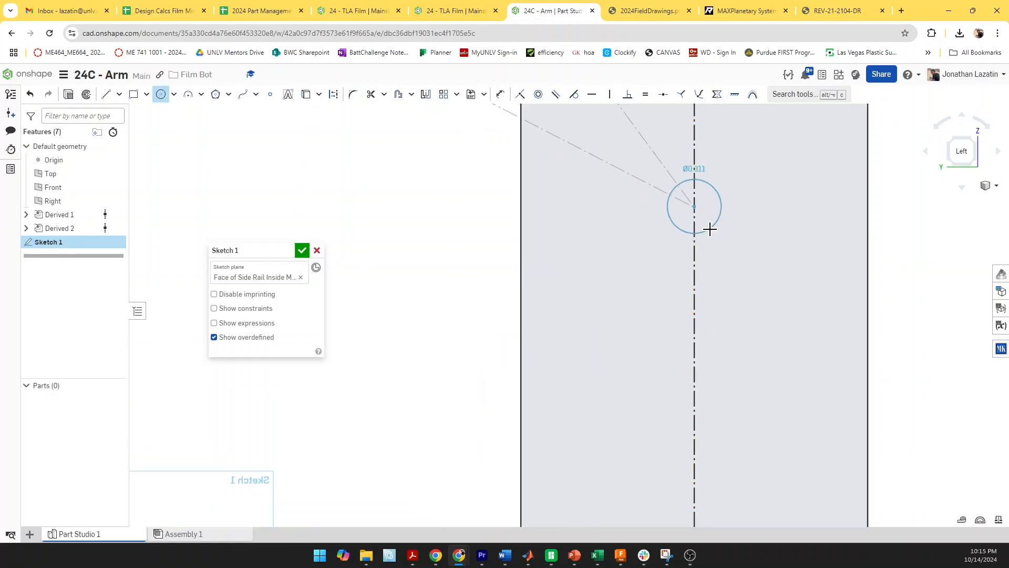
left_click(709, 229)
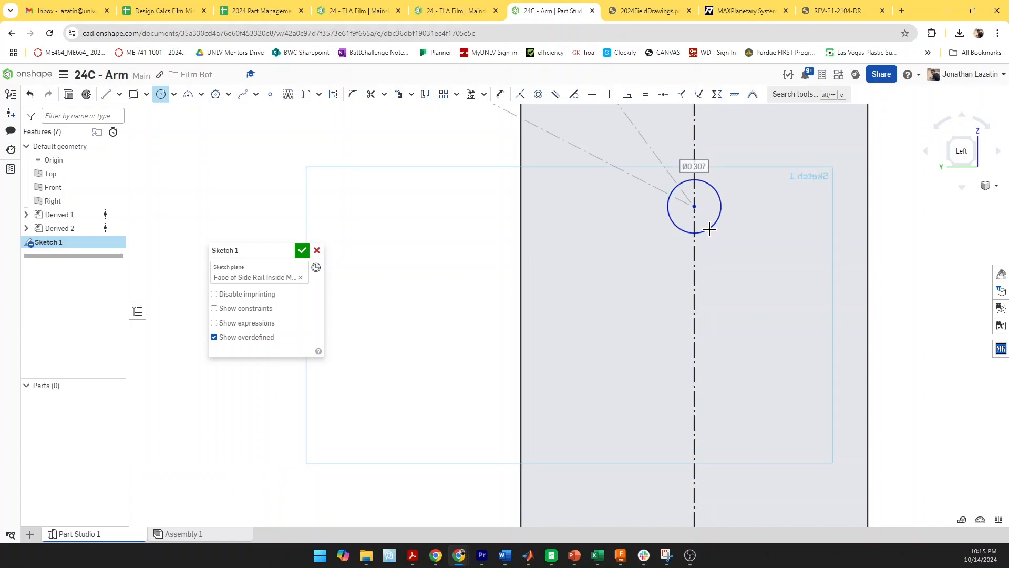
key("shift+o")
scroll(697, 216, "up", 3)
scroll(688, 188, "up", 4)
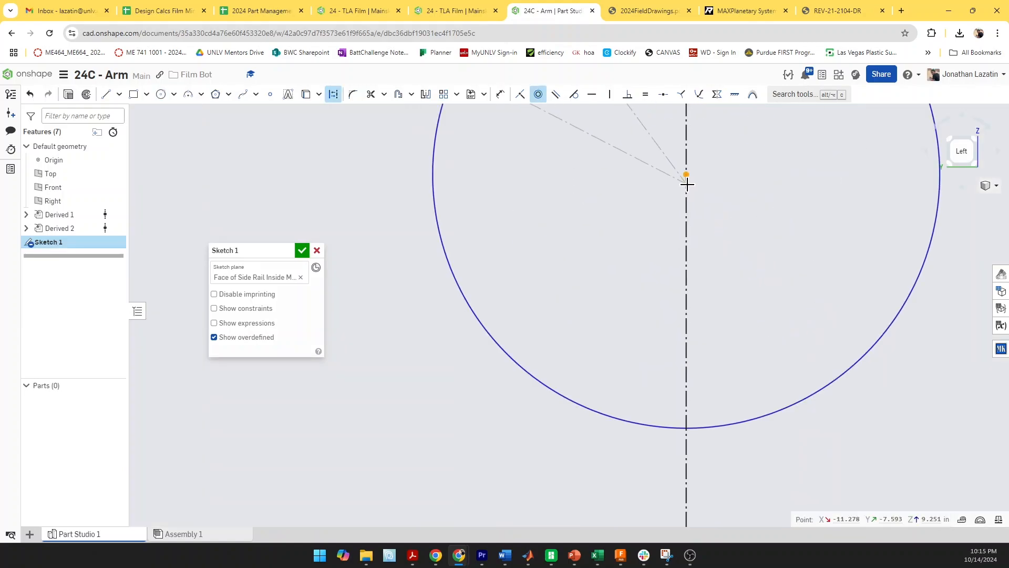
scroll(686, 191, "down", 5)
scroll(699, 229, "down", 2)
Set the small circle's diameter to 0.5 in and finish the sketch
key("d")
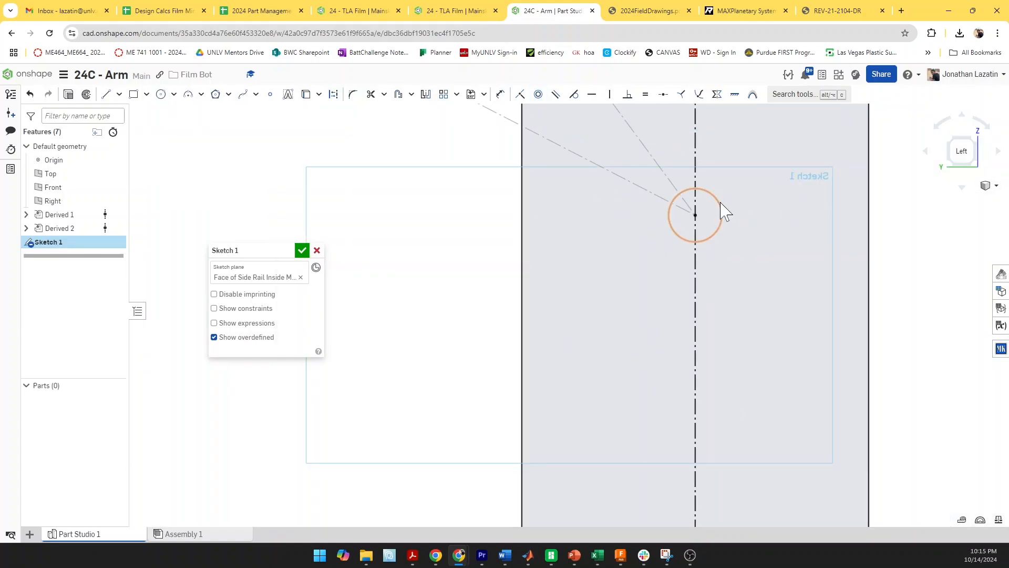
left_click(721, 208)
left_click(763, 228)
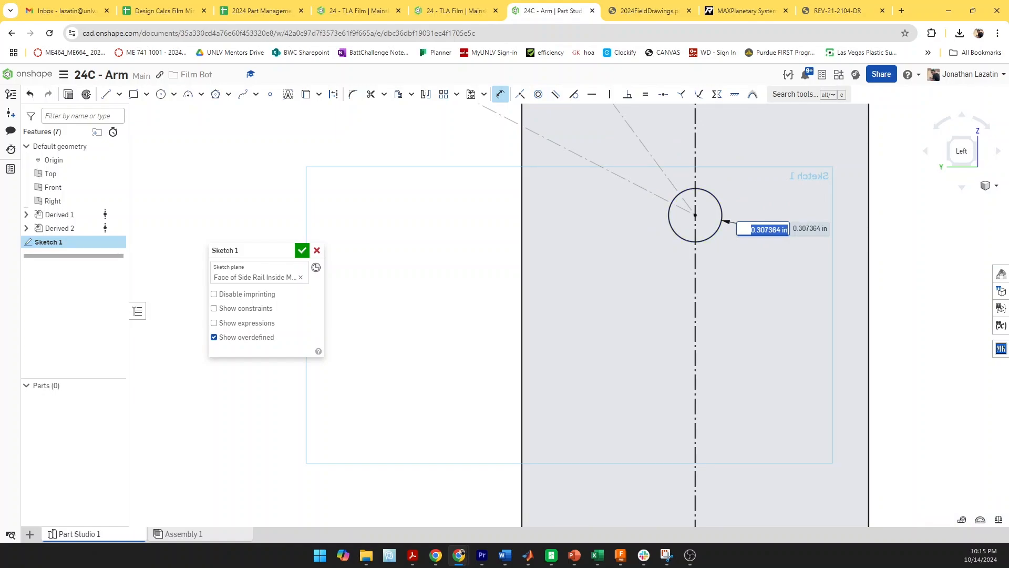
key("Return")
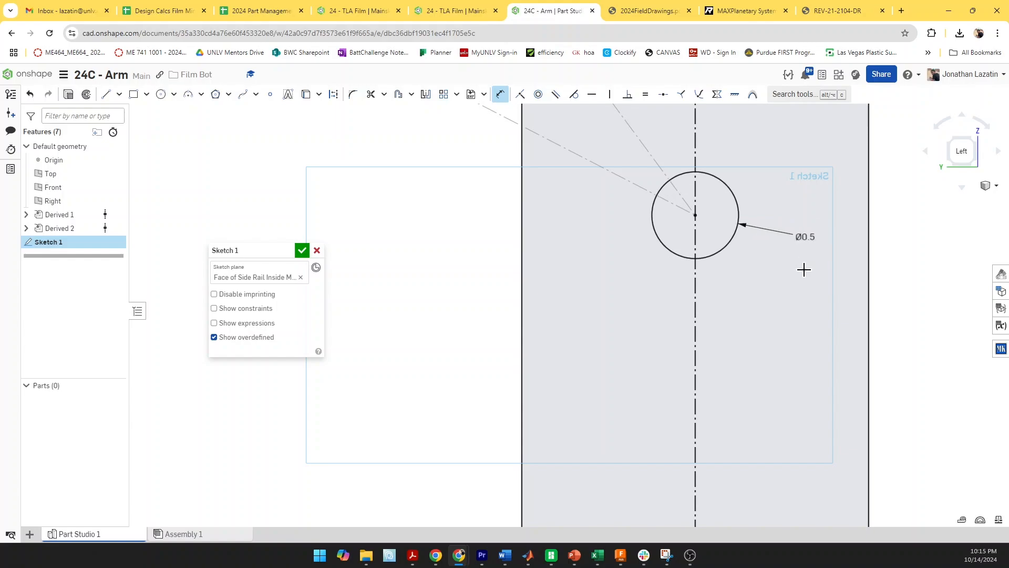
scroll(804, 268, "down", 3)
middle_click_drag(895, 287, 809, 286)
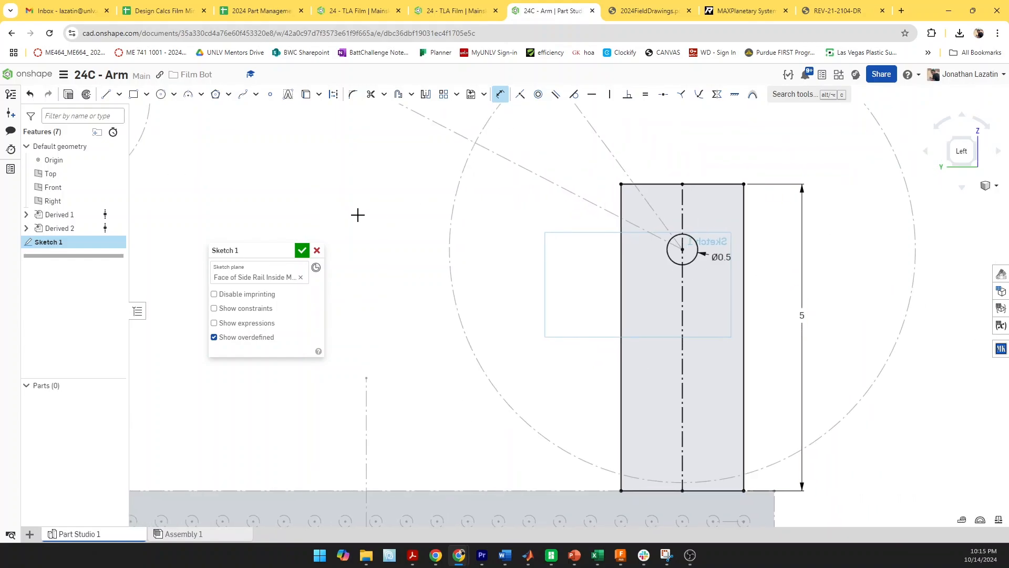
left_click(303, 251)
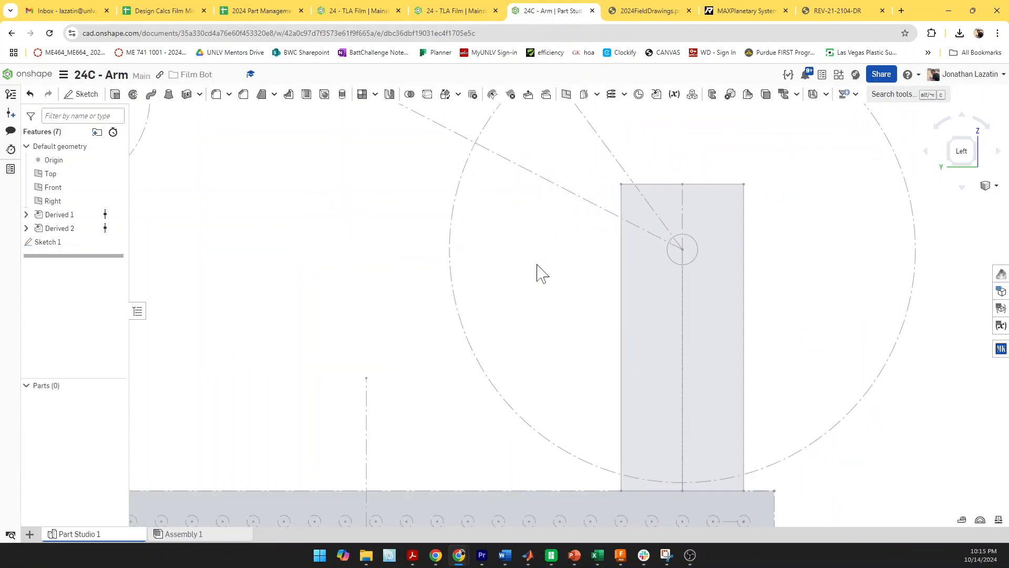
left_click(650, 297)
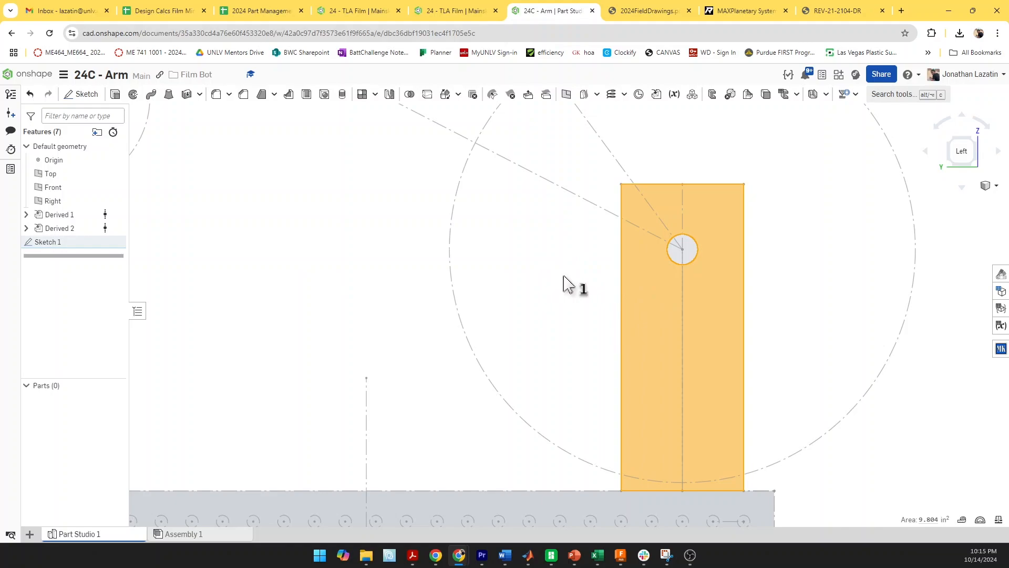
left_click(84, 96)
left_click(317, 250)
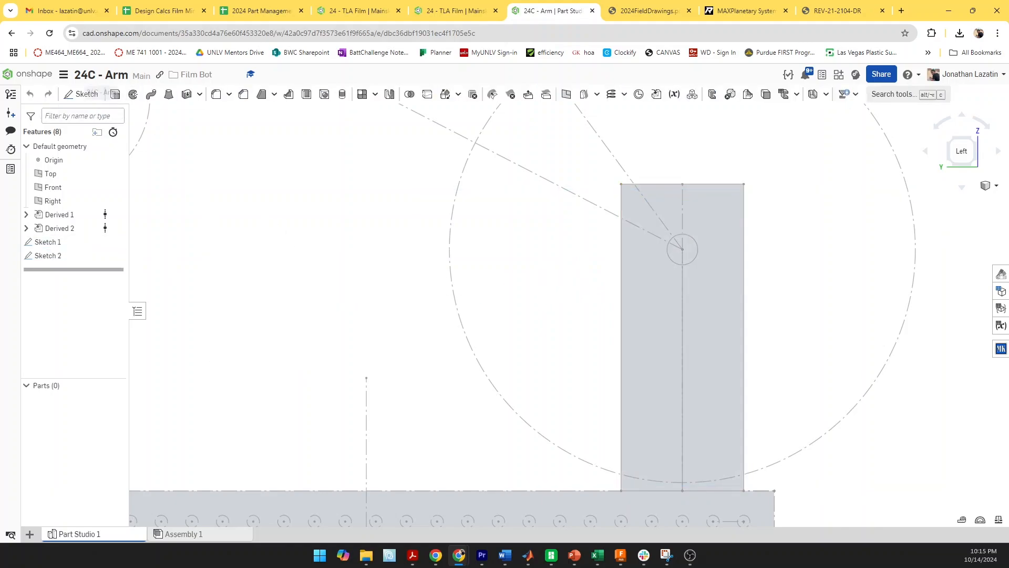
Extrude the rectangular sketch region around the 0.5 in hole to a blind depth of 1 in as a new part
left_click(115, 95)
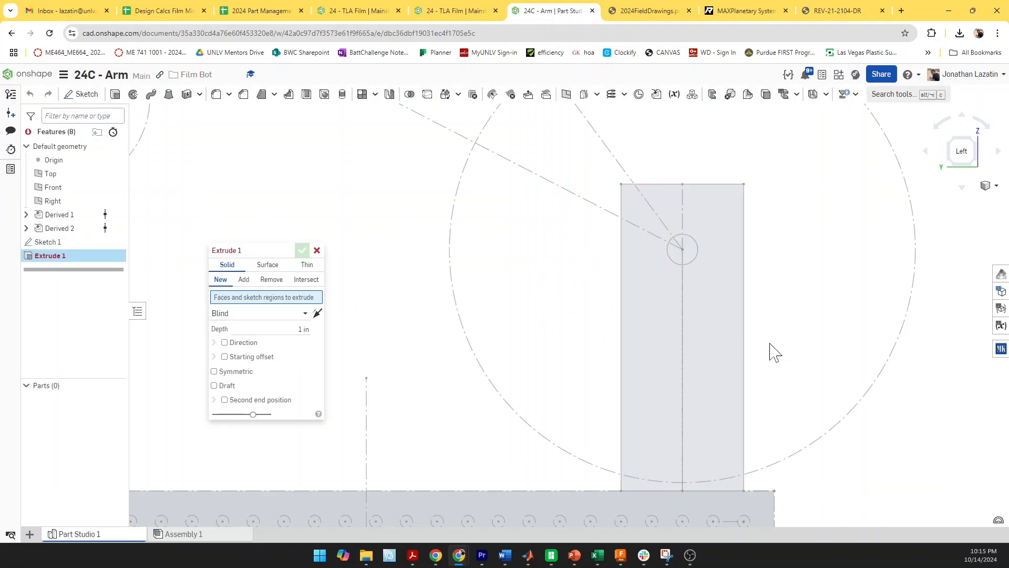
scroll(772, 352, "down", 5)
left_click(750, 370)
mouse_move(773, 345)
right_mouse_down()
mouse_move(534, 378)
mouse_move(530, 368)
right_mouse_up()
left_click(303, 250)
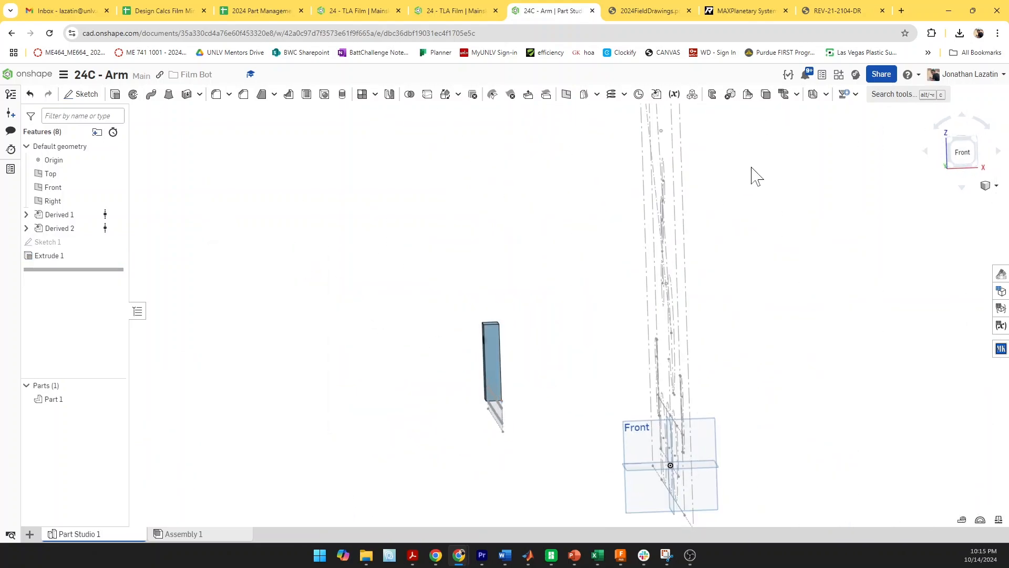
Convert the extruded upright into a tube with Tube Converter, using a 0.125 in wall and a pattern of 0.201 in holes spaced 0.5 in
right_click_drag(445, 387, 545, 367)
left_click(888, 100)
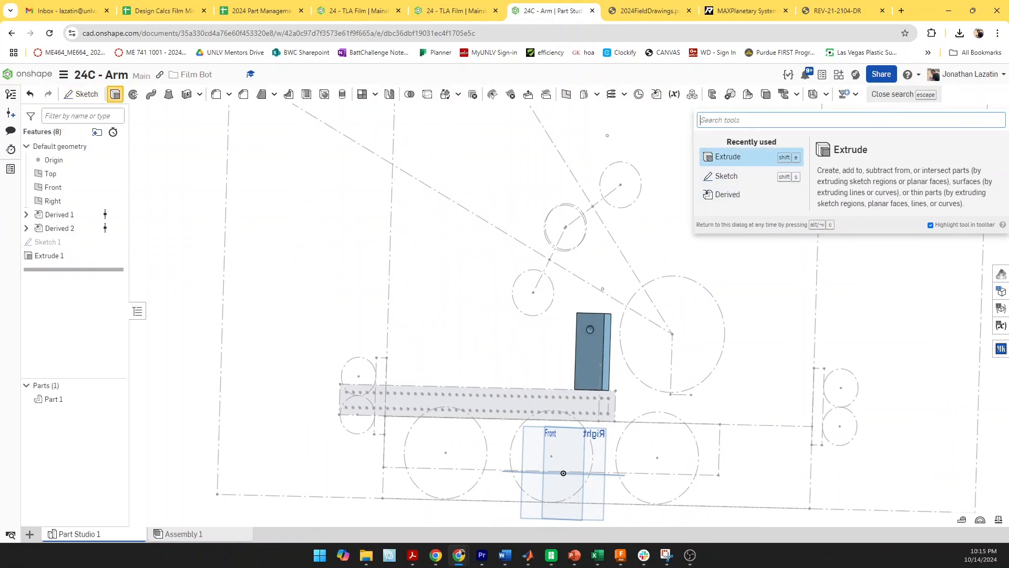
type("tube")
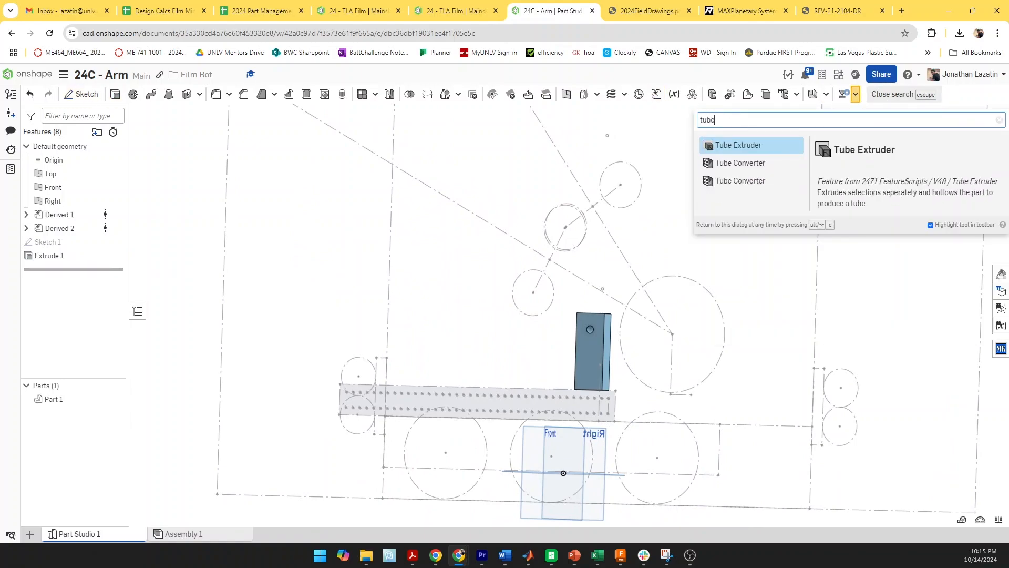
left_click(756, 170)
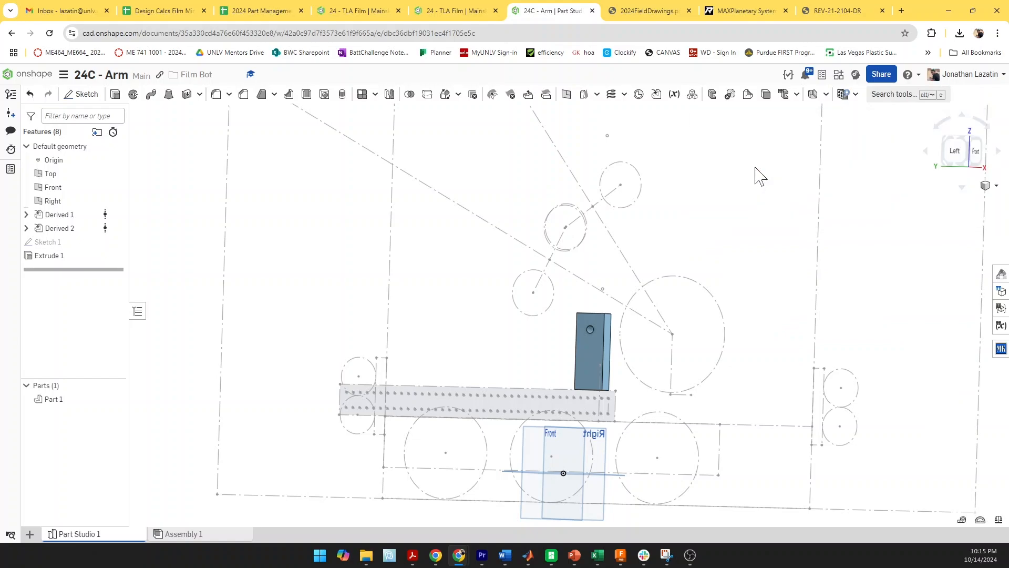
scroll(620, 347, "up", 5)
left_click(586, 342)
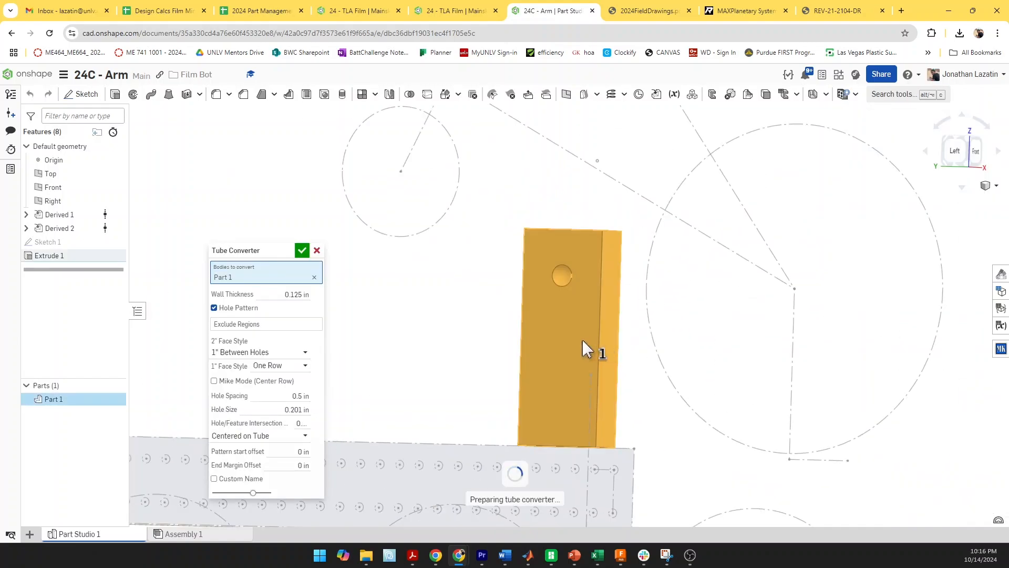
left_click(302, 251)
mouse_move(653, 333)
right_mouse_down()
mouse_move(671, 347)
mouse_move(631, 378)
mouse_move(571, 394)
mouse_move(651, 340)
right_mouse_up()
scroll(611, 263, "up", 3)
right_click_drag(610, 264, 619, 278)
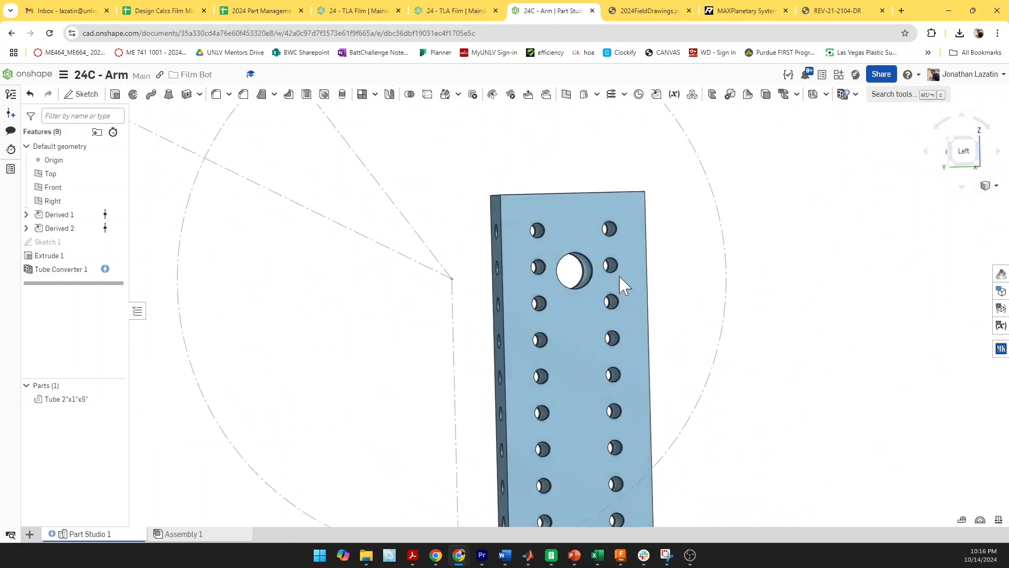
Start a sketch on the upright tube's broad face and draw a circle about 0.39 in in diameter at the rail's upper end hole
scroll(620, 278, "down", 3)
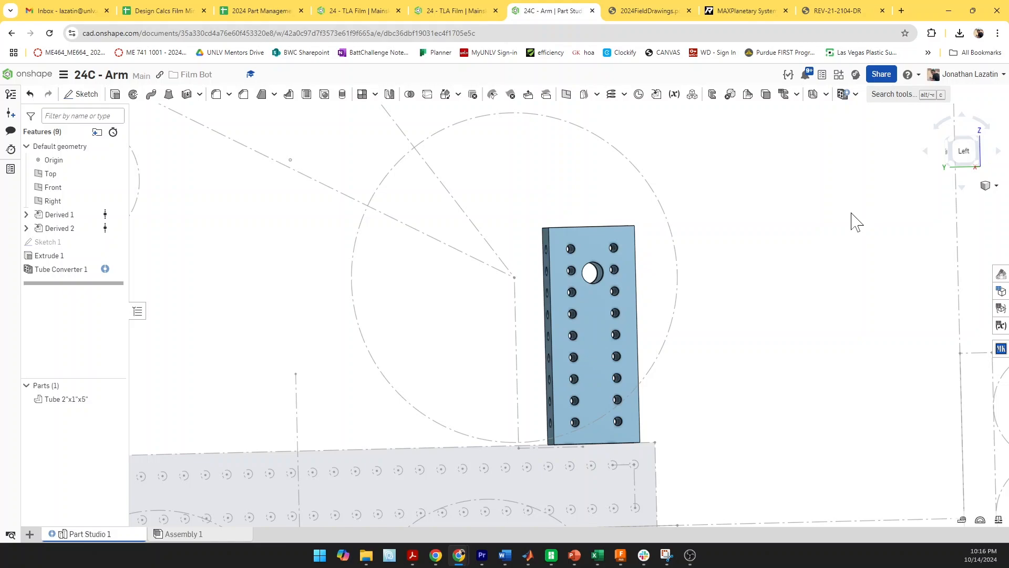
key("shift+3")
scroll(656, 361, "down", 5)
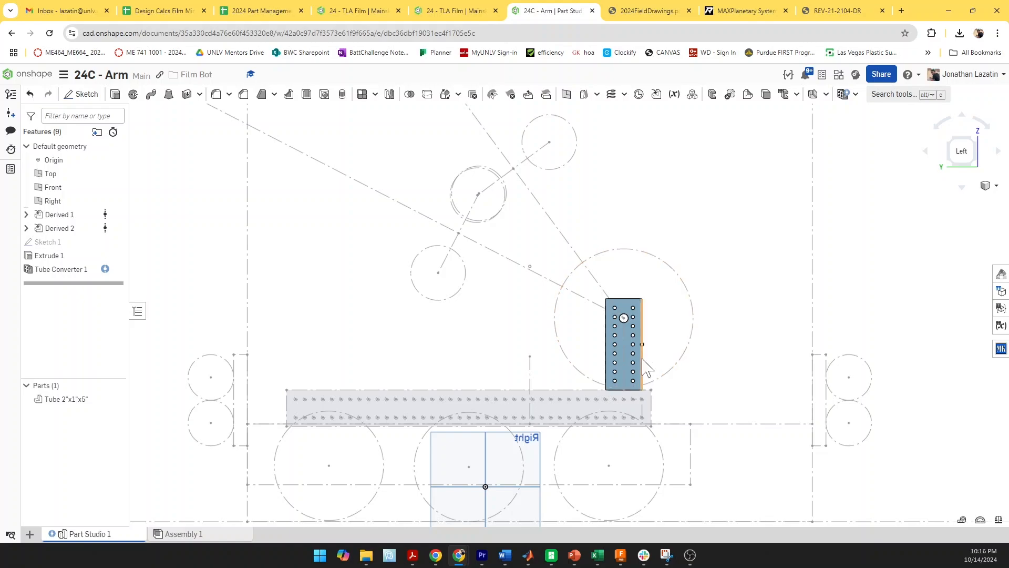
scroll(646, 361, "up", 2)
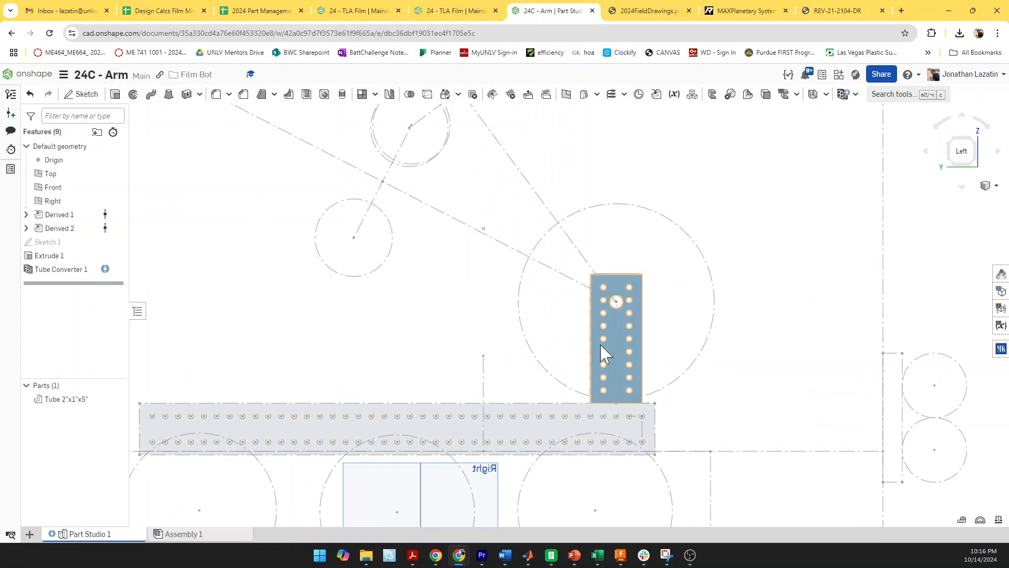
scroll(611, 299, "up", 2)
left_click(609, 402)
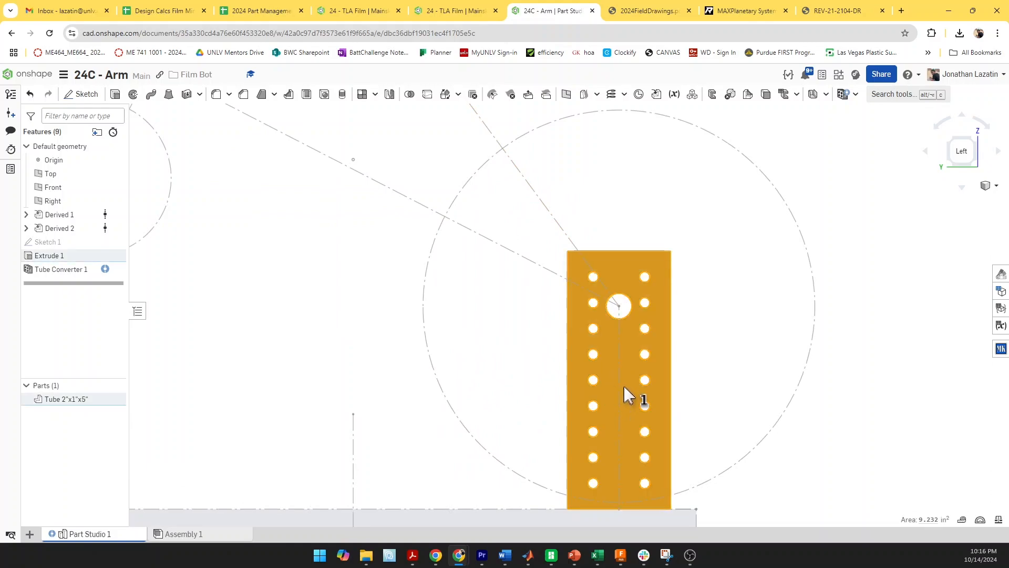
scroll(629, 388, "down", 3)
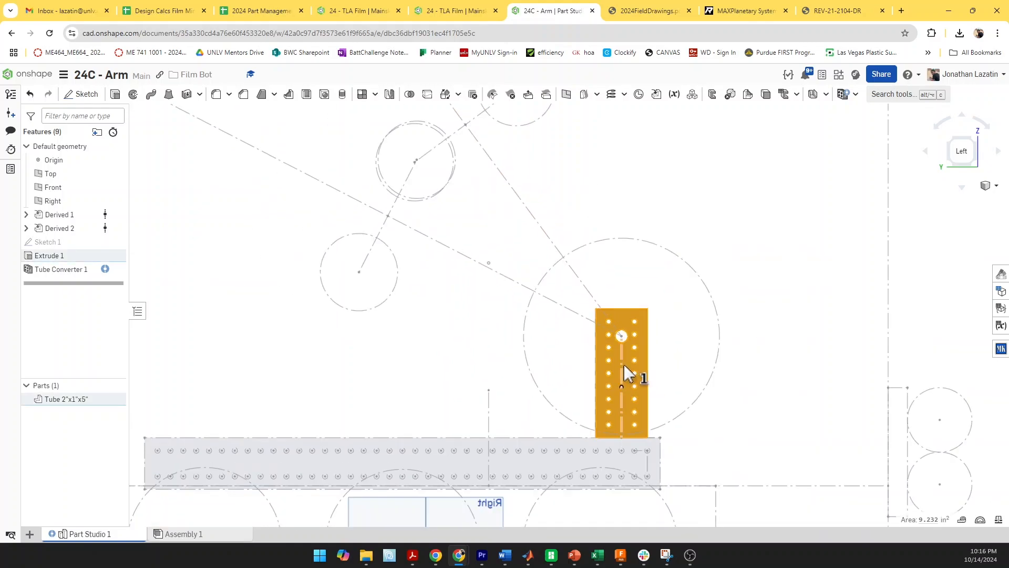
left_click(80, 94)
scroll(598, 460, "up", 3)
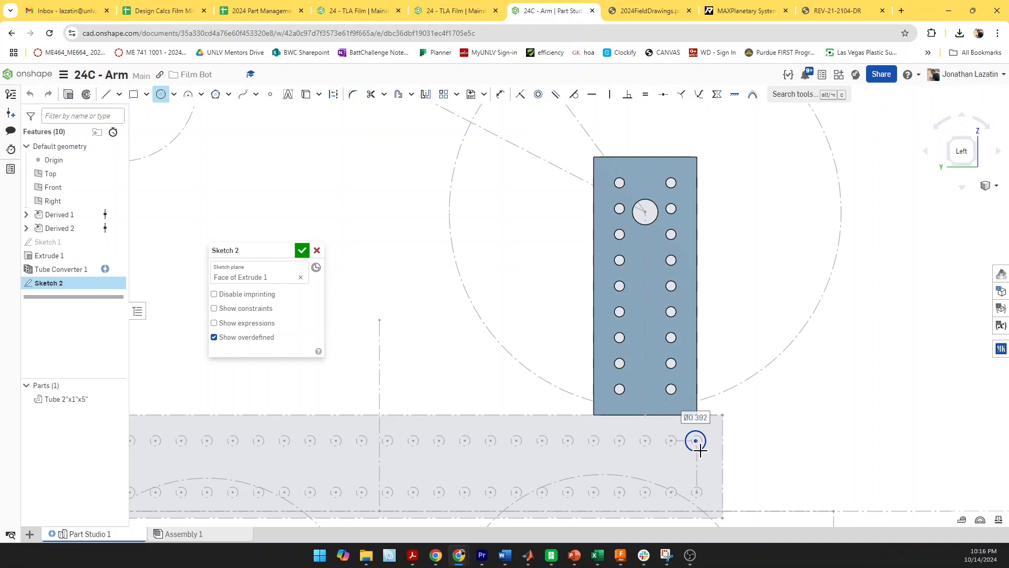
Constrain the new circle concentric with the upper end hole of the side rail
key("u")
scroll(699, 447, "up", 2)
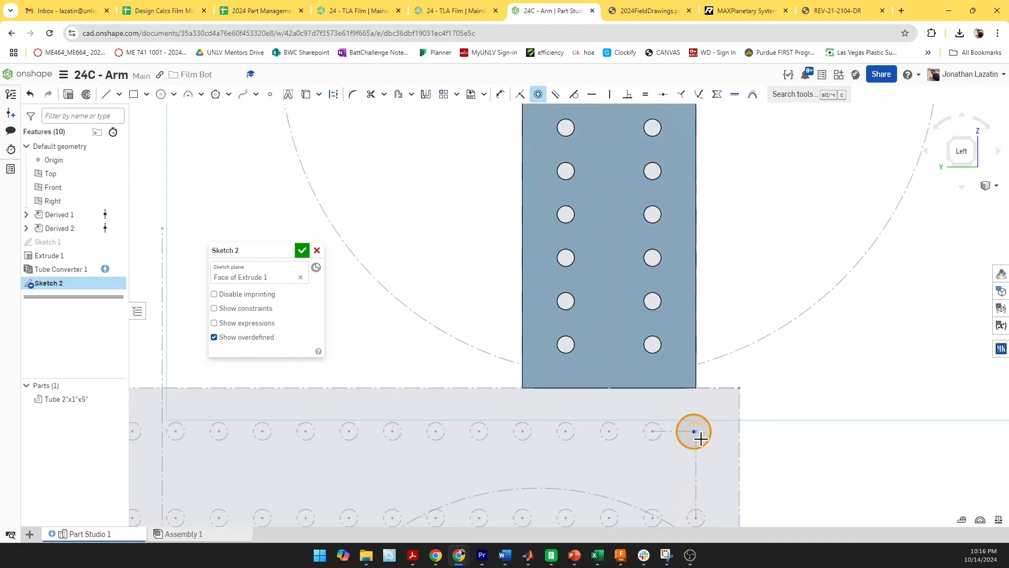
left_click(708, 445)
key("e")
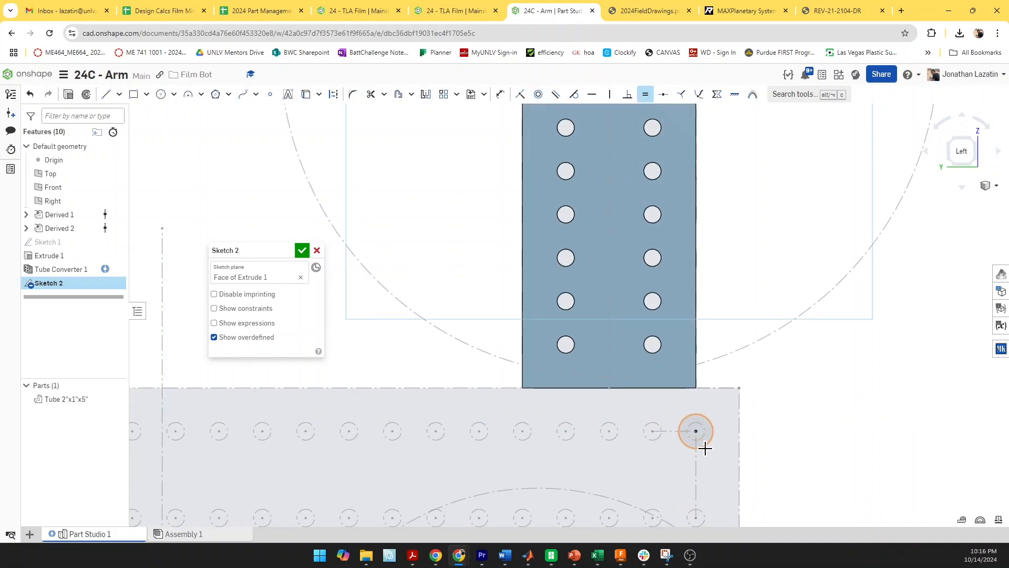
Draw a circle centred on one of the tube's two lowest holes and make it equal in size to that hole
key("c")
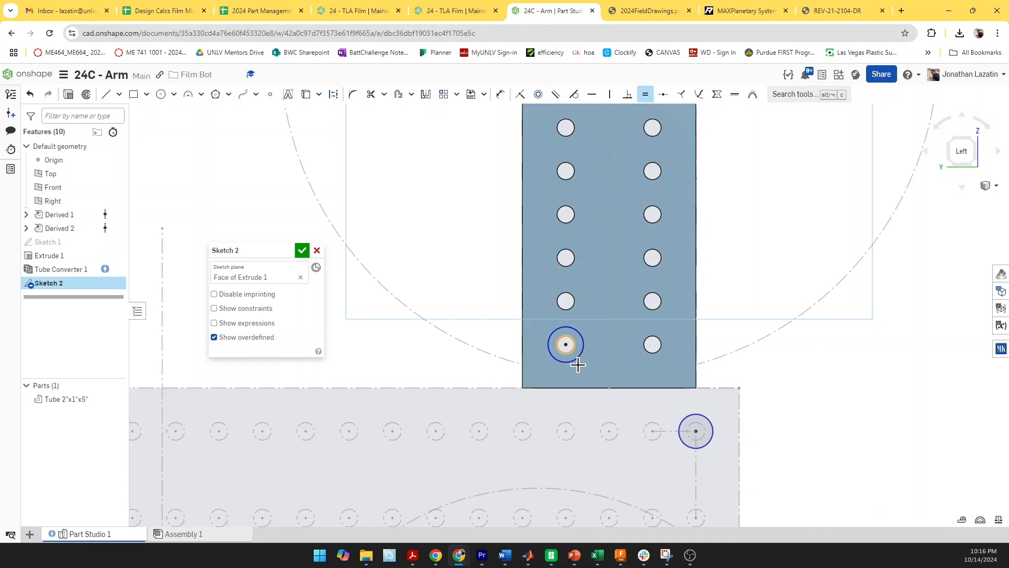
left_click(566, 353)
key("e")
Pattern the tube's hole circle linearly, with 2 instances 1 in apart across the tube and 4 instances 0.5 in apart up the tube
left_click(443, 94)
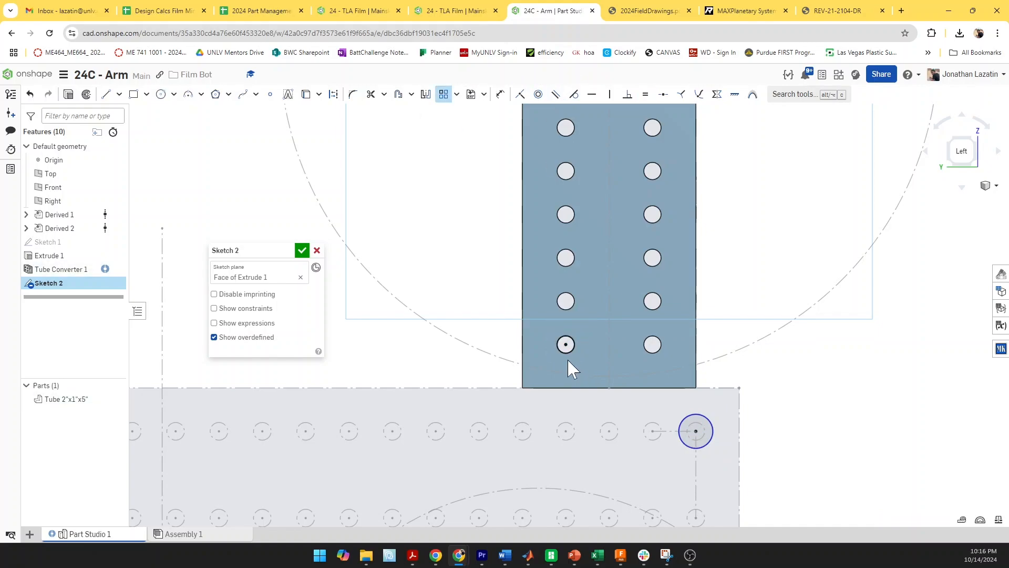
left_click(567, 354)
left_click(702, 396)
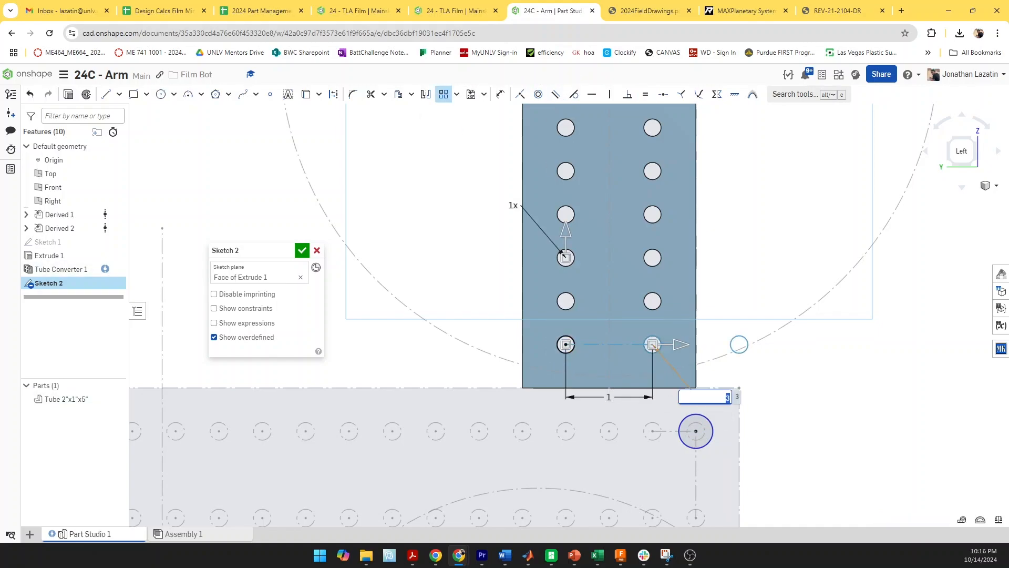
key("Return")
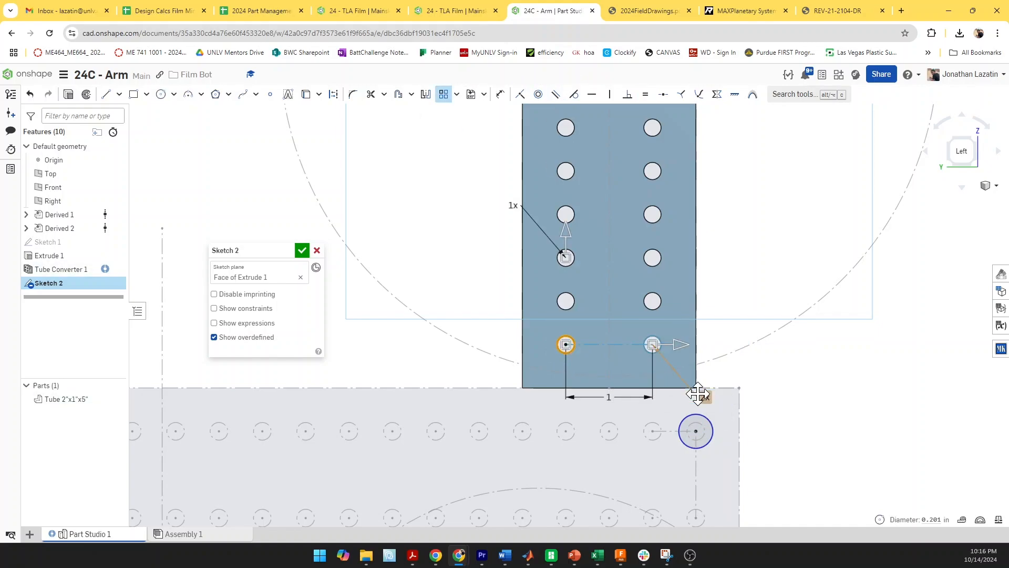
left_click(512, 205)
key("Return")
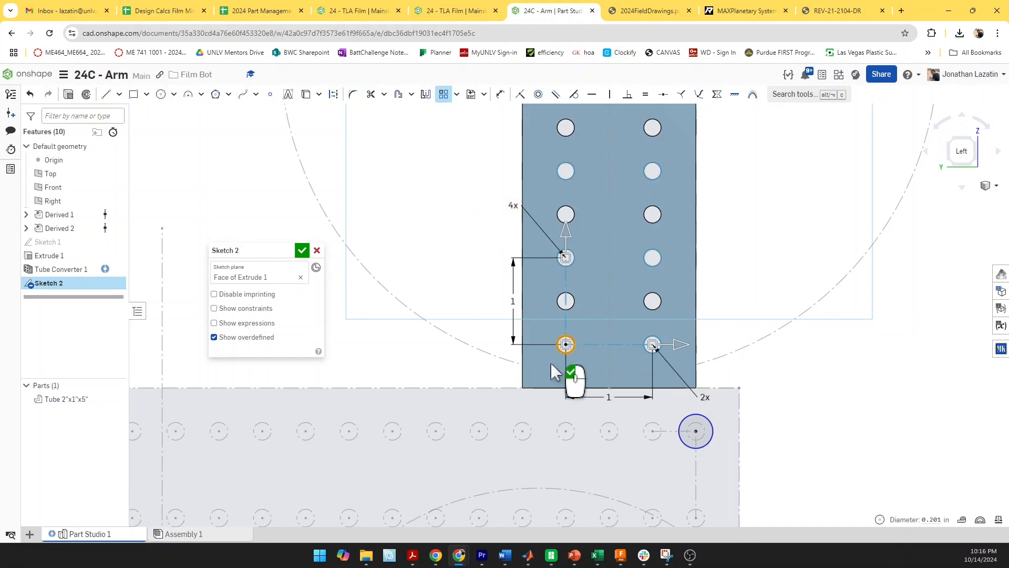
left_click(513, 301)
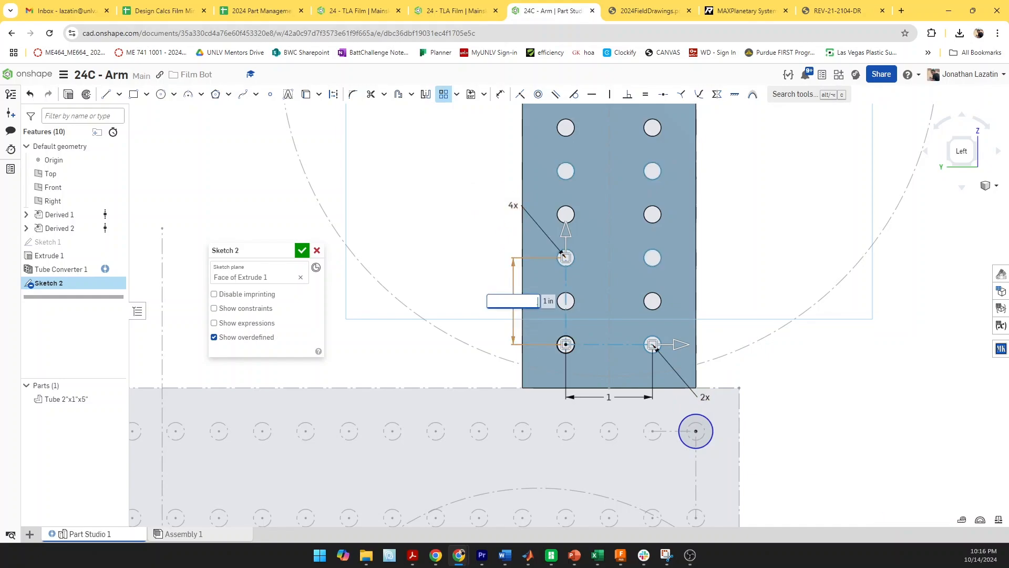
type("0.5")
key("Return")
scroll(512, 304, "down", 3)
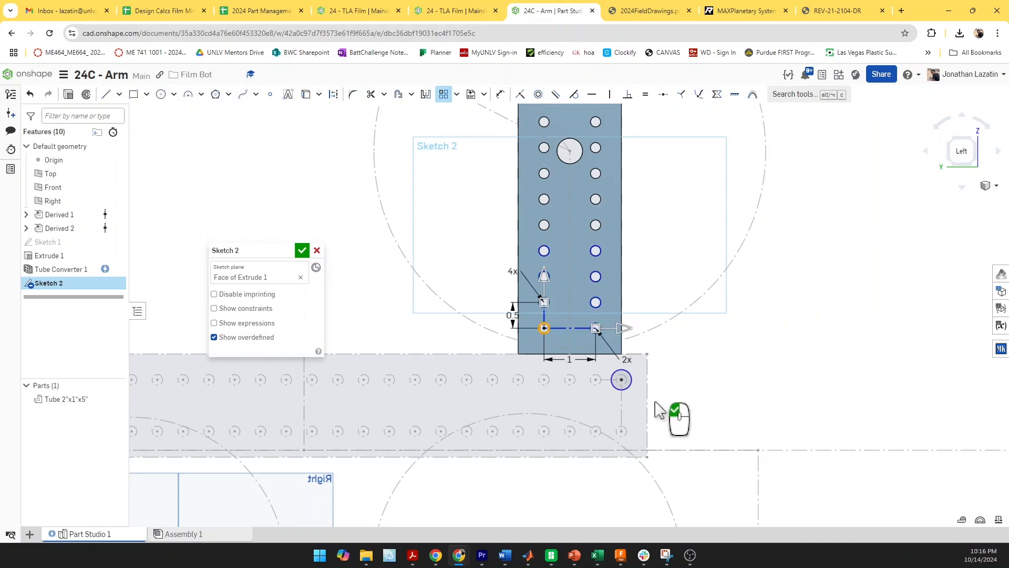
Make the circle on the rail equal to its hole and pattern it linearly along the rail with 7 instances
left_click(621, 378)
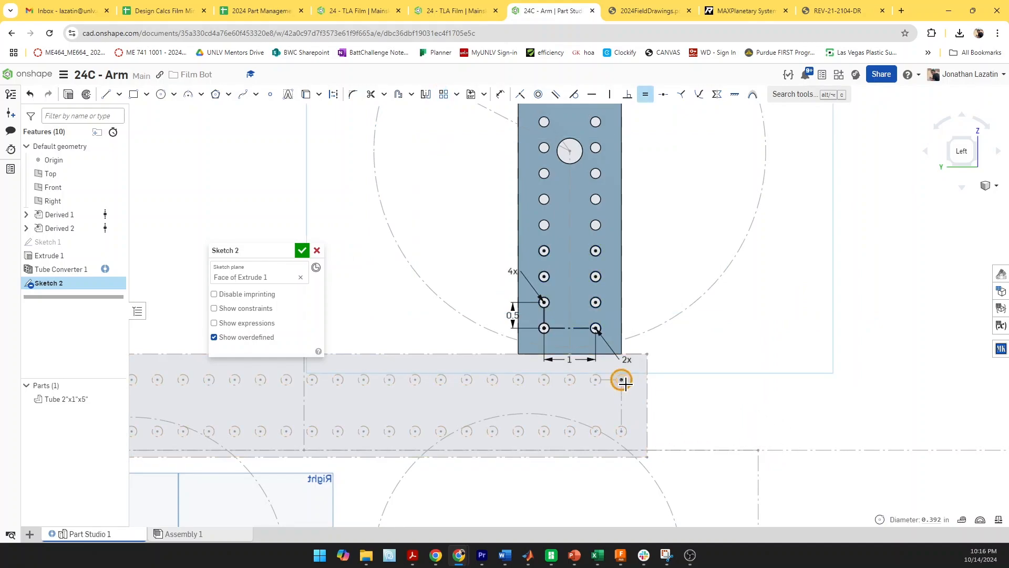
left_click(443, 98)
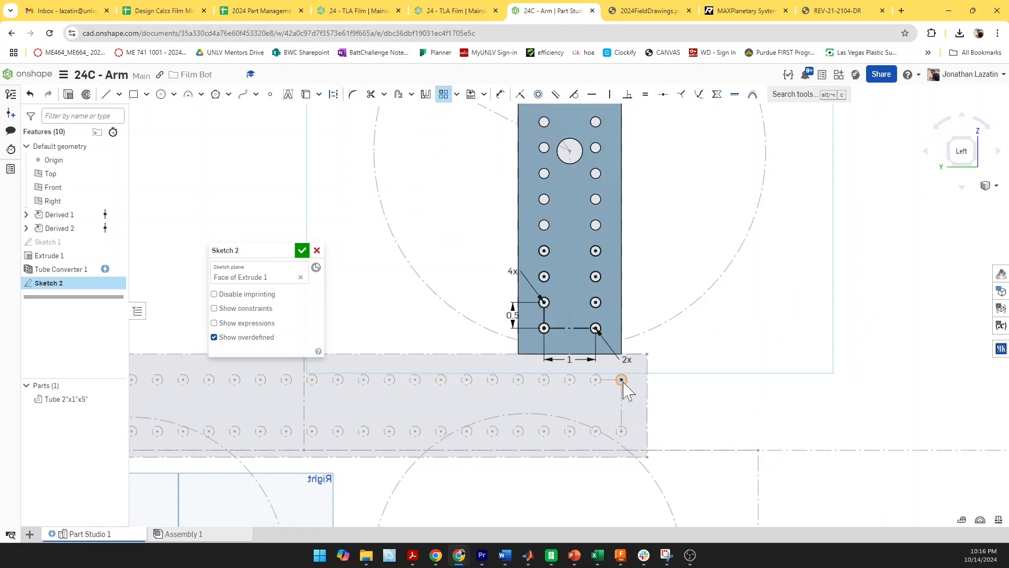
left_click(702, 380)
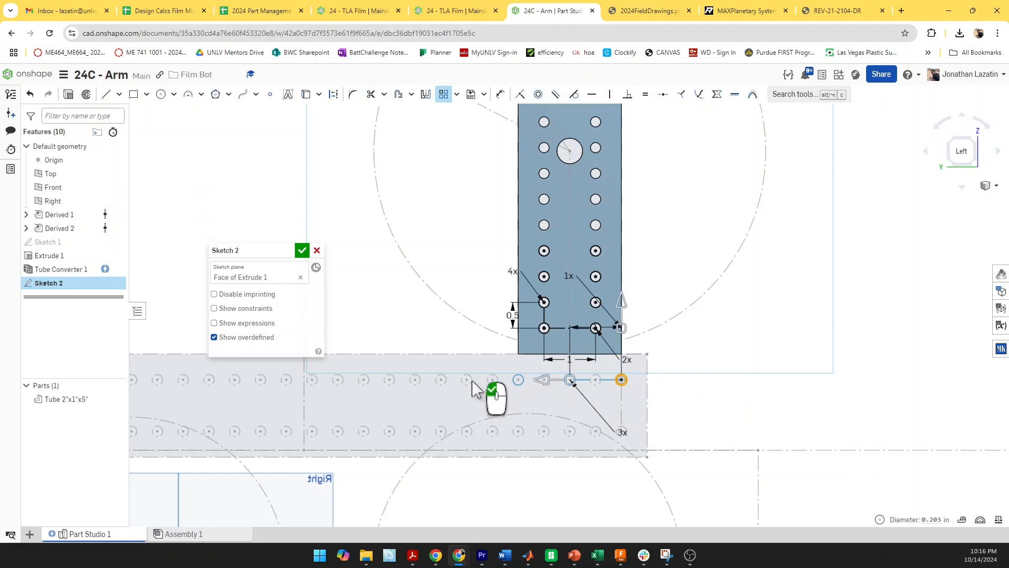
left_click(621, 432)
type("7")
key("Return")
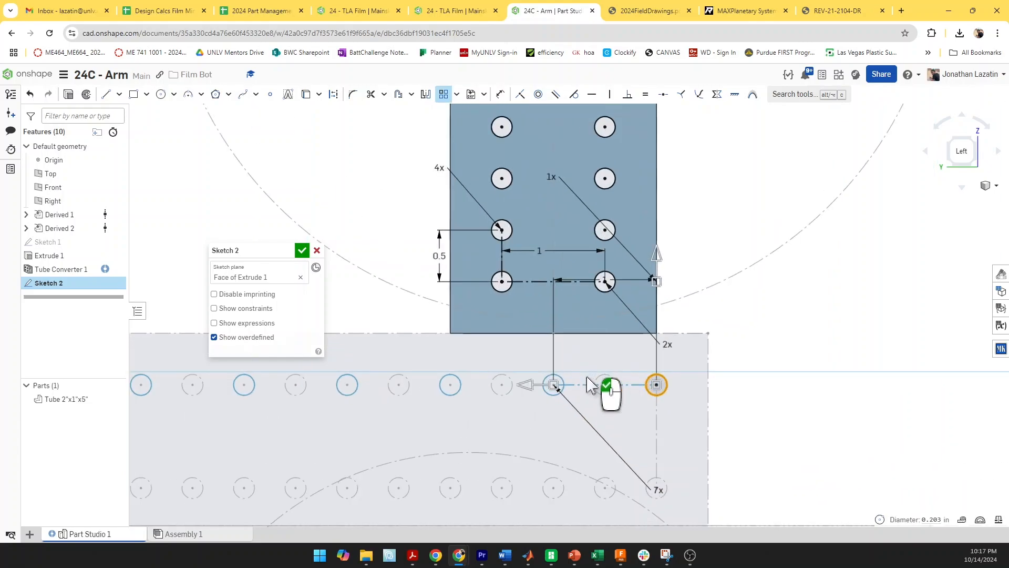
Move the rail pattern's spacing dimension clear of the tube and set it to 35 in
scroll(584, 377, "down", 3)
scroll(565, 428, "up", 5)
scroll(501, 407, "down", 3)
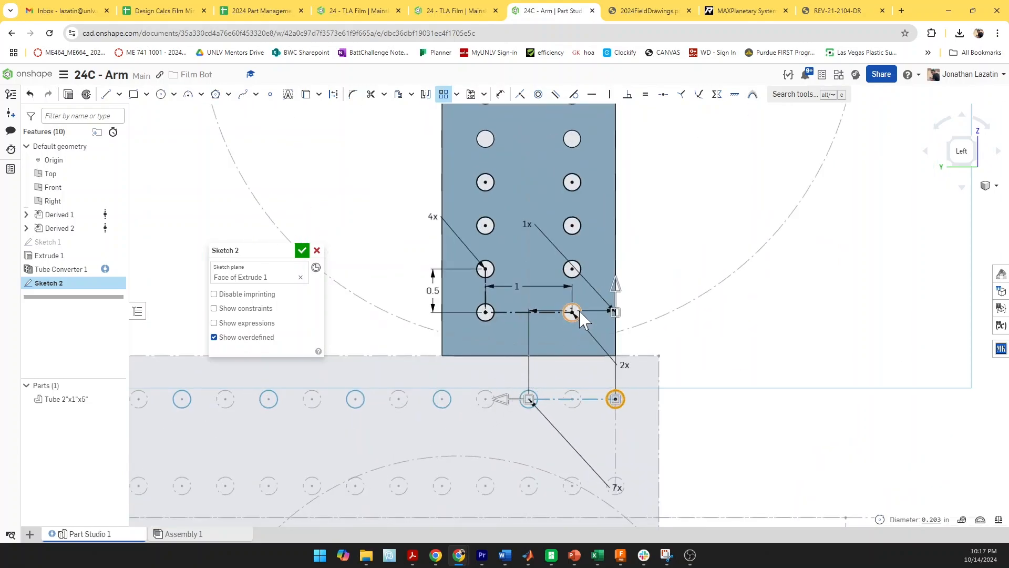
scroll(588, 310, "down", 2)
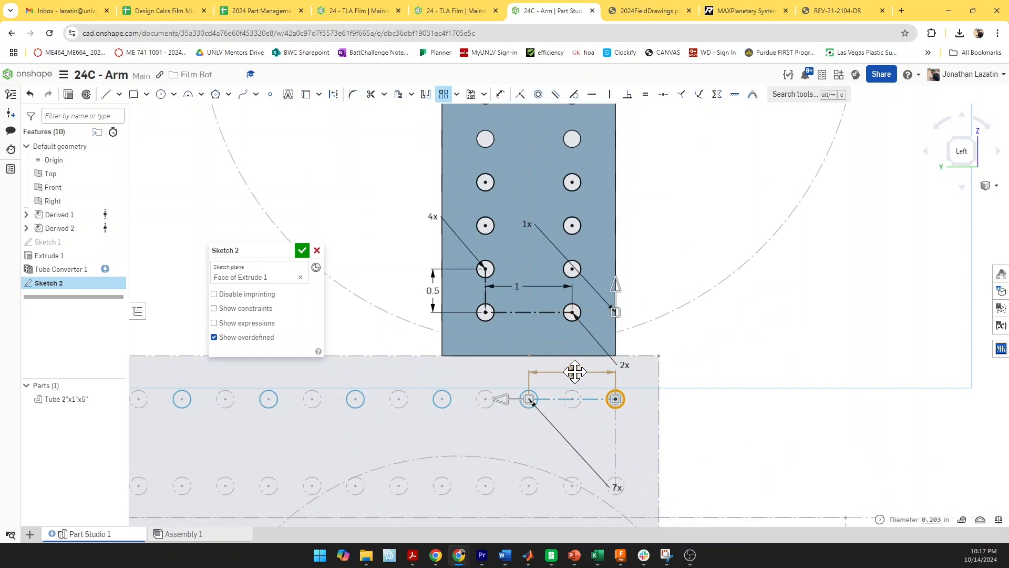
left_click(574, 372)
type("35")
key("Return")
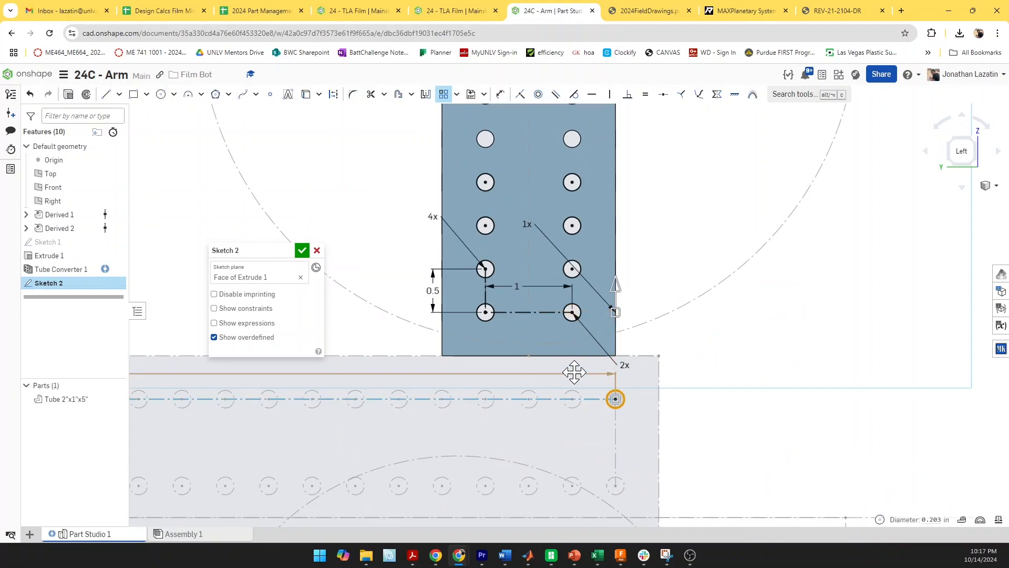
Set the rail pattern's spacing along the rail to 0.5 in
scroll(574, 374, "up", 3)
scroll(550, 385, "up", 3)
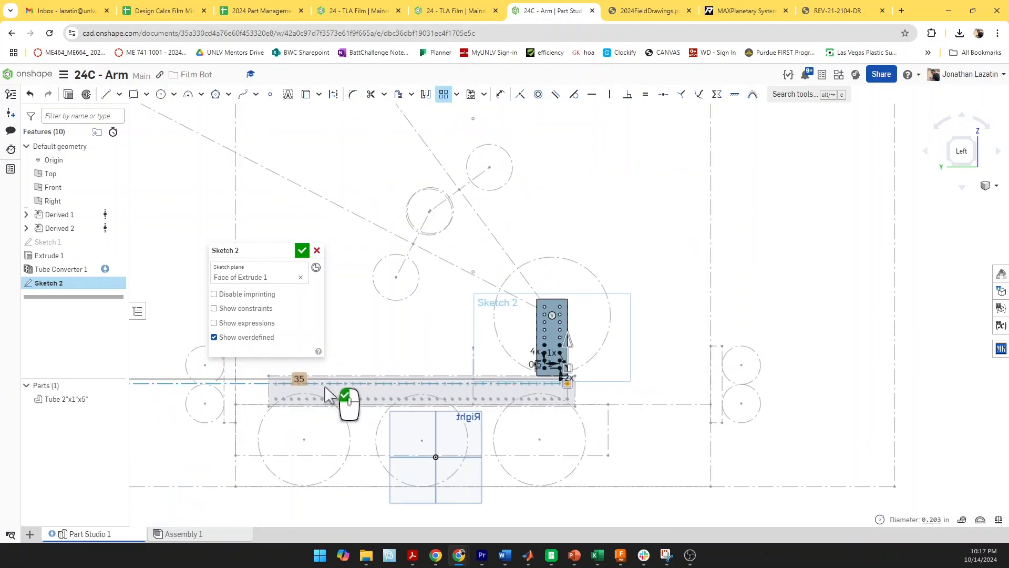
double_click(299, 378)
key("Escape")
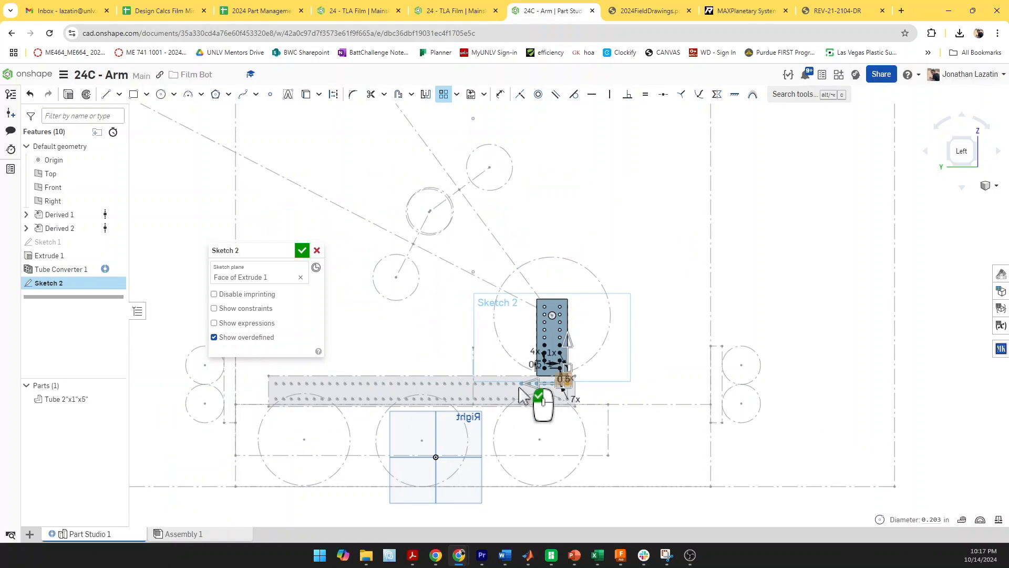
Extend the rail pattern downward to 2 rows spaced 1 in apart and accept the pattern
scroll(570, 375, "down", 6)
left_click(693, 283)
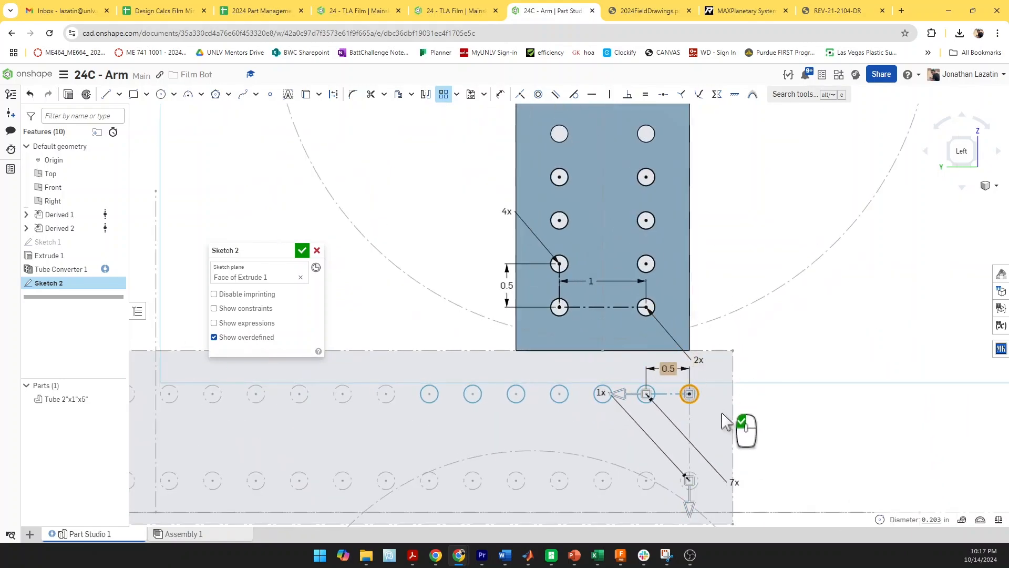
double_click(601, 392)
type("7")
key("Return")
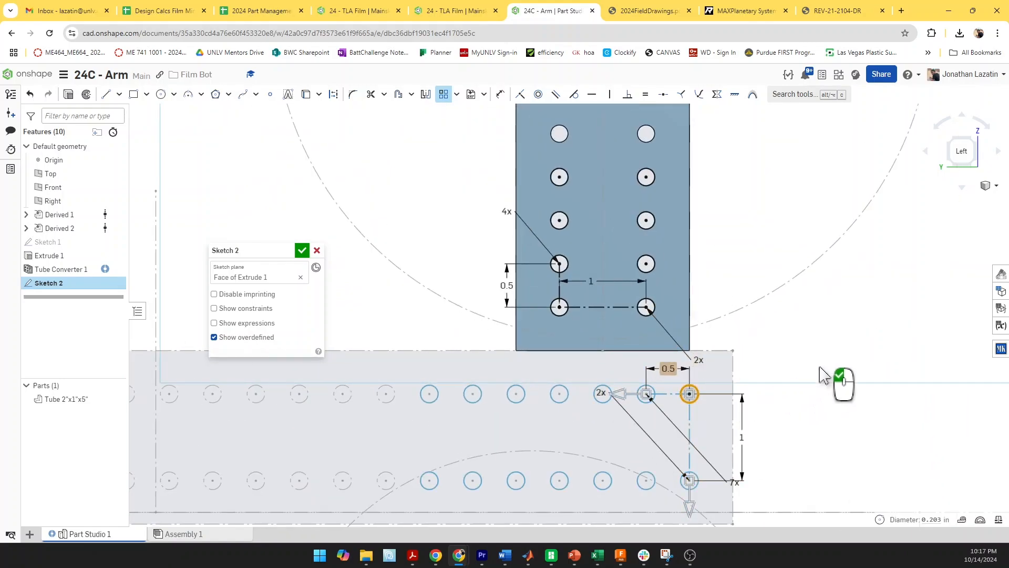
scroll(799, 394, "up", 2)
Draw circles about 0.4 to 0.6 in in diameter around the four corner holes of the rail's hole pattern
key("c")
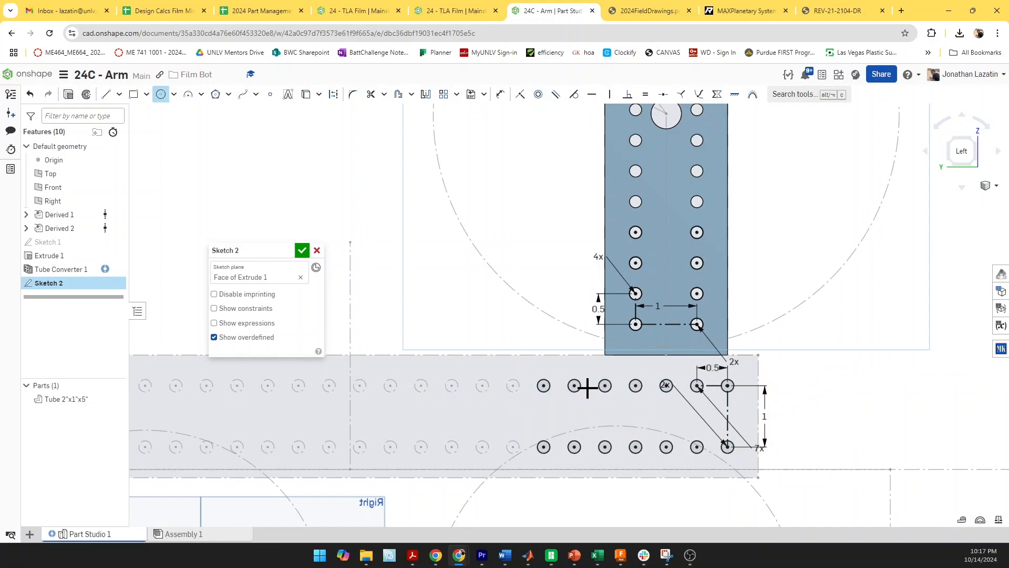
left_click(549, 398)
left_click(544, 448)
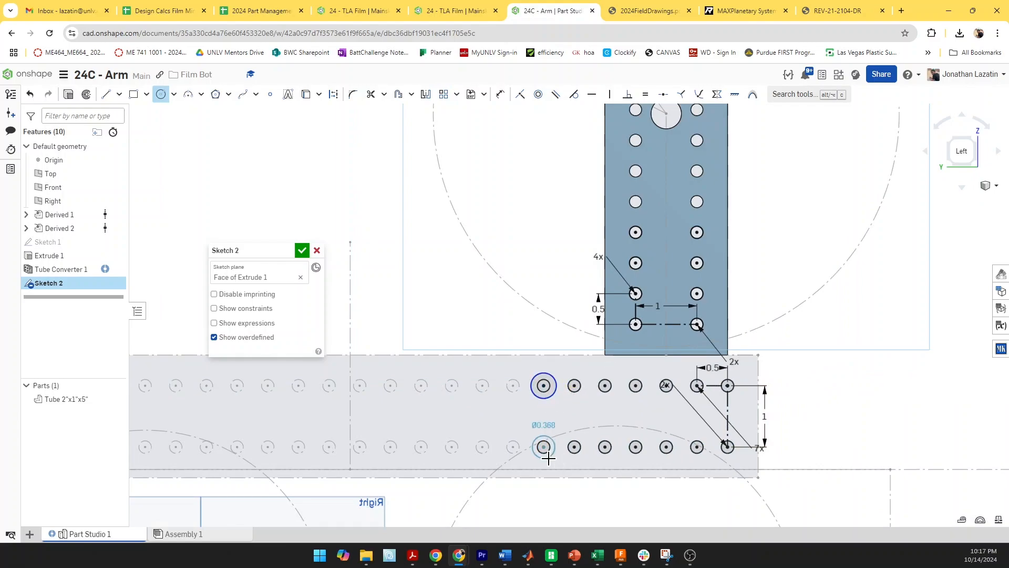
left_click(549, 459)
left_click(727, 447)
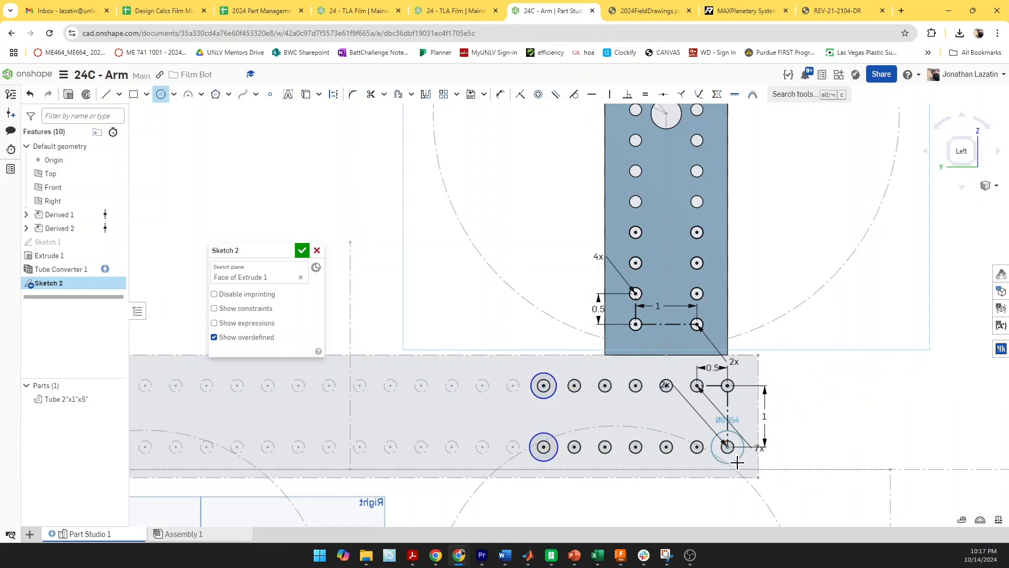
left_click(736, 431)
left_click(728, 385)
left_click(739, 397)
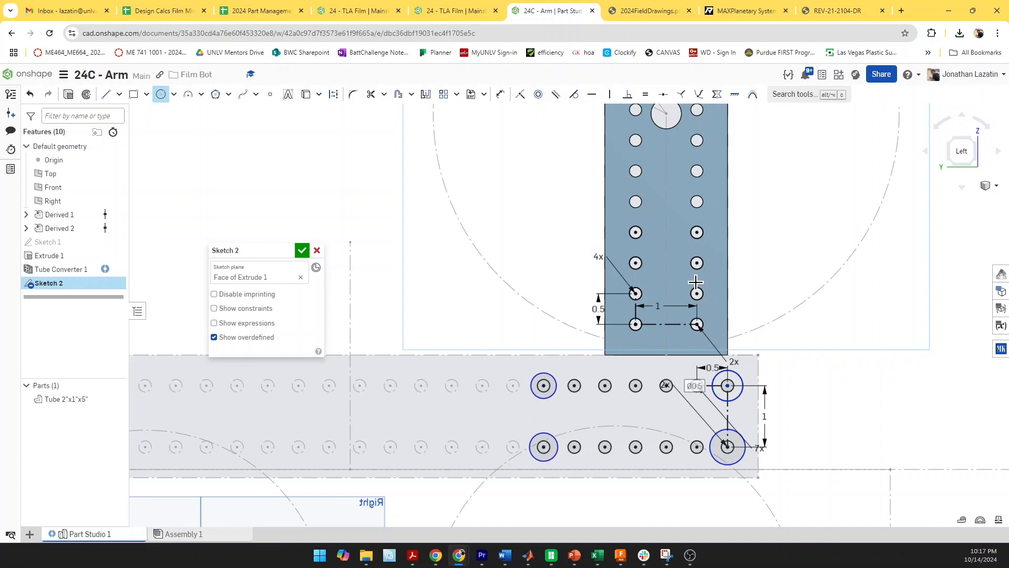
Draw circles about 0.4 in in diameter around the two uppermost patterned holes on the upright tube
left_click(644, 244)
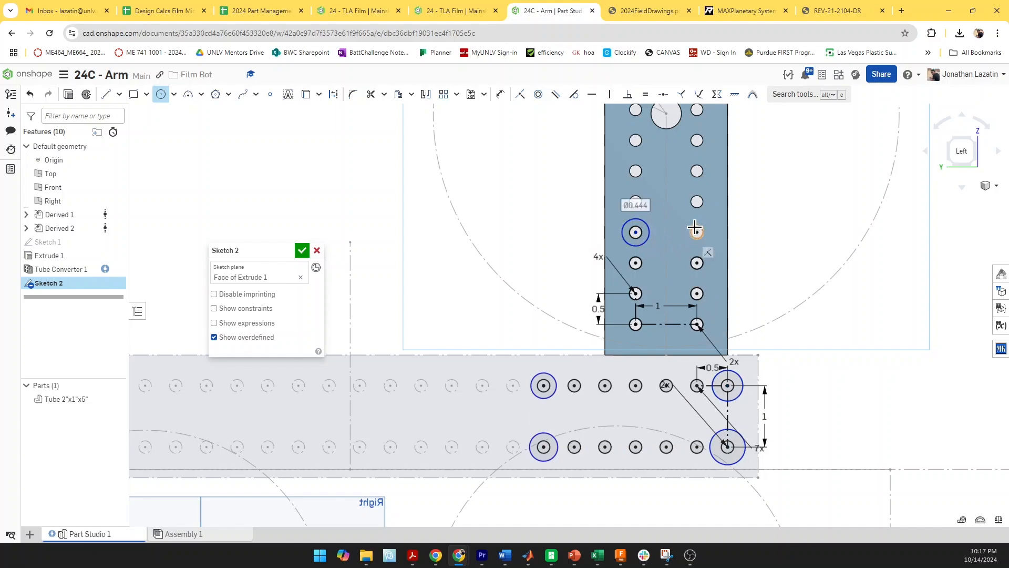
left_click(696, 232)
left_click(708, 227)
Dimension the outer circle around the upper patterned hole nearest the rail's end to a 0.75 in diameter
key("d")
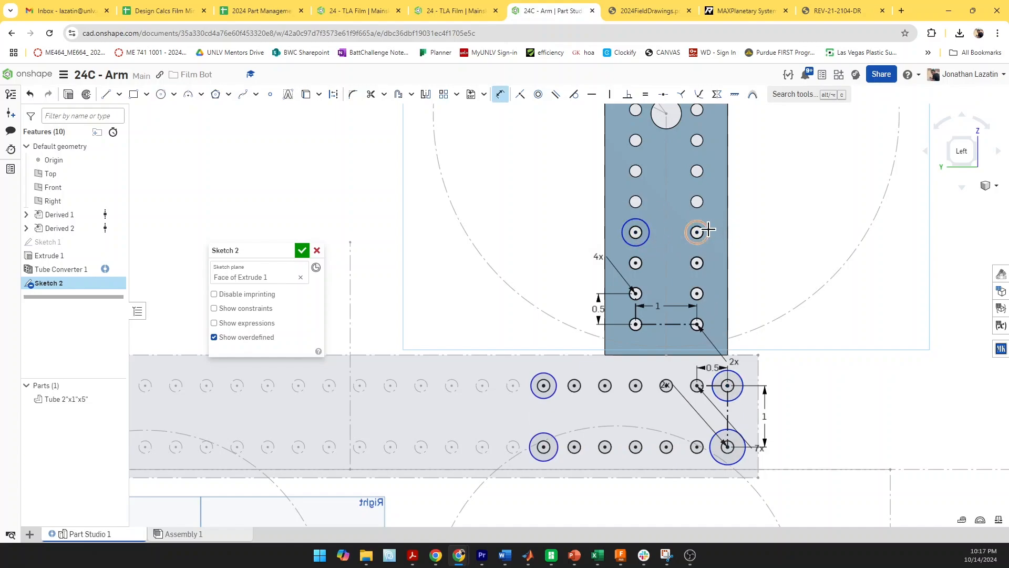
left_click(707, 229)
left_click(764, 231)
type(".75")
key("Return")
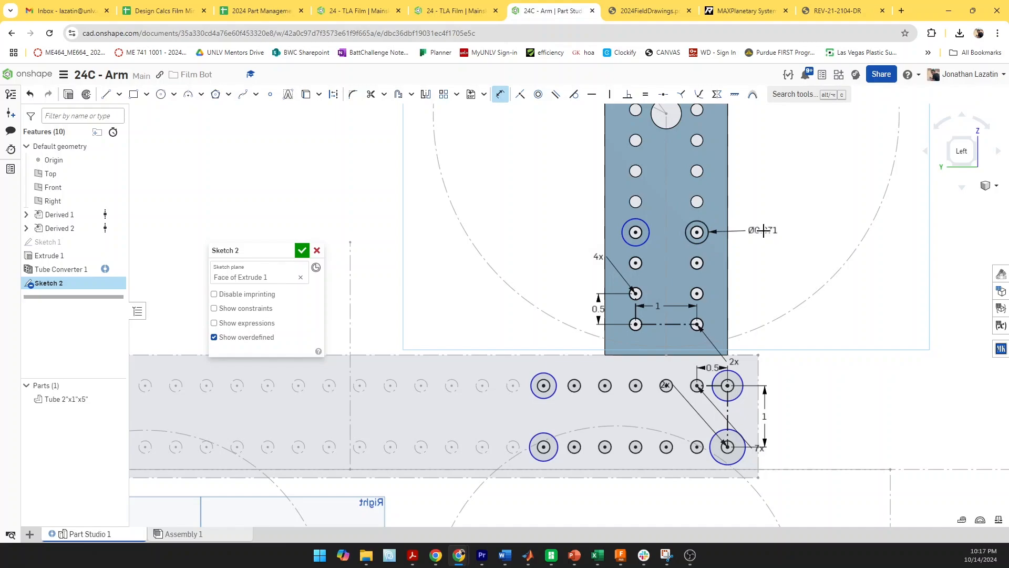
key("Escape")
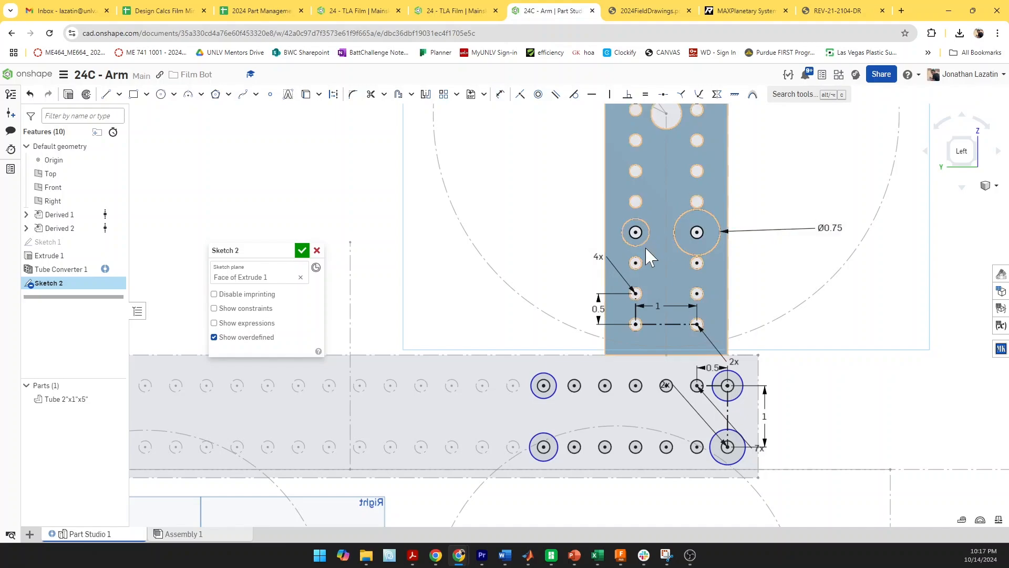
Make the outer circles around the other upright-tube hole and the rail's four corner holes equal to the 0.75 in circle
left_click(641, 243)
left_click(683, 251)
left_click(541, 397)
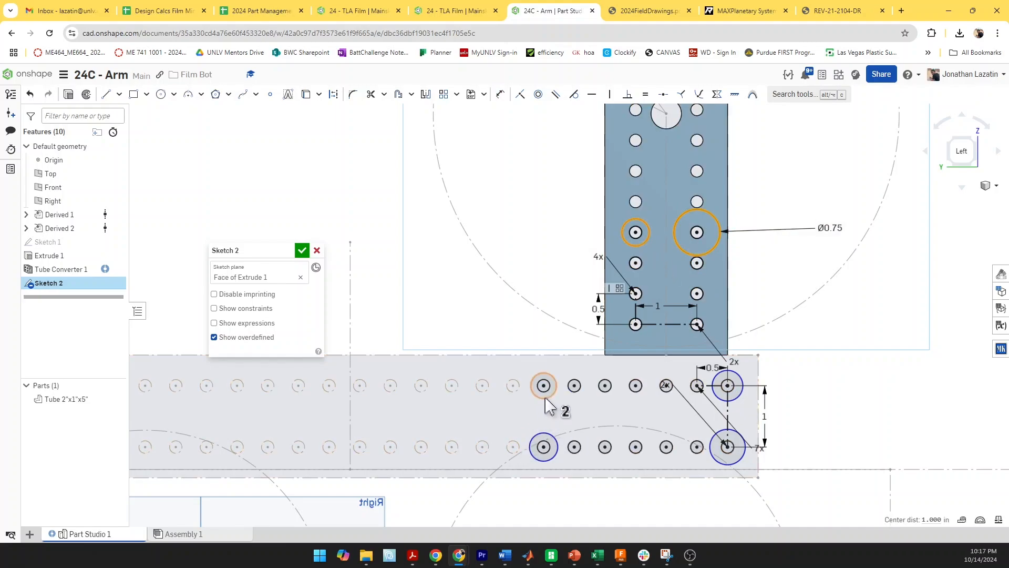
left_click(557, 440)
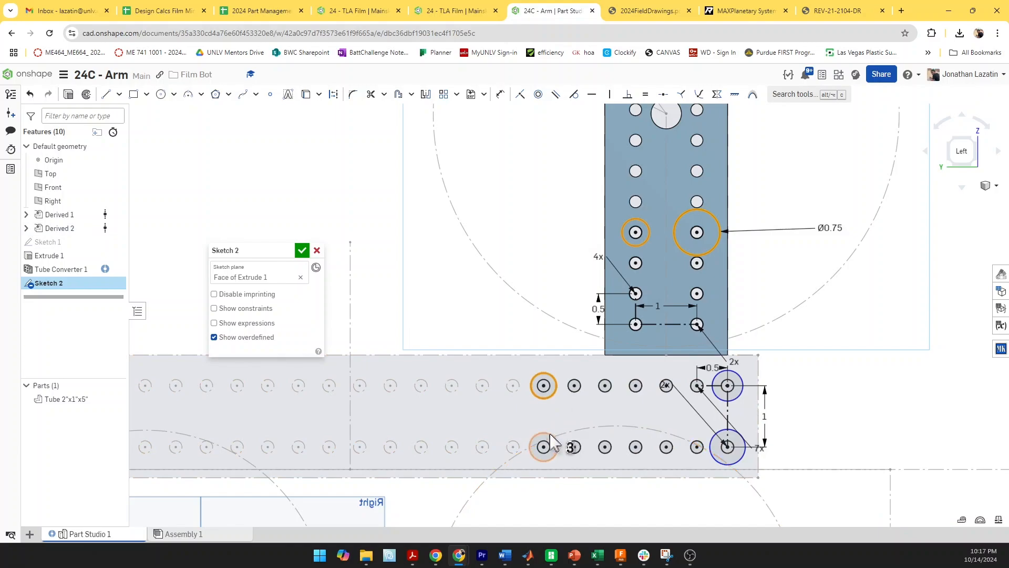
left_click(739, 434)
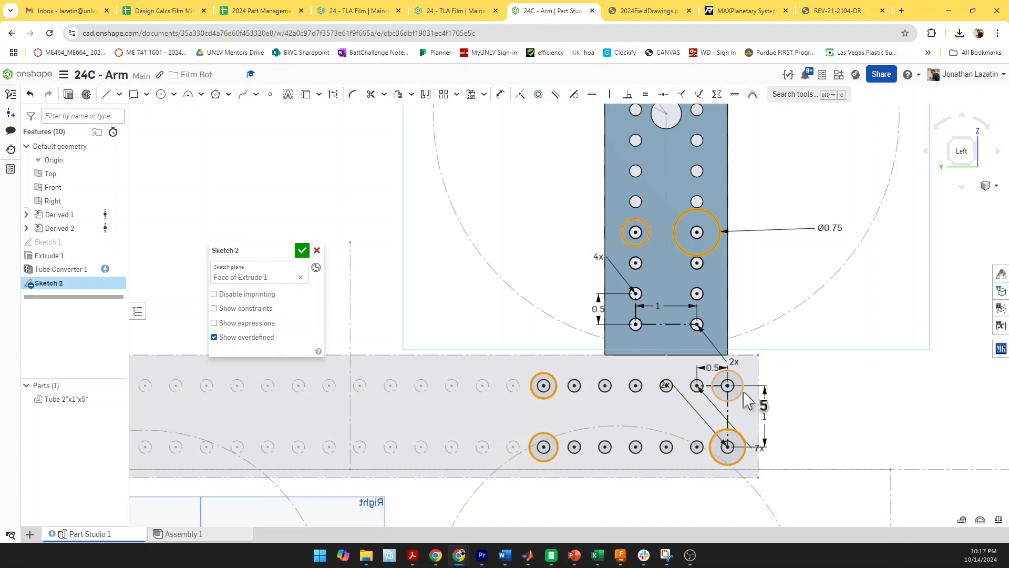
key("e")
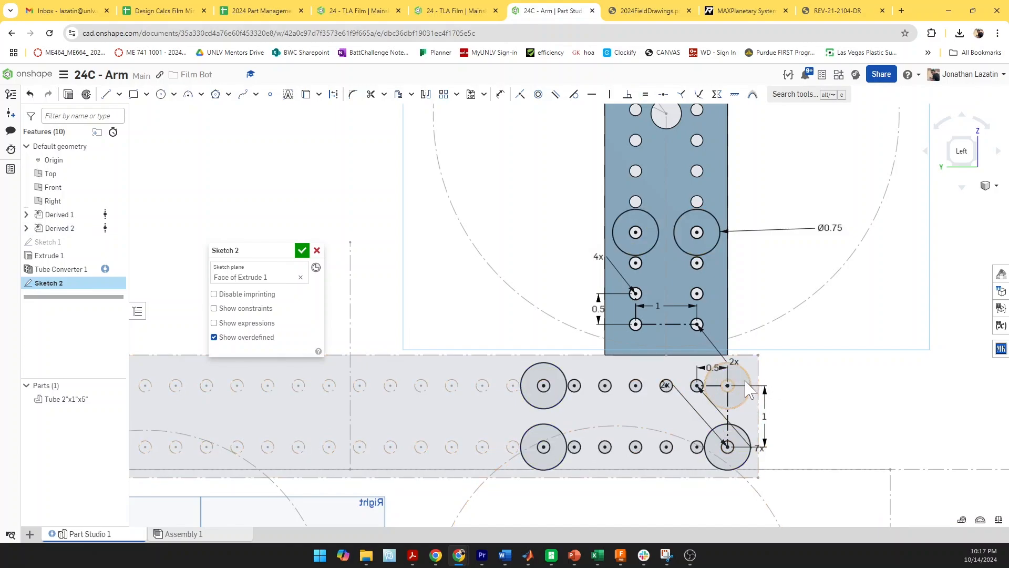
Draw straight lines between neighbouring outer circles all the way around to form the gusset plate's closed outline
key("l")
left_click(526, 370)
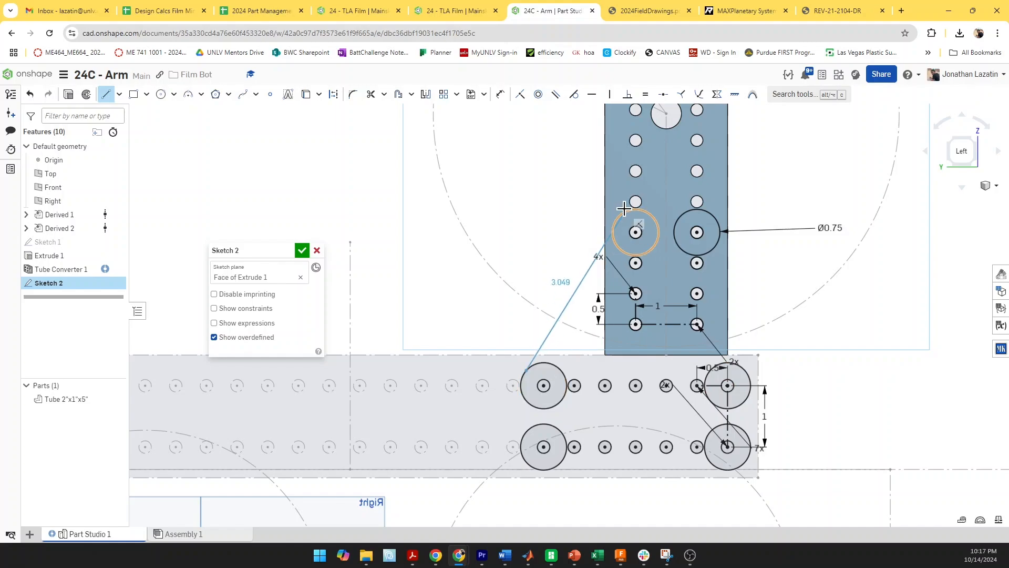
left_click(620, 215)
key("Escape")
key("l")
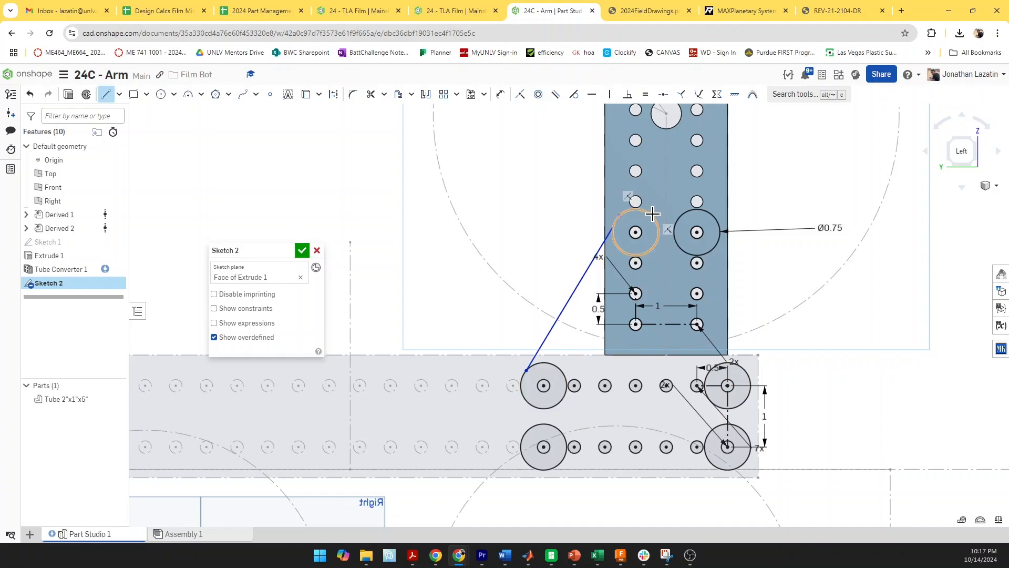
mouse_move(650, 211)
left_mouse_down()
mouse_move(686, 211)
mouse_move(745, 371)
mouse_move(752, 439)
mouse_move(552, 469)
mouse_move(523, 435)
mouse_move(525, 397)
left_mouse_up()
left_click(525, 398)
Make the short vertical line and the long slanted line away from the rail's end tangent to the circles they connect
key("t")
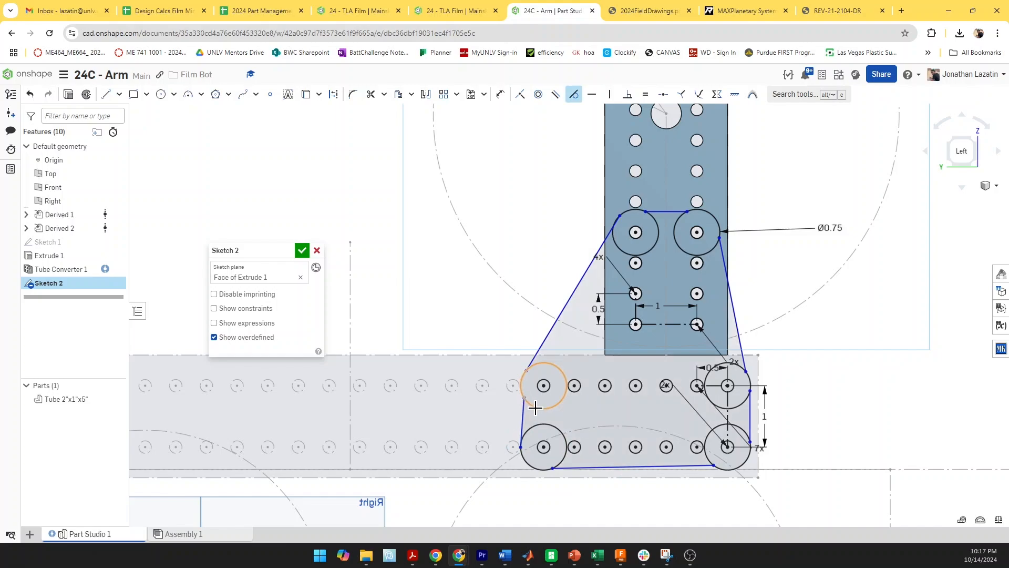
left_click(528, 410)
left_click(525, 412)
left_click(536, 425)
left_click(522, 417)
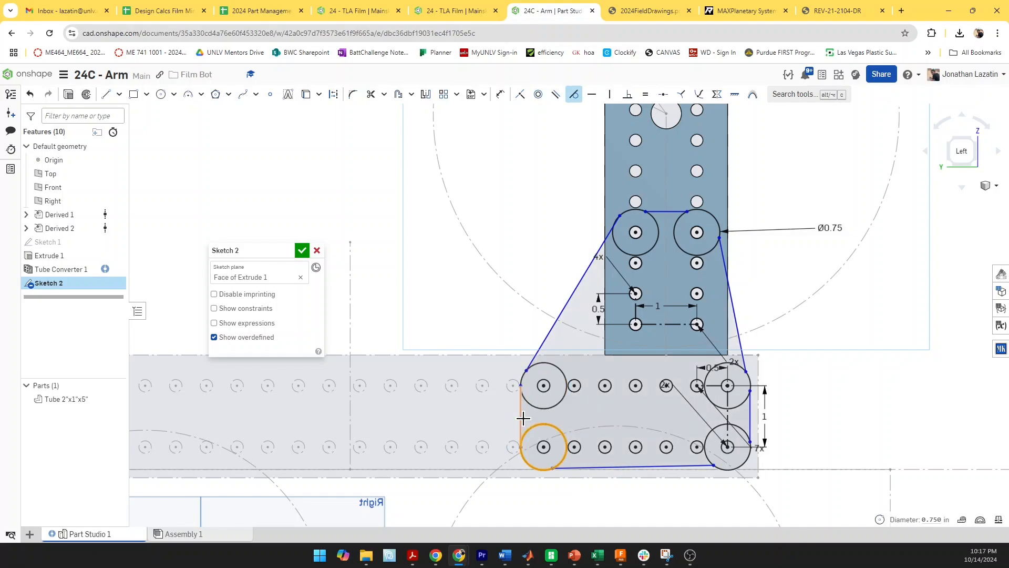
left_click(536, 363)
left_click(536, 353)
left_click(612, 234)
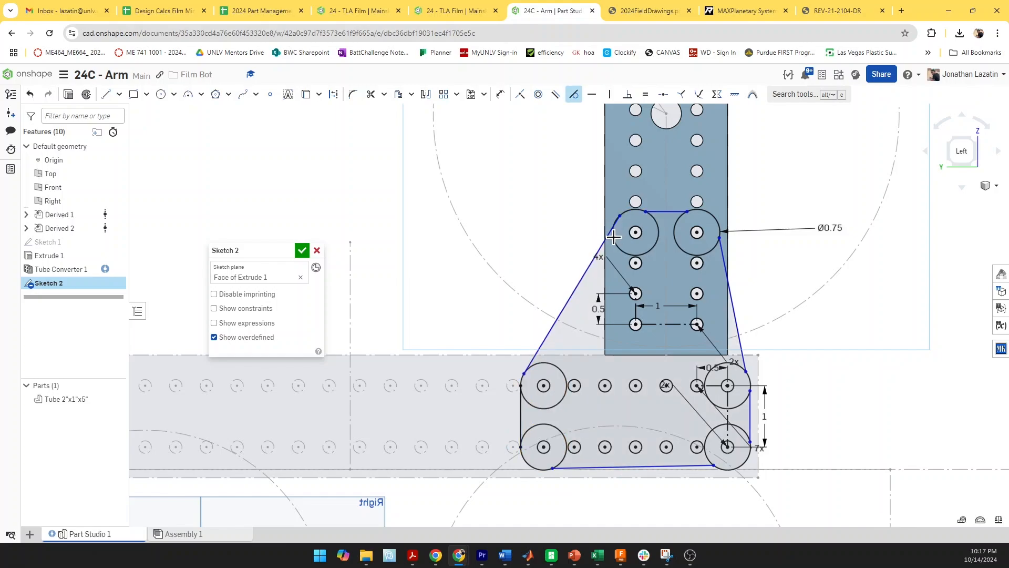
left_click(606, 236)
Make the plate's top line tangent to the upper circles and the slanted line near the rail's end tangent to its corner circle
left_click(662, 212)
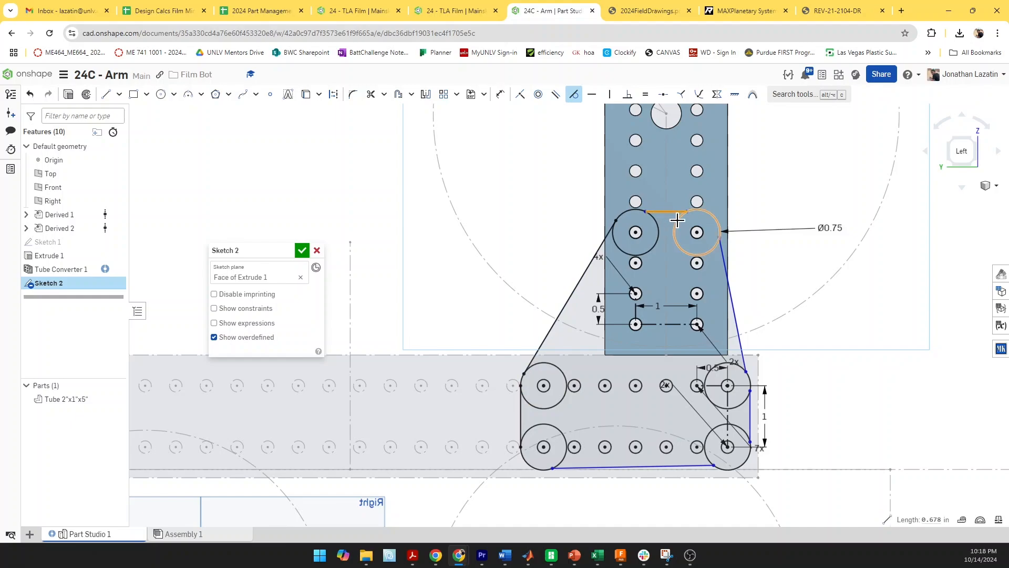
left_click(677, 219)
left_click(723, 256)
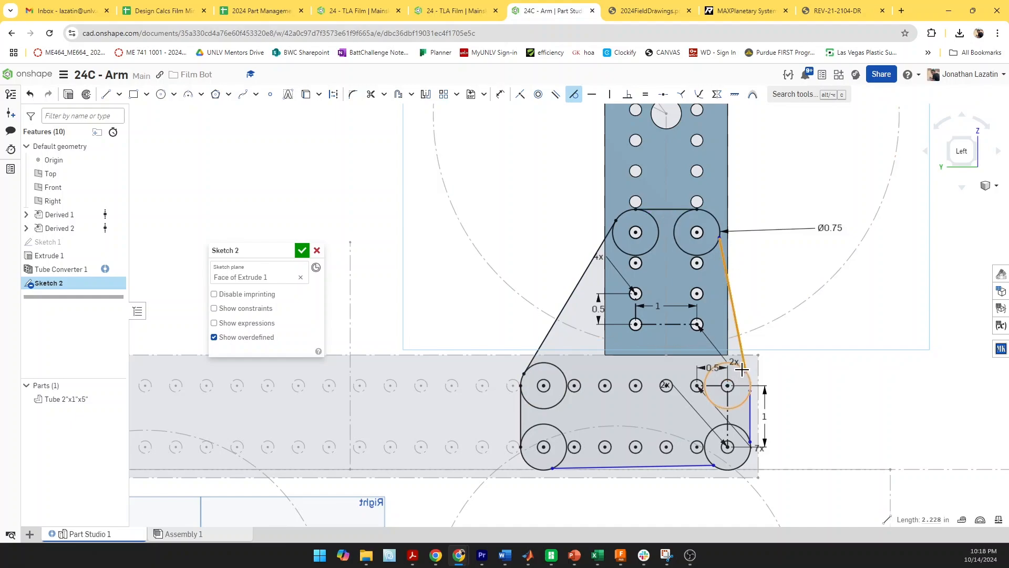
left_click(742, 404)
Try to make the short vertical line at the rail's end tangent to the lower corner circle, and undo the attempt
left_click(750, 409)
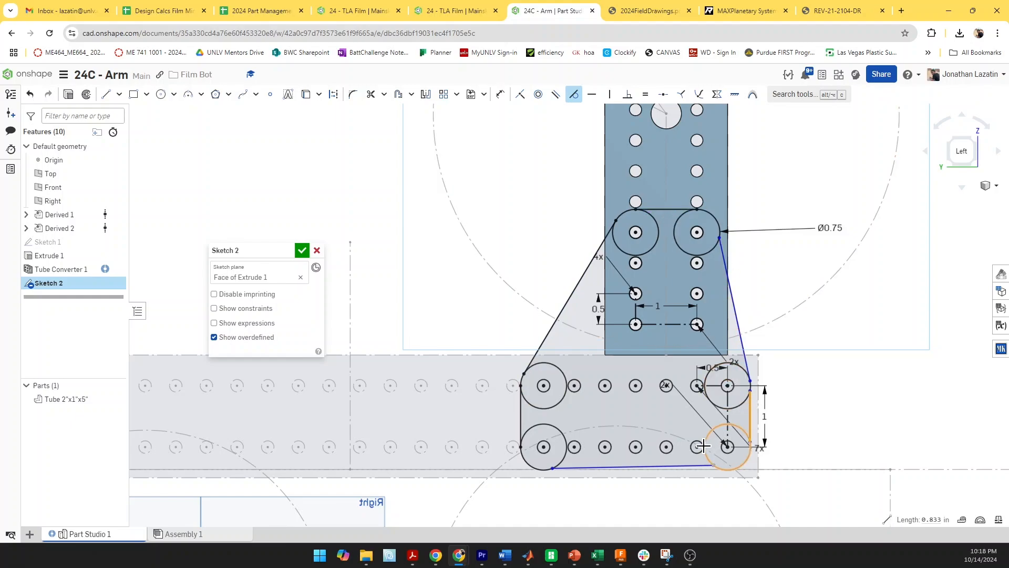
left_click(705, 446)
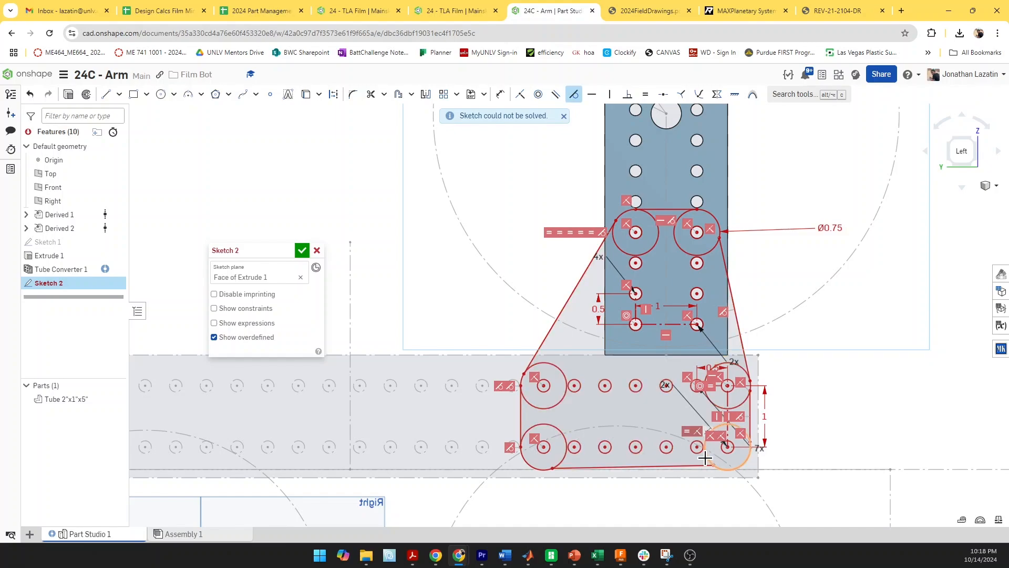
key("ctrl+z")
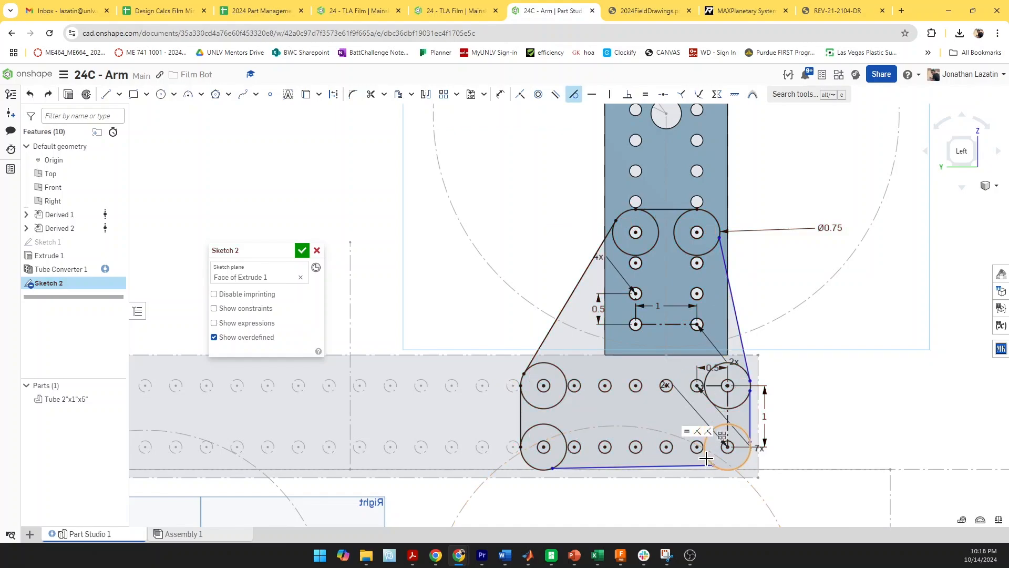
Make the plate's bottom line tangent to both lower corner circles
left_click(697, 467)
left_click(561, 459)
left_click(579, 468)
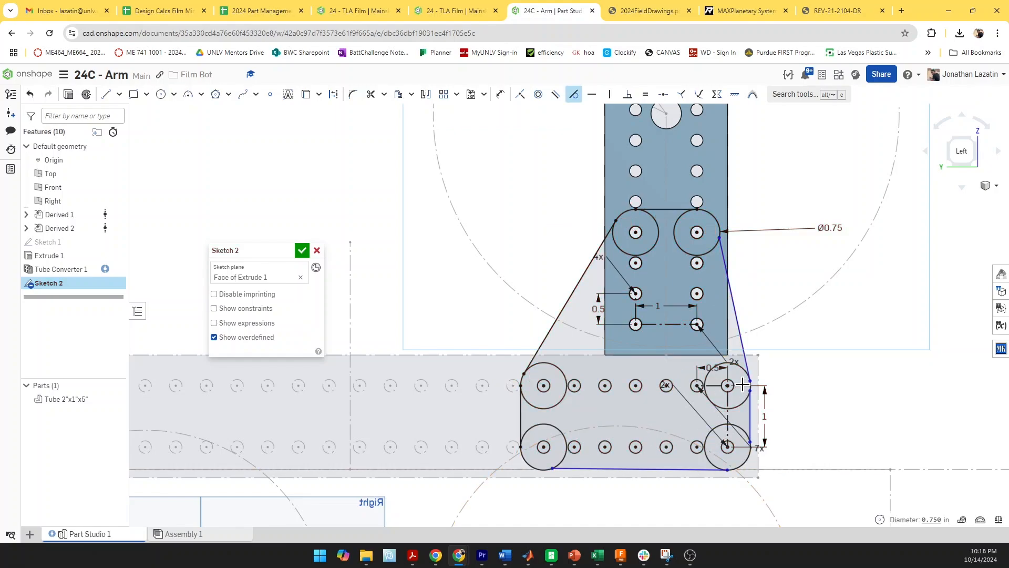
Make the vertical line at the rail's end tangent to its corner circle and the adjoining slanted line tangent to the upper circle
left_click(744, 369)
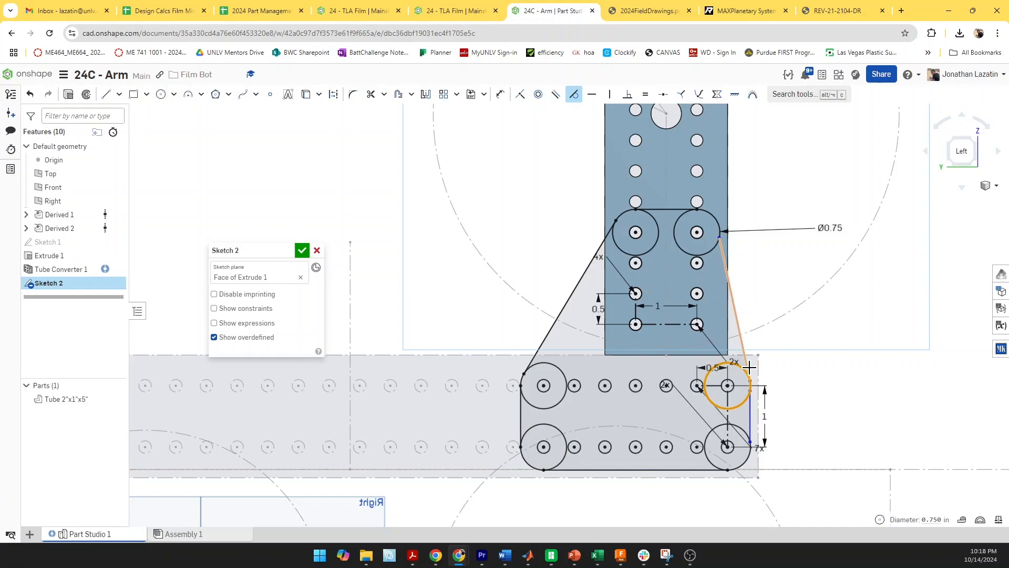
left_click(749, 402)
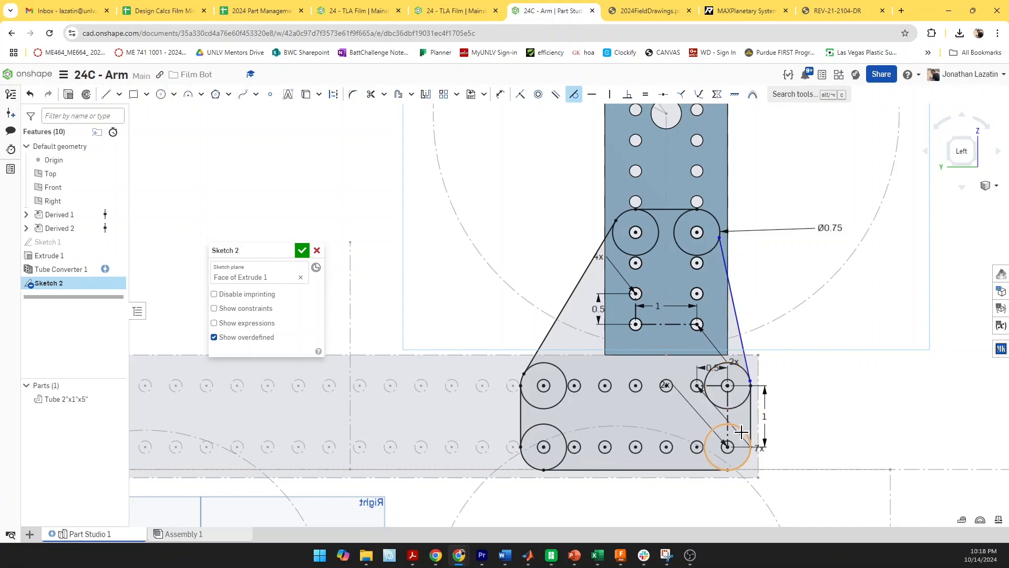
left_click(711, 248)
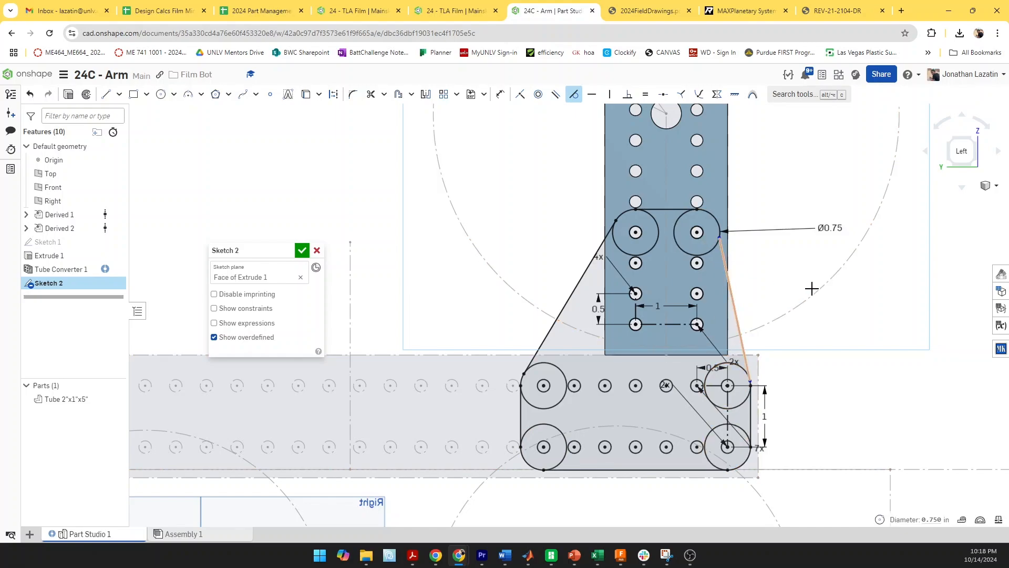
left_click(730, 289)
Draw circles about 0.25 to 0.28 in in diameter centred on the holes of the upright tube's three uppermost rows
scroll(460, 255, "down", 5)
key("c")
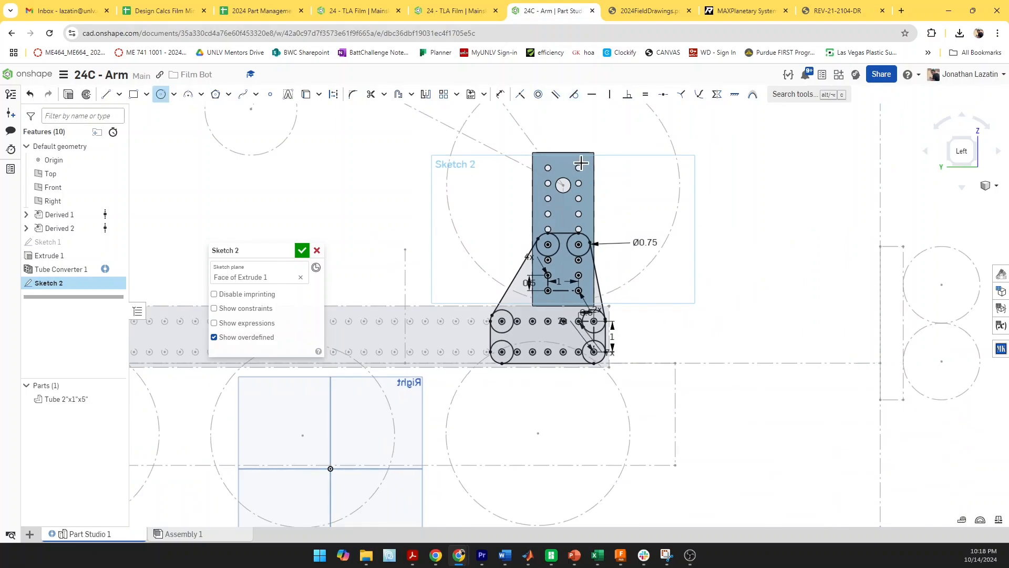
scroll(506, 154, "up", 8)
left_click(512, 170)
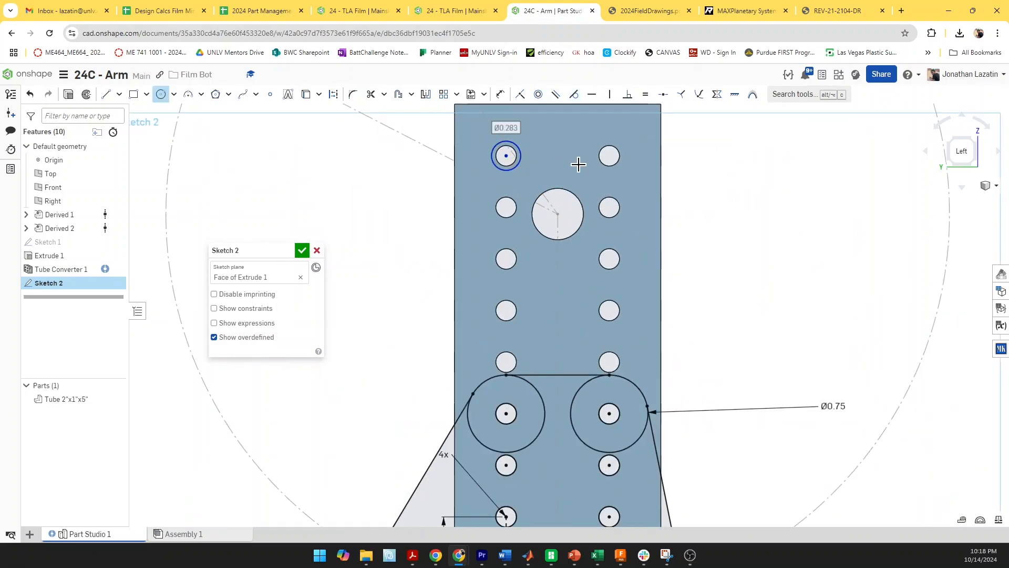
left_click(611, 173)
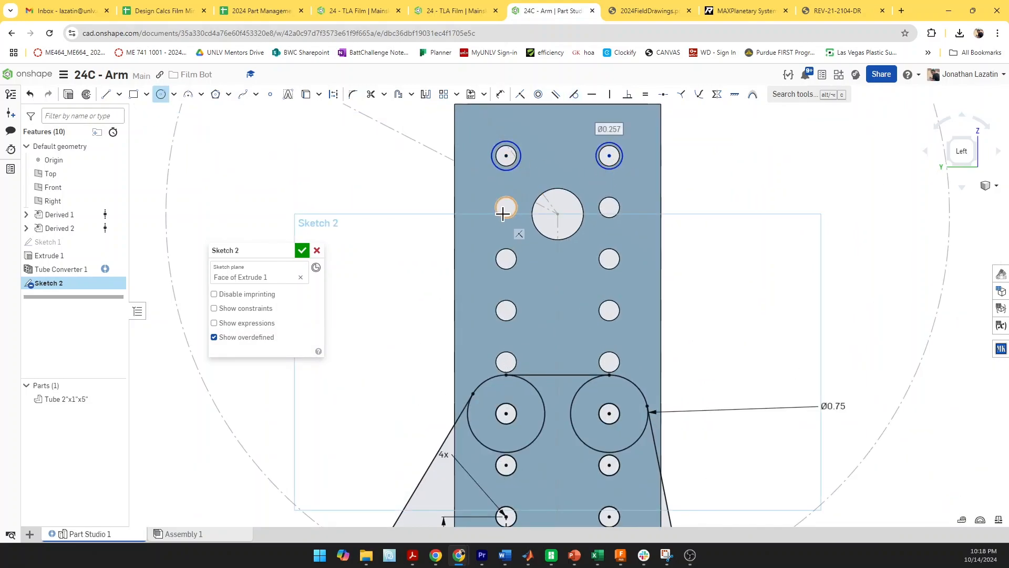
left_click(512, 221)
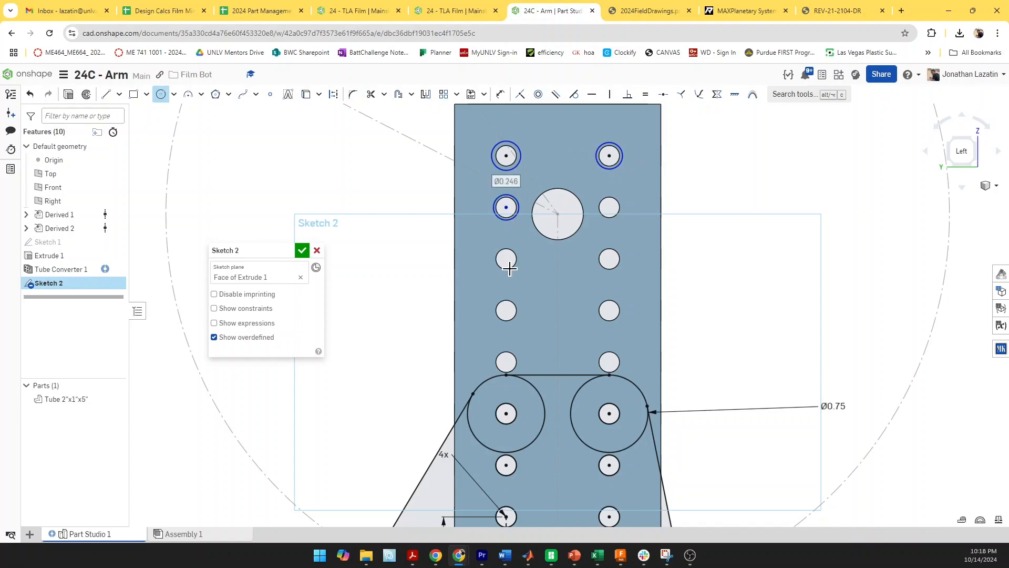
left_click(506, 259)
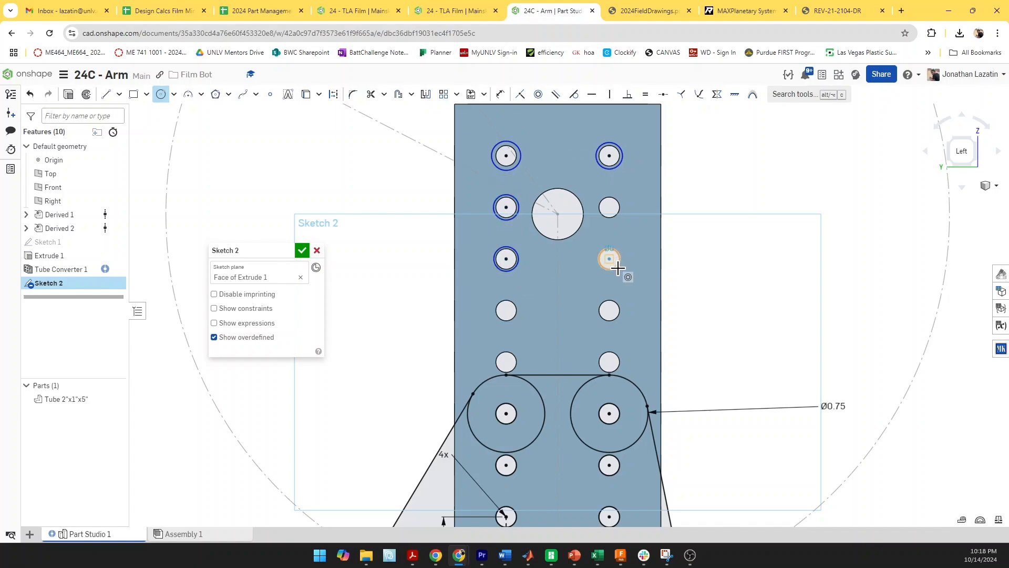
left_click(618, 269)
Make each new circle in the tube's three uppermost rows equal in size to the existing tube hole
key("e")
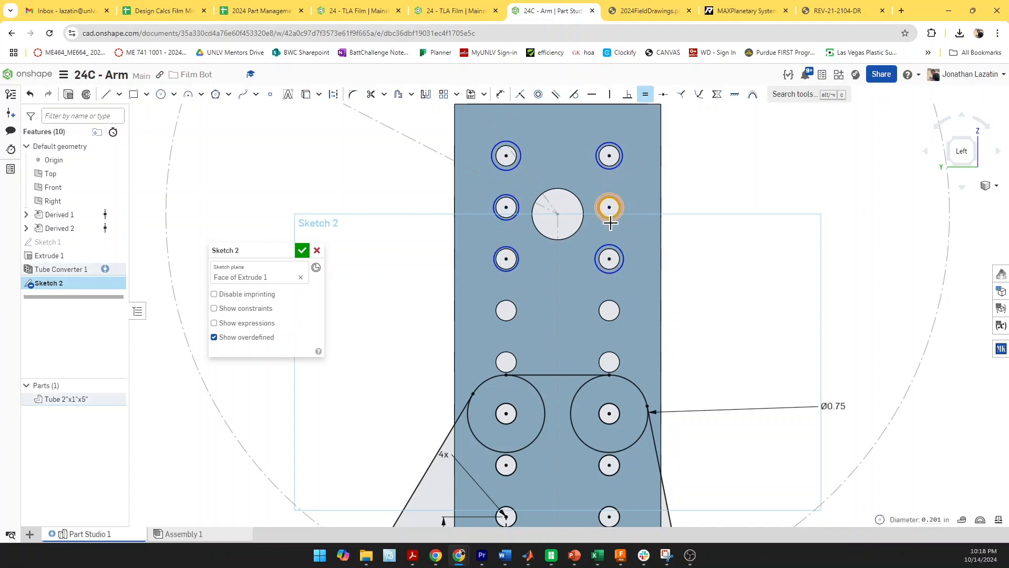
left_click(509, 213)
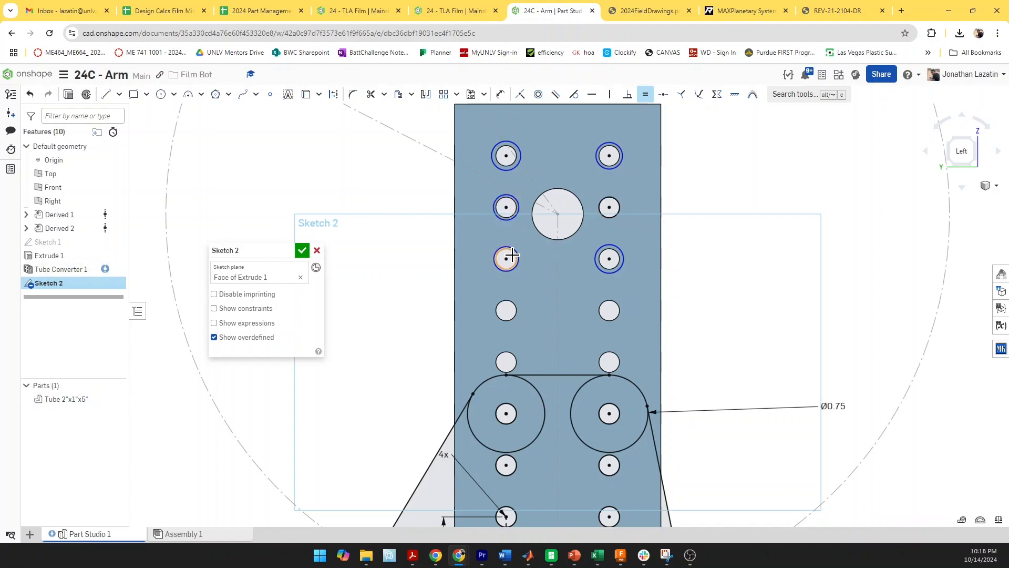
left_click(506, 170)
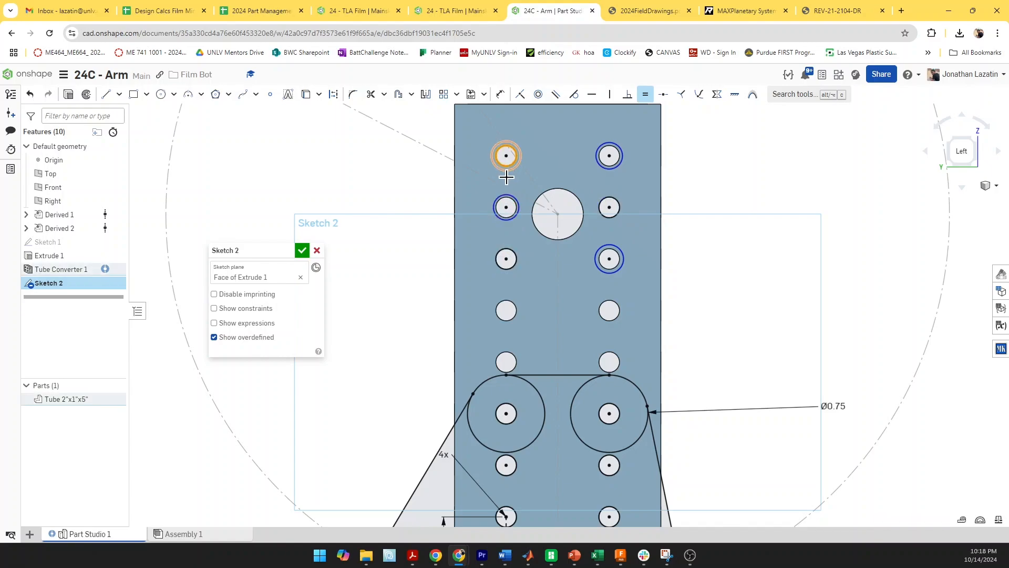
key("d")
key("Escape")
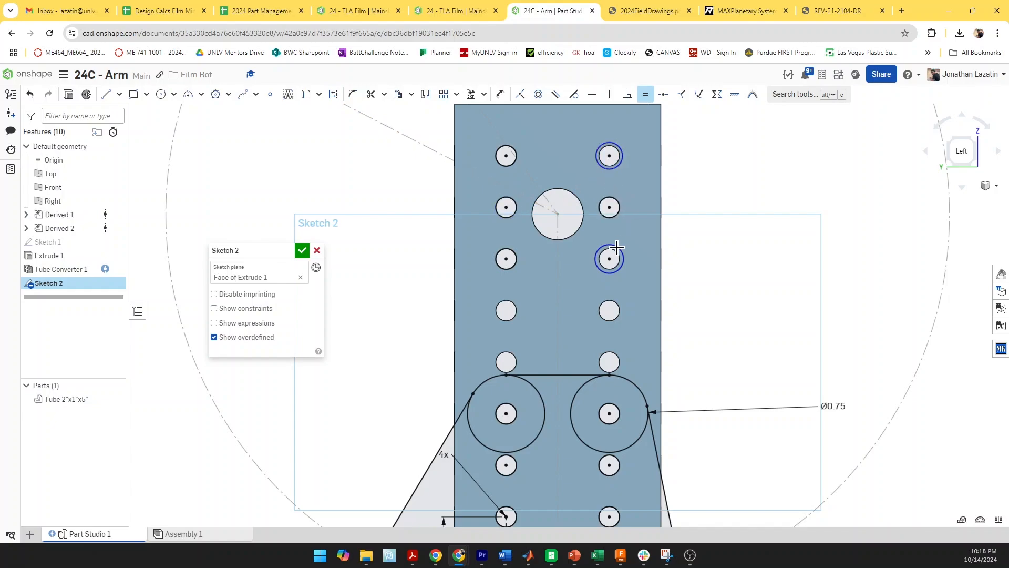
key("Escape")
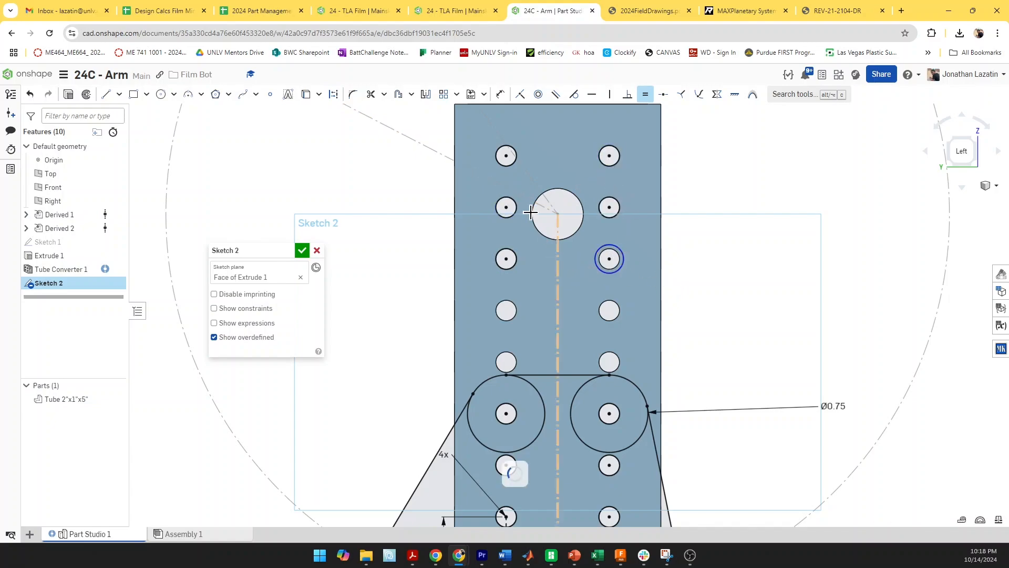
Draw a circle concentric with the upright tube's large hole and dimension it to a 0.25 in diameter
key("c")
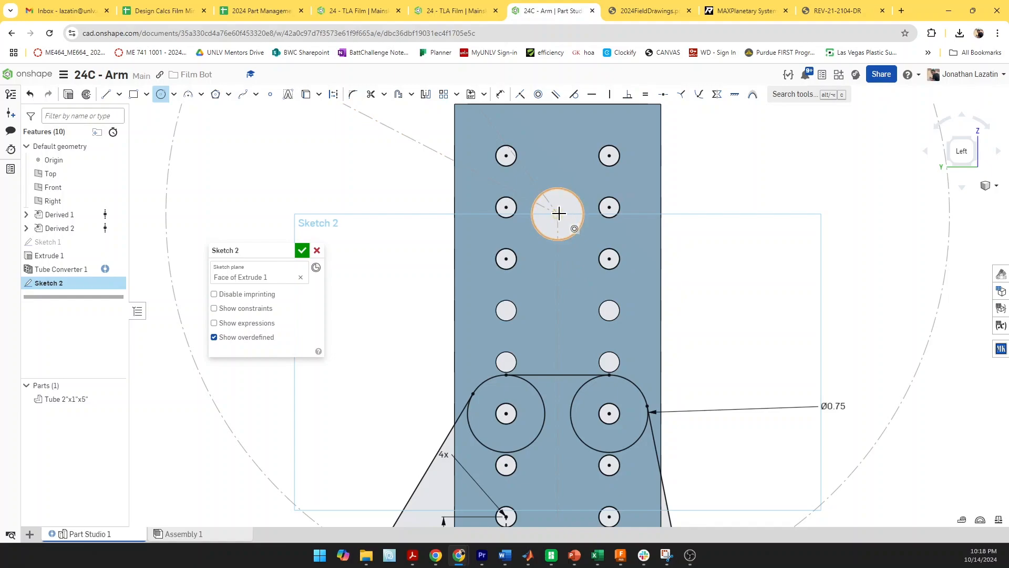
left_click(558, 214)
left_click(565, 220)
key("d")
left_click(570, 158)
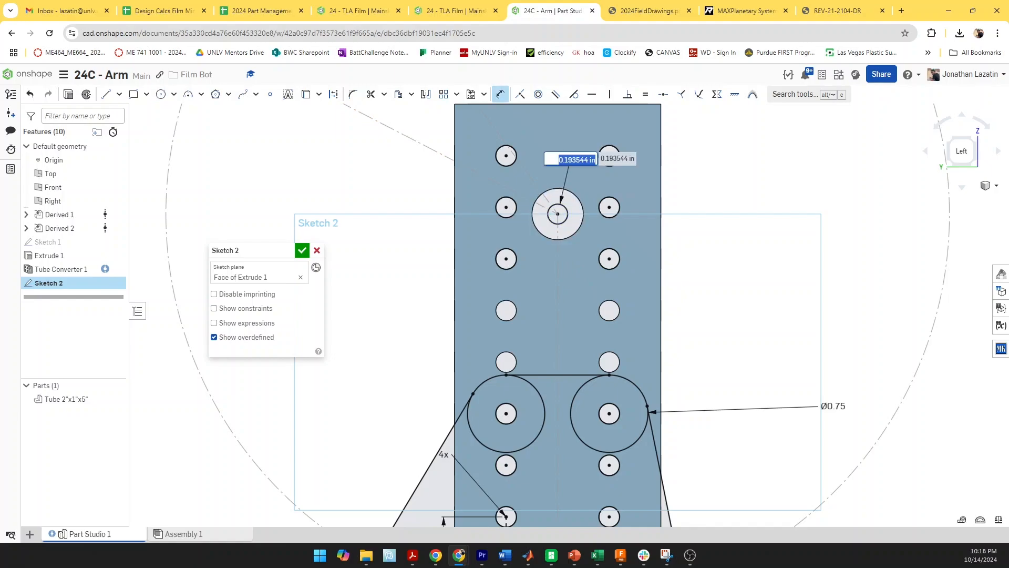
type(".25")
key("Return")
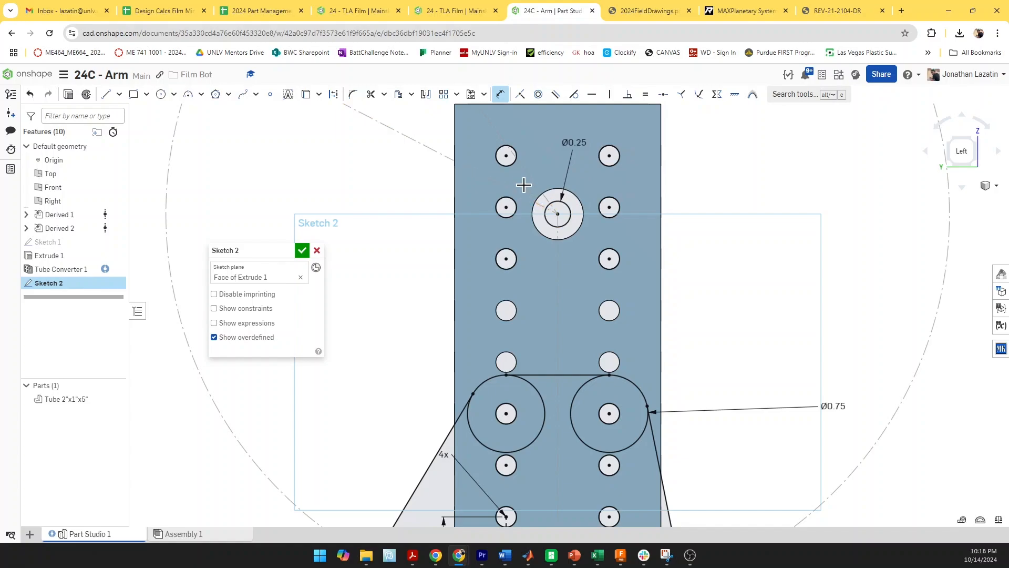
Draw outer circles about 0.3 to 0.5 in in diameter around the holes in the tube's first and third rows
key("c")
left_click(507, 156)
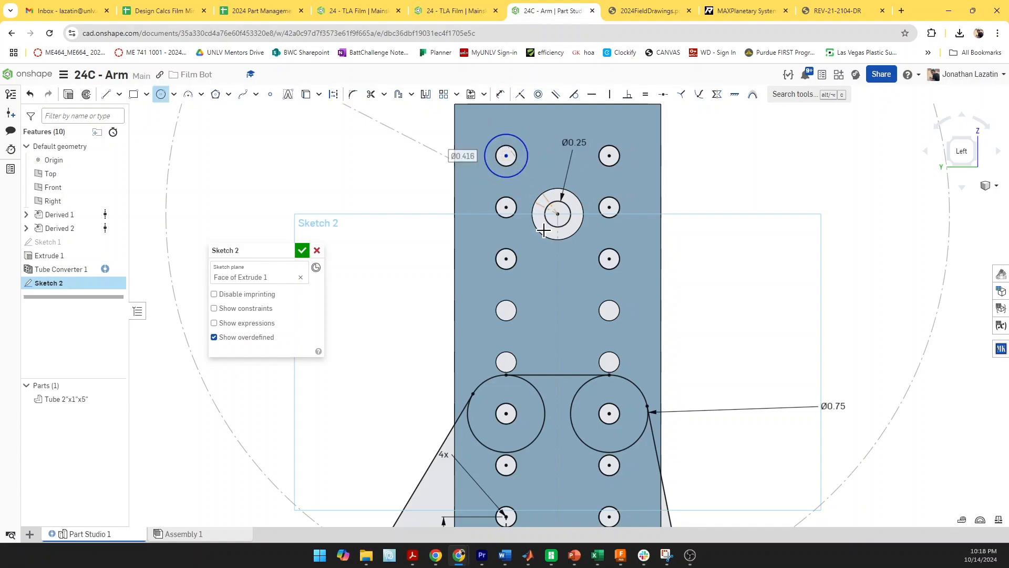
left_click(505, 259)
left_click(524, 267)
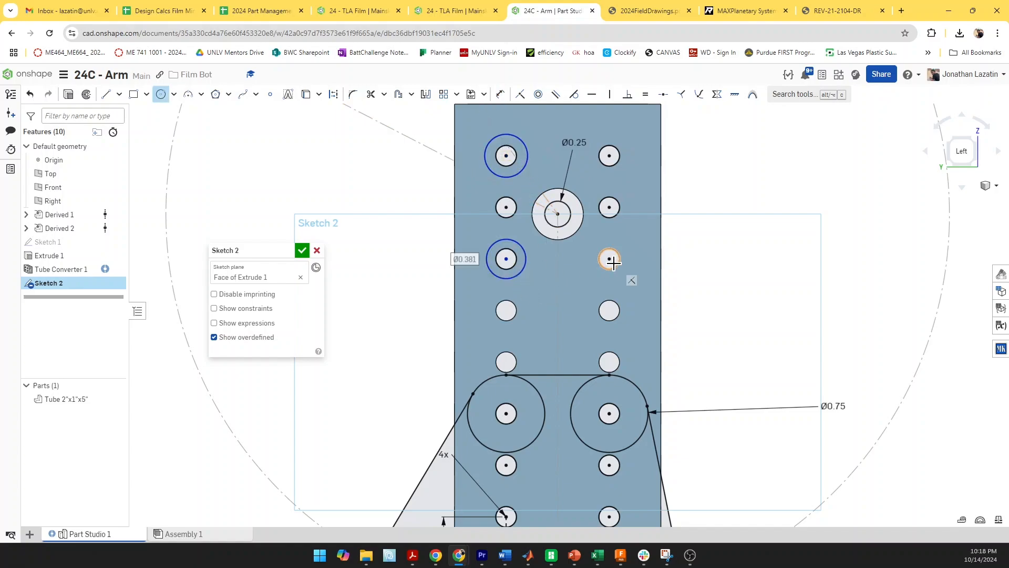
left_click(609, 259)
left_click(627, 275)
left_click(609, 156)
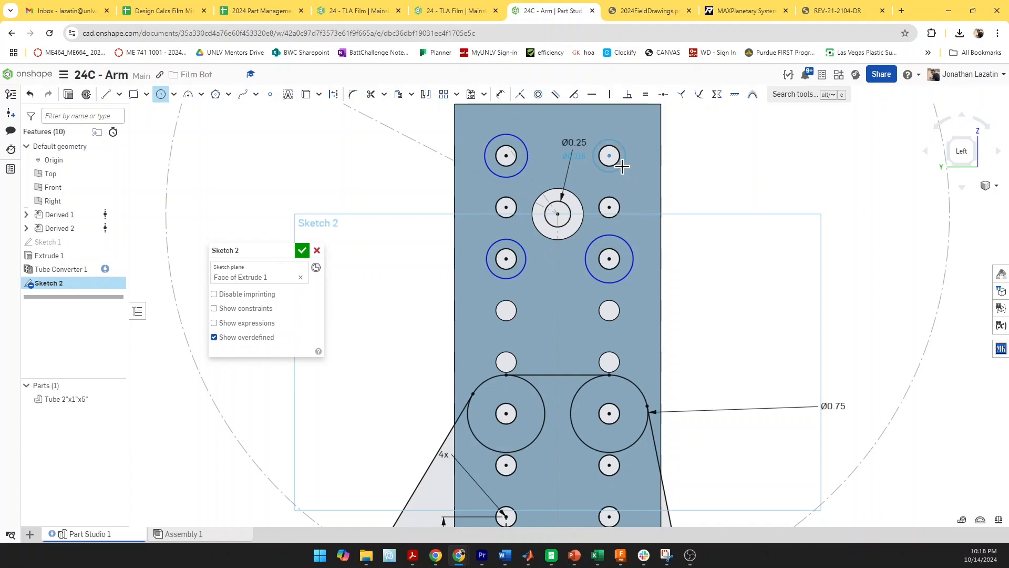
left_click(621, 167)
key("Escape")
Complete the fourth outer circle around a first-row tube hole and make all four outer circles equal to the gusset's 0.75 in circle
left_click(617, 169)
left_click(500, 177)
left_click(524, 251)
left_click(587, 272)
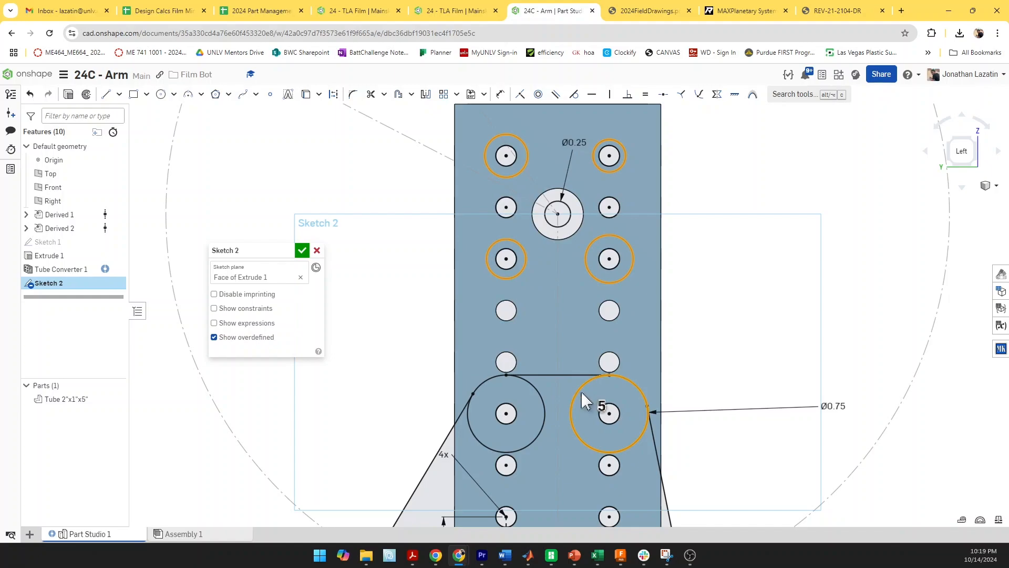
key("e")
left_click(596, 403)
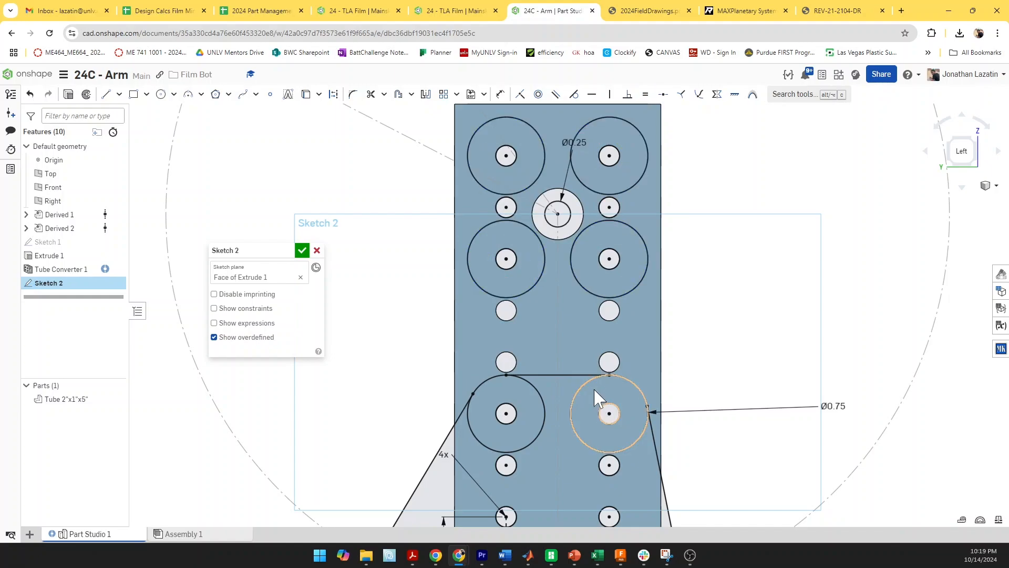
Draw four lines connecting the neighbouring outer circles on the plate's two sides, lower edge and upper edge
key("l")
left_click(469, 248)
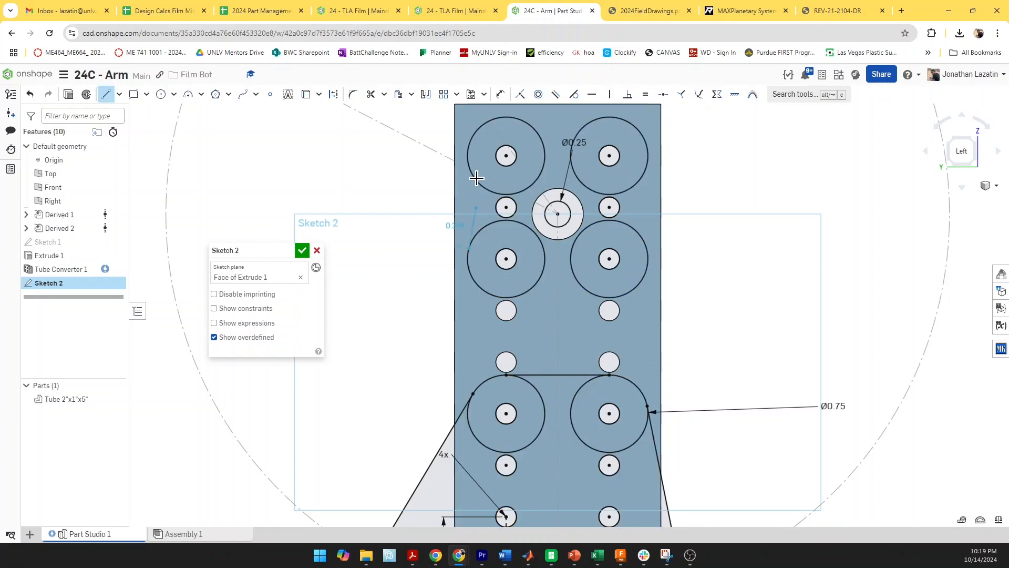
left_click(474, 177)
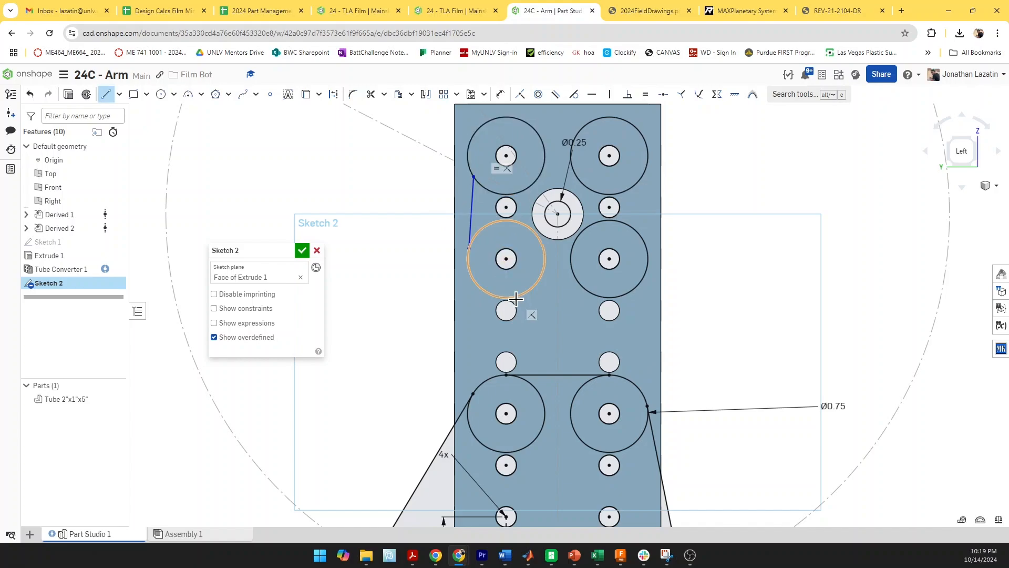
left_click(602, 296)
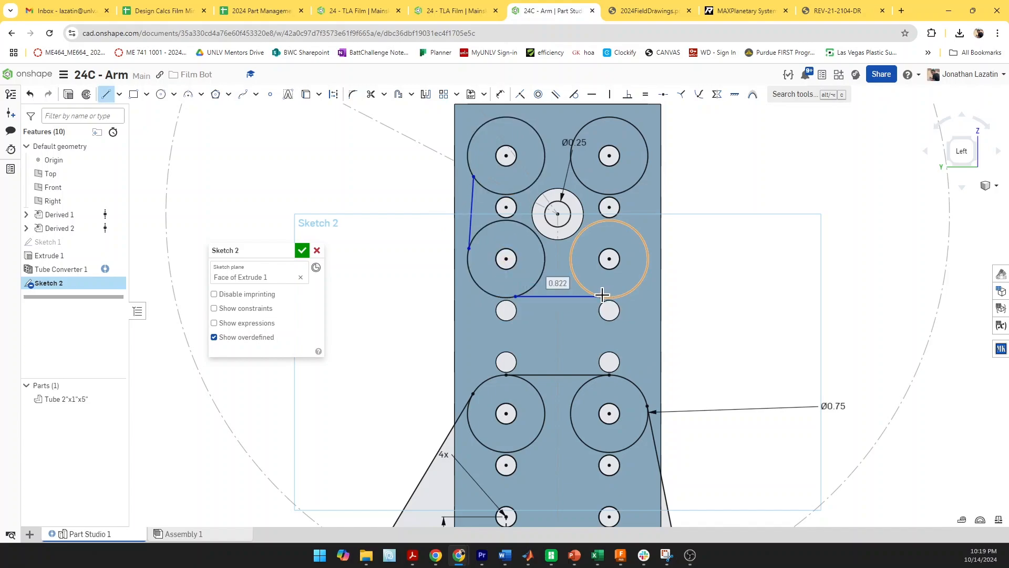
left_click(648, 249)
left_click(647, 164)
key("Escape")
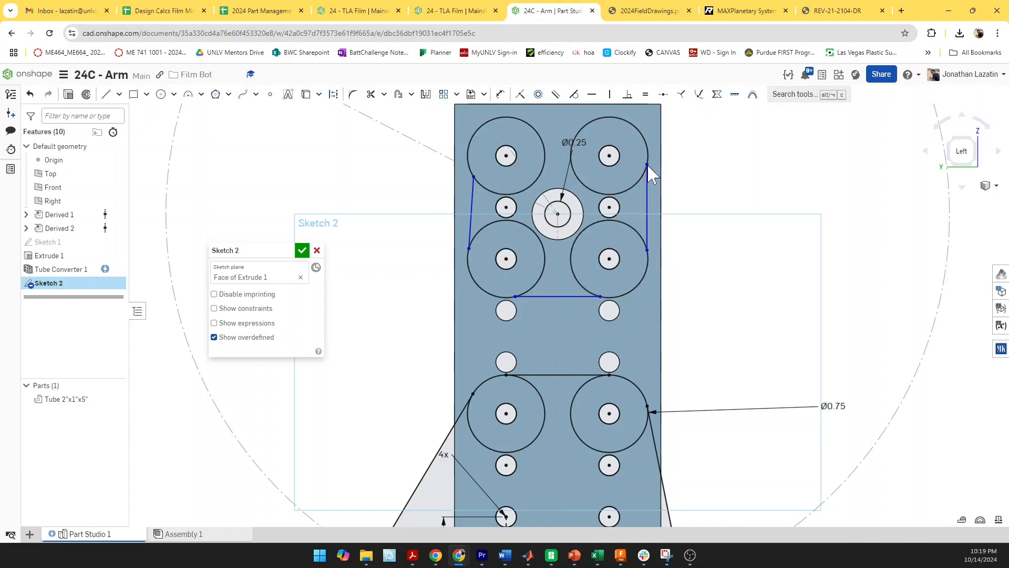
left_click(514, 118)
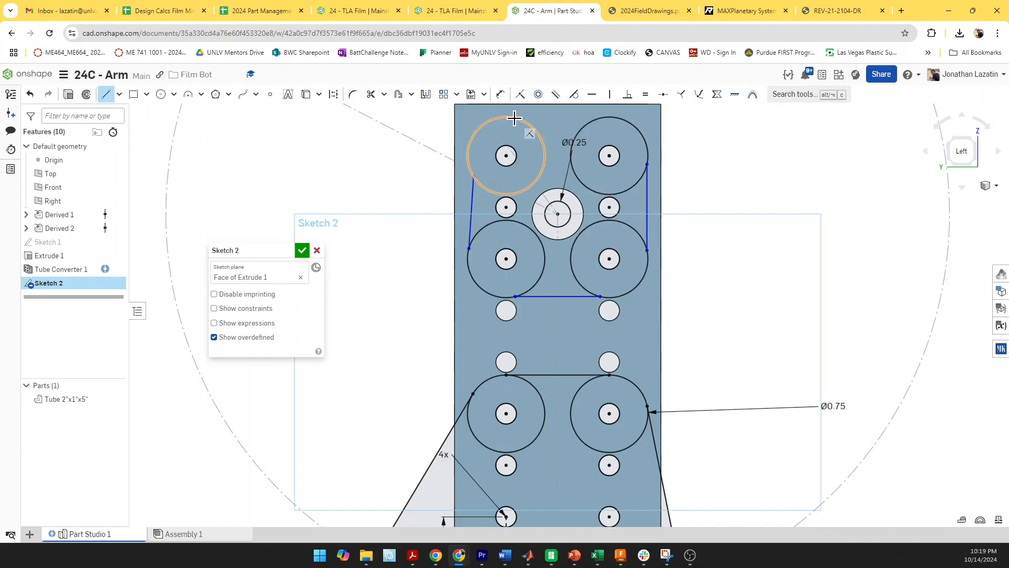
left_click(595, 120)
Make the plate's upper edge line tangent to both first-row outer circles
key("t")
left_click(580, 119)
left_click(585, 127)
left_click(537, 133)
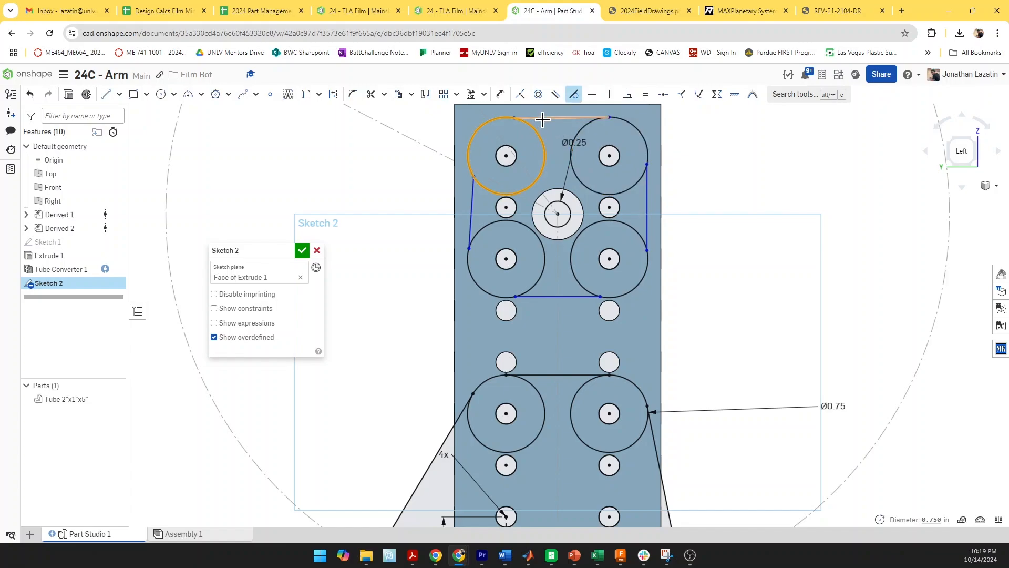
left_click(545, 118)
Make the plate's two side lines and lower edge line tangent to the outer circles they connect
left_click(485, 189)
left_click(474, 193)
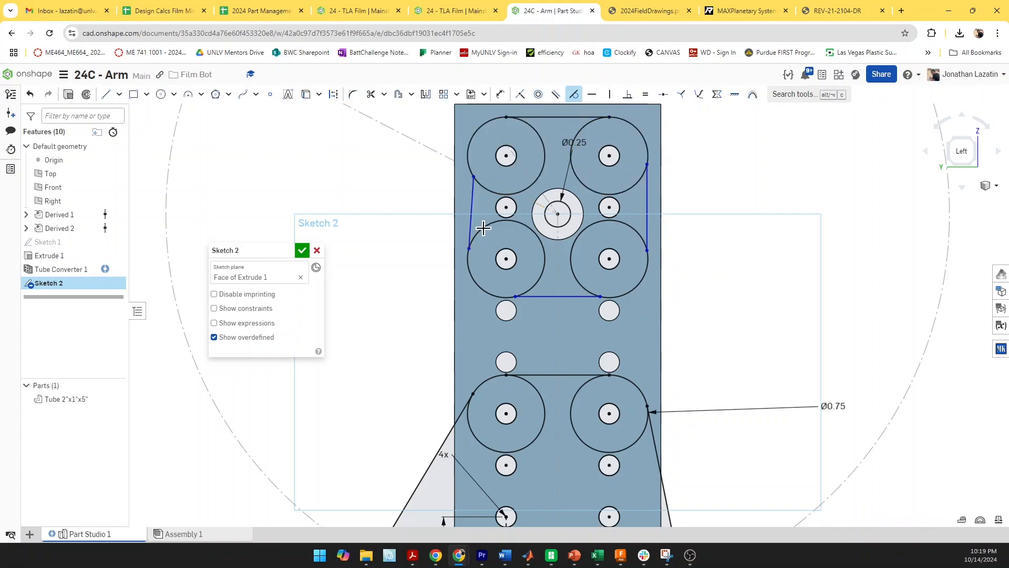
left_click(484, 227)
left_click(469, 227)
left_click(526, 296)
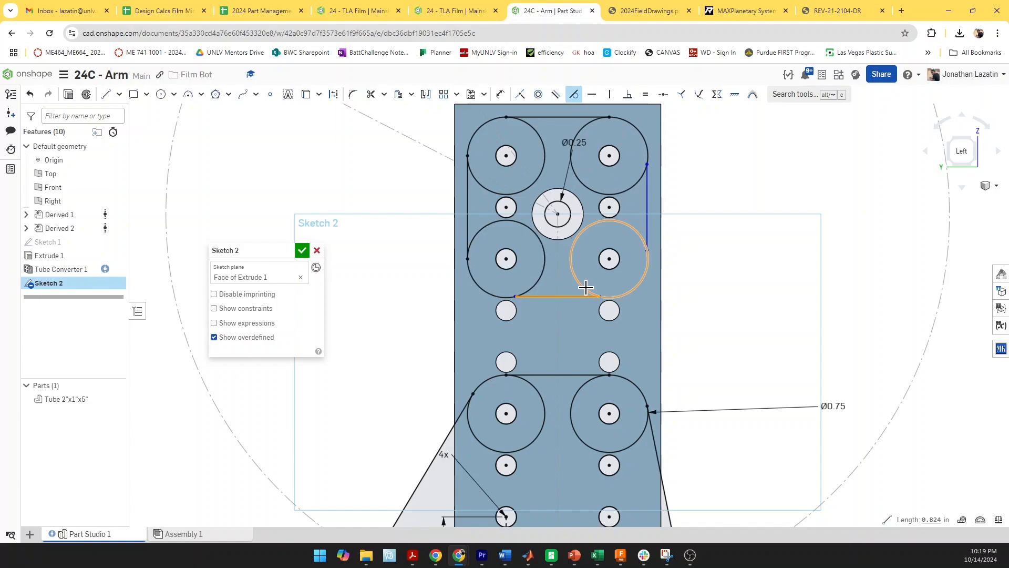
left_click(585, 286)
left_click(646, 232)
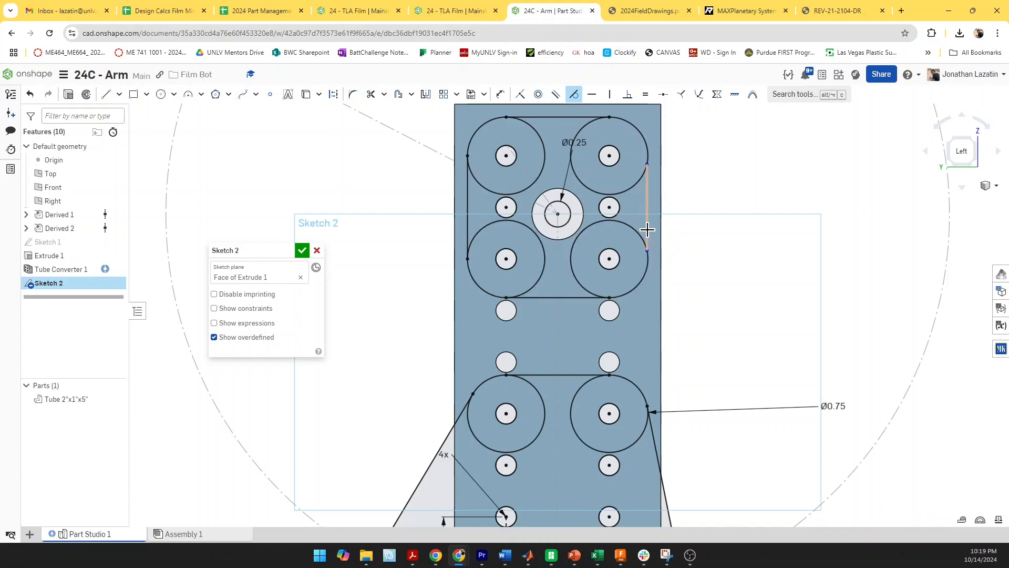
scroll(669, 241, "down", 3)
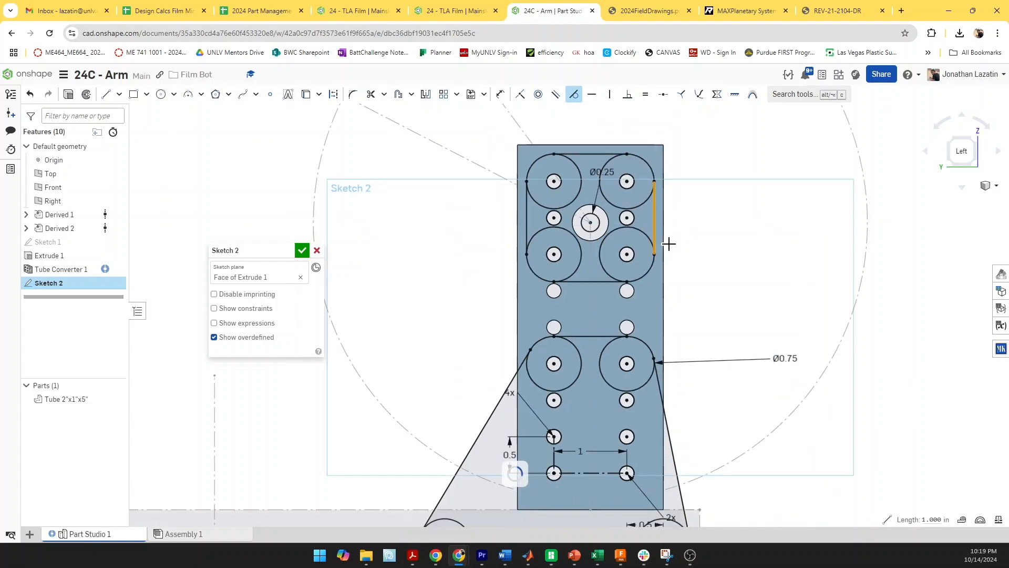
Extrude the gusset and pivot plate regions of Sketch 2 as new parts with a blind depth of 0.25 in
left_click(67, 94)
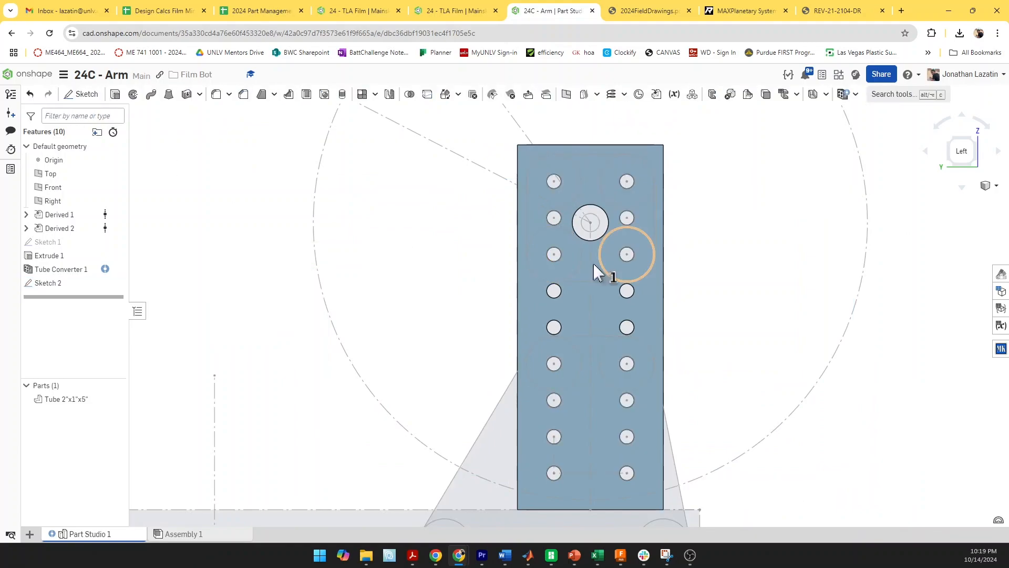
left_click(220, 279)
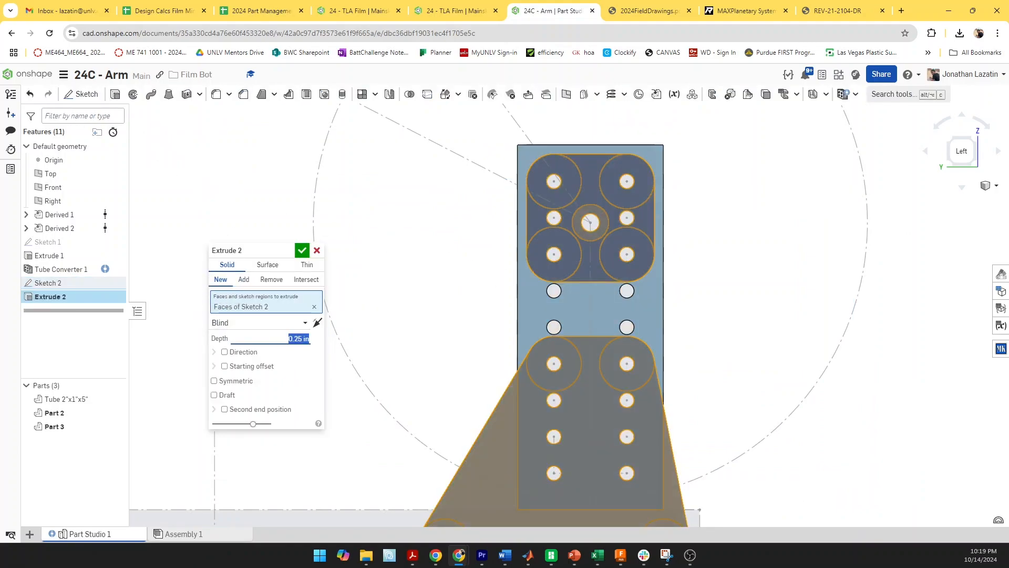
left_click(298, 251)
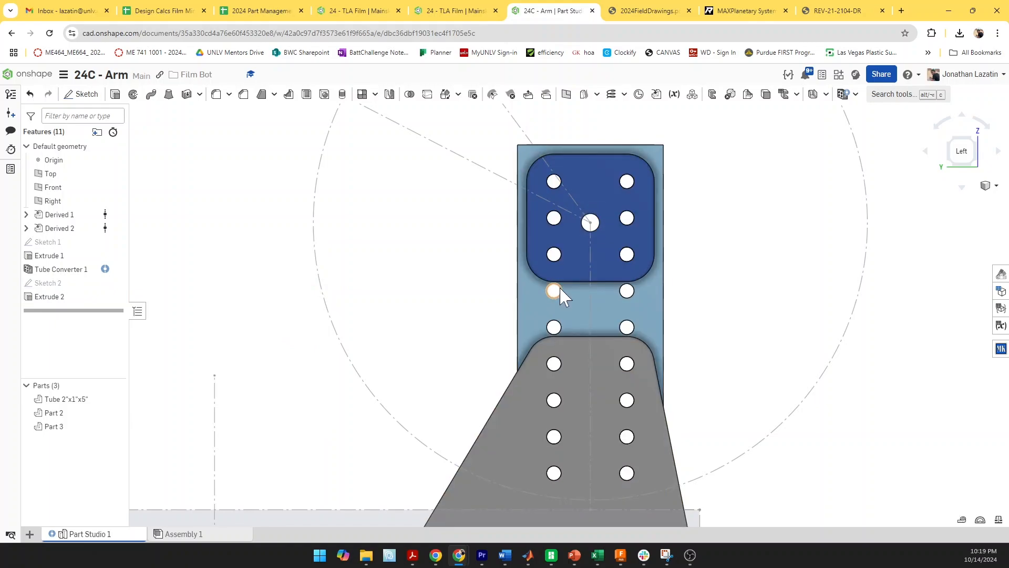
right_click_drag(562, 292, 589, 288)
scroll(588, 287, "down", 3)
mouse_move(641, 319)
right_mouse_down()
mouse_move(654, 266)
mouse_move(577, 266)
mouse_move(623, 237)
mouse_move(721, 231)
mouse_move(663, 231)
mouse_move(606, 254)
mouse_move(702, 275)
right_mouse_up()
scroll(620, 229, "down", 3)
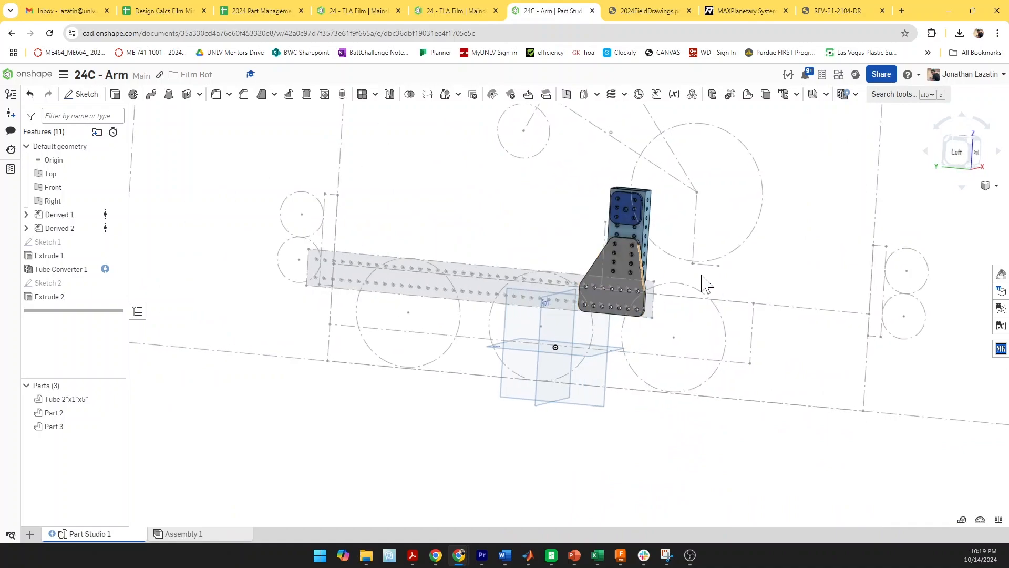
right_click_drag(798, 293, 780, 287)
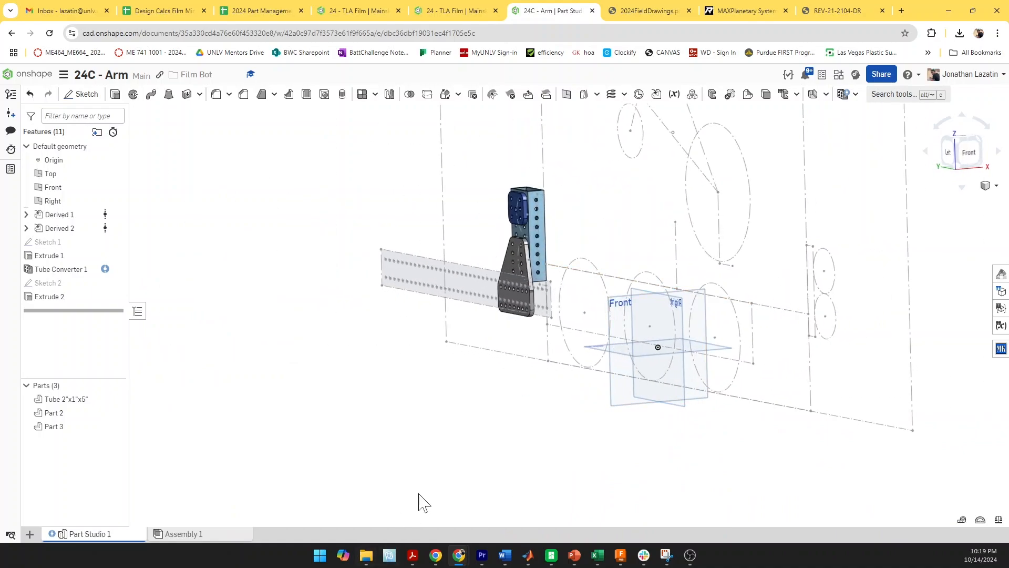
Rename the part studio as 24C - Arm and the assembly as Arm Assem
right_click(107, 538)
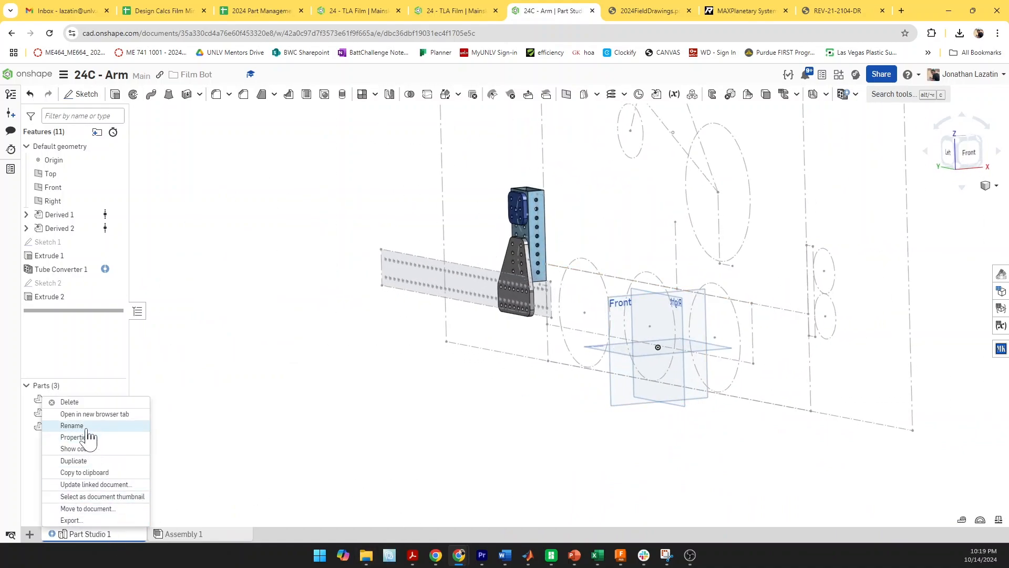
left_click(84, 425)
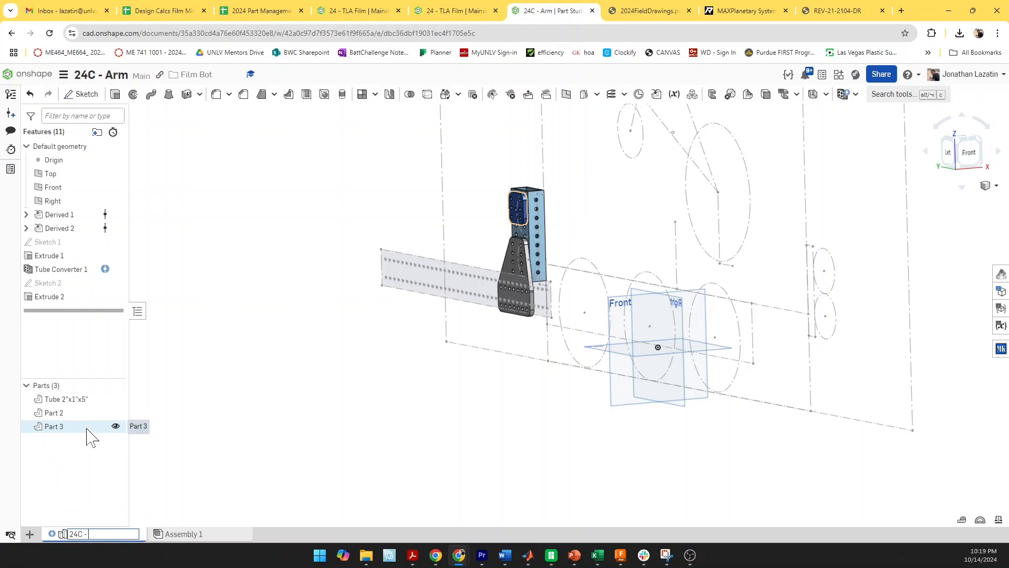
right_click(182, 536)
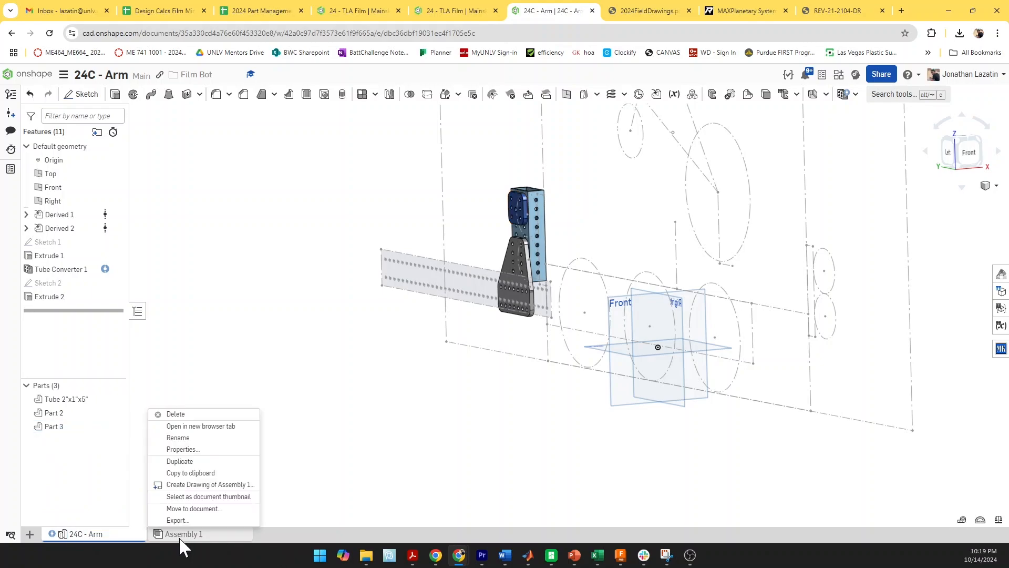
left_click(191, 438)
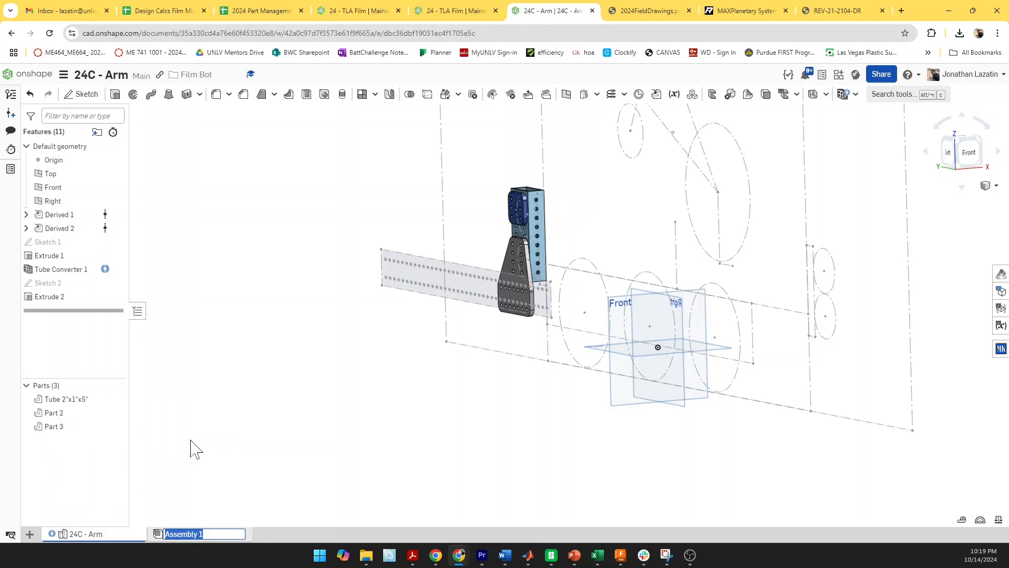
type("Arm Assem")
key("Return")
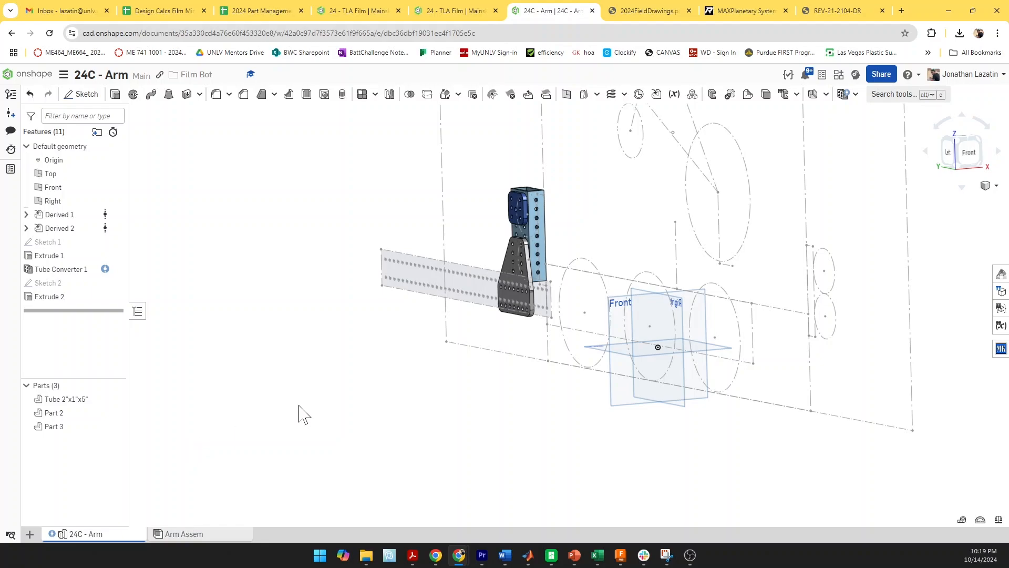
Open Arm Assem and insert all parts of the 24C - Arm part studio into it
scroll(521, 310, "down", 2)
right_click_drag(531, 314, 576, 294)
scroll(576, 293, "up", 3)
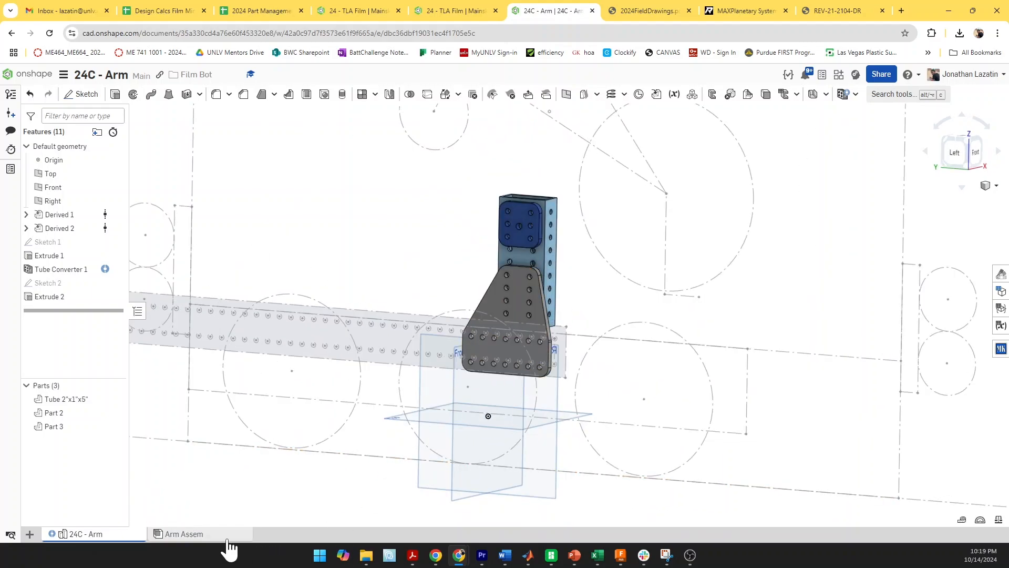
left_click(184, 534)
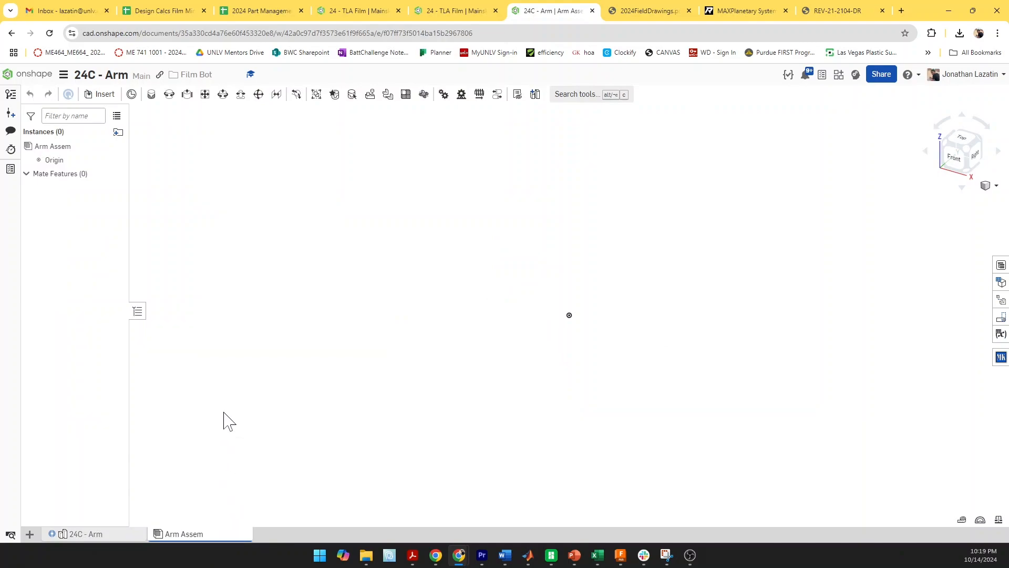
left_click(101, 94)
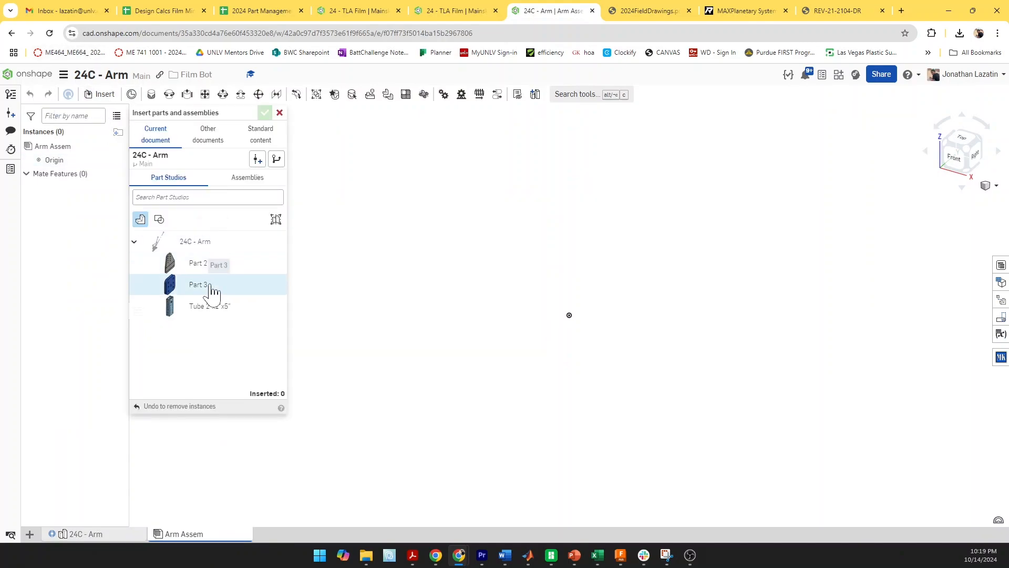
left_click(203, 246)
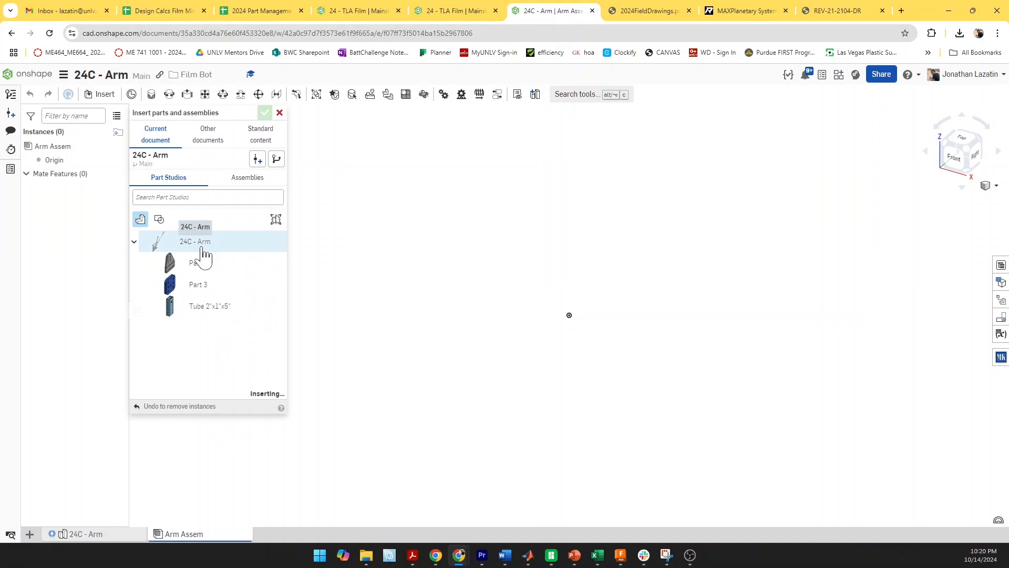
left_click(267, 133)
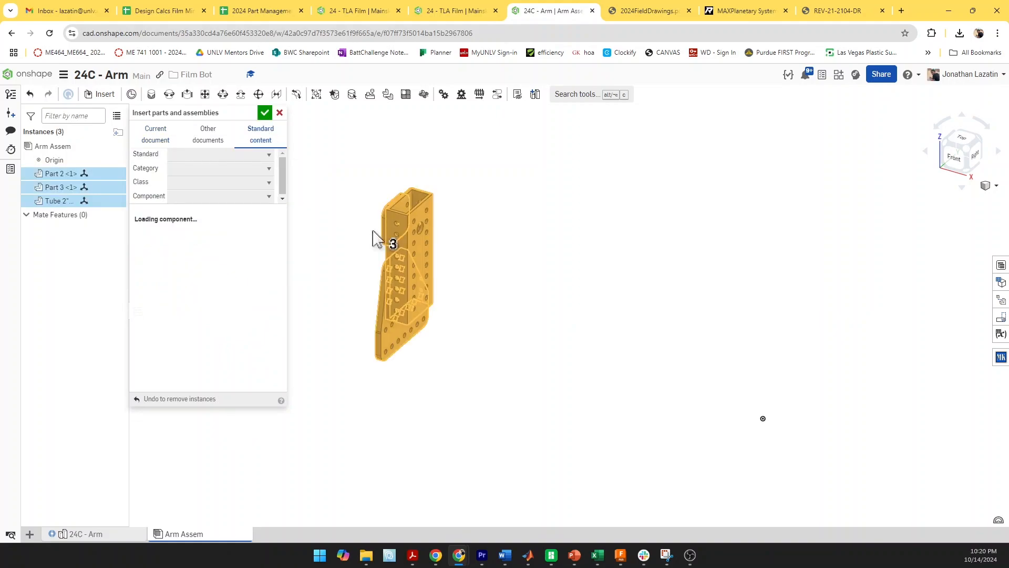
left_click(264, 113)
Group the gusset plate and the upright tube so they stay fixed to each other in the assembly
key("shift+3")
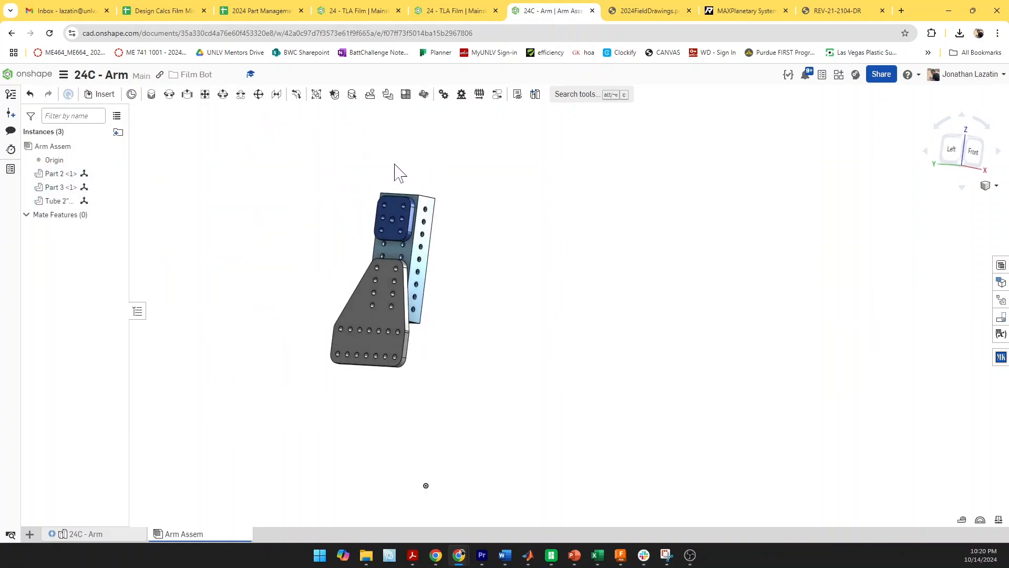
right_click_drag(440, 221, 439, 228)
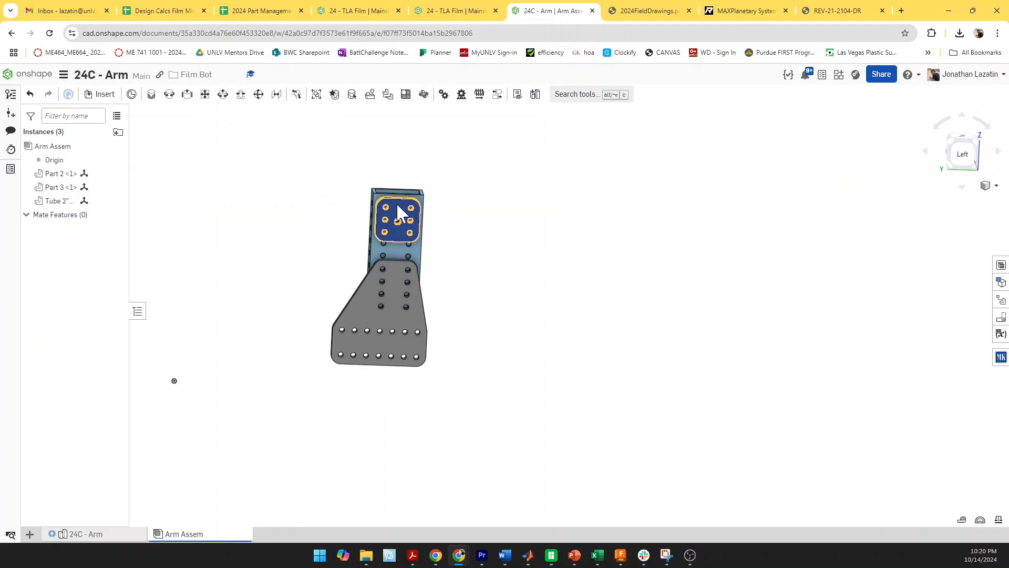
left_click(401, 272)
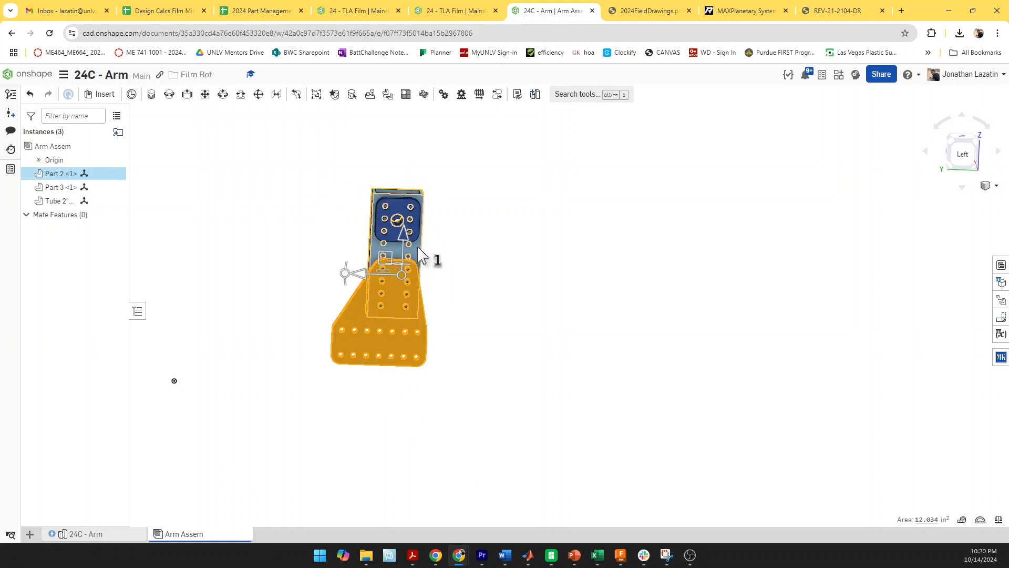
left_click(410, 269)
left_click(317, 96)
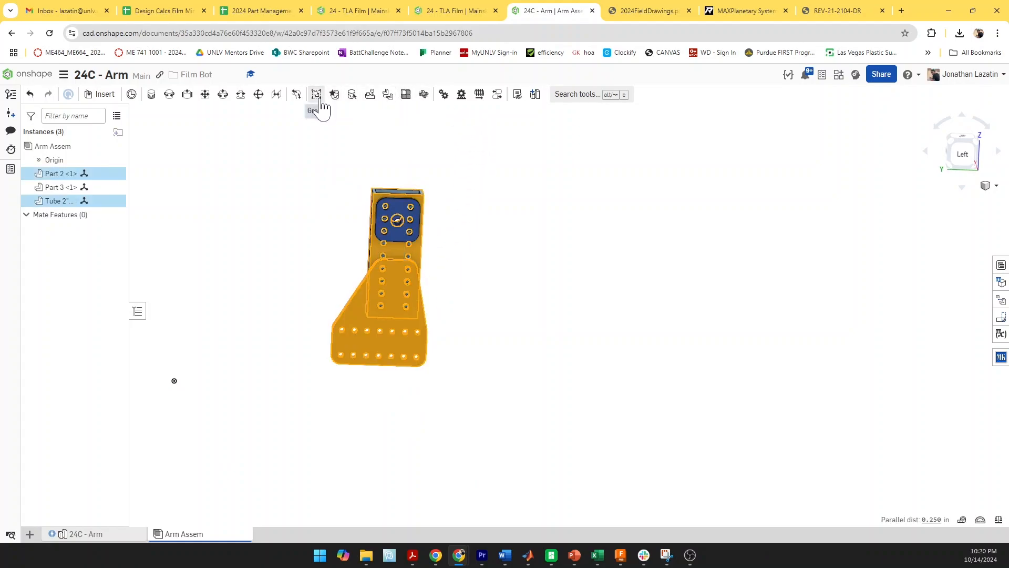
left_click(302, 251)
right_click_drag(315, 284, 294, 279)
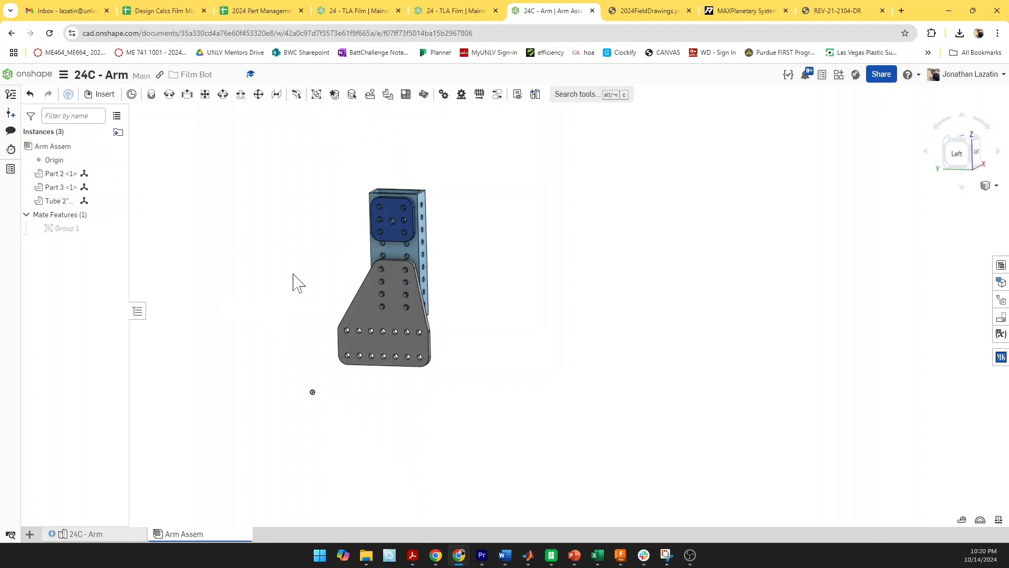
Move the pivot plate clear and fasten its center hole to the large hole on the tube face opposite the gusset plate
left_click_drag(397, 239, 486, 184)
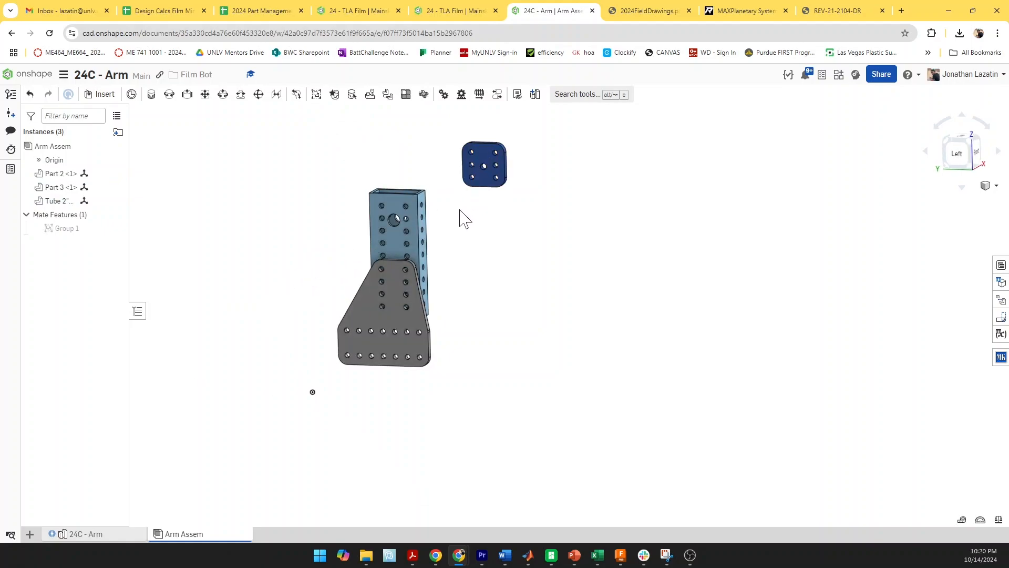
key("m")
scroll(462, 181, "up", 3)
left_click(502, 153)
scroll(502, 153, "down", 2)
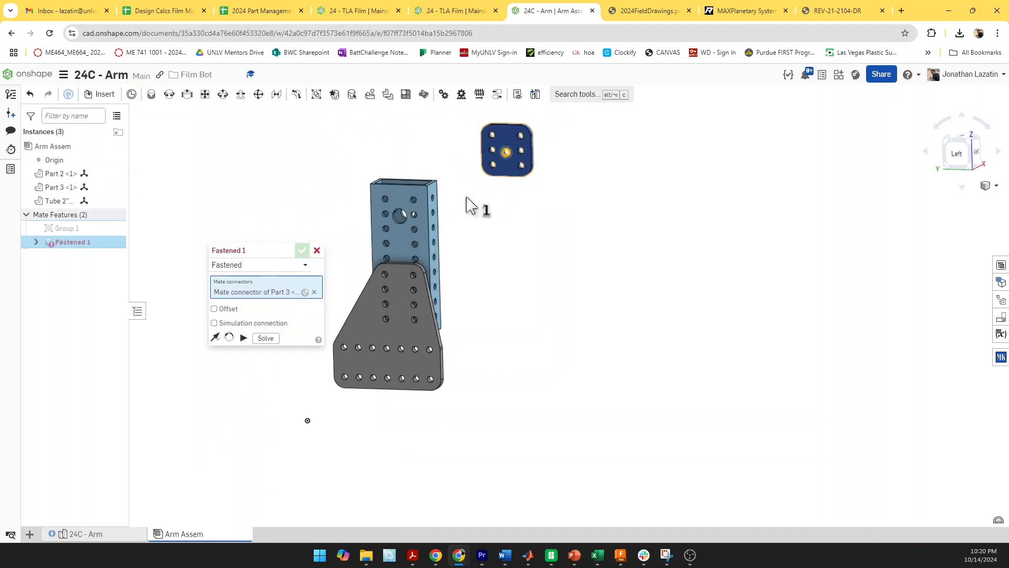
right_click_drag(466, 198, 393, 197)
left_click(440, 223)
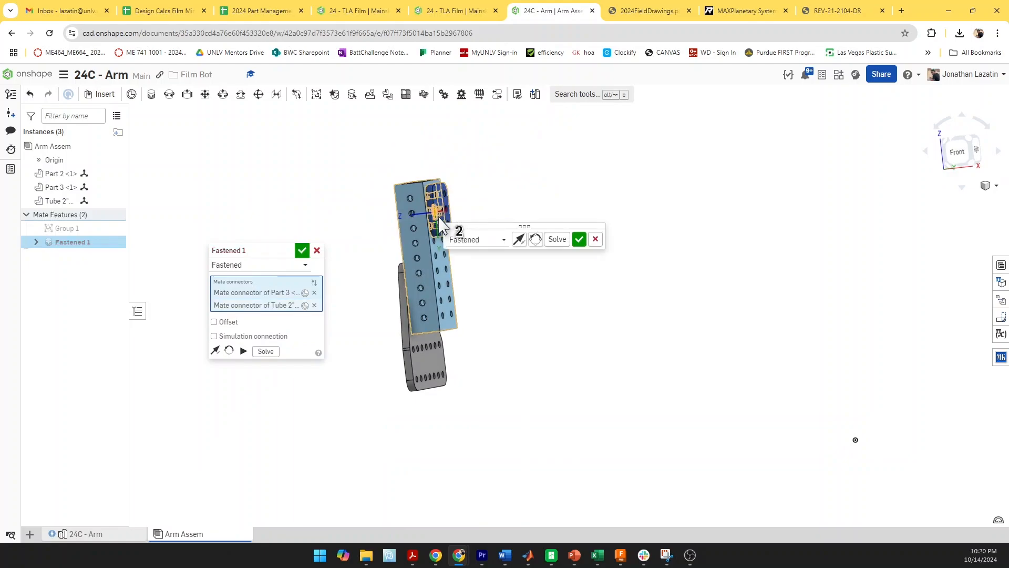
key("Return")
scroll(475, 264, "down", 3)
right_click_drag(476, 264, 455, 282)
scroll(447, 280, "up", 2)
scroll(455, 281, "down", 2)
scroll(470, 253, "up", 2)
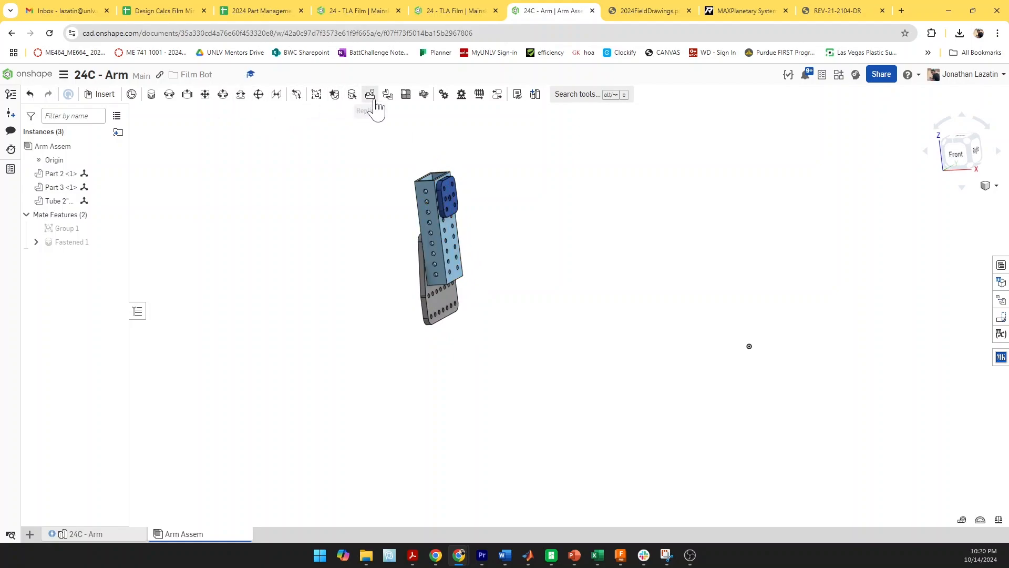
Create a linear pattern of the upright tube along its short bottom edge with 2 instances spaced 22.5 in apart
left_click(405, 95)
left_click(458, 221)
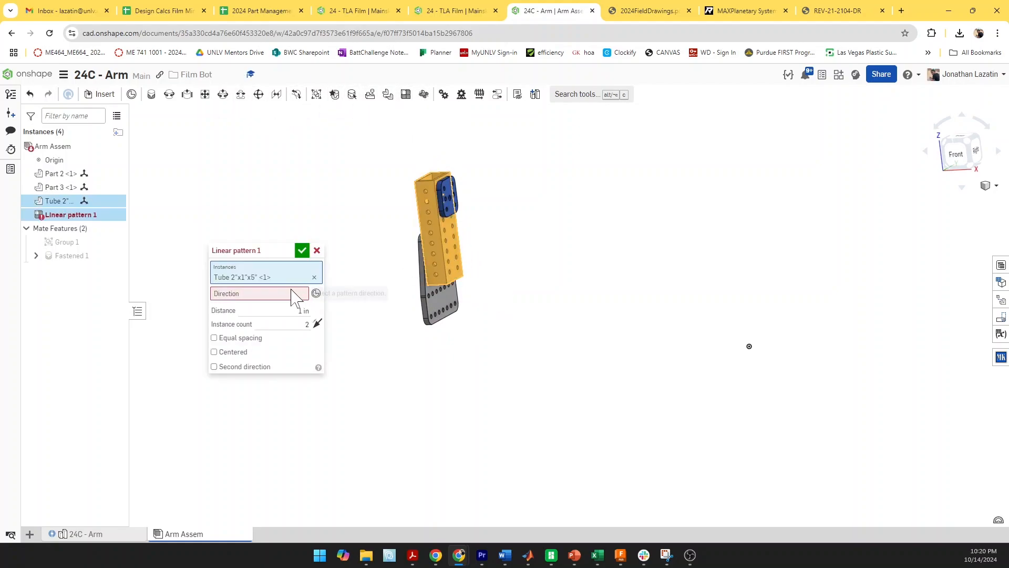
scroll(427, 283, "up", 3)
left_click(425, 274)
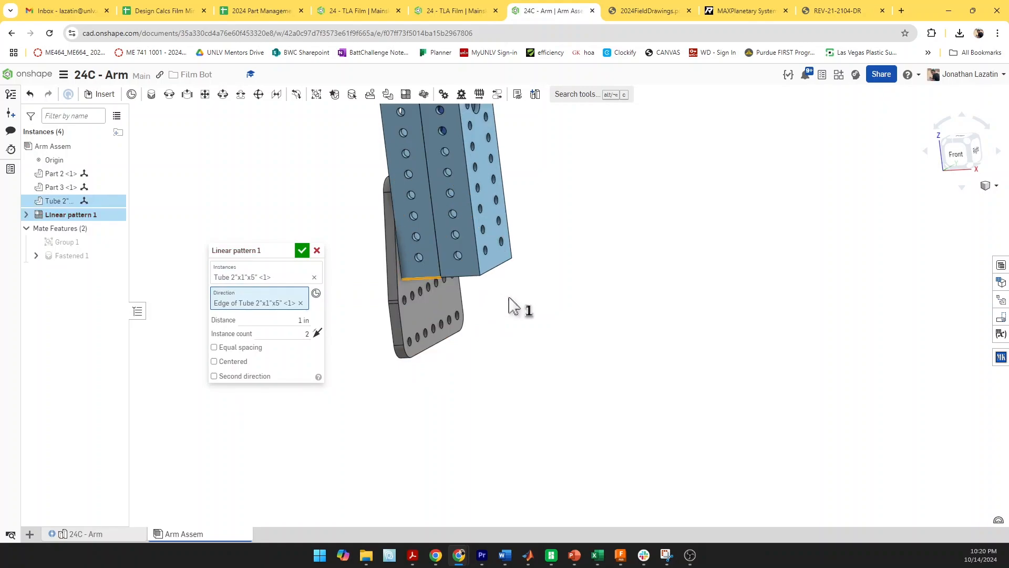
scroll(511, 306, "down", 3)
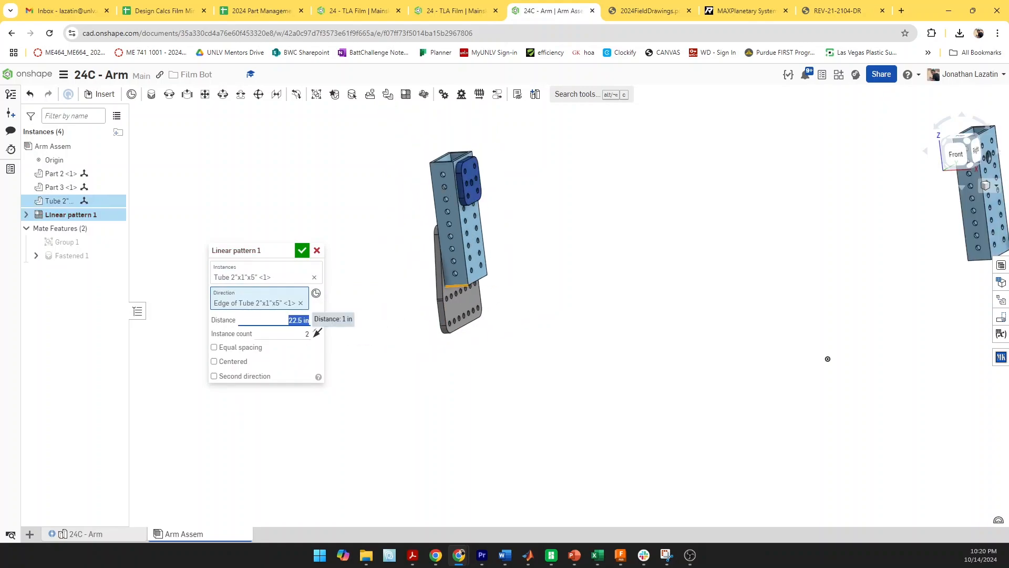
scroll(609, 360, "down", 3)
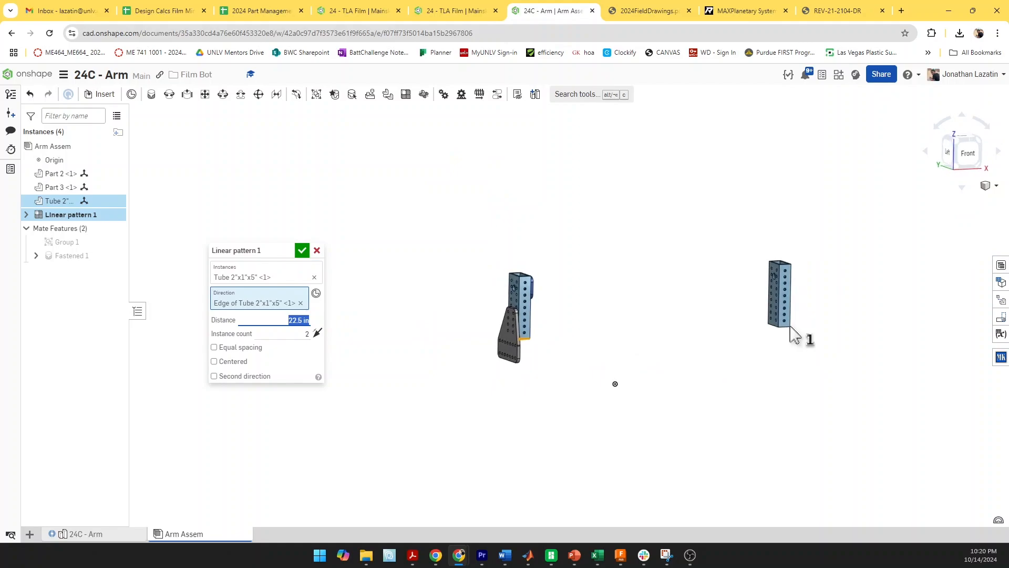
scroll(788, 316, "up", 4)
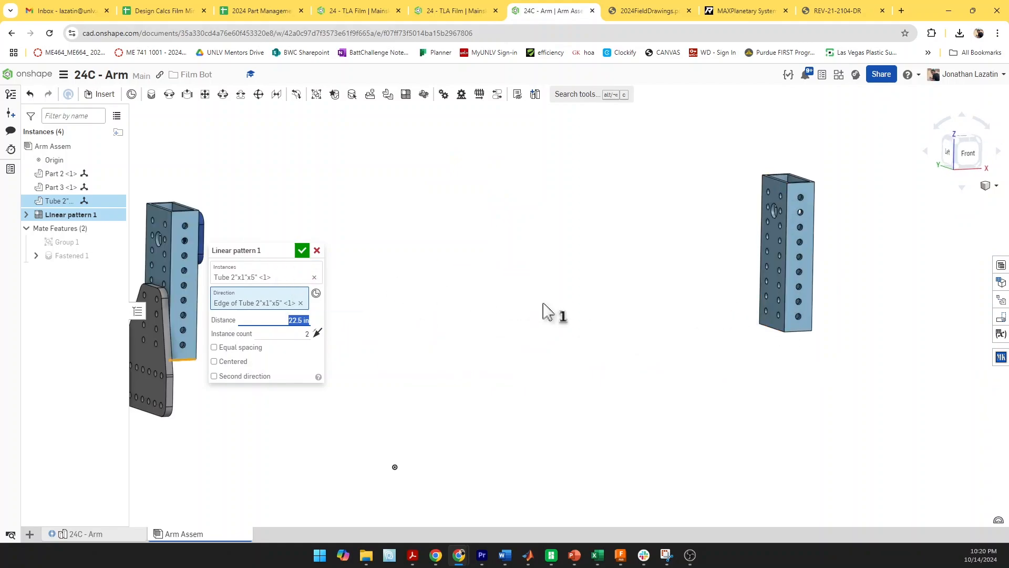
Redefine the tube pattern's direction by the original tube's wide face carrying the pivot plate and accept the pattern
left_click(773, 291)
right_click_drag(657, 354, 625, 354)
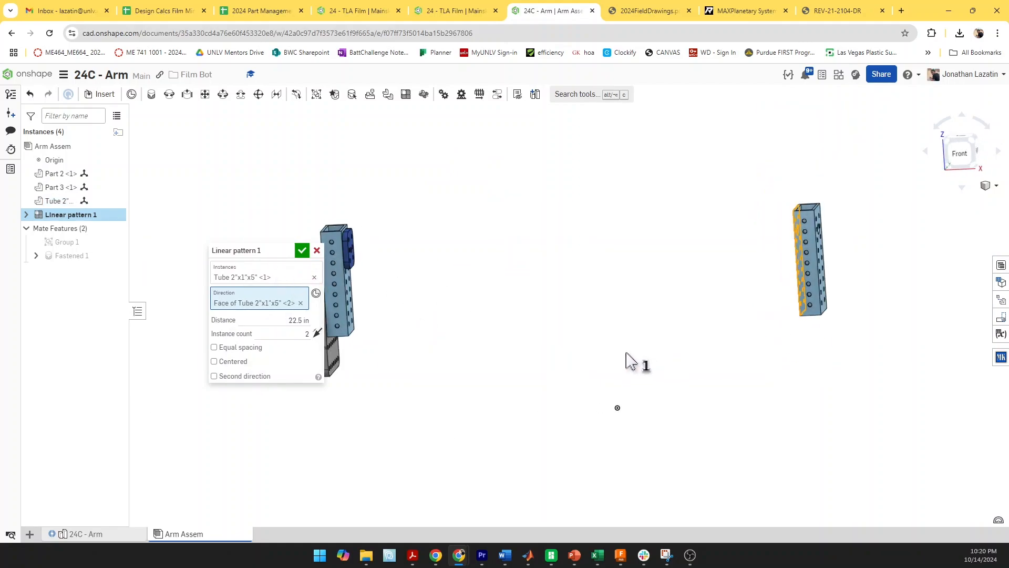
scroll(625, 353, "down", 1)
scroll(397, 311, "up", 4)
right_click_drag(393, 311, 384, 304)
left_click(388, 310)
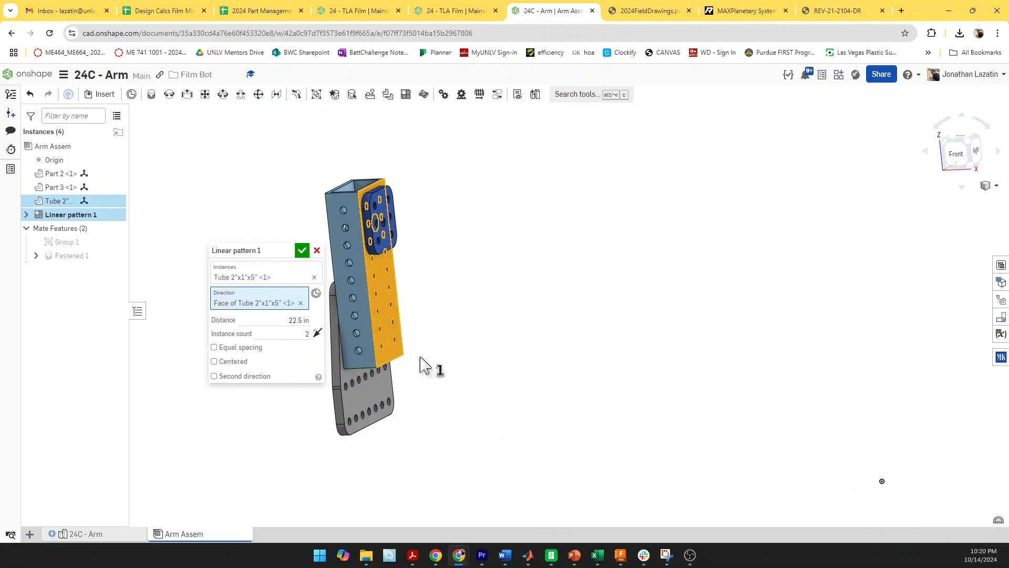
scroll(522, 358, "down", 3)
right_click_drag(522, 359, 536, 357)
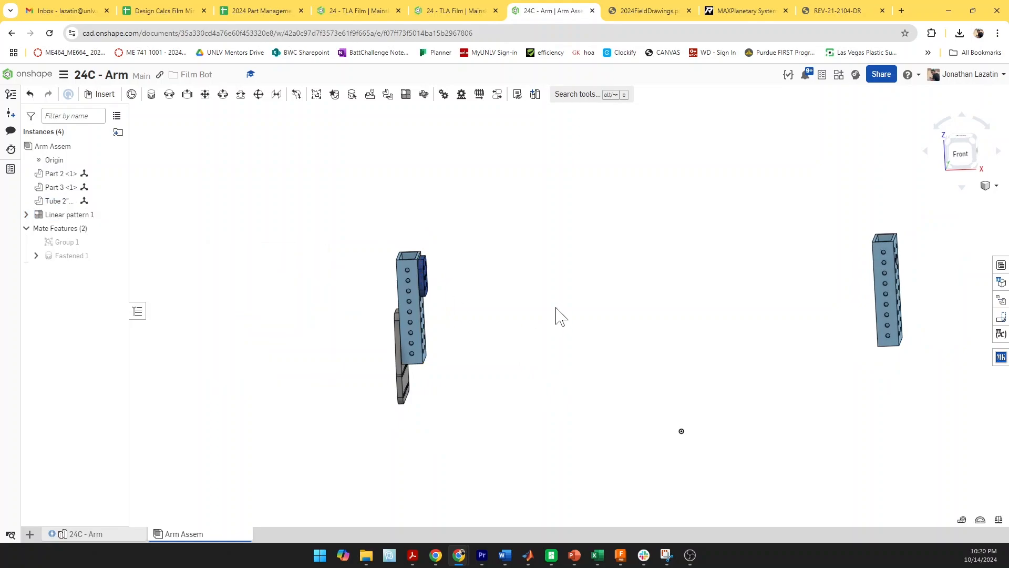
Measure the center distance between holes on the facing sides of the original and patterned tubes
right_click_drag(480, 314, 481, 321)
scroll(481, 321, "up", 3)
left_click(511, 327)
scroll(534, 368, "down", 3)
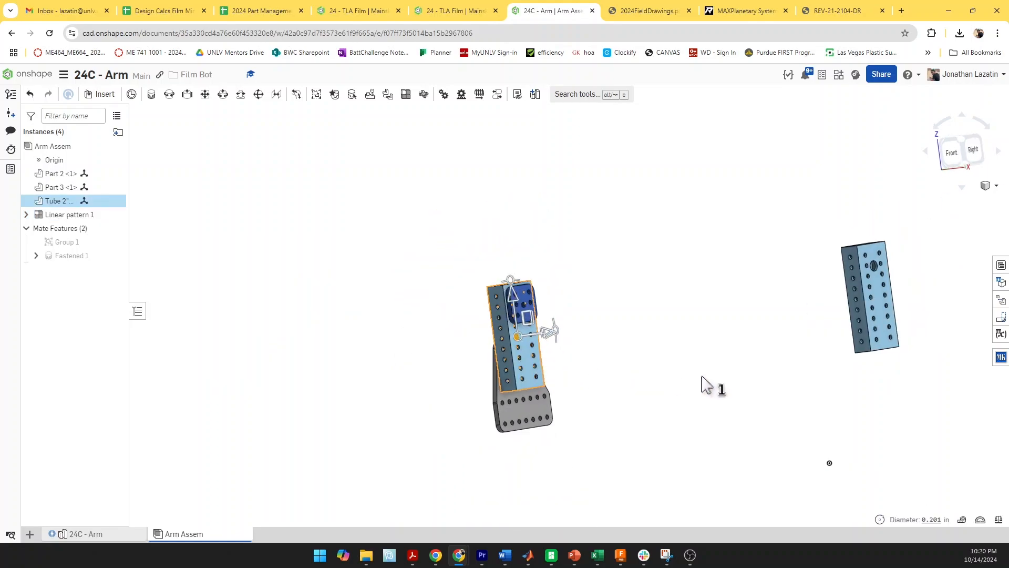
right_click_drag(703, 377, 723, 373)
scroll(452, 262, "up", 3)
left_click(457, 259)
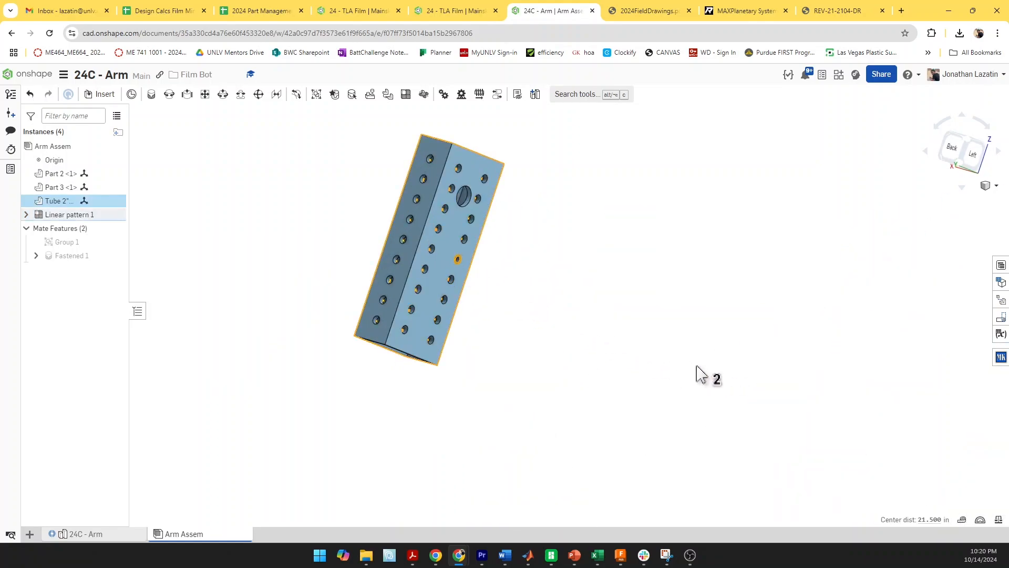
scroll(682, 362, "down", 3)
key("space")
right_click_drag(683, 361, 684, 392)
scroll(592, 356, "down", 4)
Reopen the upright tube's linear pattern, edit its spacing distance and accept it
double_click(77, 215)
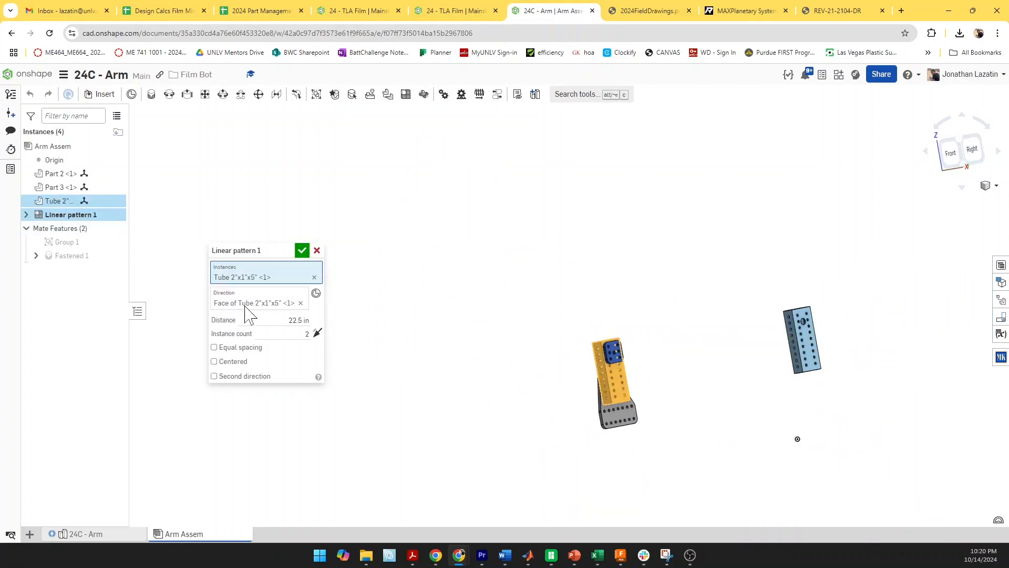
left_click(299, 319)
left_click(293, 319)
left_click(303, 251)
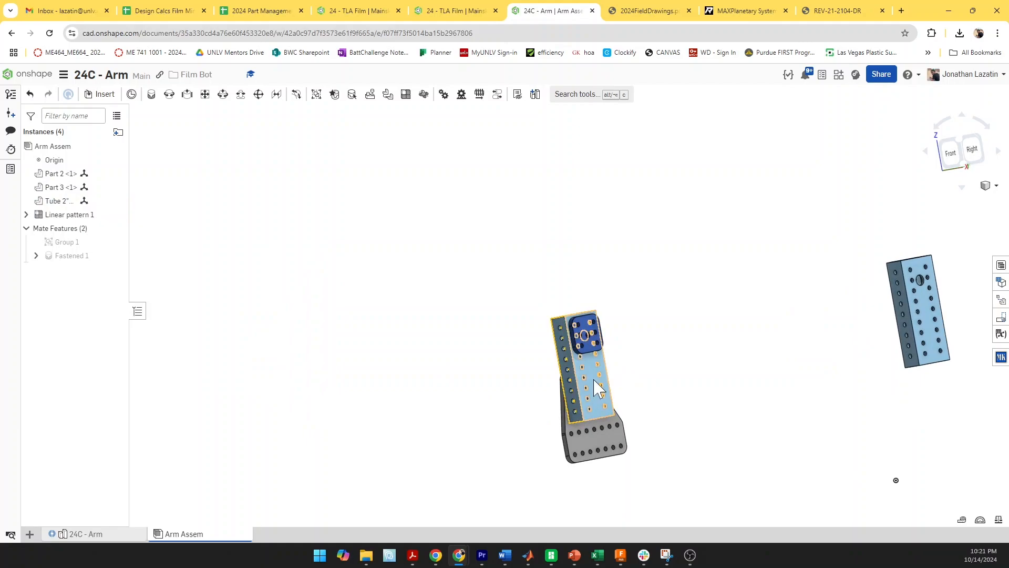
Copy the pivot plate and paste a second instance into the open space between the two tubes
right_click_drag(751, 383, 811, 372)
scroll(803, 361, "up", 3)
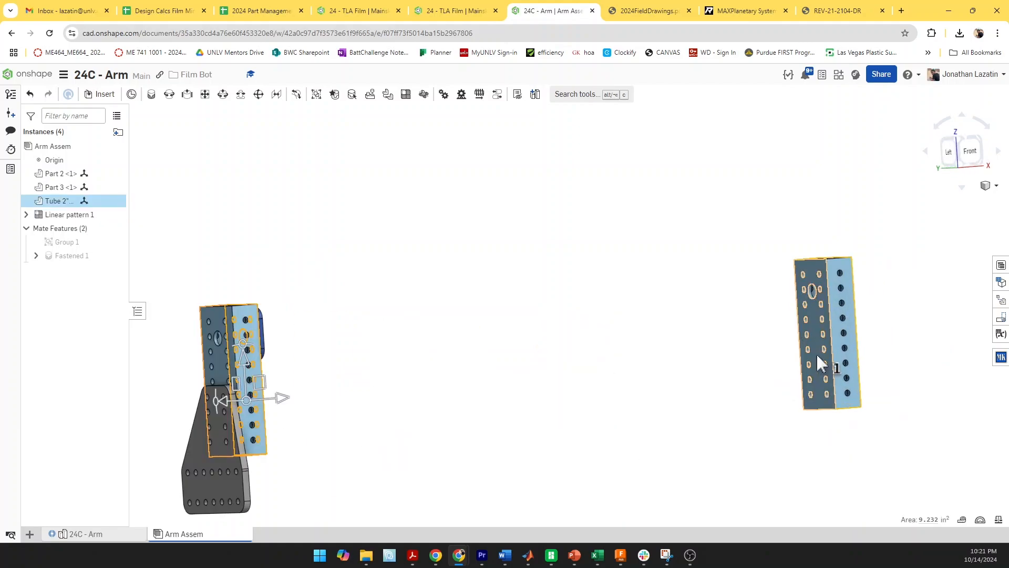
left_click(818, 355)
left_click(628, 382)
scroll(628, 383, "down", 3)
right_click_drag(628, 383, 556, 384)
scroll(416, 370, "up", 3)
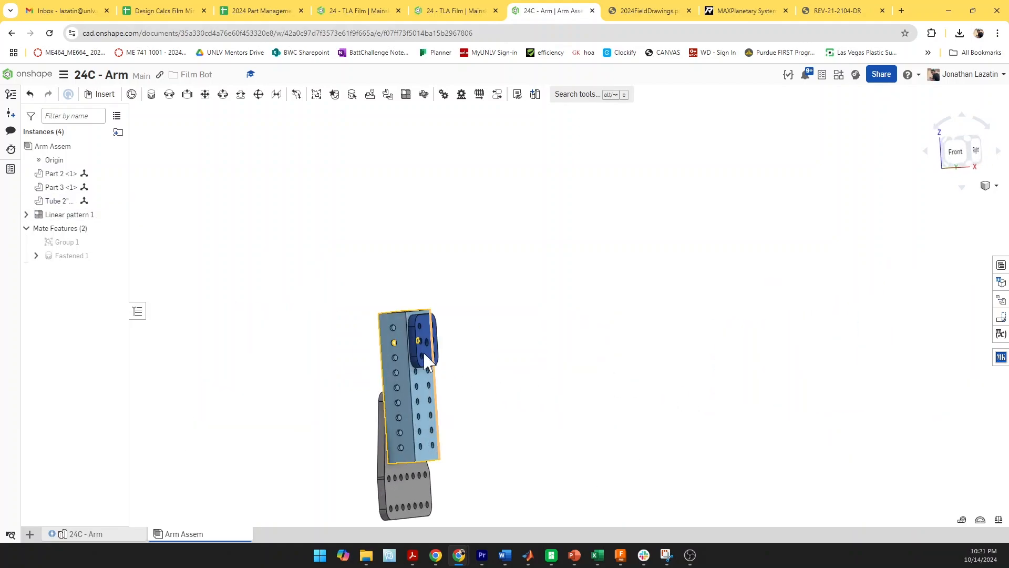
left_click(423, 344)
key("ctrl+c")
key("ctrl+v")
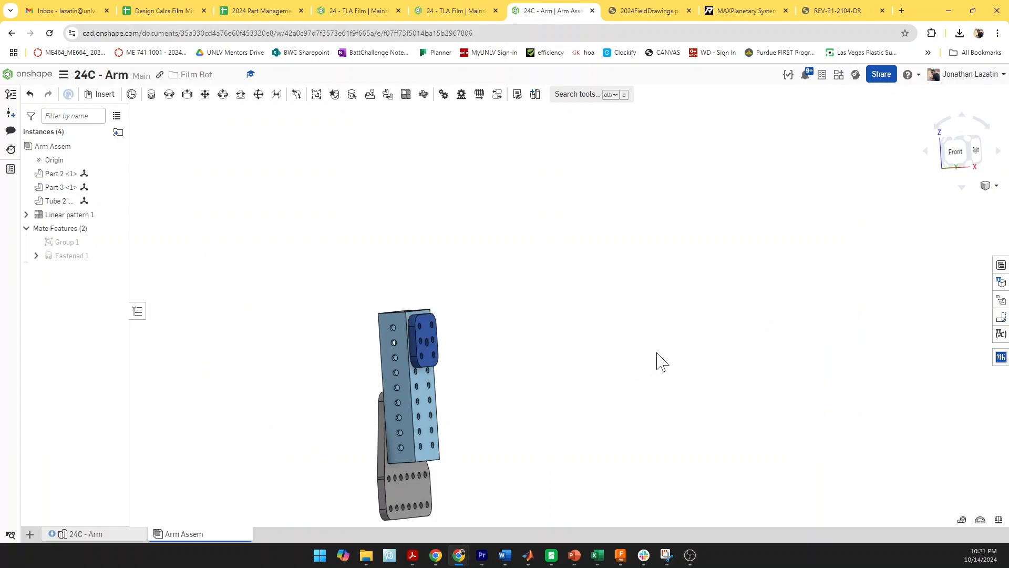
left_click(657, 352)
Fasten the copied pivot plate's center hole to the large hole on the patterned tube's inner face
key("m")
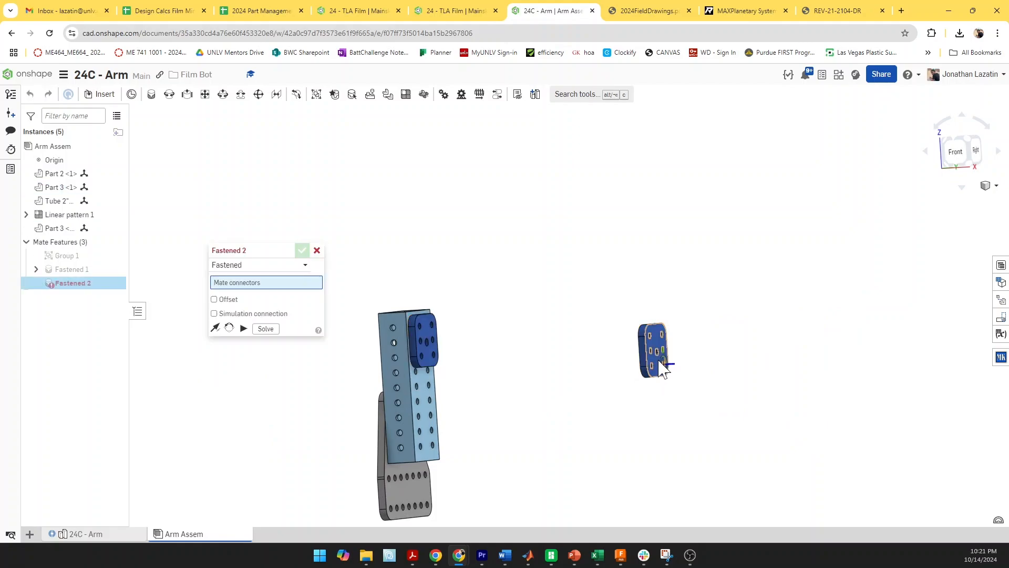
left_click(659, 355)
scroll(659, 355, "down", 3)
right_click_drag(818, 380, 817, 344)
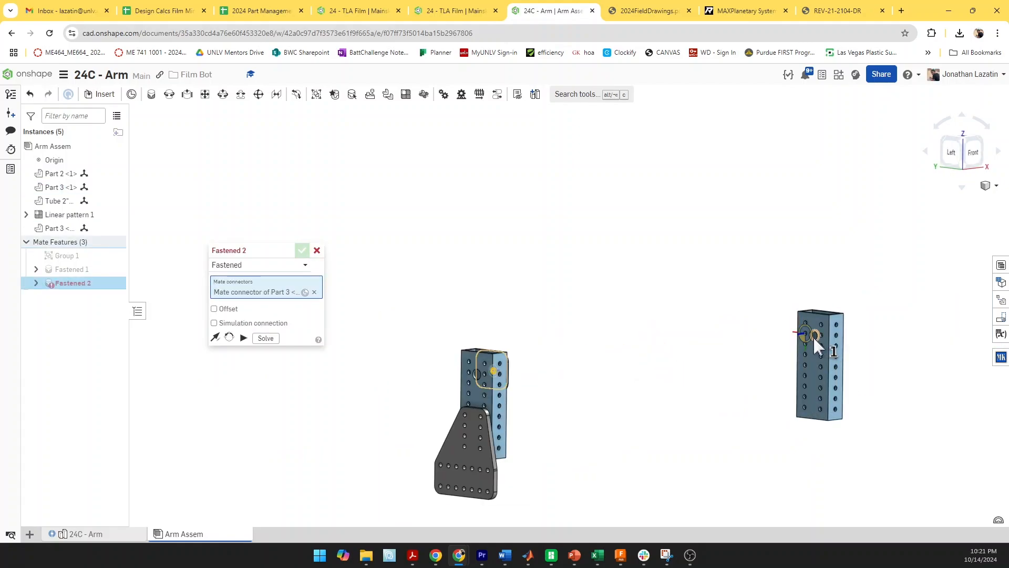
left_click(813, 339)
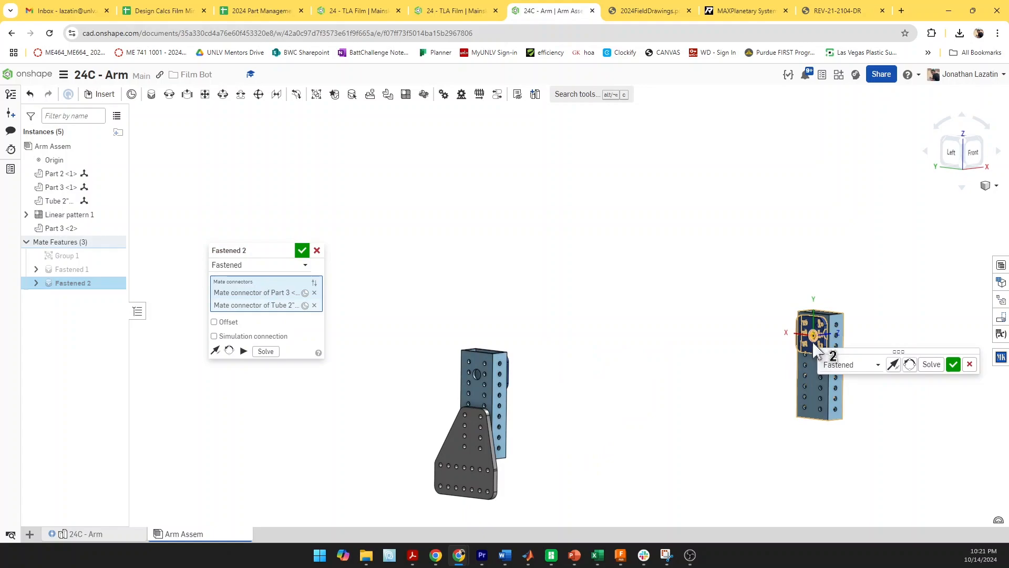
key("Return")
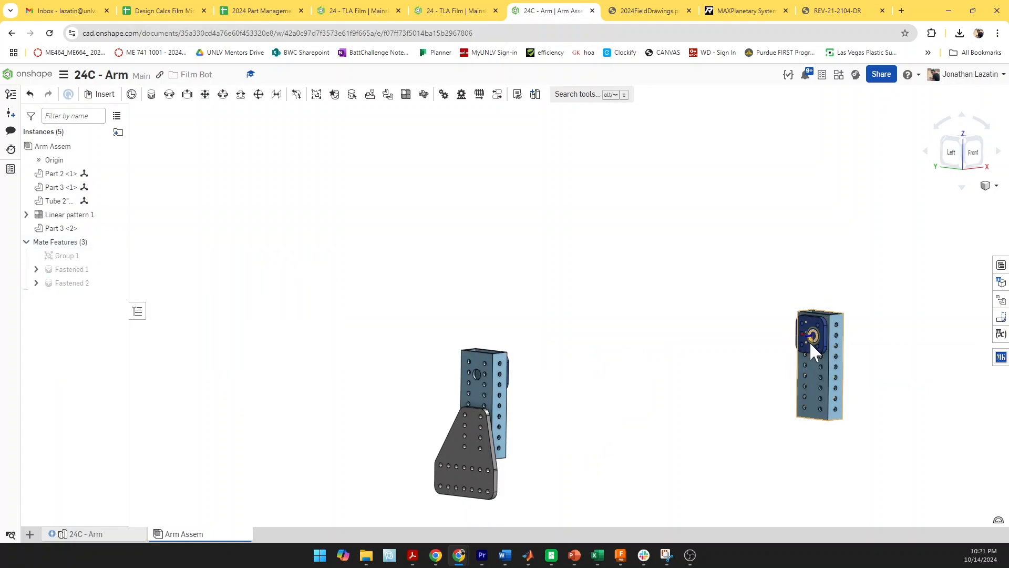
Set up a linear pattern of the gusset plate along the original tube's short top edge with 2 instances
left_click(465, 456)
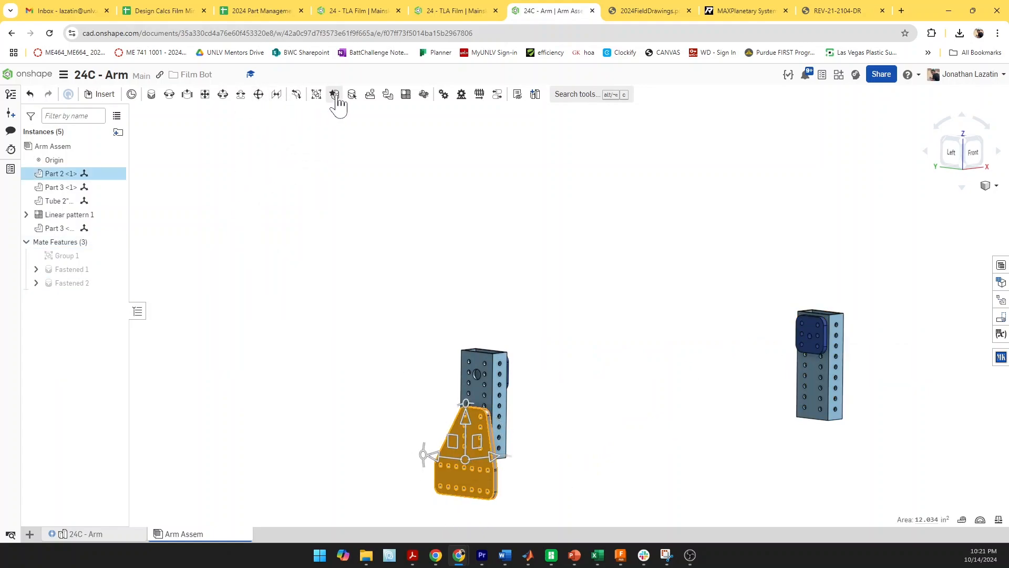
left_click(406, 94)
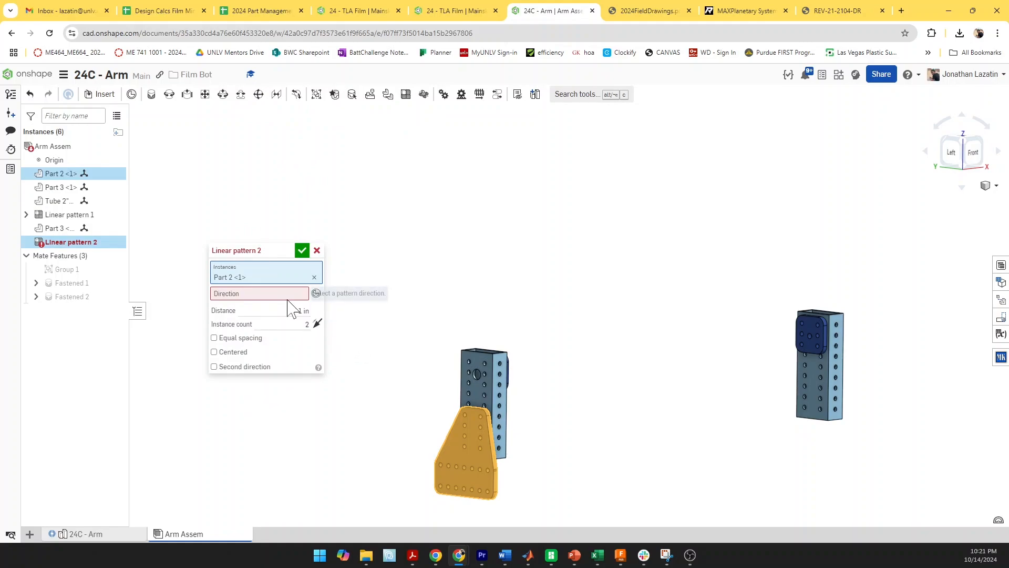
scroll(507, 367, "up", 5)
left_click(494, 342)
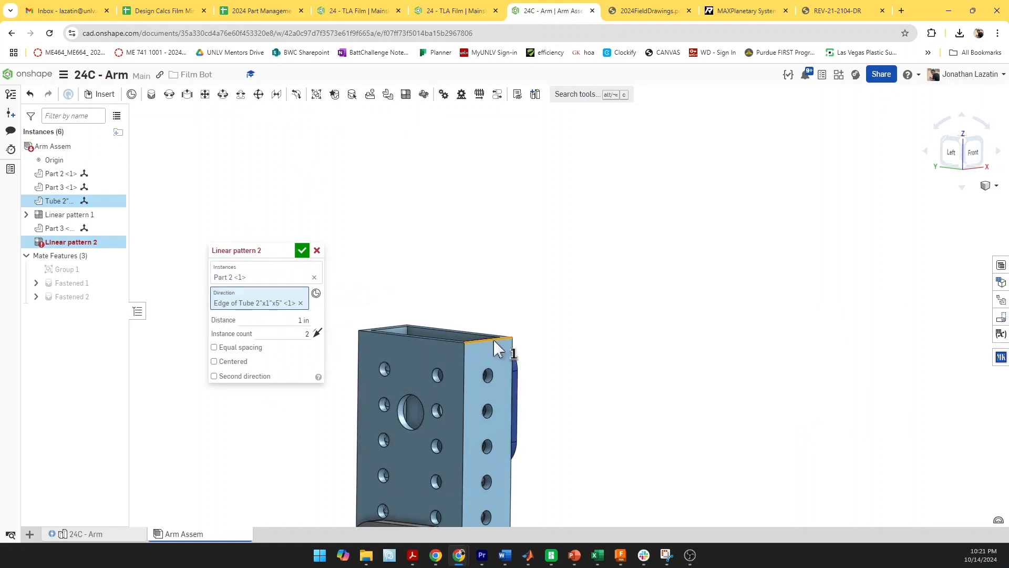
scroll(561, 401, "down", 10)
left_click(294, 333)
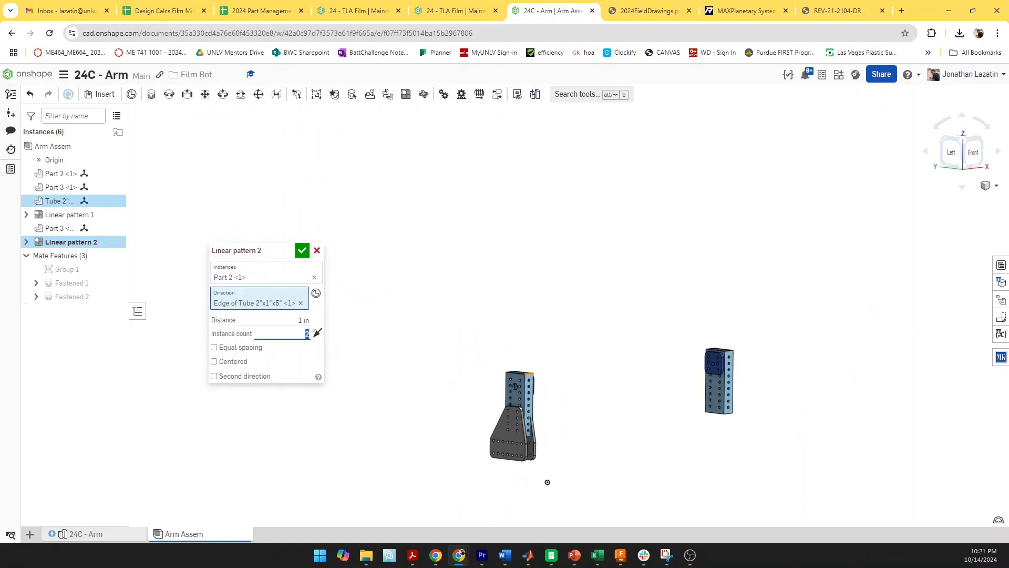
key("Return")
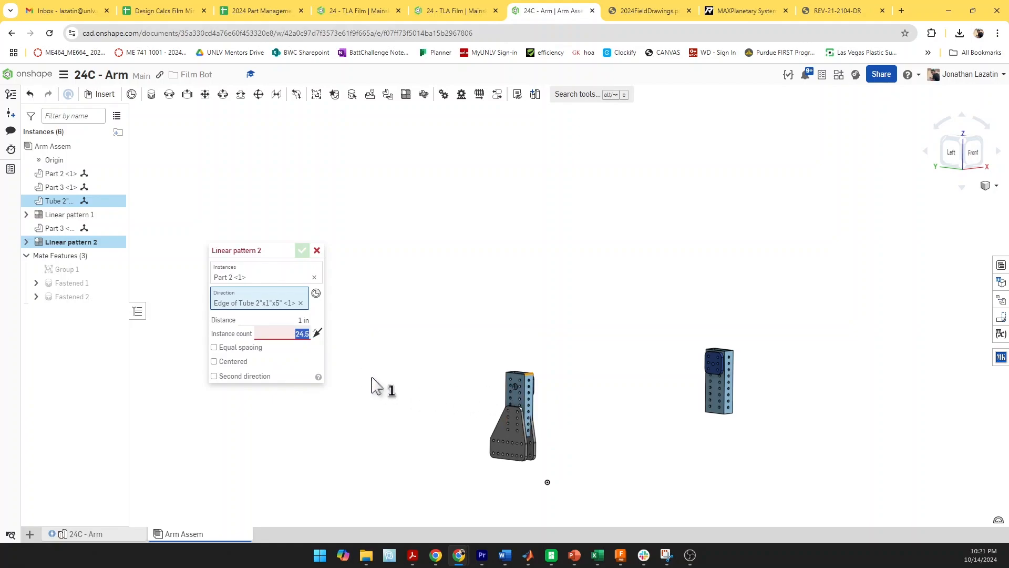
type("2")
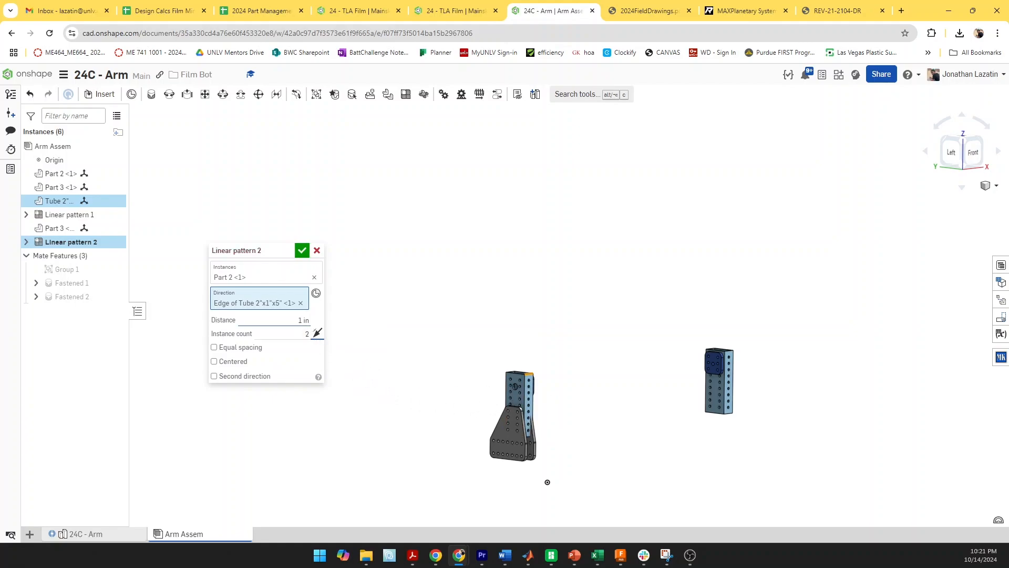
Try a gusset pattern distance of 24.25 in
left_click(304, 320)
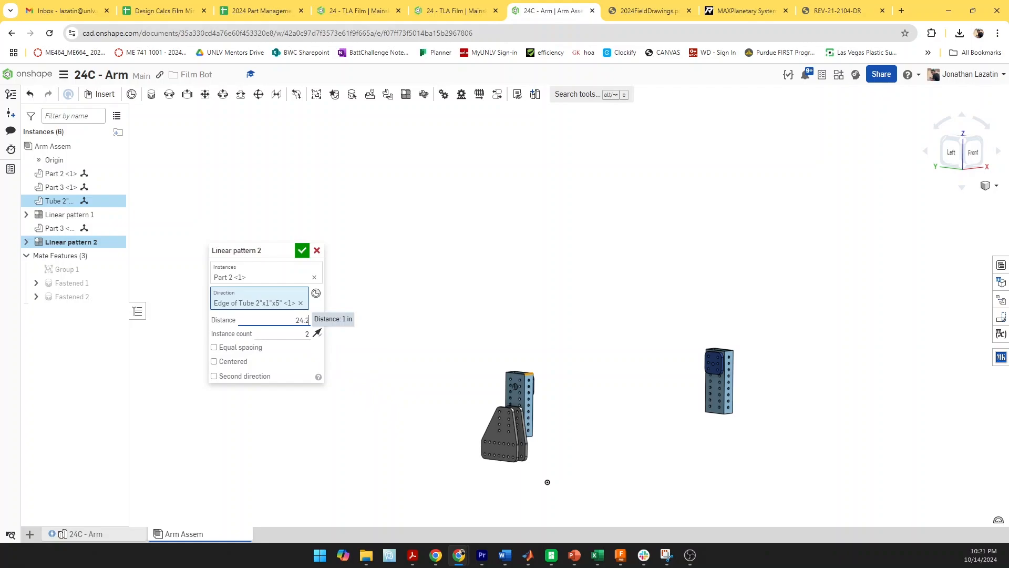
type("24.25")
key("Return")
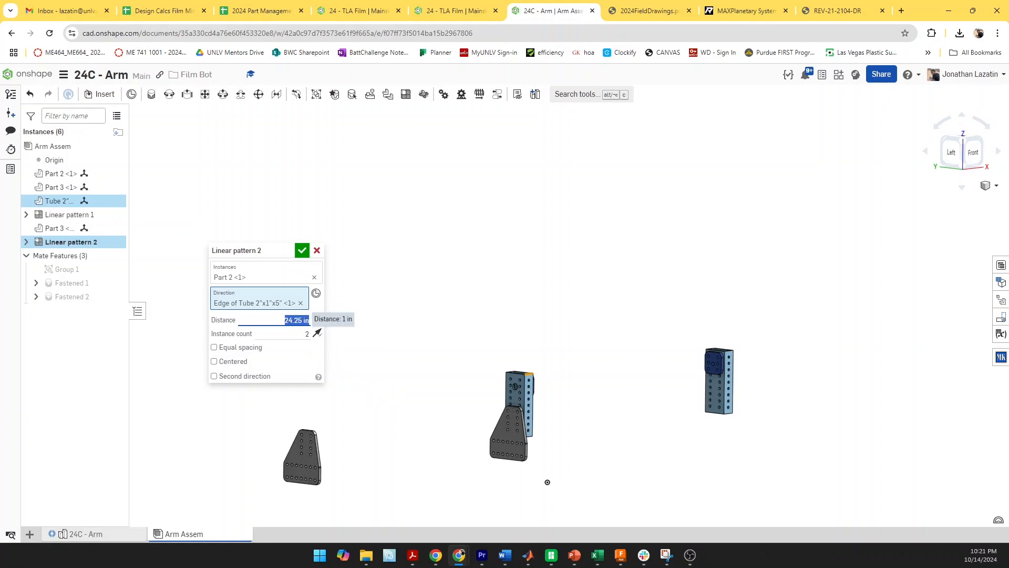
Set the gusset pattern distance to 1.25 in, directed so the copy sits against the tube's opposite face, and accept it
type("1.25")
key("Return")
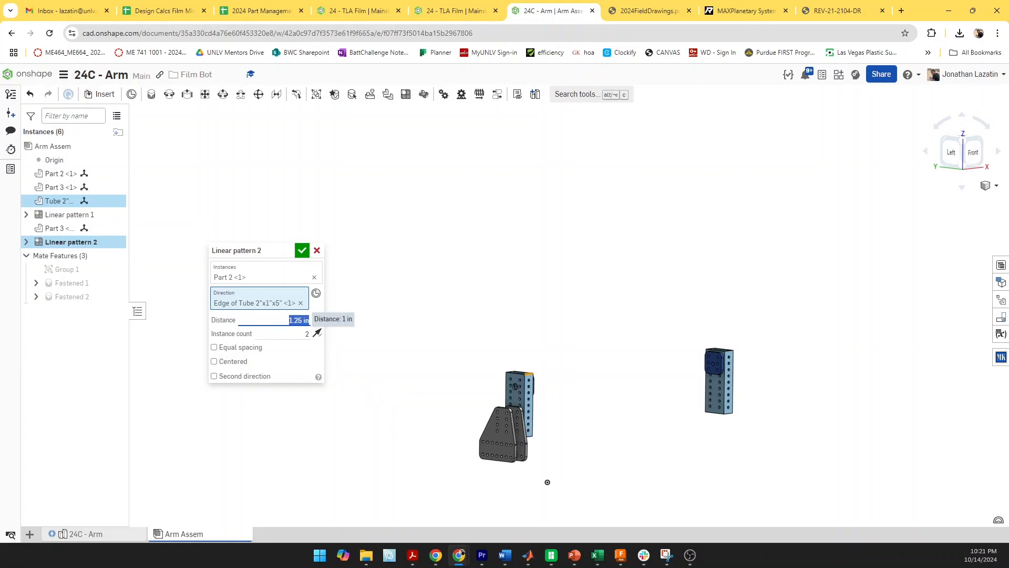
scroll(578, 427, "up", 3)
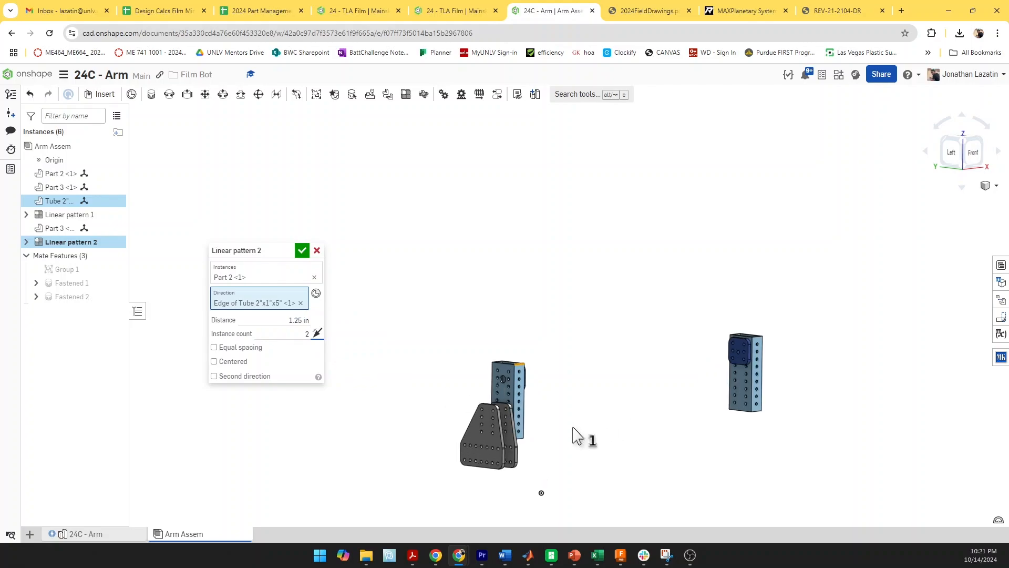
right_click_drag(616, 437, 521, 405)
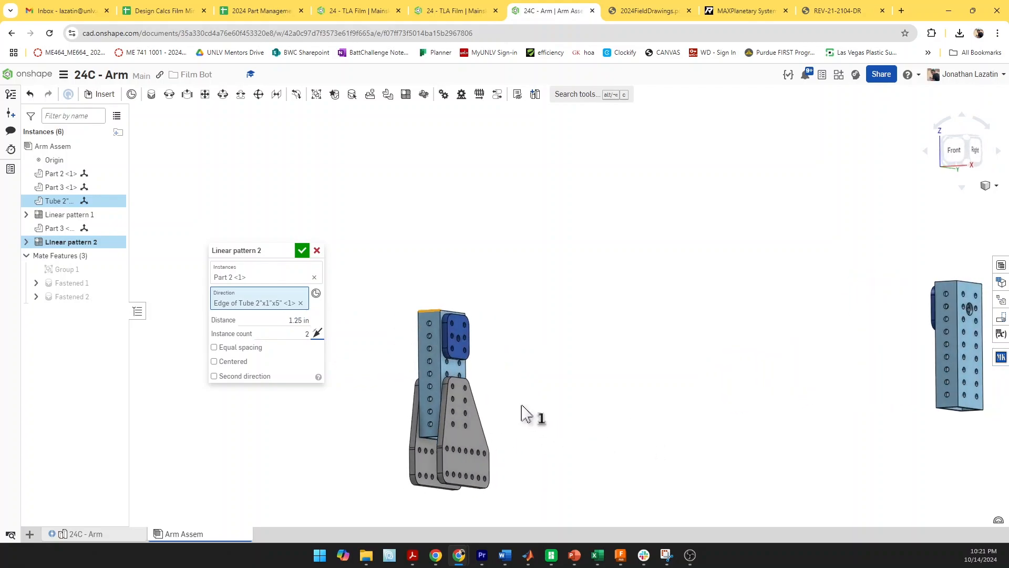
left_click(302, 250)
right_click_drag(540, 484, 493, 457)
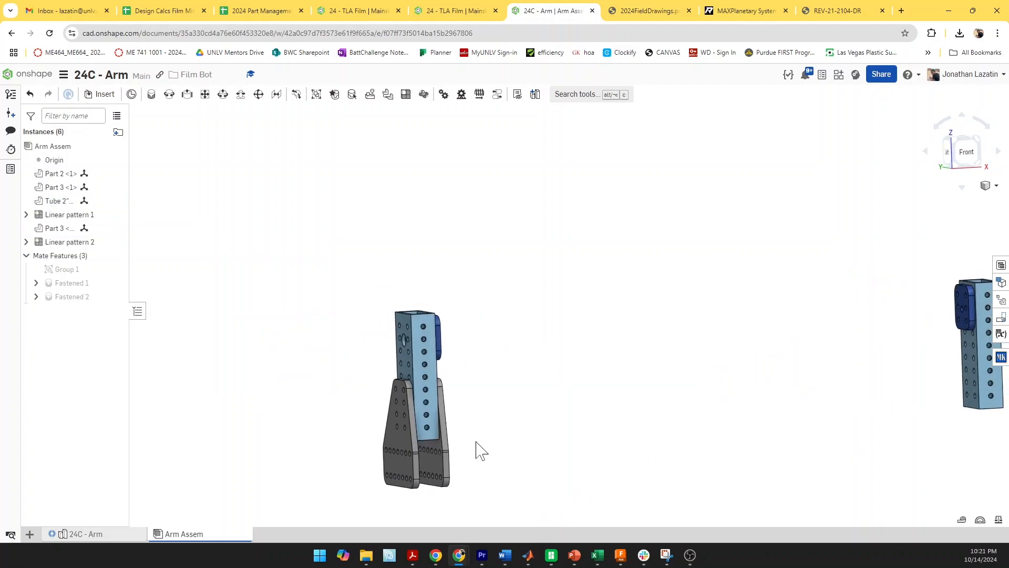
Set up a linear pattern of both gusset plates along the original tube's short bottom edge with 2 instances
scroll(479, 450, "down", 4)
left_click(442, 405)
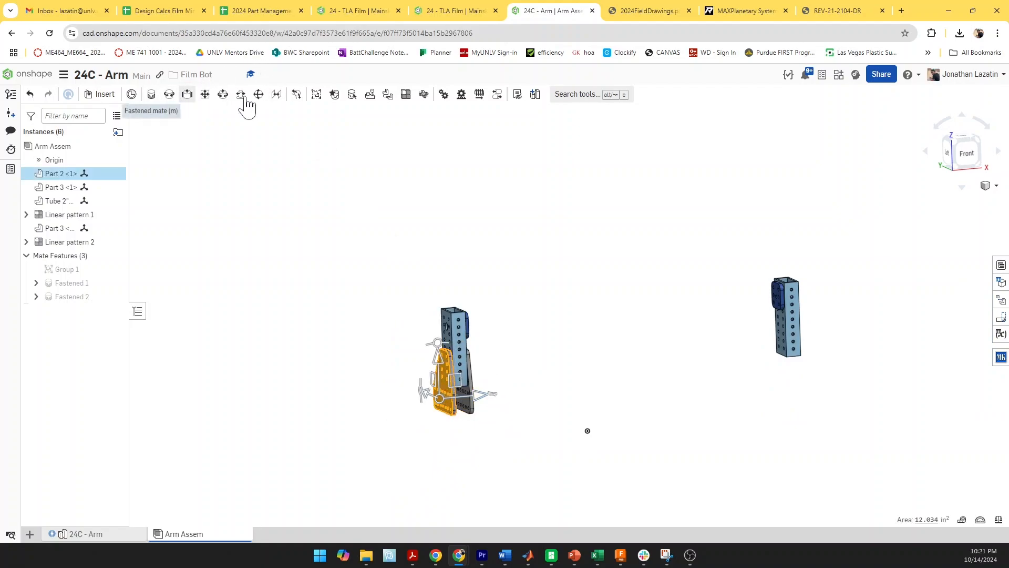
left_click(406, 94)
scroll(449, 379, "up", 5)
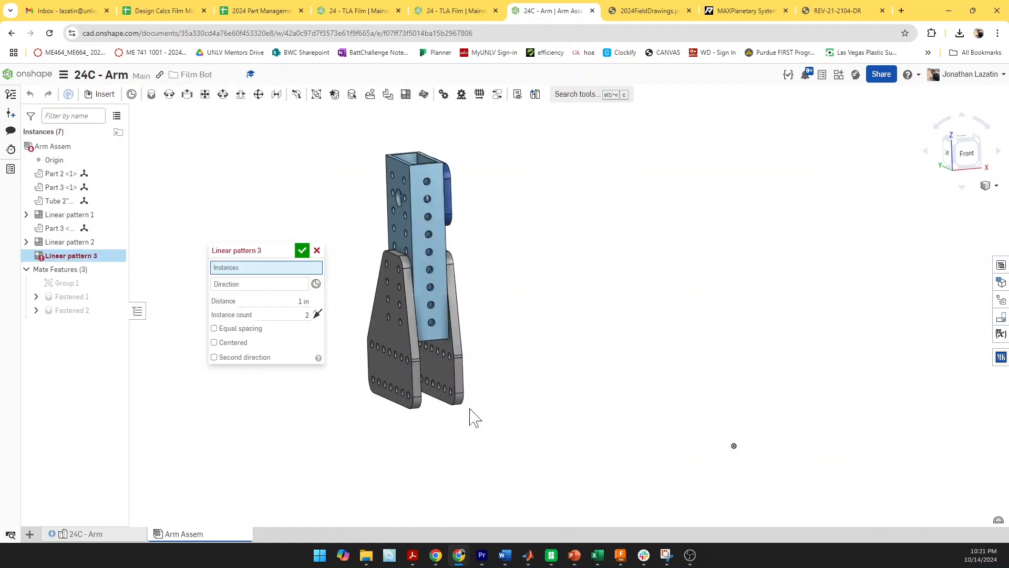
left_click(448, 374)
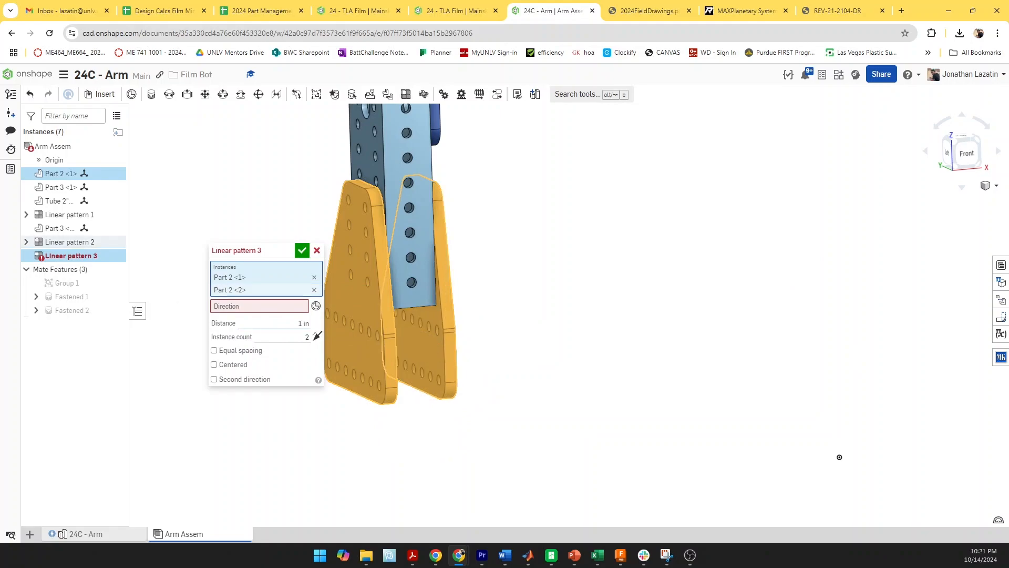
left_click(418, 301)
scroll(542, 358, "down", 5)
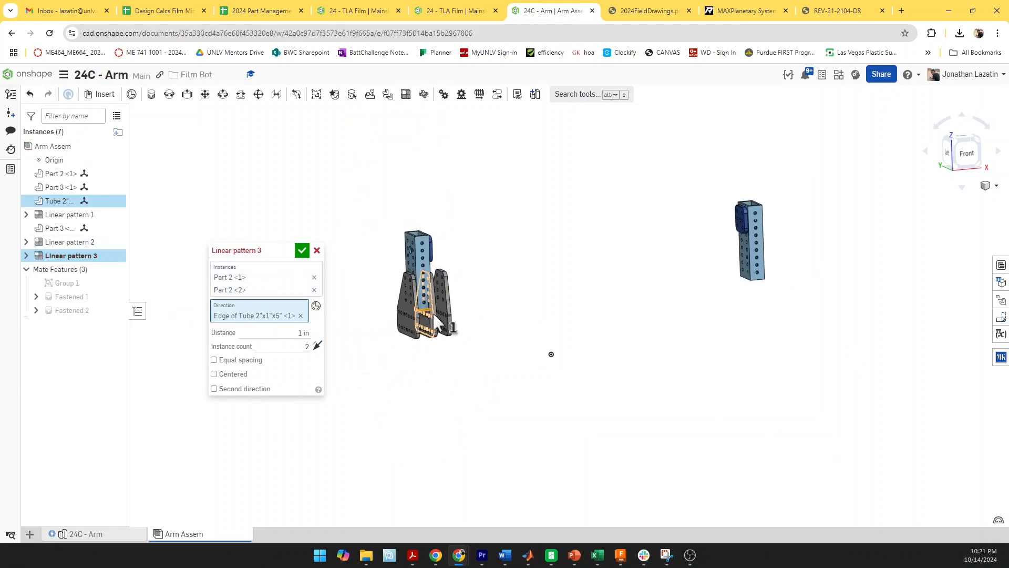
scroll(435, 319, "up", 4)
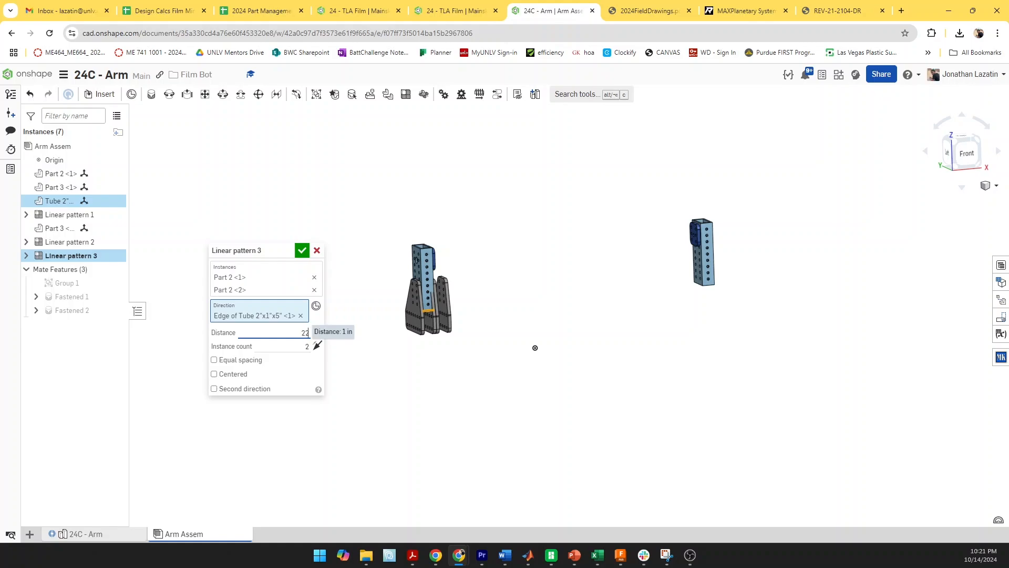
Set the gusset pair's pattern distance to 23.5 in so the copies straddle the second tube, and accept the pattern
type("22.5")
key("Return")
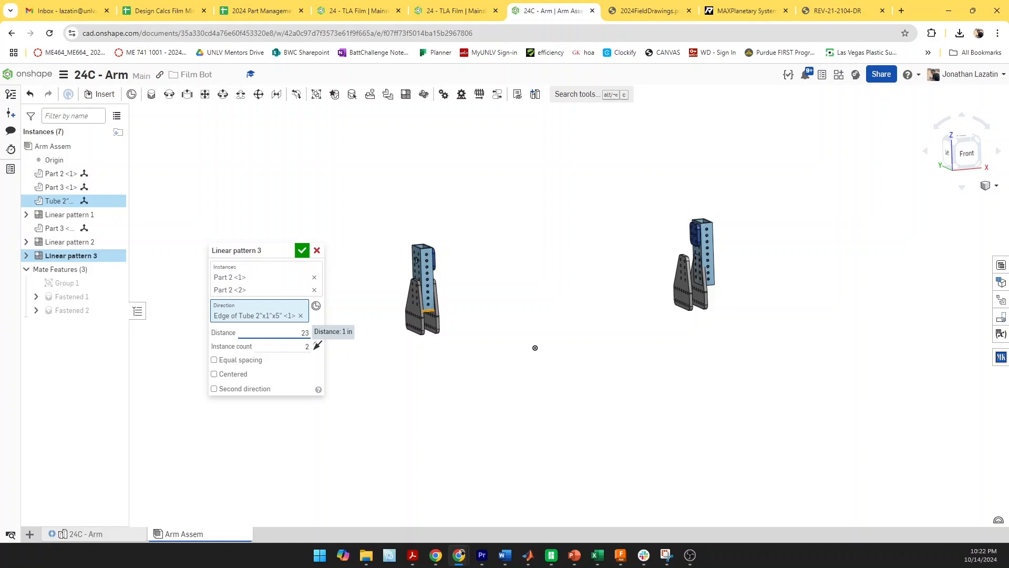
type(".5")
key("Return")
scroll(762, 315, "up", 3)
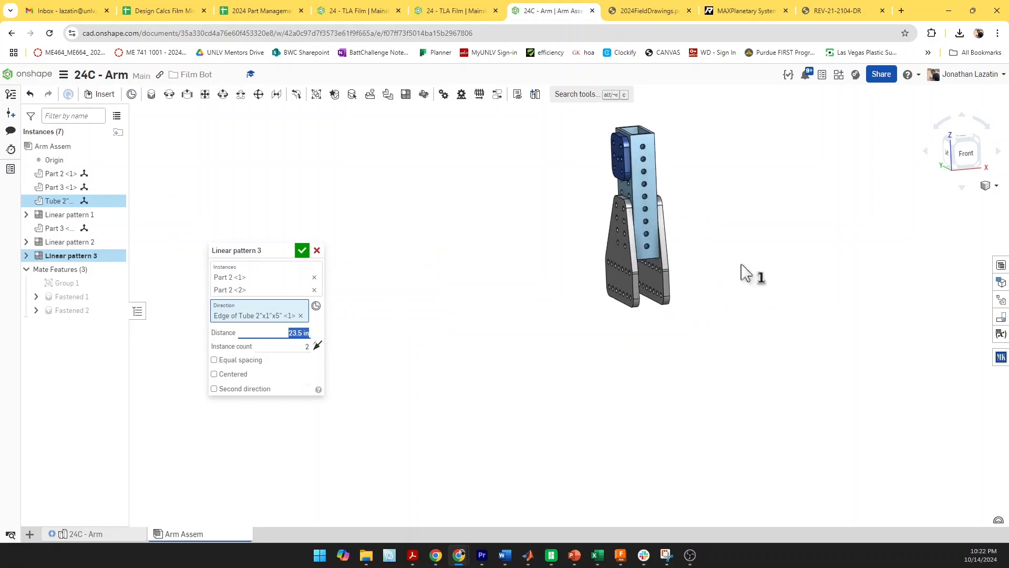
mouse_move(741, 265)
right_mouse_down()
mouse_move(704, 264)
mouse_move(751, 262)
right_mouse_up()
left_click(302, 251)
scroll(302, 250, "down", 3)
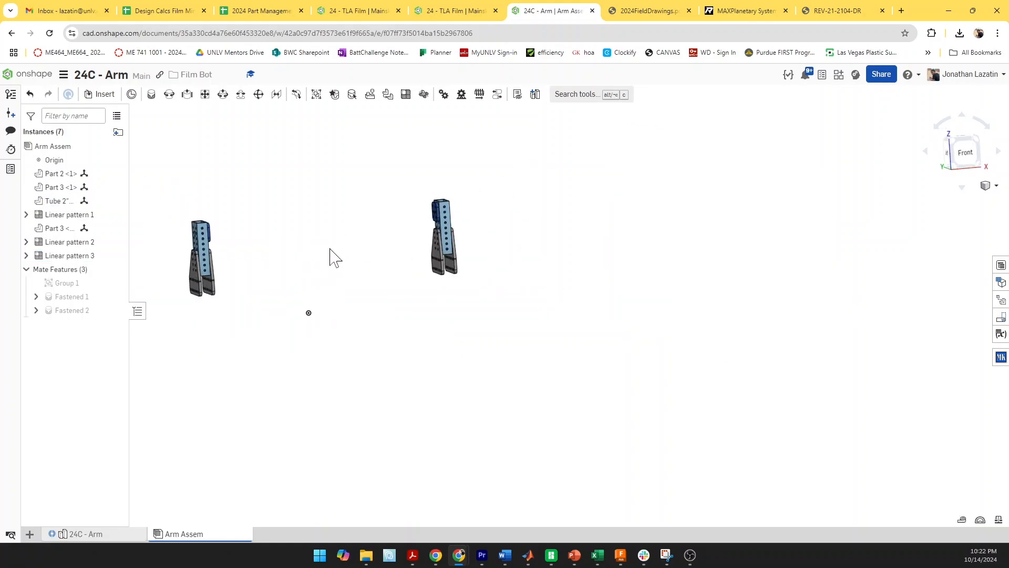
Measure the distance between the facing pivot plates on the two tubes
right_click_drag(298, 247, 590, 207)
scroll(260, 240, "up", 3)
left_click(247, 210)
scroll(235, 194, "up", 3)
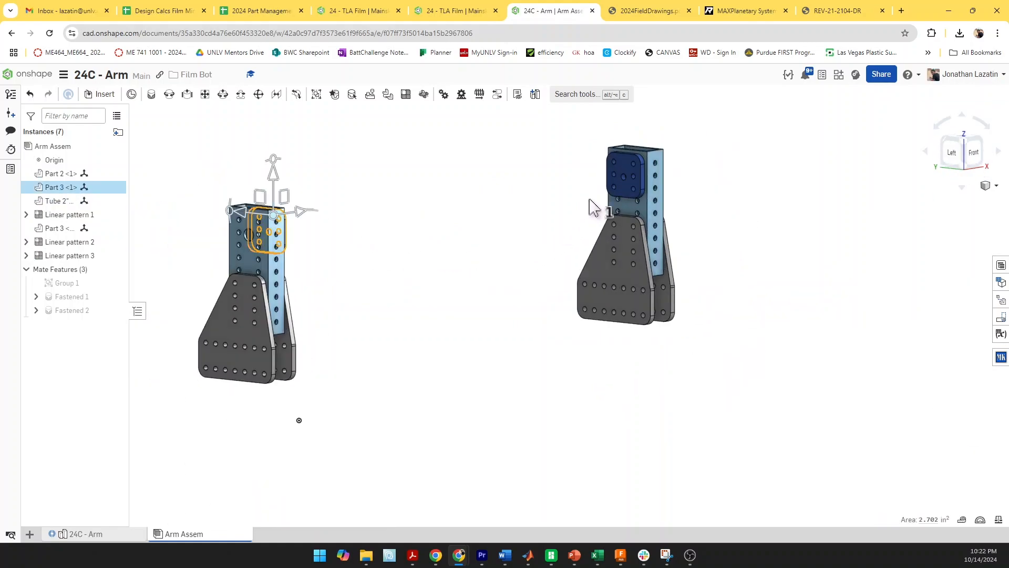
left_click(626, 173)
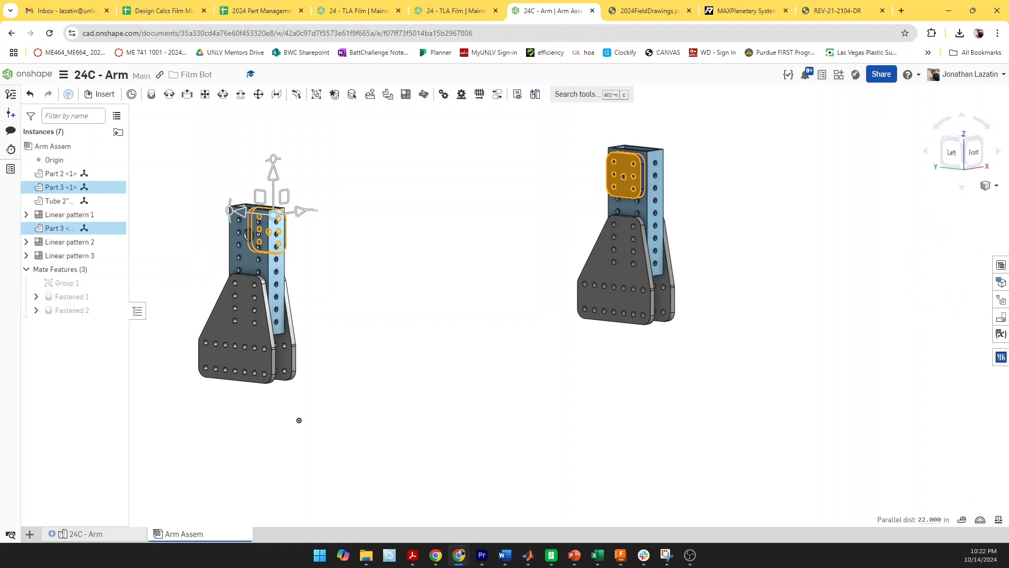
Search the MKCad parts library for "hex sh" and choose the configurable 1/2" Hex Shaft to insert
left_click(1001, 357)
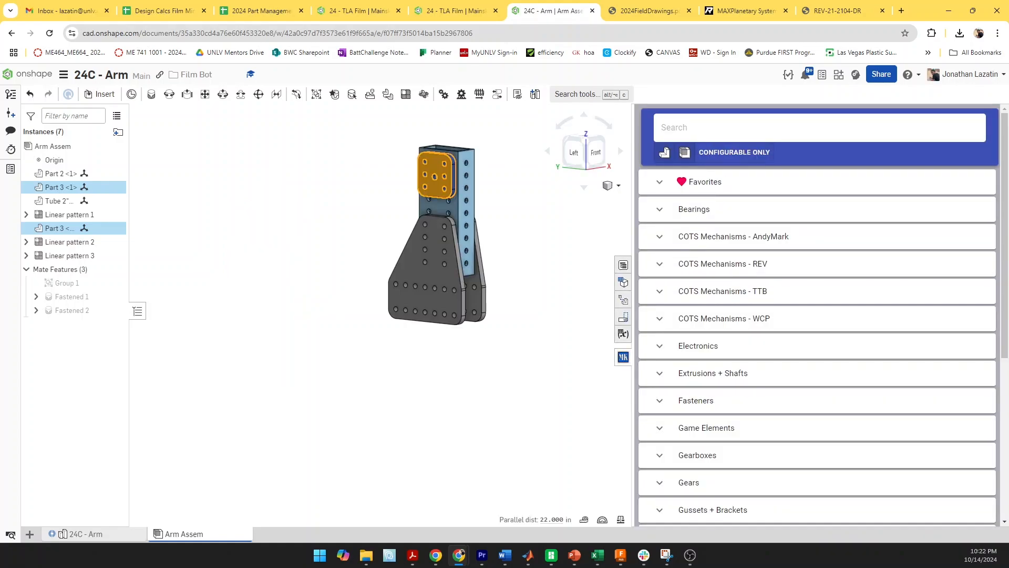
type("hex sh")
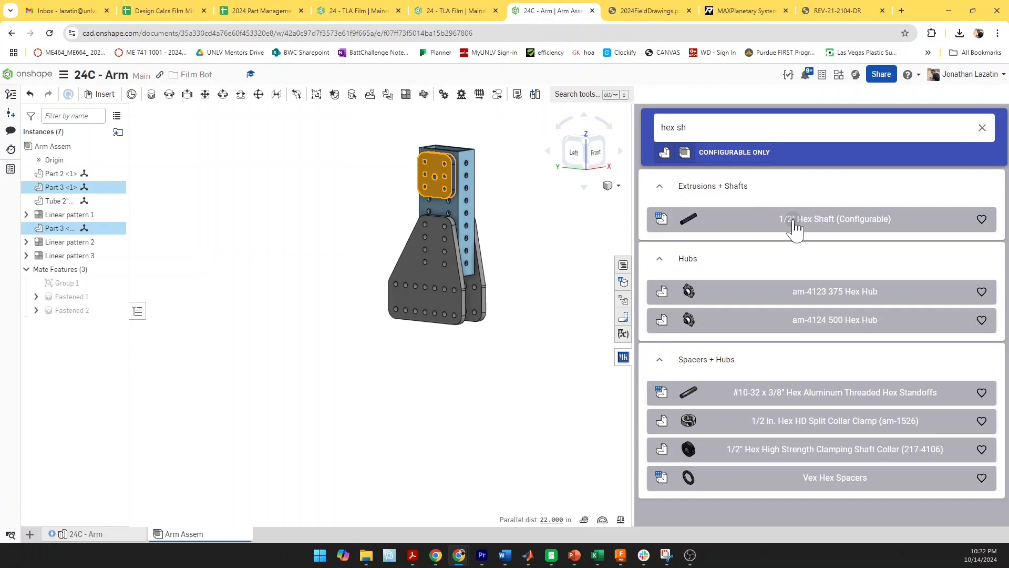
left_click(795, 224)
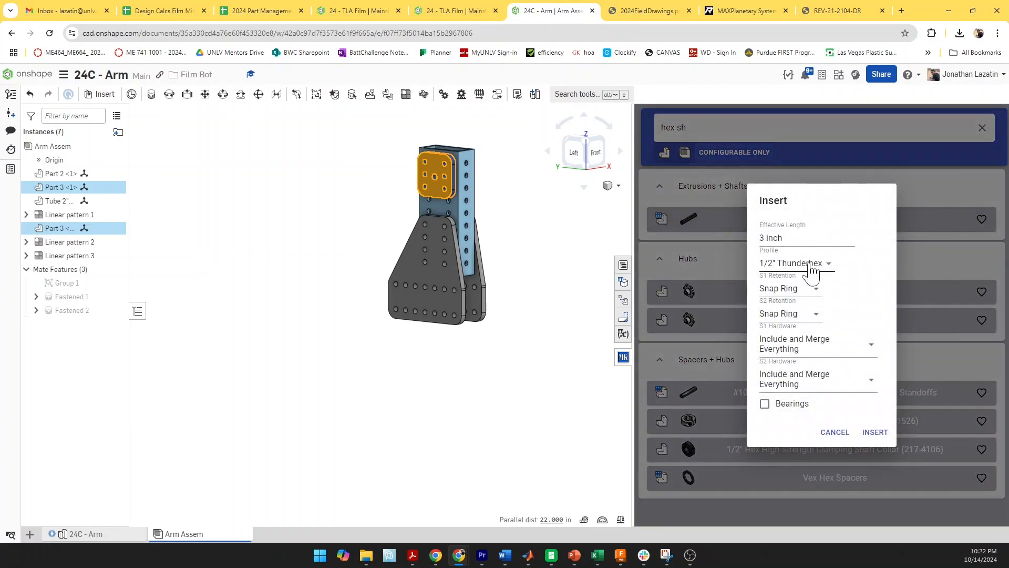
Configure both shaft ends with Bolt + Washer retention and set the S1 and S2 hardware to Don't Include
left_click(806, 290)
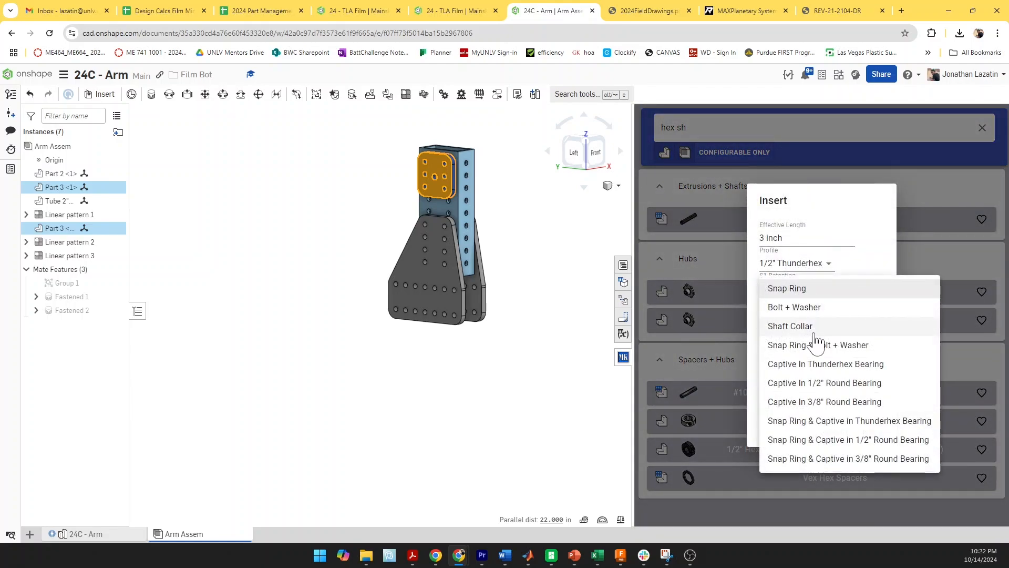
left_click(808, 309)
left_click(808, 314)
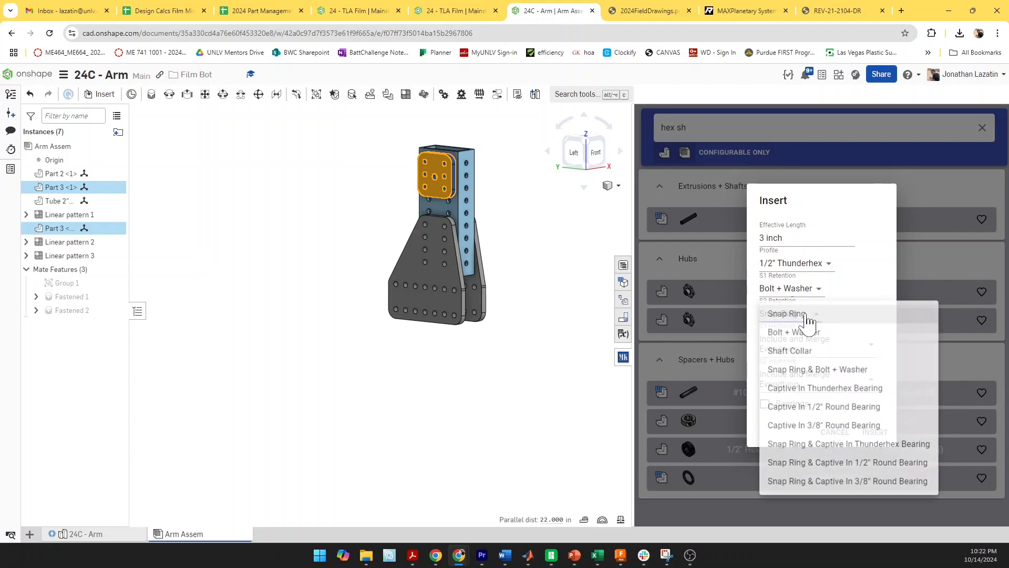
left_click(808, 334)
left_click(823, 362)
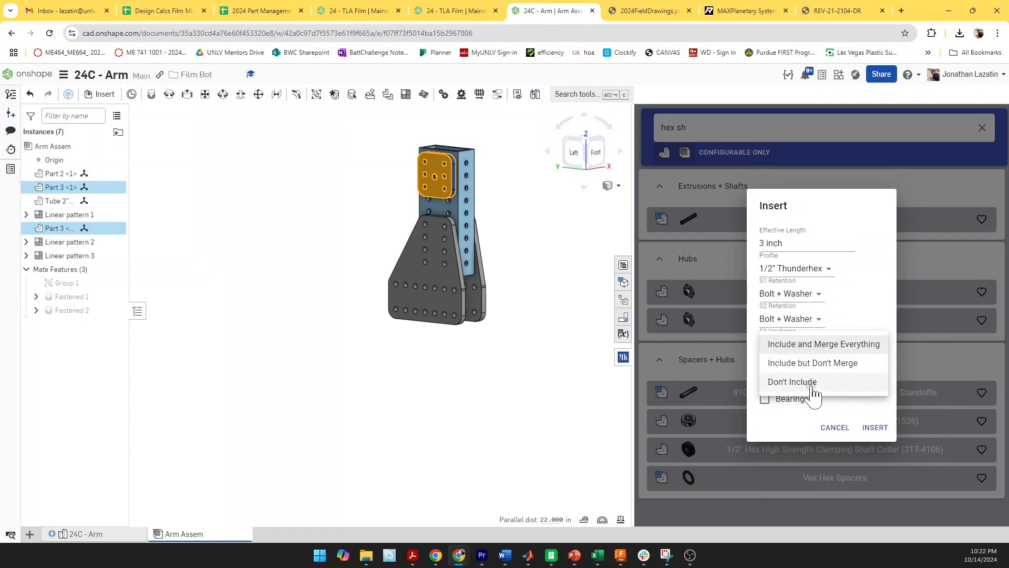
left_click(810, 383)
left_click(812, 380)
left_click(819, 412)
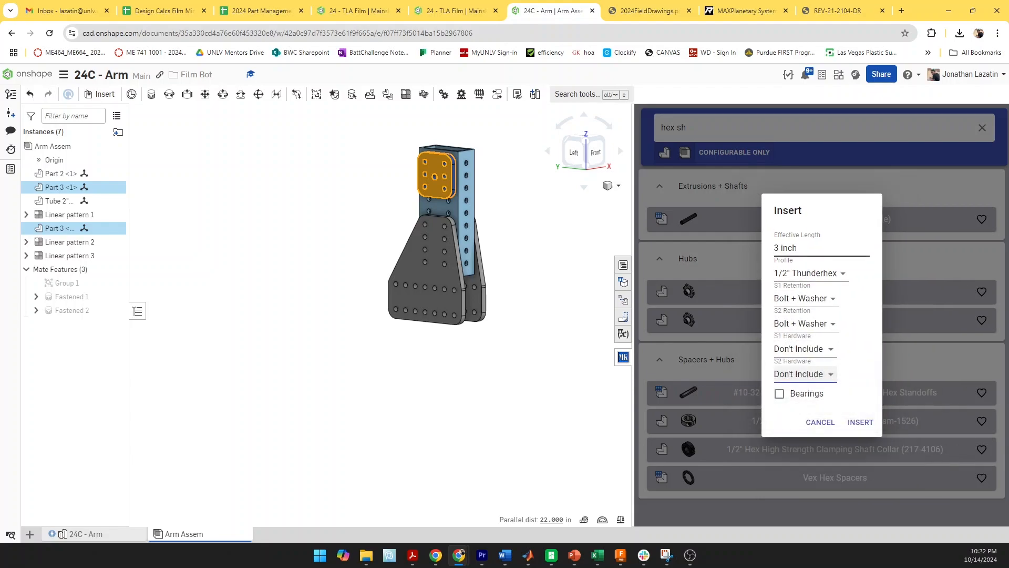
Set the shaft's effective length to match the 22 in gap between the pivot plates and insert the shaft
left_click(779, 248)
key("BackSpace")
type("2")
left_click(854, 422)
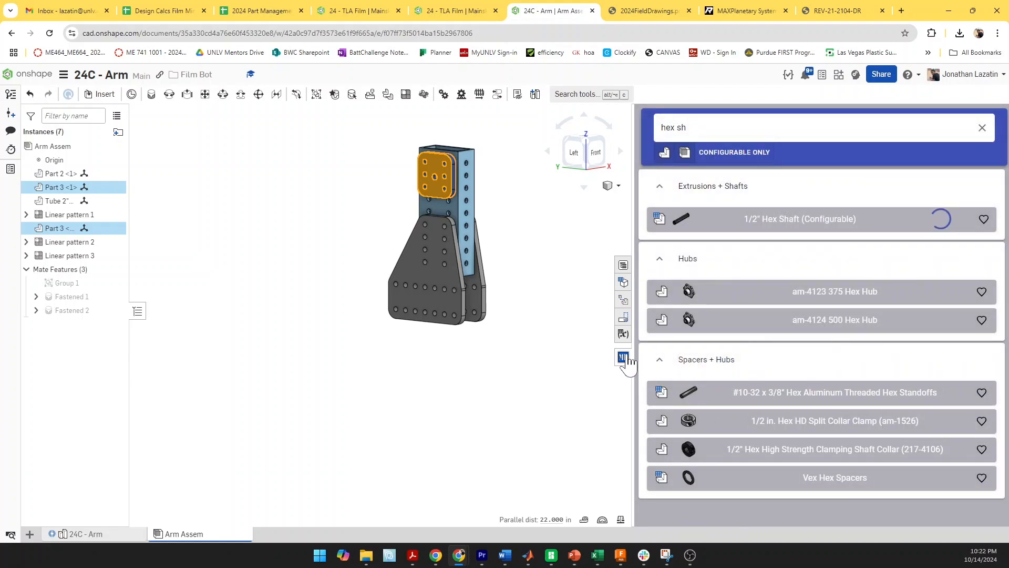
left_click(620, 391)
Fasten the hex shaft's end to the center hole of the original tube's pivot plate so it spans to the other tube
scroll(605, 397, "up", 5)
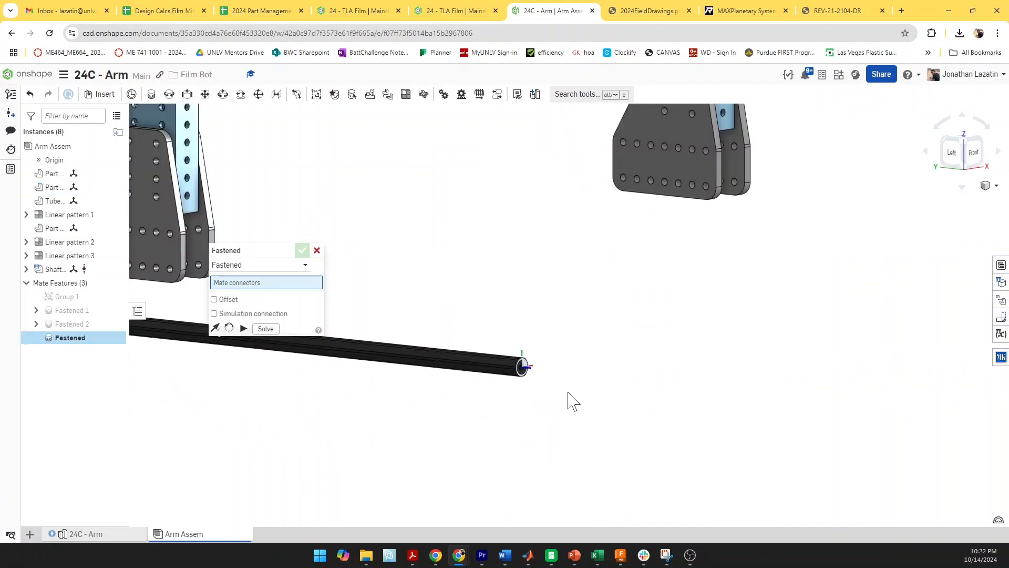
left_click(525, 369)
scroll(541, 350, "down", 5)
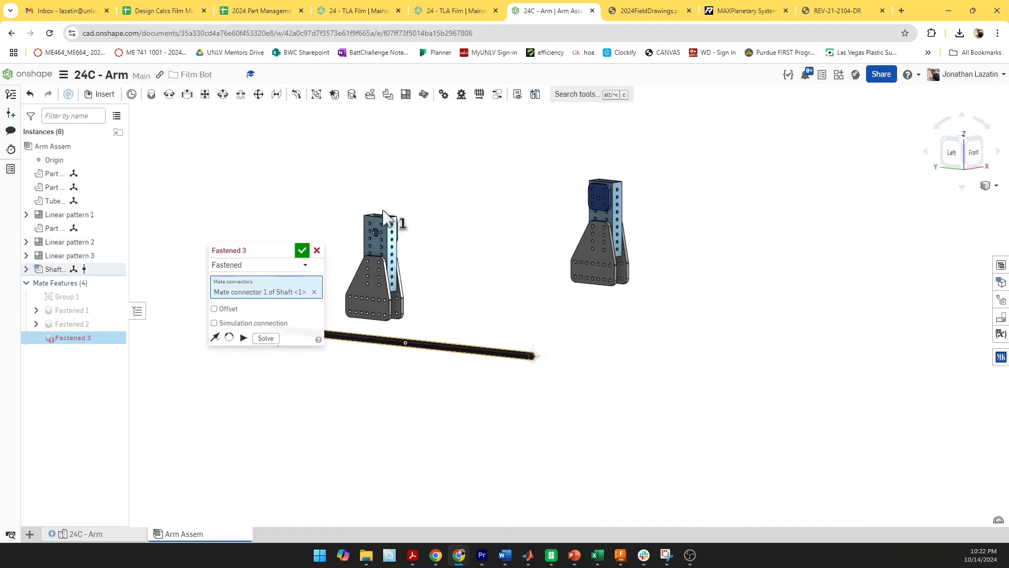
scroll(384, 212, "up", 4)
right_click_drag(428, 237, 247, 236)
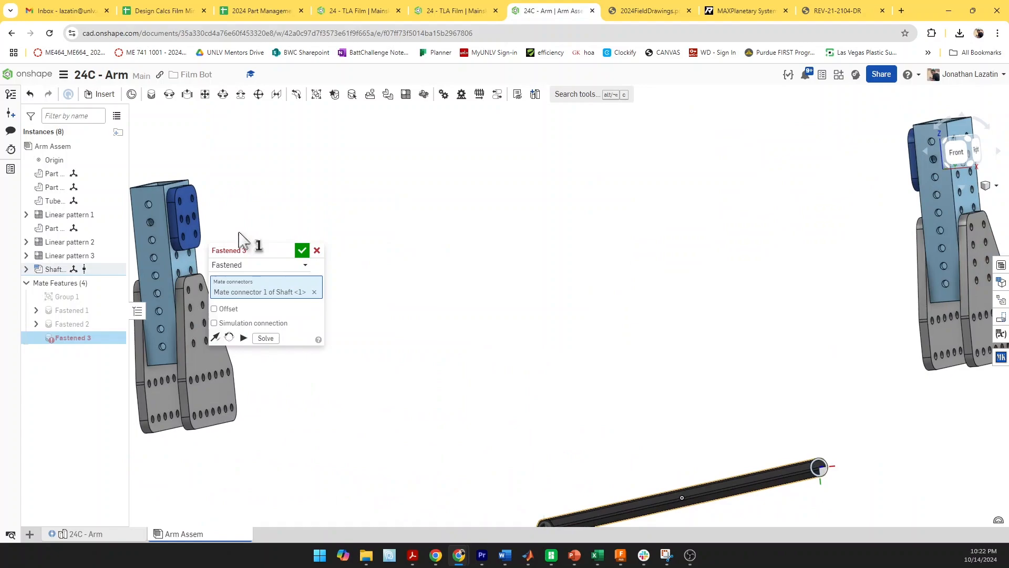
left_click(190, 221)
scroll(202, 235, "down", 2)
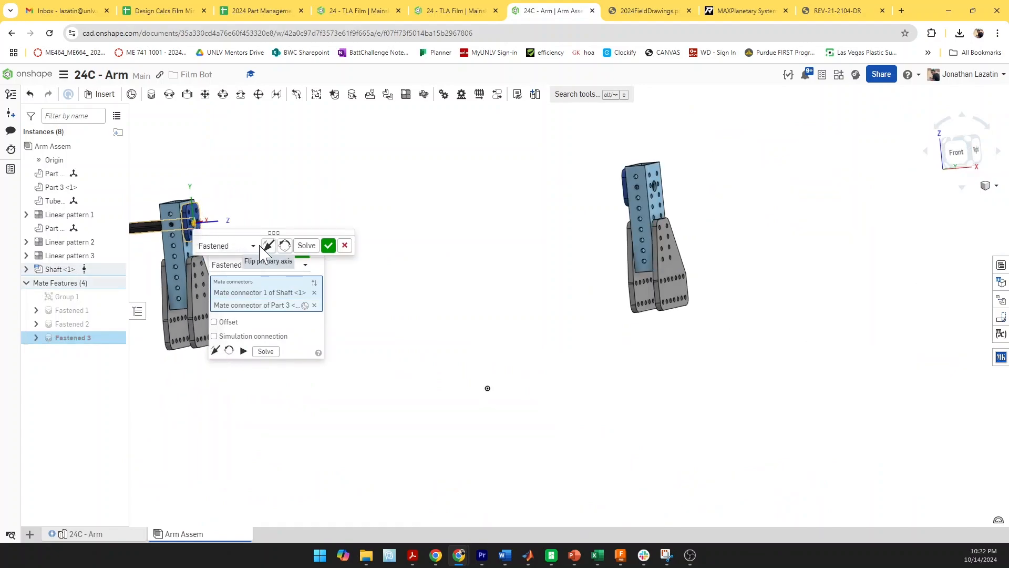
left_click(328, 245)
scroll(346, 269, "down", 2)
right_click_drag(343, 269, 365, 275)
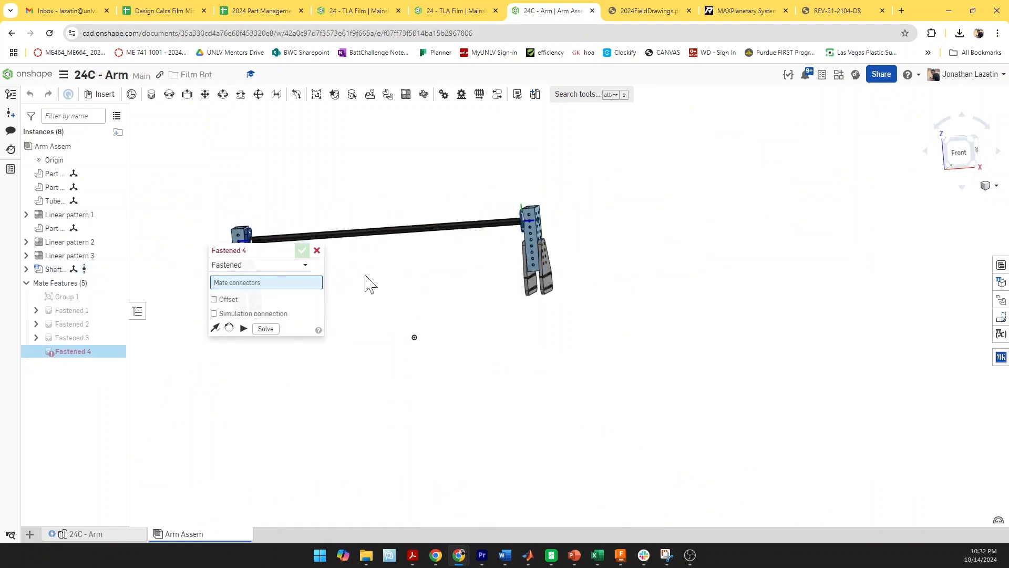
left_click(316, 250)
right_click_drag(316, 263, 348, 271)
scroll(313, 268, "down", 1)
middle_click_drag(314, 268, 468, 289)
scroll(424, 283, "up", 3)
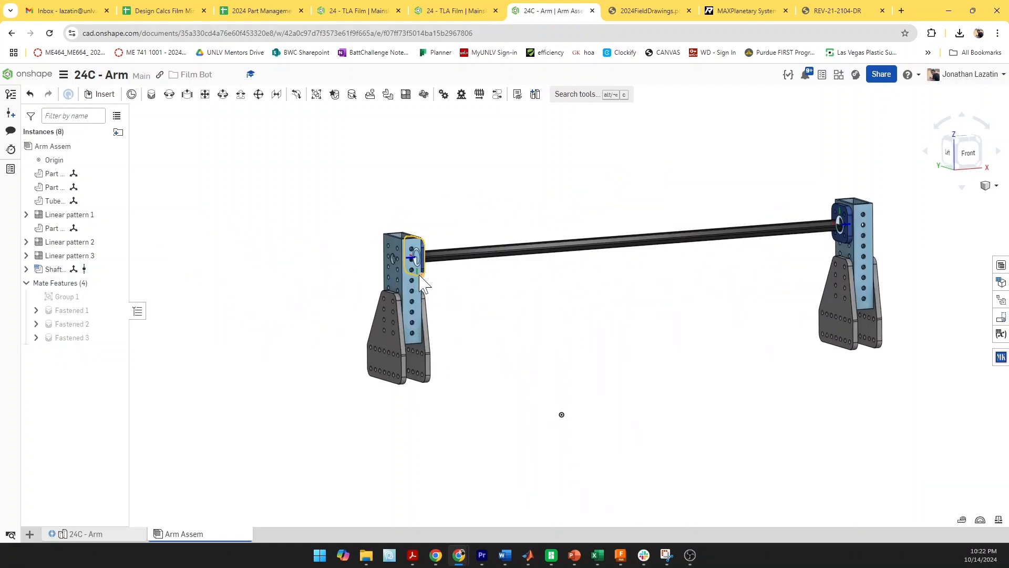
In the 24C - Arm part studio, rename the Tube 2"x1"x5" part as Arm Tube
left_click(104, 533)
scroll(431, 343, "up", 3)
scroll(433, 342, "down", 6)
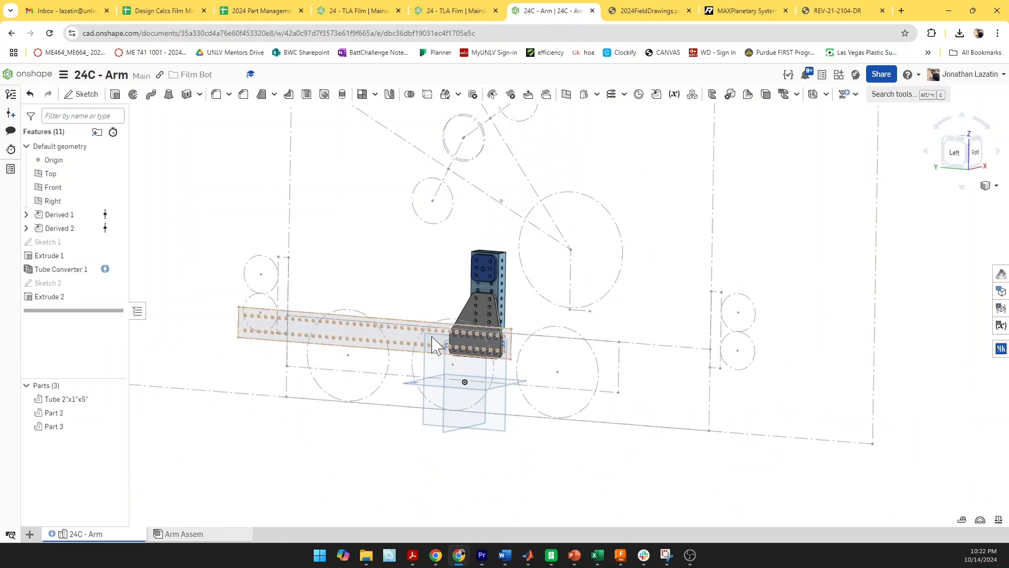
middle_click_drag(304, 313, 423, 330)
right_click(62, 399)
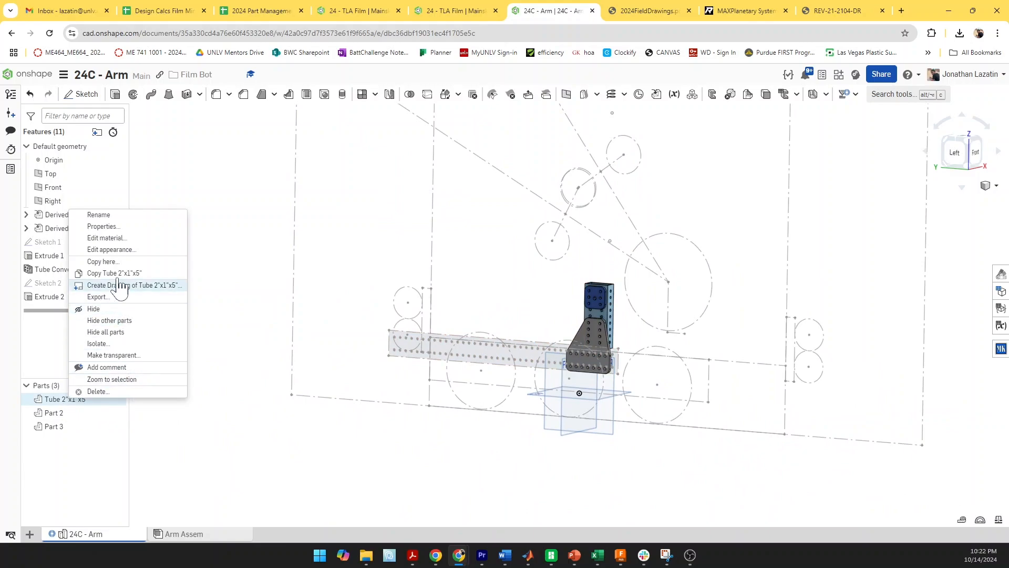
left_click(111, 218)
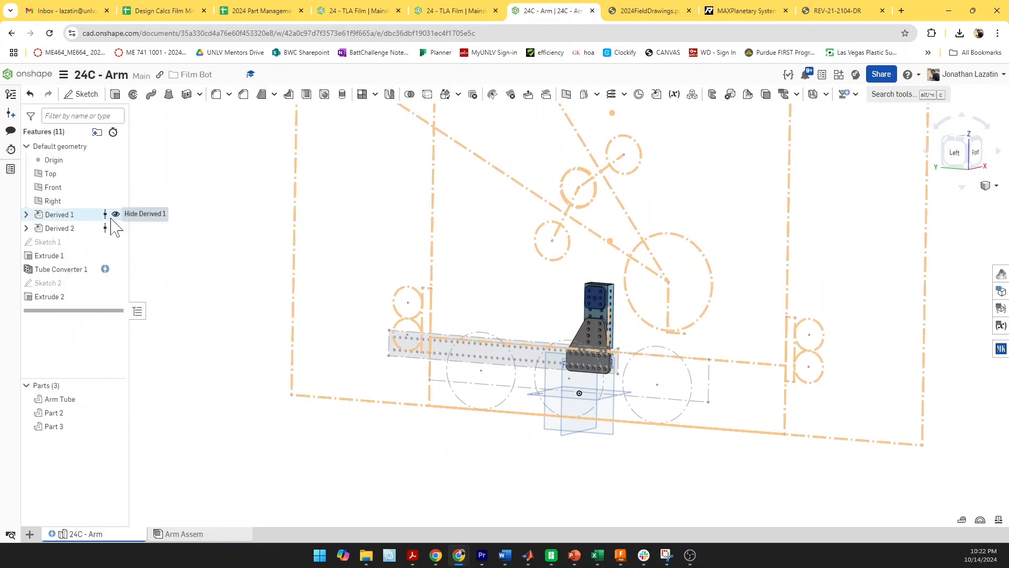
Rename Part 2, the gusset plate, as Arm Gusset
right_click(58, 414)
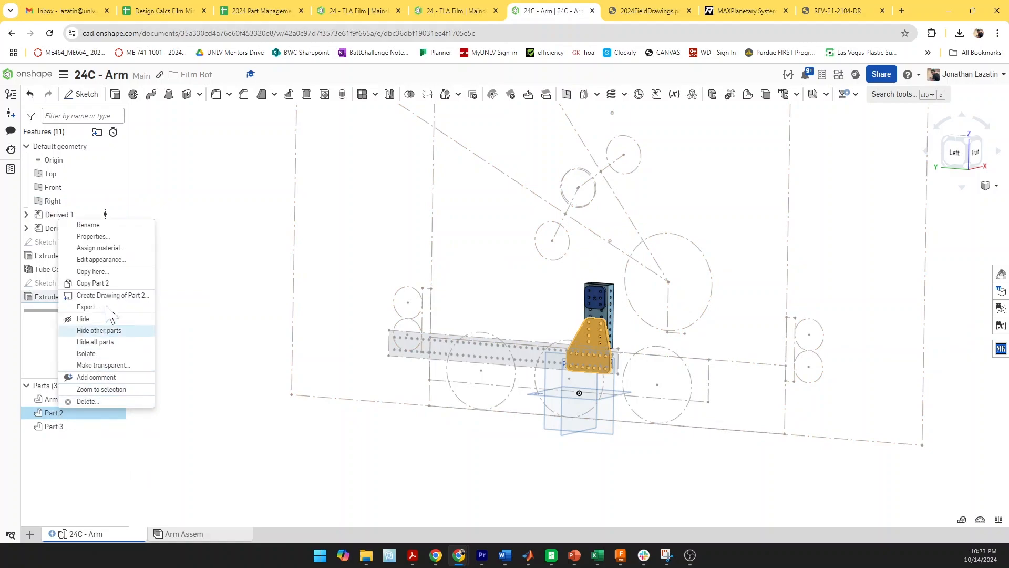
left_click(108, 225)
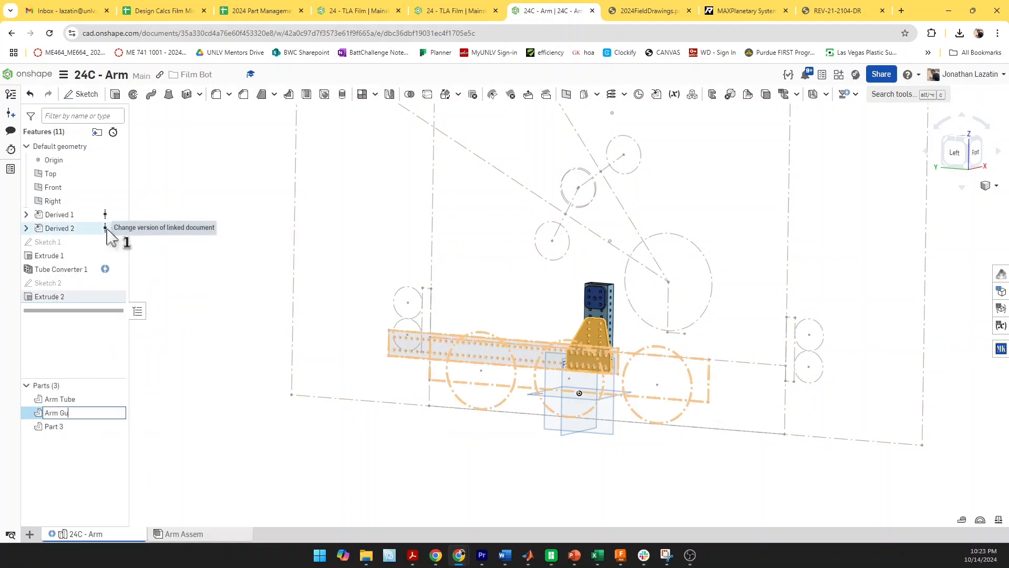
type("Arm Gusset")
key("Return")
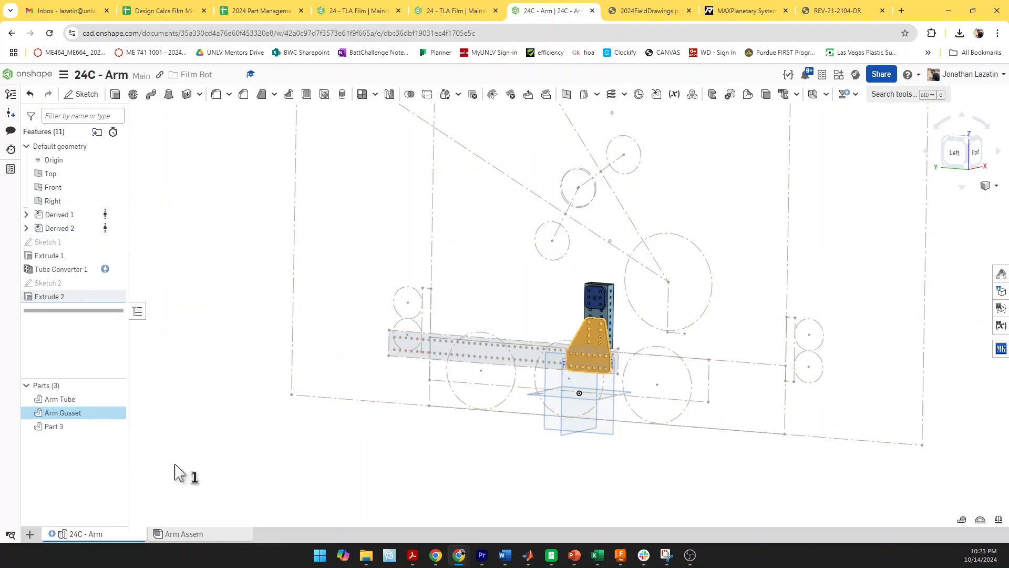
Rename Part 3, the small pivot plate, as the Arm Shaft Centering plate
left_click(89, 442)
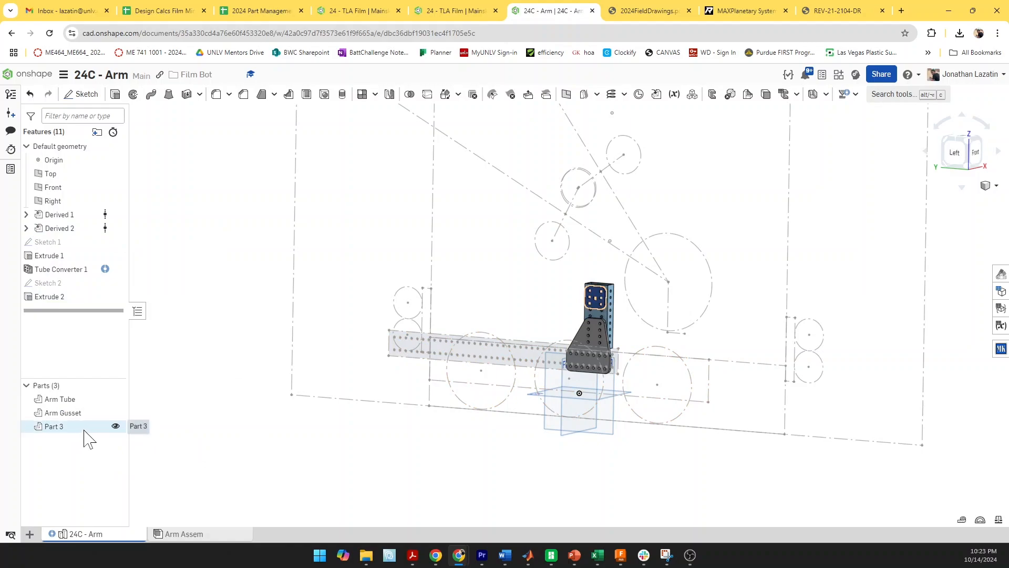
right_click(83, 429)
left_click(140, 243)
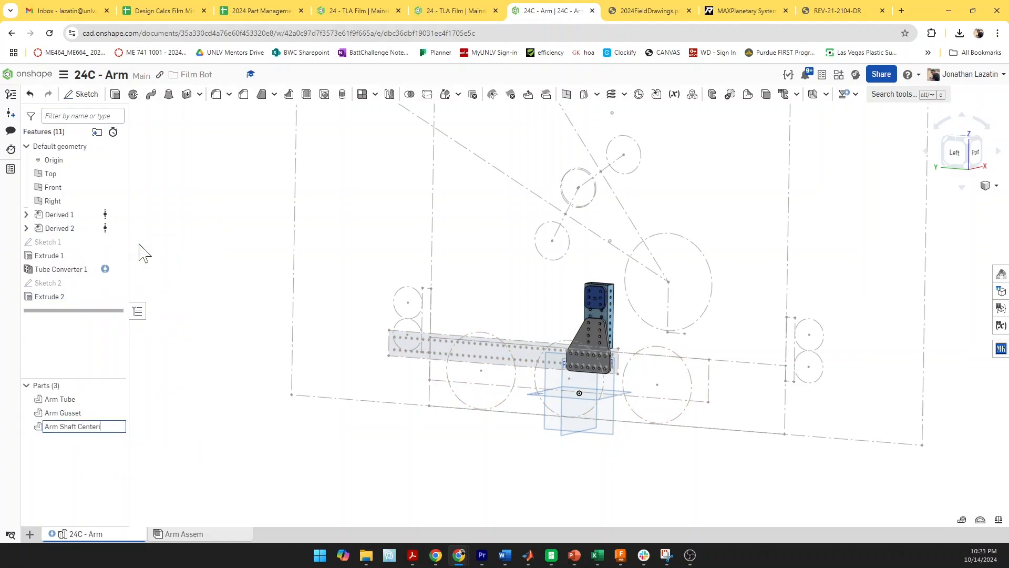
key("Return")
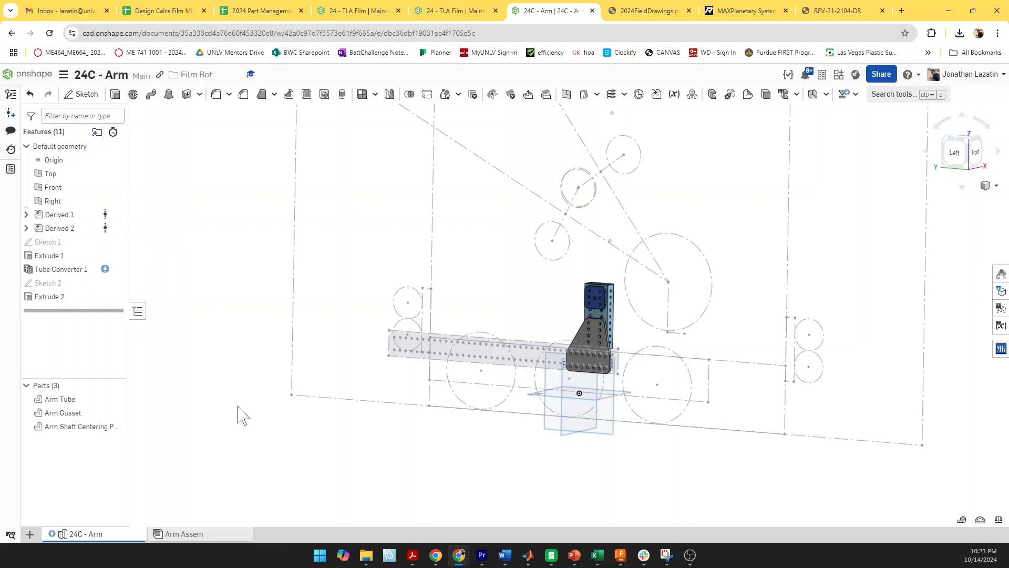
scroll(262, 423, "up", 3)
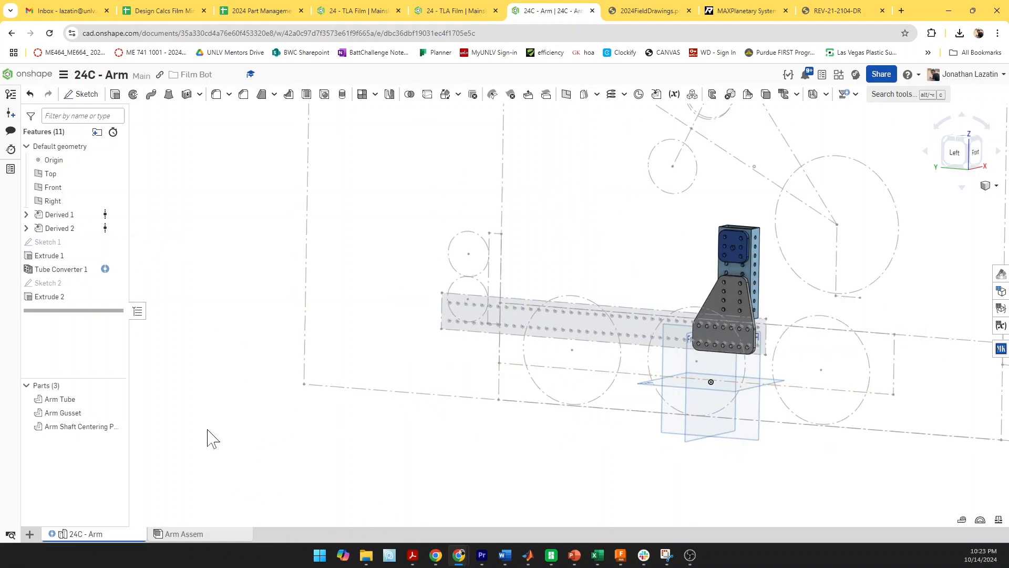
scroll(257, 486, "down", 3)
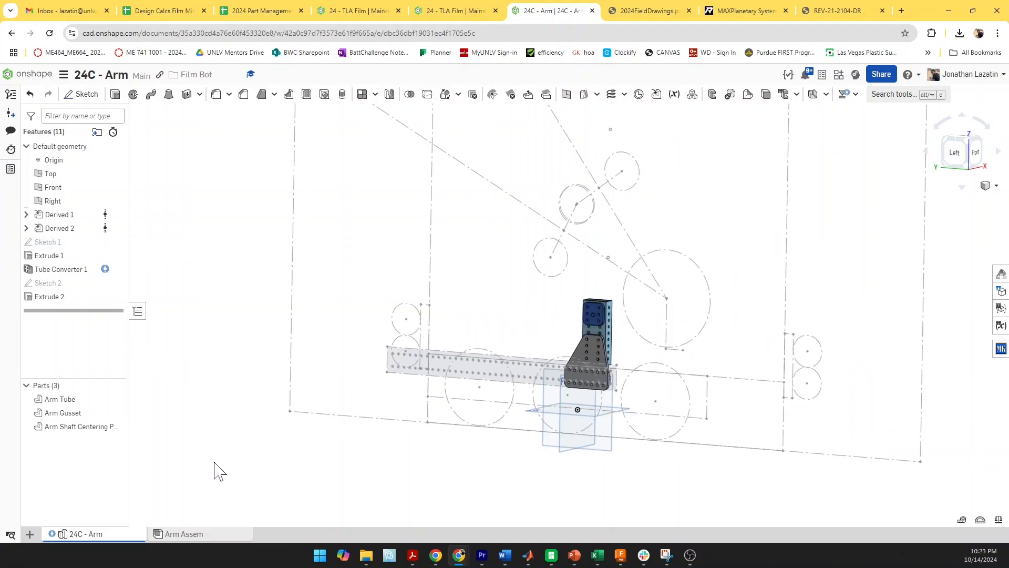
Create version V1 of the 24C - Arm document from Main
right_click_drag(214, 470, 181, 467)
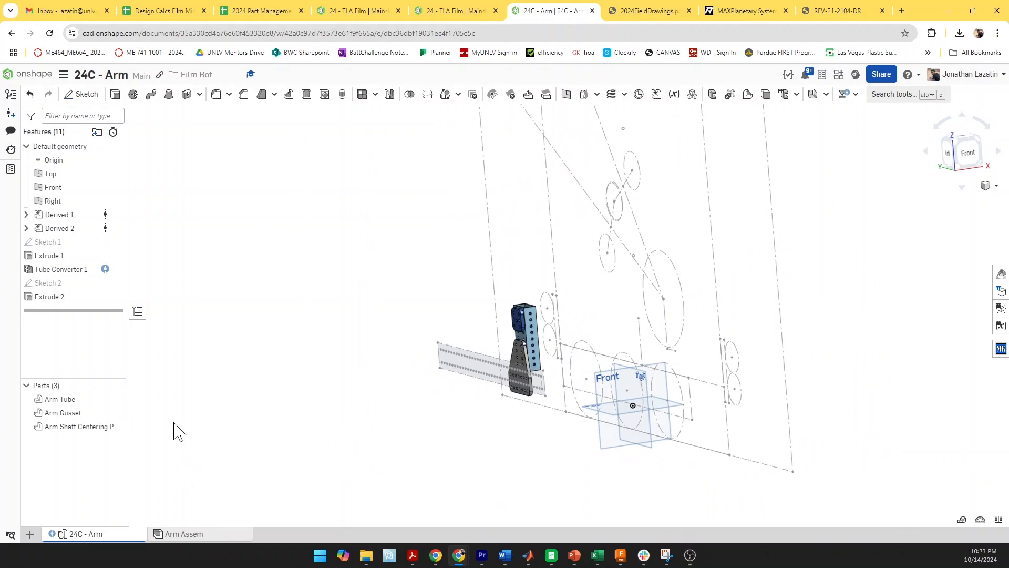
left_click(10, 112)
left_click(566, 233)
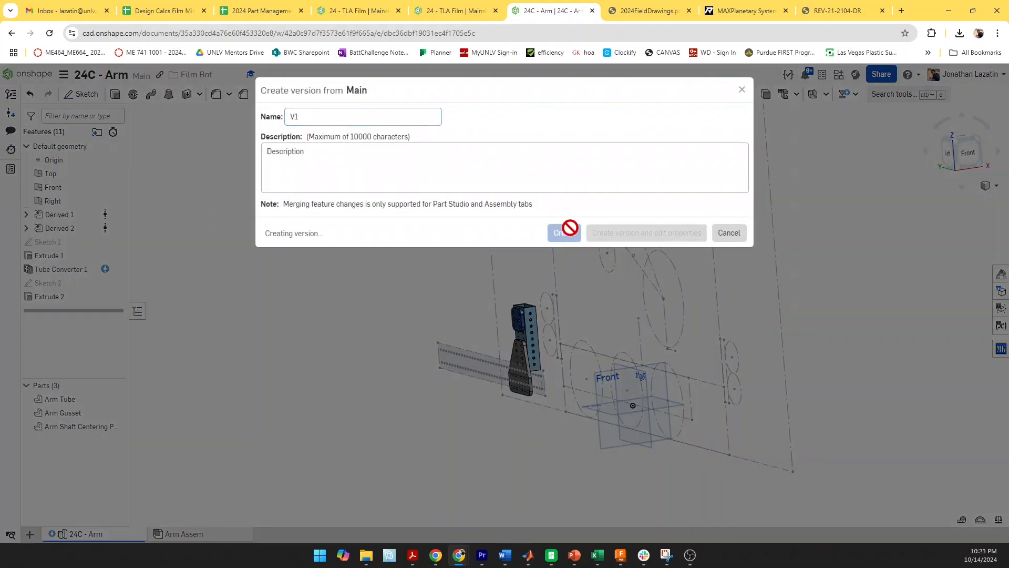
In the Top Level Assembly of 24 - TLA Film, start inserting from other documents and browse the owned folders to Film Bot
left_click(463, 11)
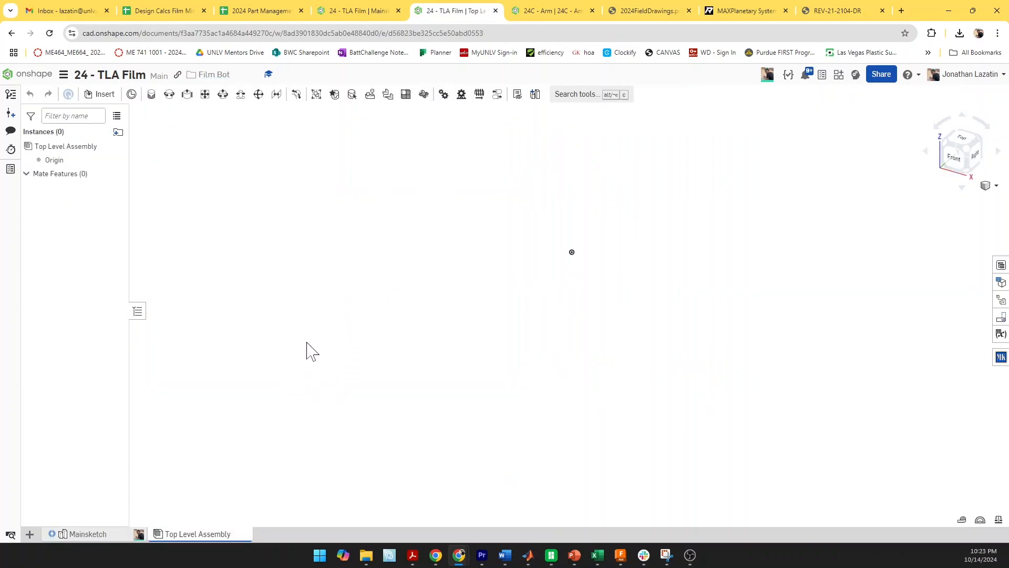
left_click(101, 94)
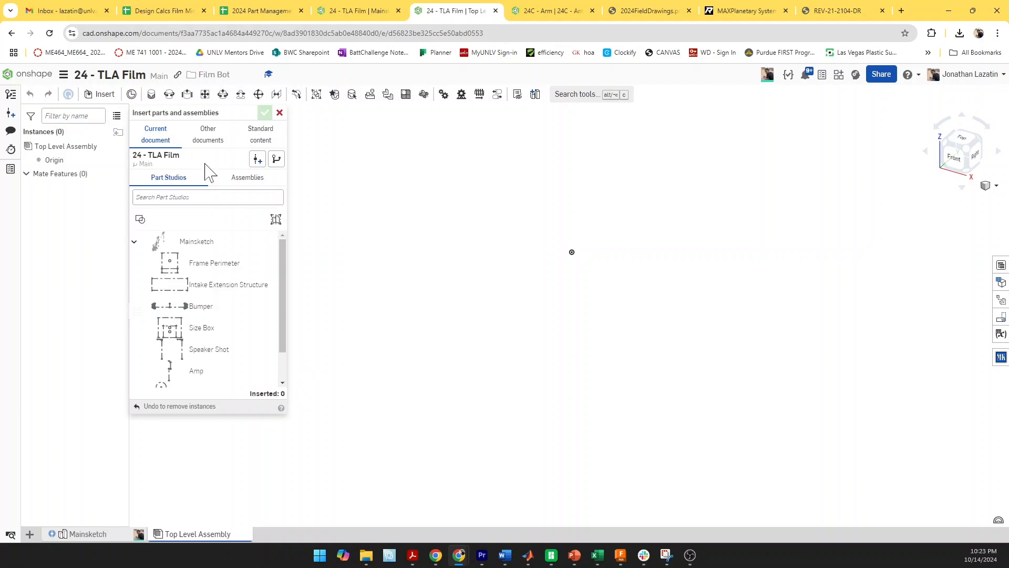
left_click(208, 141)
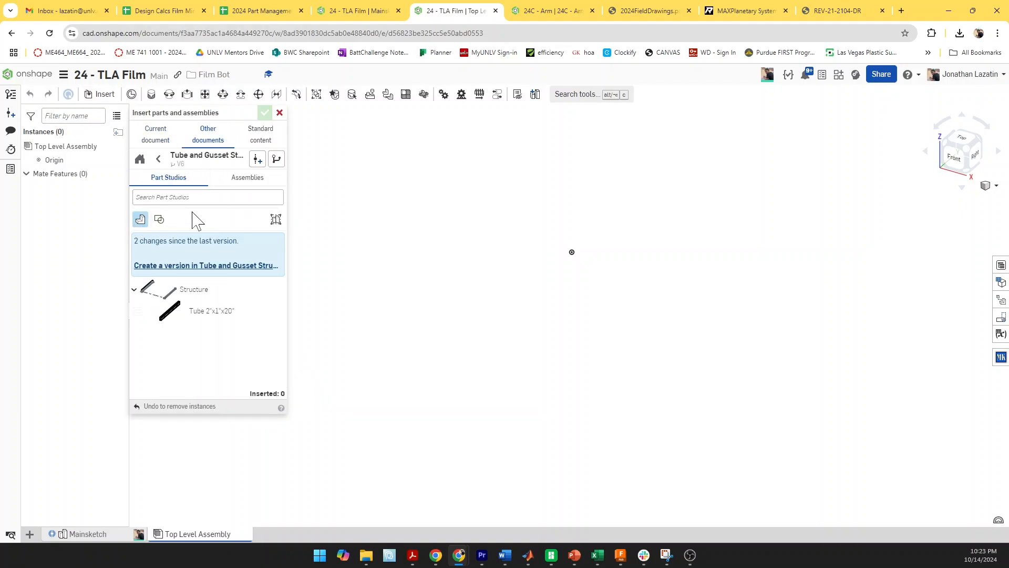
left_click(141, 159)
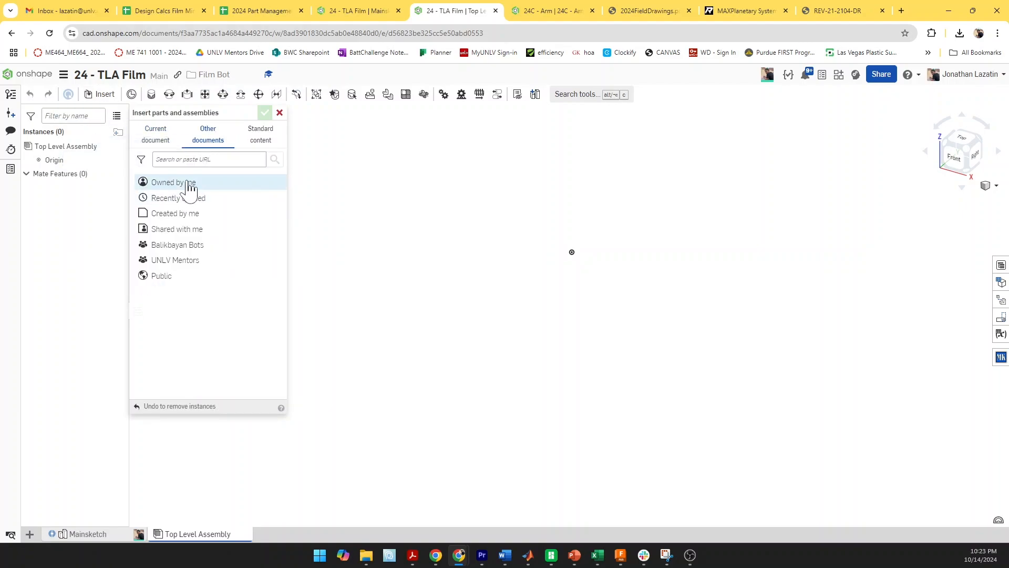
left_click(187, 183)
left_click(215, 231)
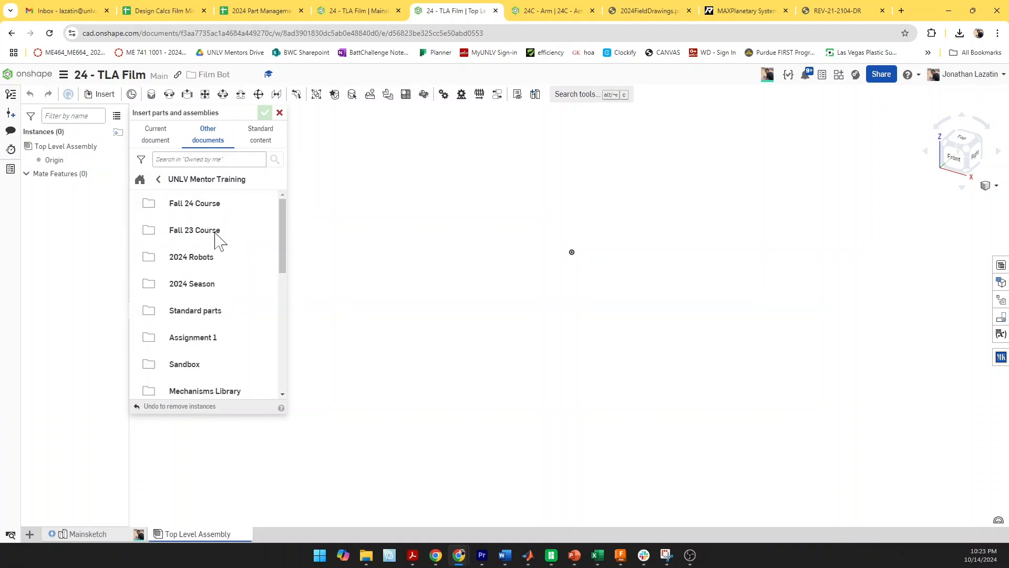
left_click(203, 209)
left_click(240, 210)
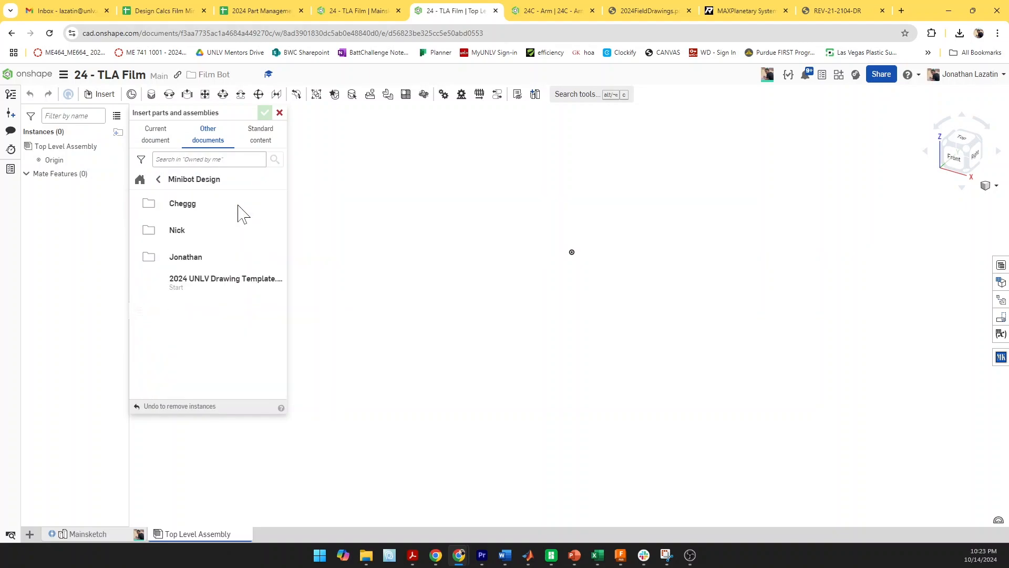
left_click(215, 263)
left_click(211, 205)
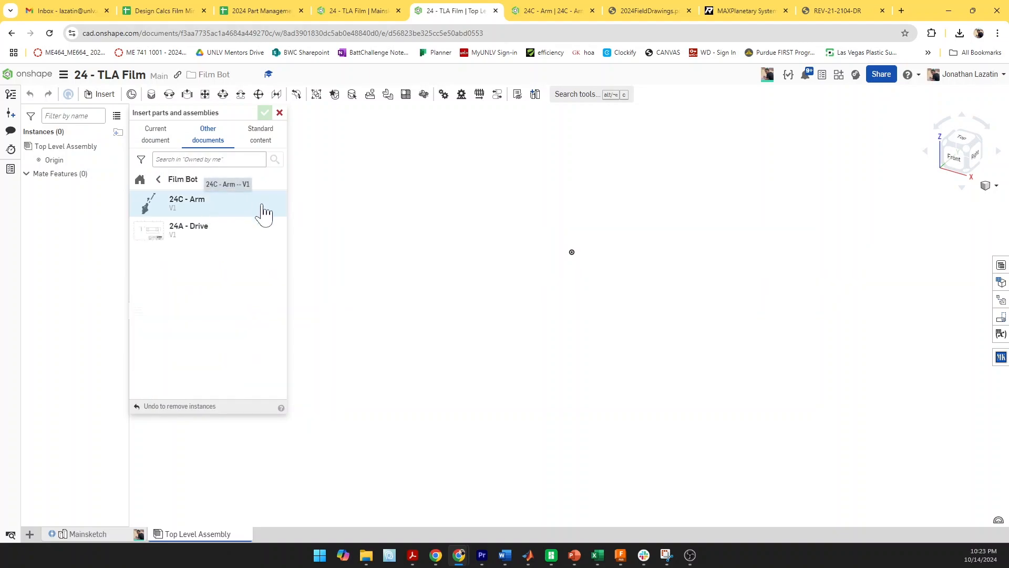
Insert the Drive Assem assembly from 24A - Drive and fix it in place
left_click(189, 232)
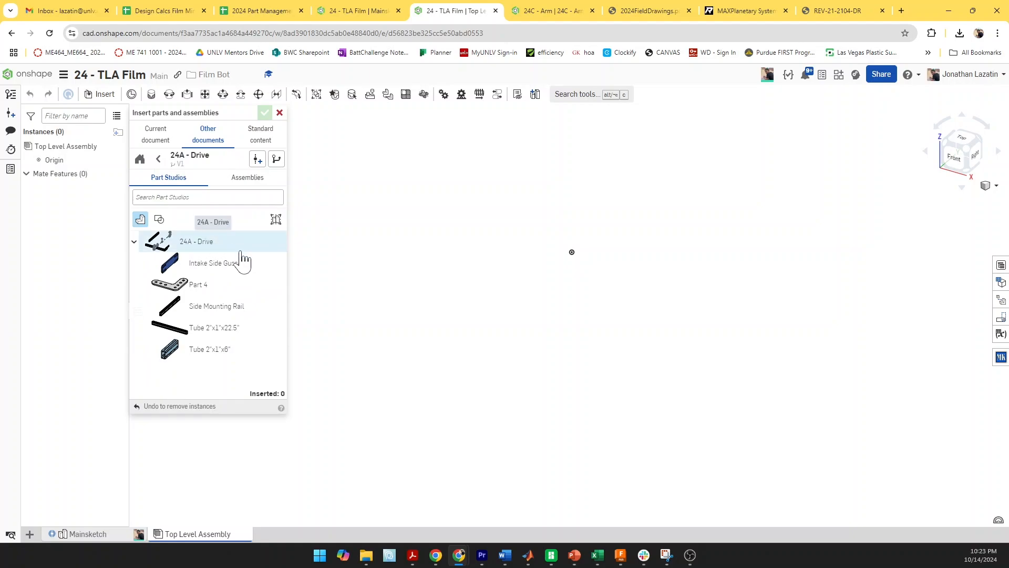
left_click(247, 177)
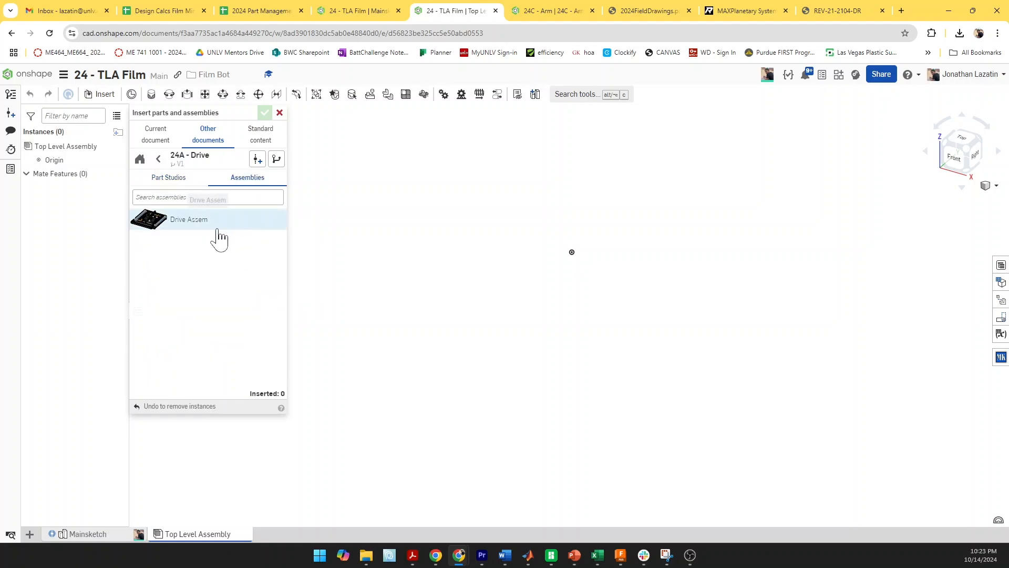
left_click(216, 224)
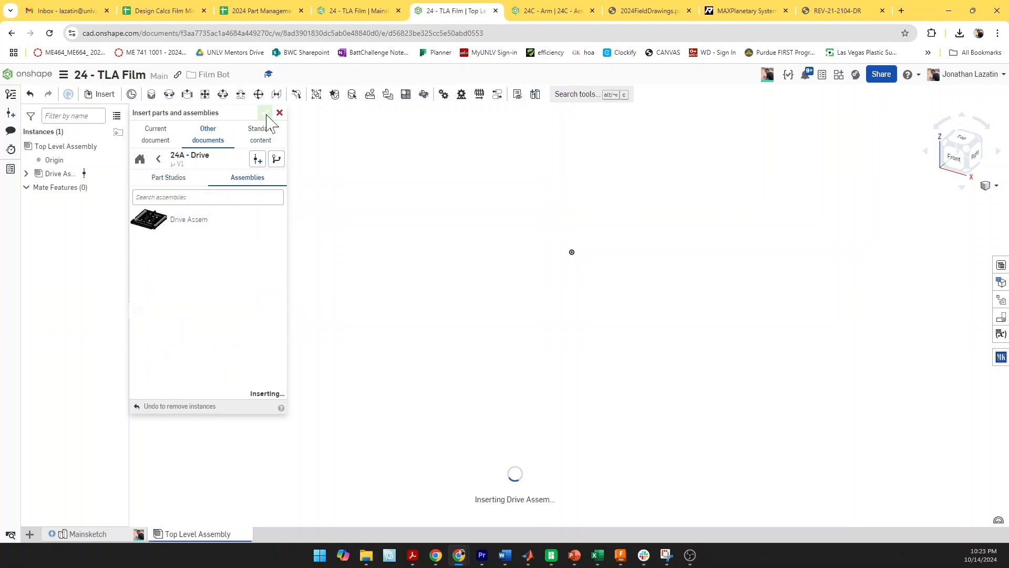
left_click(264, 113)
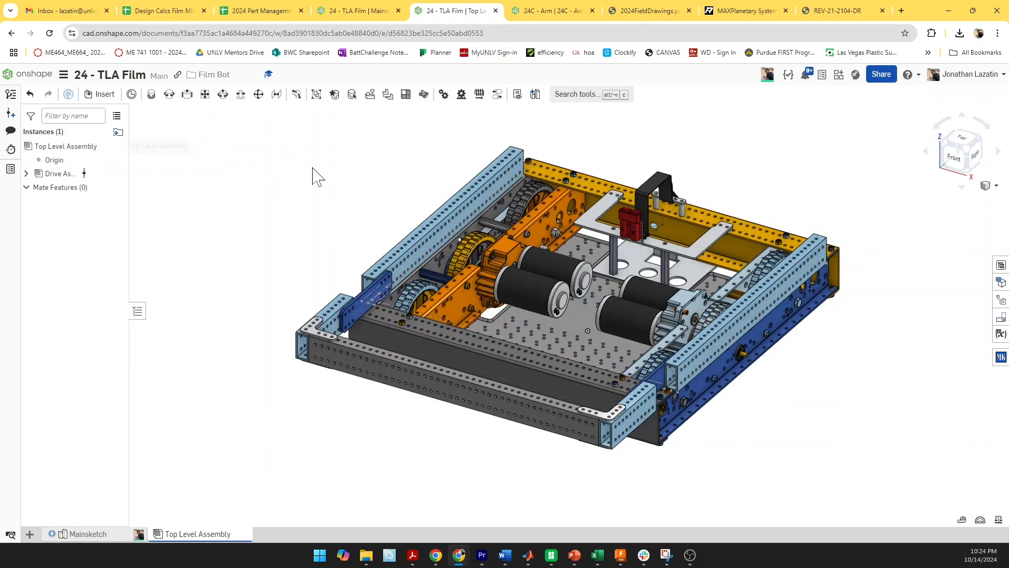
right_click(581, 341)
left_click(612, 152)
Insert the Arm Assem assembly from version V1 of 24C - Arm into the Top Level Assembly
left_click(105, 96)
left_click(251, 154)
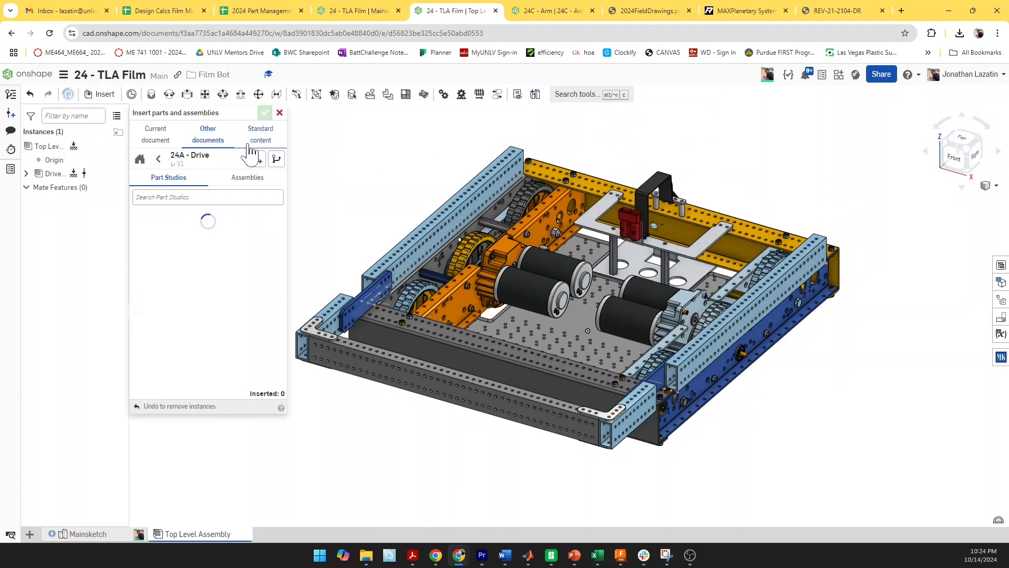
left_click(158, 159)
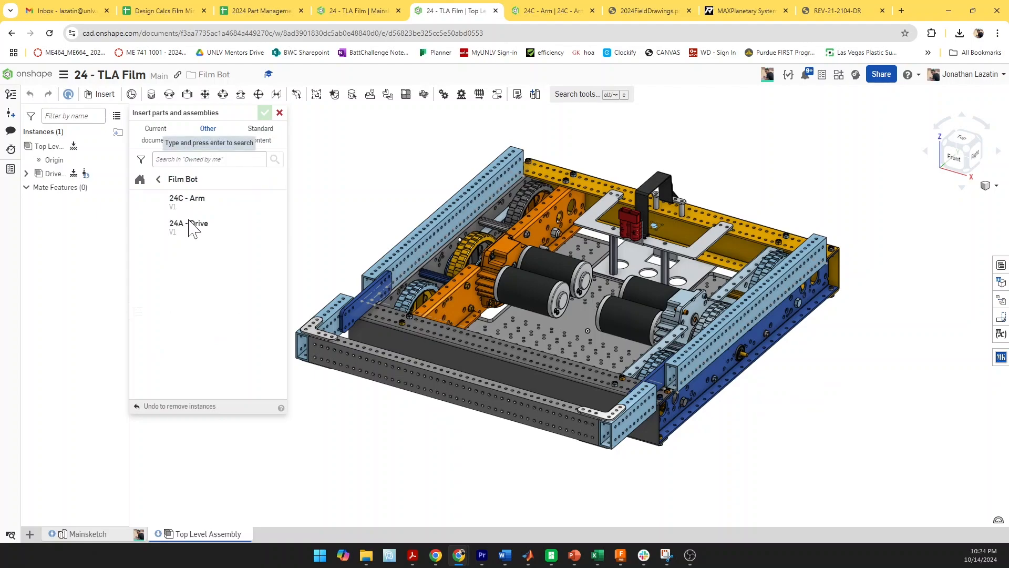
left_click(190, 198)
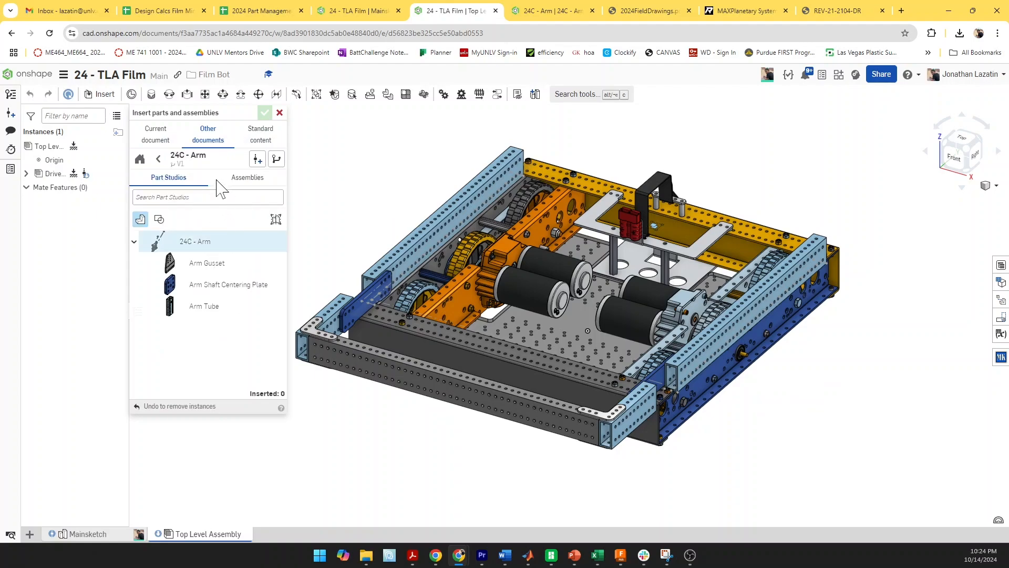
left_click(233, 178)
left_click(223, 223)
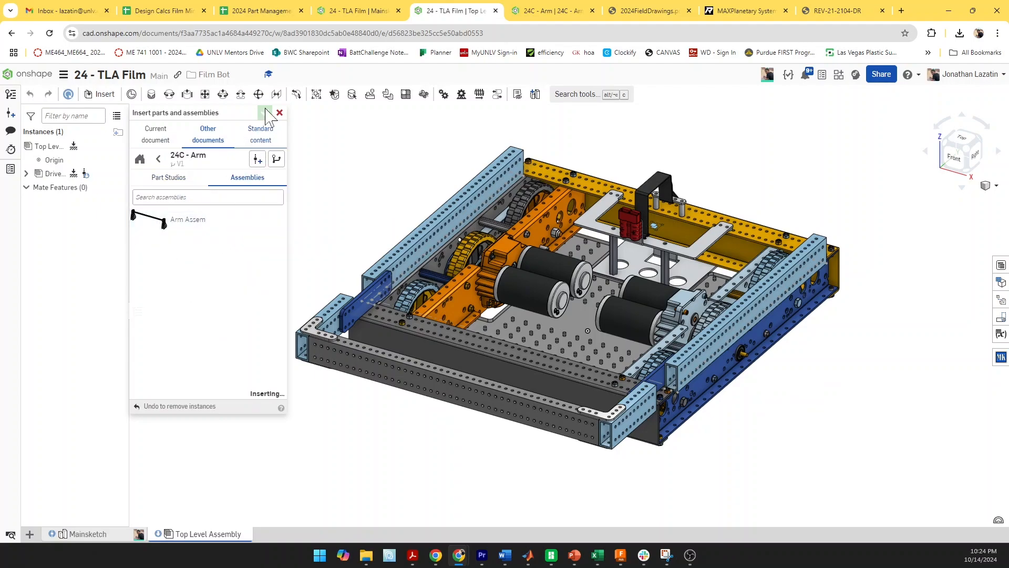
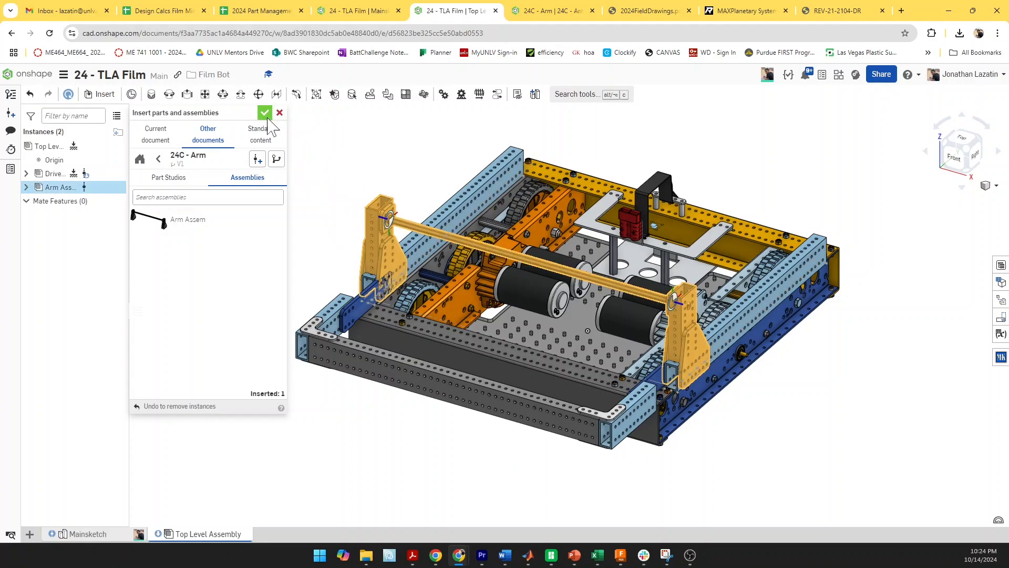
left_click(264, 114)
Examine where the arm gusset overlaps the blue intake side gusset on the drive frame, and view the Mainsketch
scroll(358, 249, "up", 6)
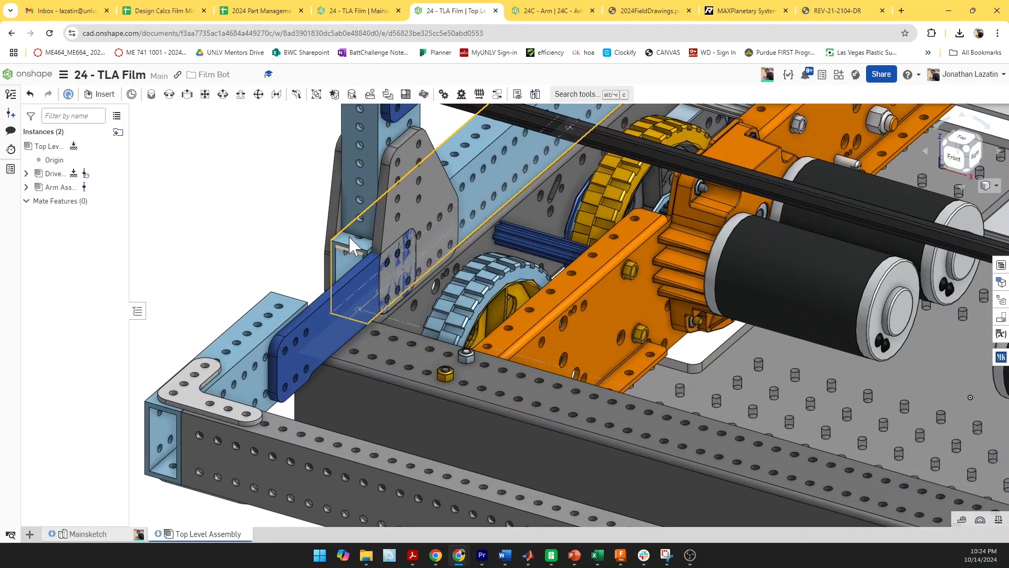
right_click_drag(349, 237, 383, 235)
scroll(410, 235, "down", 2)
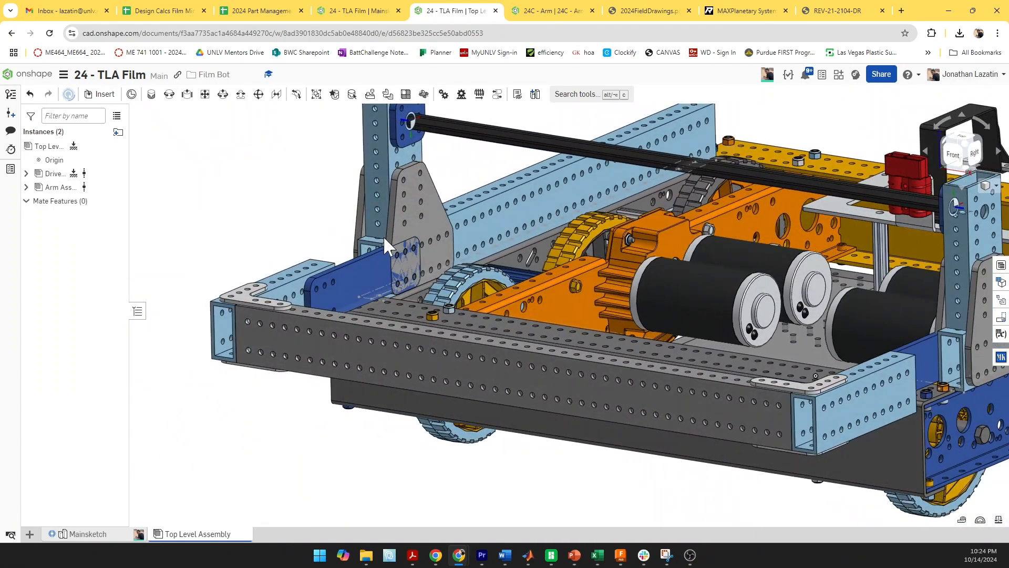
scroll(386, 233, "up", 2)
scroll(405, 232, "up", 2)
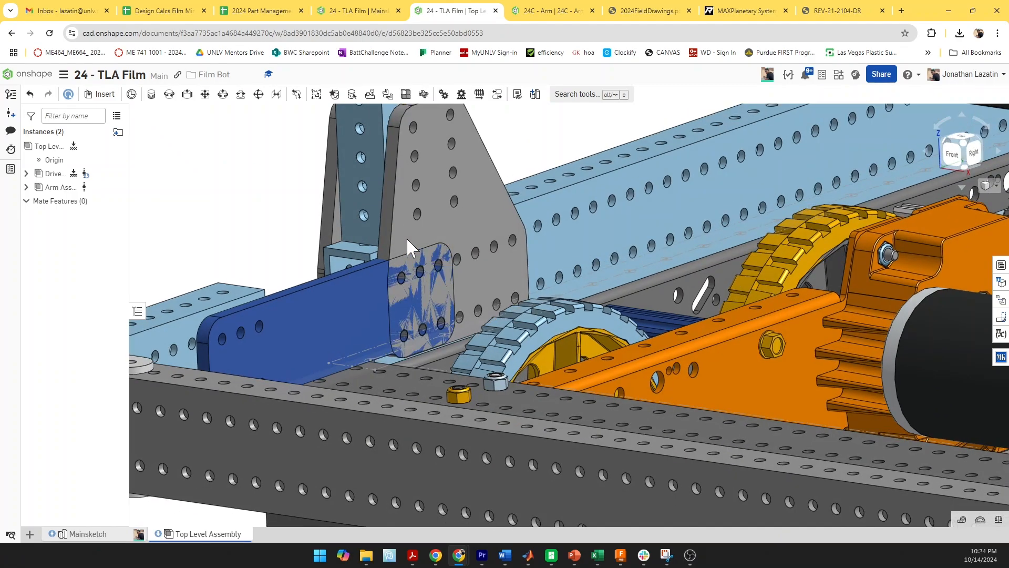
scroll(416, 236, "down", 4)
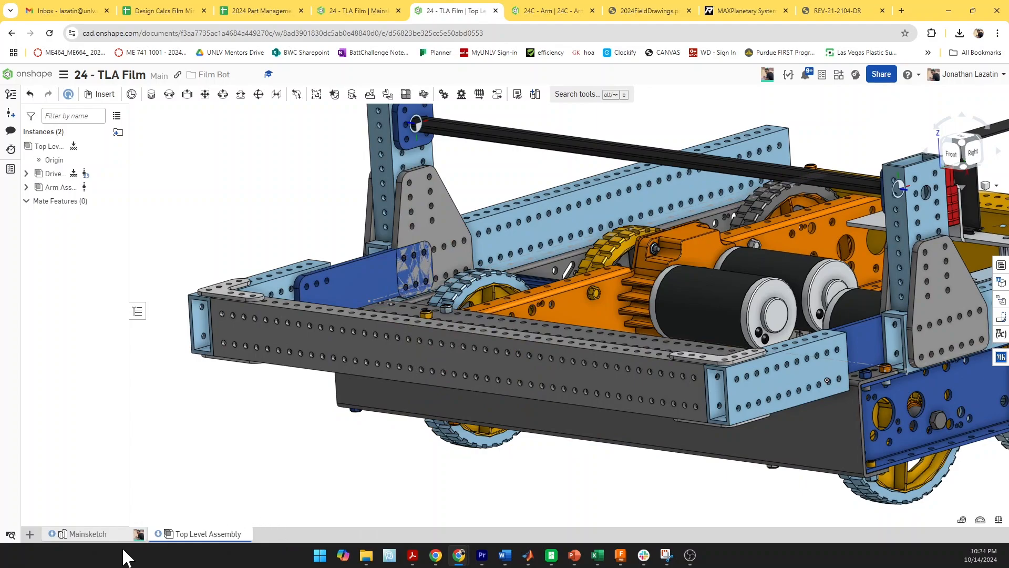
left_click(102, 535)
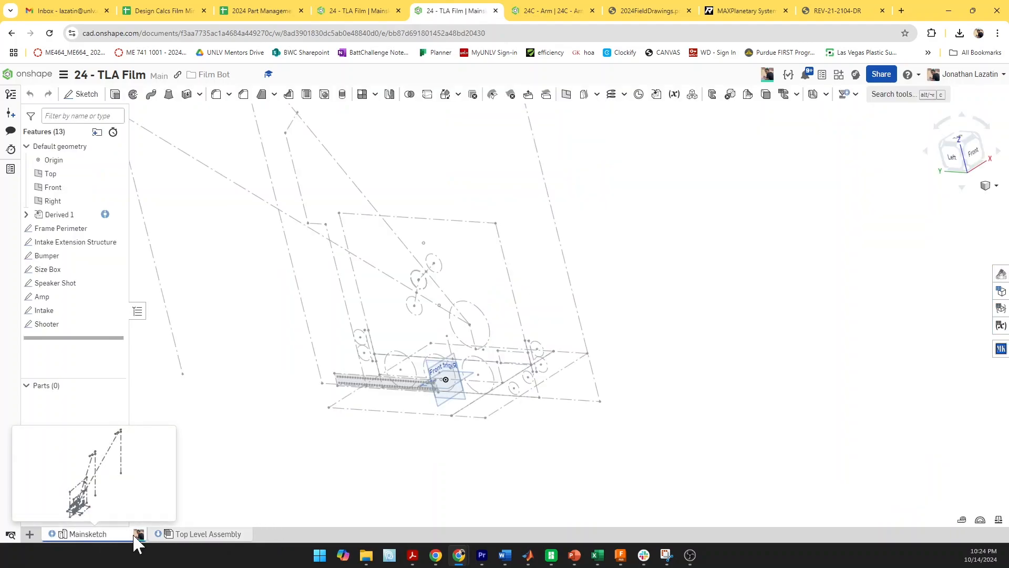
In 24C - Arm, sketch on the Arm Tube's side face a circle about 0.346 in in diameter, centered on its third-lowest hole nearest the frame's end
left_click(532, 13)
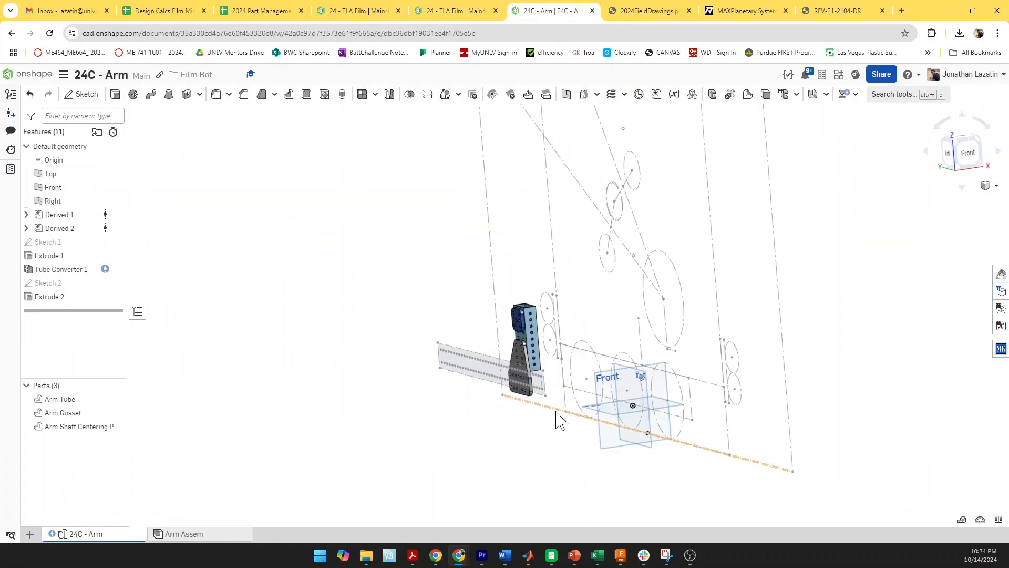
right_click_drag(560, 421, 475, 416)
scroll(500, 405, "up", 5)
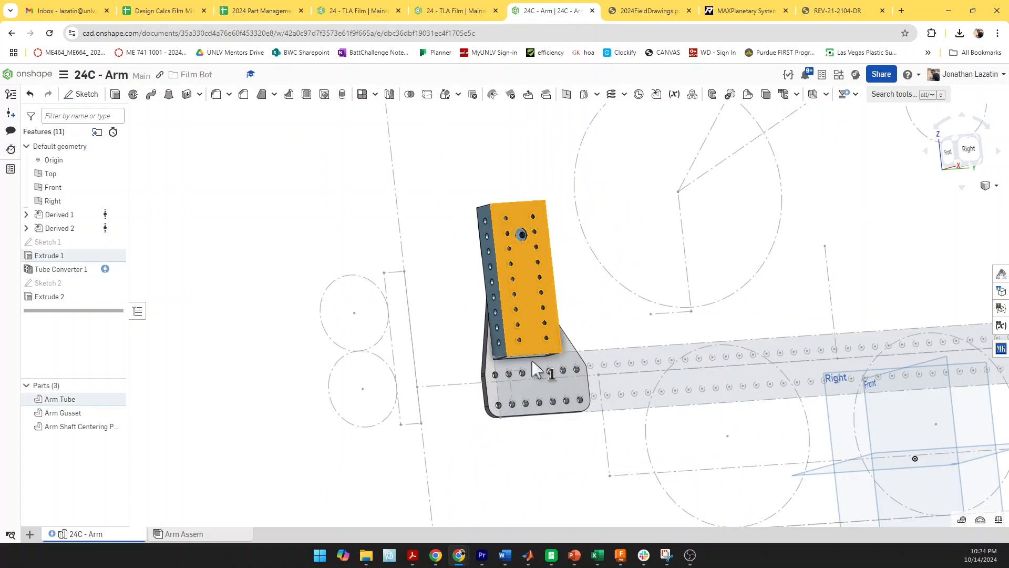
left_click(80, 94)
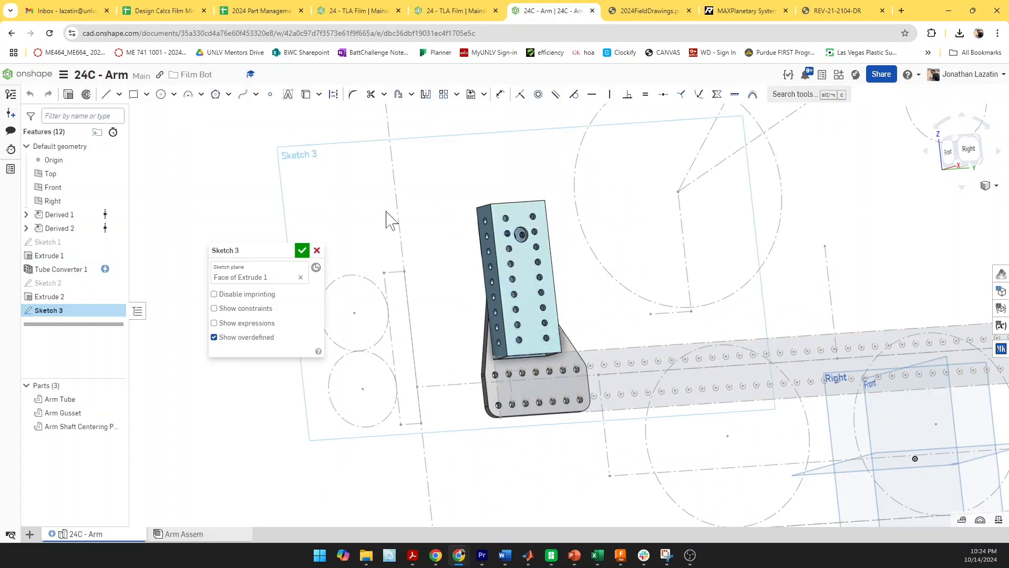
key("n")
scroll(557, 326, "up", 6)
key("c")
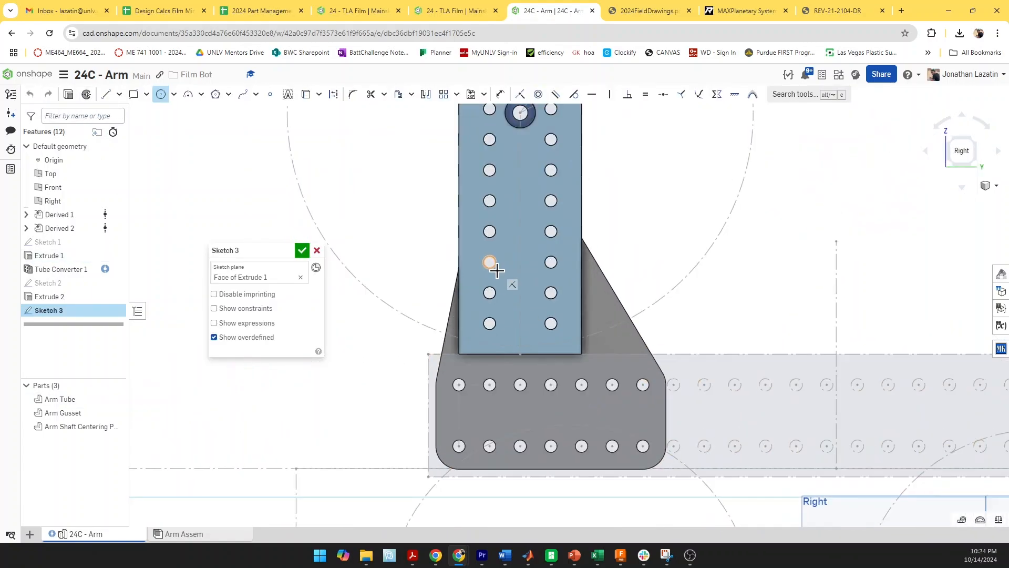
left_click(498, 270)
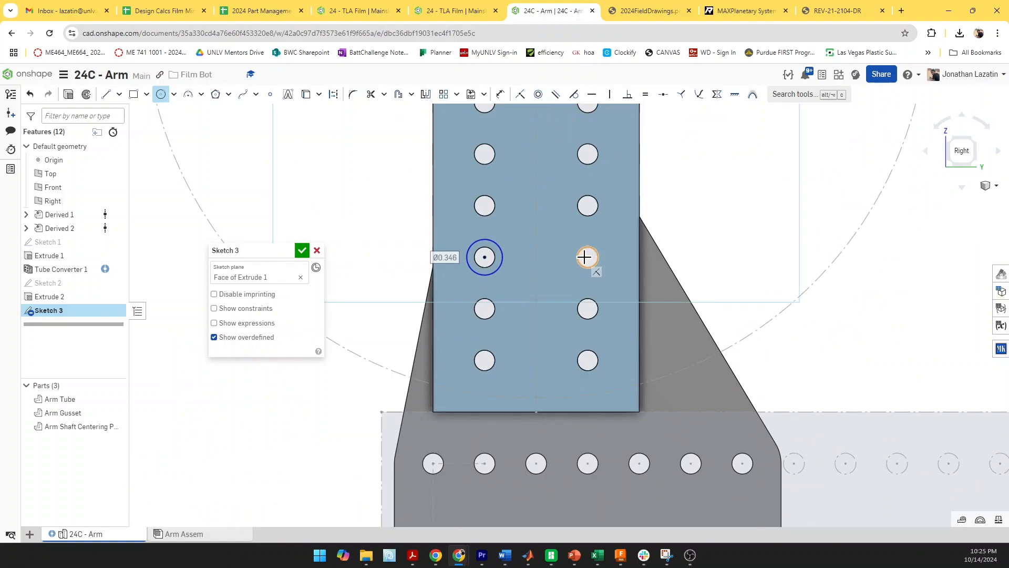
left_click(587, 257)
key("Escape")
scroll(611, 285, "down", 4)
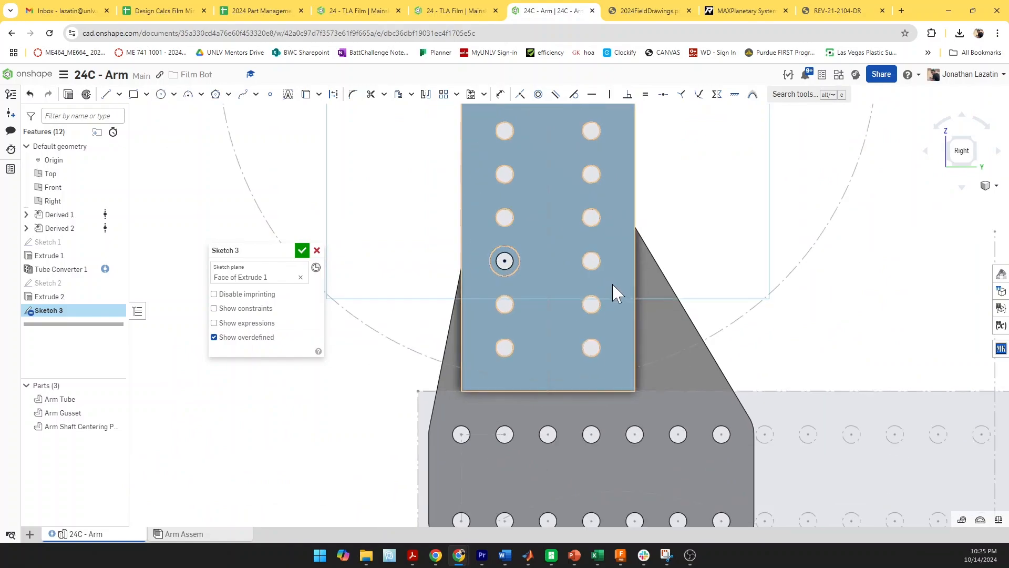
Center a circle on the fifth hole of the gusset's upper row and make the sketched circles equal to the existing hole size
key("c")
scroll(640, 363, "up", 2)
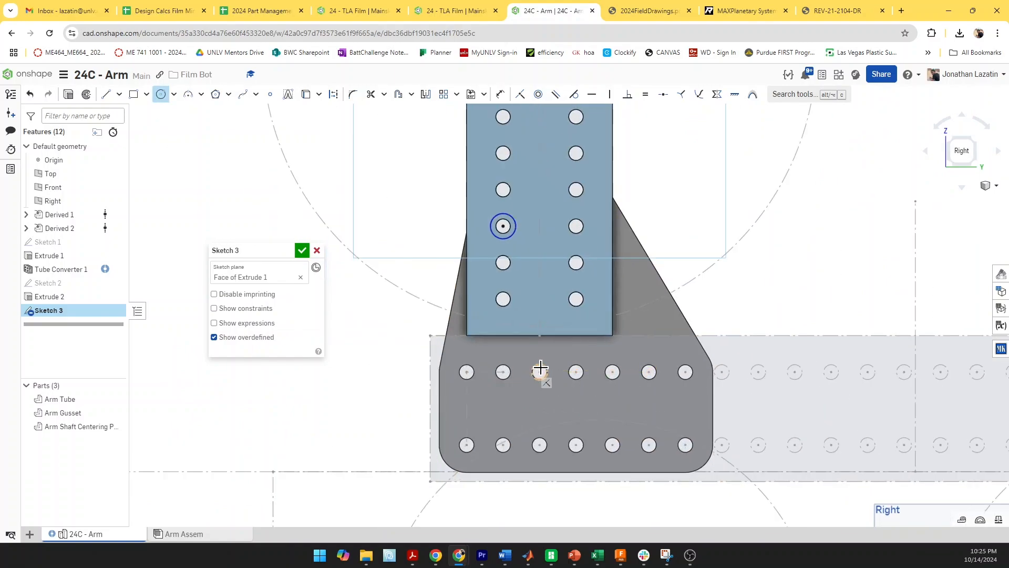
left_click(618, 383)
key("e")
left_click(613, 379)
left_click(615, 383)
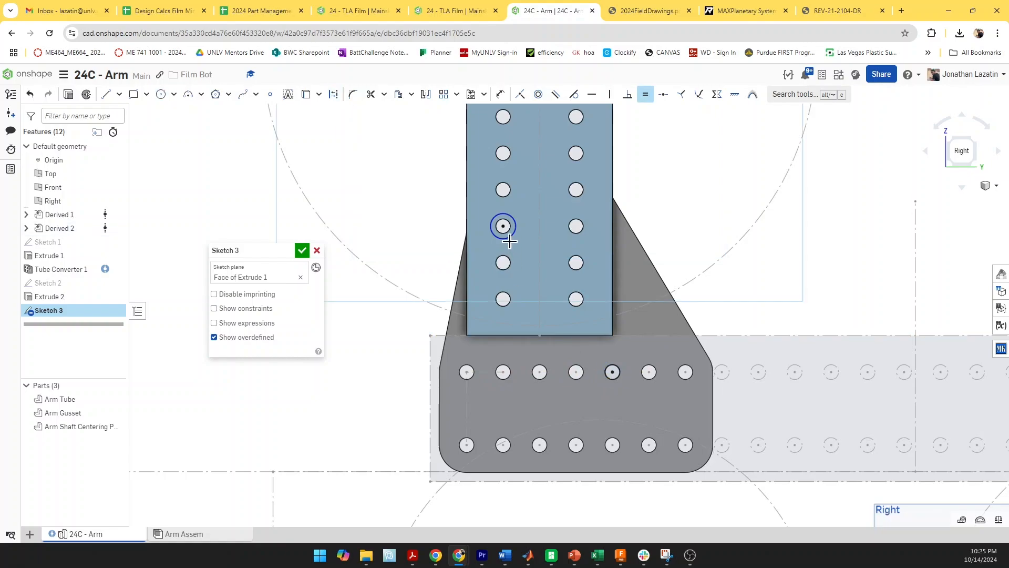
Linear-pattern the tube hole circle into two columns 1 in apart and three downward rows spaced 0.5 in
left_click(444, 94)
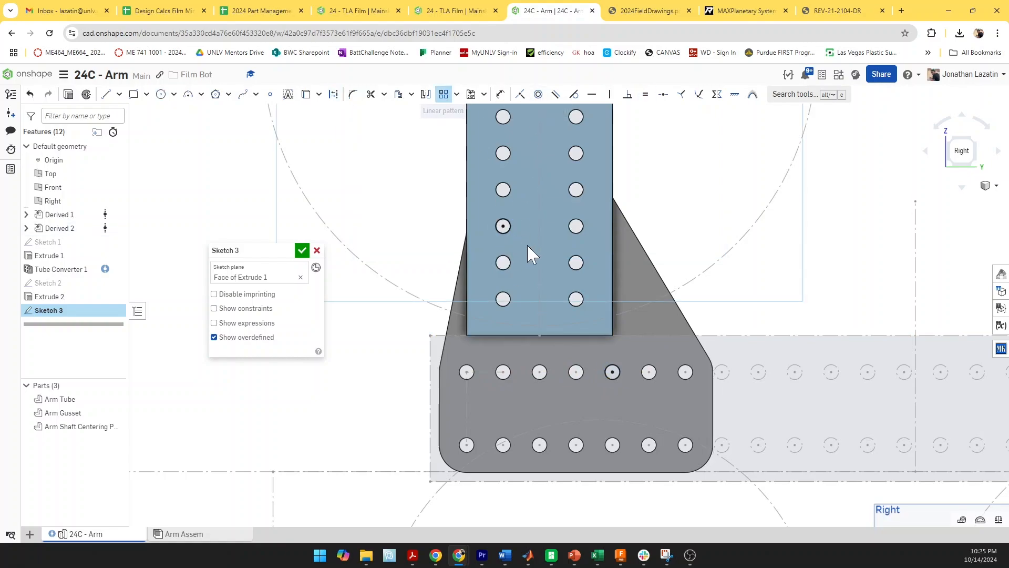
left_click(507, 230)
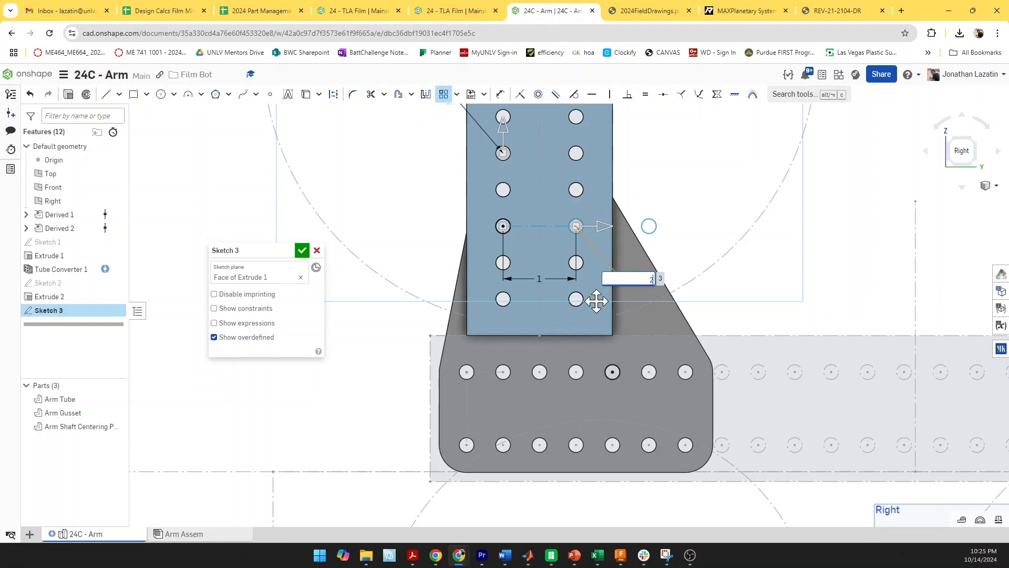
key("Return")
left_click(502, 130)
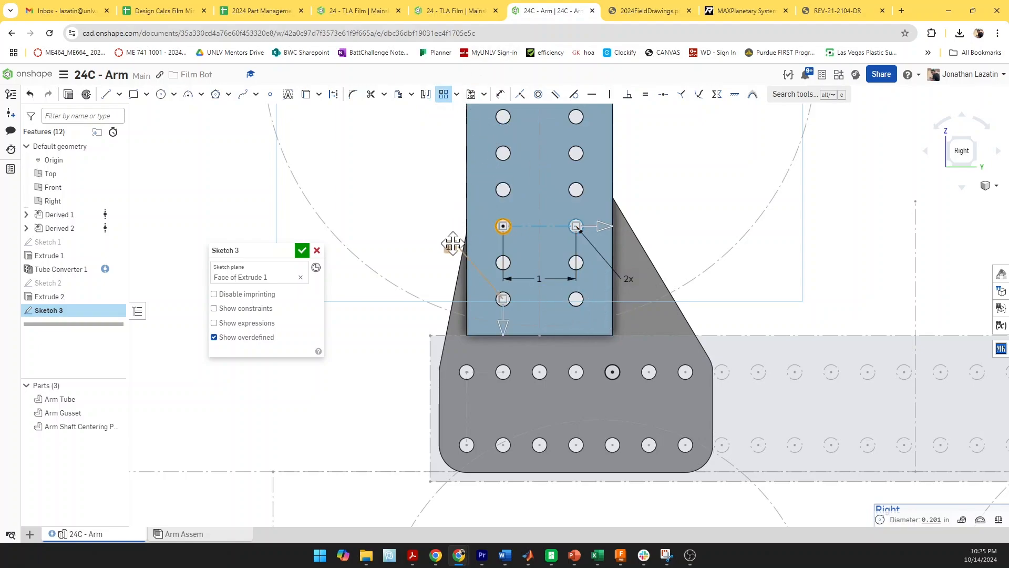
left_click(451, 245)
type("3")
key("Return")
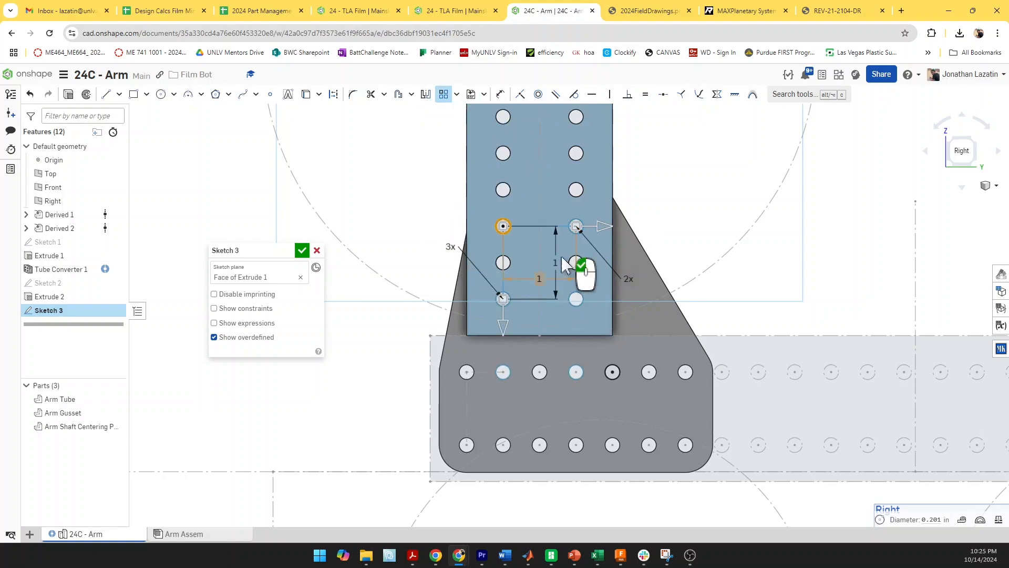
double_click(561, 261)
key("Return")
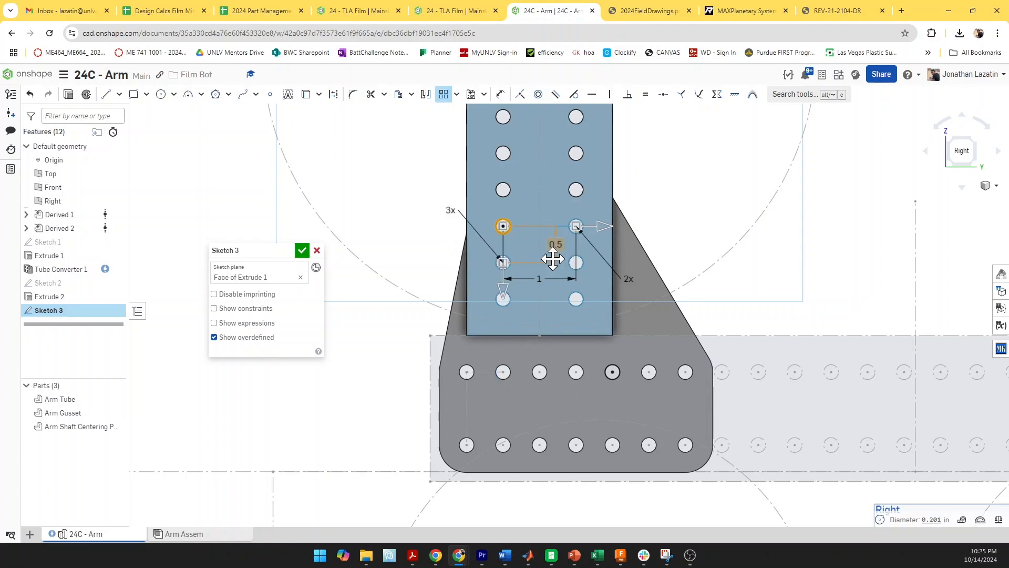
Linear-pattern the gusset hole circle into three columns spaced 0.5 in and two downward rows 1 in apart
left_click(442, 97)
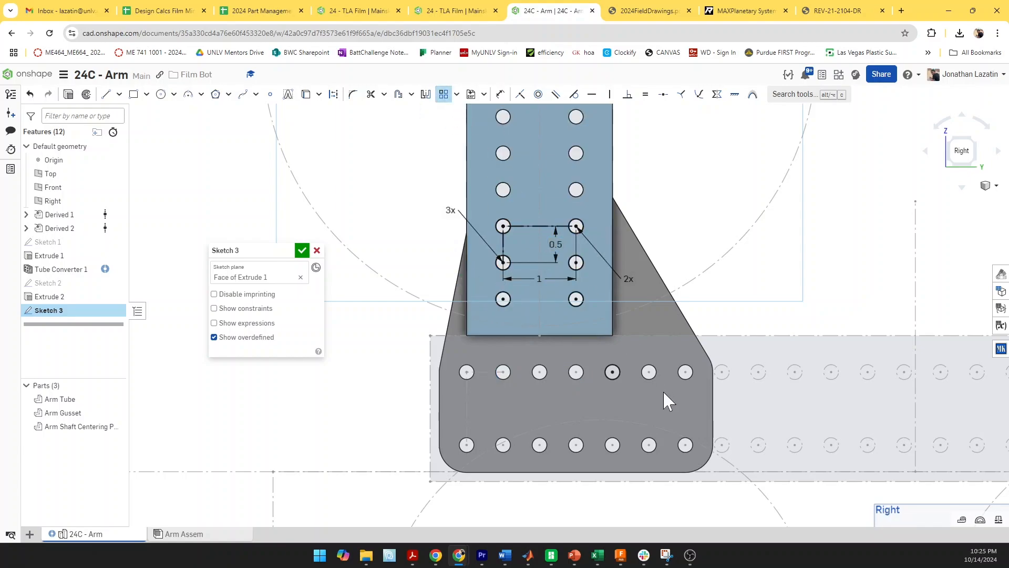
left_click(612, 372)
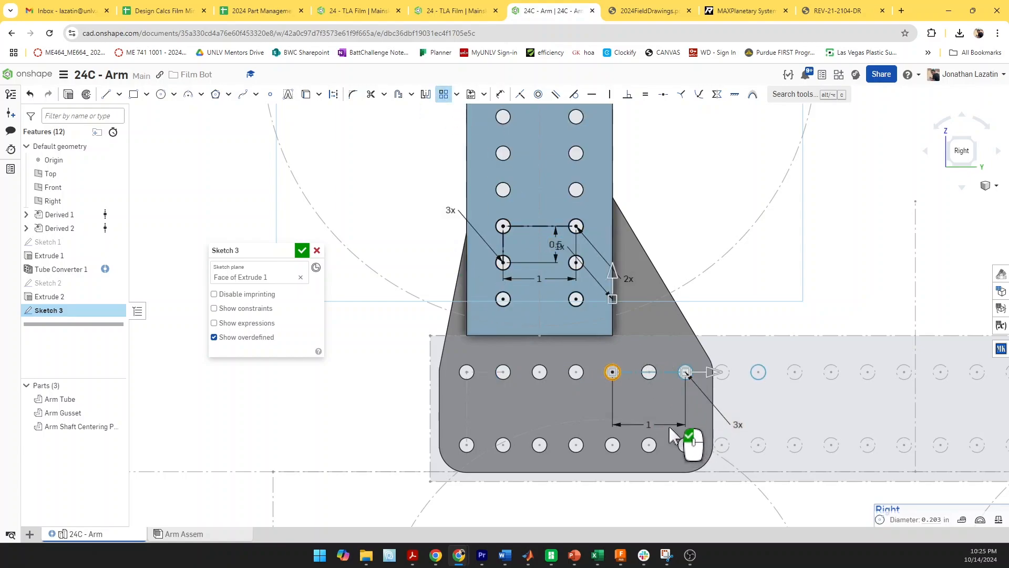
key("Return")
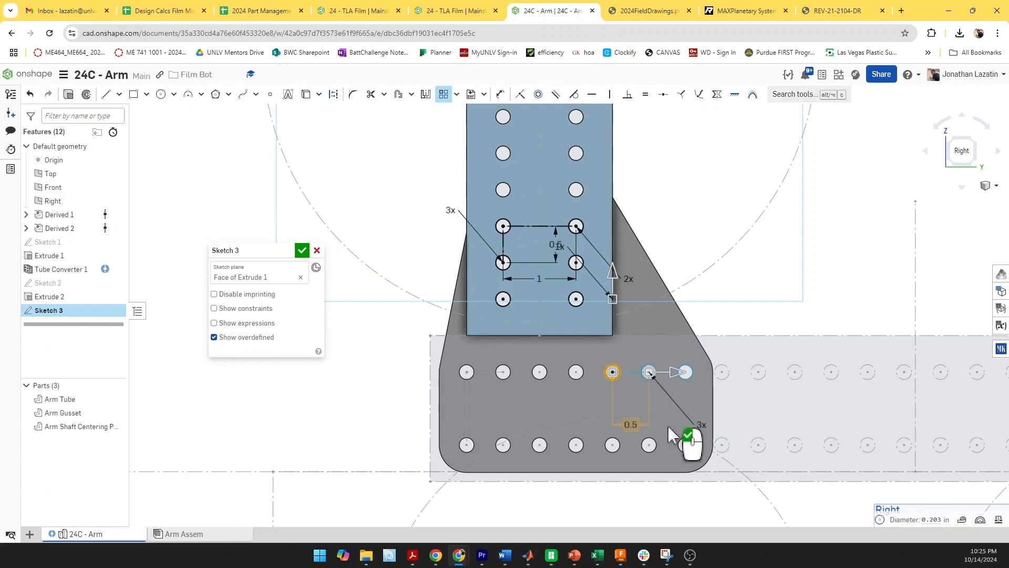
left_click(614, 270)
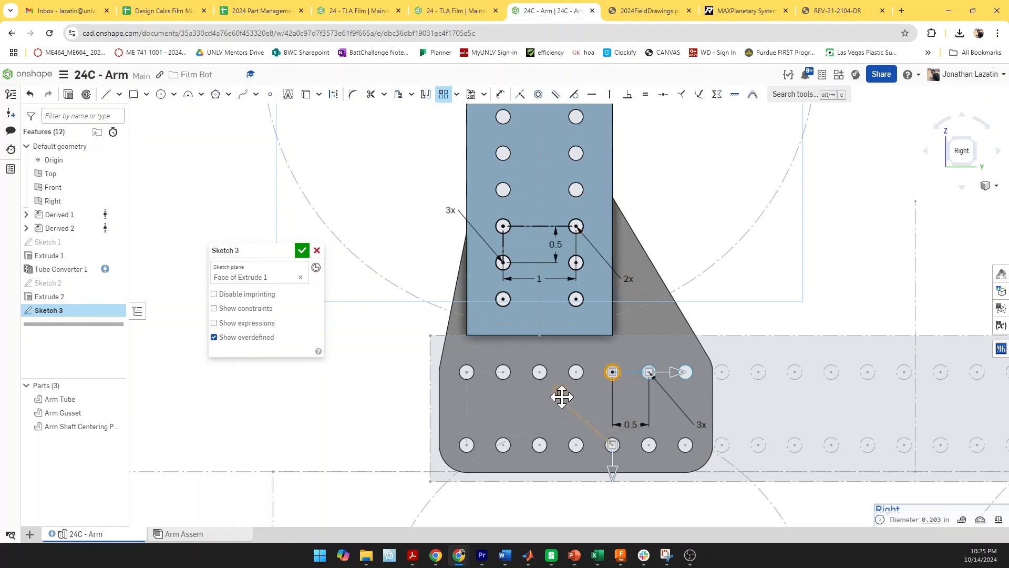
double_click(560, 395)
type("2")
key("Return")
left_click(756, 246)
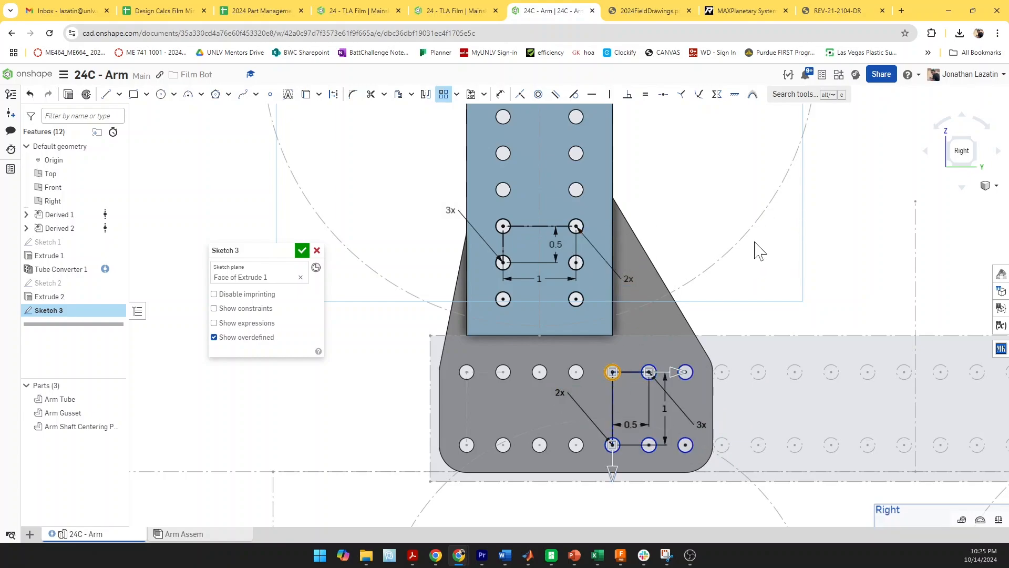
Sketch larger circles, about 0.35 to 0.39 in in diameter, around the four corner holes of the tube's hole pattern
key("c")
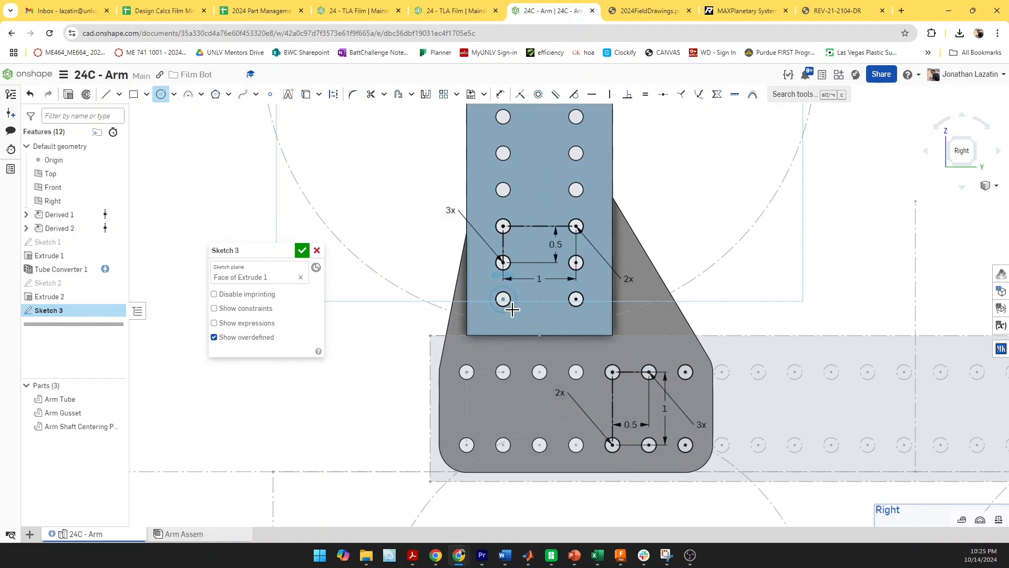
left_click(512, 310)
left_click(503, 226)
left_click(514, 235)
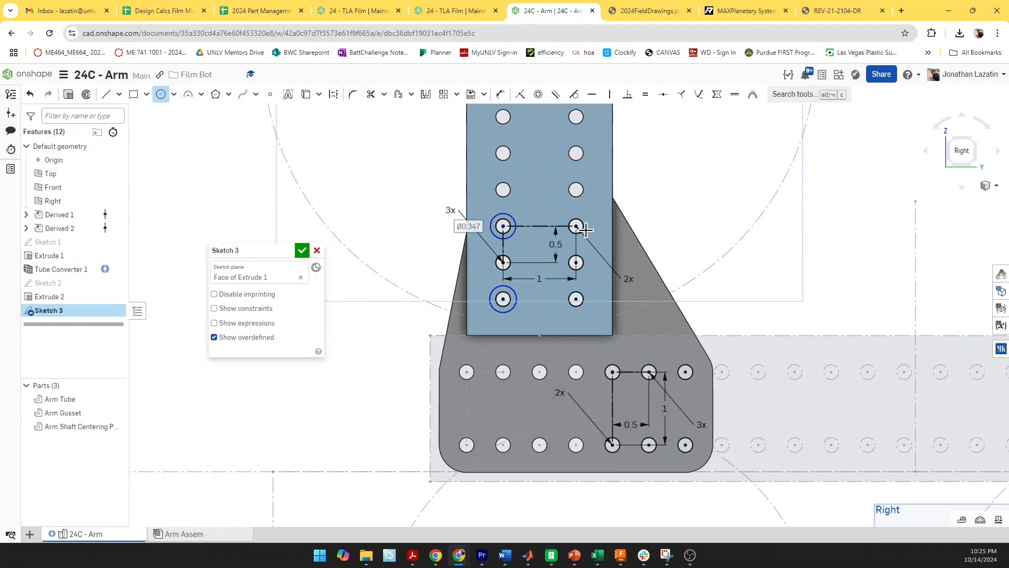
left_click(586, 234)
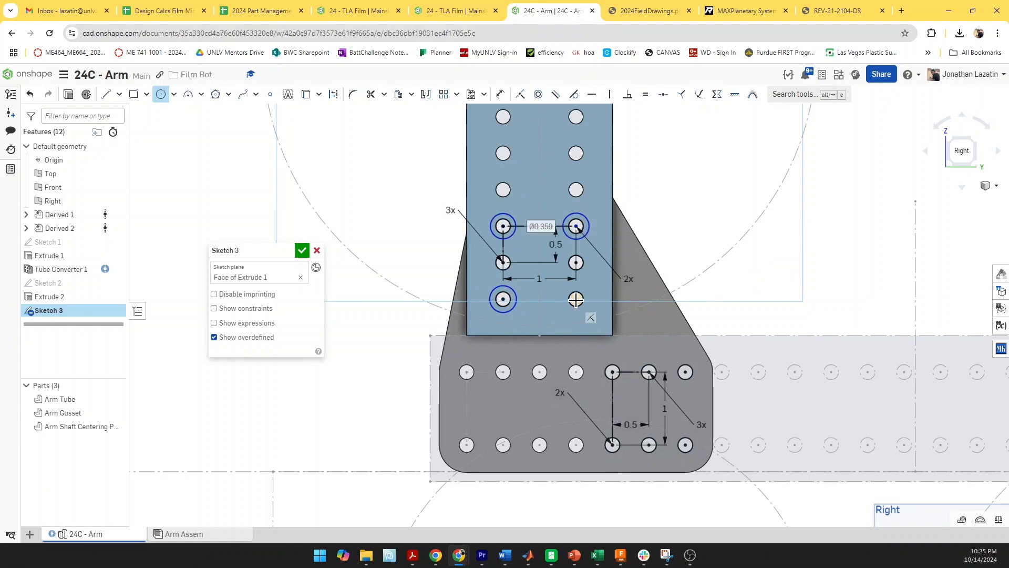
left_click(585, 313)
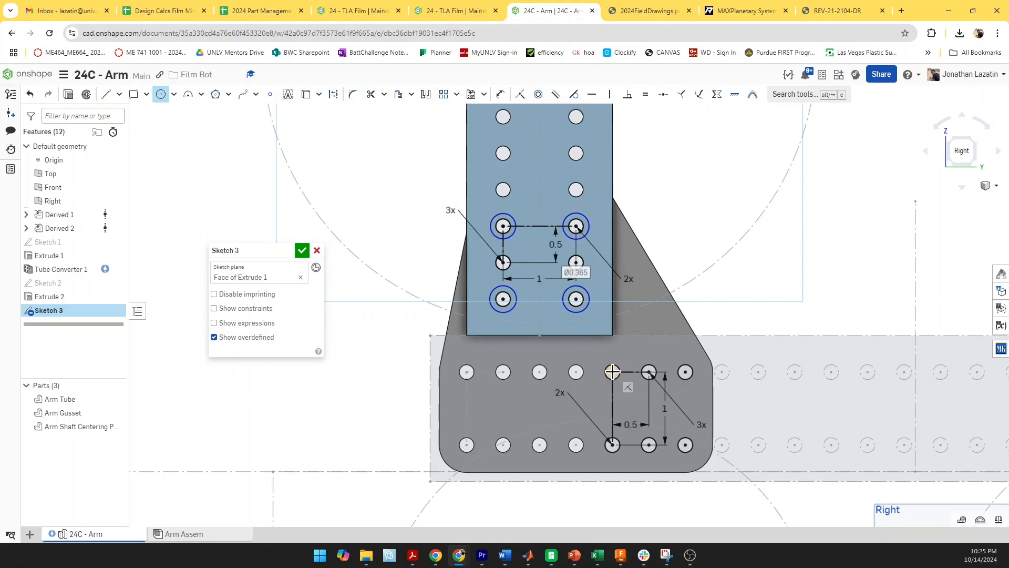
Sketch larger circles around the four corner holes of the gusset's hole pattern, the lower-right one about 0.355 in in diameter
left_click(612, 372)
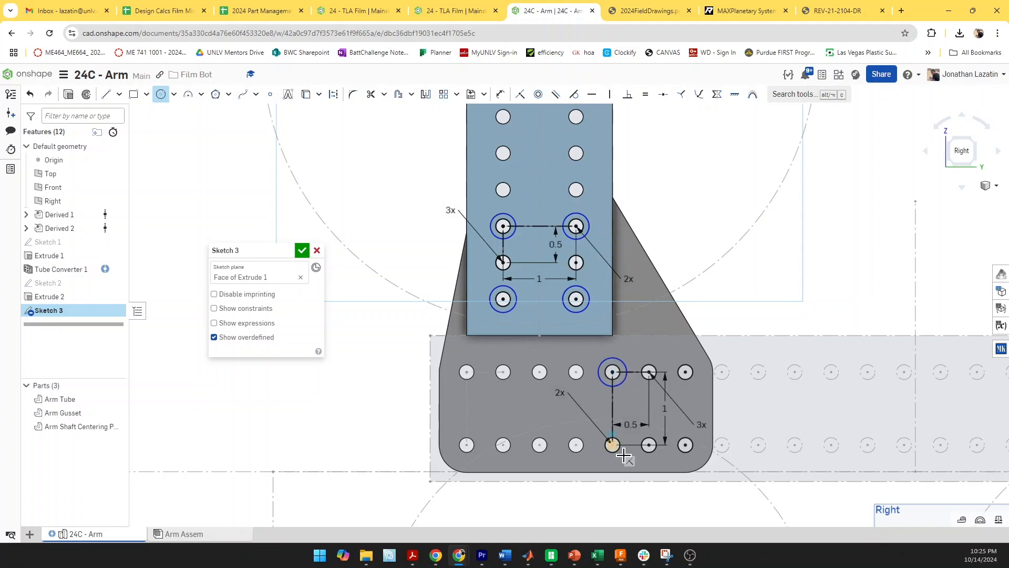
left_click(686, 445)
left_click(692, 456)
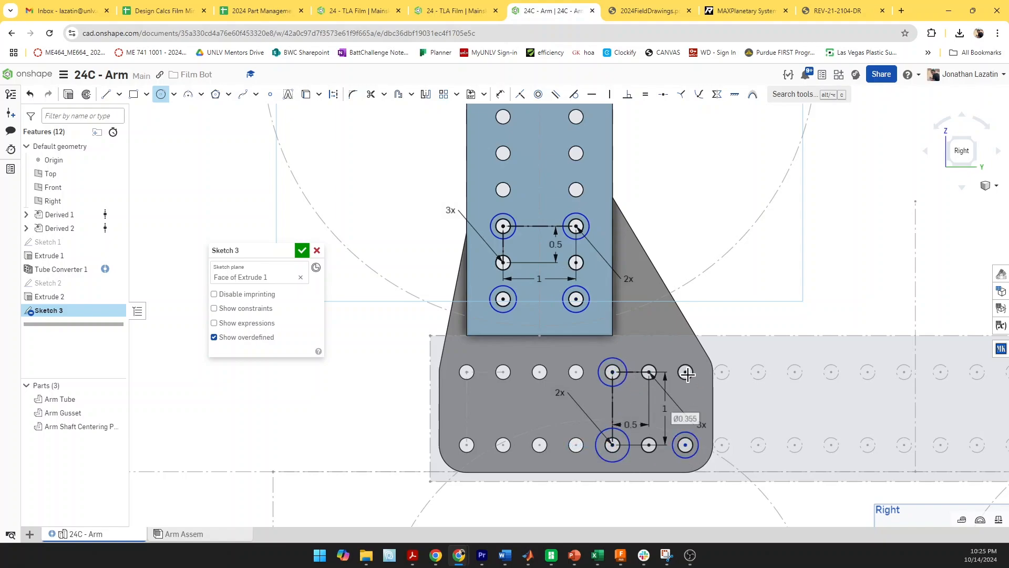
left_click(686, 371)
left_click(691, 386)
Make all eight larger circles equal to the rounded lower-right corner of the Arm Gusset
key("e")
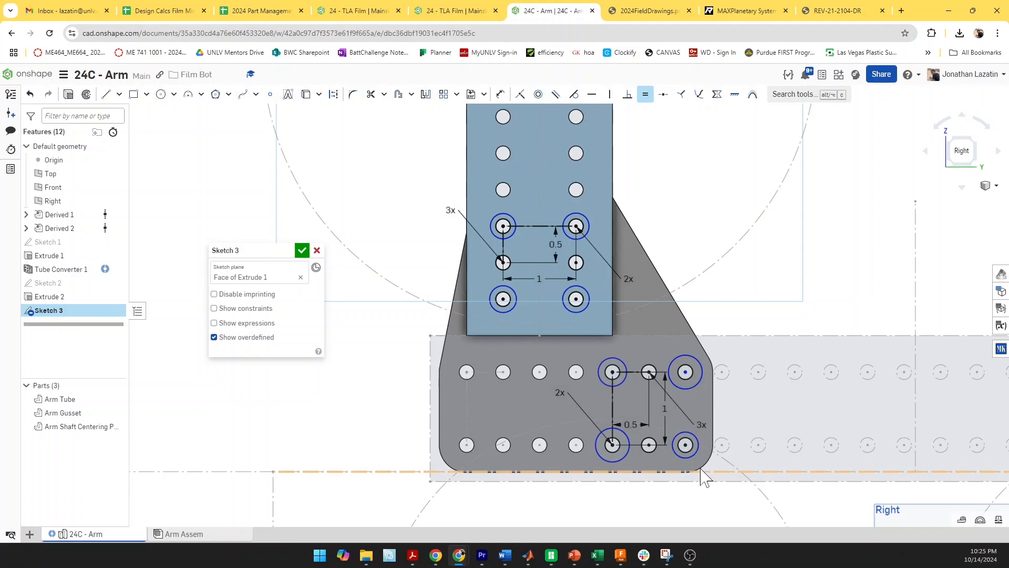
key("Escape")
left_click(693, 456)
left_click(619, 461)
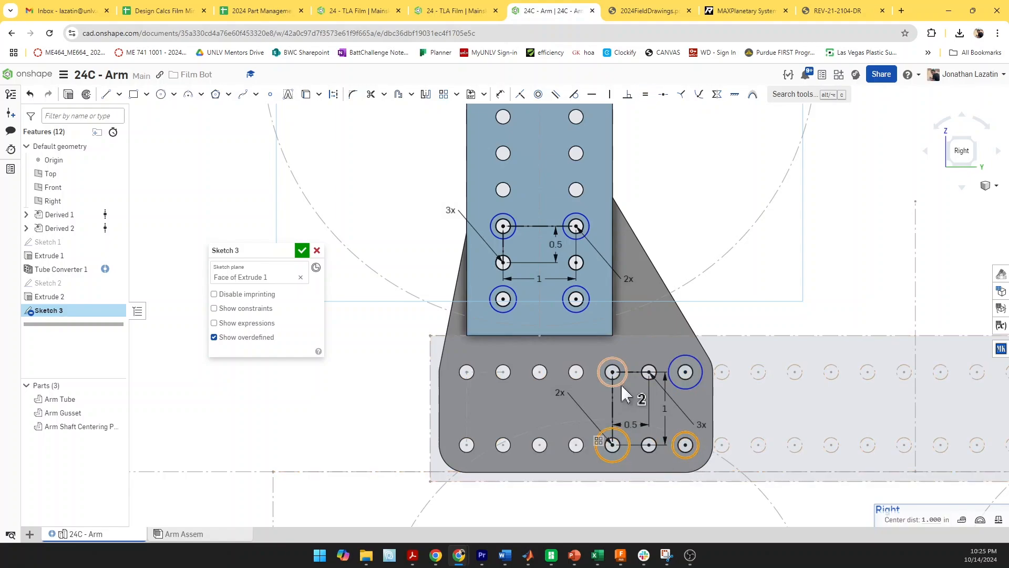
left_click(621, 389)
left_click(694, 388)
left_click(588, 310)
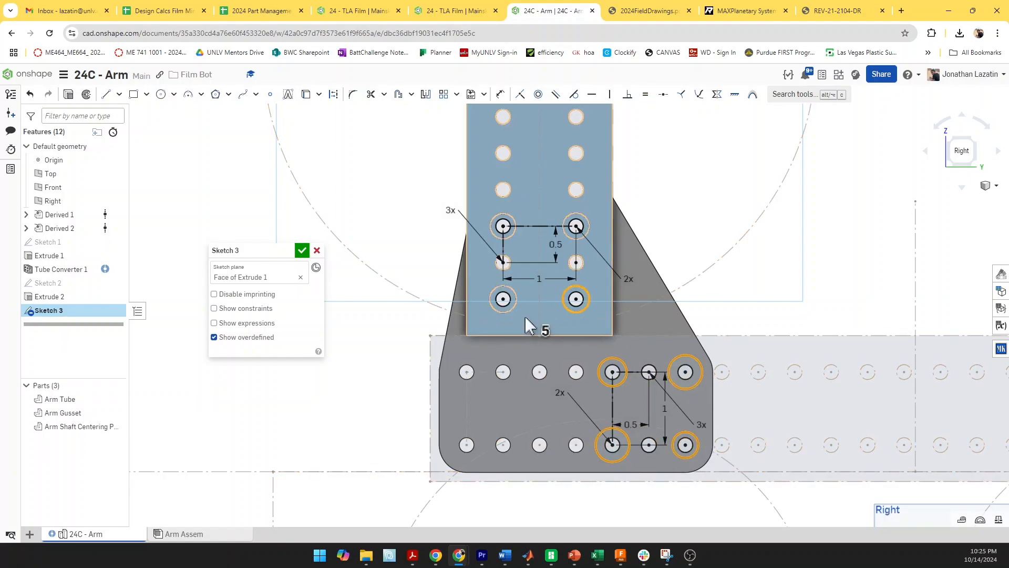
left_click(506, 303)
left_click(505, 232)
left_click(577, 230)
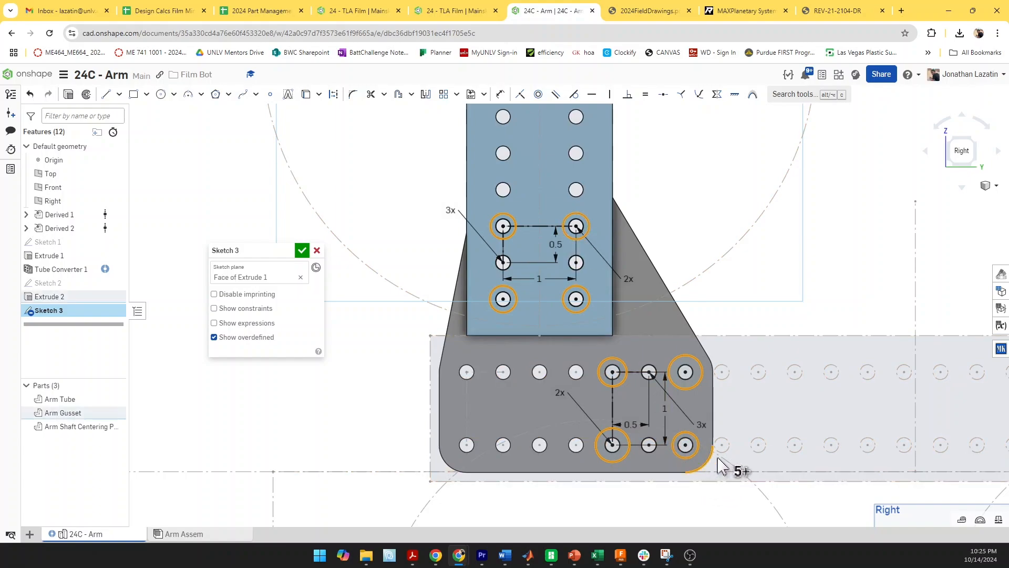
key("e")
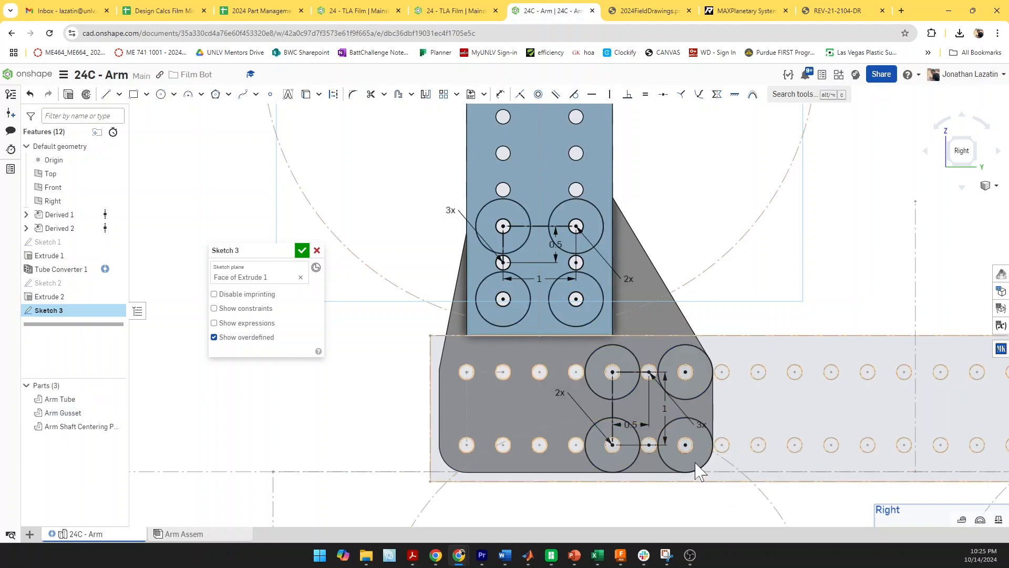
Draw outline lines along the lower, left and upper sides of the tube circles, plus a slanted line to the gusset's upper-right circle
left_click(498, 327)
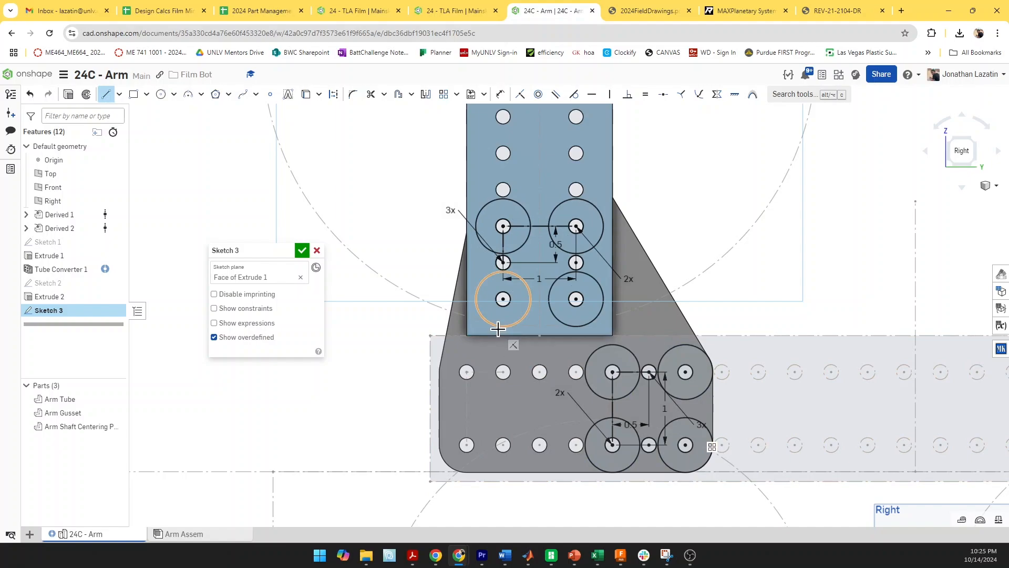
left_click(580, 327)
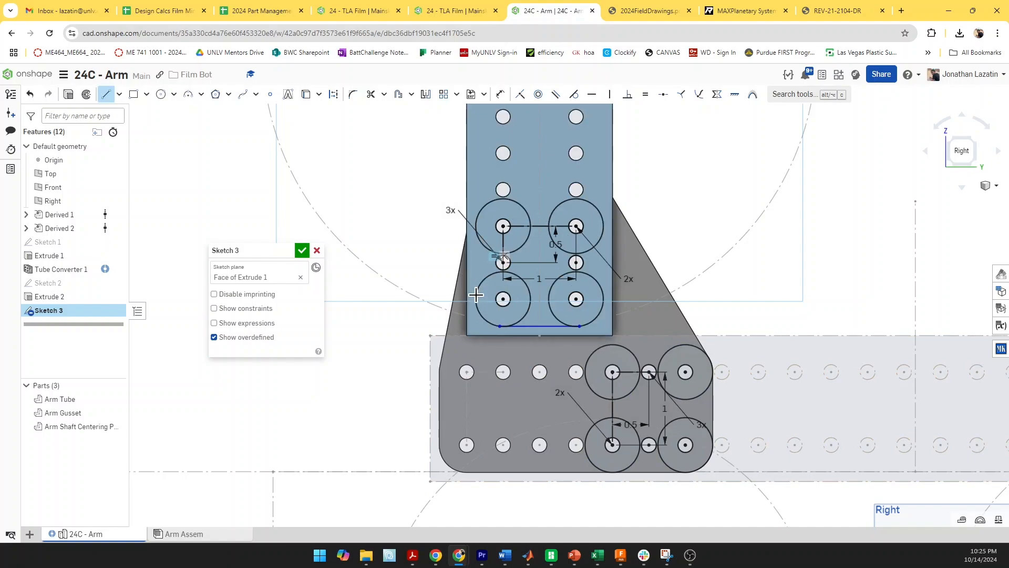
left_click(476, 231)
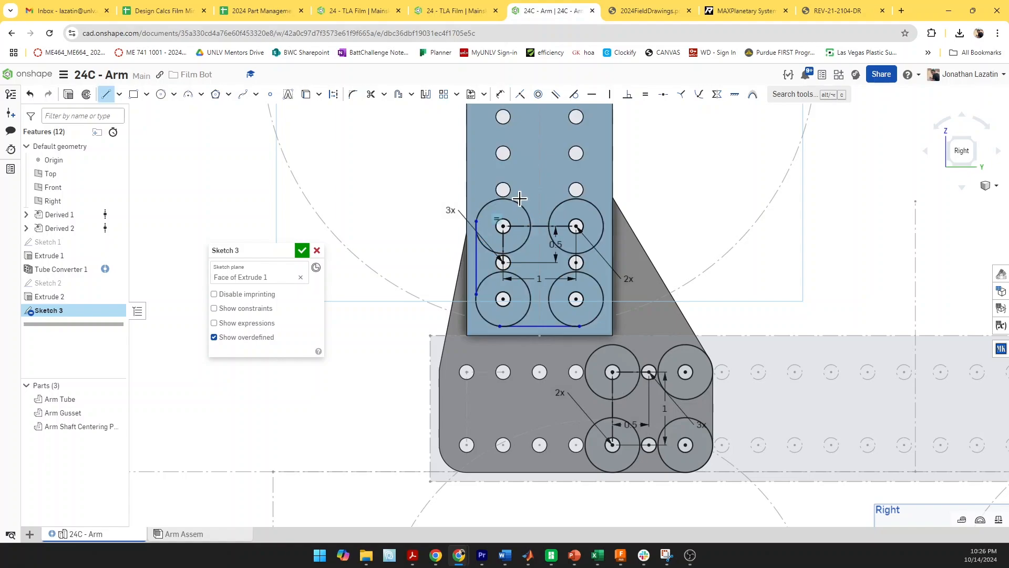
left_click(513, 200)
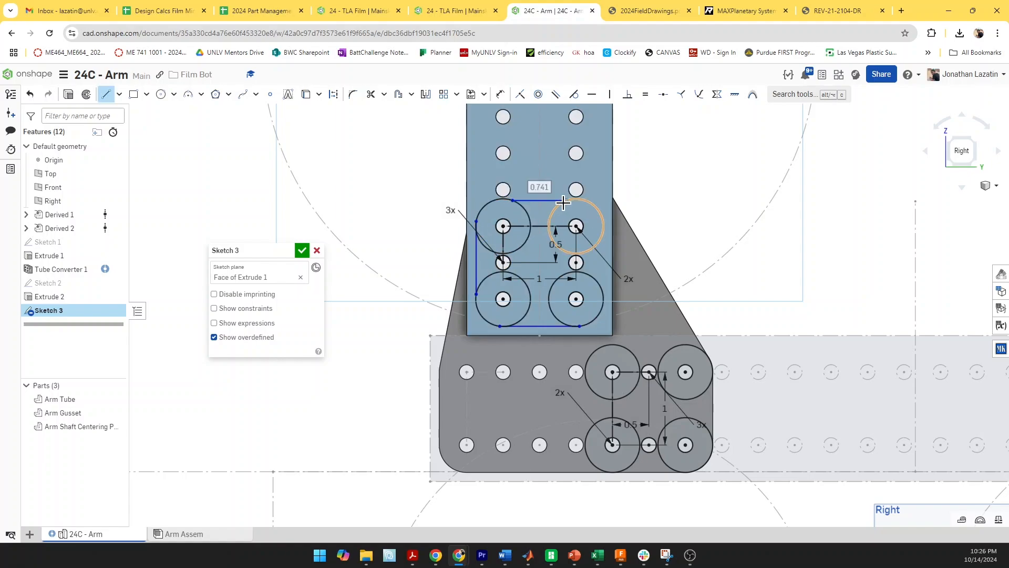
left_click(595, 205)
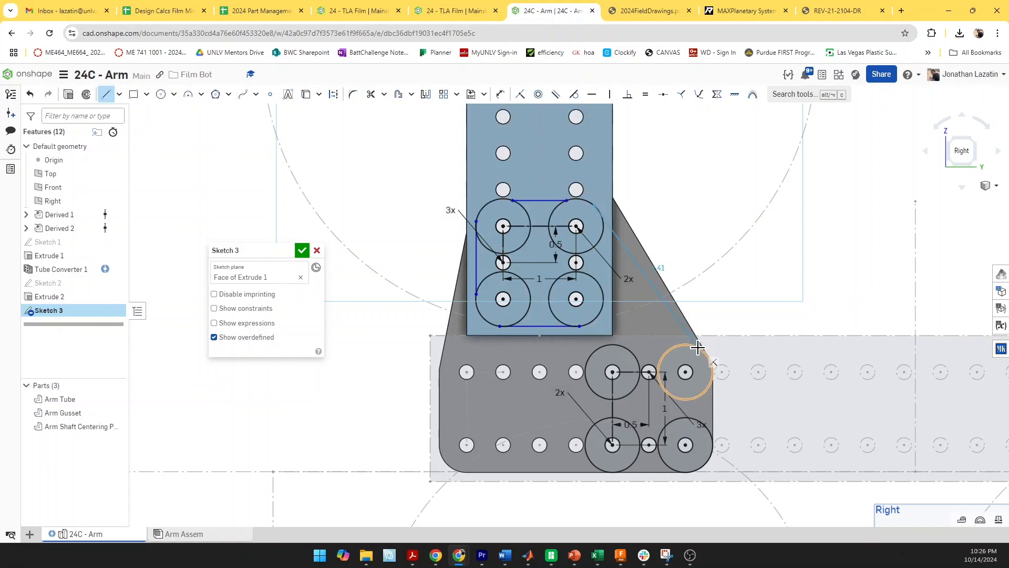
left_click(697, 346)
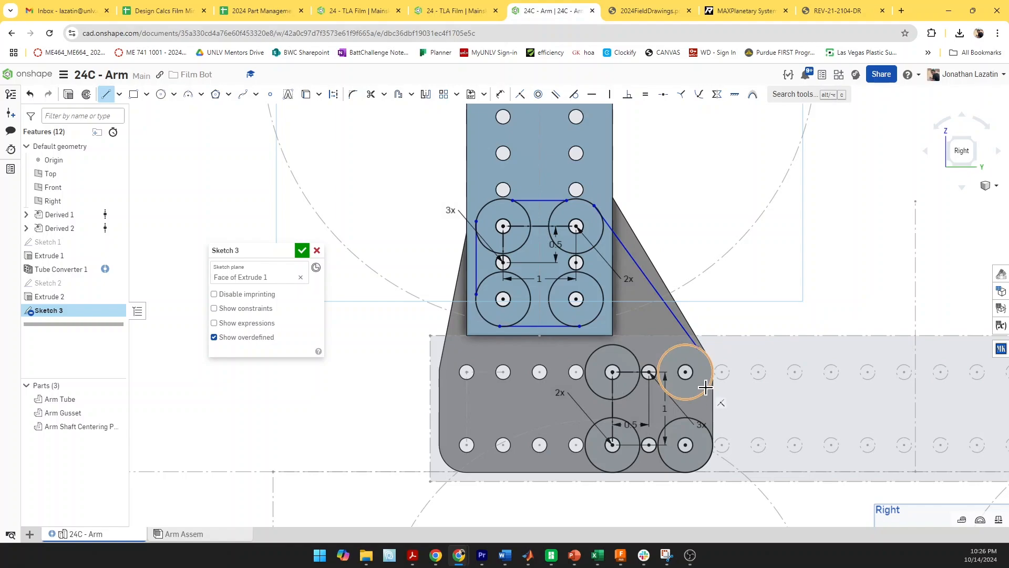
Draw outline lines along the right, lower and left sides of the four gusset circles
left_click(706, 387)
left_click(709, 436)
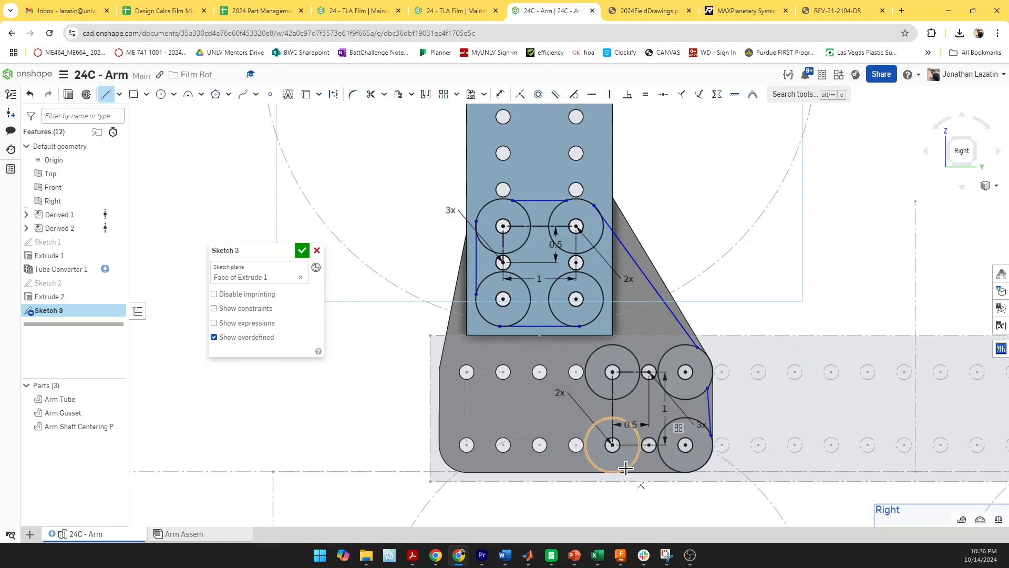
left_click(668, 467)
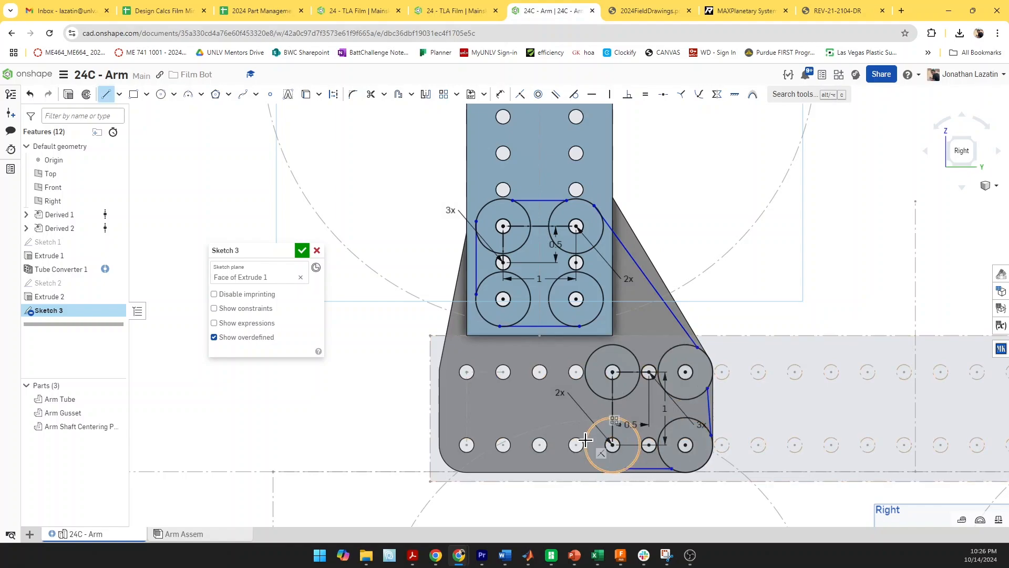
left_click(586, 440)
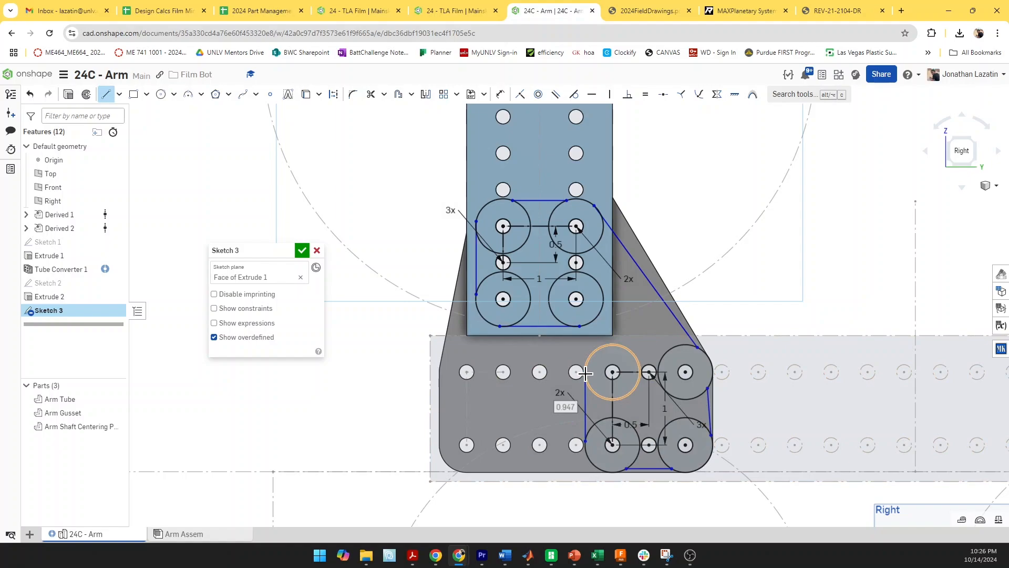
left_click(585, 372)
Make the left and lower outline lines of the gusset hole group tangent to their adjacent circles
key("t")
left_click(602, 398)
left_click(584, 398)
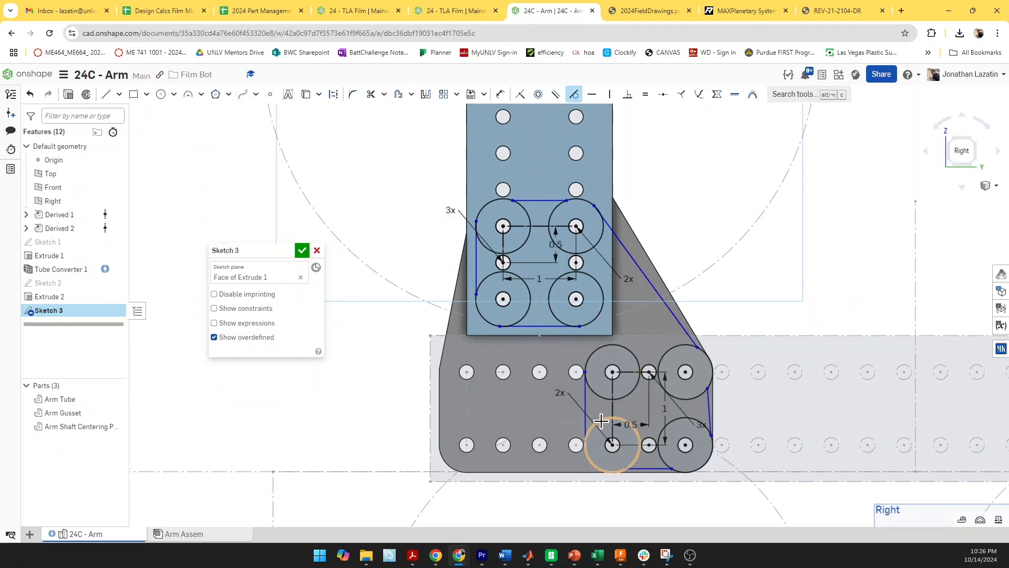
left_click(601, 419)
left_click(585, 406)
left_click(632, 463)
left_click(650, 467)
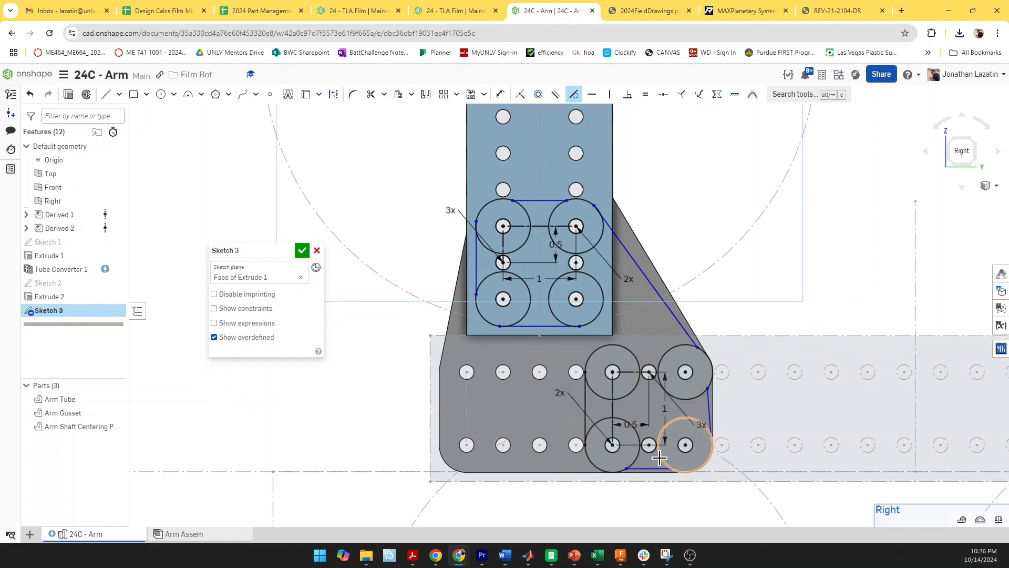
left_click(660, 456)
Make the gusset hole group's right outline line, the slanted line and the tube hole group's upper line tangent to their adjacent circles
left_click(712, 417)
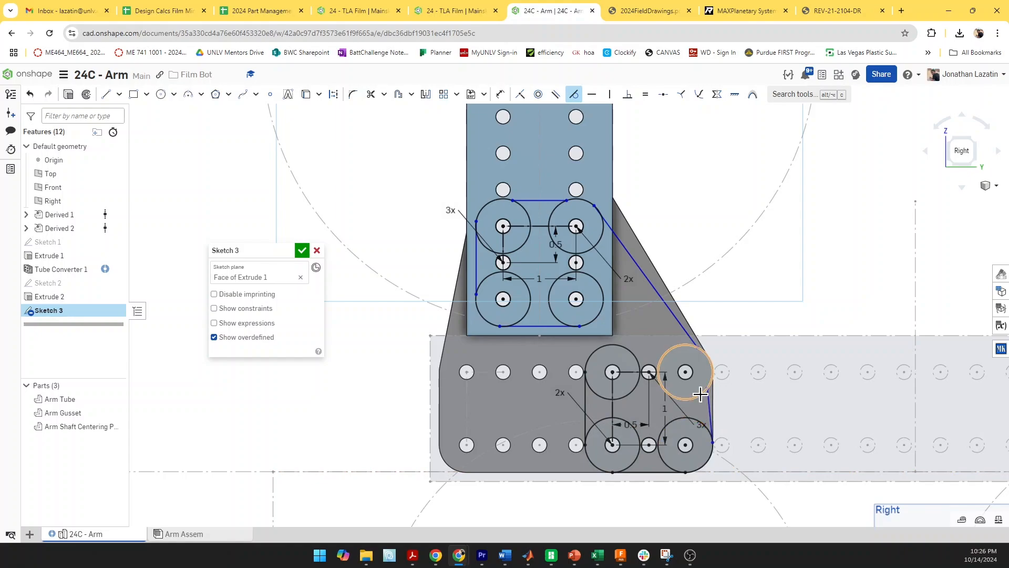
left_click(701, 394)
left_click(707, 399)
left_click(683, 328)
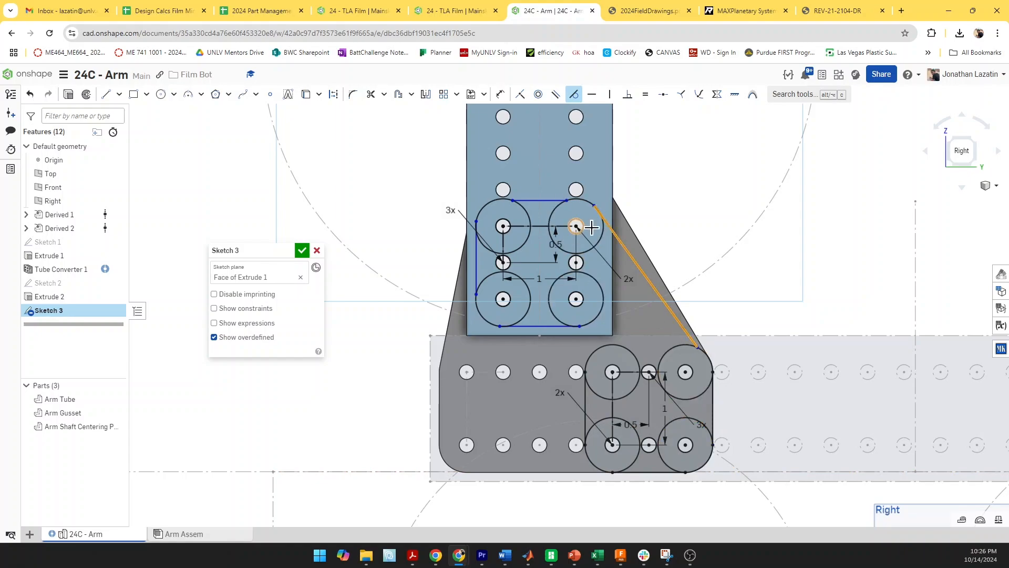
left_click(560, 203)
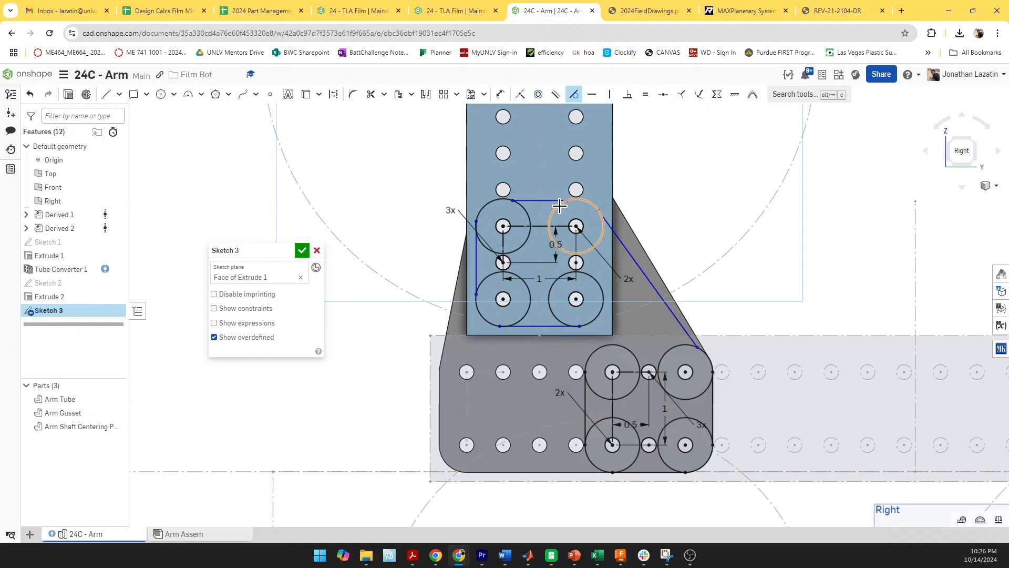
left_click(607, 220)
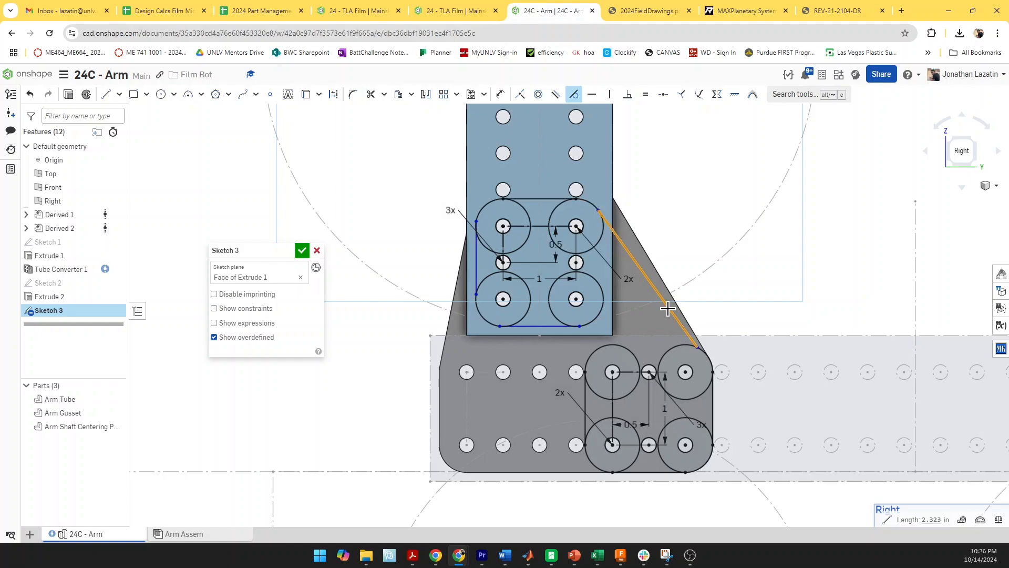
left_click(684, 344)
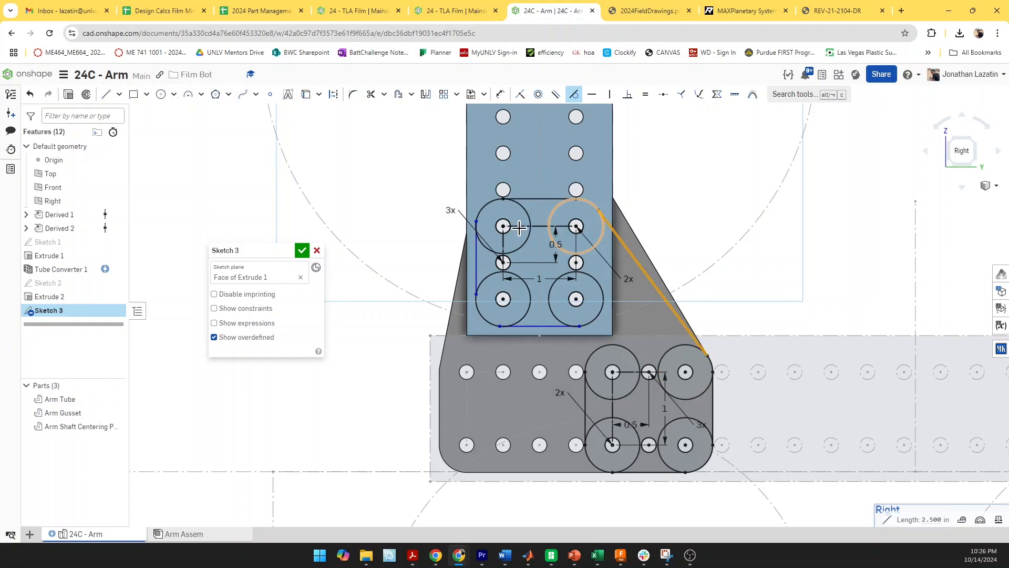
Make the left and lower outline lines of the tube hole group tangent to their adjacent circles
left_click(481, 212)
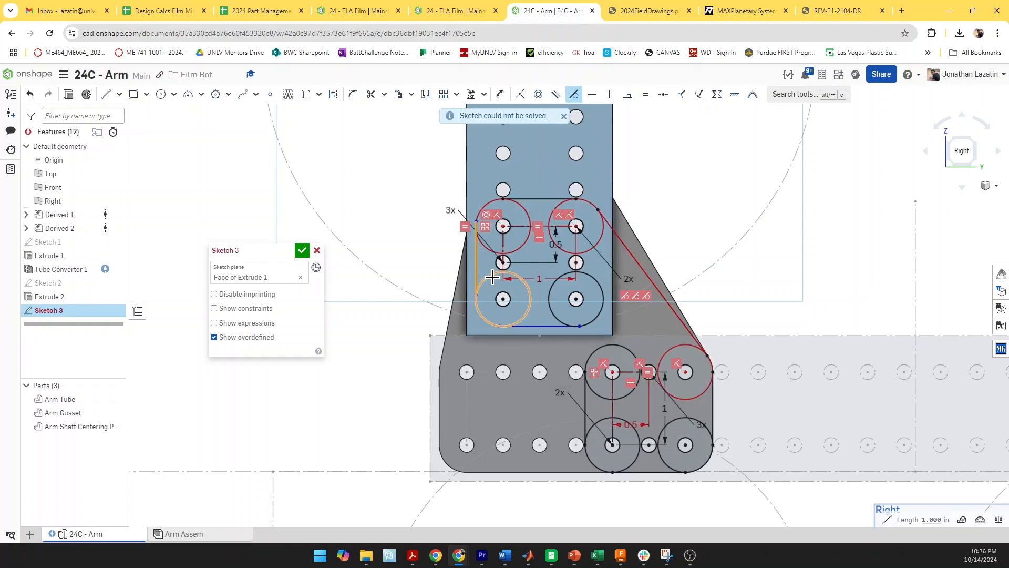
key("ctrl+z")
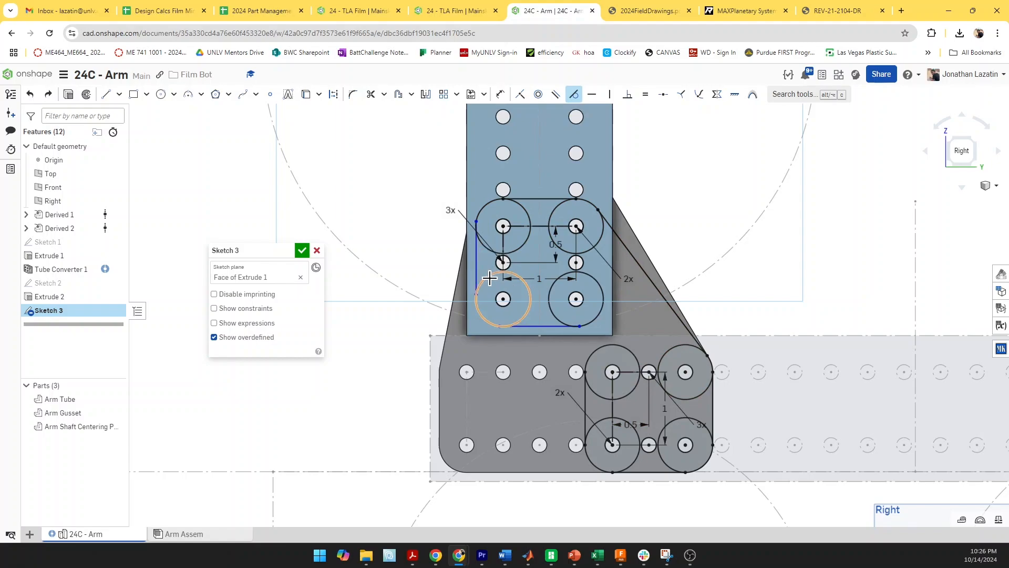
left_click(492, 284)
left_click(535, 326)
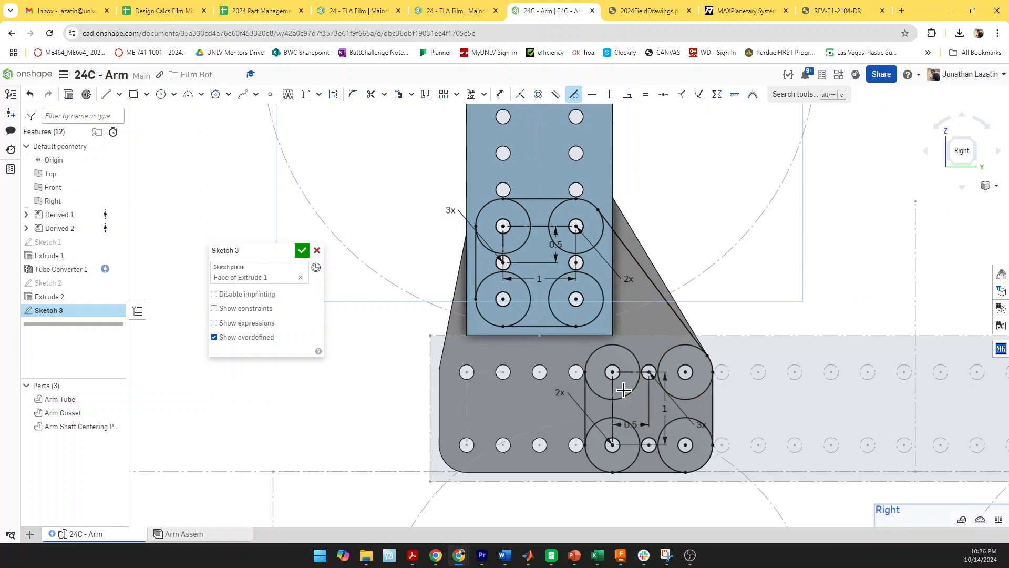
Draw an arc joining the tube group's lower-right circle to the gusset group's upper-left circle, and make it tangent to both
key("a")
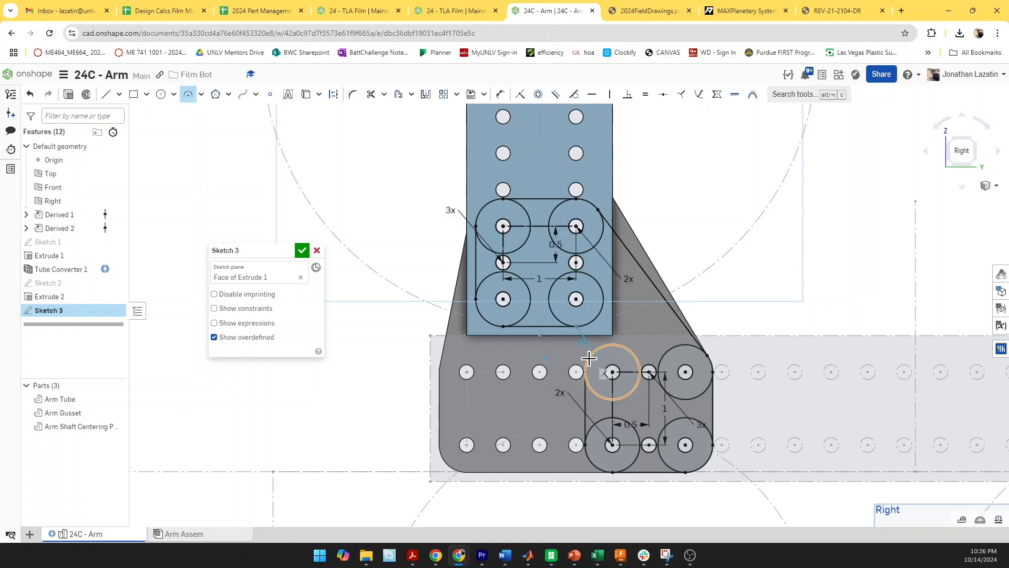
left_click(589, 343)
key("t")
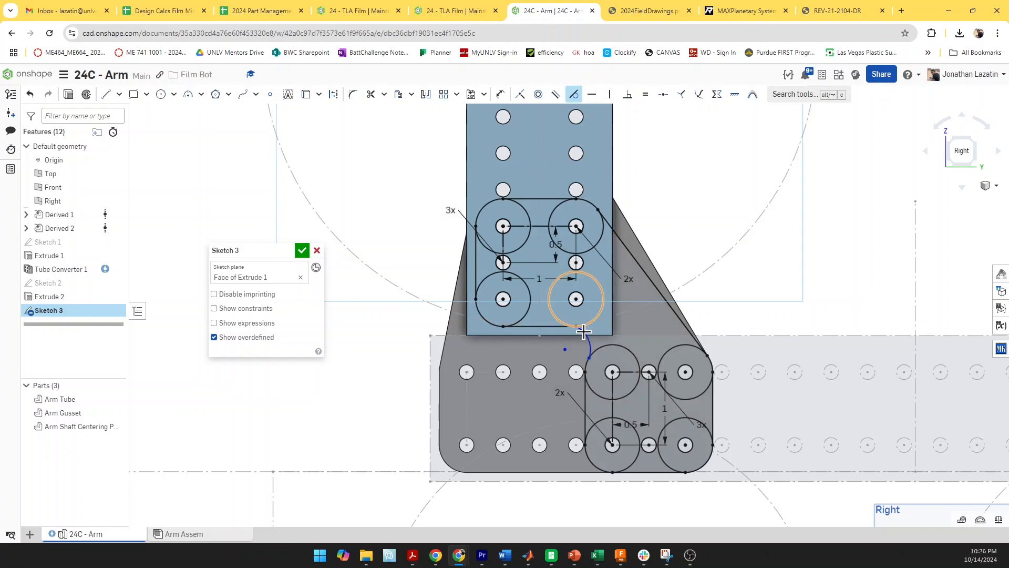
left_click(586, 326)
left_click(592, 347)
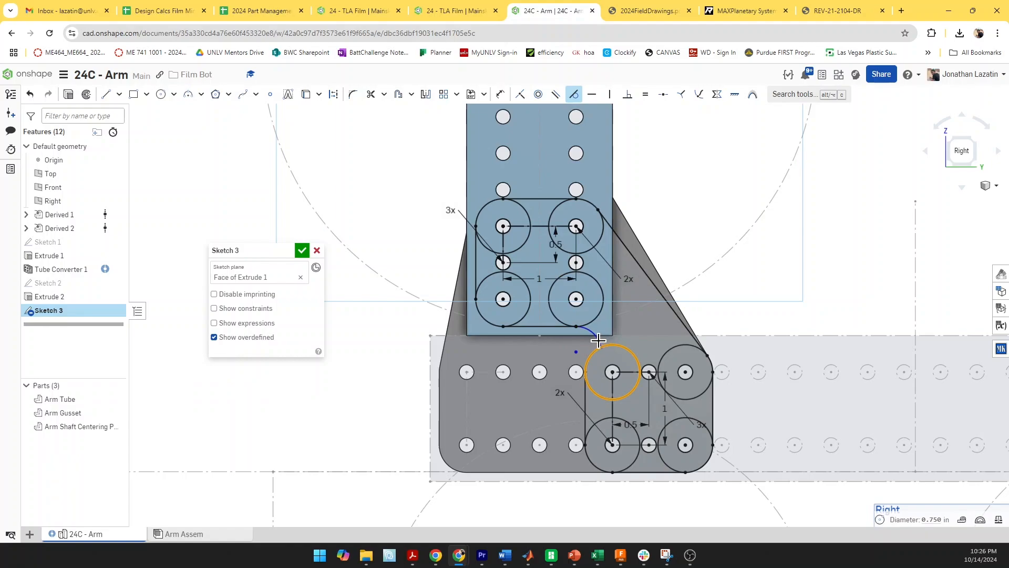
left_click(597, 340)
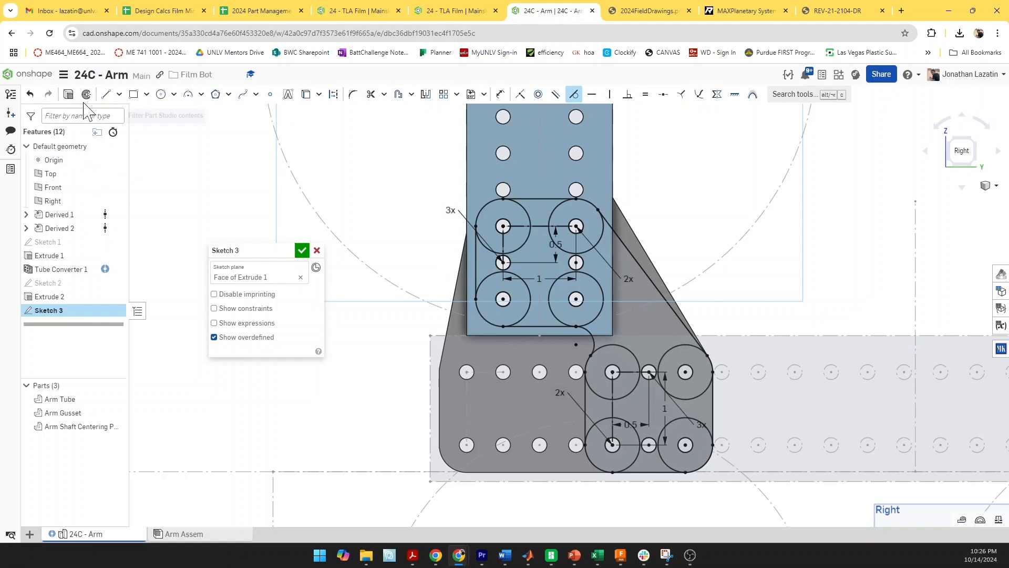
Extrude the plate profile 0.25 in as a new part and rename that part Inner Arm Gusset
left_click(68, 95)
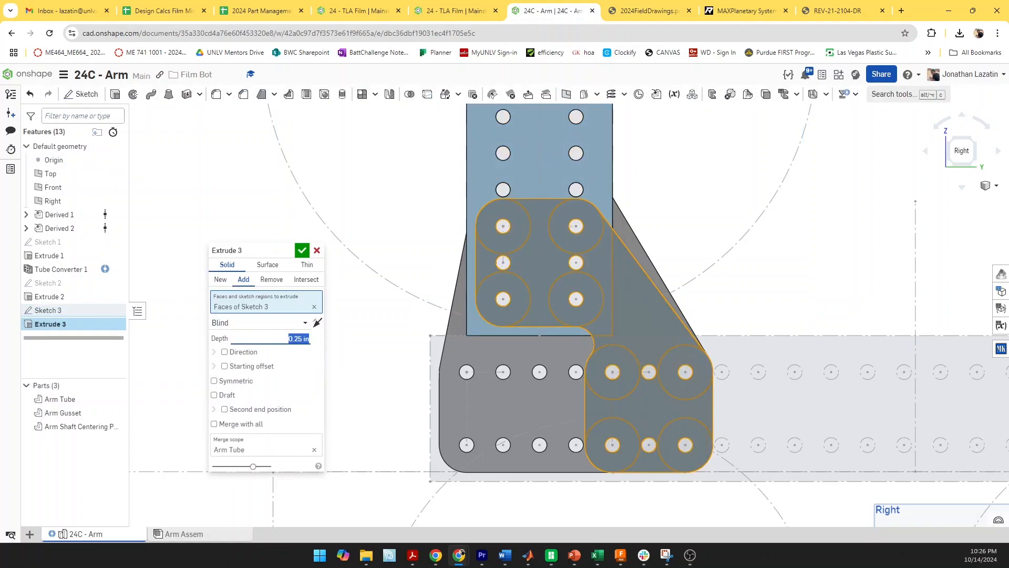
left_click(302, 250)
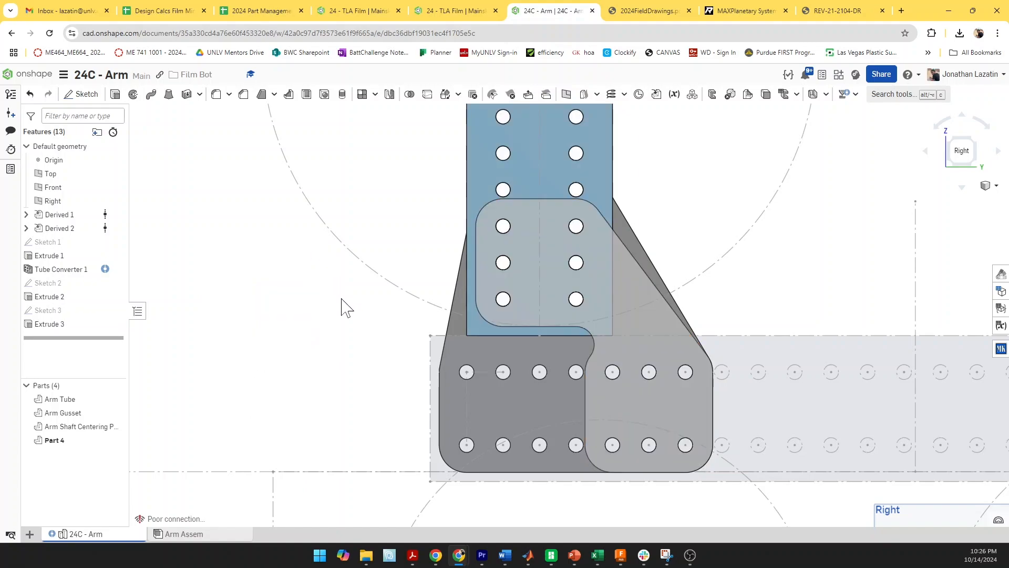
right_click(79, 440)
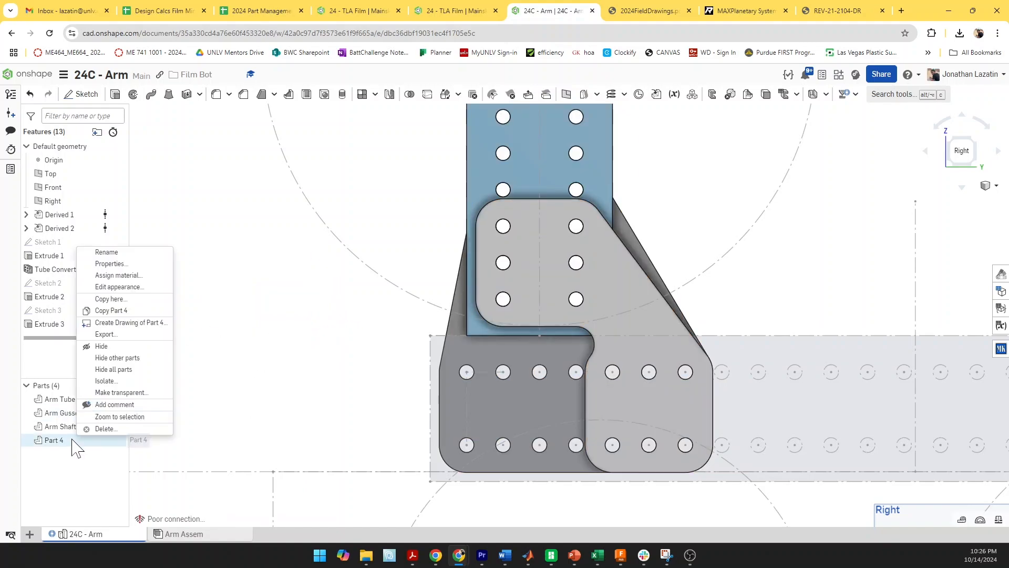
left_click(122, 255)
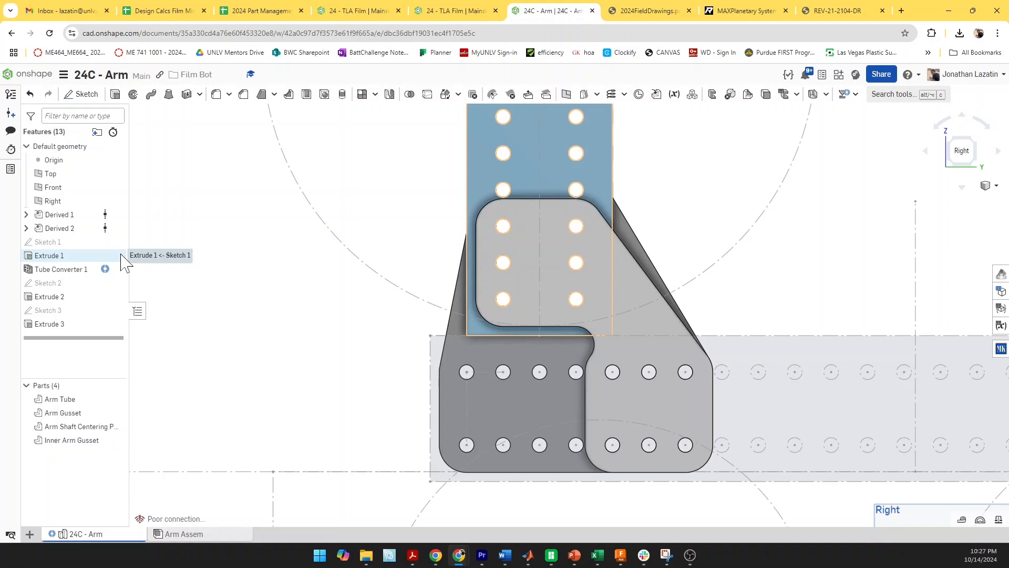
In Arm Assem, delete Linear pattern 2, which holds the patterned inner copy of the Arm Gusset
left_click(183, 534)
right_click_drag(282, 298, 435, 349)
left_click(435, 349)
left_click(213, 305)
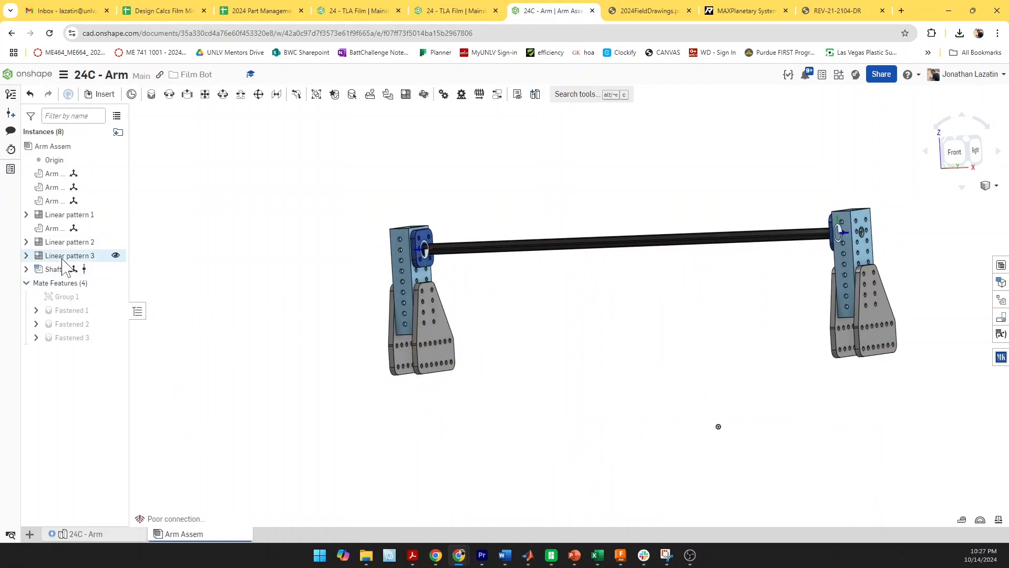
left_click(27, 242)
left_click(88, 246)
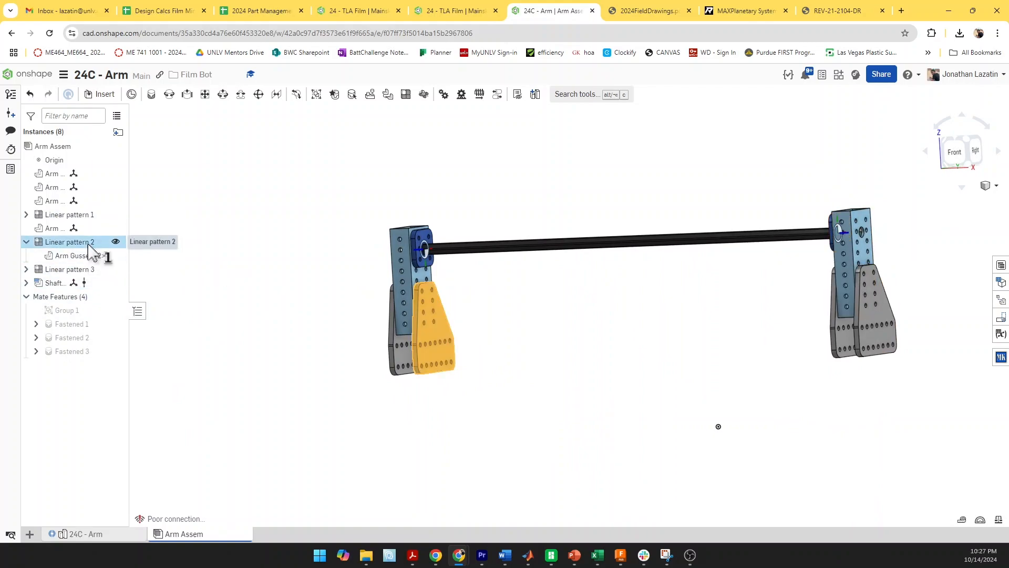
key("Delete")
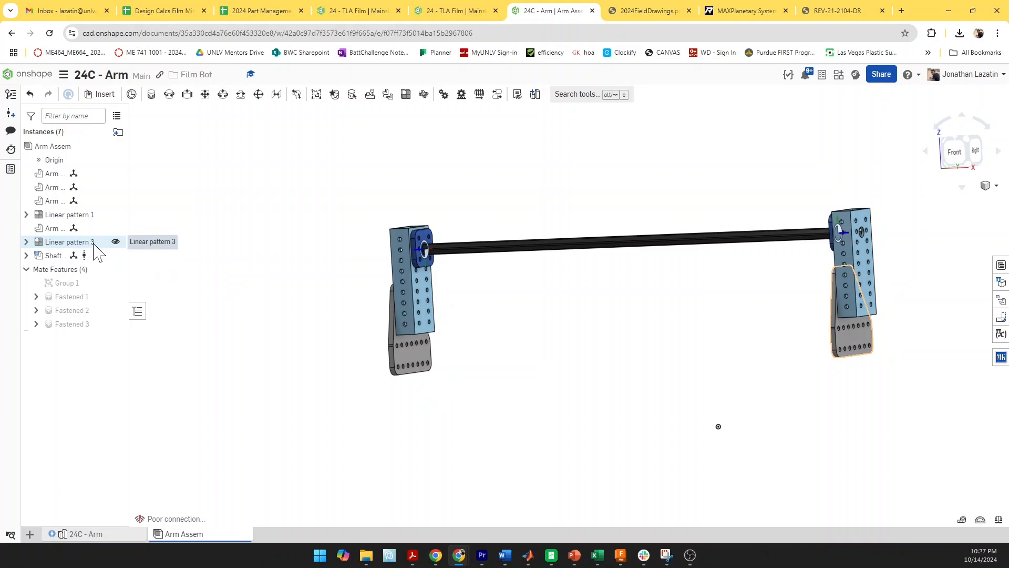
Insert the Inner Arm Gusset from the current document into the assembly, placing it beside the left Arm Tube
left_click(102, 95)
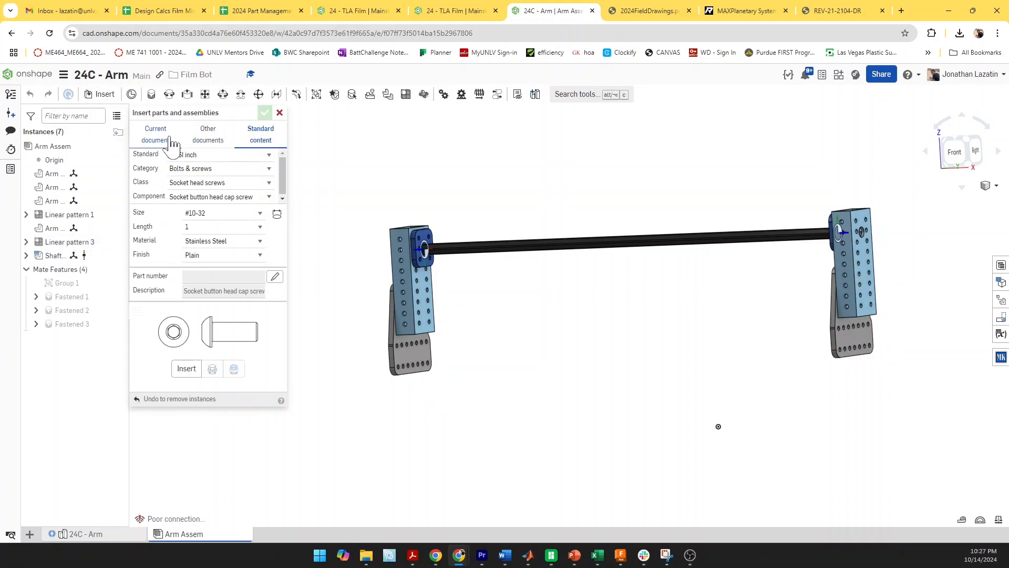
left_click(205, 137)
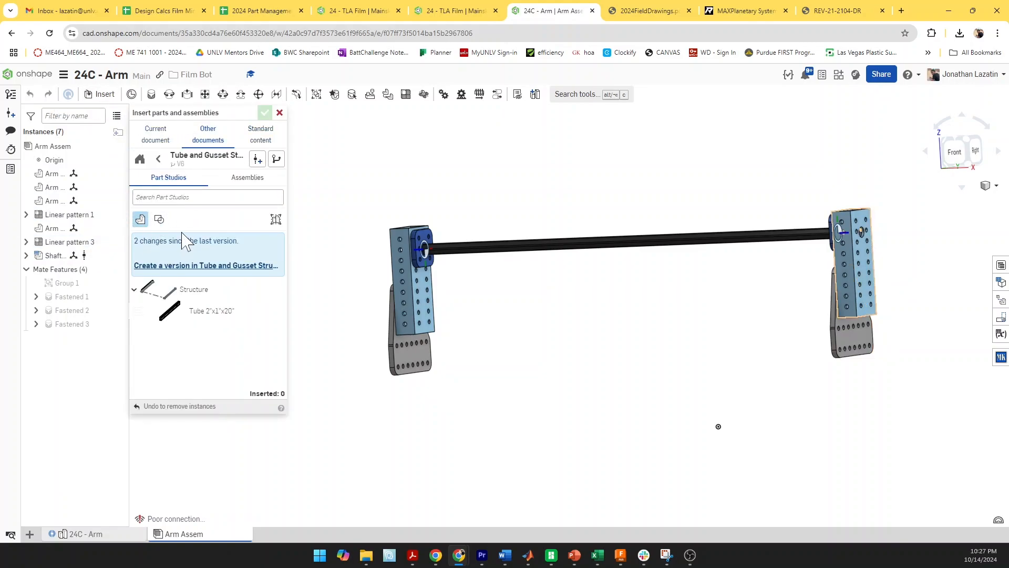
left_click(156, 136)
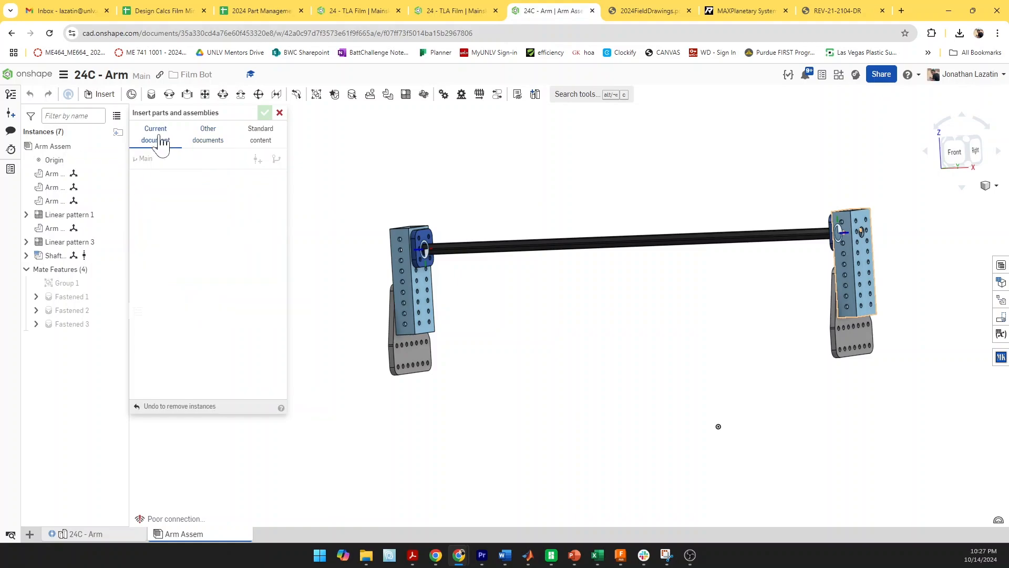
left_click(217, 327)
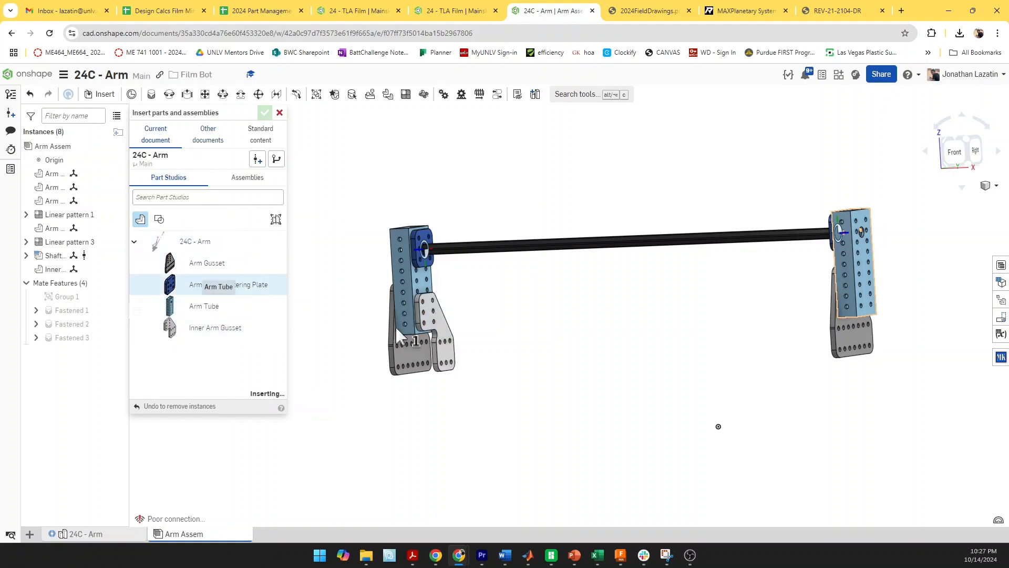
left_click(481, 315)
key("Return")
Try to fasten the Inner Arm Gusset's upper-left back corner to the Arm Tube's third hole from the lower end, then undo the mate
key("m")
scroll(478, 297, "up", 4)
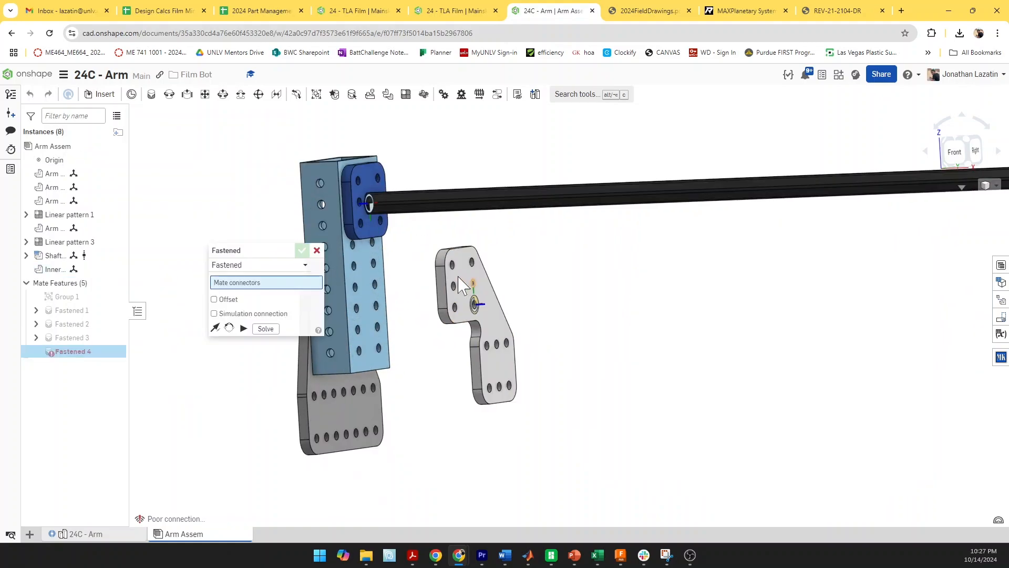
middle_click_drag(437, 318, 536, 309)
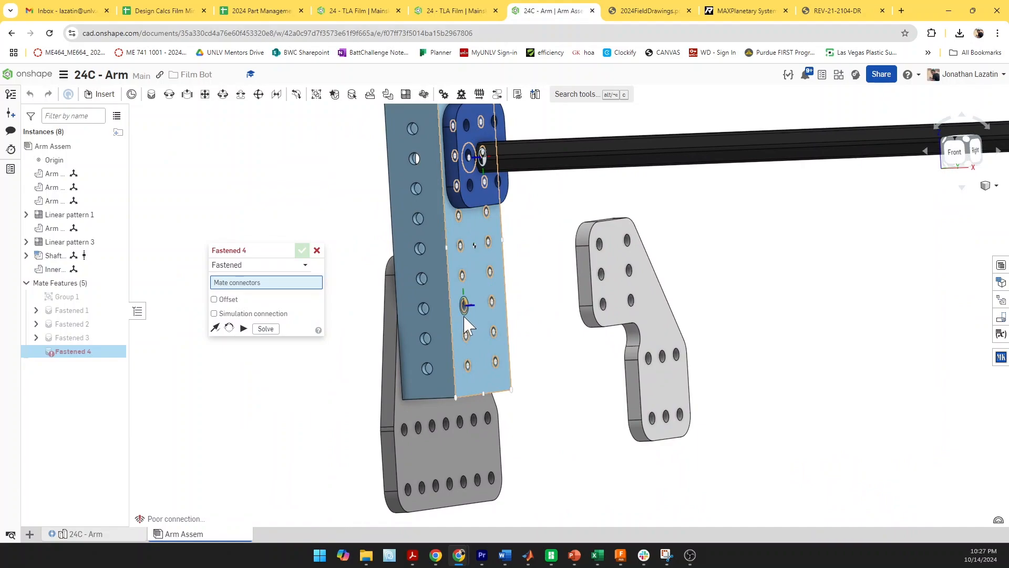
left_click(465, 313)
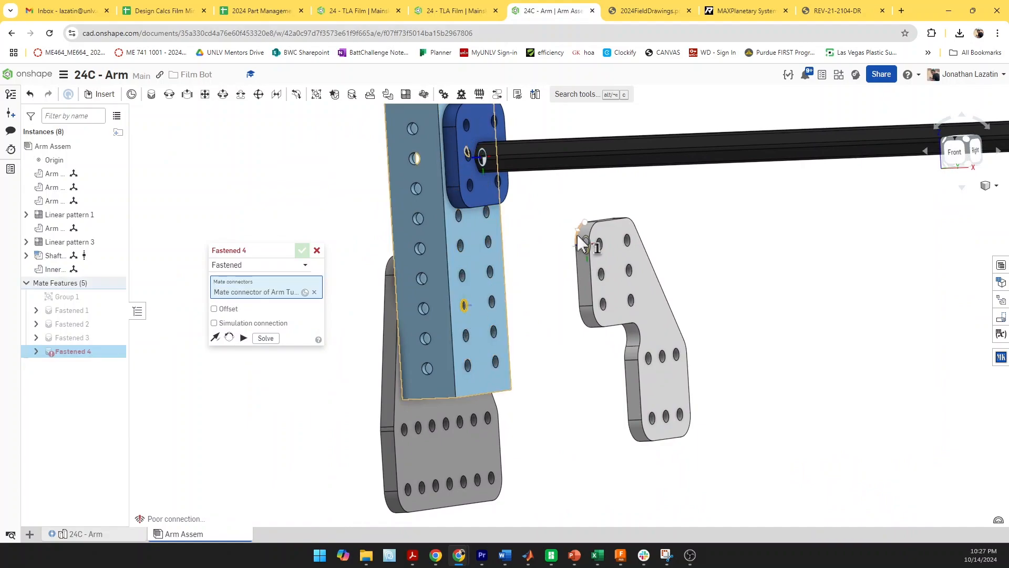
left_click(576, 234)
key("Return")
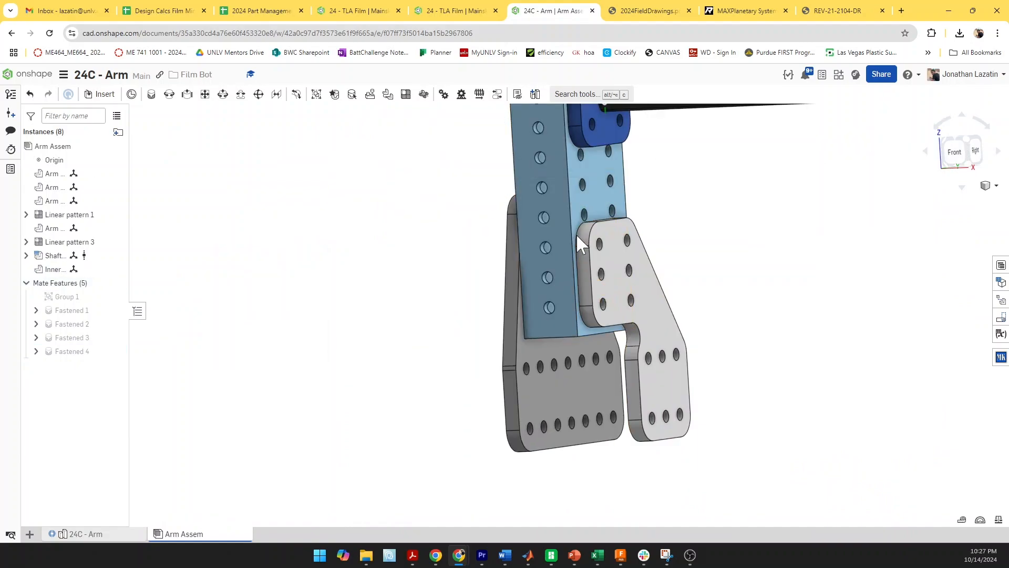
scroll(578, 236, "down", 5)
scroll(777, 236, "up", 3)
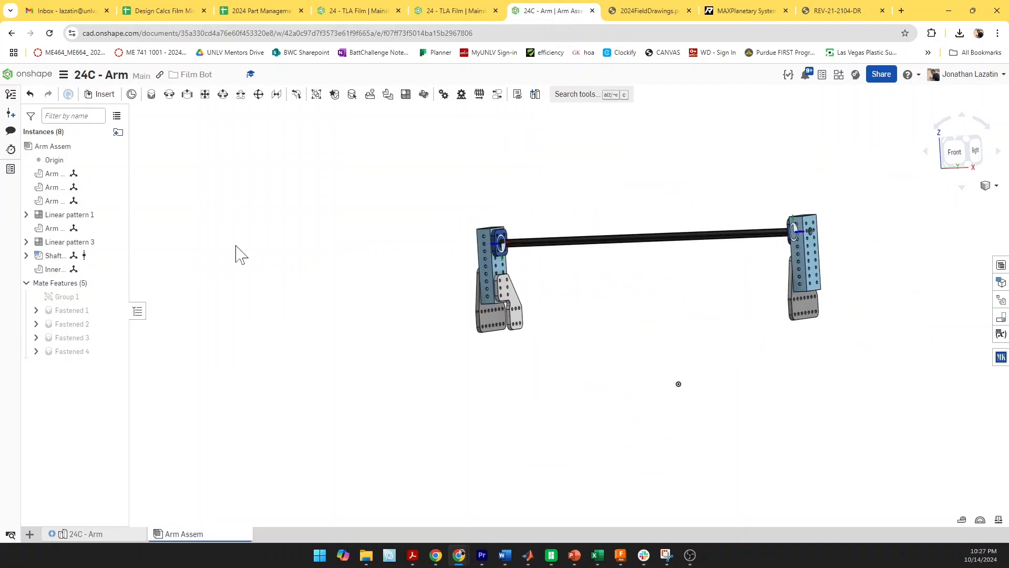
key("ctrl+z")
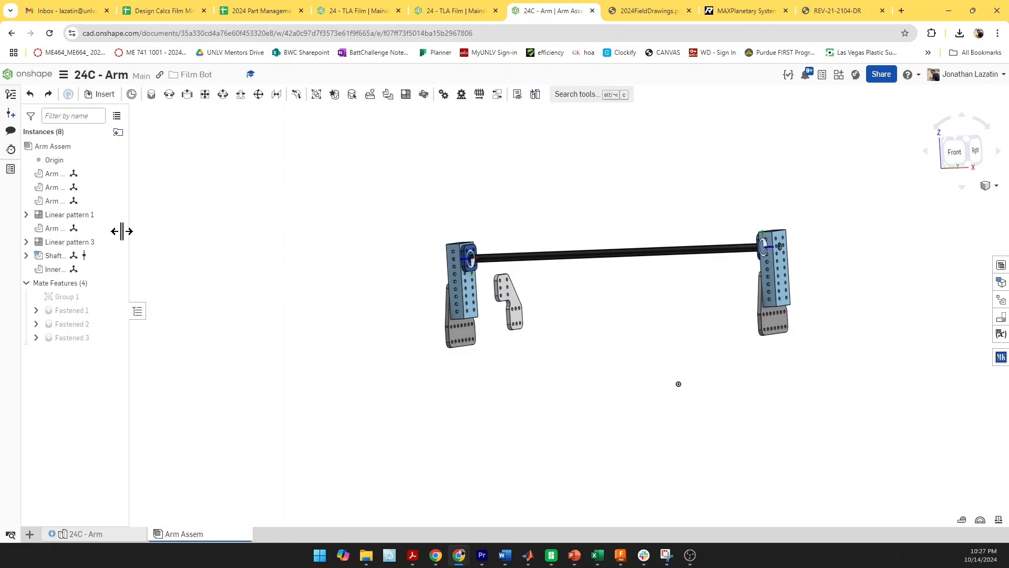
Fix the first Arm Gusset in place and fasten the Inner Arm Gusset's upper-left back corner to the third-lowest hole on the Arm Tube's inner face
right_click(57, 176)
left_click(109, 269)
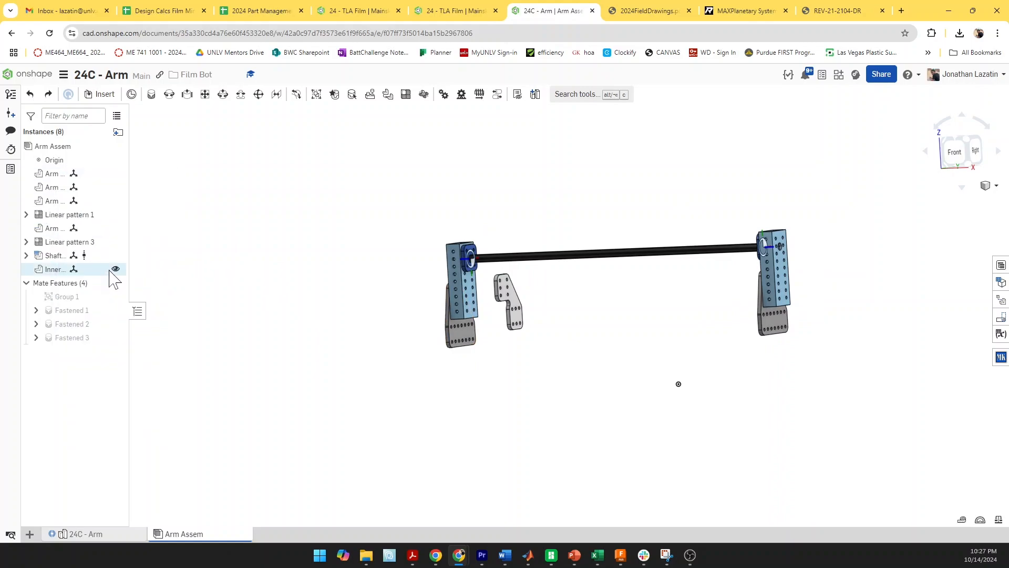
key("j")
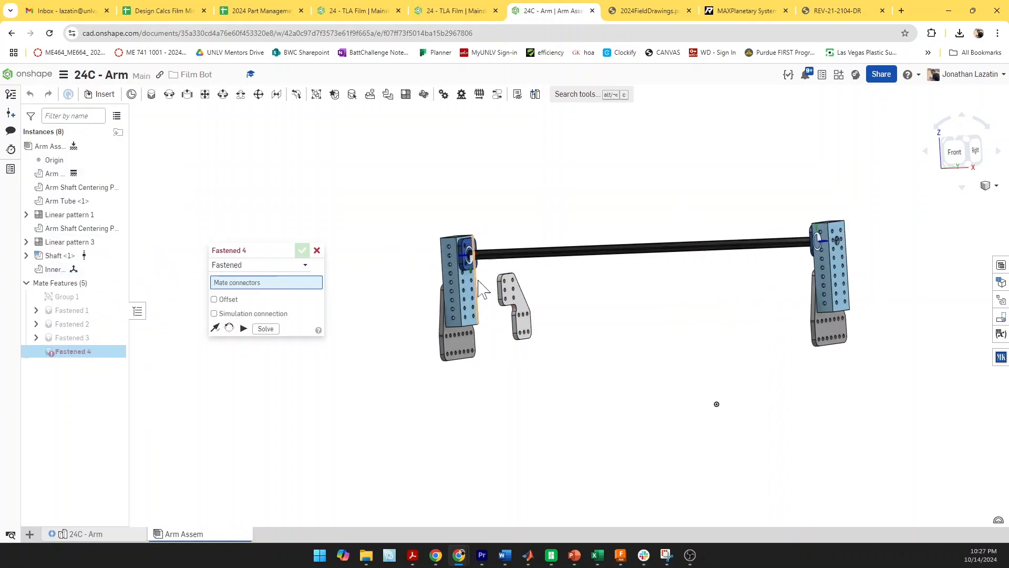
scroll(482, 288, "up", 3)
scroll(513, 281, "up", 5)
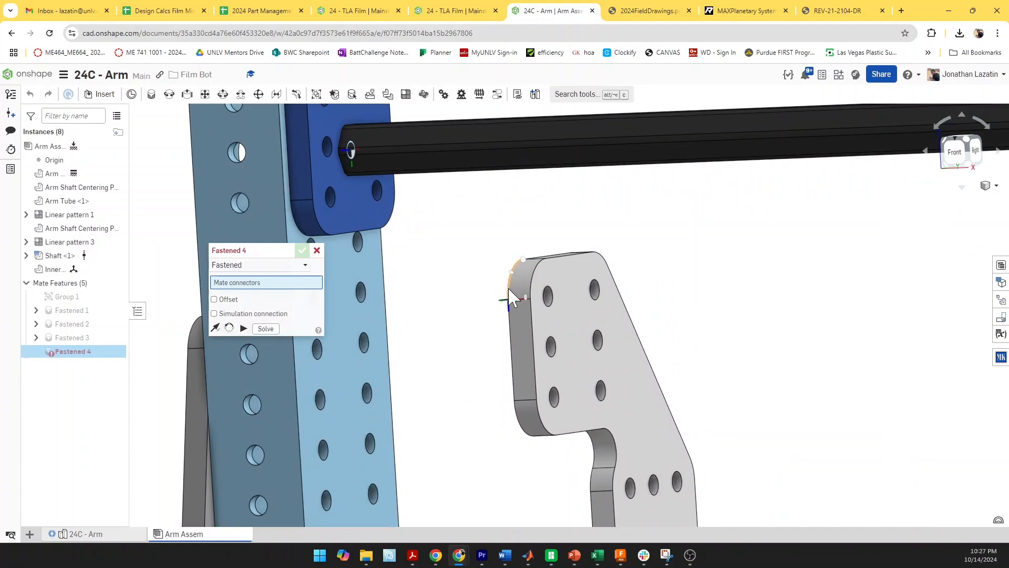
right_click_drag(510, 287, 427, 370)
left_click(495, 299)
scroll(485, 322, "down", 3)
left_click(492, 372)
key("Return")
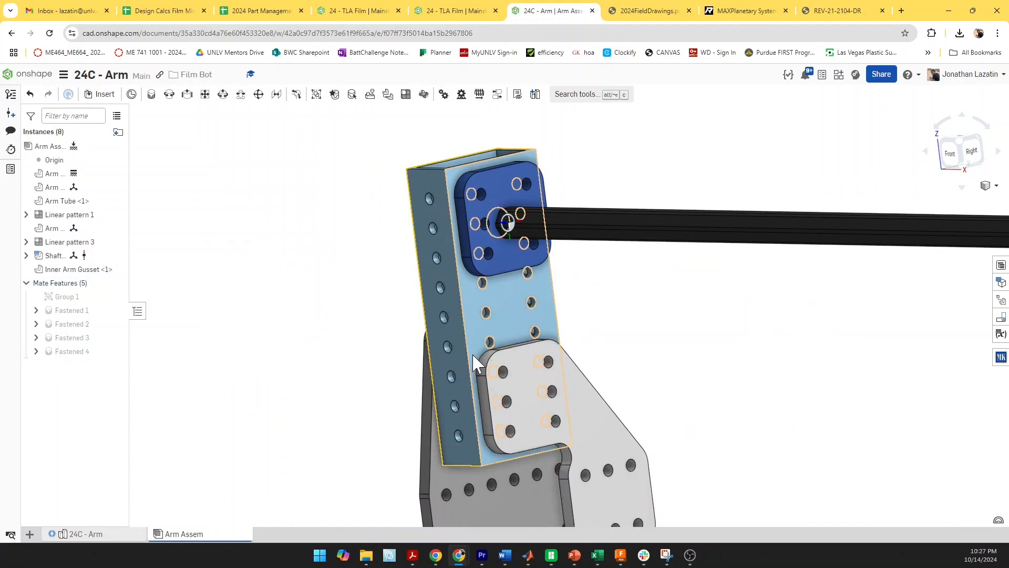
Edit Linear pattern 3 of the Arm Gusset, removing the missing instance and setting the distance to 24.75 in
scroll(552, 327, "down", 5)
mouse_move(617, 359)
right_mouse_down()
mouse_move(651, 367)
mouse_move(610, 354)
right_mouse_up()
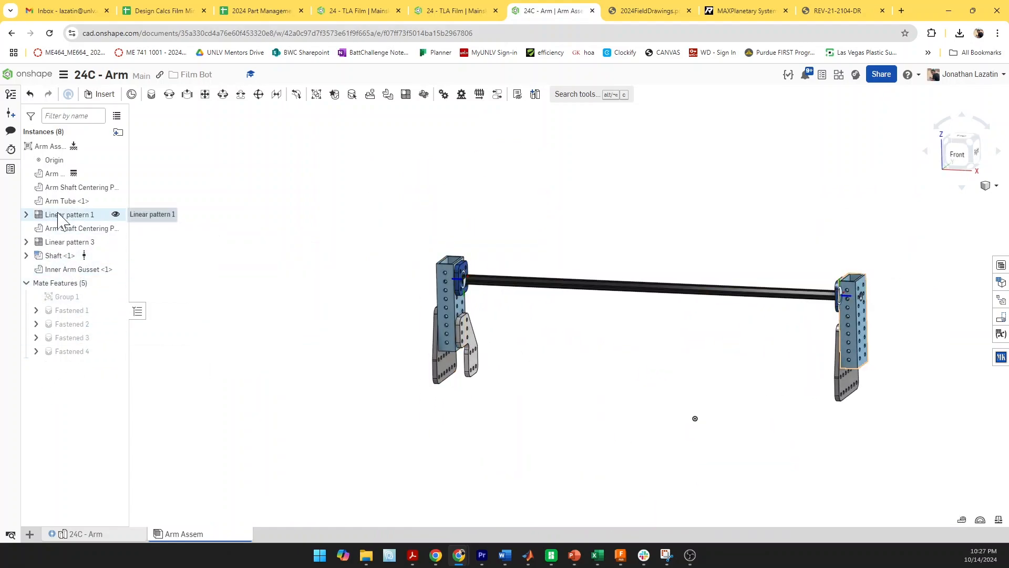
double_click(70, 242)
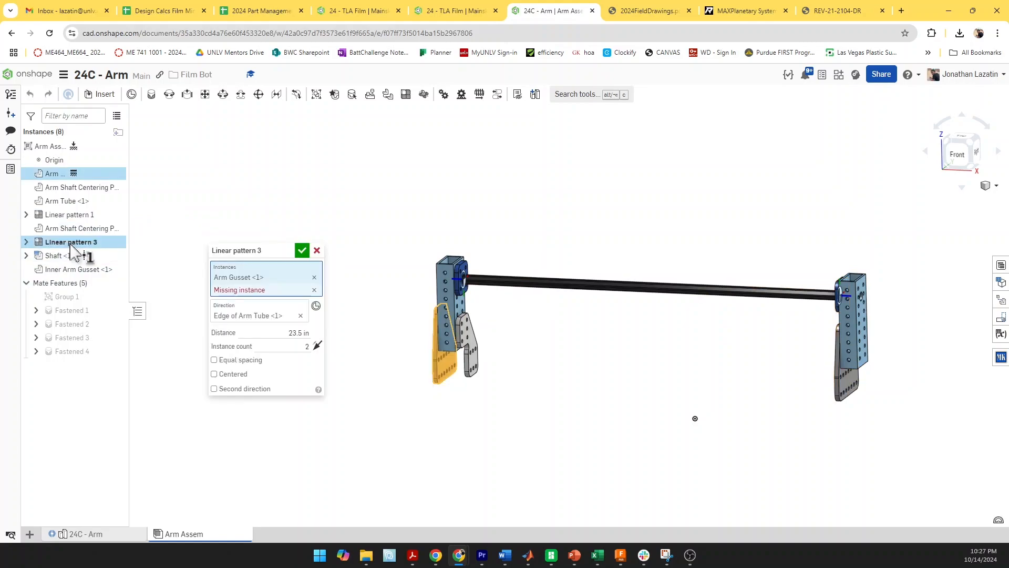
left_click(314, 290)
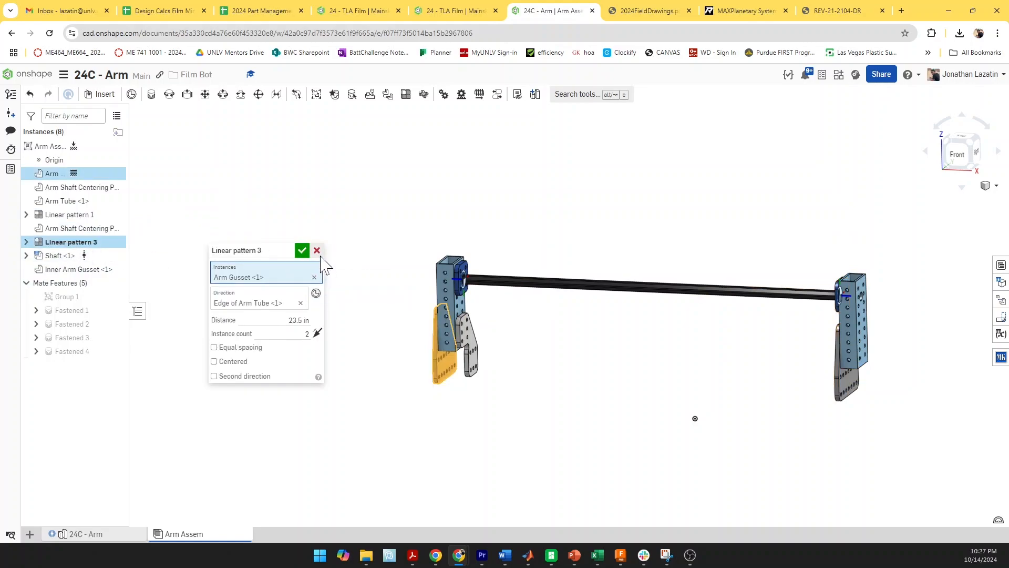
left_click(299, 320)
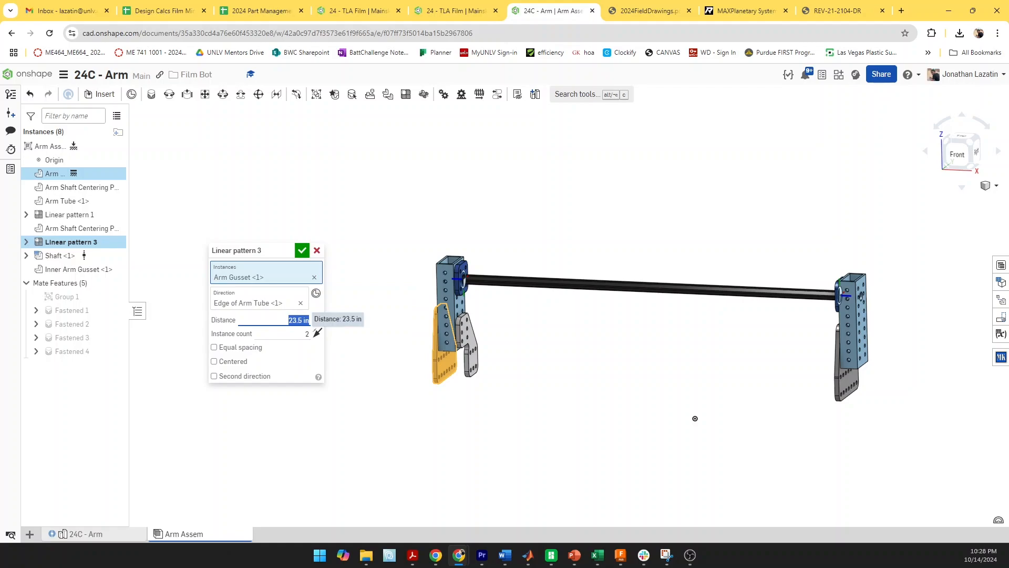
type("24.5")
key("Return")
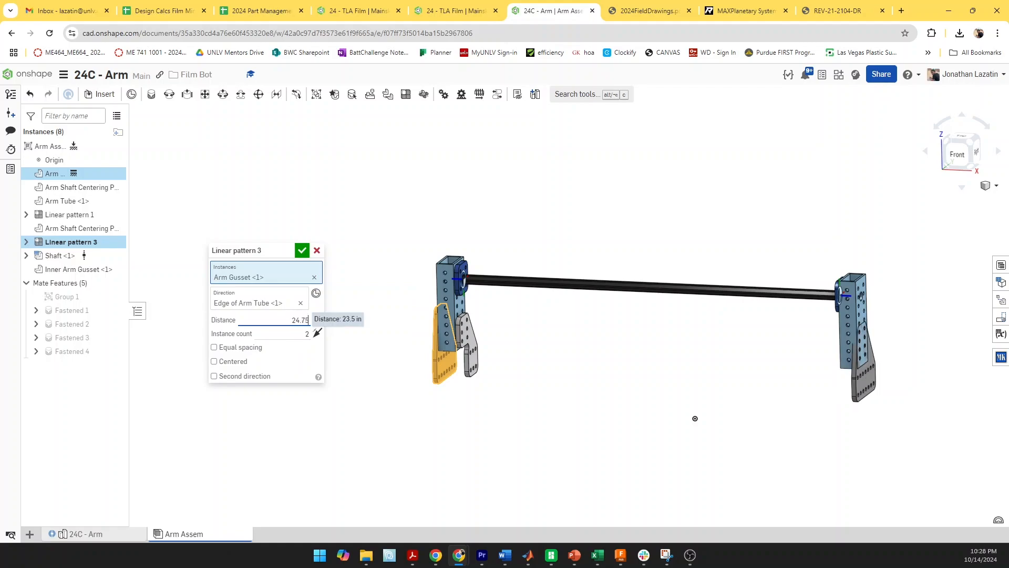
type("24.75")
key("Return")
left_click(303, 250)
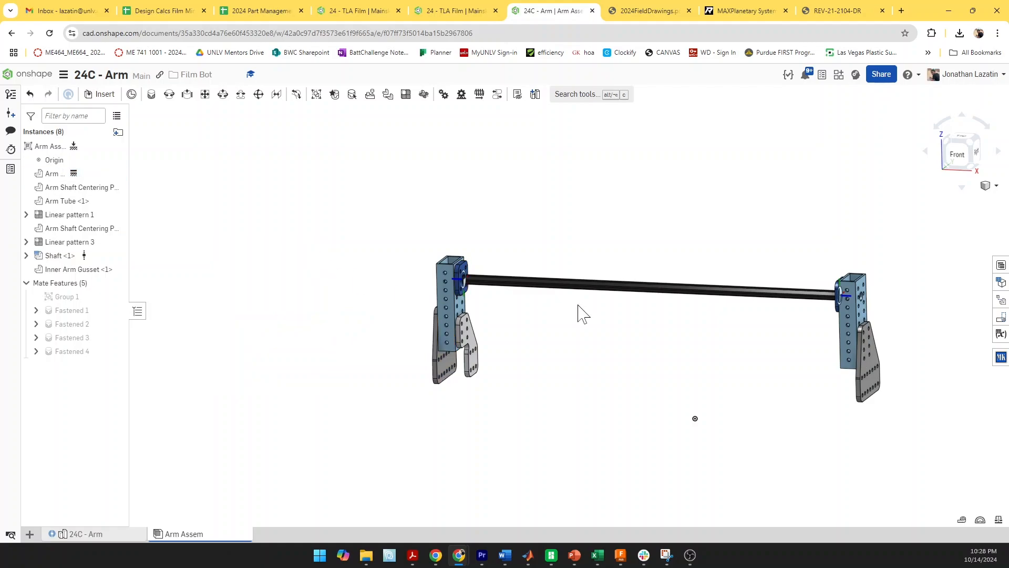
Linearly pattern the Inner Arm Gusset along the Arm Tube's lower edge toward the opposite tube, with 2 instances 22.25 in apart
left_click(406, 95)
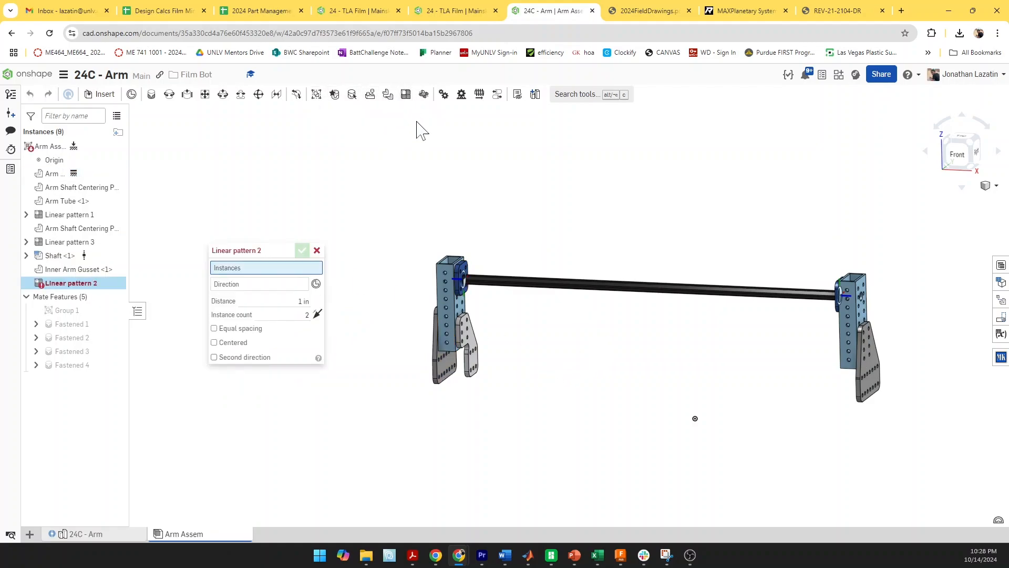
left_click(470, 349)
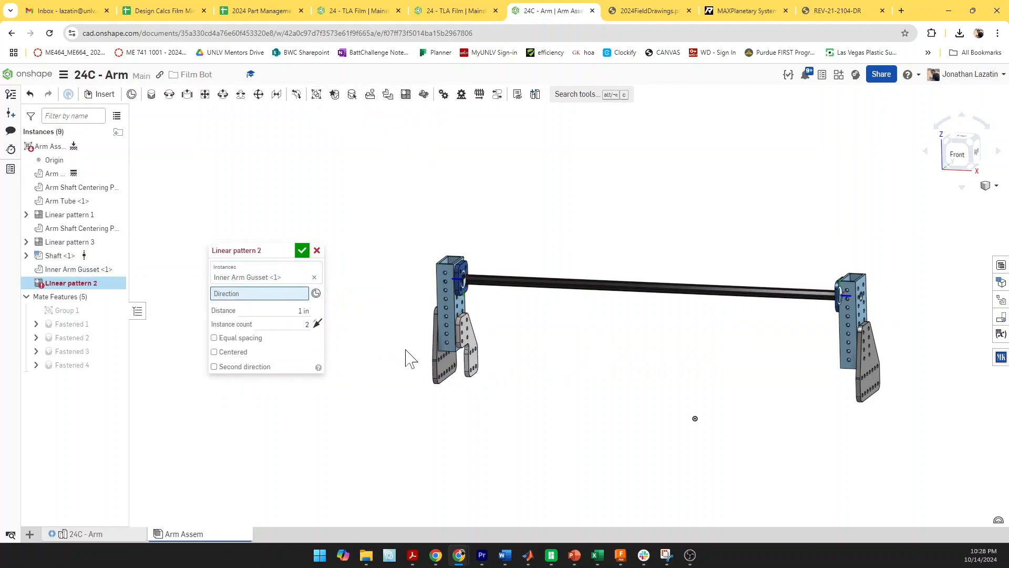
left_click(451, 351)
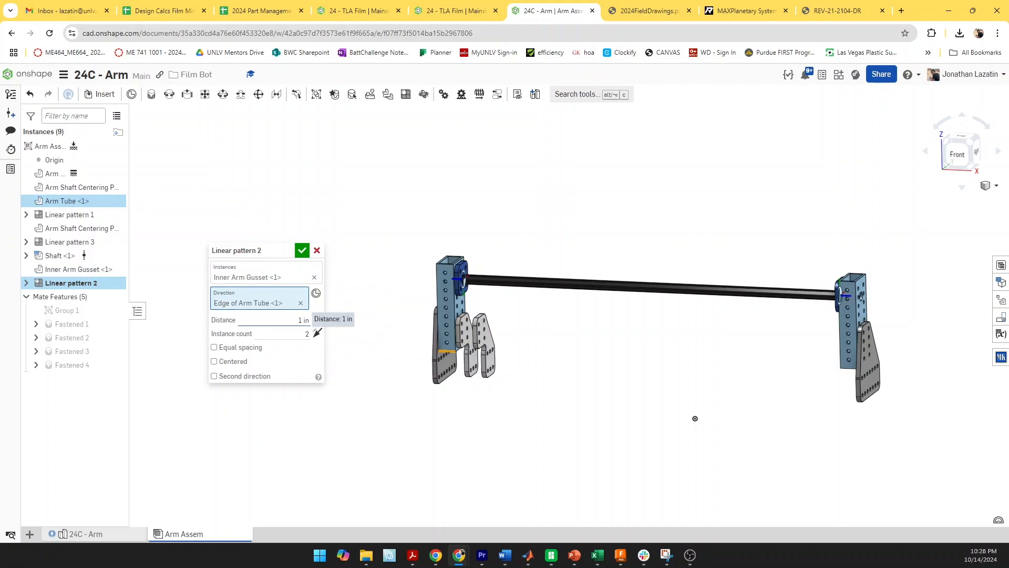
left_click(304, 319)
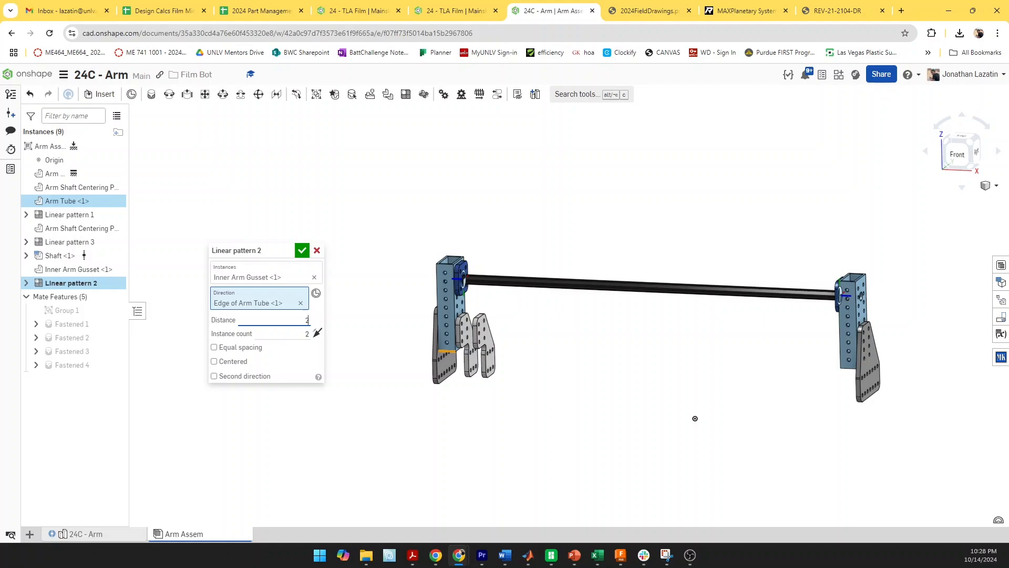
type("22.25")
key("Return")
scroll(535, 351, "up", 3)
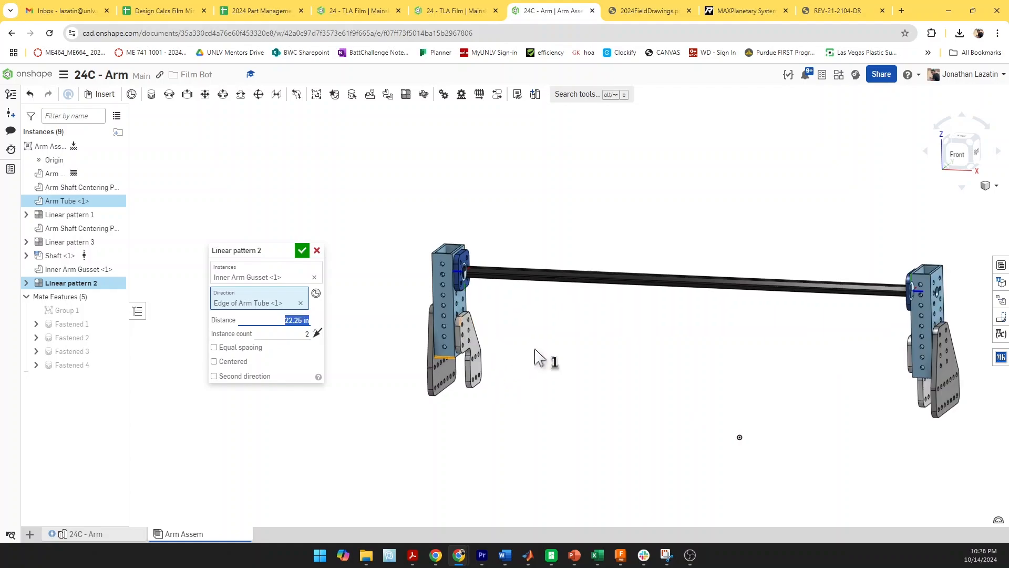
middle_click_drag(831, 375, 640, 357)
right_click_drag(639, 357, 529, 335)
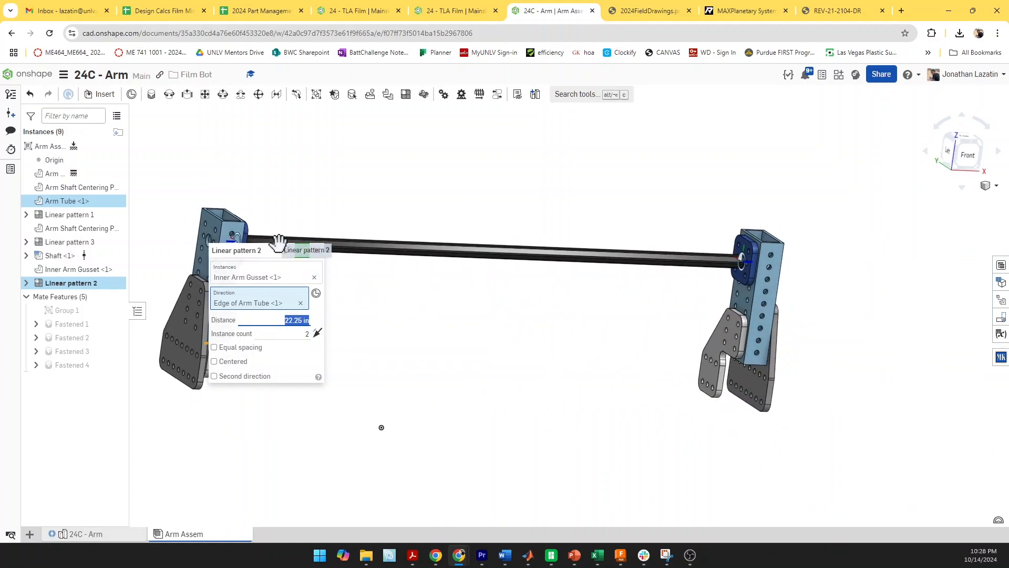
left_click(301, 250)
right_click_drag(608, 421, 463, 387)
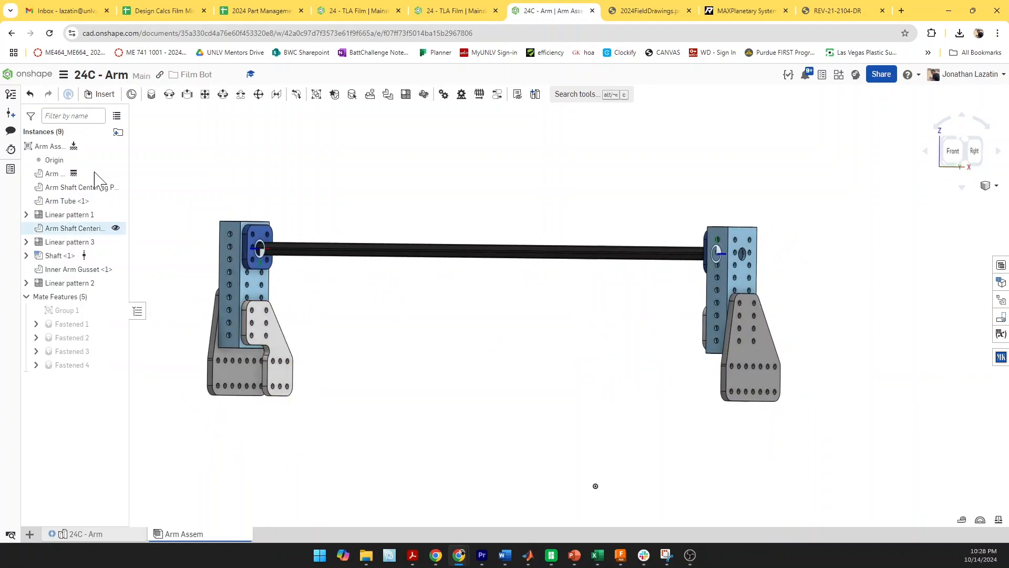
Create a new version of the 24C - Arm document, keeping the suggested name and leaving the description empty
left_click(16, 114)
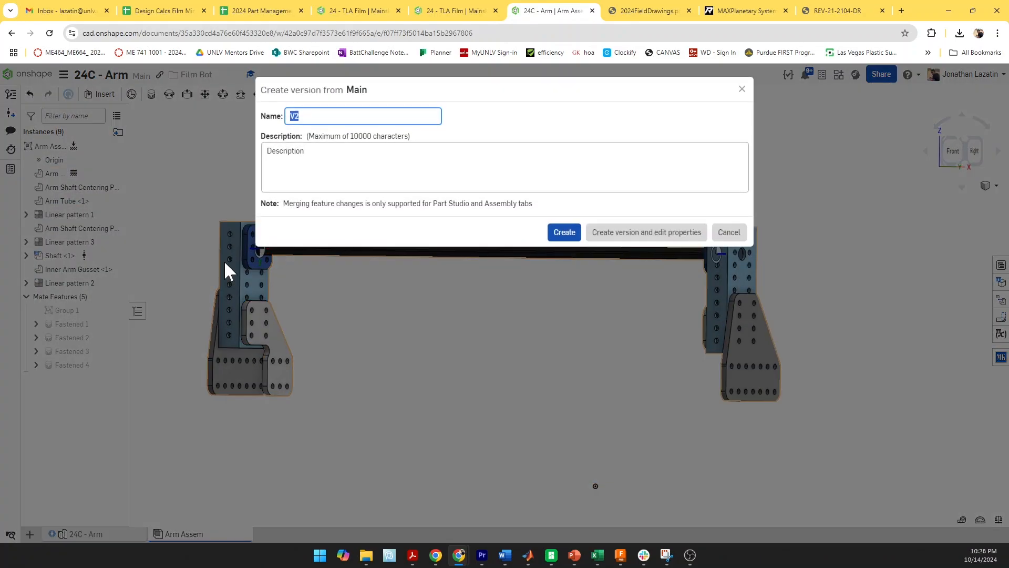
left_click(552, 230)
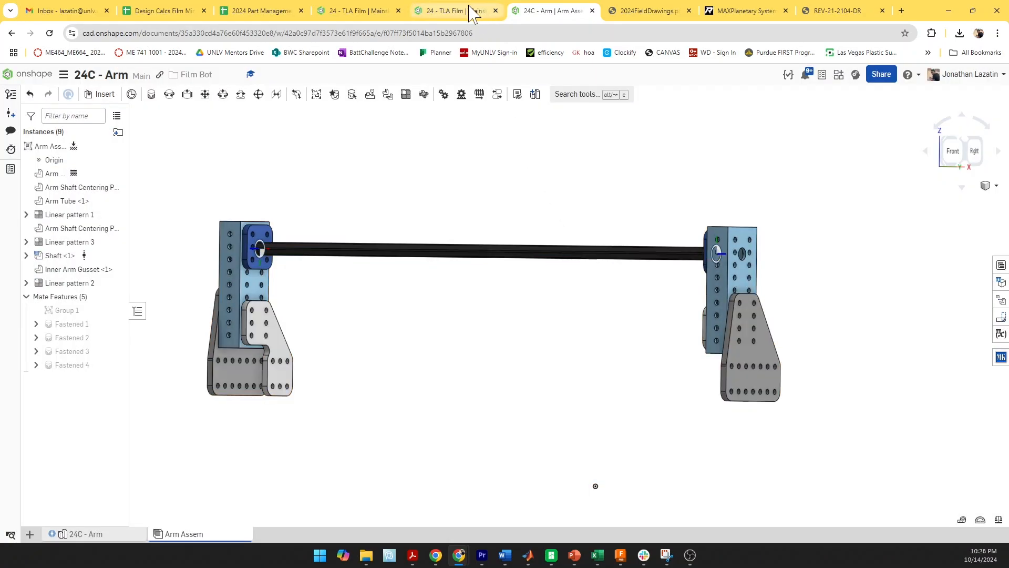
Switch to the 24 - TLA Film document and open its Top Level Assembly to view the arm supports on the drive
left_click(465, 11)
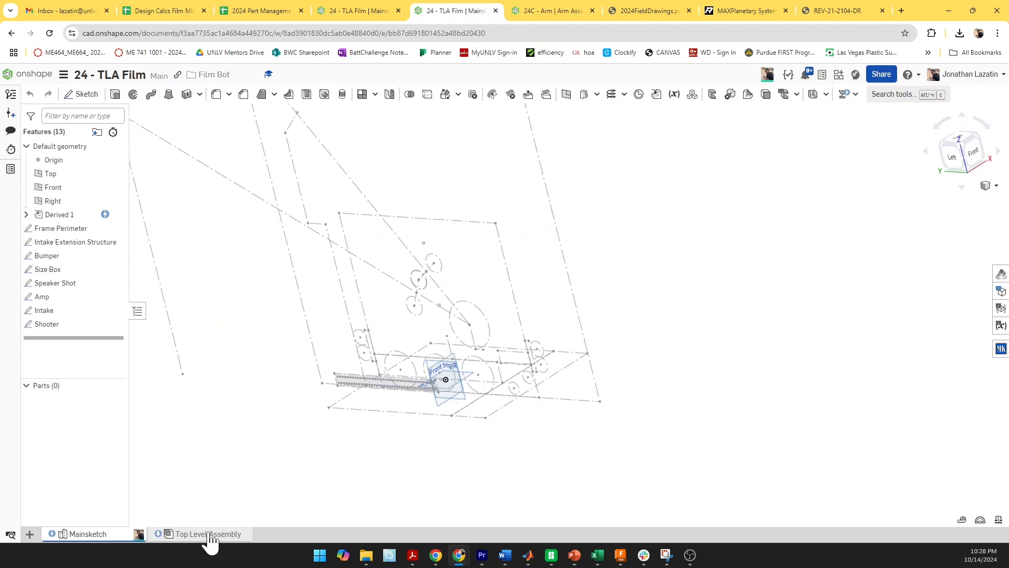
left_click(209, 534)
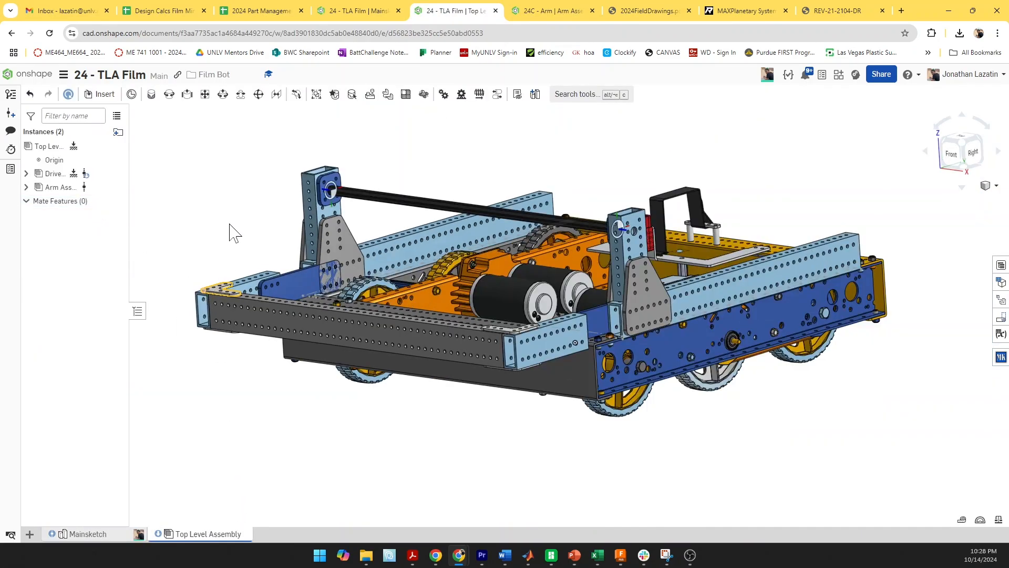
scroll(229, 229, "down", 1)
middle_click_drag(231, 235, 291, 218)
right_click_drag(313, 235, 298, 248)
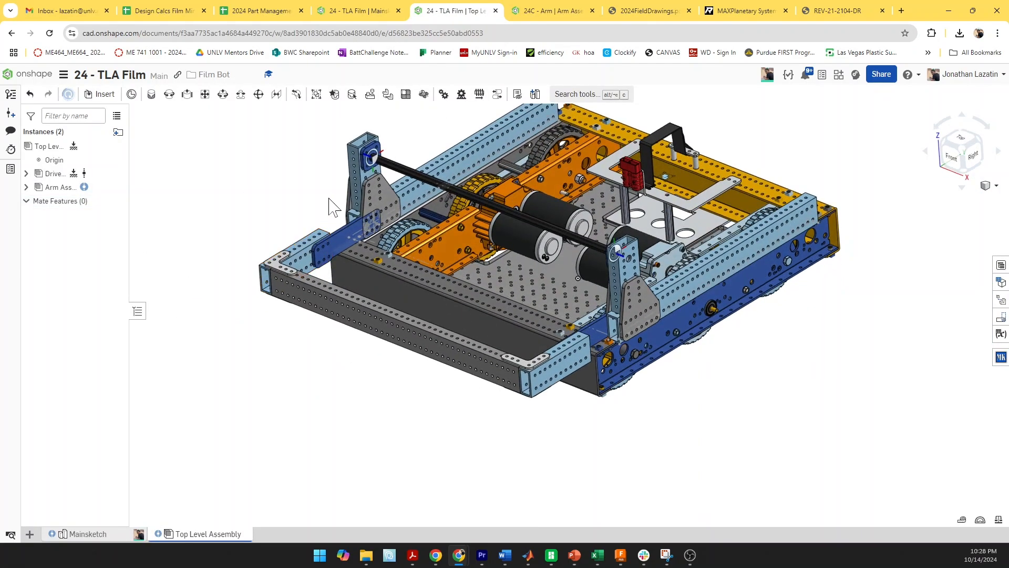
scroll(332, 205, "up", 2)
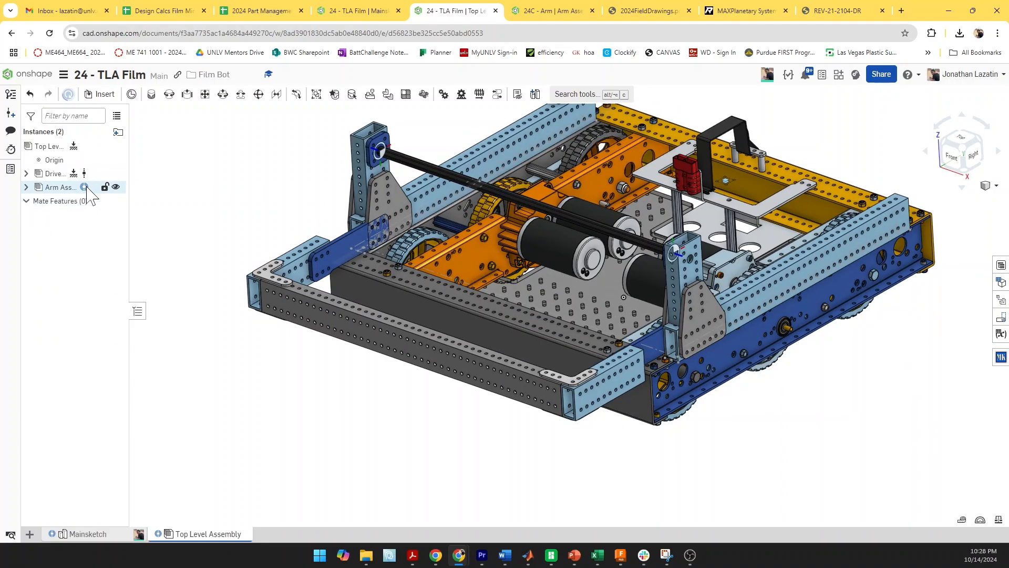
Update only the 24C - Arm reference of the arm assembly to its newest version using a selective update
left_click(85, 188)
left_click(242, 138)
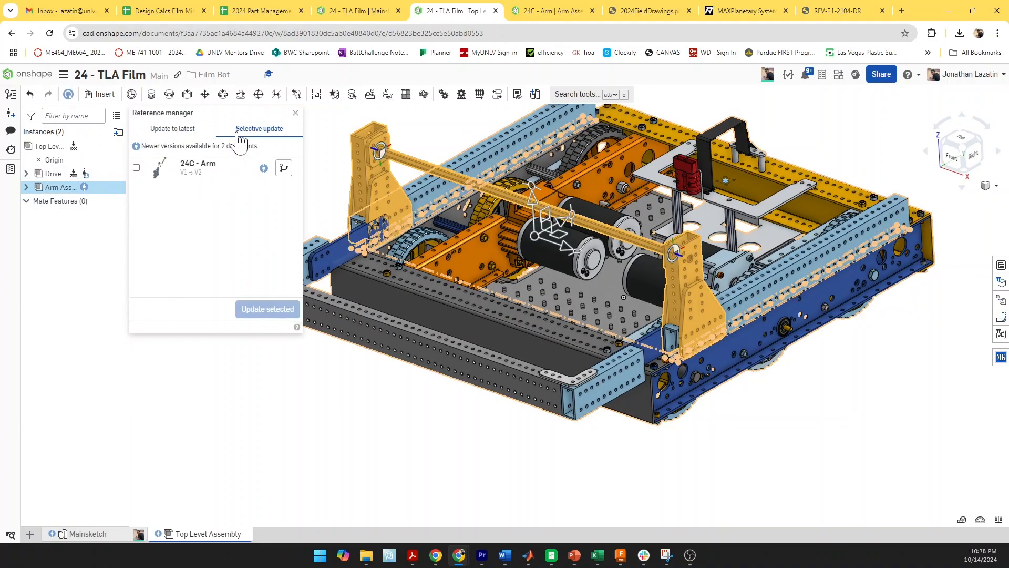
left_click(136, 167)
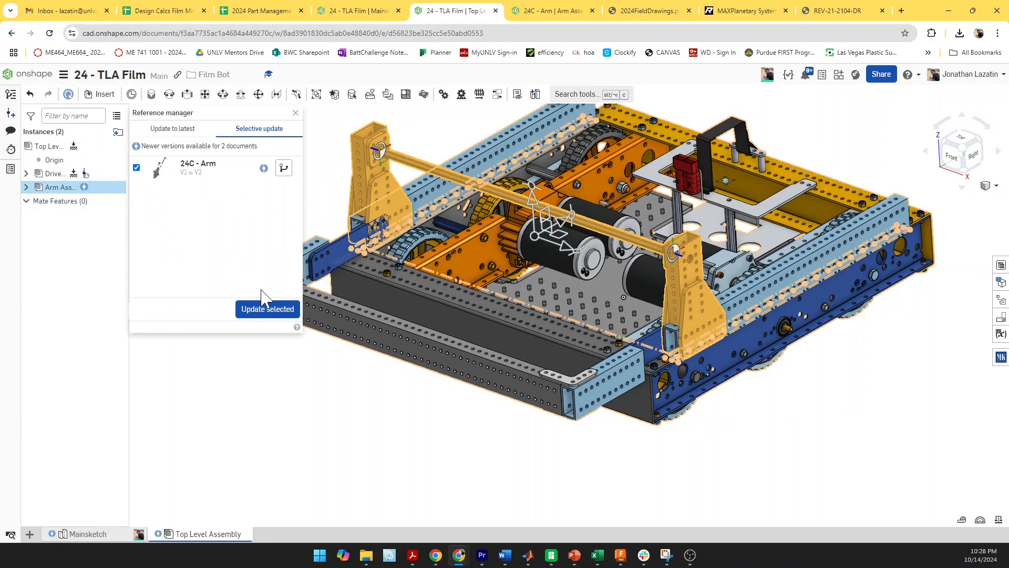
left_click(268, 309)
Examine the updated arm on the robot from several sides, and the arm assembly in its own 24C - Arm document
scroll(339, 208, "up", 5)
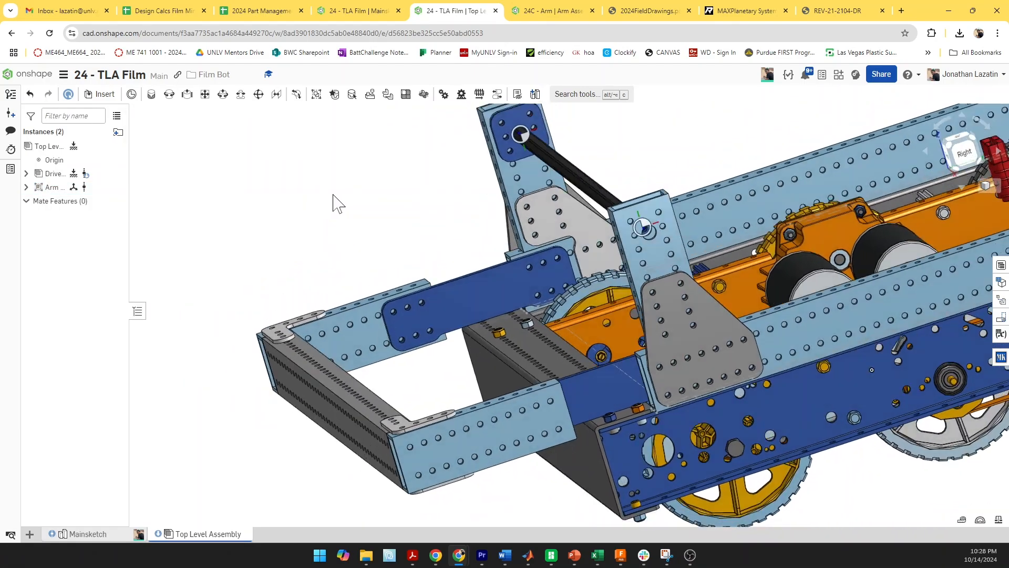
right_click_drag(336, 202, 371, 226)
scroll(355, 206, "down", 3)
scroll(330, 233, "up", 3)
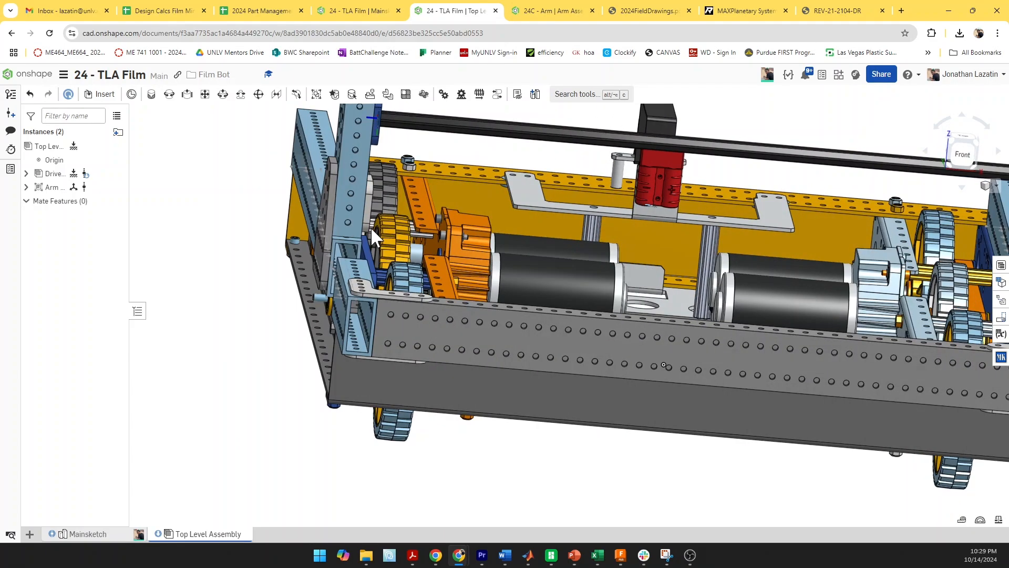
middle_click_drag(371, 226, 15, 252)
right_click_drag(815, 351, 750, 337)
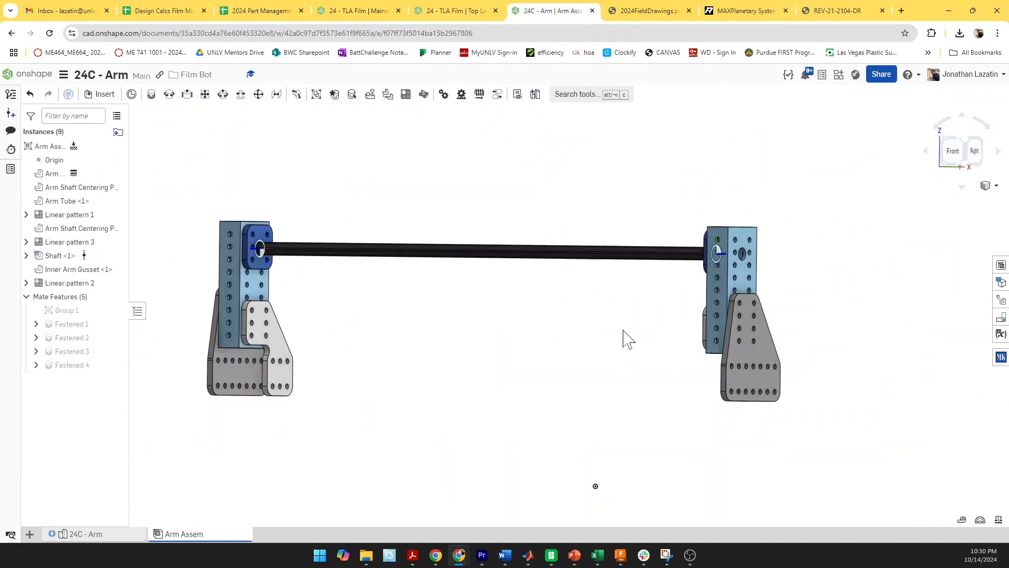
right_click_drag(547, 331, 483, 329)
scroll(482, 329, "down", 3)
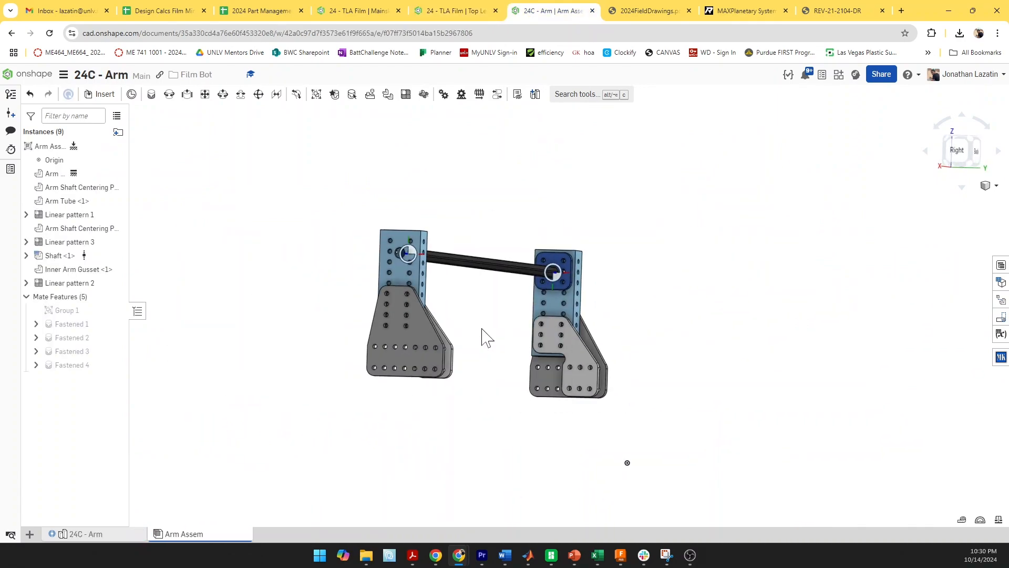
Rename the document to "24C - Arm Shooter"
left_click(101, 75)
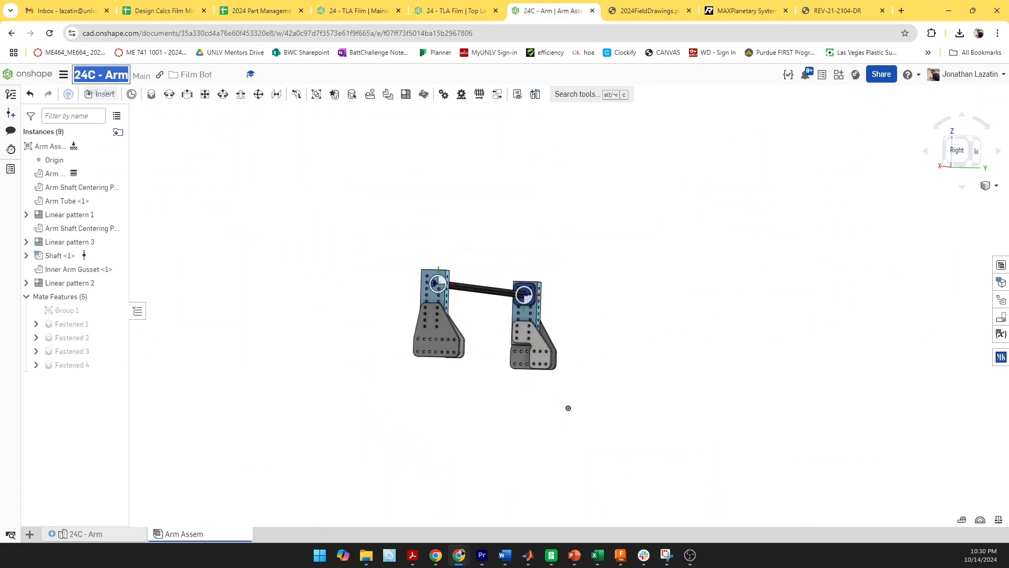
left_click(128, 75)
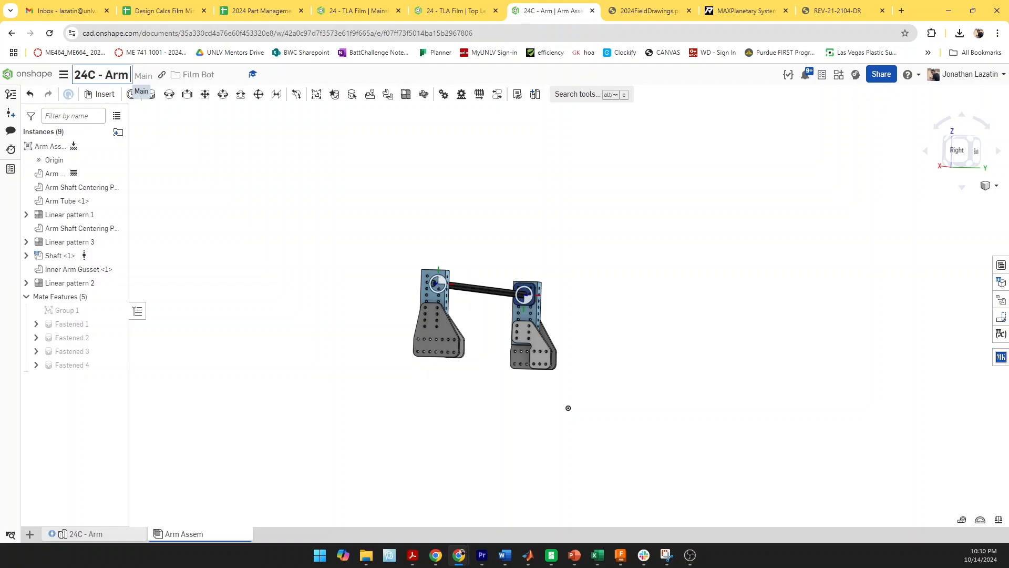
type("Shooter")
key("Return")
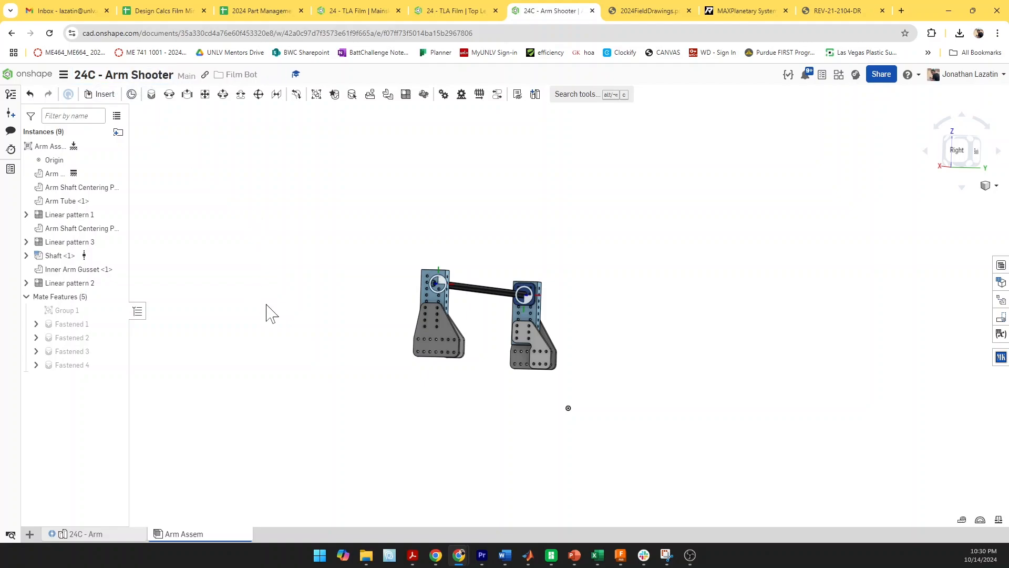
In the 24C - Arm part studio, create a plane offset 14/2 in from the Right plane
right_click_drag(266, 310, 306, 321)
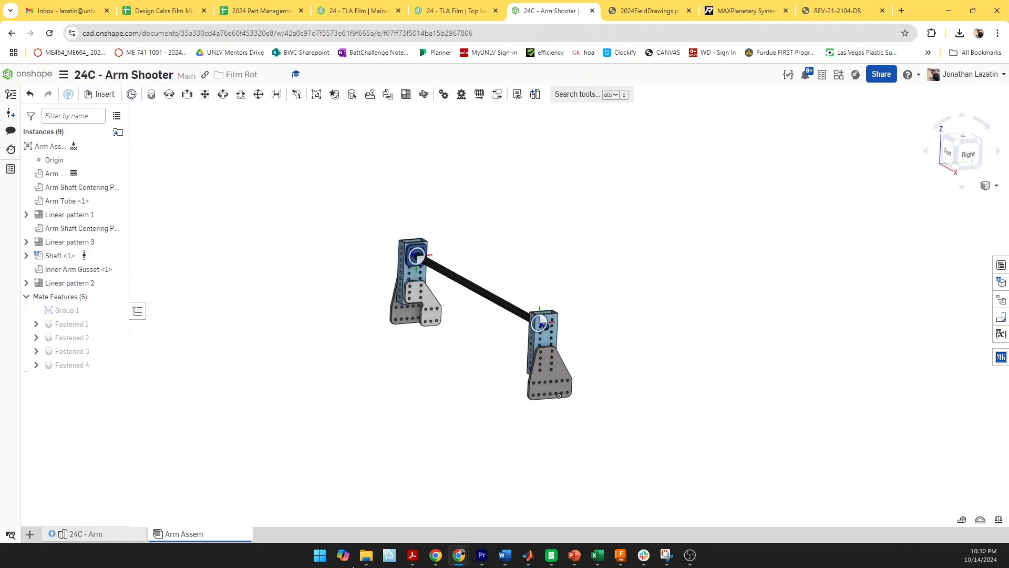
left_click(133, 533)
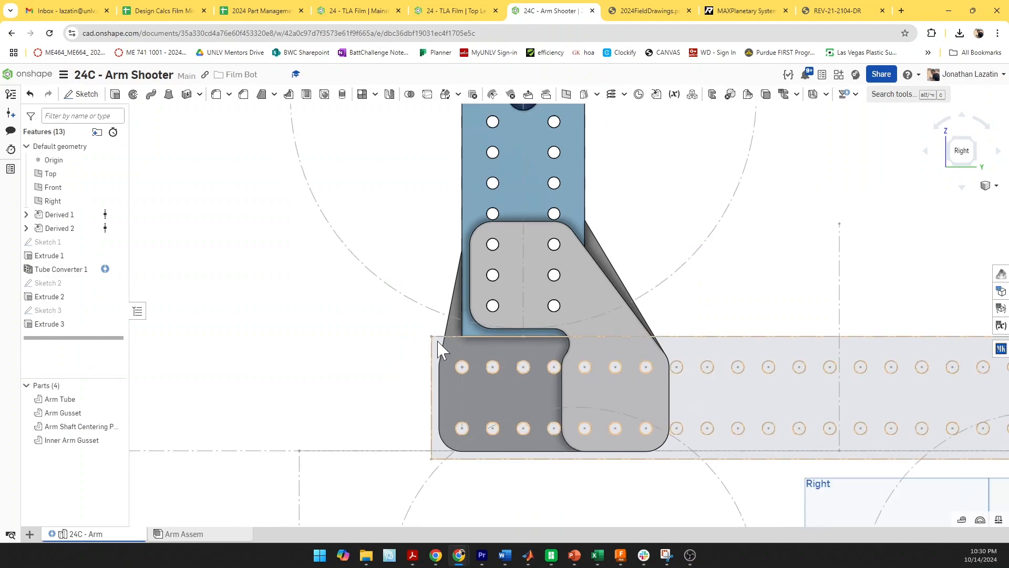
right_click_drag(503, 315, 537, 340)
scroll(509, 418, "up", 4)
left_click(522, 347)
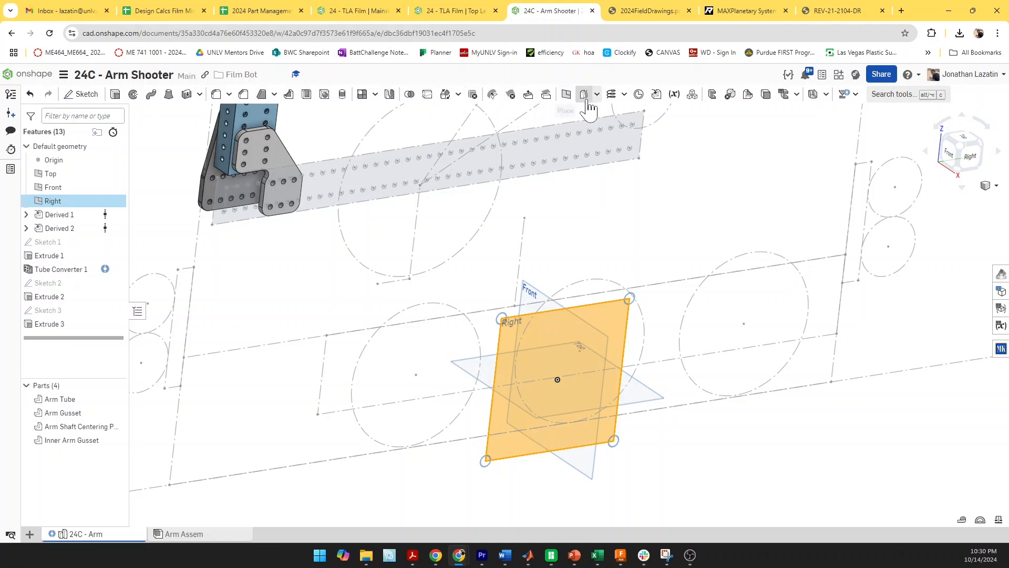
left_click(566, 95)
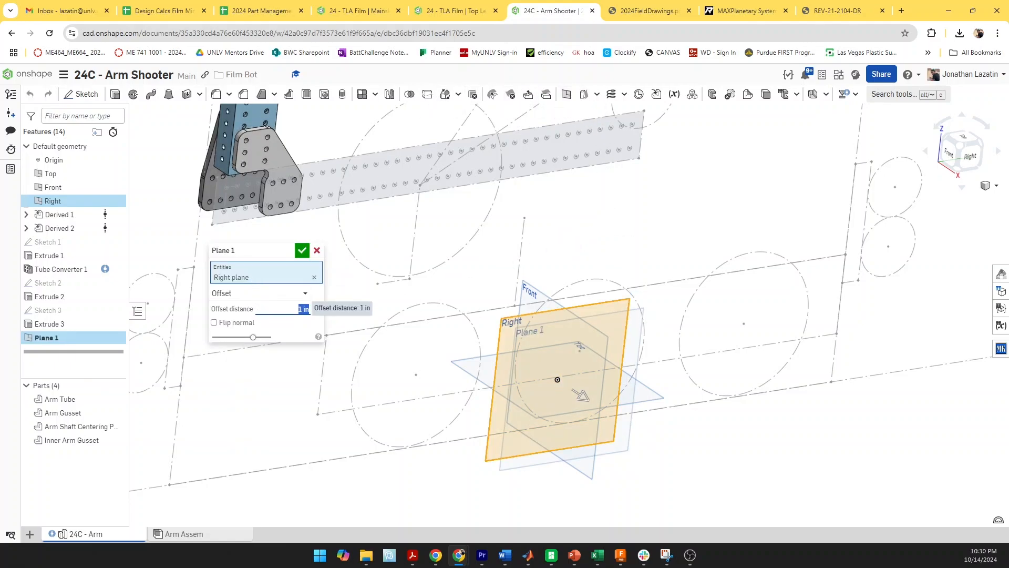
type("14/2")
key("Return")
Flip the offset plane to the opposite side of the Right plane, where the arm tower stands, and accept it
scroll(390, 343, "down", 3)
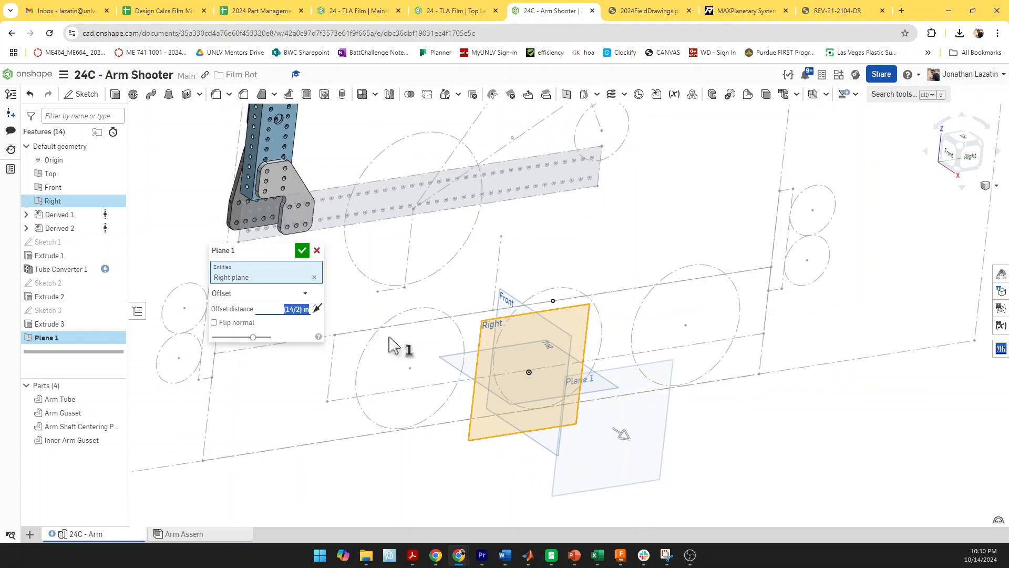
mouse_move(477, 321)
right_mouse_down()
mouse_move(525, 314)
mouse_move(516, 339)
right_mouse_up()
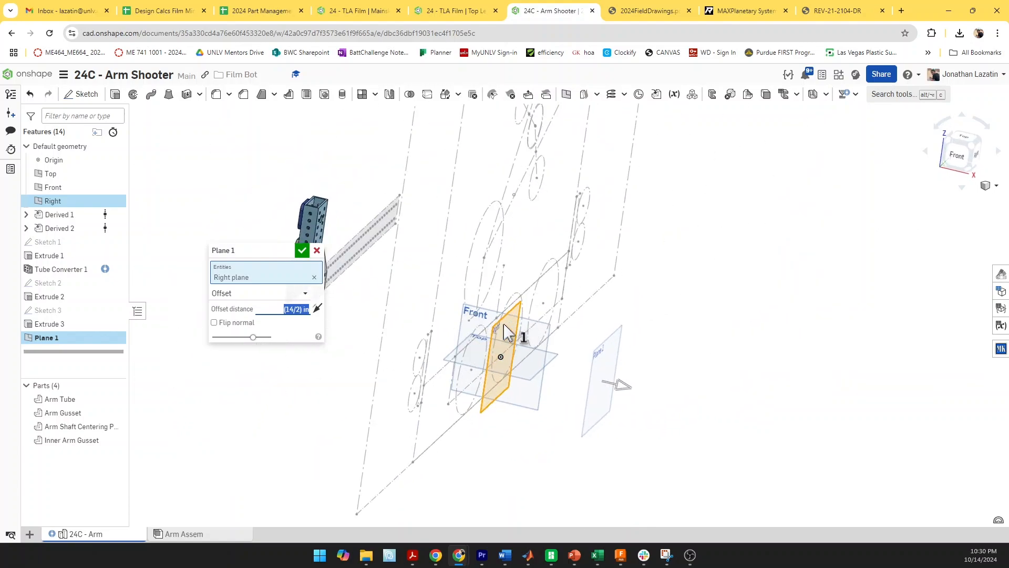
left_click(318, 309)
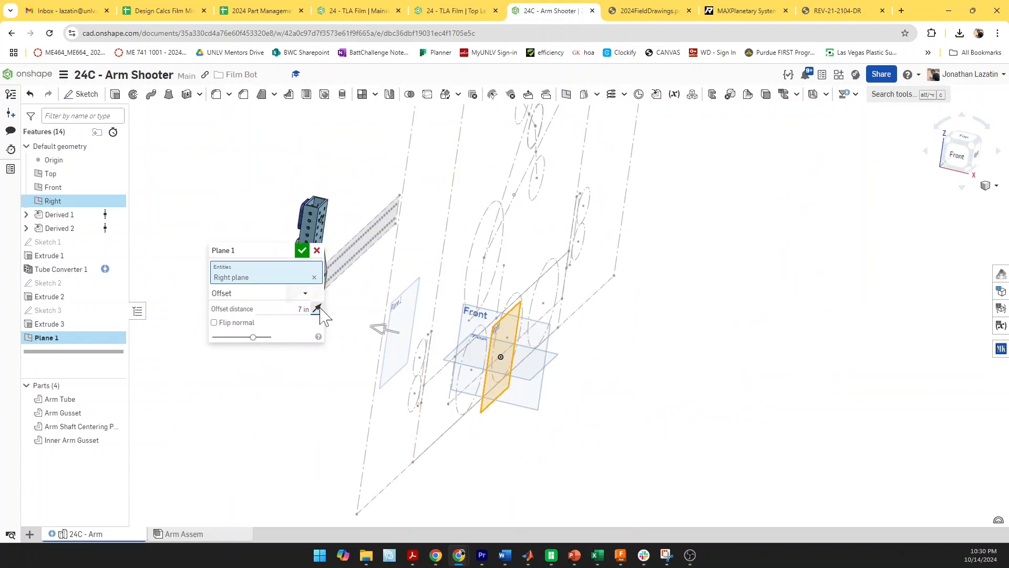
left_click(303, 251)
Start a sketch on the new offset plane and view it straight on
right_click_drag(338, 323, 442, 331)
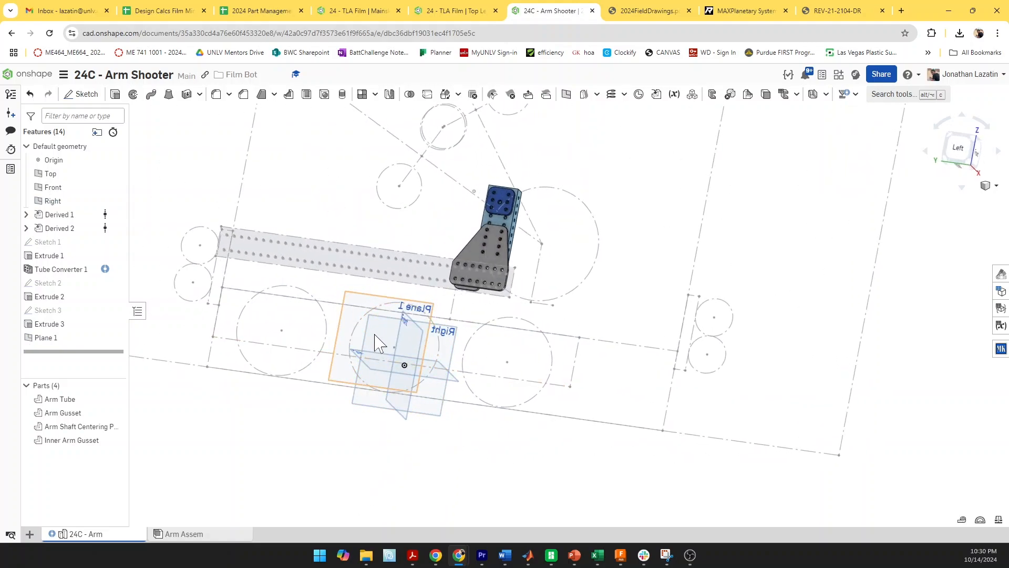
scroll(379, 347, "up", 3)
left_click(362, 317)
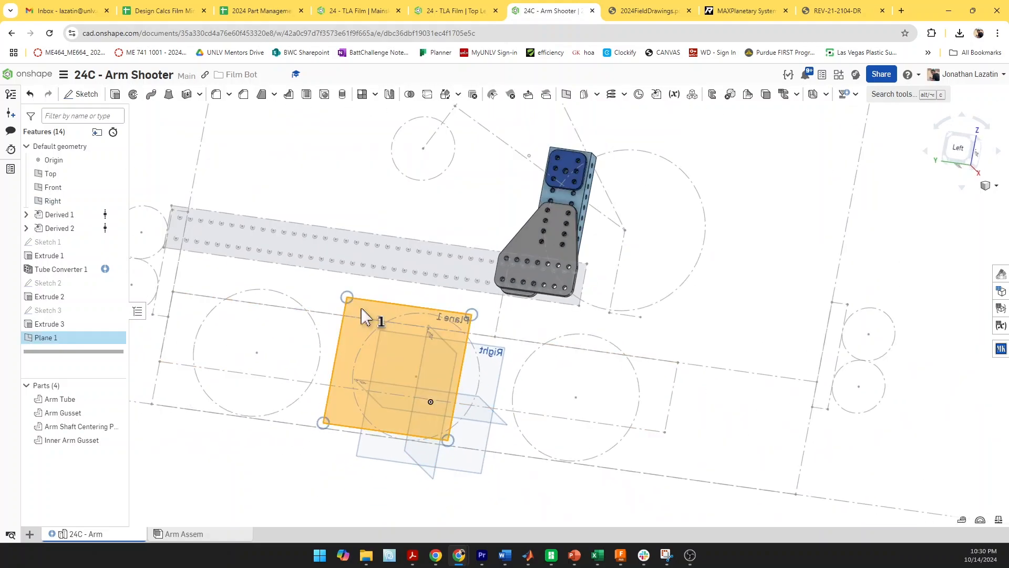
left_click(81, 94)
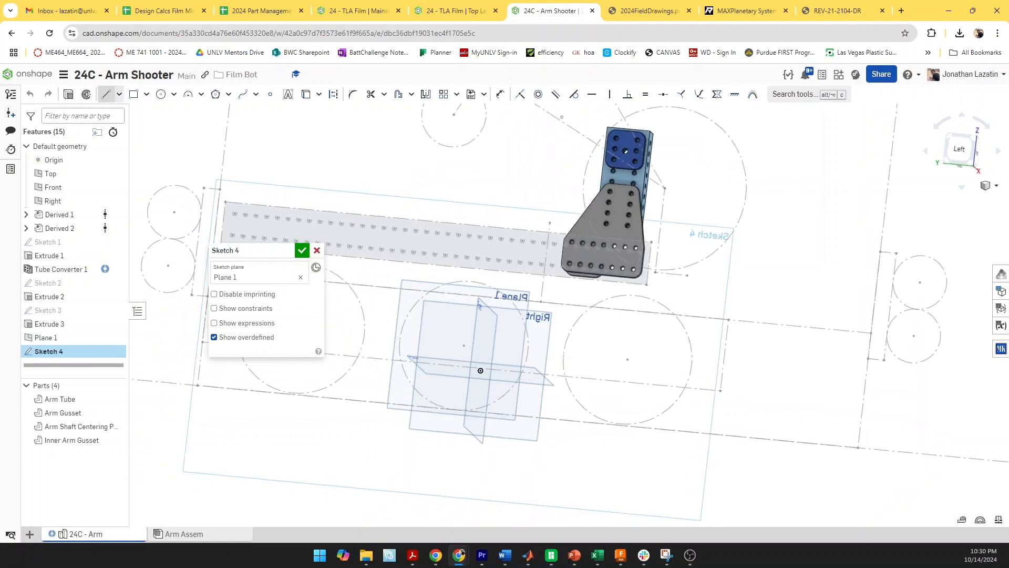
middle_click_drag(578, 184, 472, 398)
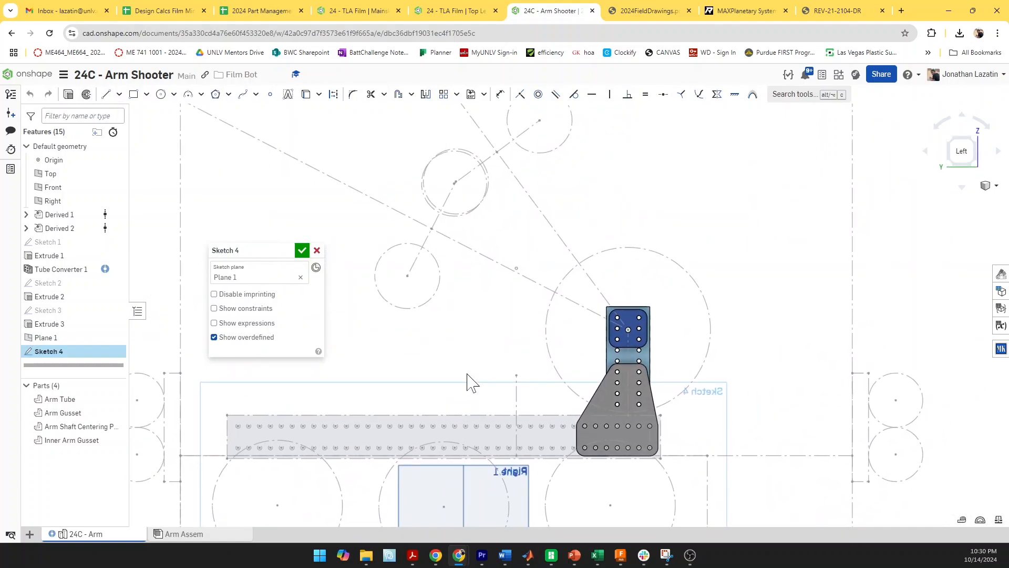
scroll(452, 352, "down", 3)
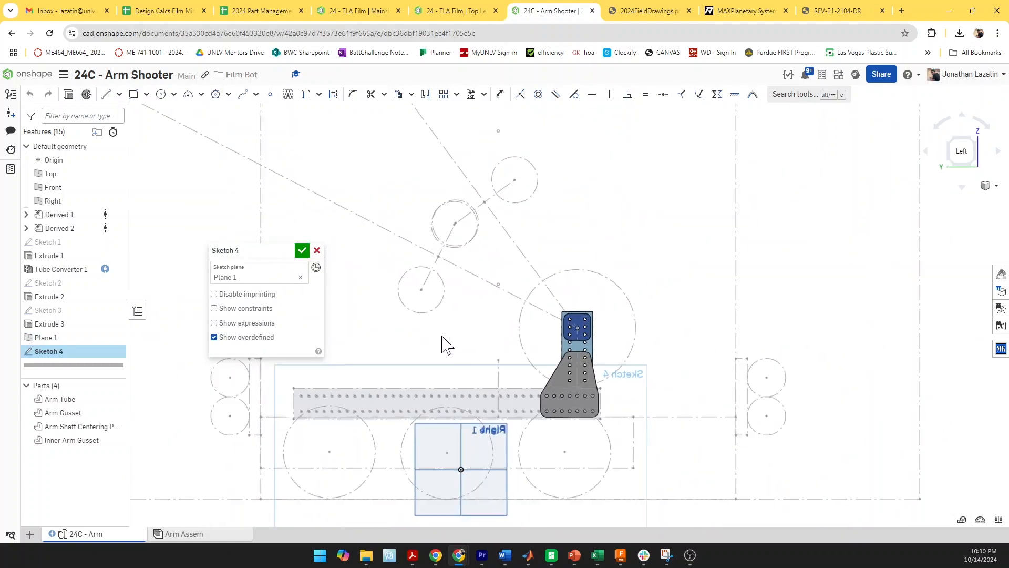
key("g")
Sketch a closed four-sided slanted arm outline over the tower's pivot, with a short upper end about 1.4 in and long sides about 8.2 and 9 in
left_click(106, 94)
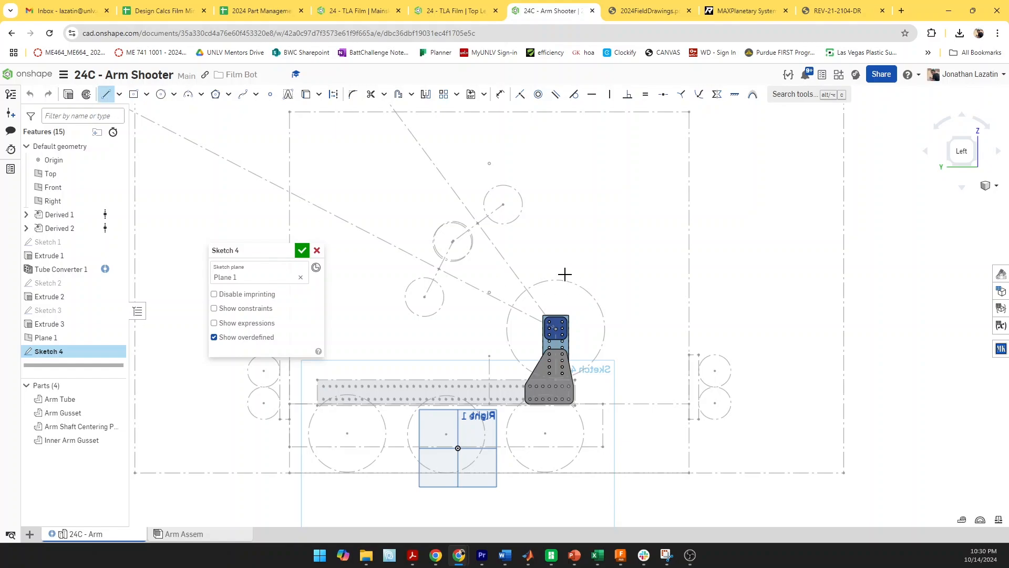
scroll(559, 273, "up", 5)
left_click(404, 233)
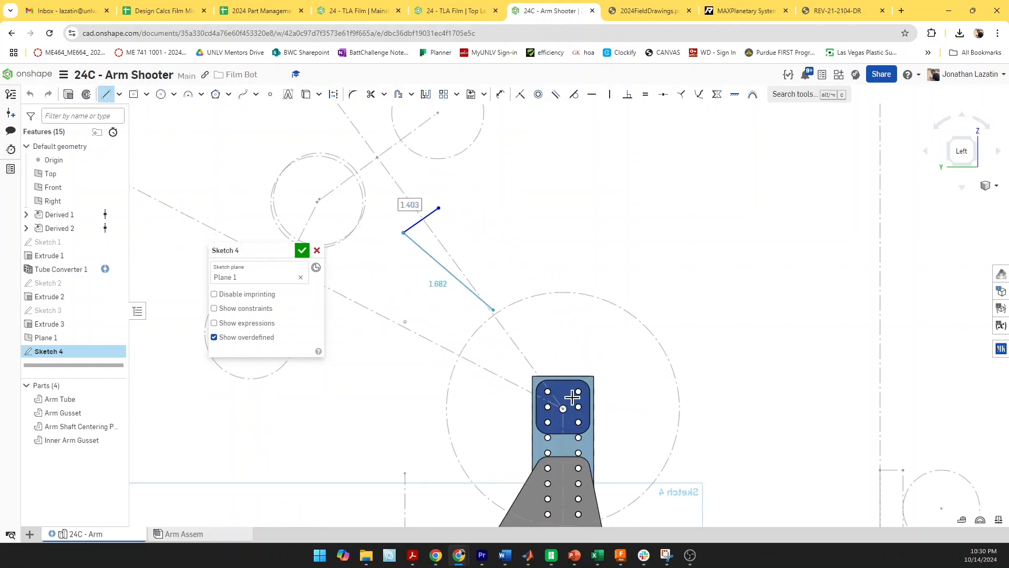
left_click(529, 450)
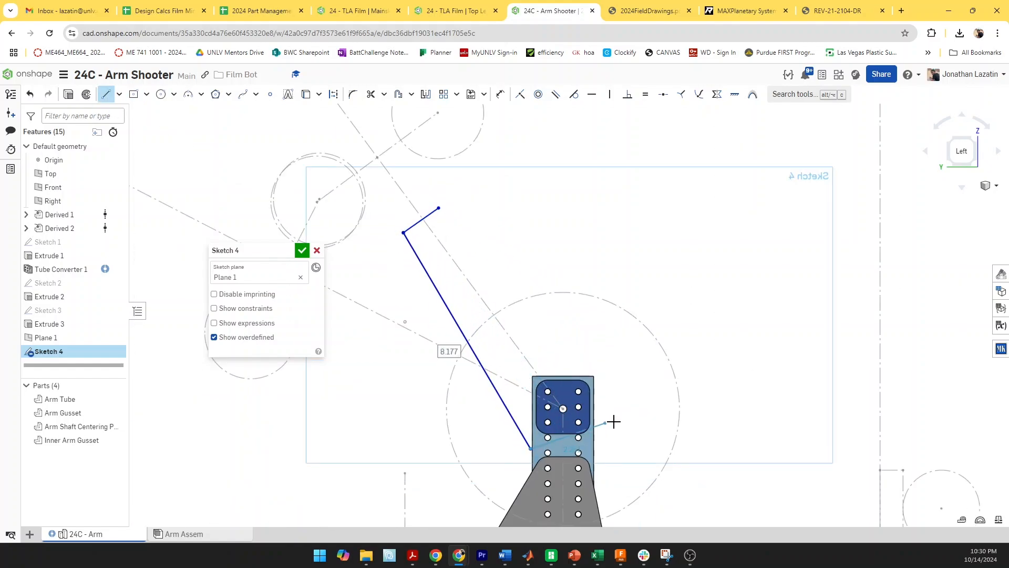
left_click(616, 418)
left_click(440, 211)
scroll(440, 210, "down", 3)
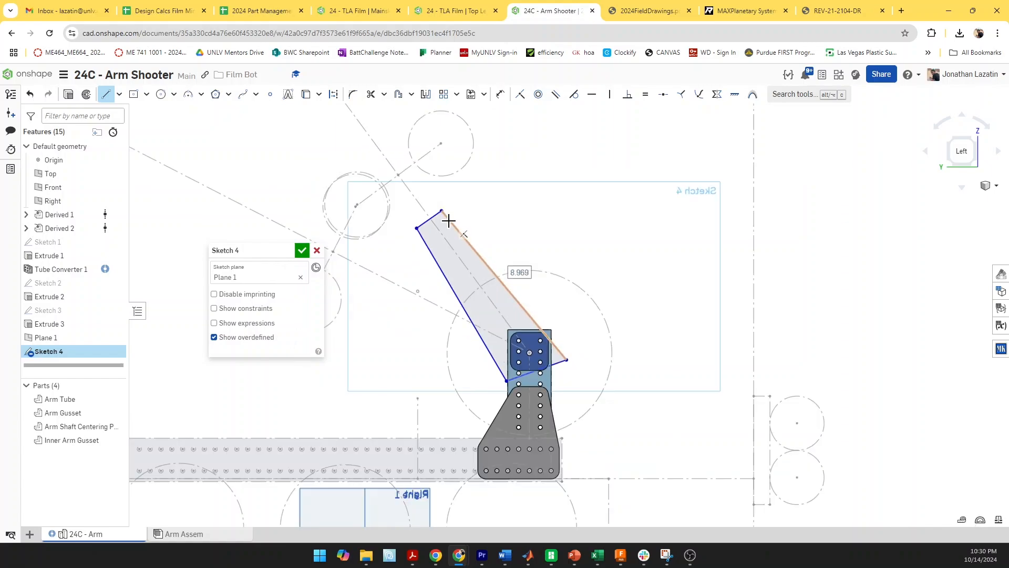
Draw a construction centerline about 8.5 in long between the midpoints of the outline's two short edges
key("u")
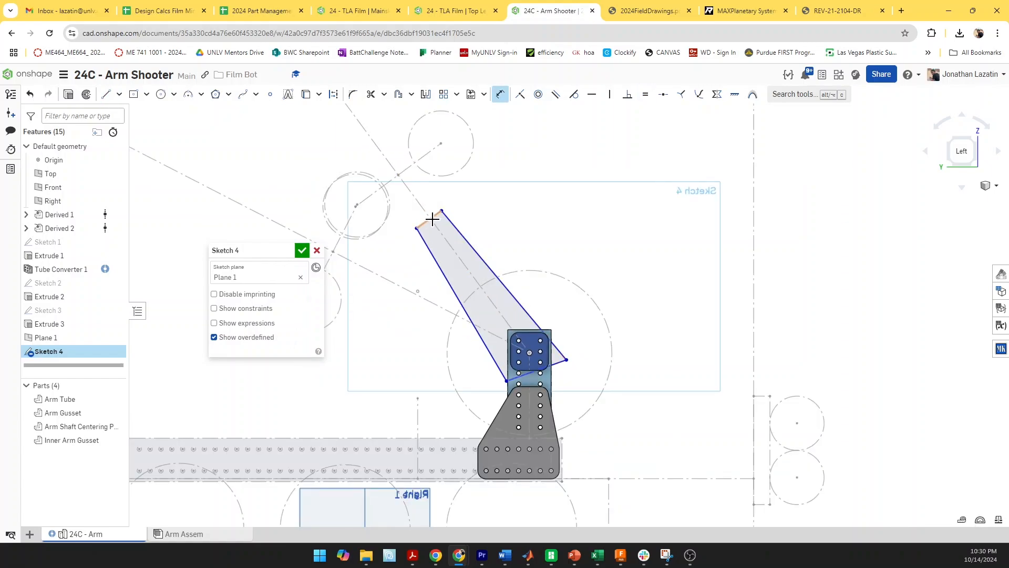
key("l")
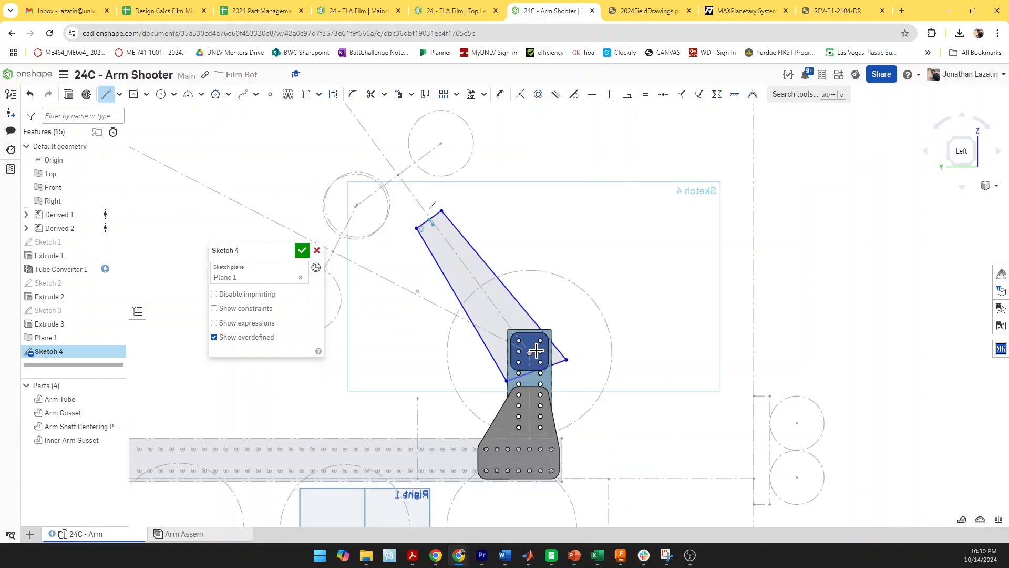
key("q")
scroll(534, 371, "up", 6)
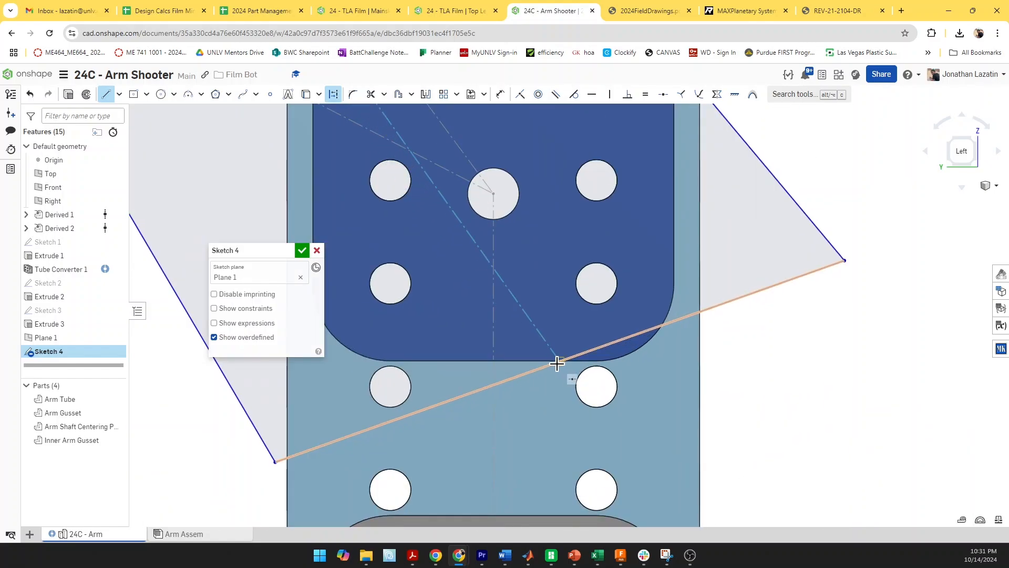
scroll(561, 363, "down", 6)
left_click(560, 363)
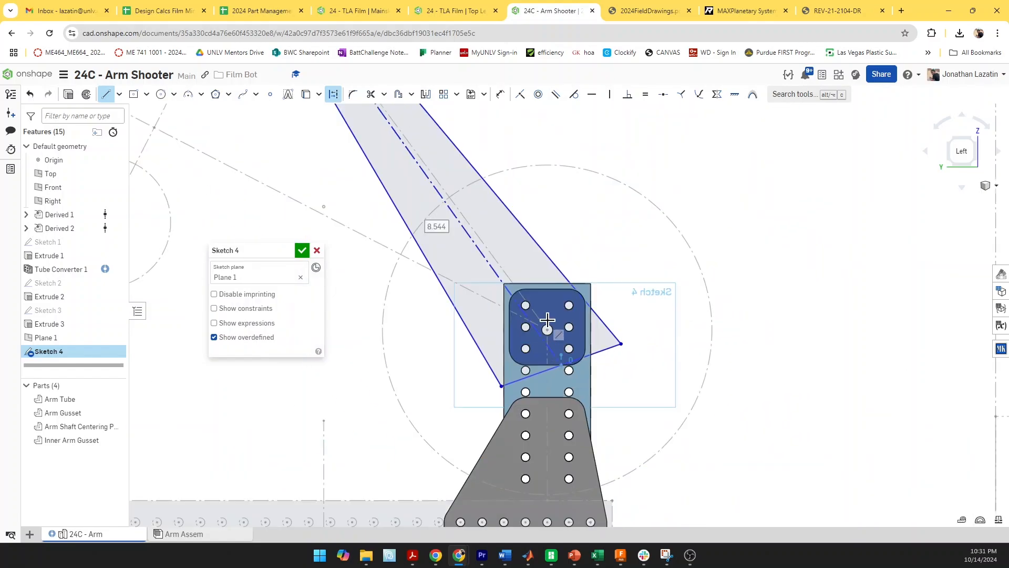
Make the centerline coincident with the slanted layout line that runs to the arm pivot
key("i")
left_click(466, 234)
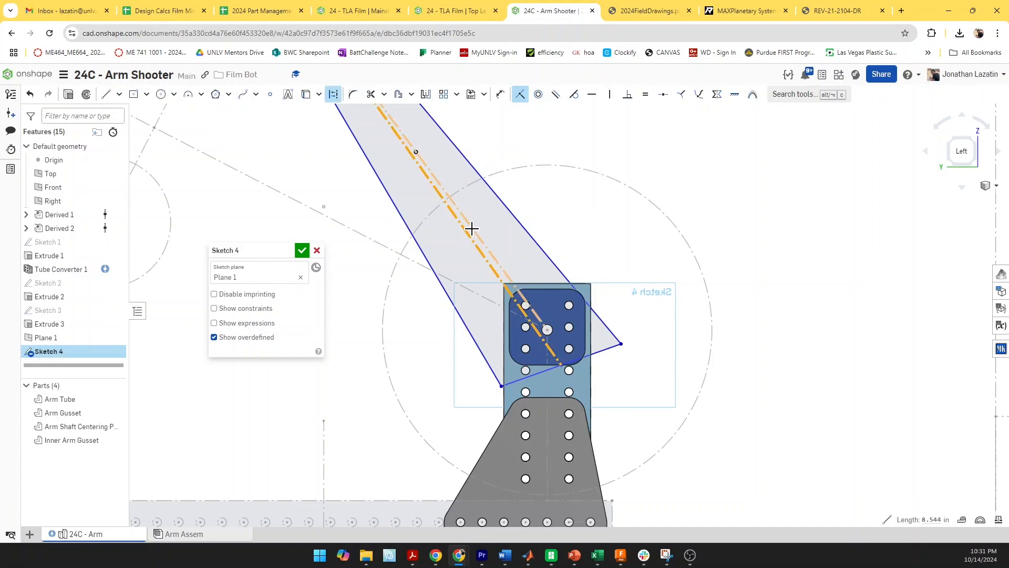
left_click(472, 228)
scroll(560, 330, "down", 1)
scroll(560, 330, "down", 2)
key("Escape")
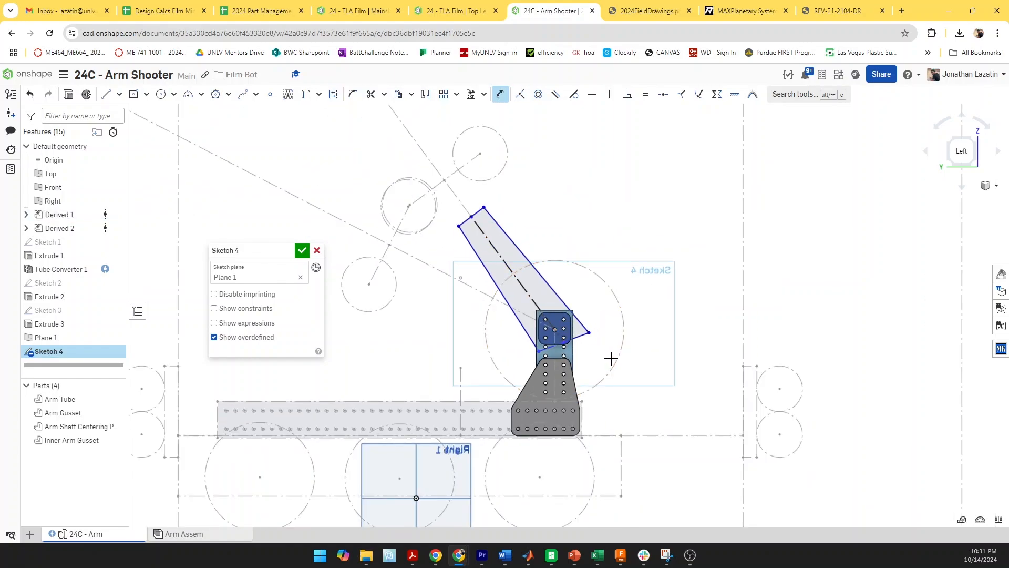
Apply an Equal constraint to the two short edges of the arm outline
key("e")
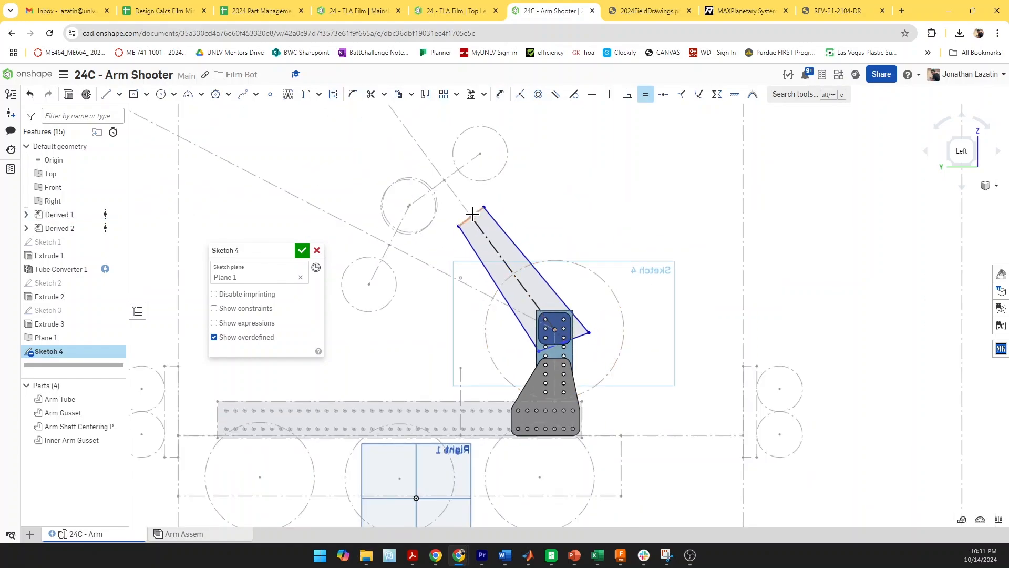
left_click(581, 415)
left_click(582, 411)
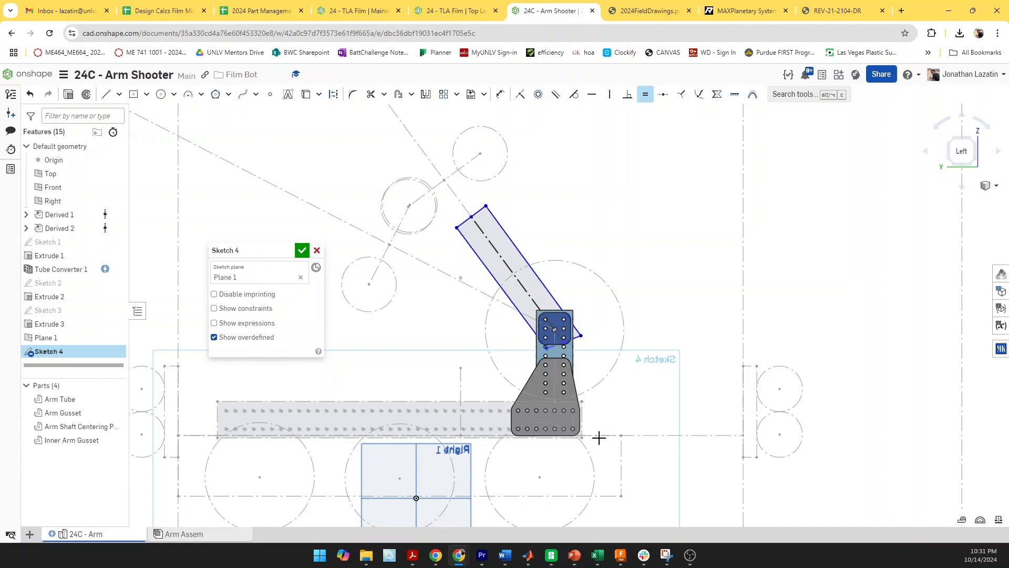
Constrain the lower short edge of the arm outline perpendicular to its adjoining long side
left_click(627, 95)
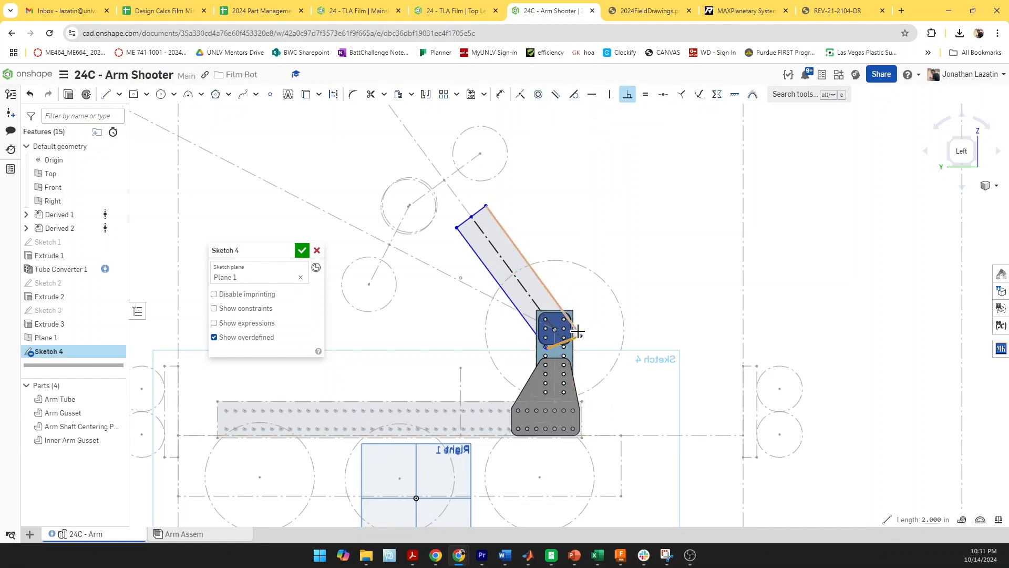
left_click(577, 331)
left_click(470, 219)
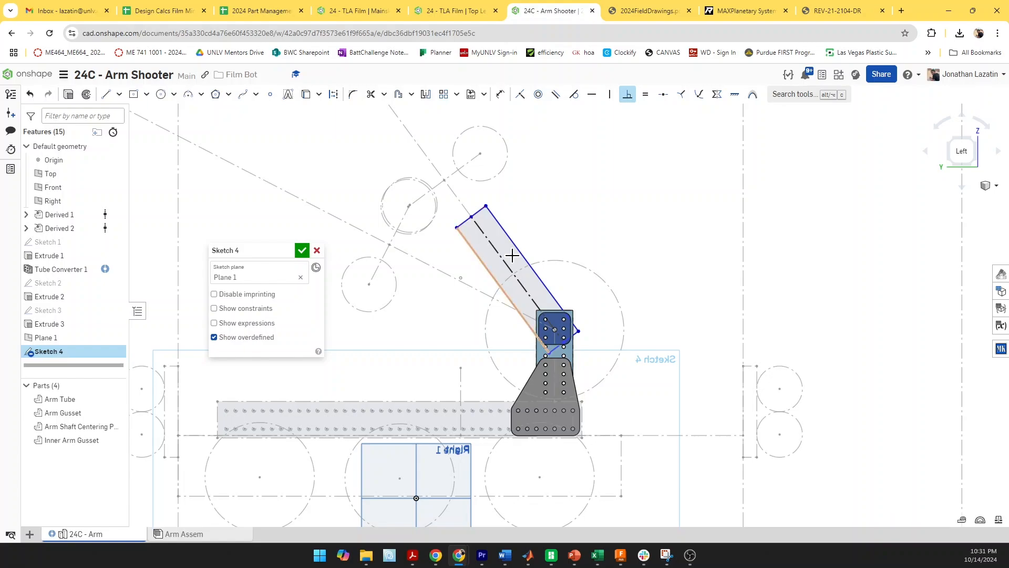
Dimension the distance from the arm pivot centre to the outline's lower short edge as 1 in
key("d")
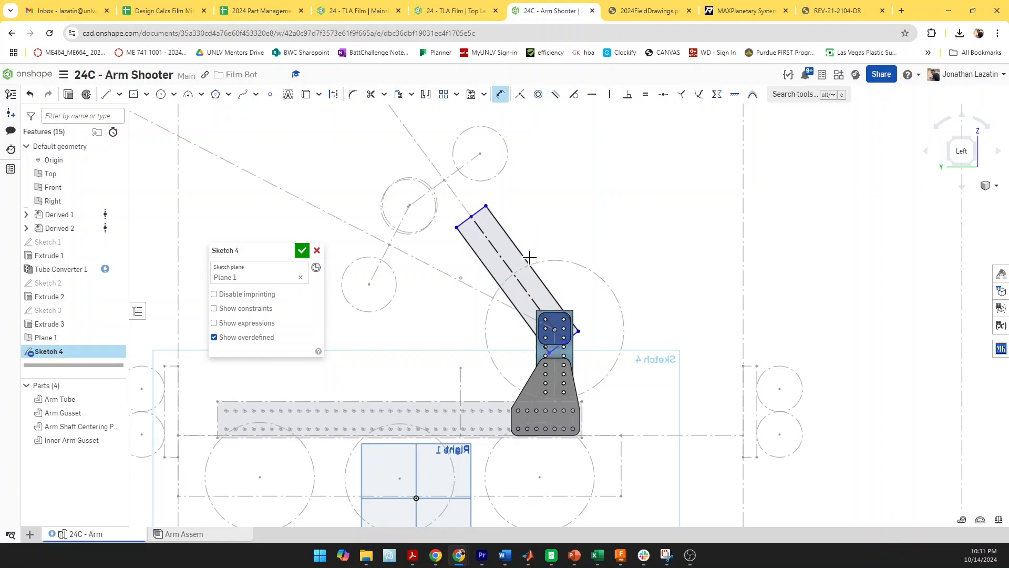
scroll(544, 310, "up", 3)
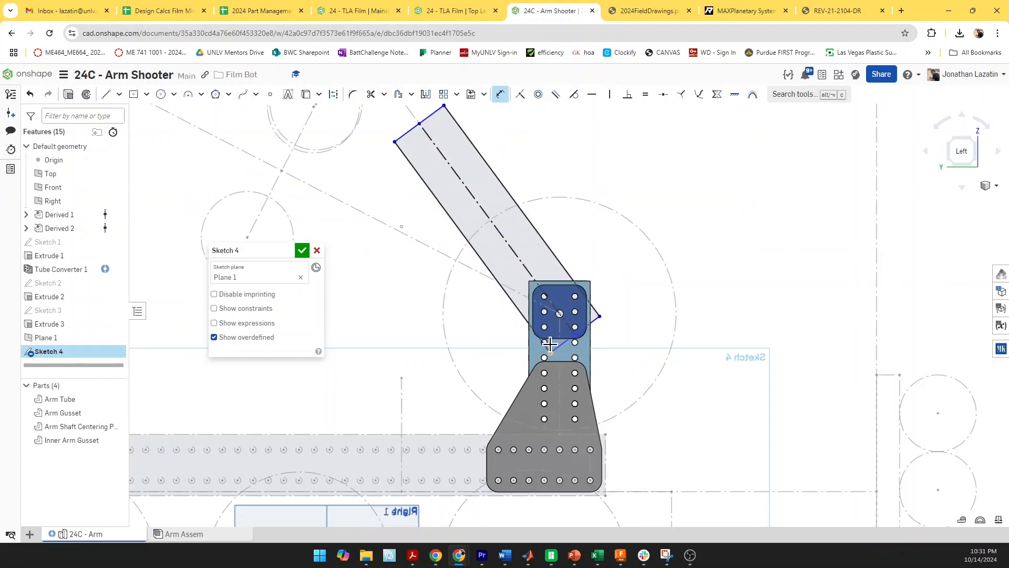
left_click(562, 305)
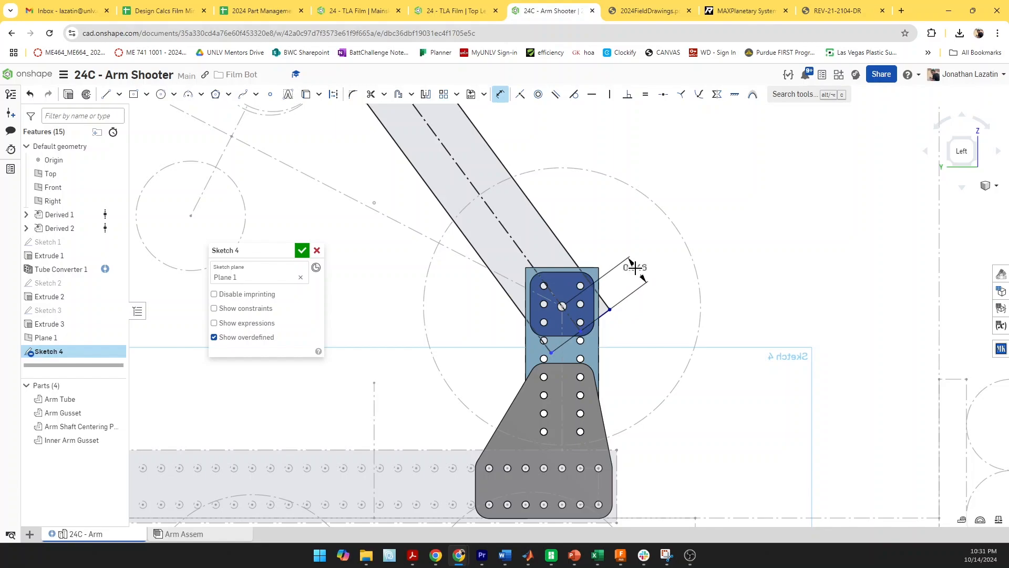
left_click(635, 268)
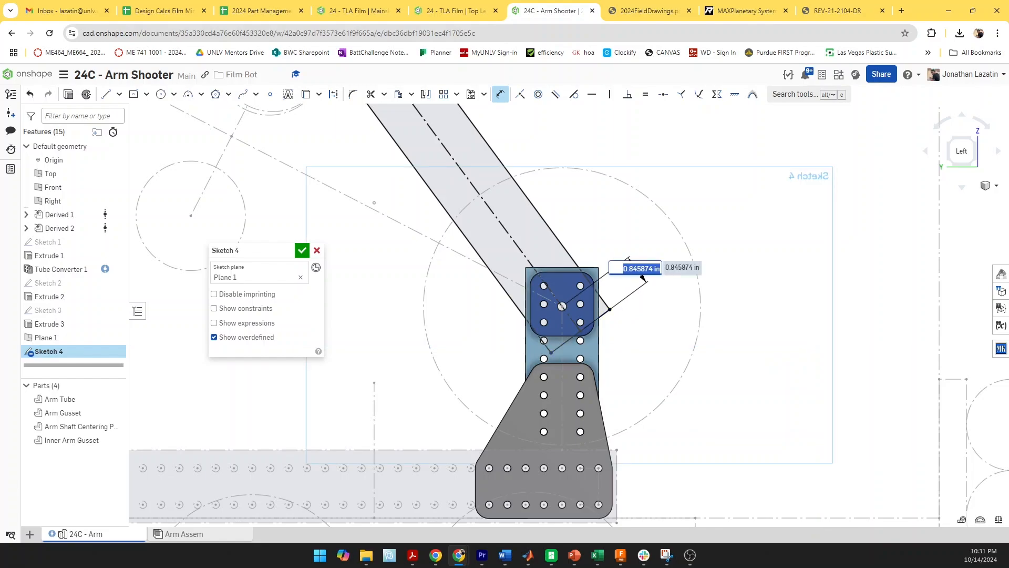
key("Return")
scroll(620, 208, "down", 4)
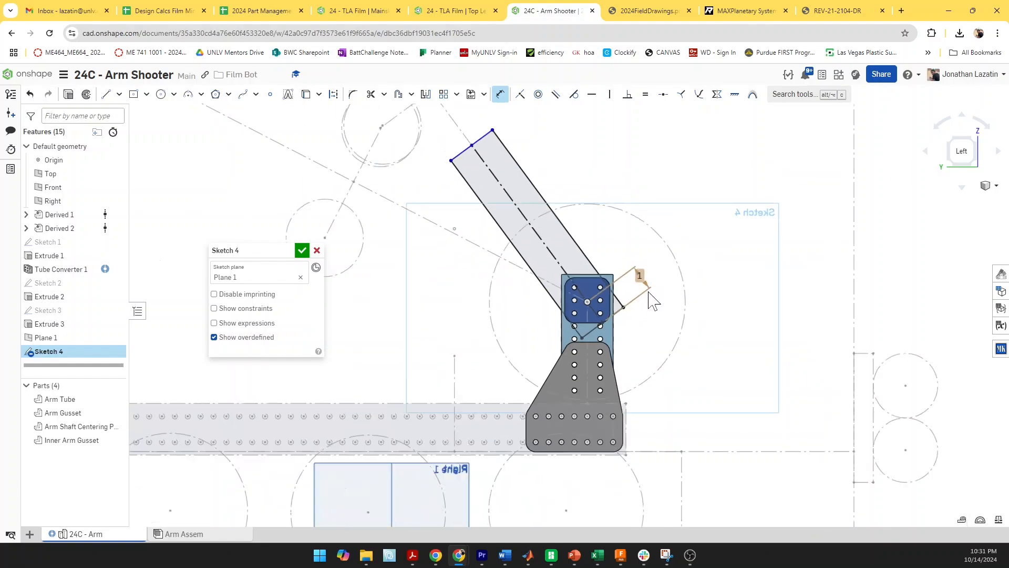
Dimension the long side of the arm outline as 9 in
key("Escape")
left_click(571, 216)
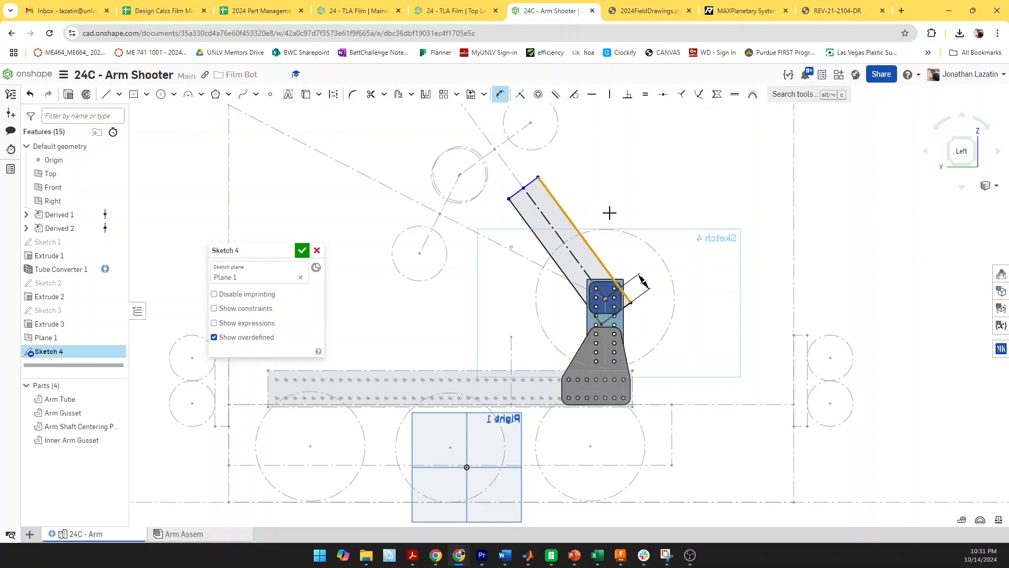
left_click(616, 211)
type("9")
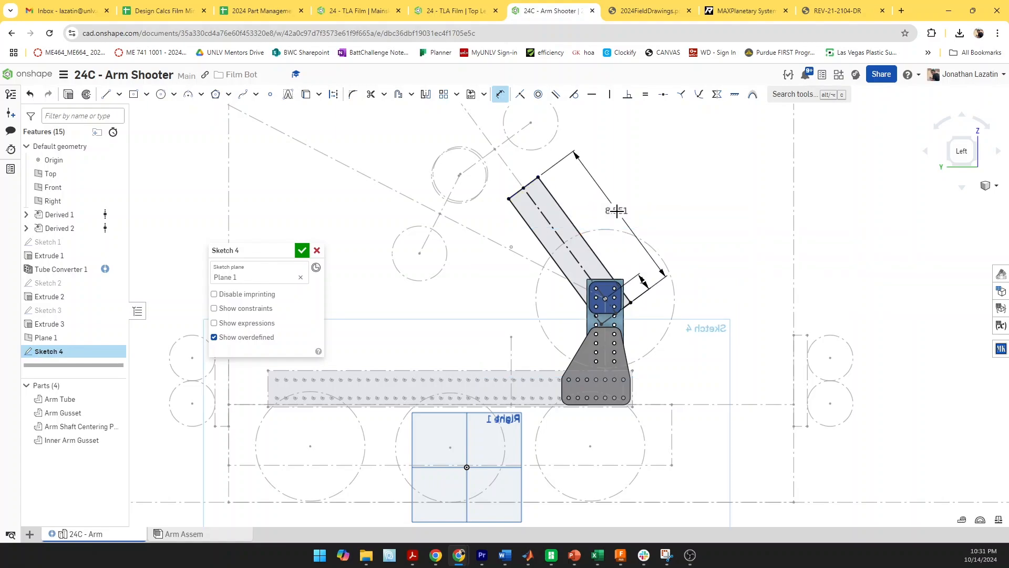
key("Return")
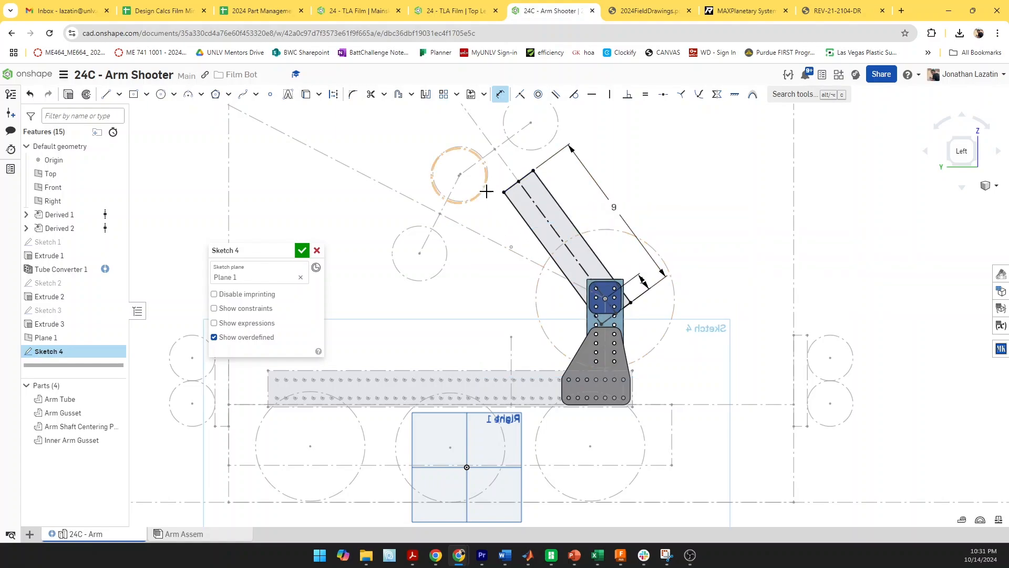
Extrude the arm outline as a new solid with a blind depth of 1 in
left_click(68, 95)
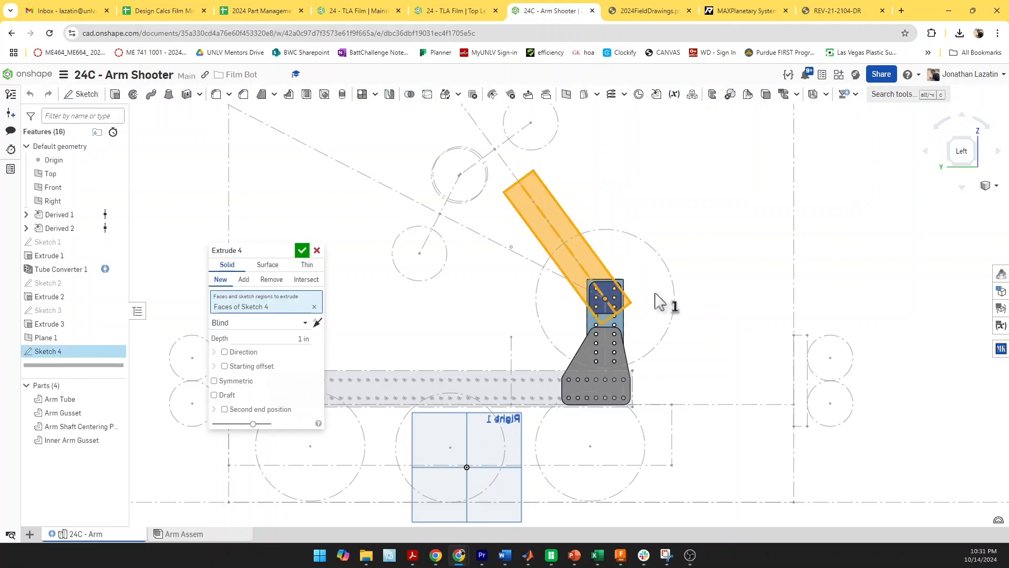
right_click_drag(663, 303, 575, 293)
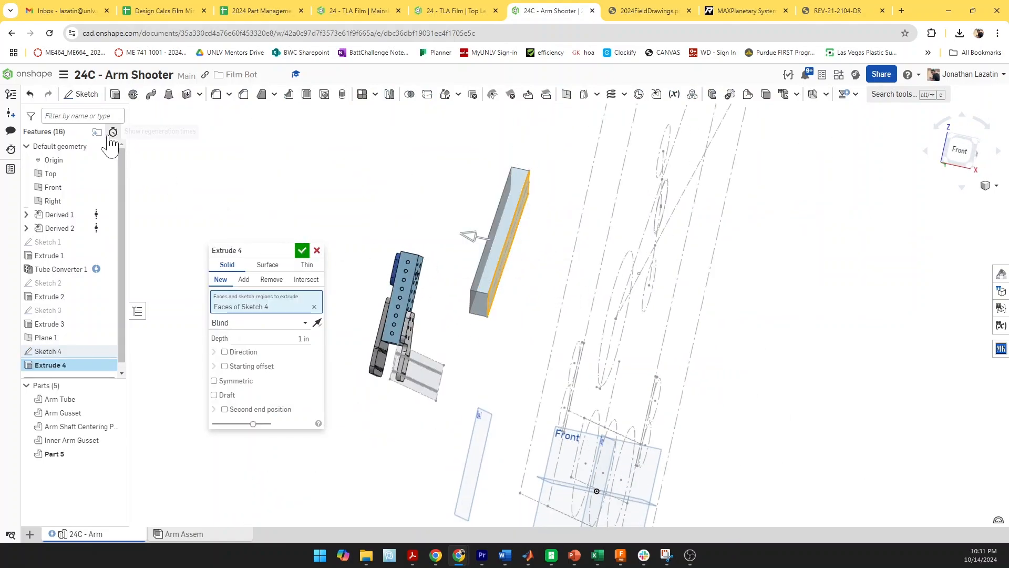
left_click(302, 250)
right_click_drag(379, 308, 448, 307)
key("f")
middle_click_drag(449, 307, 547, 306)
scroll(799, 394, "up", 5)
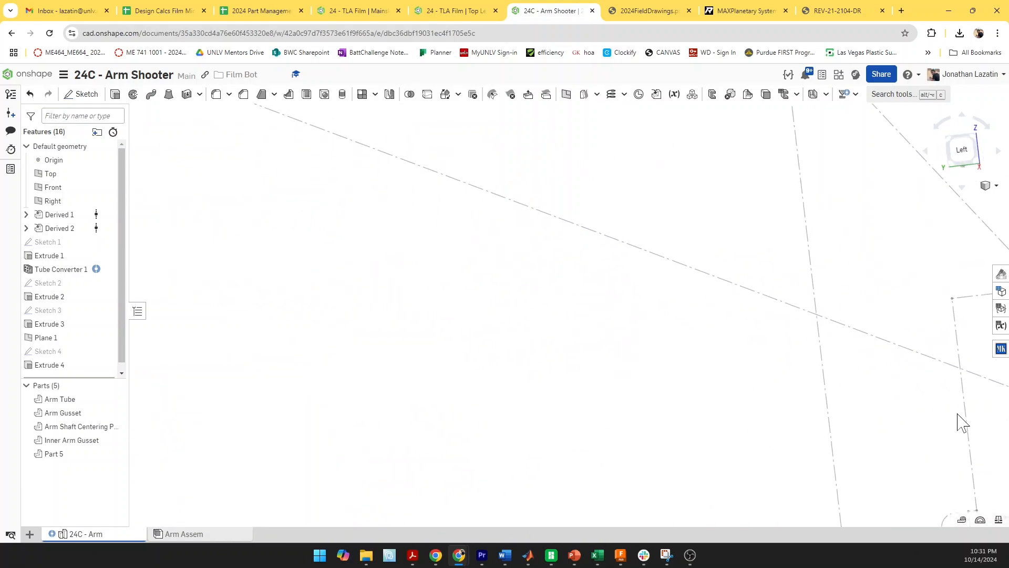
middle_click_drag(962, 416, 299, 354)
key("shift+3")
scroll(529, 408, "up", 5)
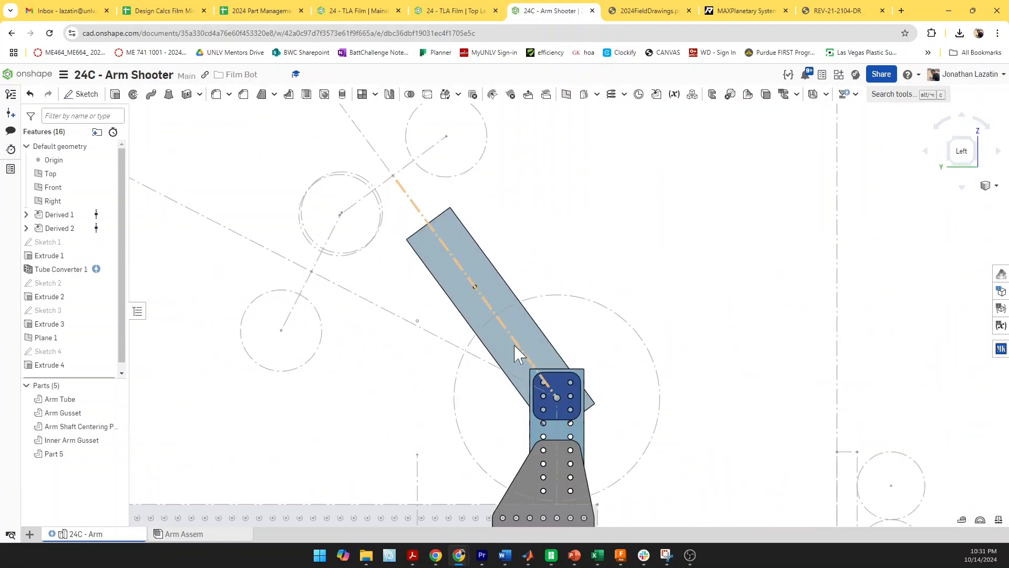
left_click(516, 345)
key("space")
scroll(536, 333, "up", 2)
left_click(535, 336)
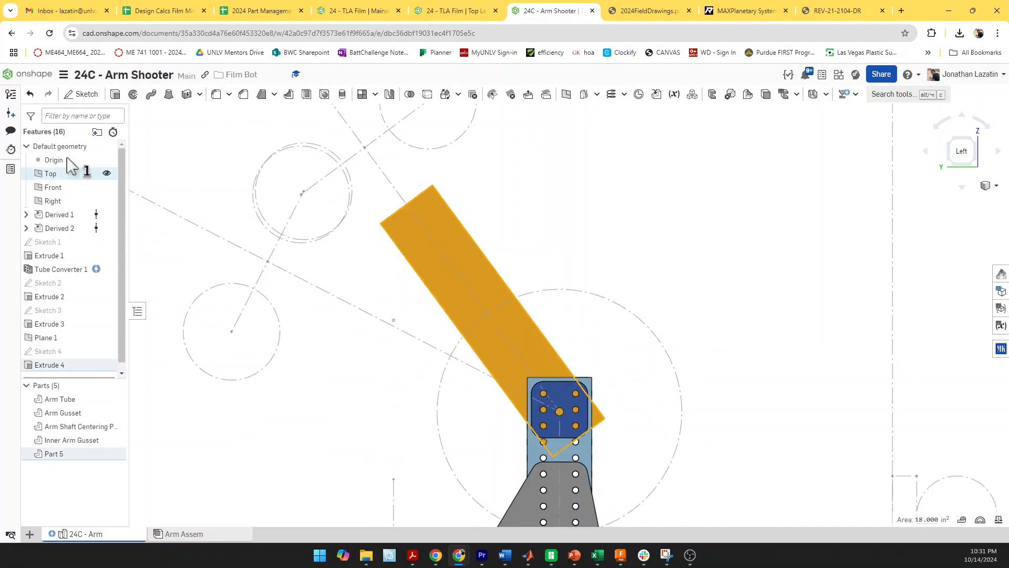
left_click(82, 95)
left_click(316, 250)
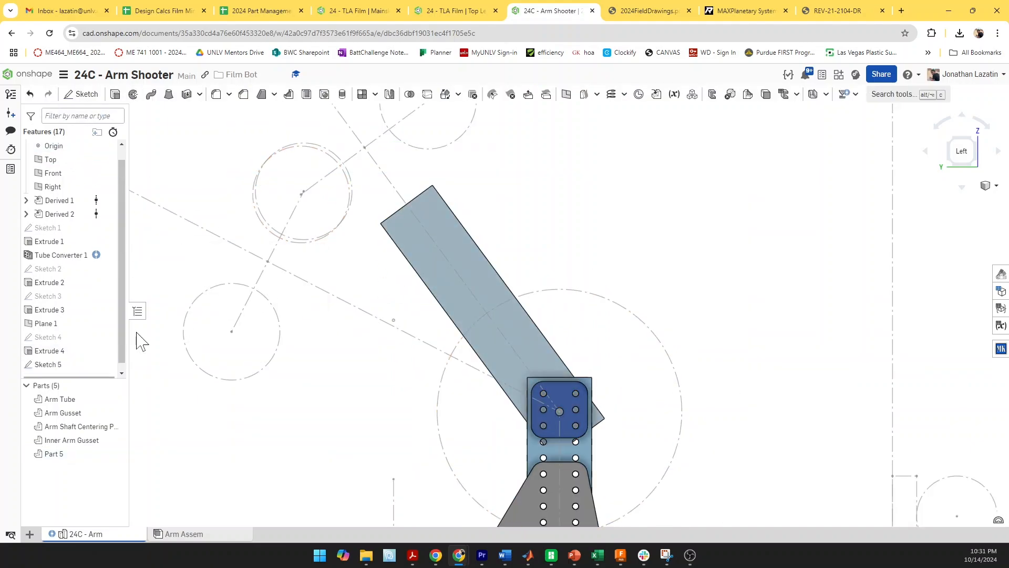
Reopen the arm outline sketch and draw a circle about 0.9 in in diameter centred on the arm pivot
left_click_drag(68, 336, 67, 345)
double_click(68, 345)
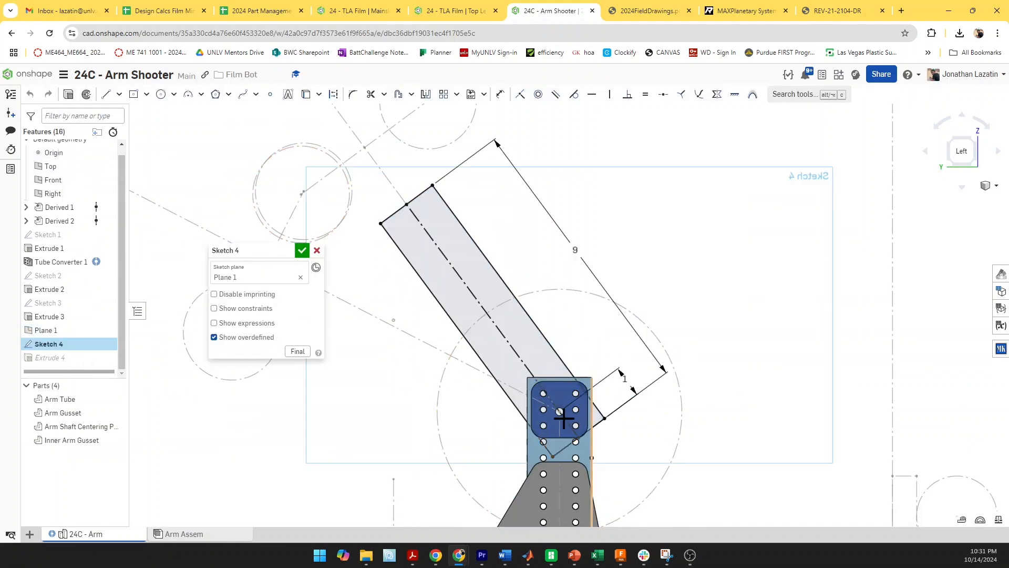
key("c")
scroll(541, 425, "up", 5)
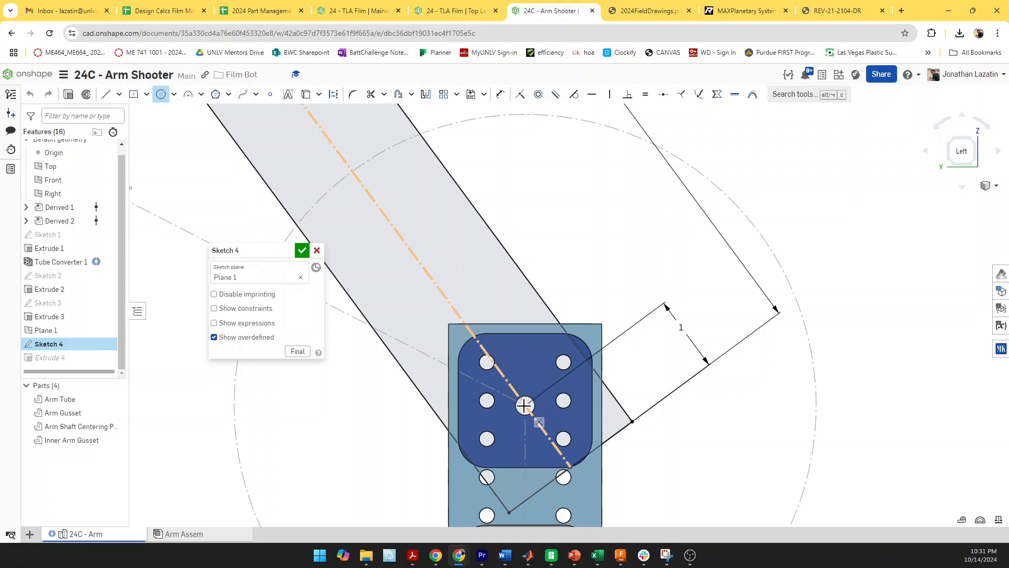
left_click(524, 405)
left_click(552, 420)
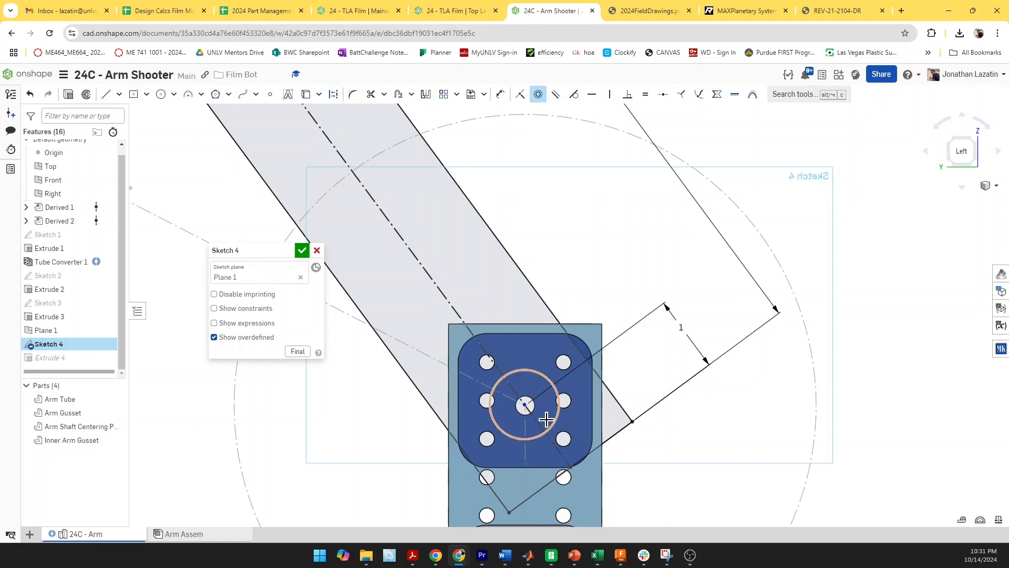
Set the pivot circle's diameter to 1.125 in and finish the sketch edit
key("d")
left_click(558, 393)
left_click(675, 475)
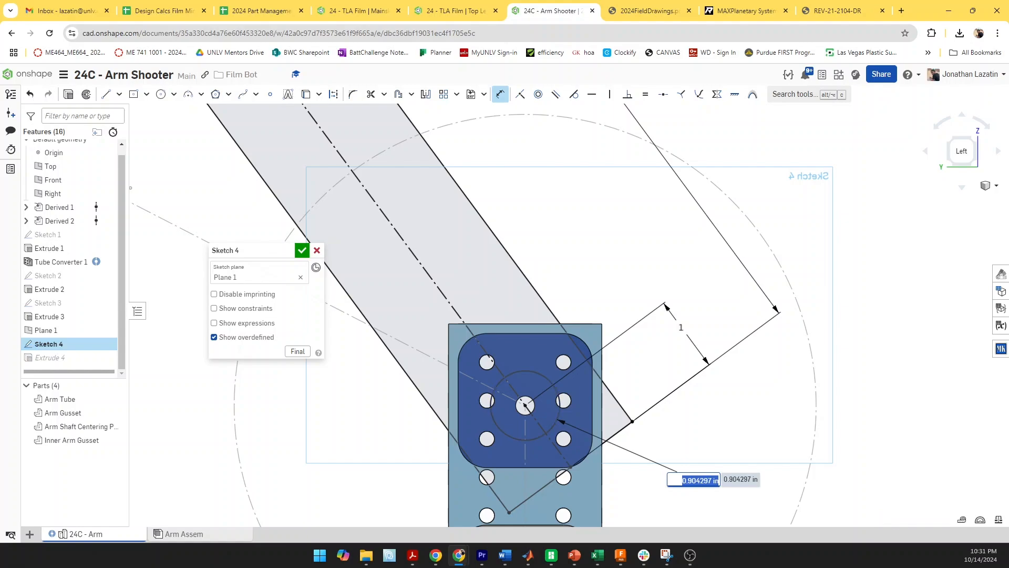
key("Return")
double_click(694, 477)
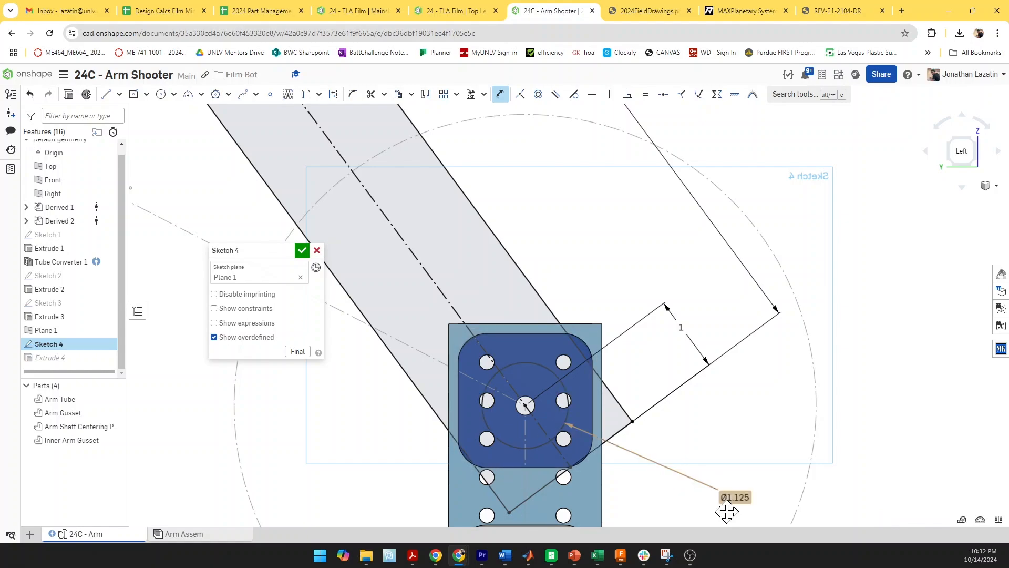
type("1.125")
key("Return")
scroll(762, 517, "down", 2)
scroll(733, 483, "down", 3)
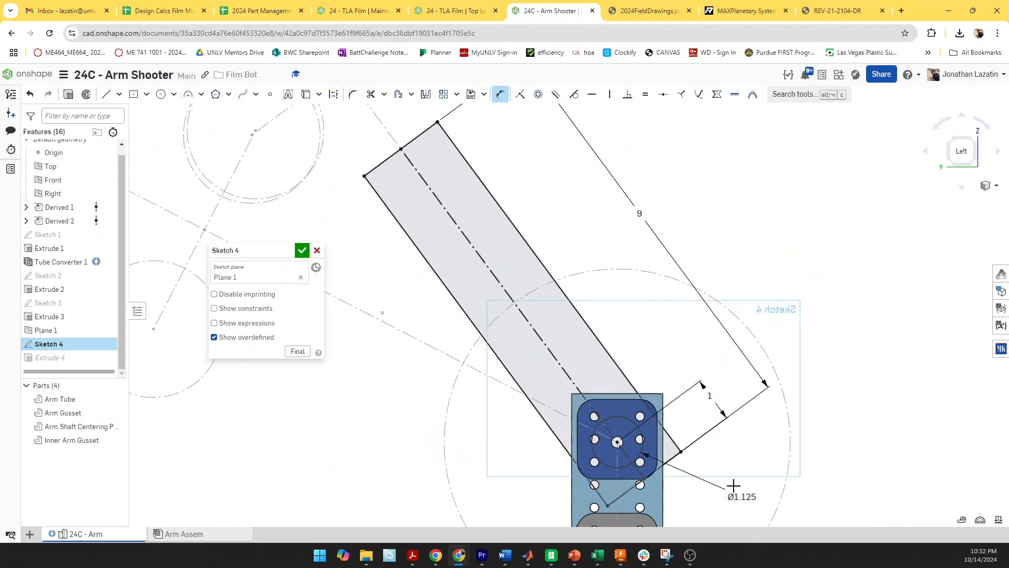
left_click(302, 250)
Convert the extruded arm bar into a hollow tube with Tube Converter, keeping the hole pattern and entering a new wall thickness
scroll(382, 317, "down", 3)
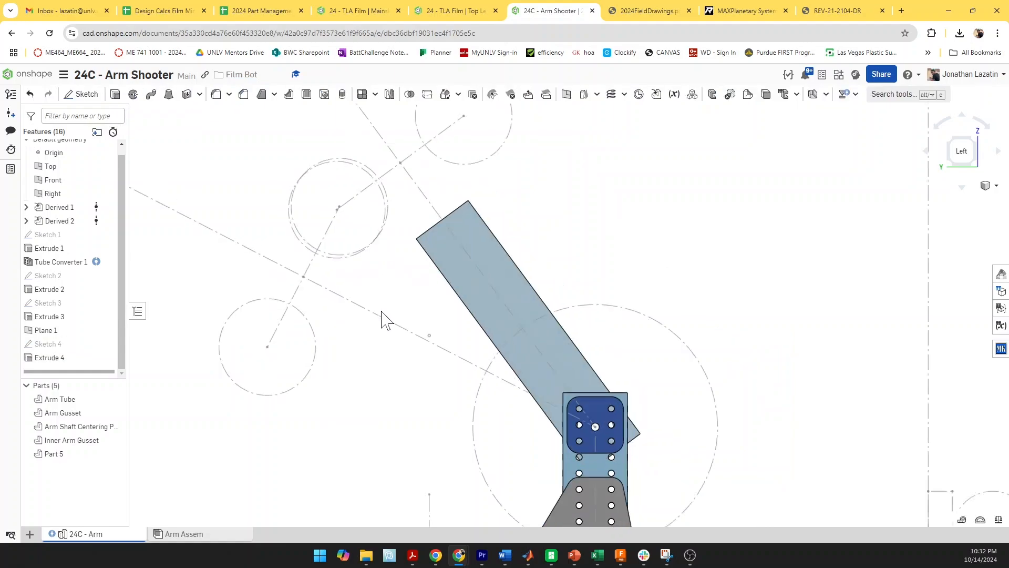
left_click(498, 311)
right_click_drag(653, 254, 522, 264)
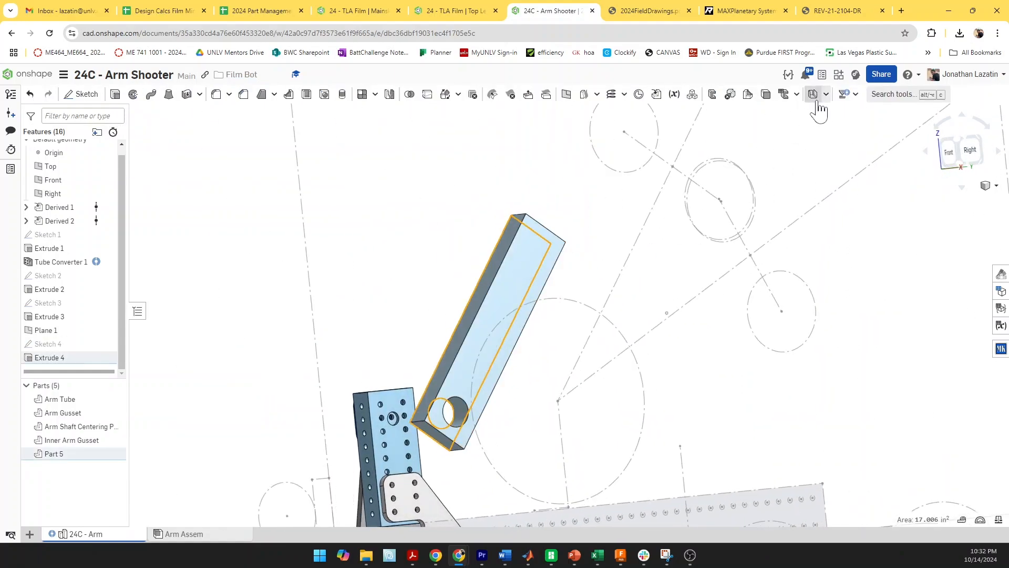
left_click(889, 95)
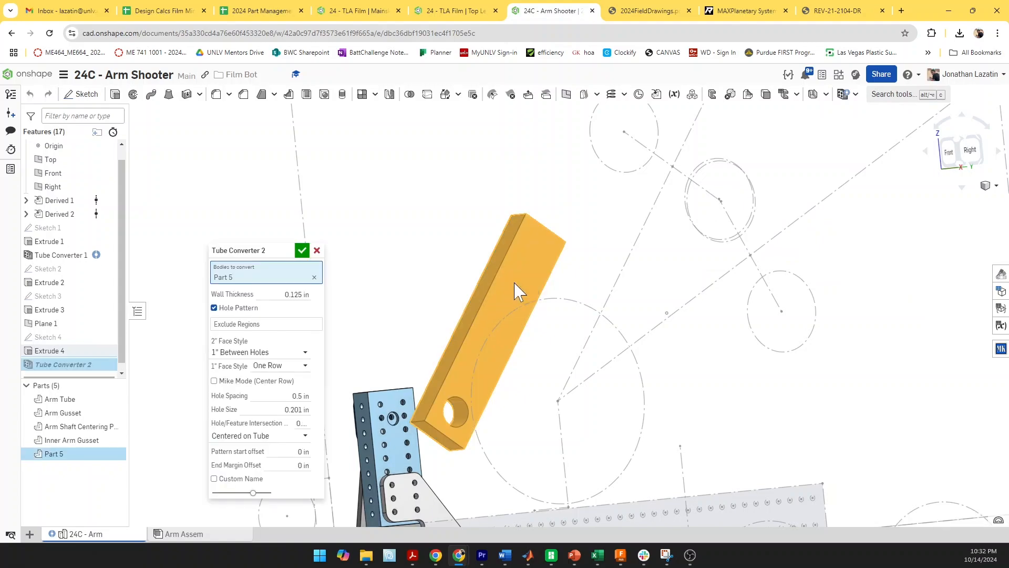
key("space")
left_click(490, 301)
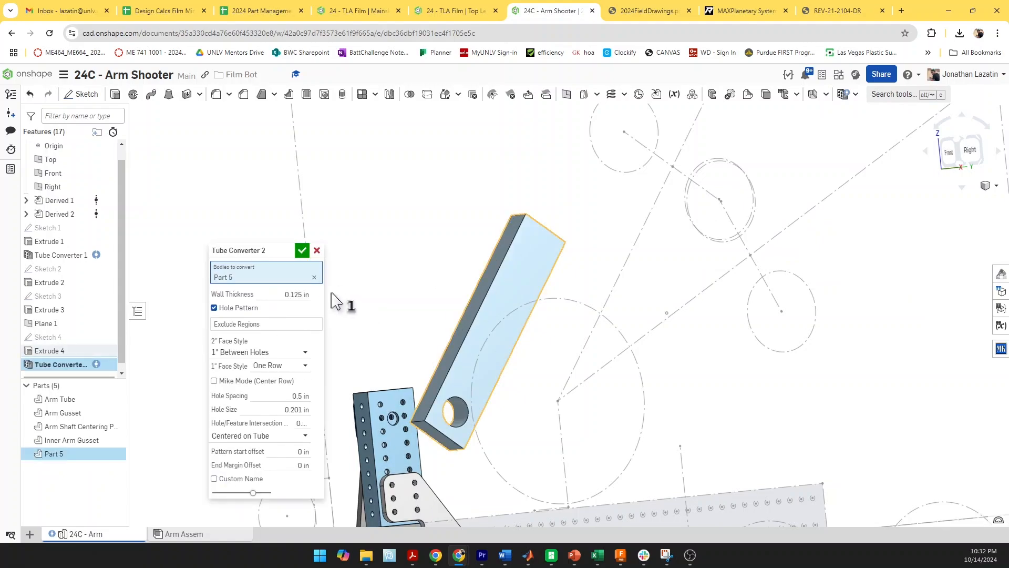
left_click(297, 294)
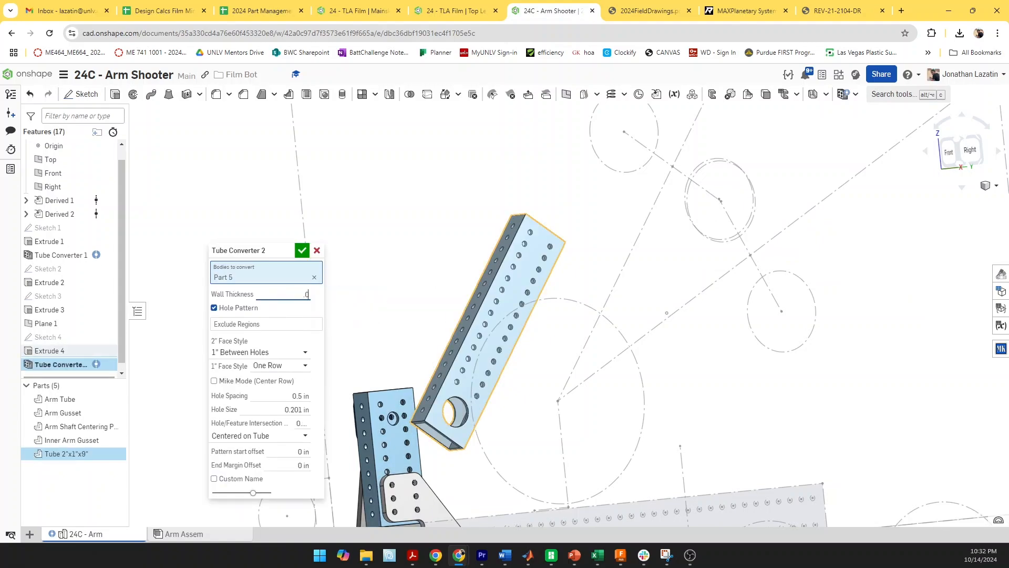
left_click(302, 250)
Examine the arm tube's large pivot bore and its spacing to the nearby pattern holes and tube end
right_click_drag(393, 396, 462, 363)
scroll(506, 356, "down", 1)
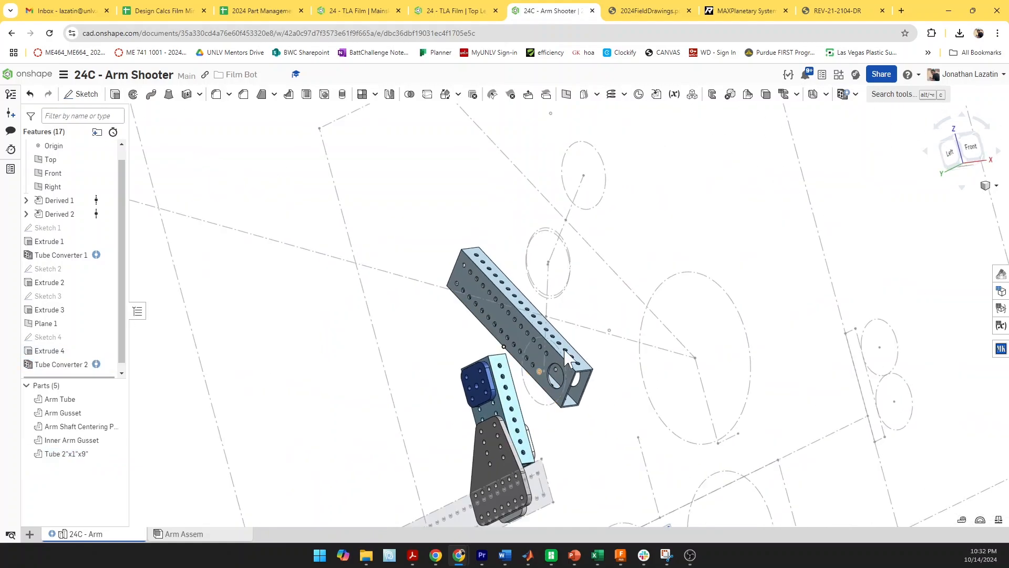
scroll(563, 420, "up", 3)
right_click_drag(554, 419, 610, 407)
scroll(578, 355, "up", 3)
scroll(602, 366, "down", 2)
scroll(625, 366, "up", 2)
left_click(617, 396)
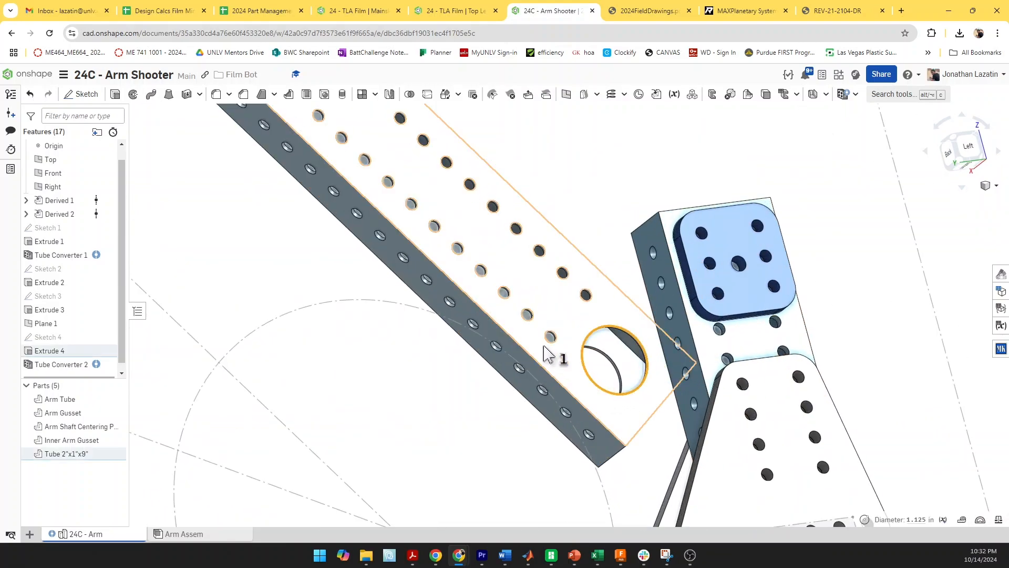
left_click(550, 341)
scroll(562, 368, "down", 3)
mouse_move(563, 366)
right_mouse_down()
mouse_move(541, 383)
mouse_move(645, 397)
mouse_move(545, 396)
mouse_move(702, 408)
right_mouse_up()
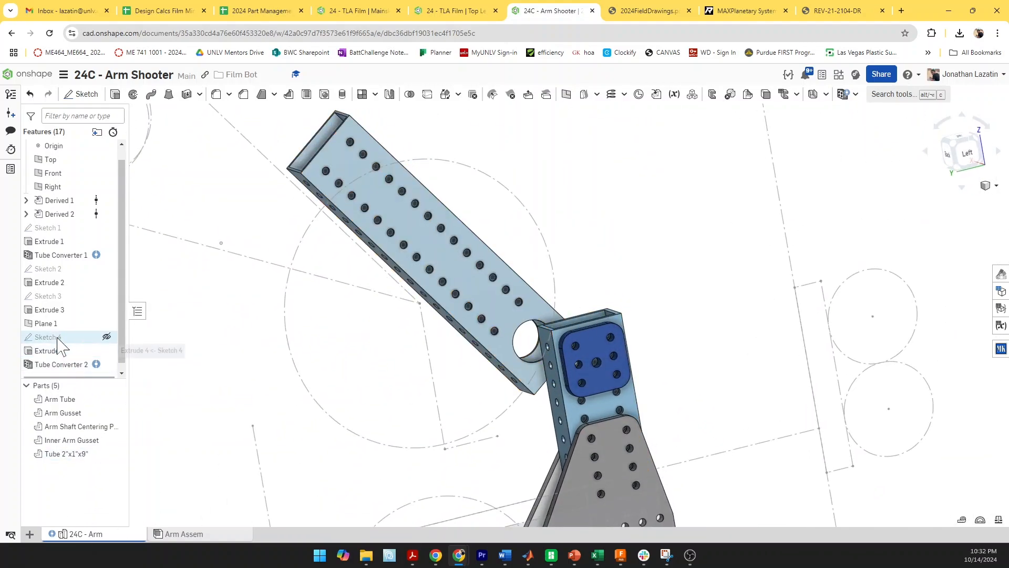
Reopen the arm outline sketch for editing, and load the WestCoast Products website in the browser tab holding the field drawings
double_click(57, 339)
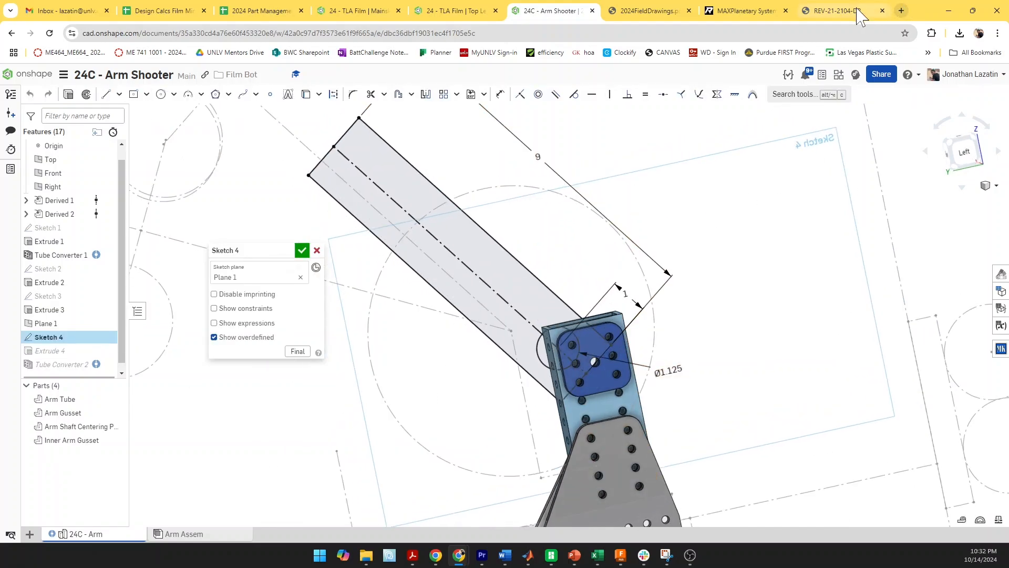
left_click(651, 11)
key("ctrl+l")
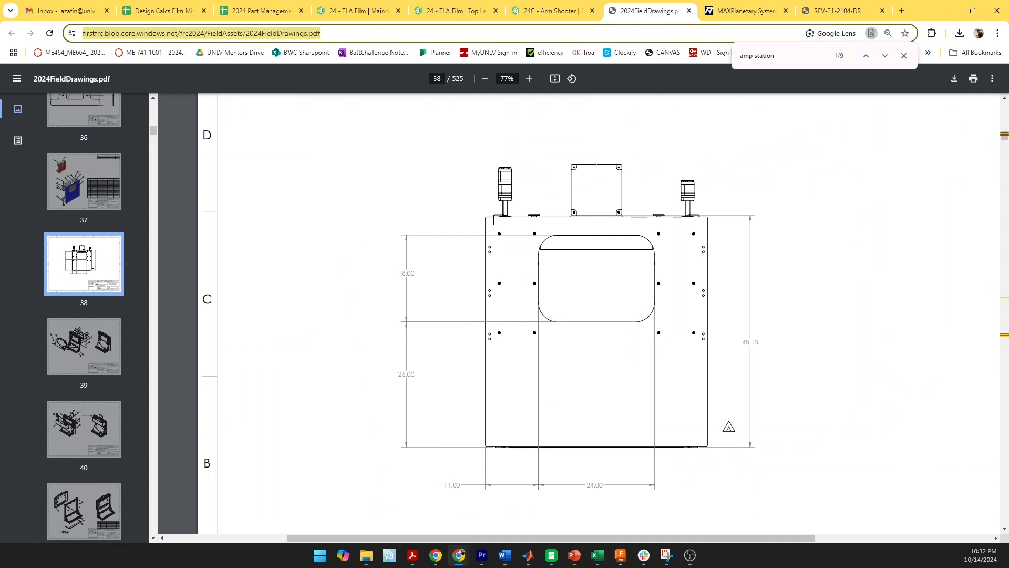
type("wcp")
key("Return")
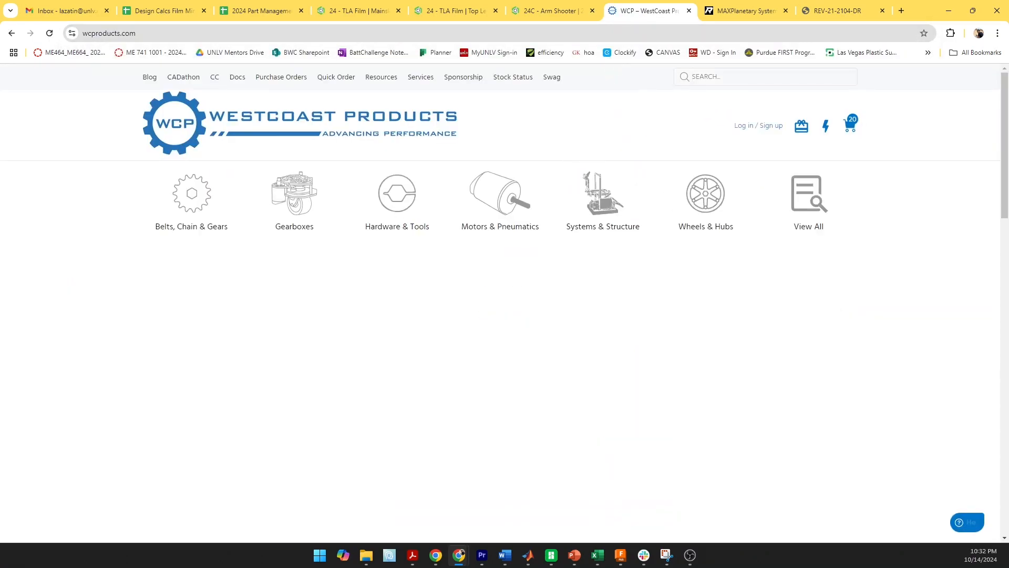
Search the WestCoast Products store for "35 chain sprocket" and open the #35 Sprockets product page
type("35 cvhain")
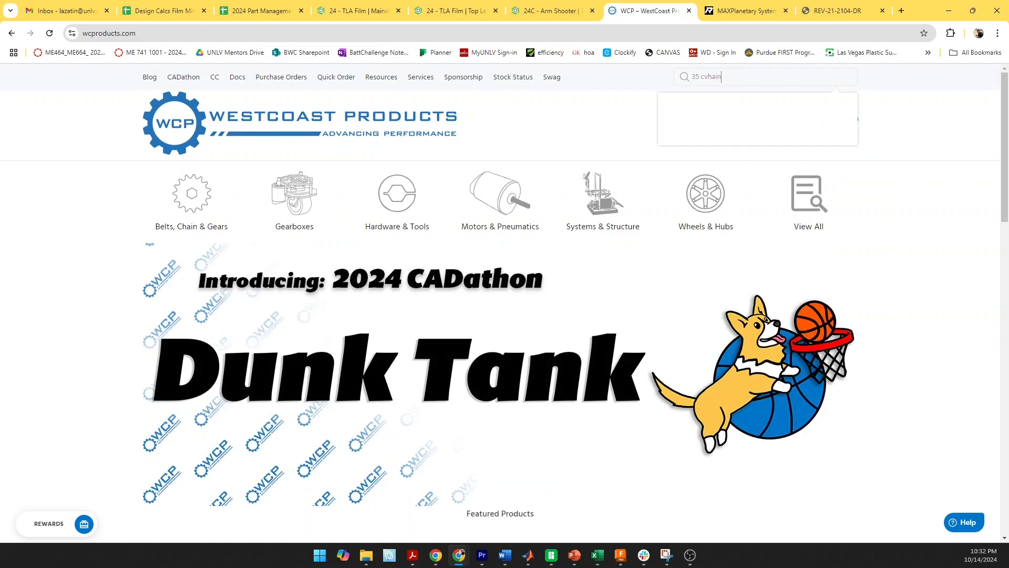
type("hain")
type("cket")
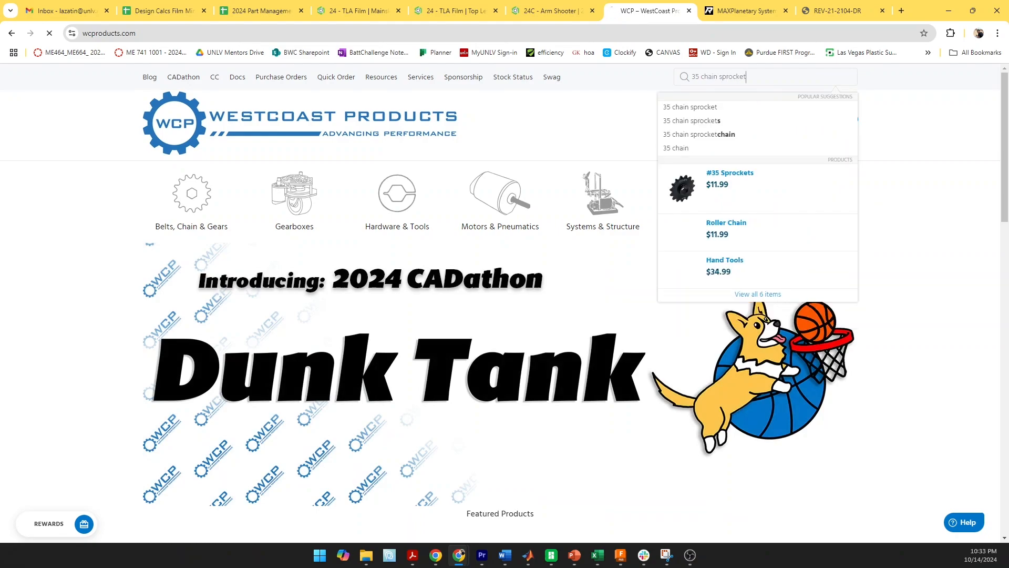
key("Return")
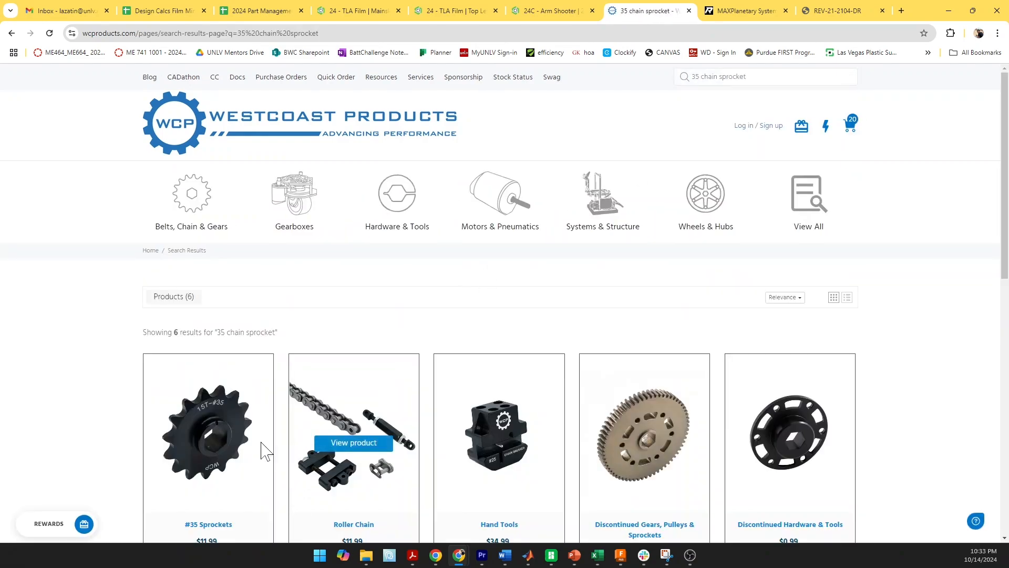
left_click(224, 420)
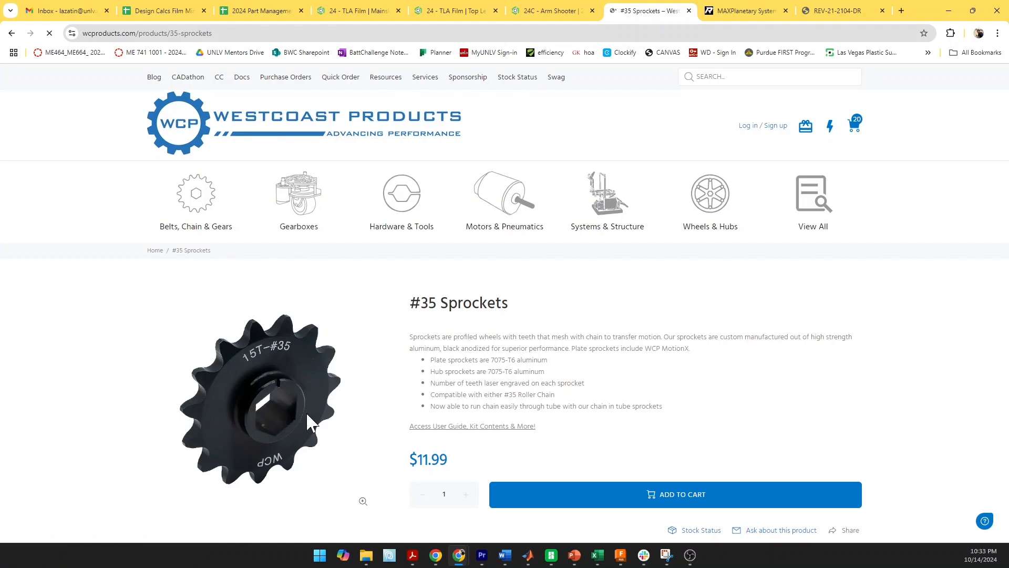
Find the 60t Aluminum Plate Sprocket (WCP-0987) in the #35 Sprockets parts table and open its PDF drawing
scroll(732, 299, "down", 20)
scroll(499, 325, "up", 6)
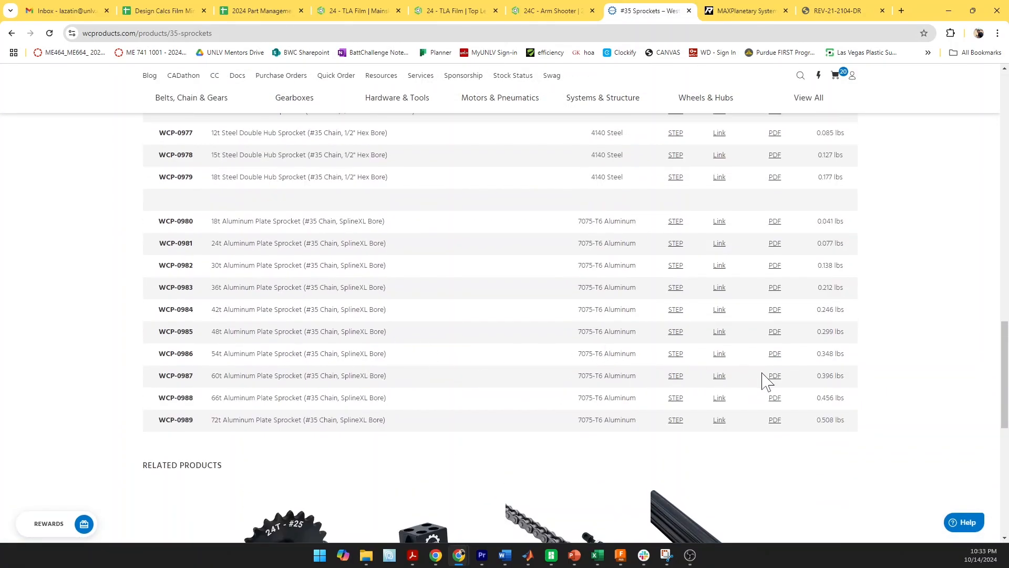
left_click(772, 376)
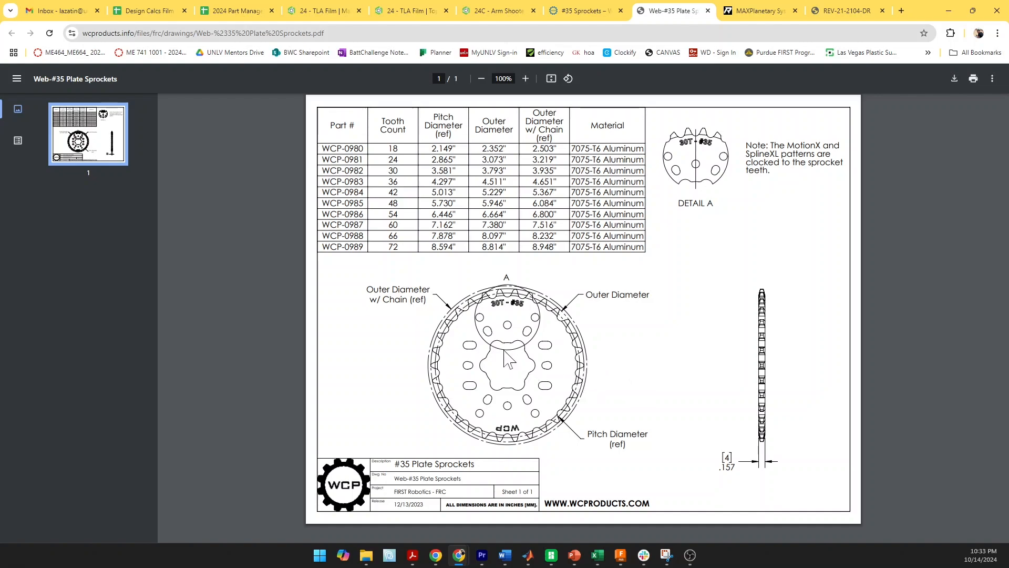
Return to the Arm Shooter document, set the pivot bore's distance from the arm tube end to 1.5 in, and accept the outline sketch
left_click(488, 12)
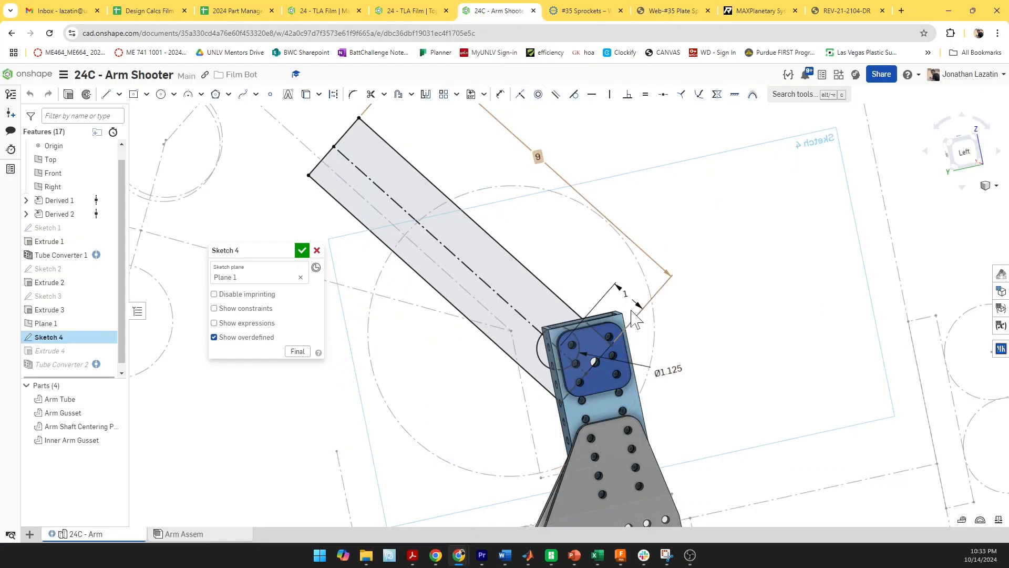
double_click(624, 293)
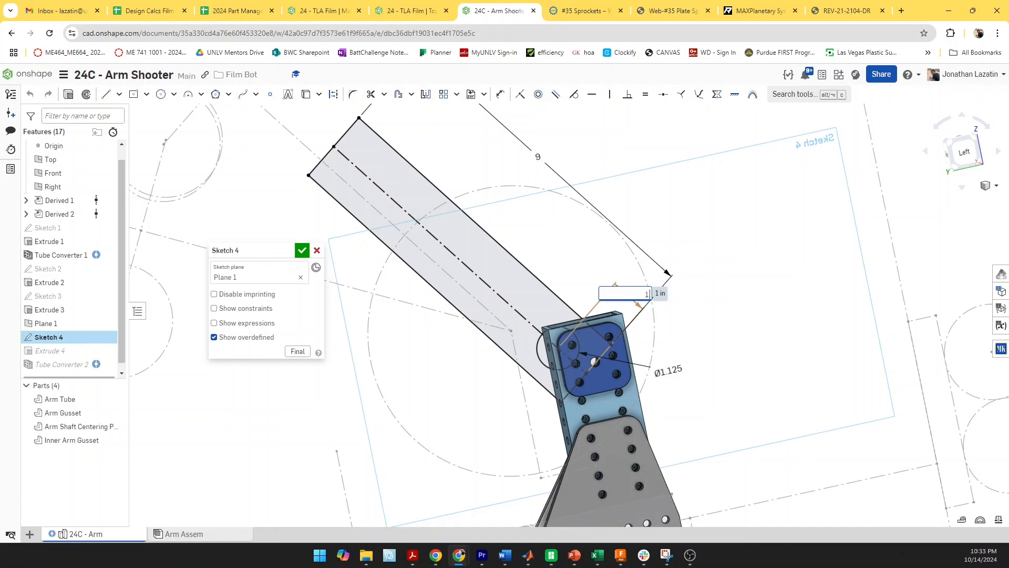
key("Return")
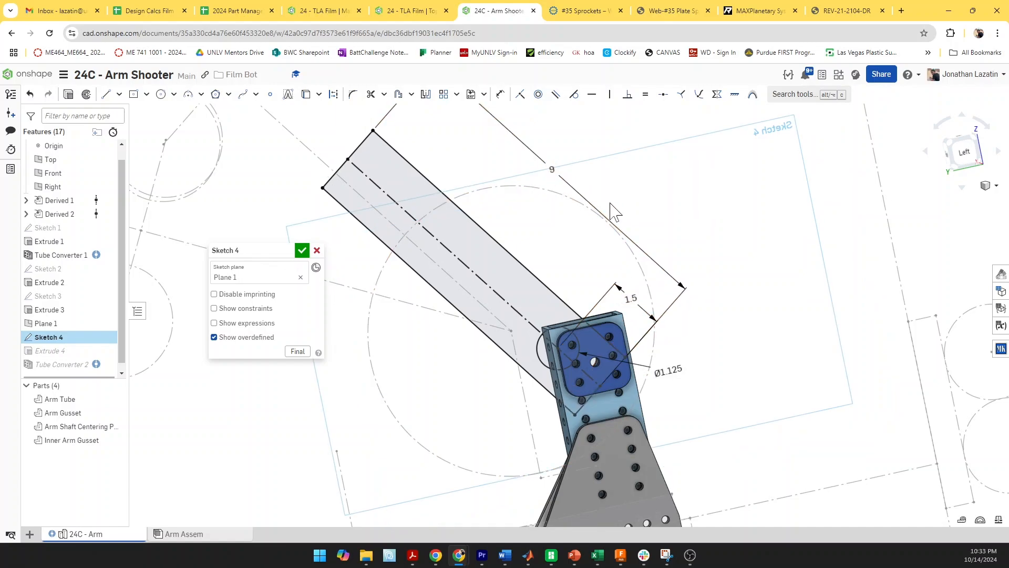
right_click_drag(608, 203, 600, 210)
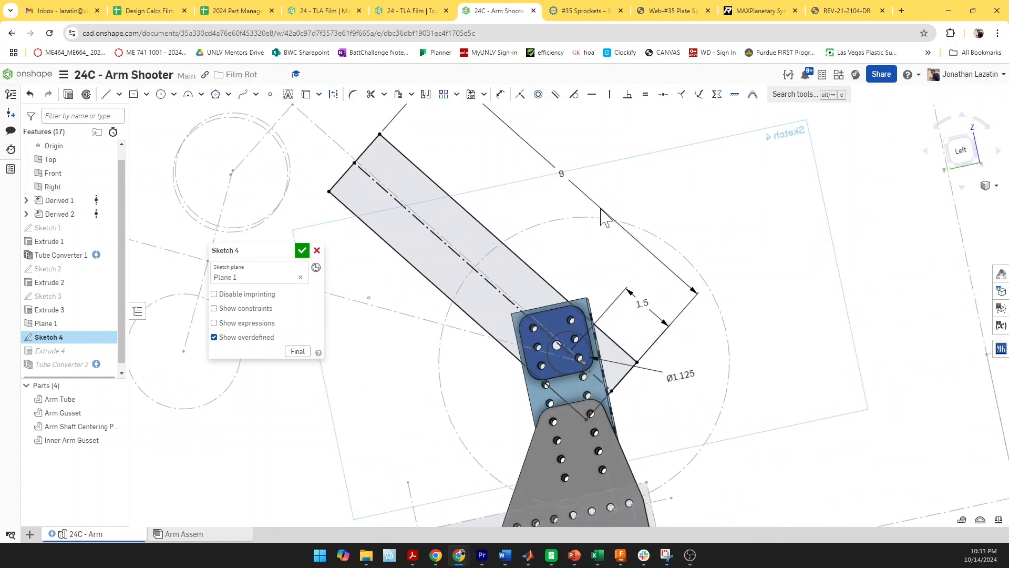
left_click(302, 250)
Start a sketch on the arm tube's wide face and draw circles centred on the pivot bore and the four pattern holes around it
mouse_move(598, 364)
right_mouse_down()
mouse_move(573, 371)
mouse_move(600, 342)
right_mouse_up()
scroll(595, 359, "up", 3)
scroll(595, 358, "down", 2)
left_click(602, 344)
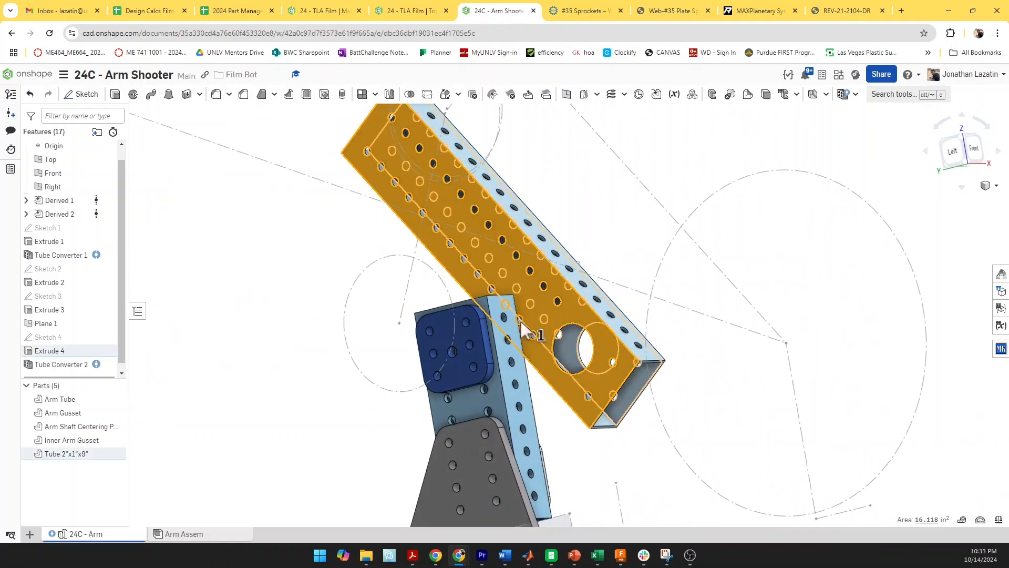
left_click(80, 94)
scroll(592, 362, "up", 2)
key("c")
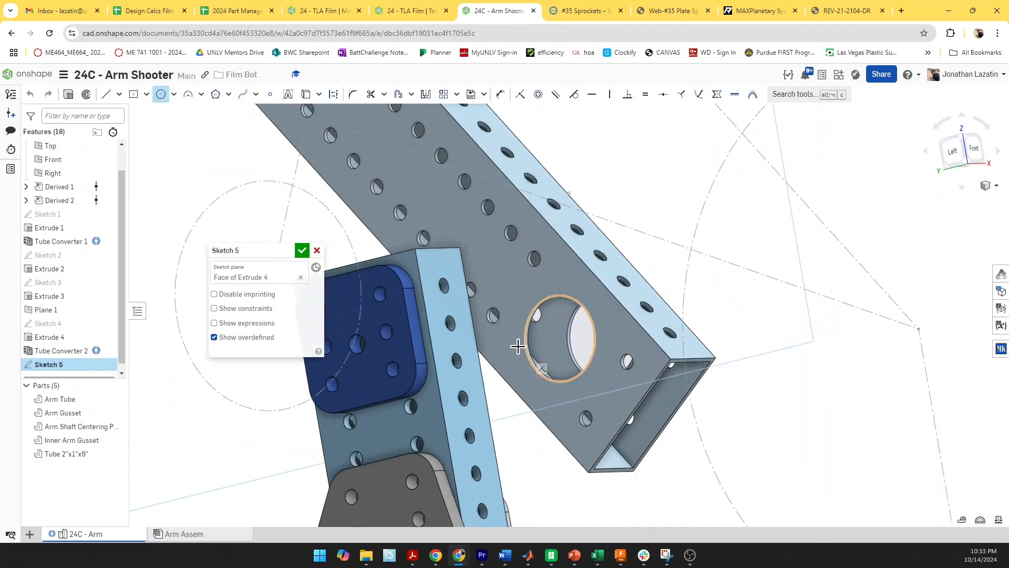
scroll(491, 316, "up", 3)
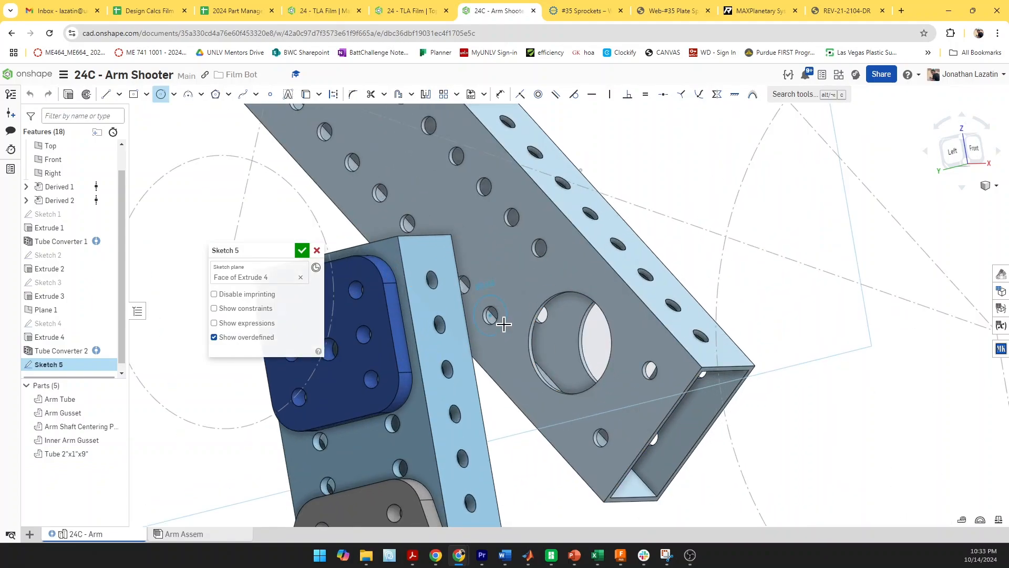
left_click(503, 324)
left_click(553, 260)
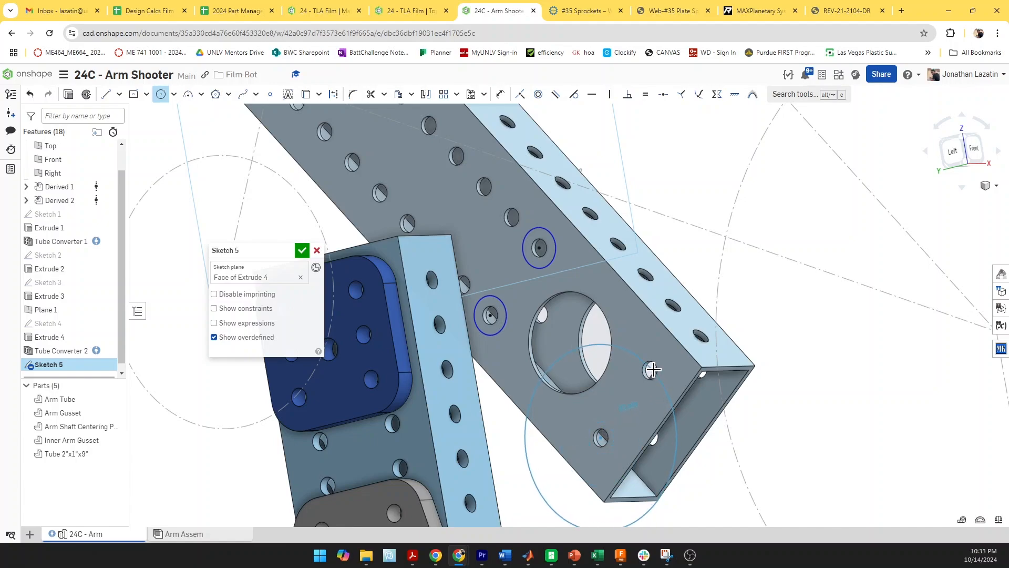
left_click(649, 370)
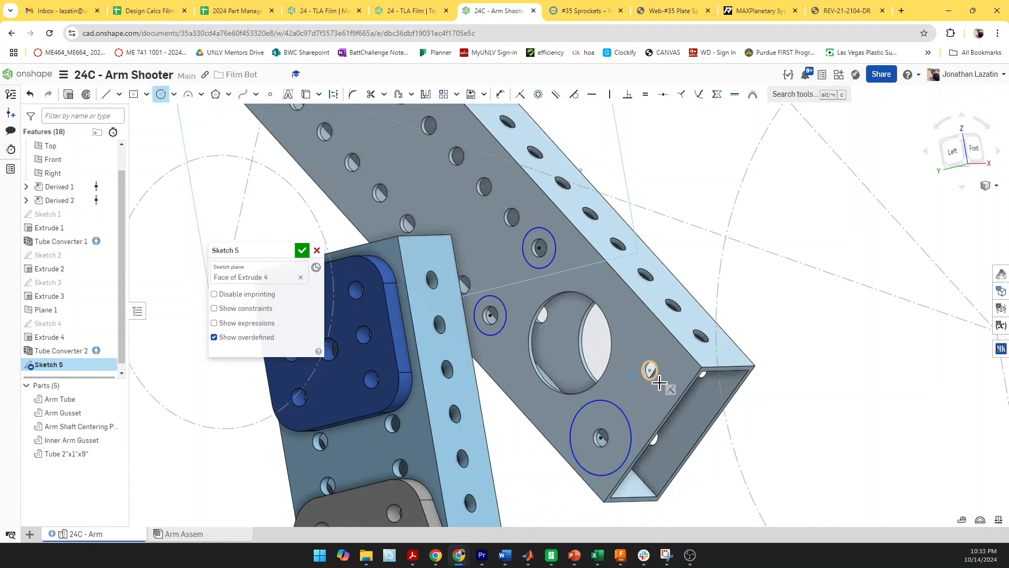
left_click(637, 366)
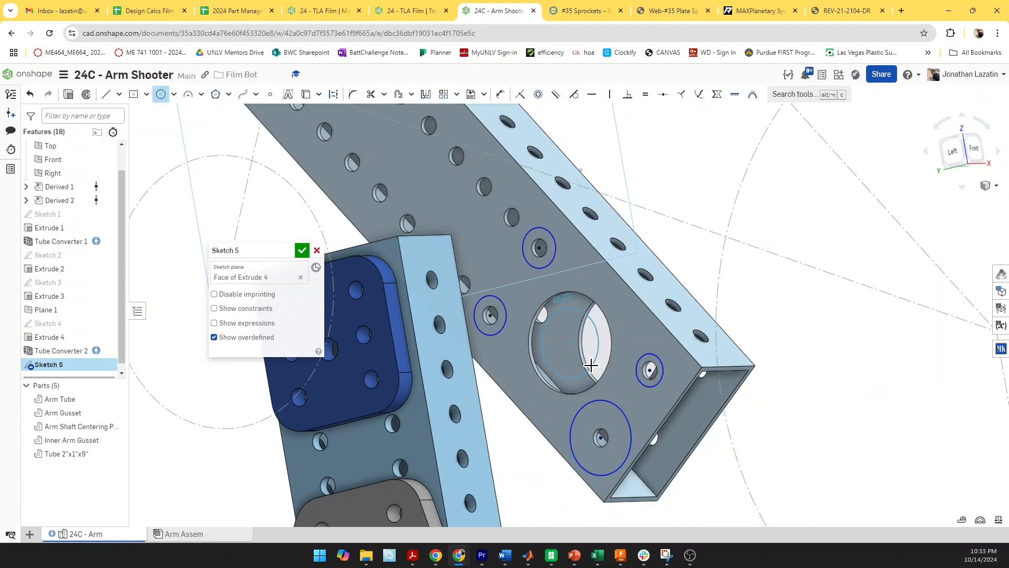
left_click(570, 342)
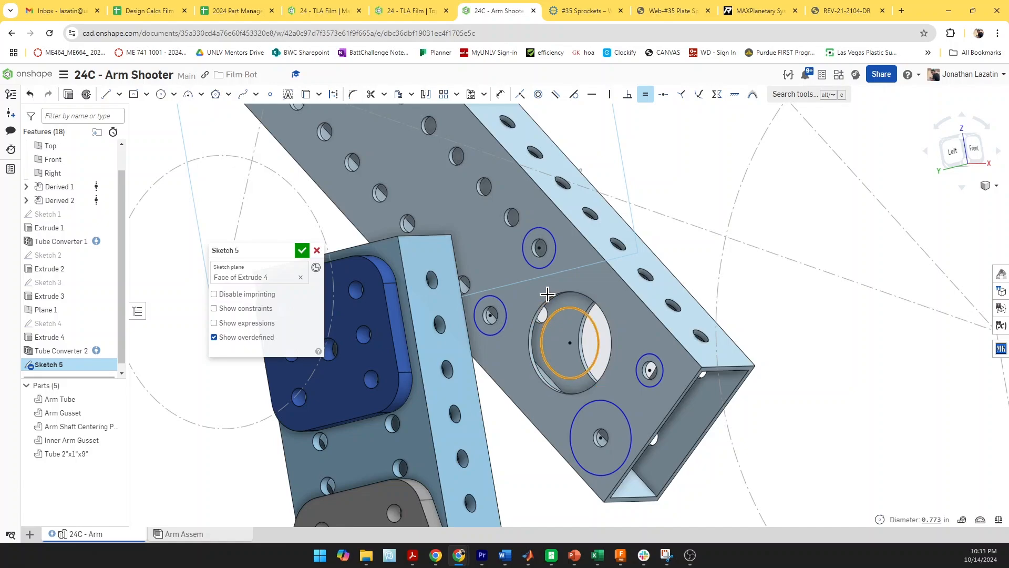
Constrain the sketched circles equal to the edges of the pivot bore and the four surrounding pattern holes
key("Escape")
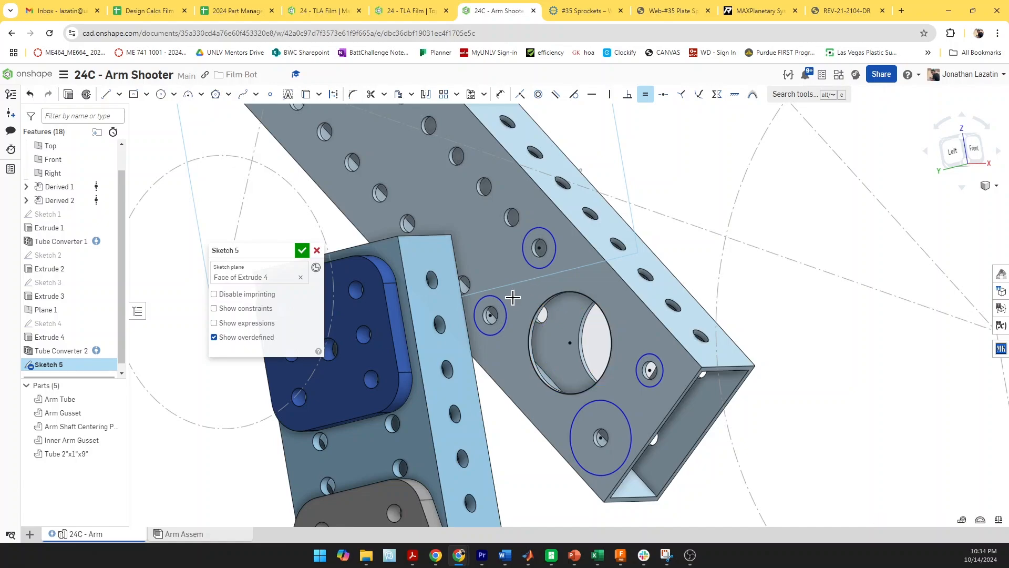
left_click(494, 318)
left_click(504, 319)
left_click(540, 267)
left_click(542, 256)
left_click(646, 379)
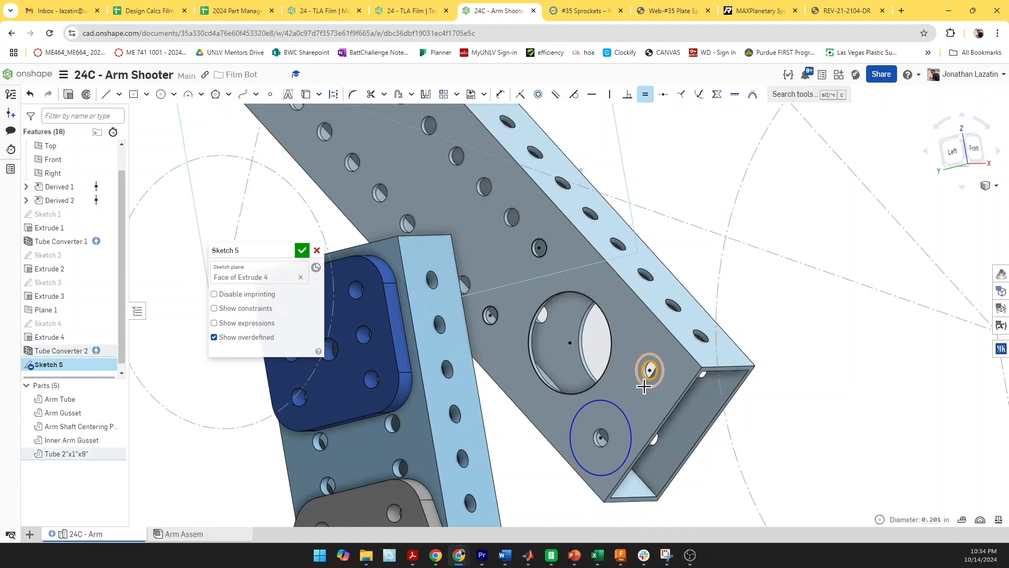
left_click(643, 385)
left_click(618, 409)
left_click(602, 434)
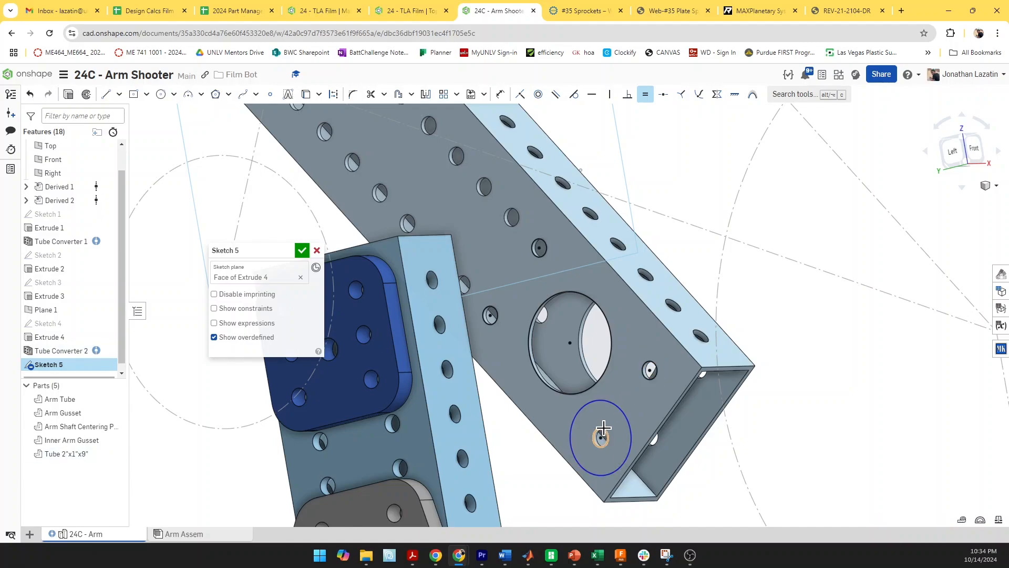
Draw a larger outer circle, roughly 0.5 in across, concentric with each of the four holes around the pivot bore
key("c")
left_click(504, 330)
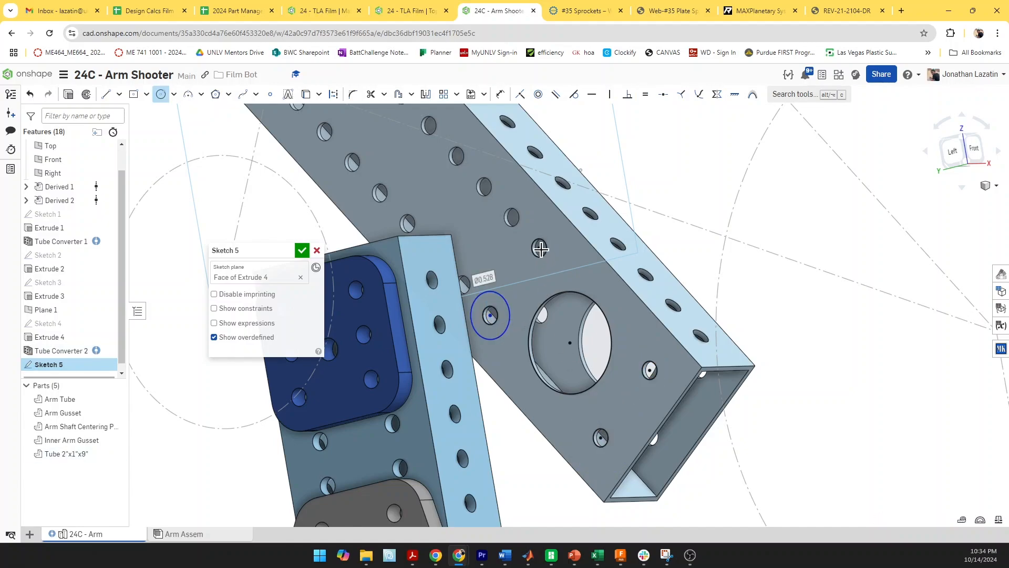
left_click(540, 248)
left_click(555, 262)
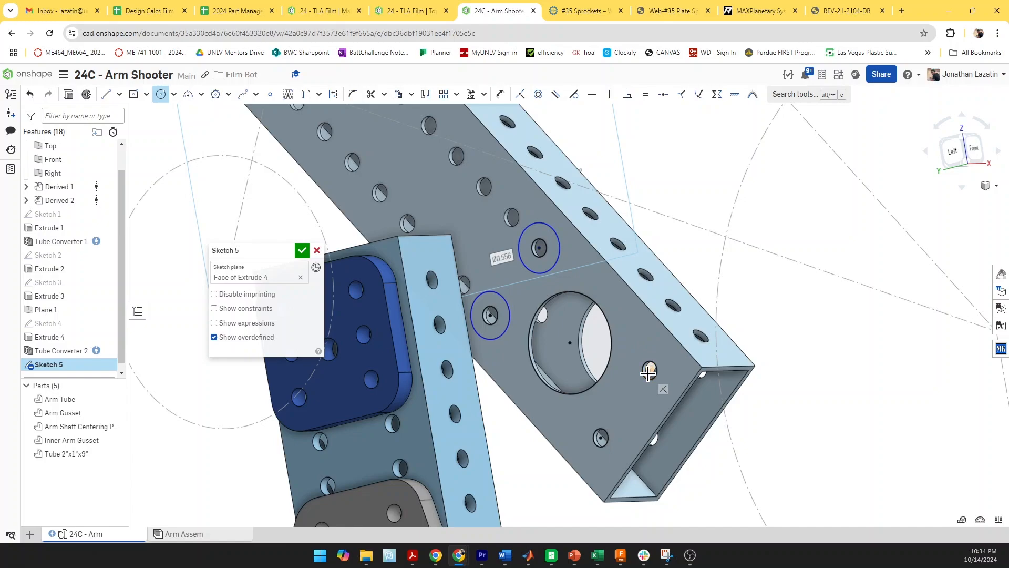
left_click(655, 389)
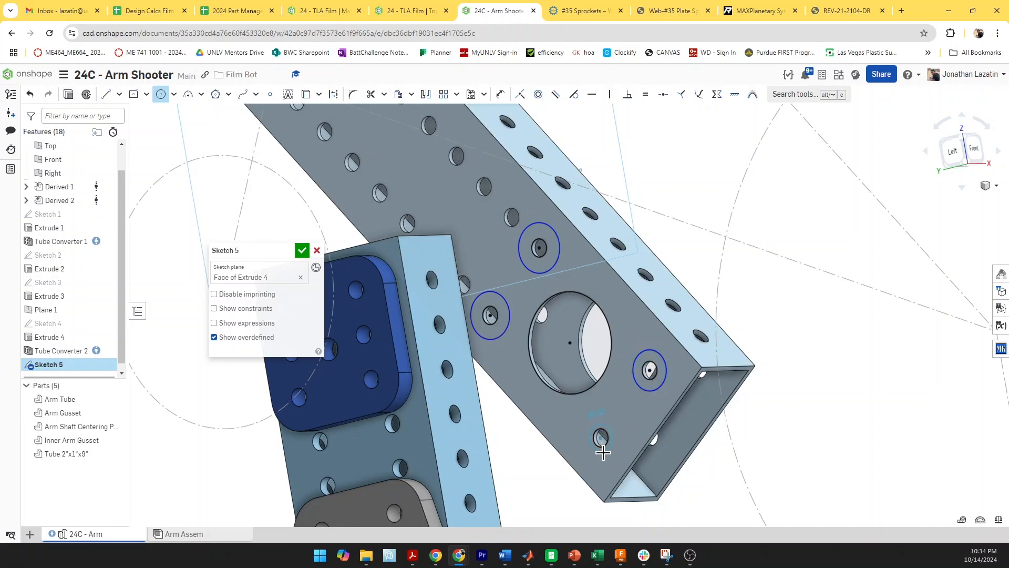
left_click(602, 453)
Dimension one of the outer circles nearest the tube end to a diameter of 0.75 in
key("u")
left_click(658, 389)
left_click(786, 407)
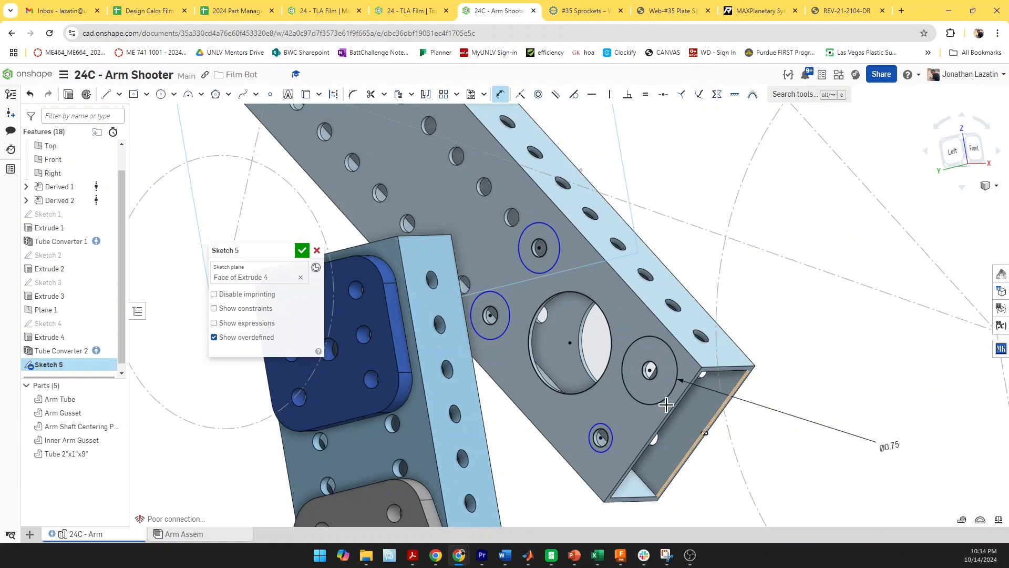
key("Escape")
Make the other tube-end outer circle and one circle on the far side of the bore equal to the 0.75 in circle
left_click(645, 401)
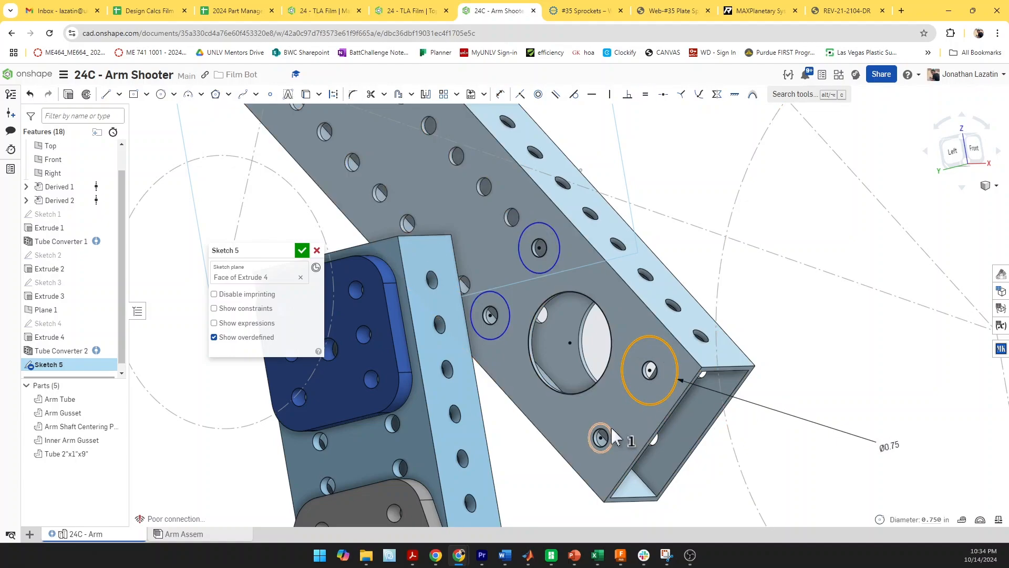
left_click(608, 429)
left_click(503, 301)
left_click(539, 273)
key("e")
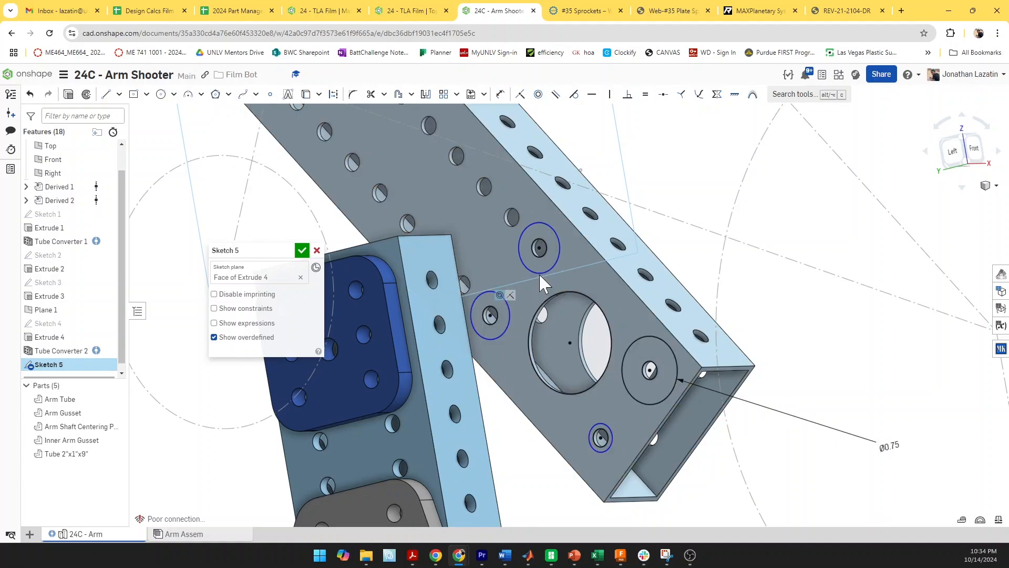
Draw a long line joining the two outer circles along the tube's upper edge
key("l")
left_click(554, 219)
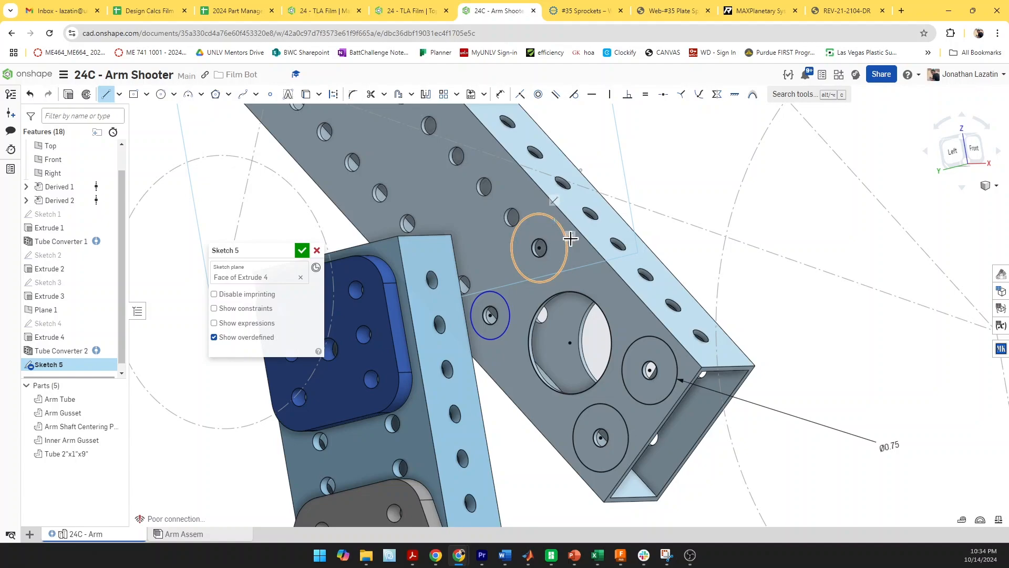
left_click(658, 336)
Constrain the remaining smaller outer circle equal to the 0.75 in circles
key("e")
left_click(657, 337)
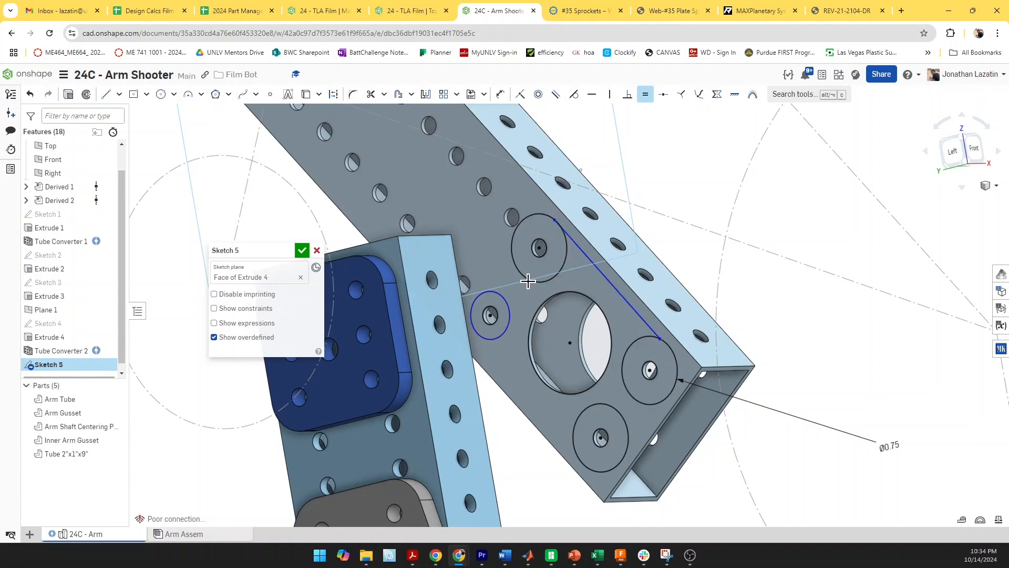
left_click(527, 280)
left_click(507, 315)
Draw the remaining three lines joining neighbouring outer circles along the tube's lower edge, at the tube end, and across the far side
key("l")
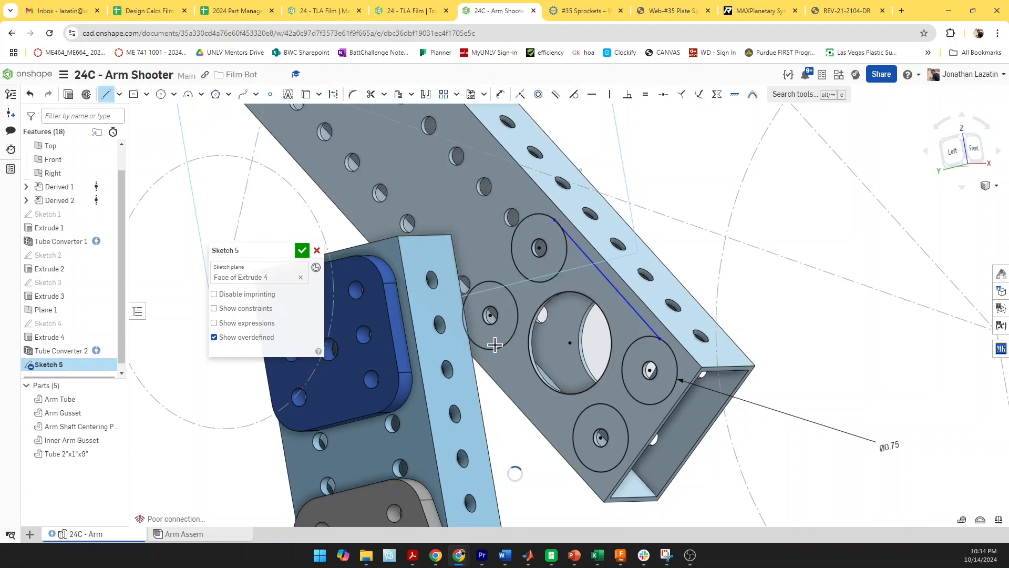
left_click(490, 349)
left_click(574, 450)
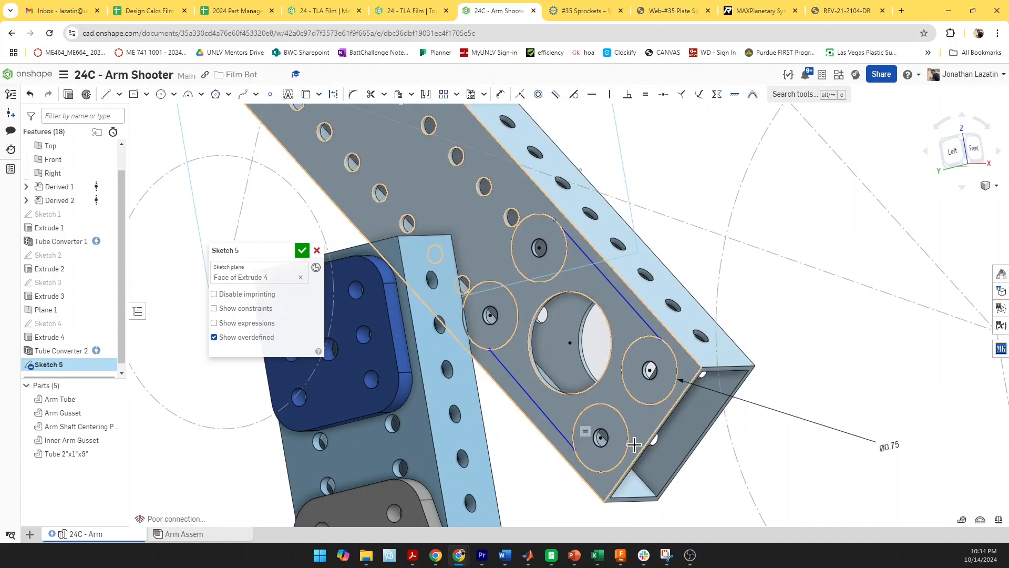
left_click_drag(657, 404, 656, 404)
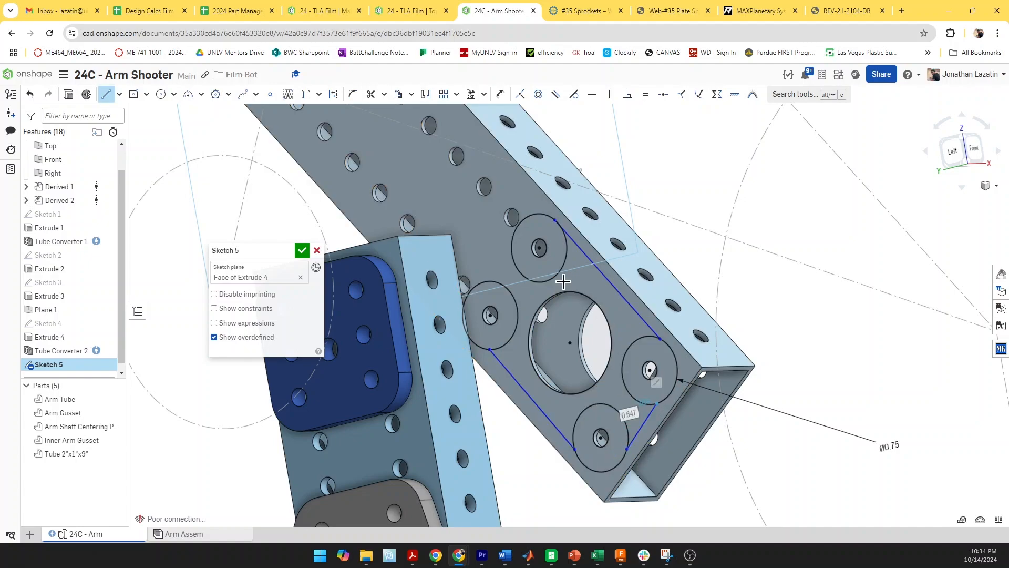
left_click_drag(477, 283, 511, 243)
Make the short connecting line on the side away from the tube end tangent to its adjoining outer circles
key("t")
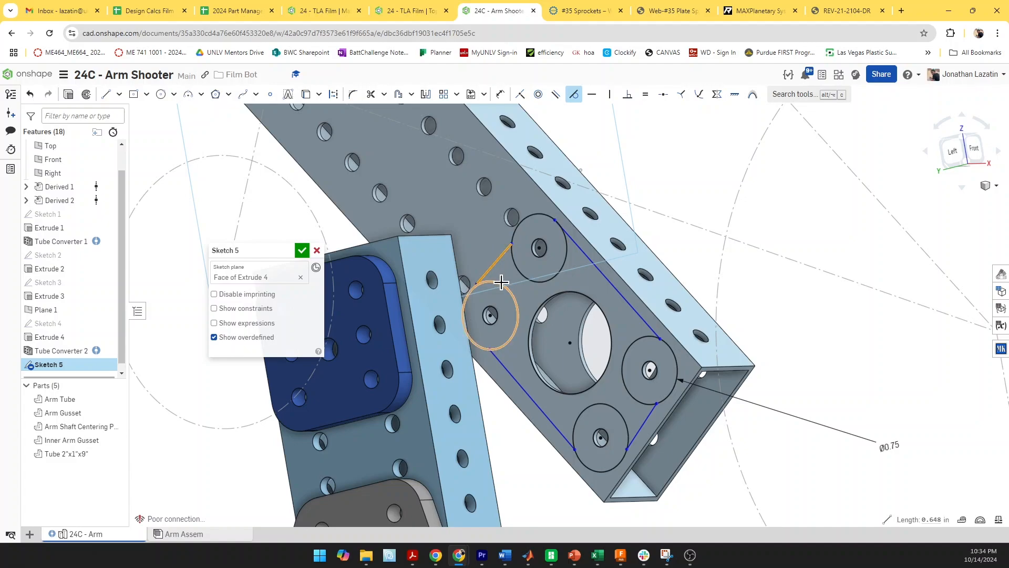
left_click(497, 280)
left_click(498, 350)
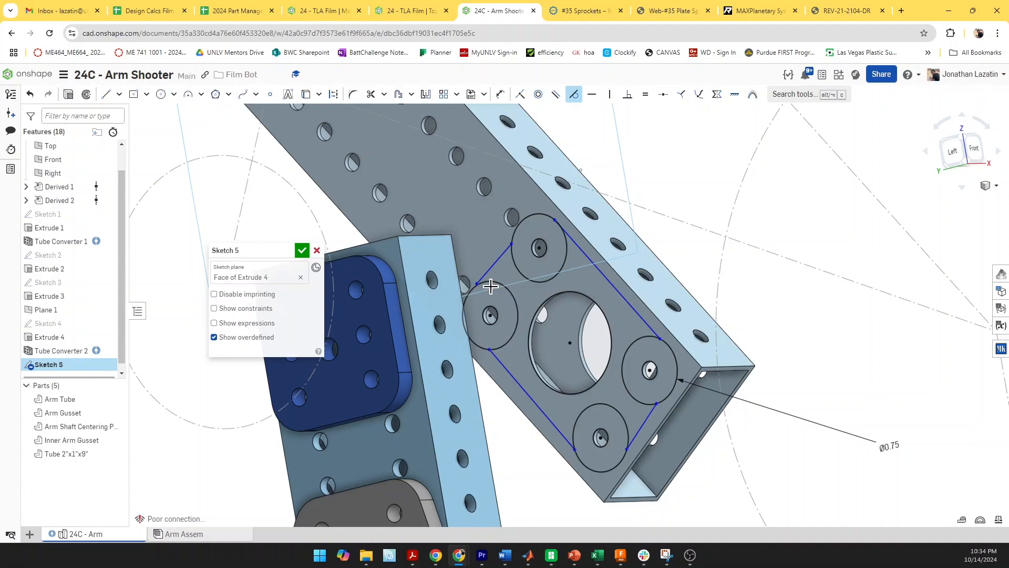
key("i")
scroll(488, 286, "up", 4)
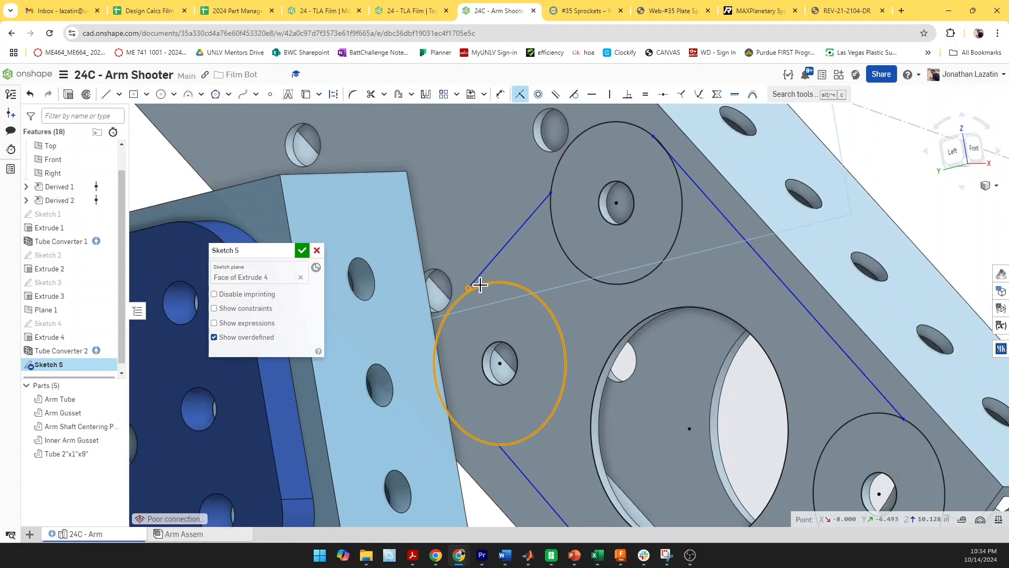
key("t")
left_click(503, 284)
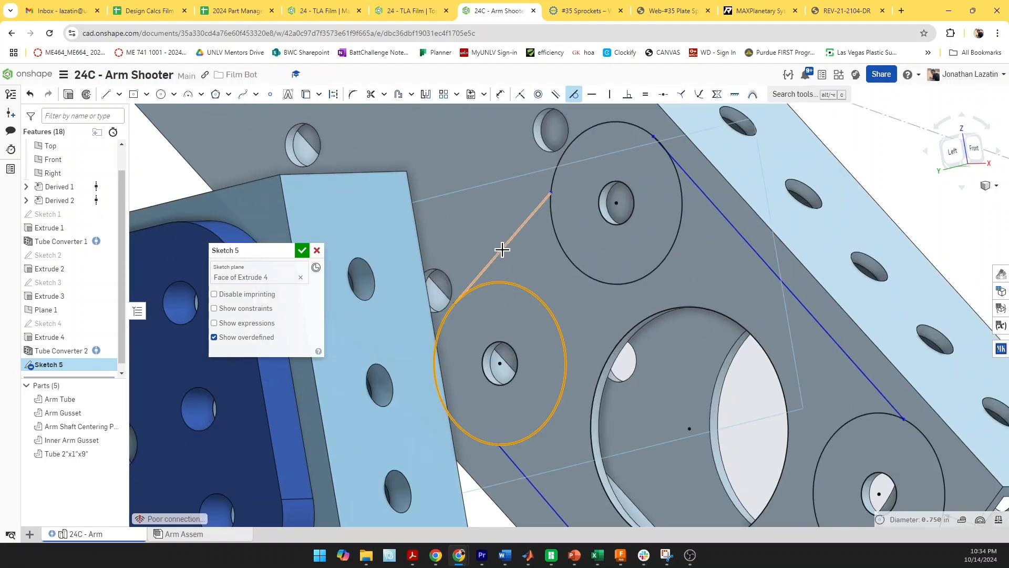
left_click(502, 250)
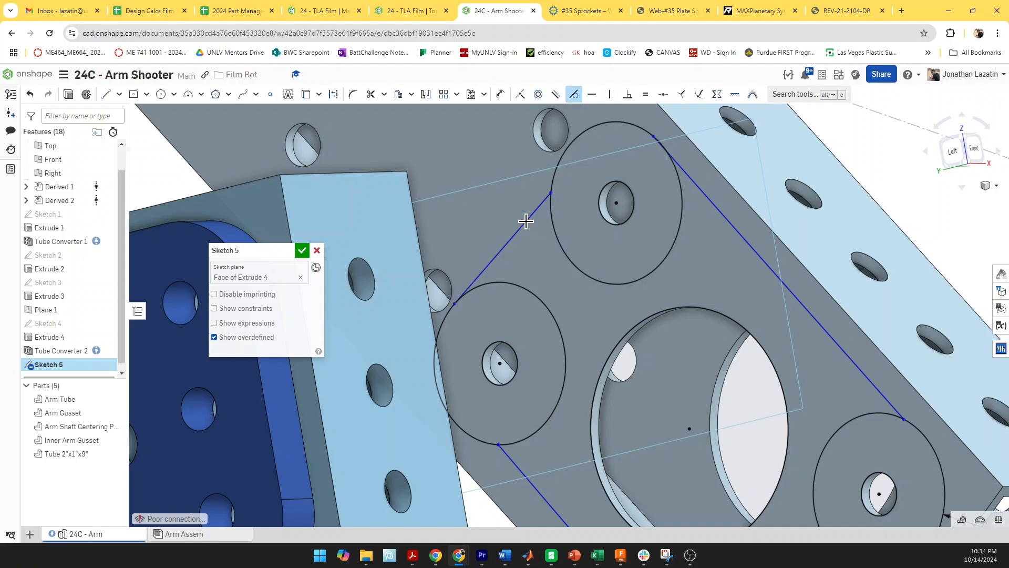
Make the long line along the tube's upper edge tangent to the outer circles at both of its ends
left_click(671, 169)
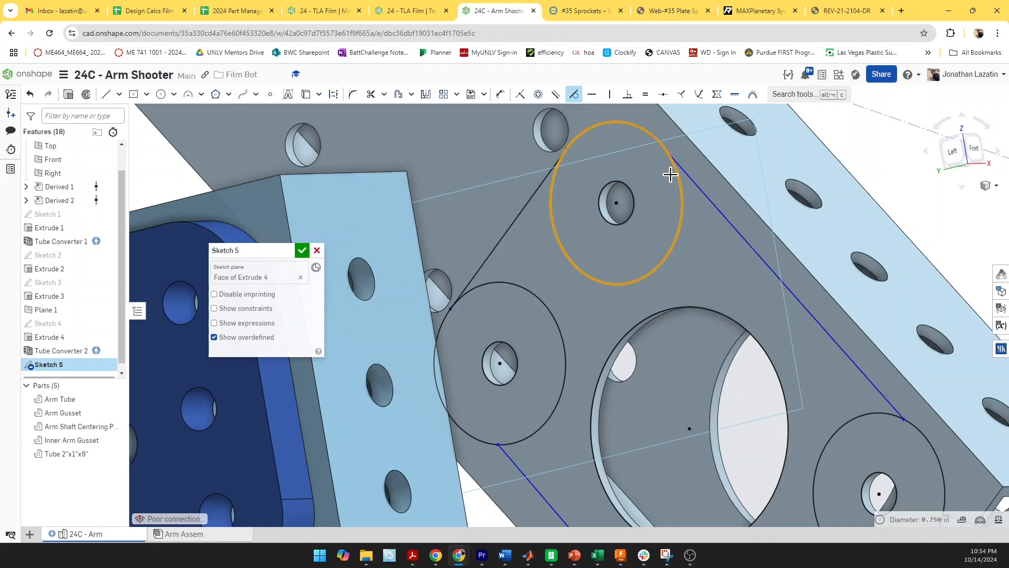
left_click(683, 173)
scroll(862, 406, "down", 3)
middle_click_drag(887, 423, 860, 353)
scroll(857, 353, "up", 3)
left_click(840, 317)
left_click(845, 304)
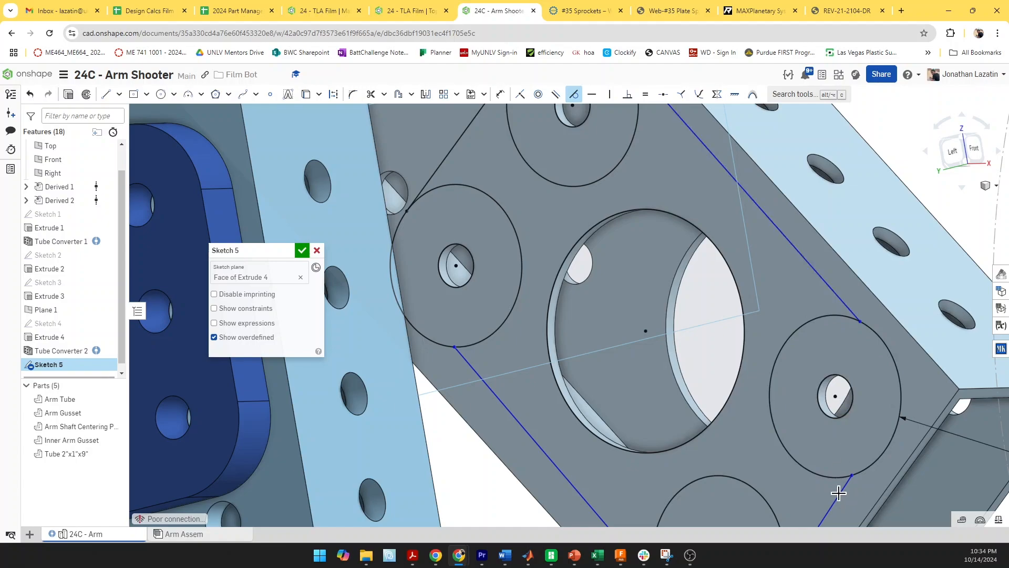
Make the short connecting line at the tube end tangent to its two adjoining outer circles
left_click(834, 477)
scroll(833, 477, "down", 5)
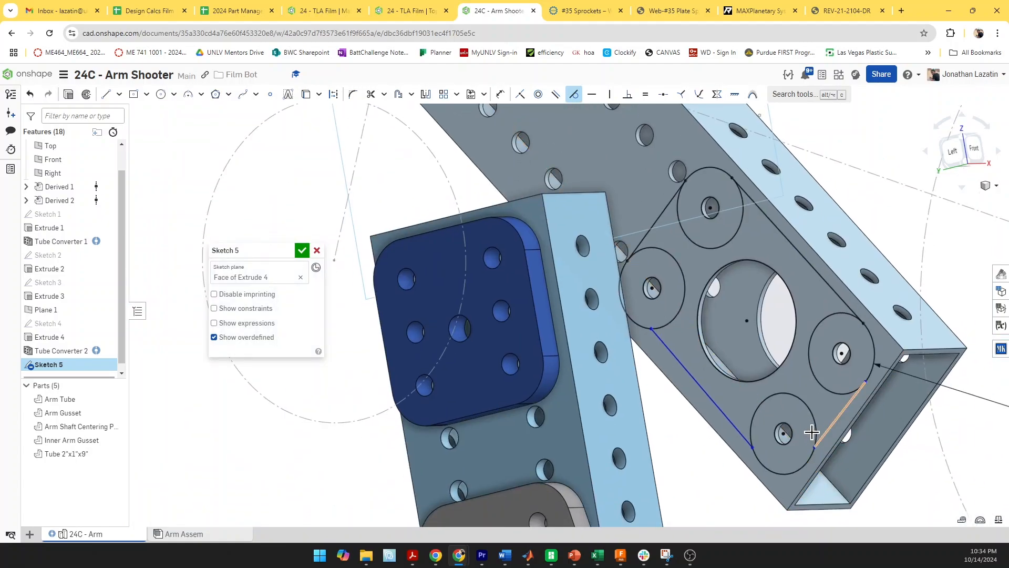
left_click(814, 426)
left_click(824, 429)
Make the line along the tube's lower edge tangent to the outer circles at both ends
left_click(752, 416)
left_click(736, 427)
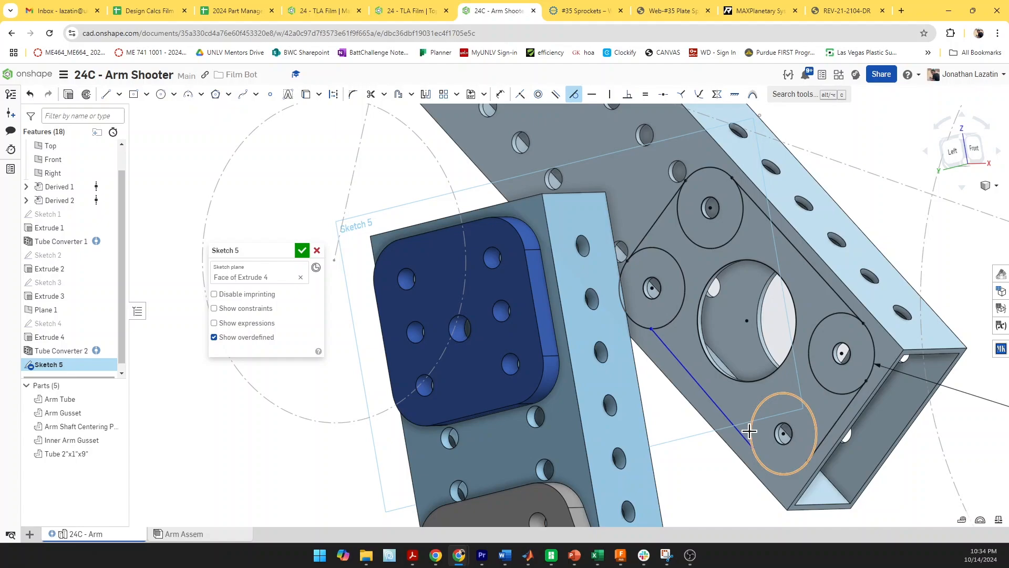
left_click(664, 326)
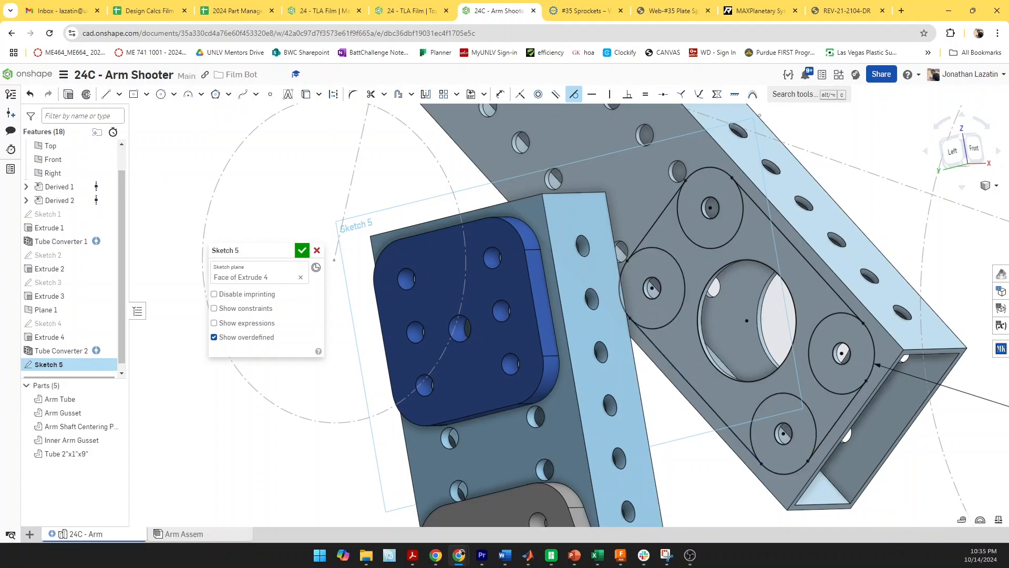
Extrude the Sketch 5 plate profile 0.25 in as a new part
left_click(72, 96)
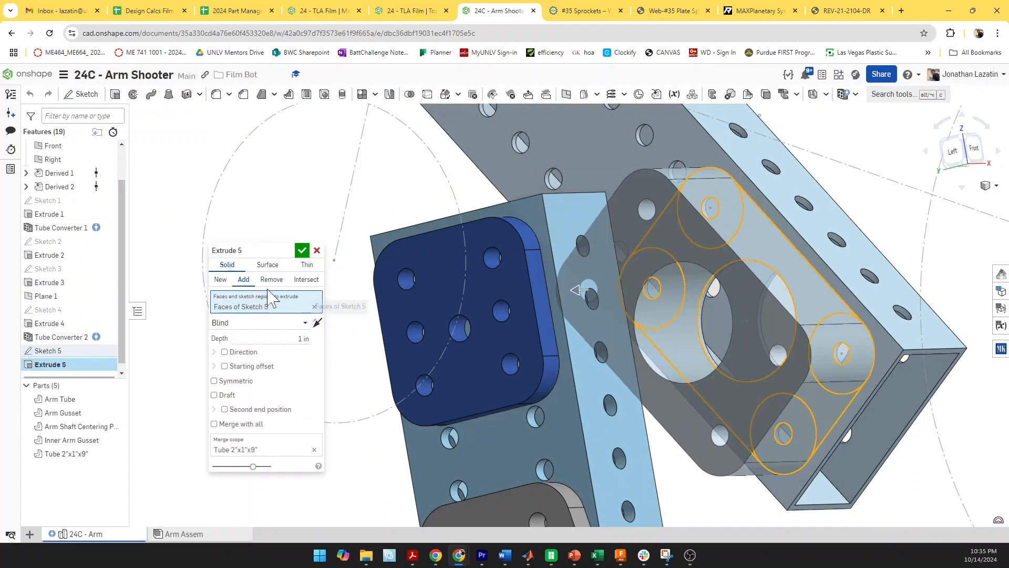
left_click(223, 282)
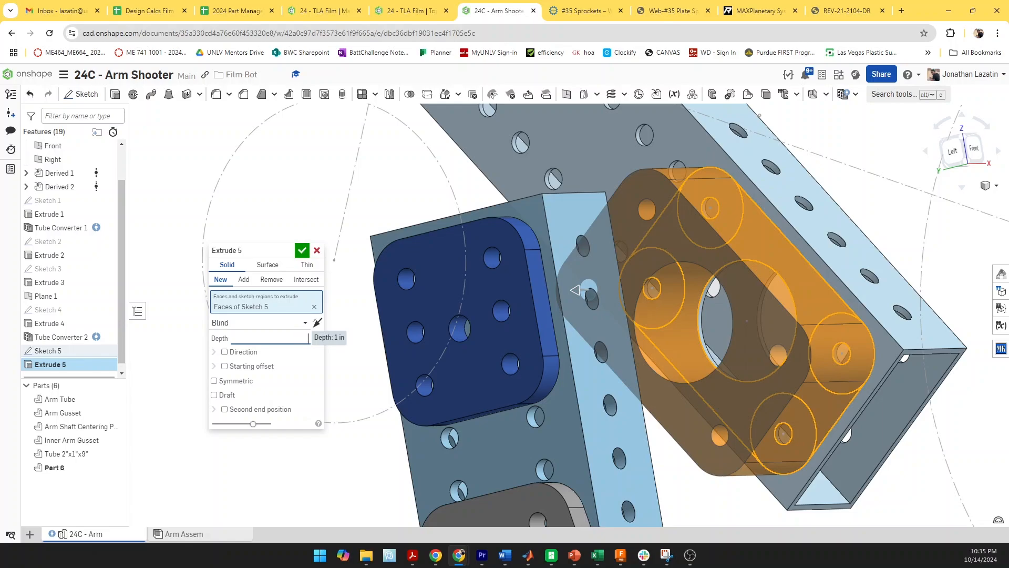
left_click(303, 250)
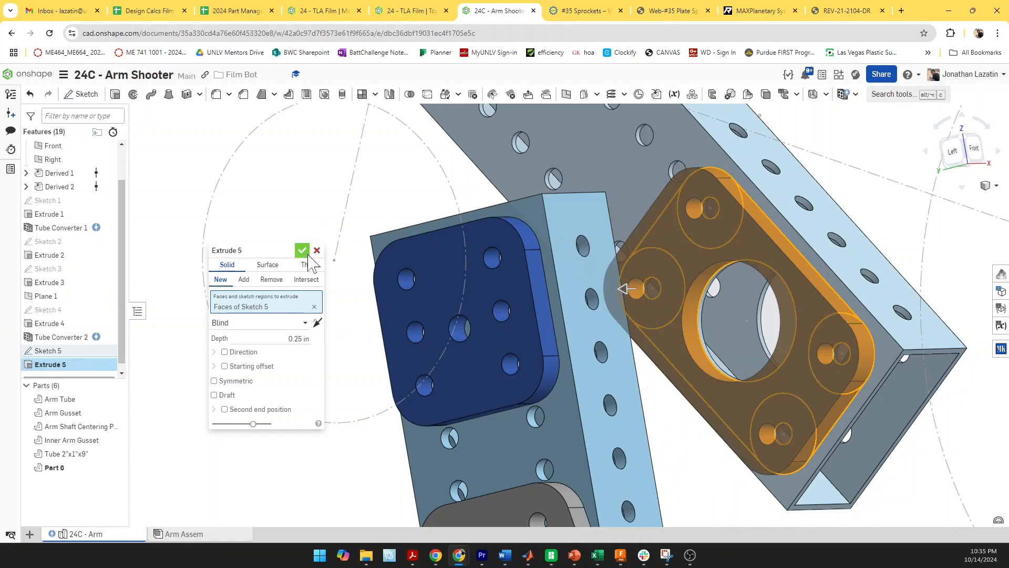
Examine the arm, its pivot plates and the roller layout from the left side view
scroll(455, 278, "down", 3)
right_click_drag(452, 269, 571, 288)
scroll(541, 279, "down", 3)
scroll(542, 280, "up", 1)
scroll(533, 282, "down", 2)
left_click(957, 151)
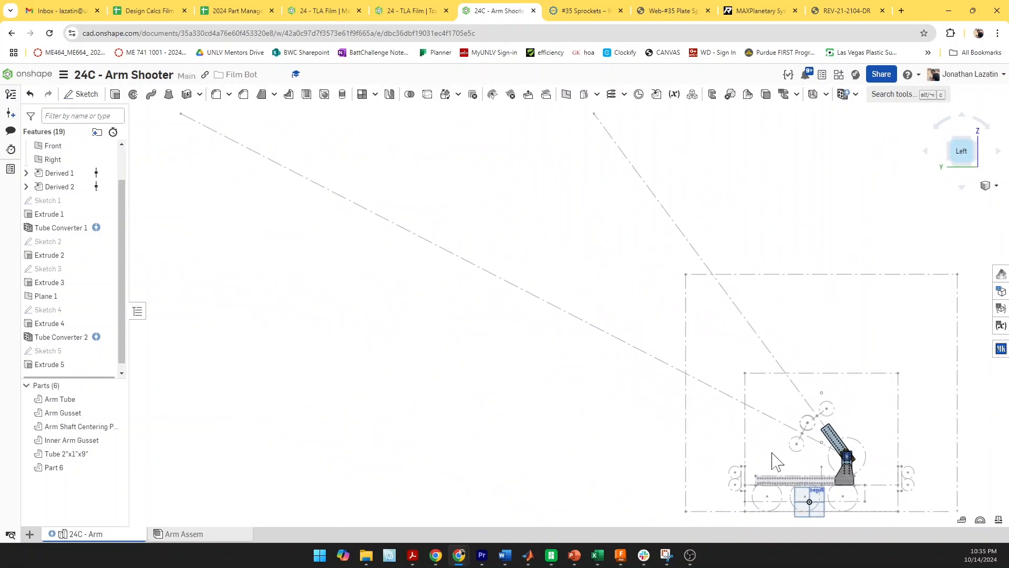
scroll(653, 363, "up", 6)
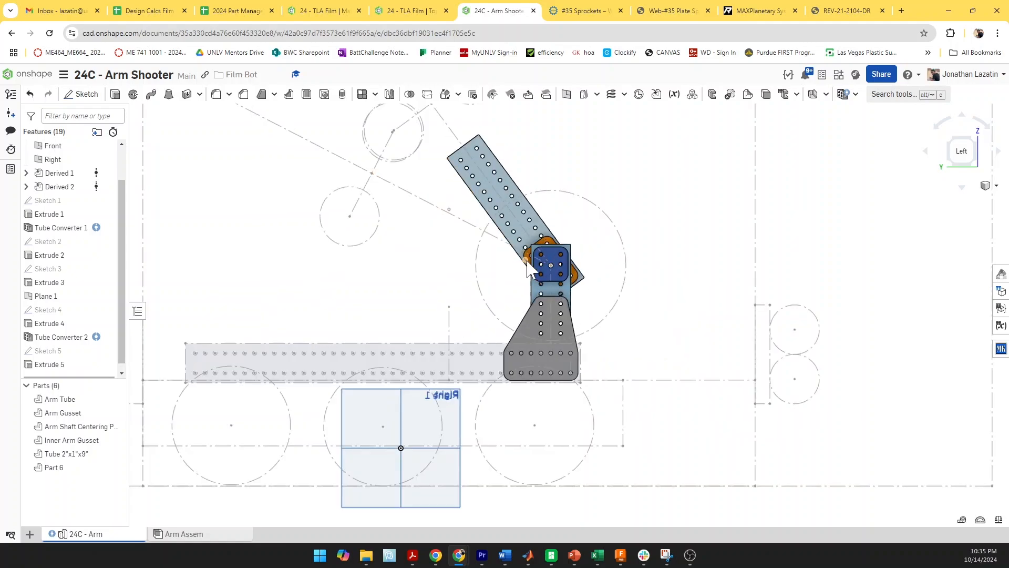
scroll(585, 303, "up", 2)
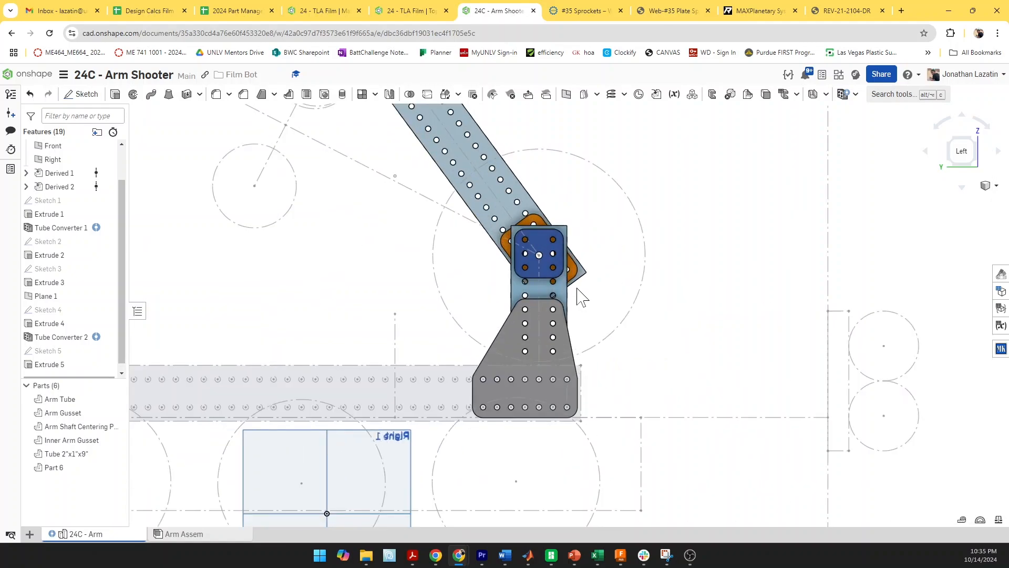
middle_click_drag(619, 299, 791, 353)
scroll(791, 353, "down", 1)
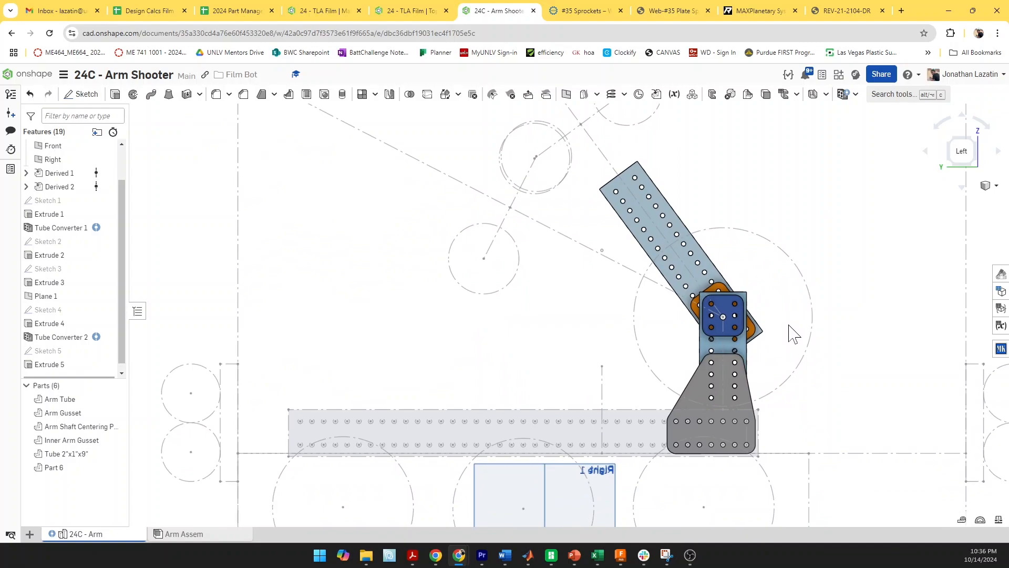
mouse_move(793, 334)
right_mouse_down()
mouse_move(693, 338)
mouse_move(798, 332)
right_mouse_up()
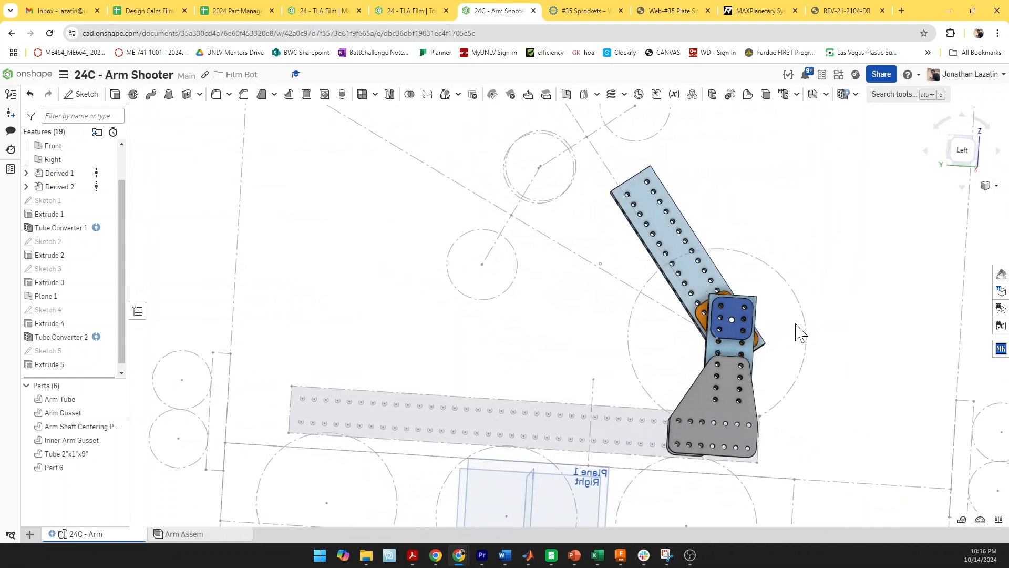
key("shift+3")
scroll(669, 272, "down", 2)
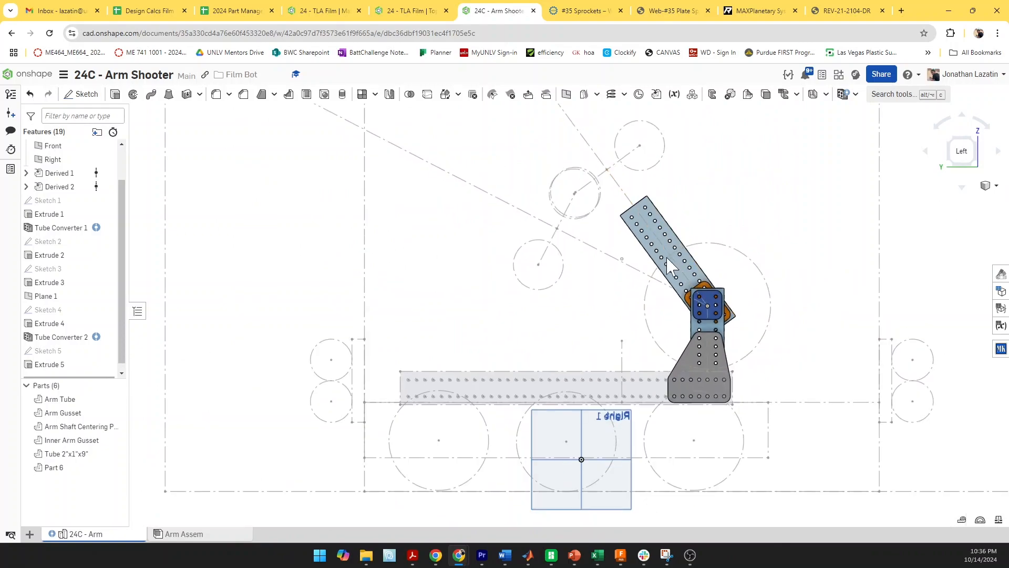
Start a sketch on the pivoting arm tube's side face and draw a small circle at the upper roller's centre
scroll(670, 267, "up", 4)
left_click(627, 257)
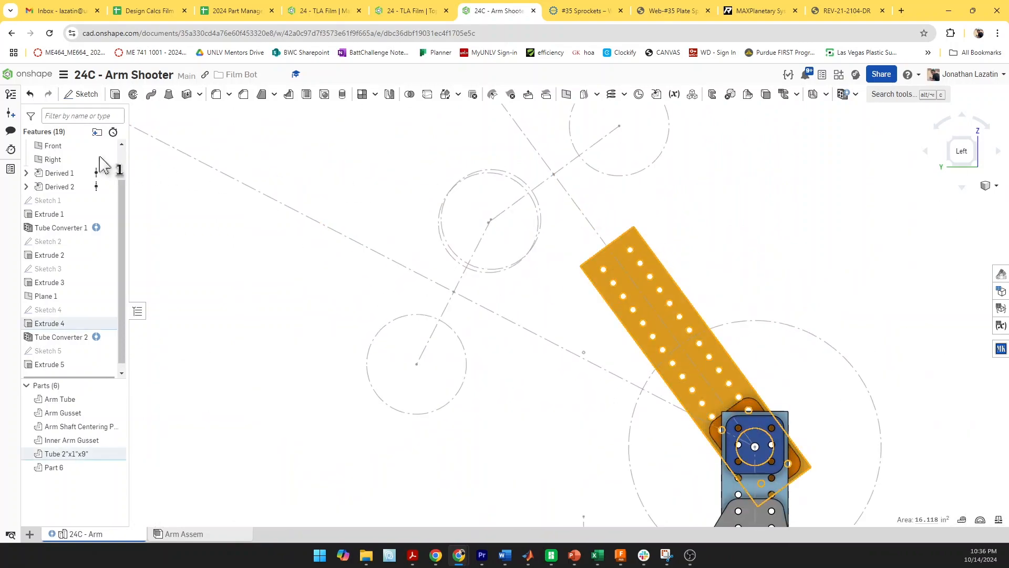
left_click(83, 94)
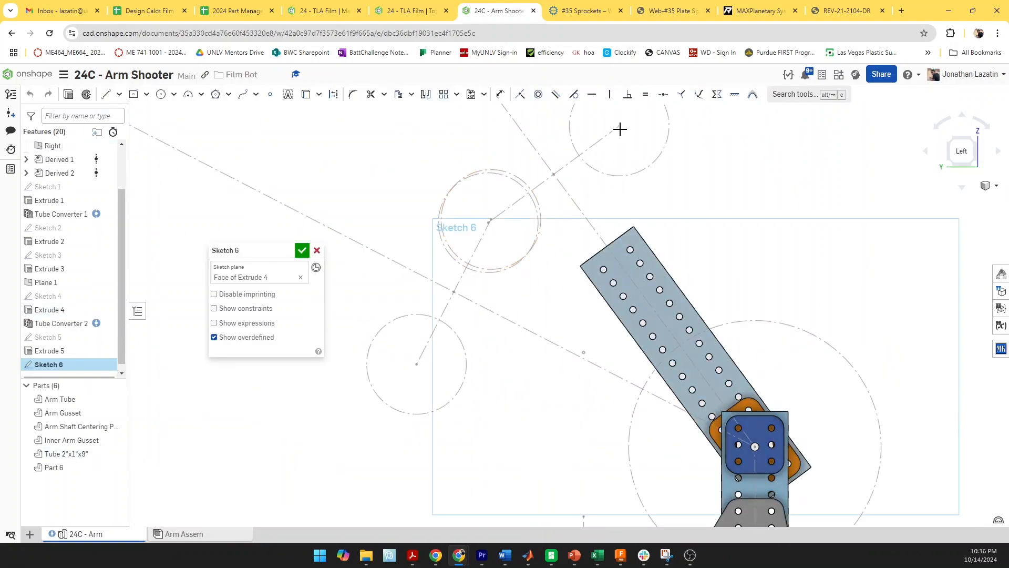
key("c")
scroll(620, 129, "up", 4)
left_click(621, 130)
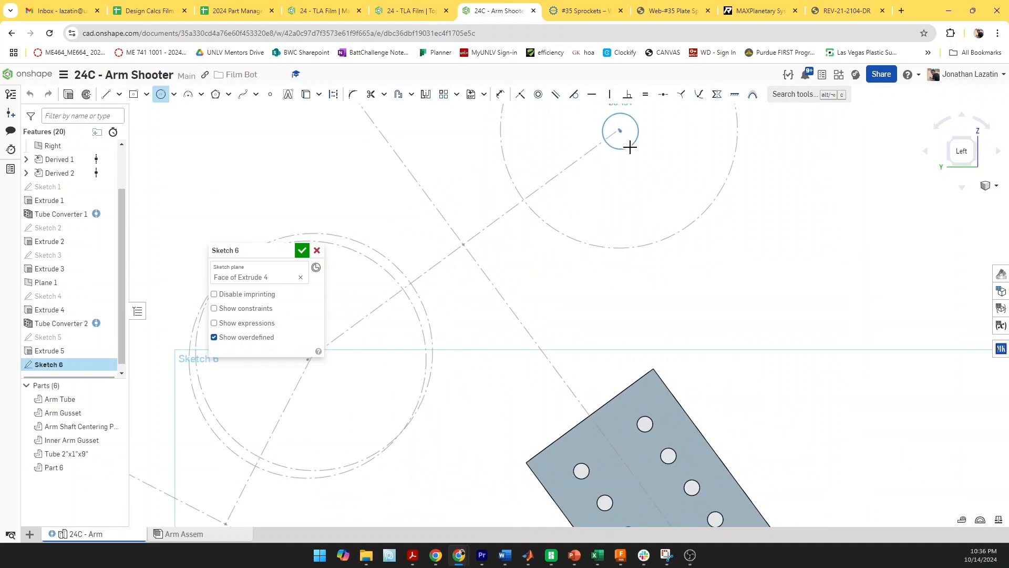
left_click(629, 147)
scroll(616, 132, "up", 1)
Make the small circle concentric with the upper roller's layout circle
key("shift+o")
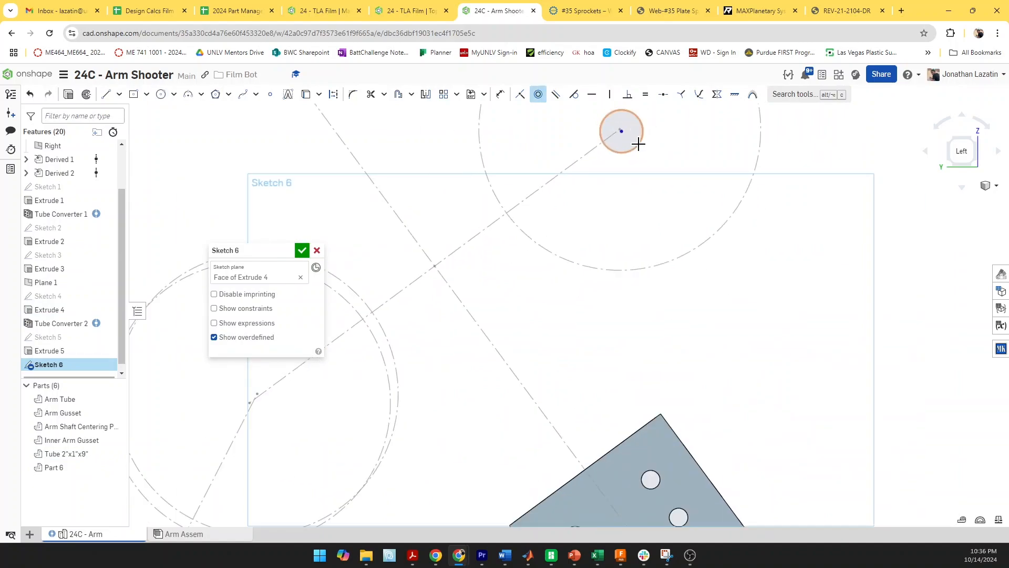
left_click(638, 144)
left_click(660, 265)
scroll(646, 250, "down", 2)
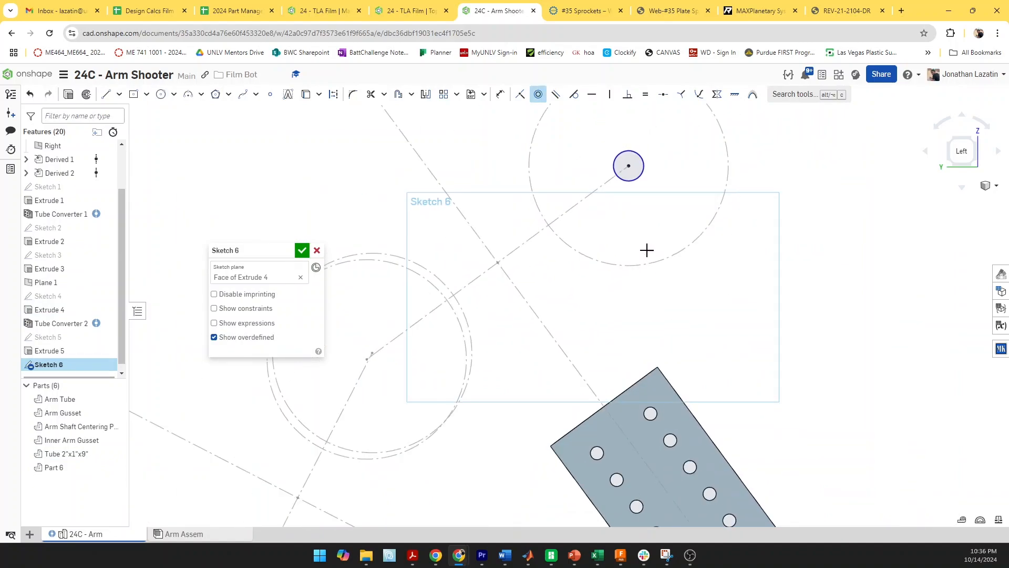
Draw a circle about 0.33 in in diameter near the centre of the middle pair of overlapping layout circles
scroll(647, 250, "down", 4)
scroll(531, 289, "up", 5)
key("c")
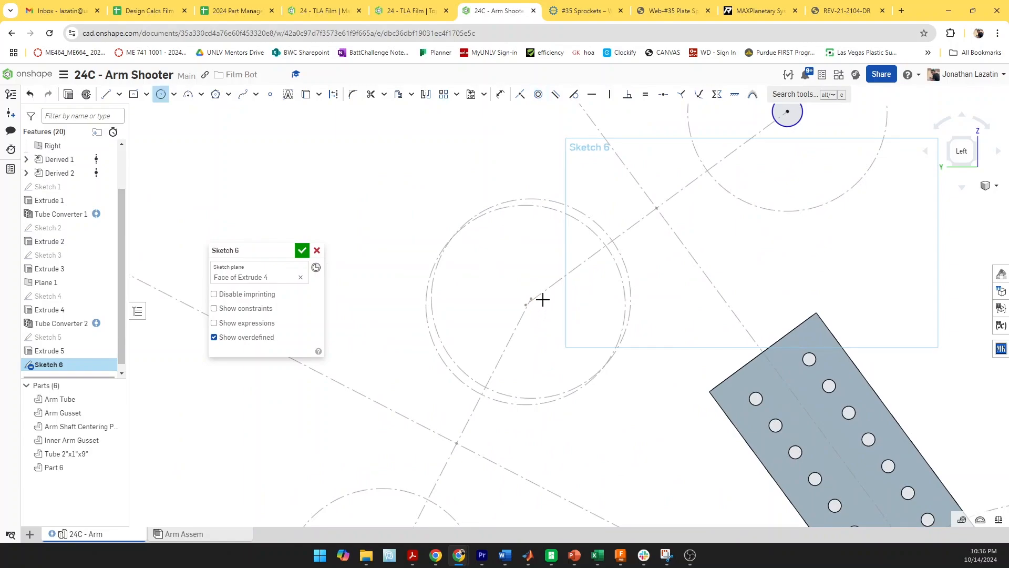
scroll(530, 289, "up", 5)
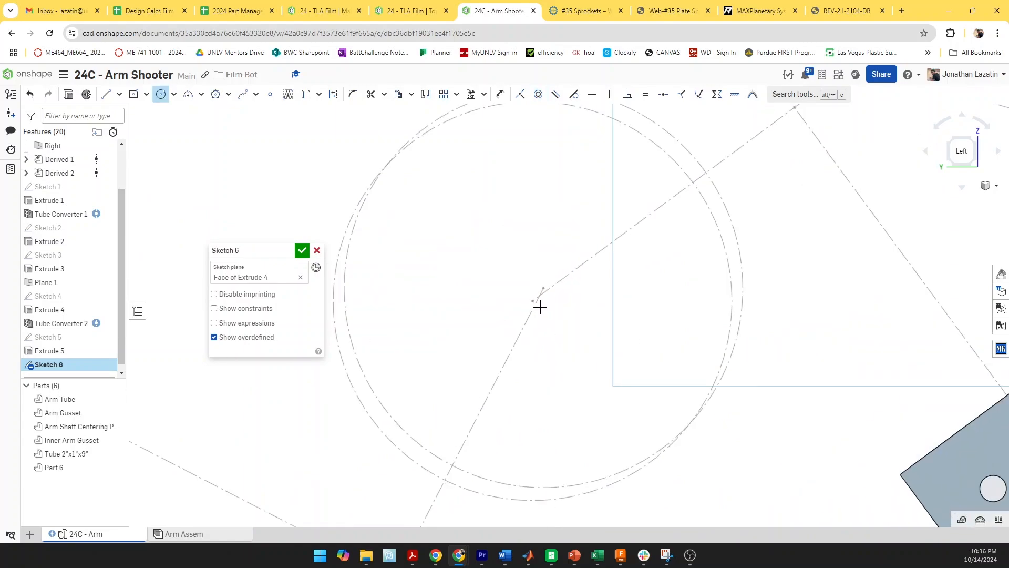
left_click(520, 292)
left_click(559, 343)
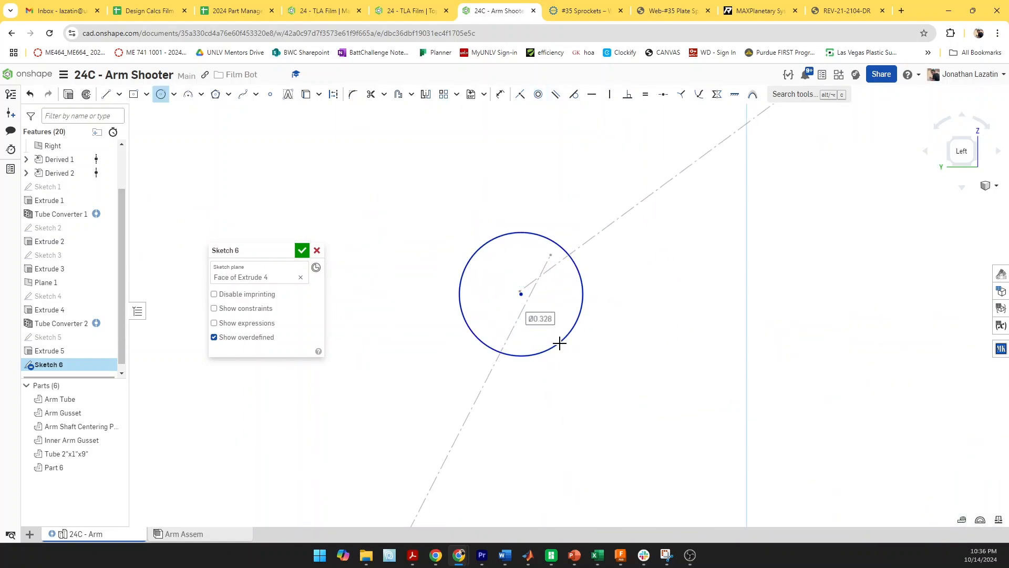
Make the new middle circle concentric with the lower of the two overlapping layout circles
key("shift+o")
left_click(574, 320)
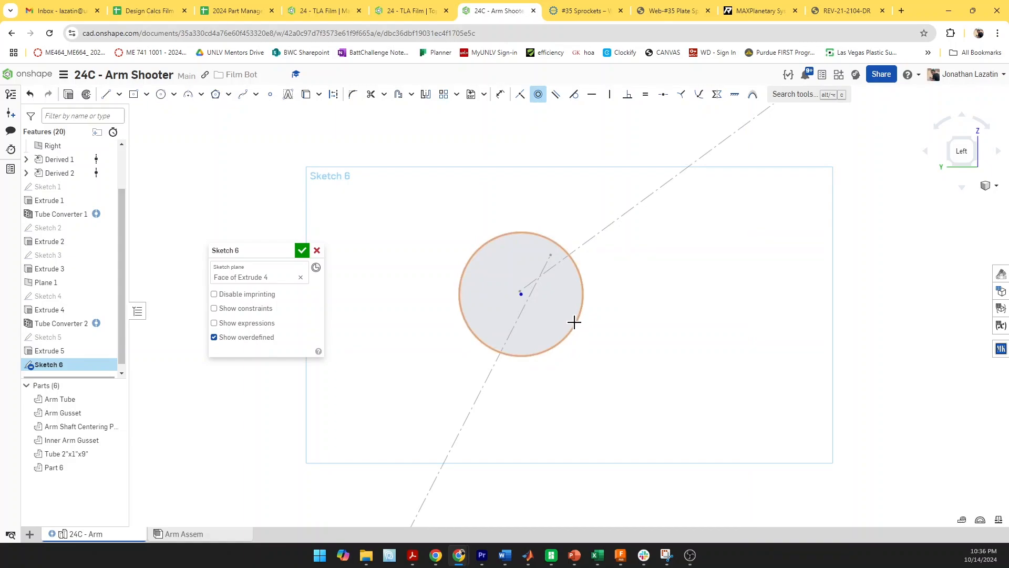
scroll(574, 322, "down", 5)
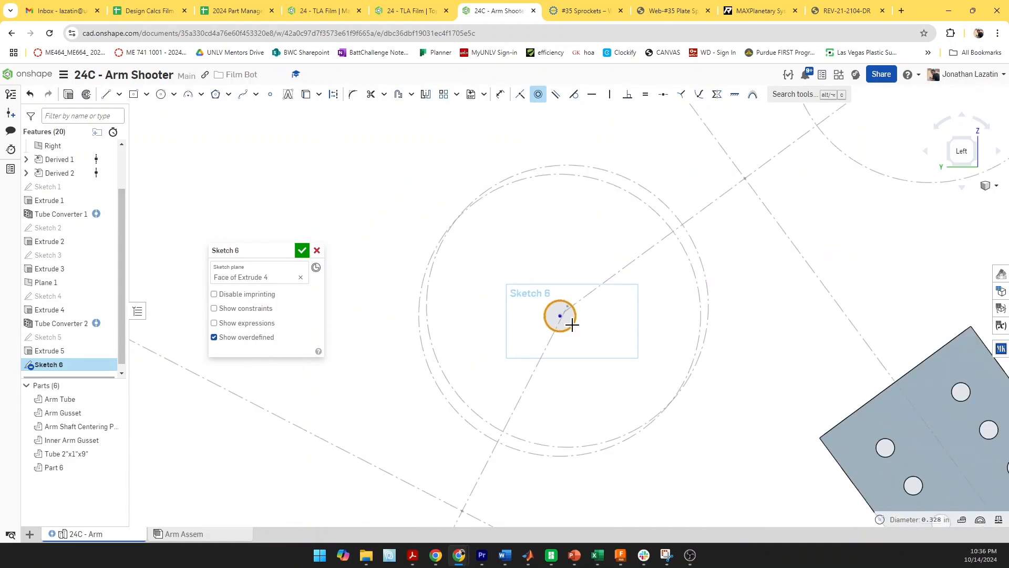
left_click(446, 395)
scroll(489, 381, "down", 3)
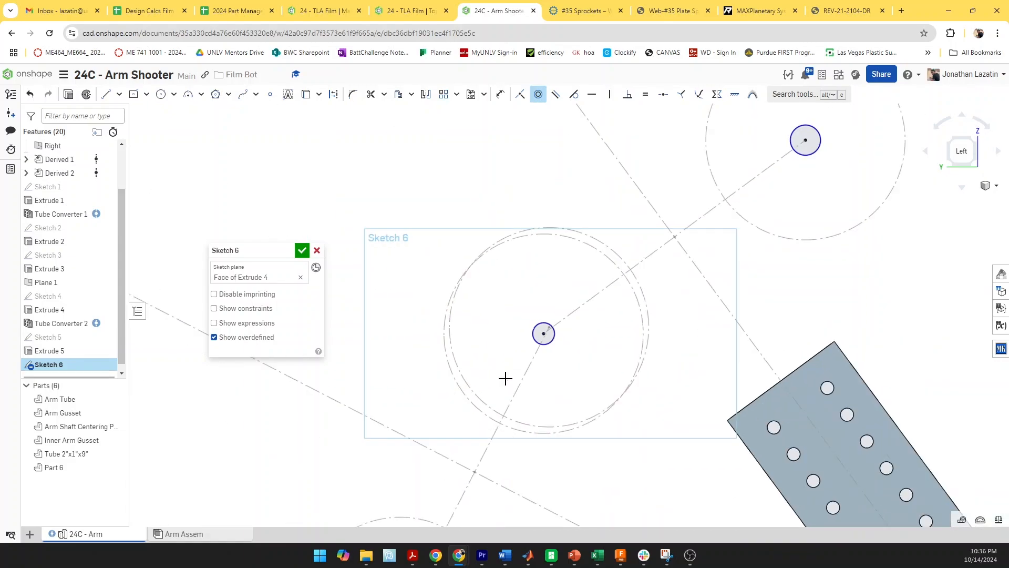
Dimension the middle roller's centre circle to a diameter of 0.25 in
scroll(541, 349, "down", 2)
key("d")
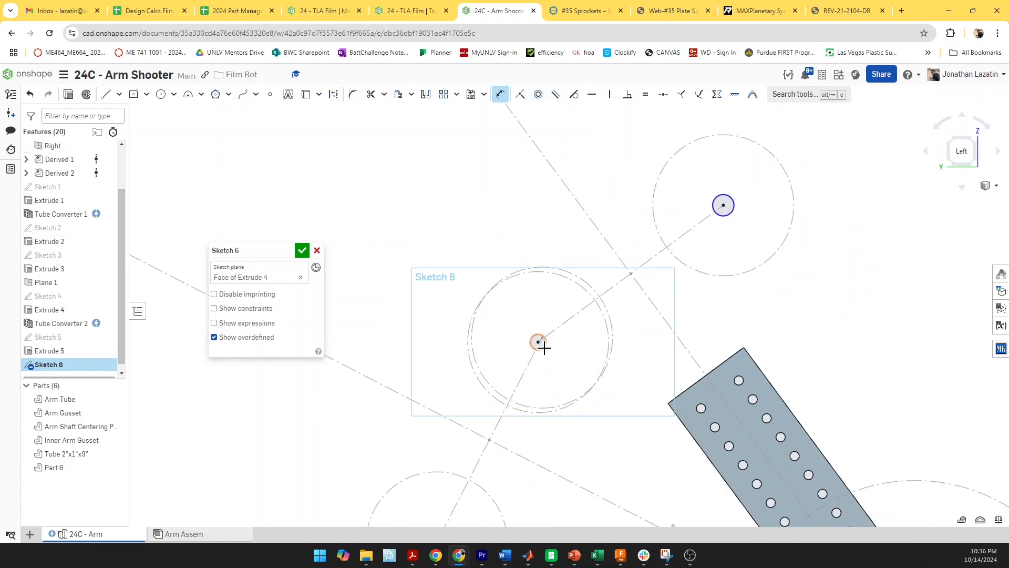
left_click(541, 345)
left_click(558, 366)
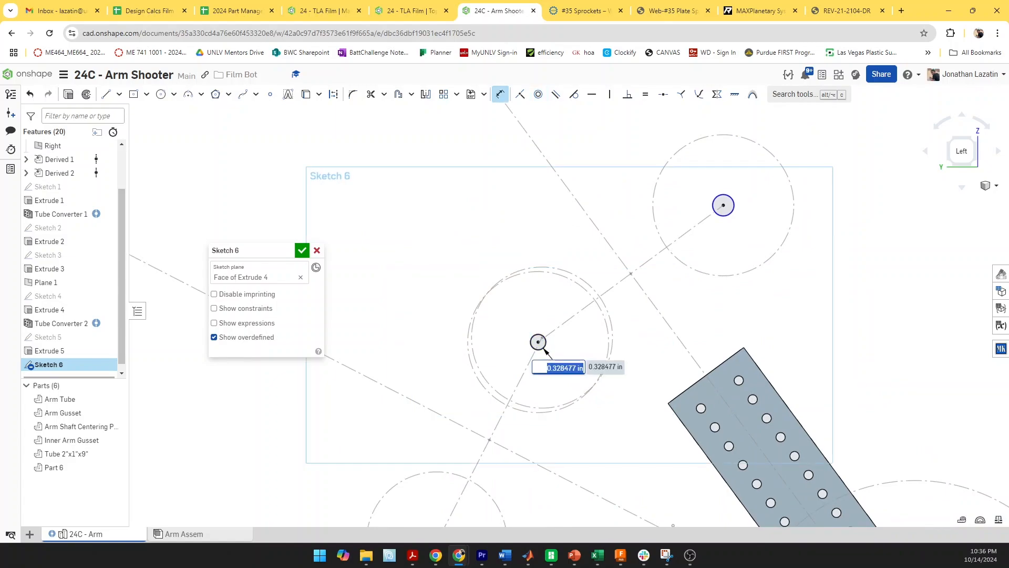
type("0.25")
key("Return")
Change the middle roller's centre circle diameter to 1.125 in
scroll(557, 345, "up", 2)
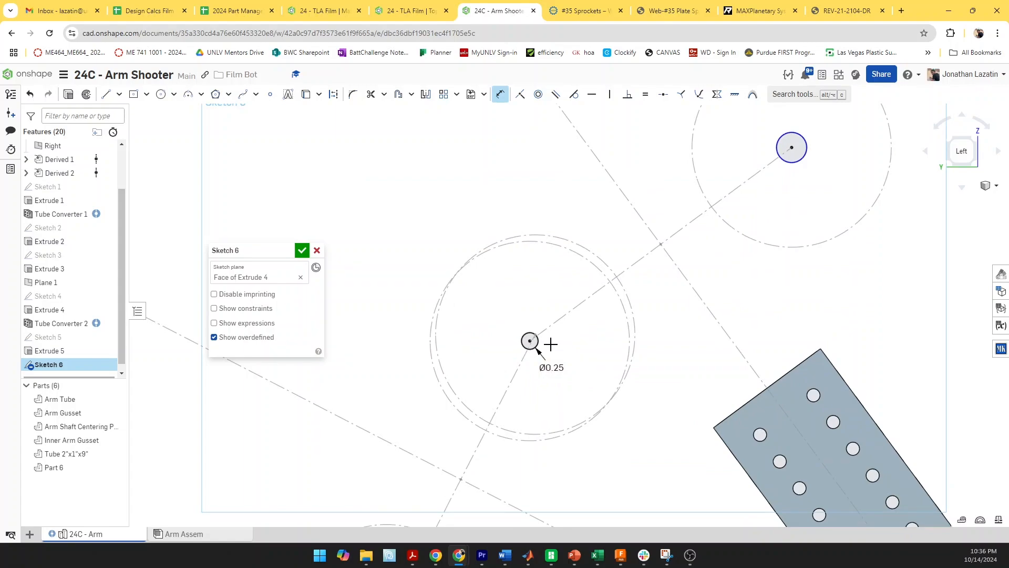
double_click(552, 367)
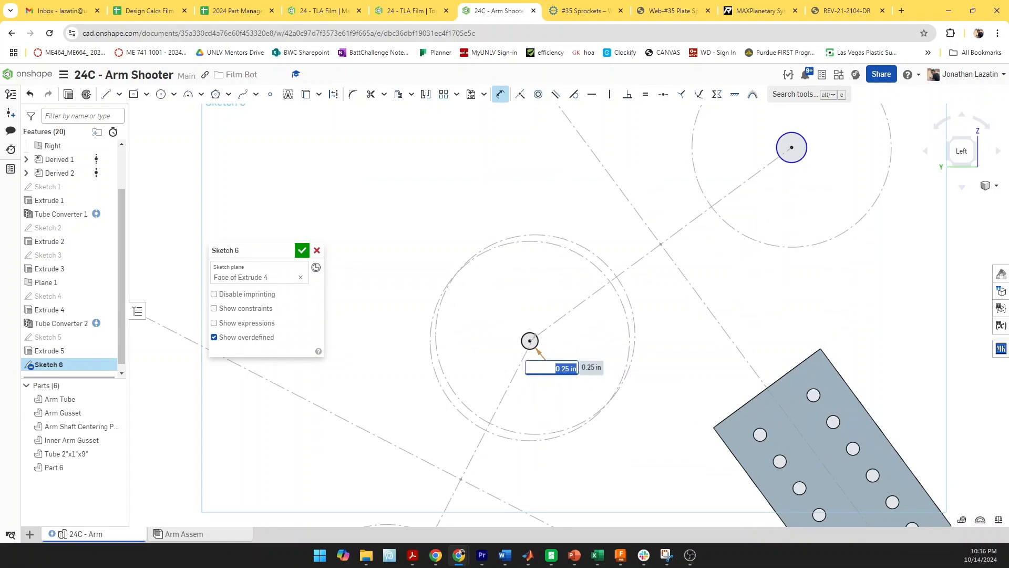
type("1.125")
key("Return")
Constrain the upper roller's centre circle equal to the 1.125 in circle
scroll(555, 362, "down", 2)
key("e")
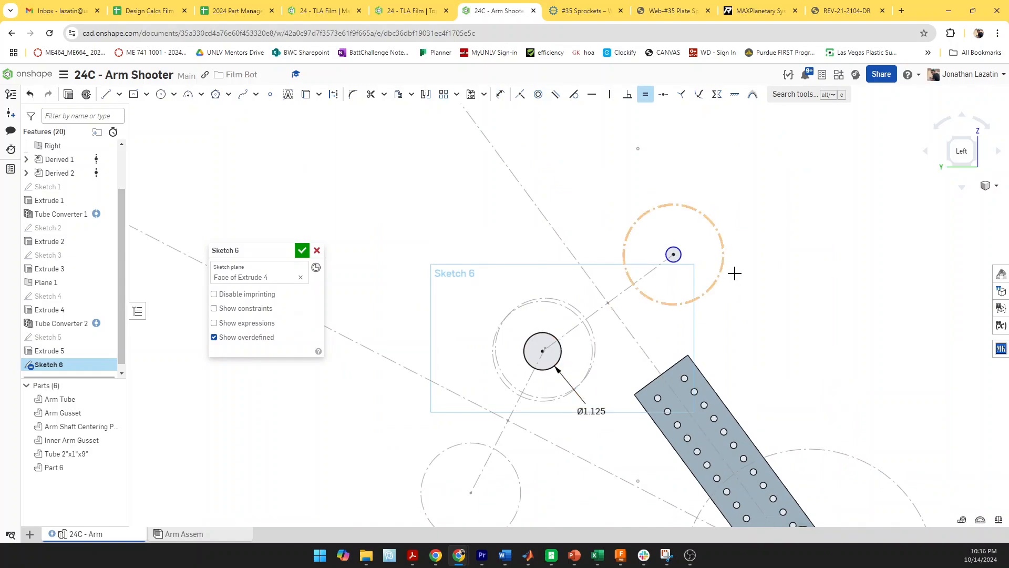
left_click(552, 352)
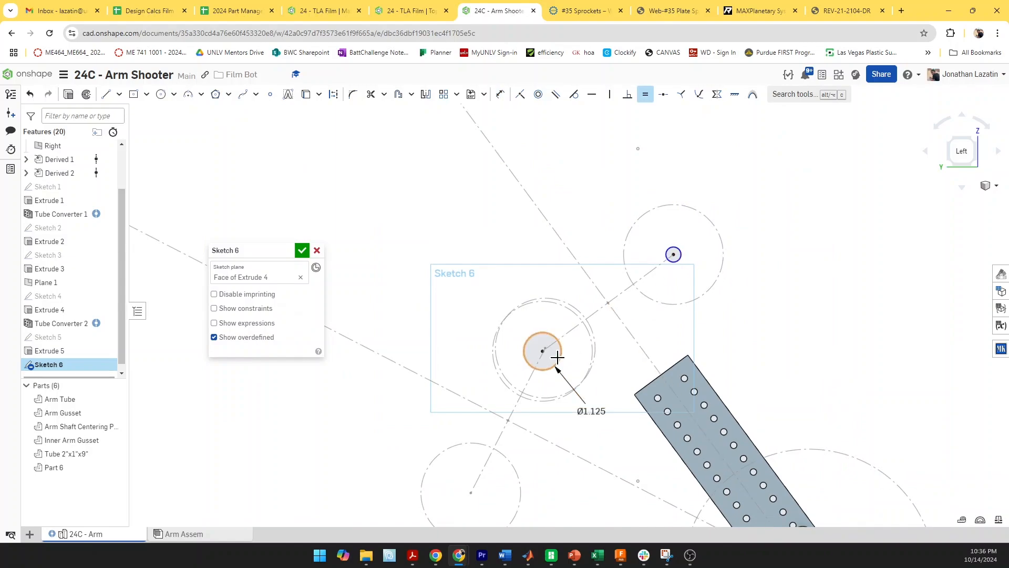
Draw a circle about 0.93 in in diameter in the open space between the middle roller and the arm tube
scroll(581, 349, "down", 3)
middle_click_drag(607, 275, 596, 231)
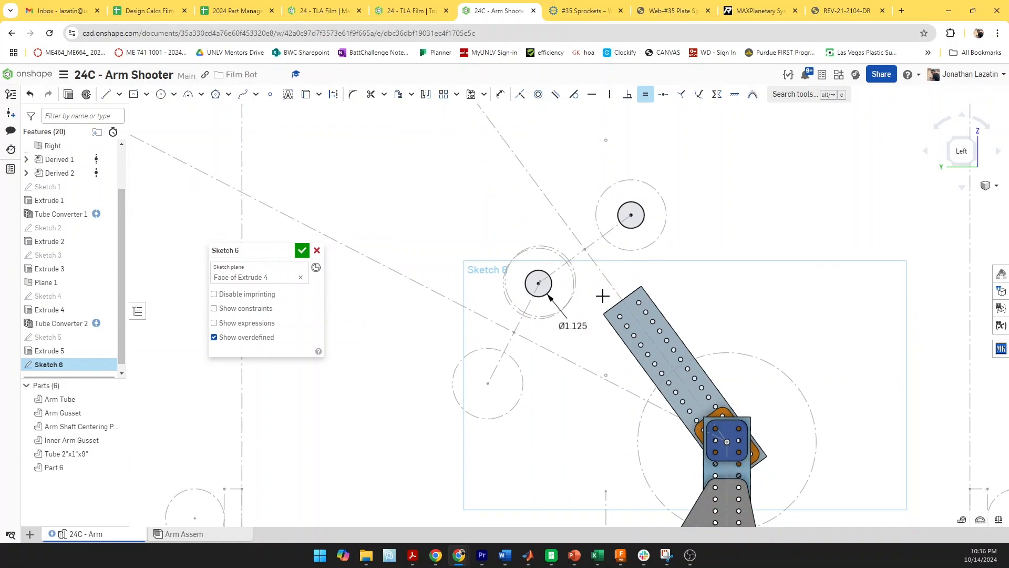
scroll(587, 359, "down", 3)
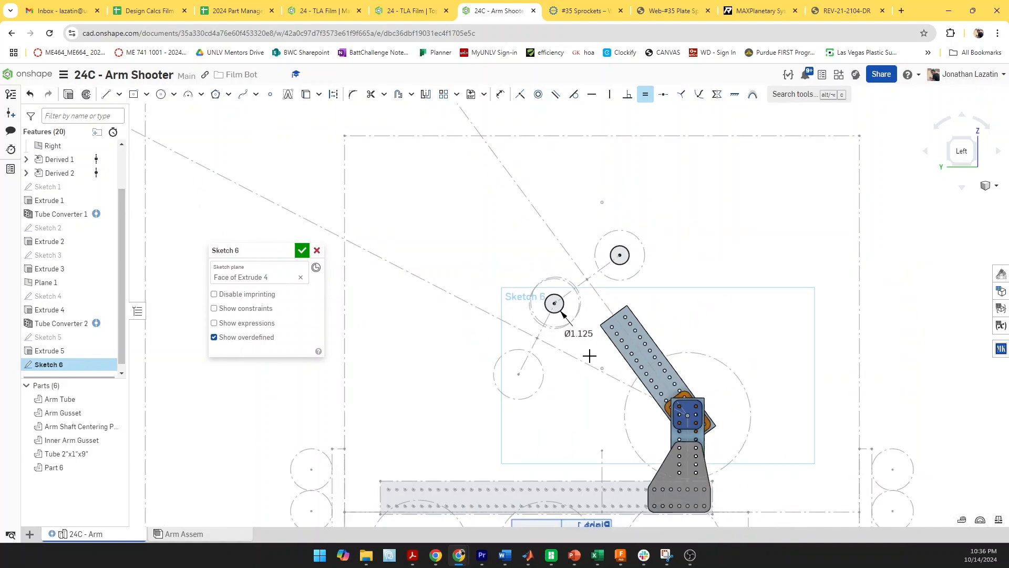
key("c")
scroll(589, 355, "up", 3)
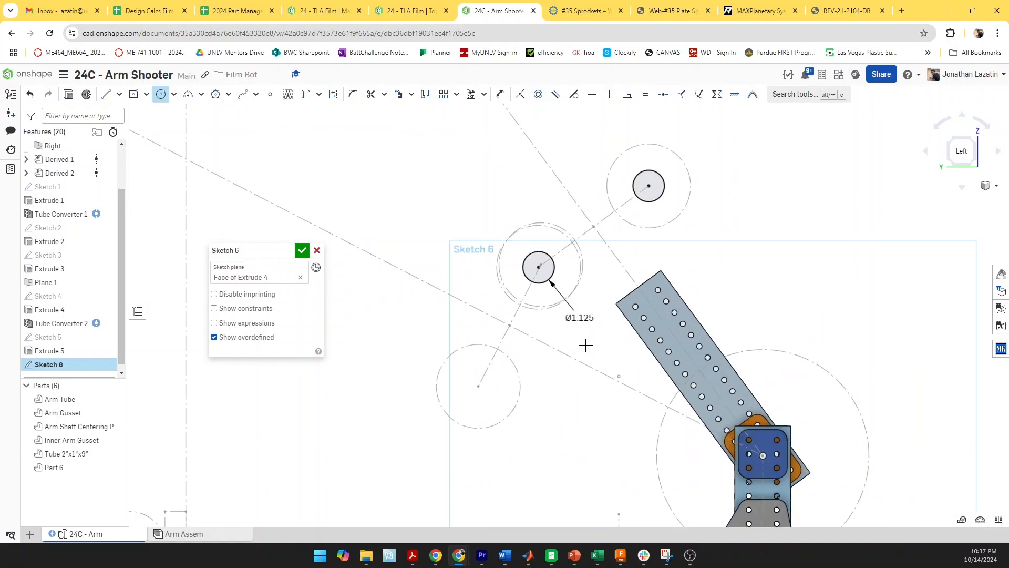
left_click(585, 343)
left_click(594, 352)
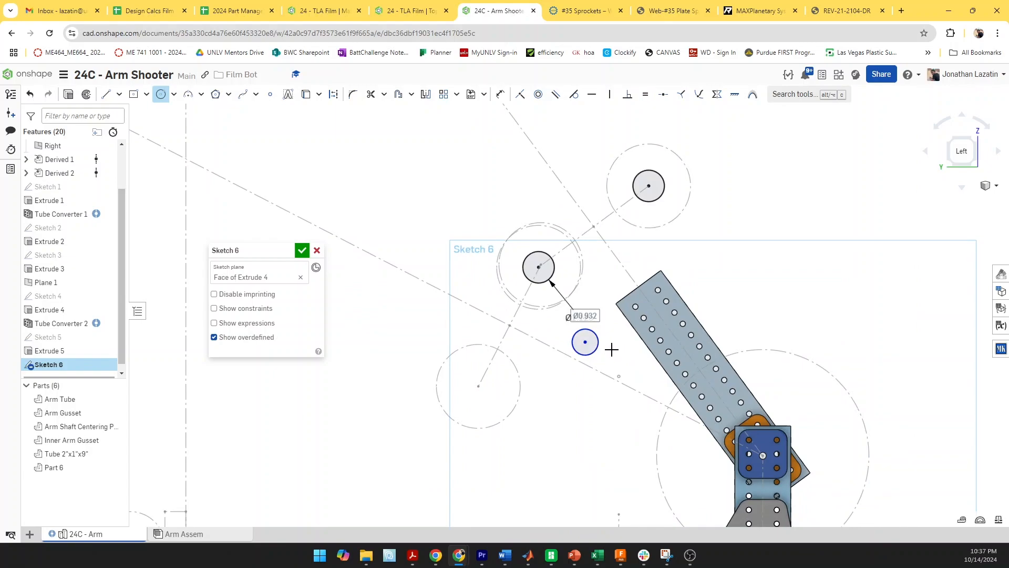
Dimension the diameter of the circle between the middle roller and the arm tube to 0.65 in
type("1.125")
key("Return")
key("d")
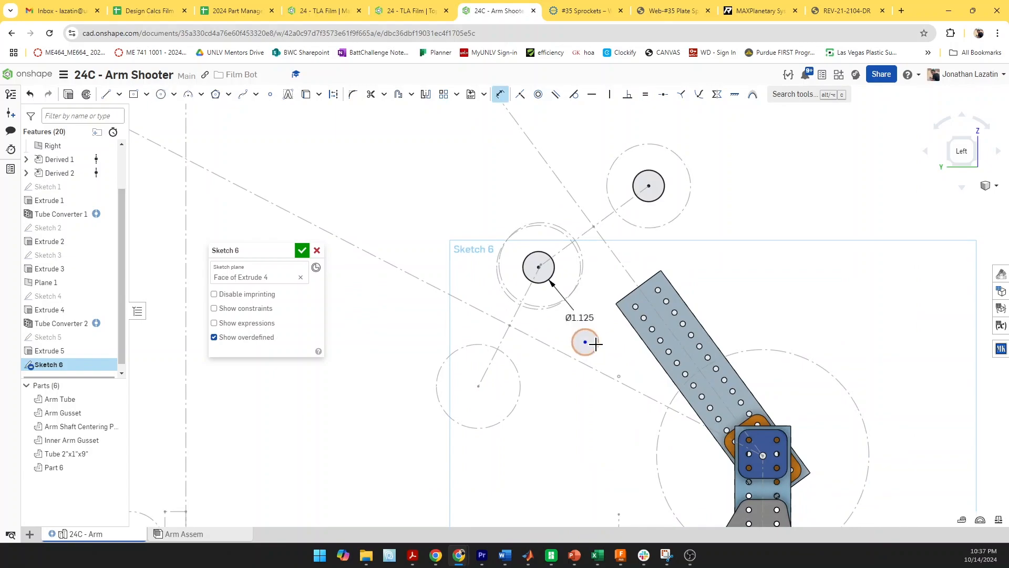
left_click(618, 351)
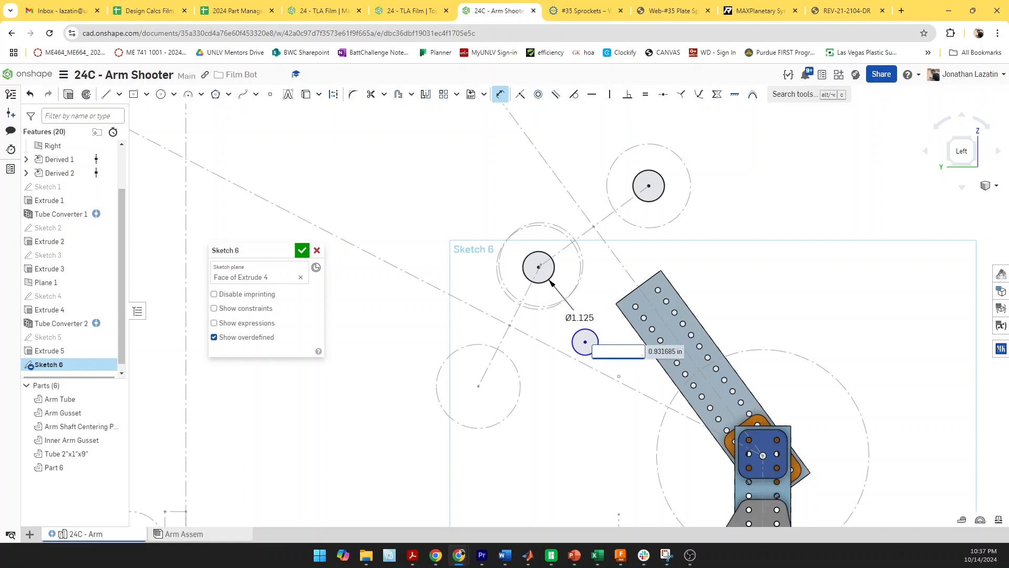
key("Return")
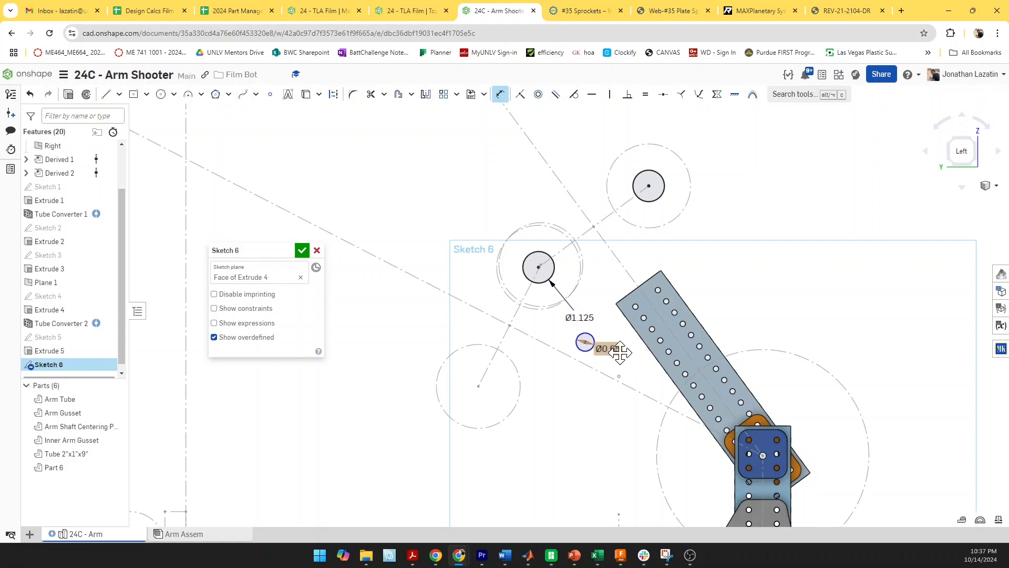
scroll(612, 324, "up", 1)
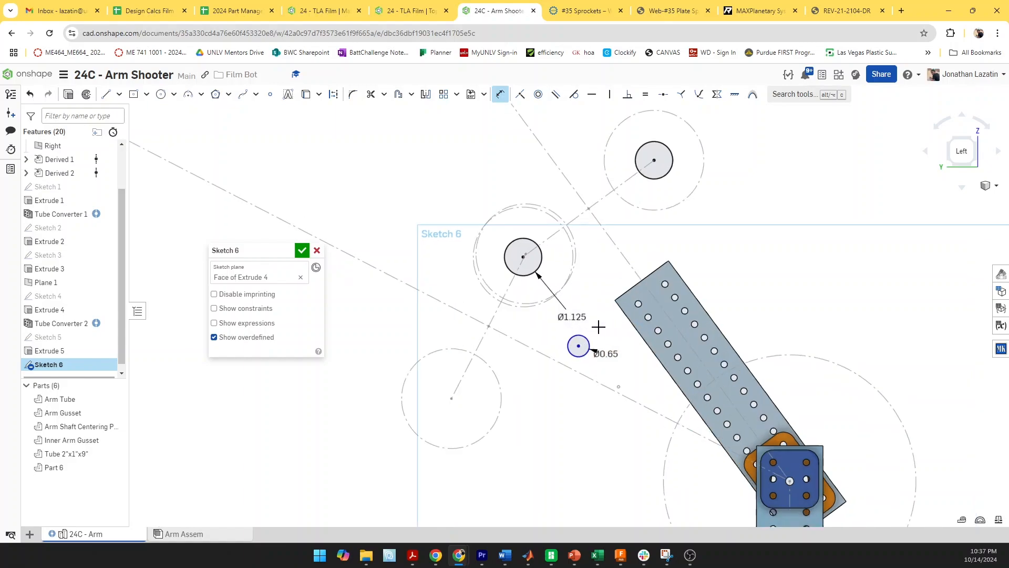
Draw a four-sided construction outline with sides of about 1.5 to 2.2 in around the 0.65 in circle, and add both diagonals
key("l")
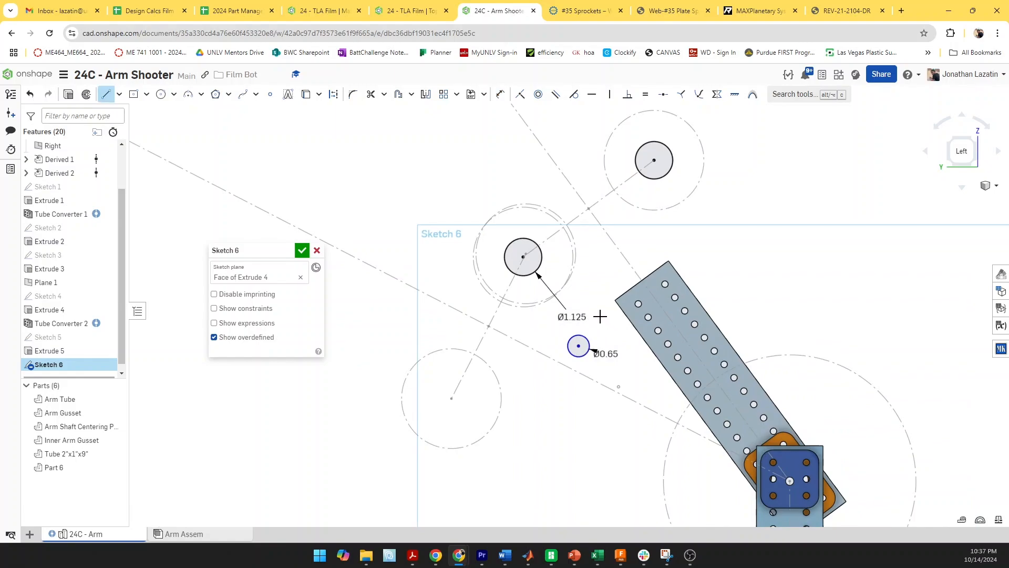
left_click(600, 316)
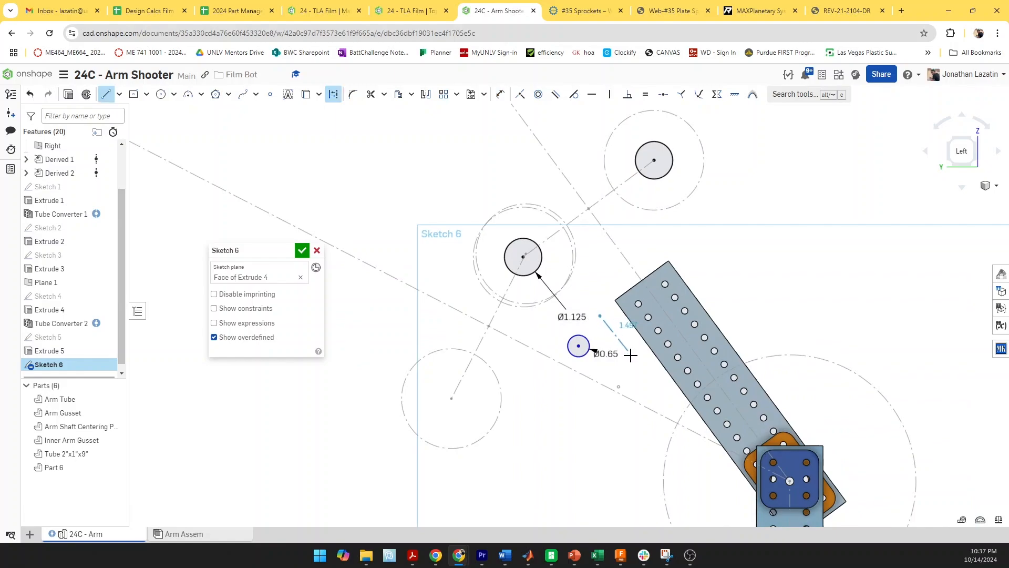
left_click(630, 352)
left_click(568, 391)
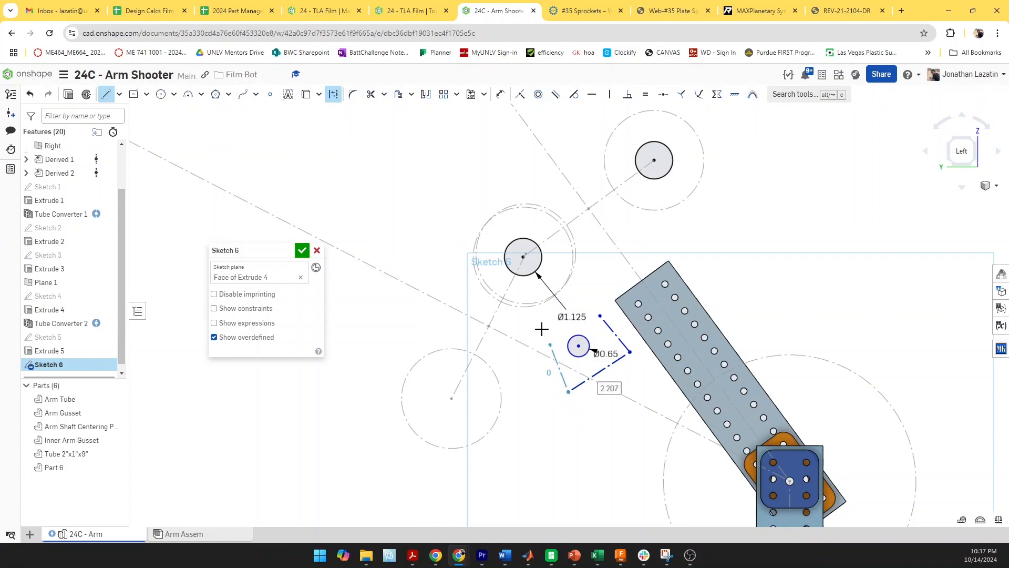
left_click(600, 315)
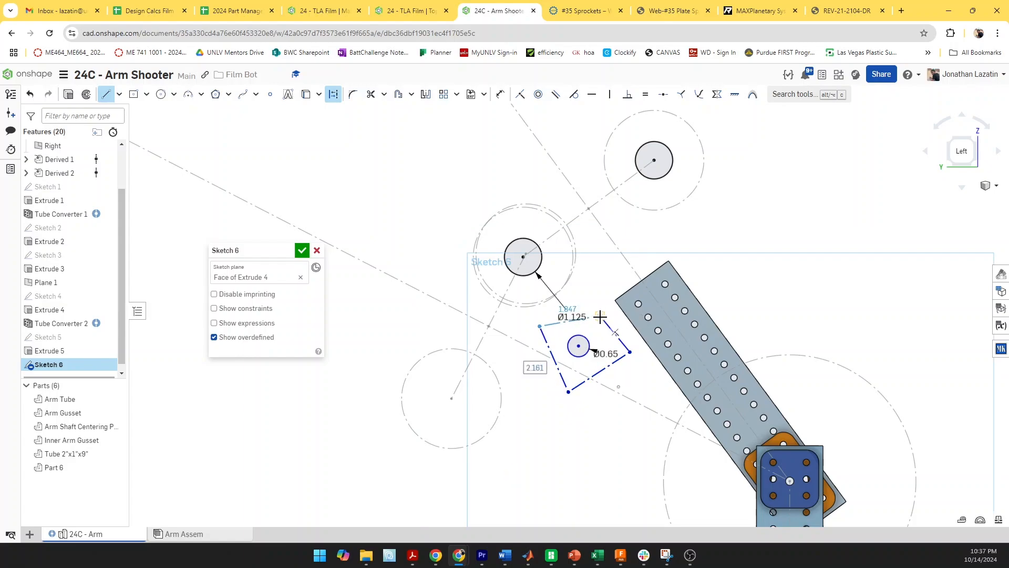
left_click(568, 391)
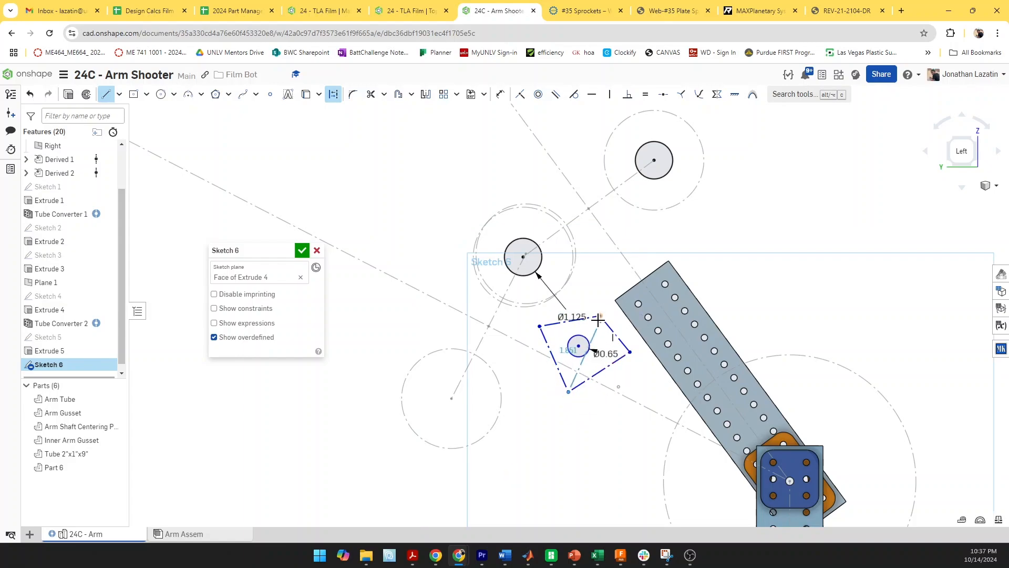
left_click(600, 316)
left_click(630, 353)
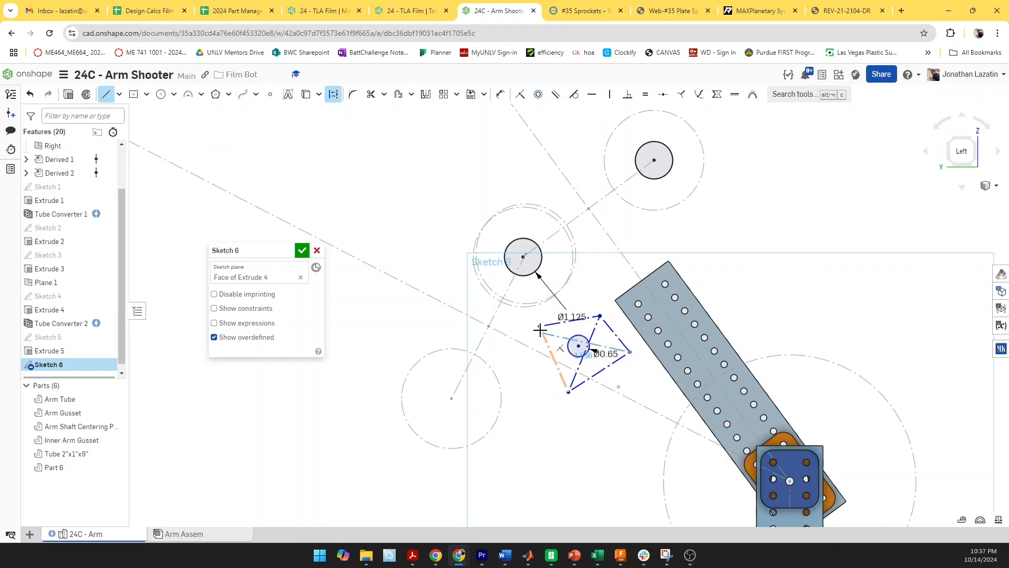
Constrain the 0.65 in circle's centre coincident with both diagonals of the construction outline
scroll(581, 343, "up", 3)
key("i")
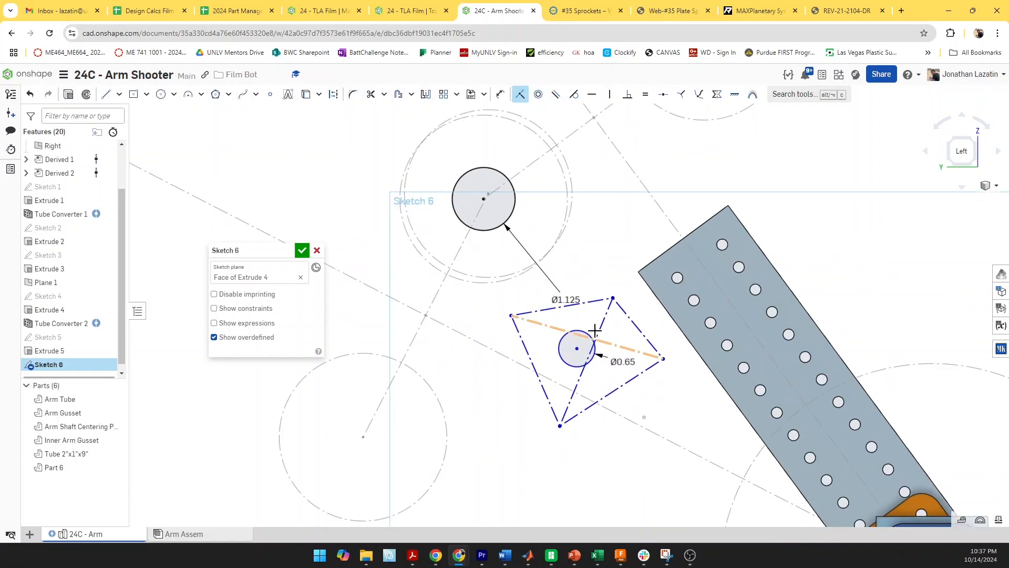
left_click(602, 325)
left_click(578, 348)
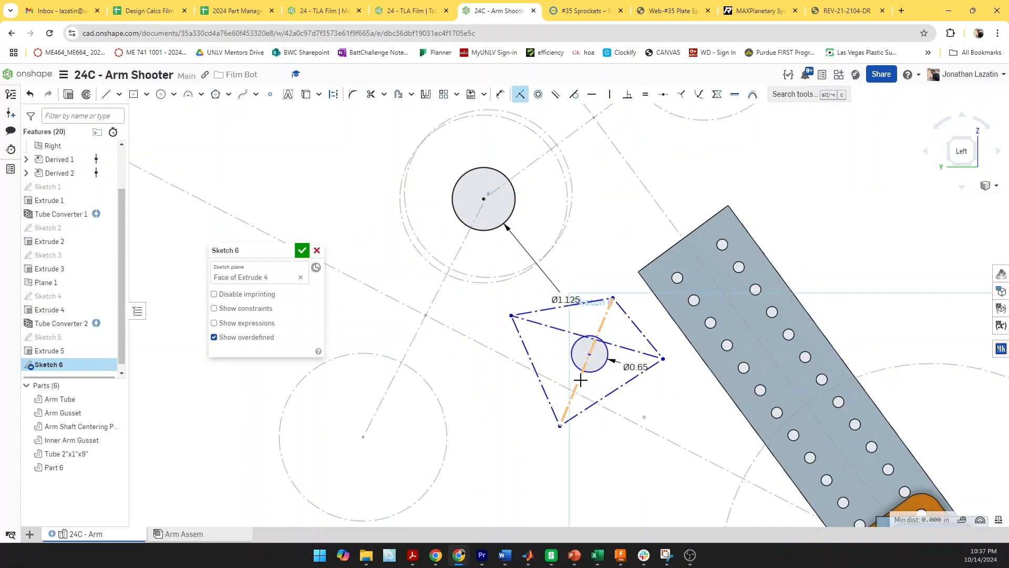
left_click(561, 330)
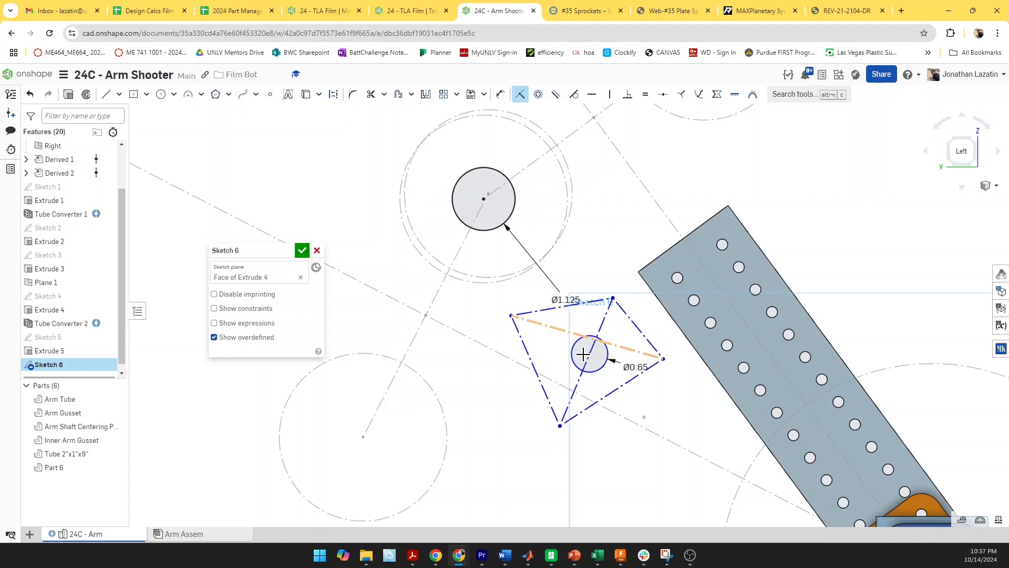
left_click(589, 354)
Square the construction outline into a rectangle with equal opposite sides and a perpendicular corner nearest the arm tube
key("e")
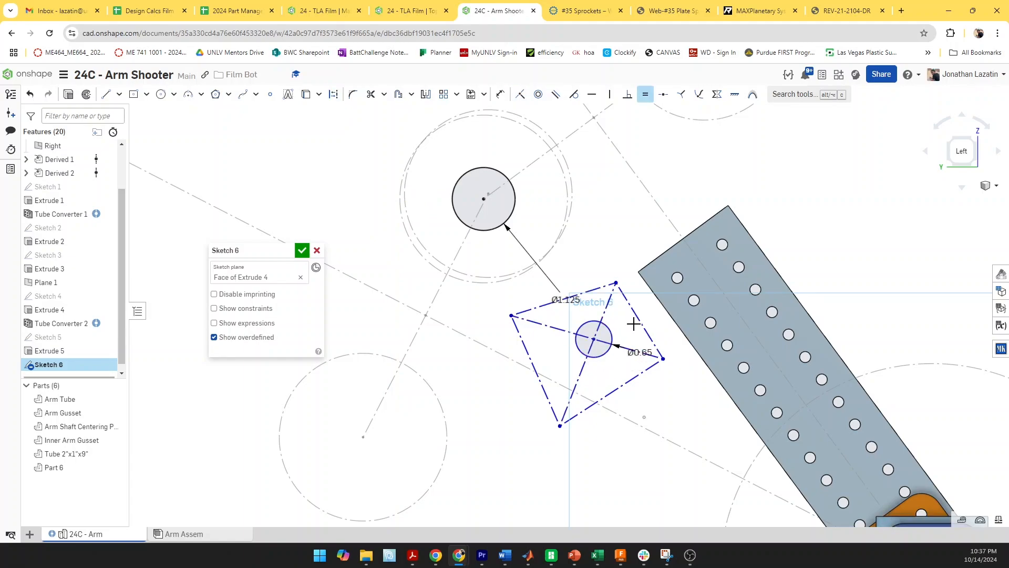
left_click(638, 319)
left_click(534, 366)
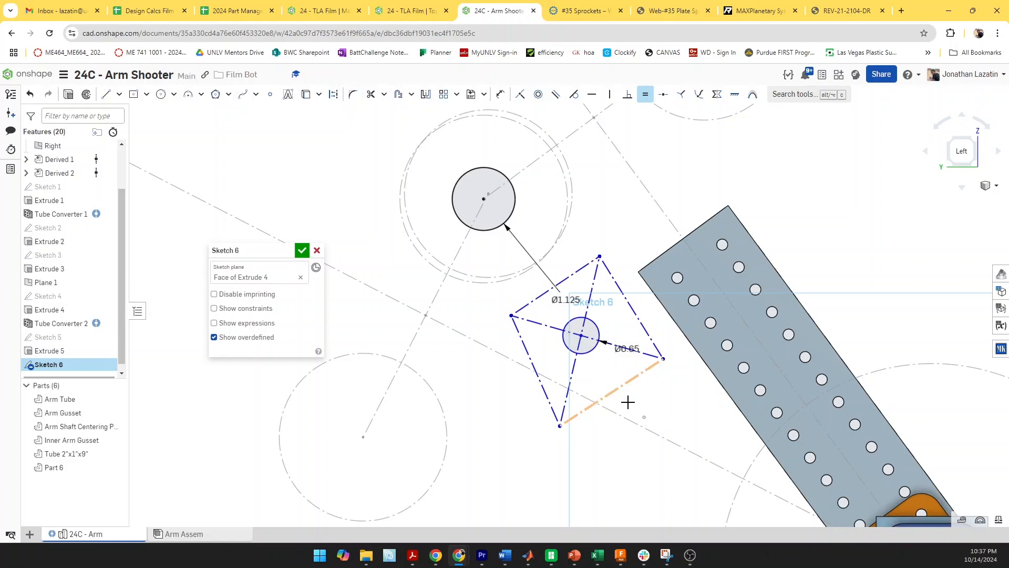
left_click(630, 379)
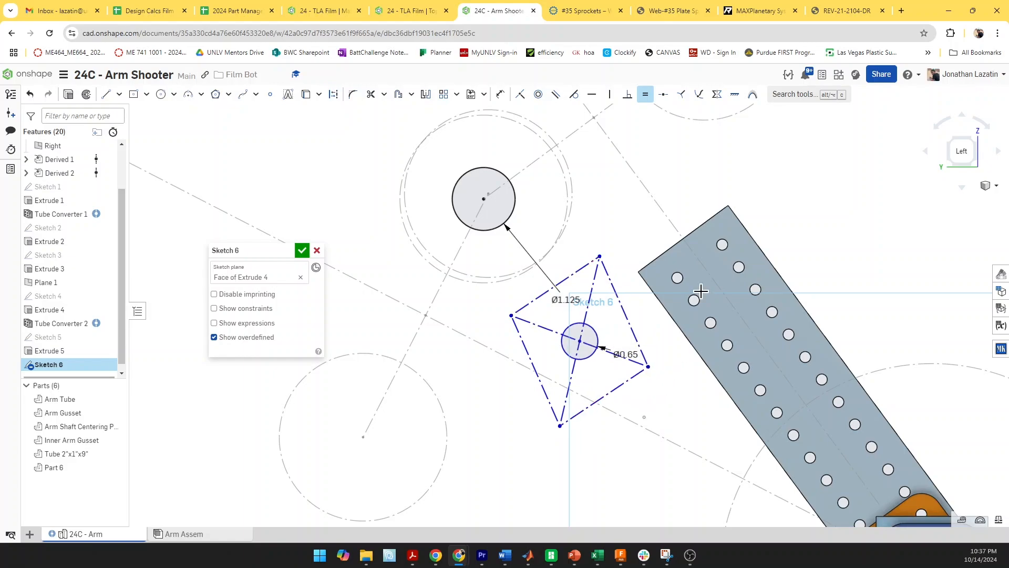
left_click(627, 94)
left_click(636, 339)
left_click(634, 375)
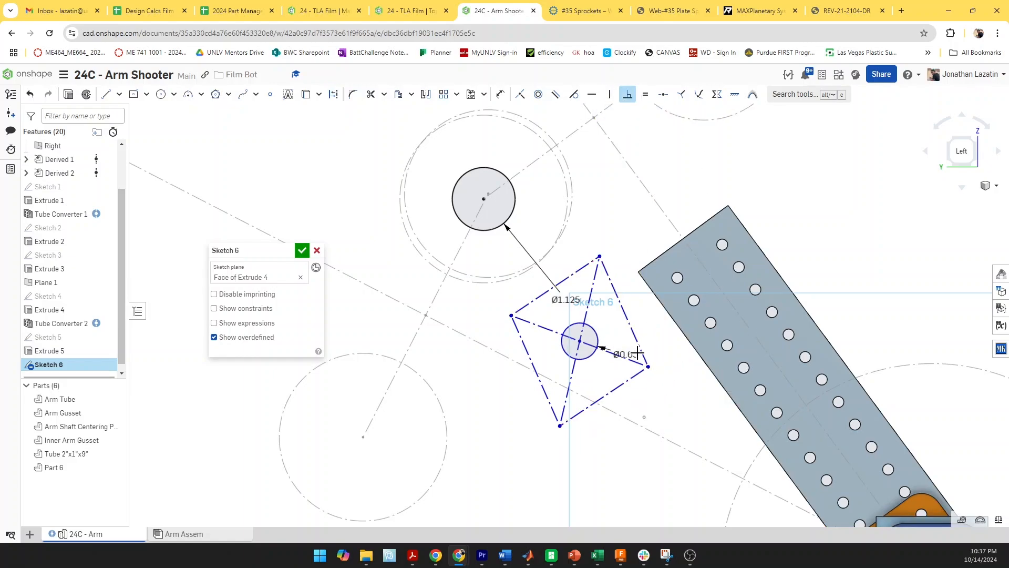
scroll(635, 345, "down", 3)
Look up the MAXPlanetary gearbox's overall height and width in the REV-21-2104-DR drawing
left_click(739, 12)
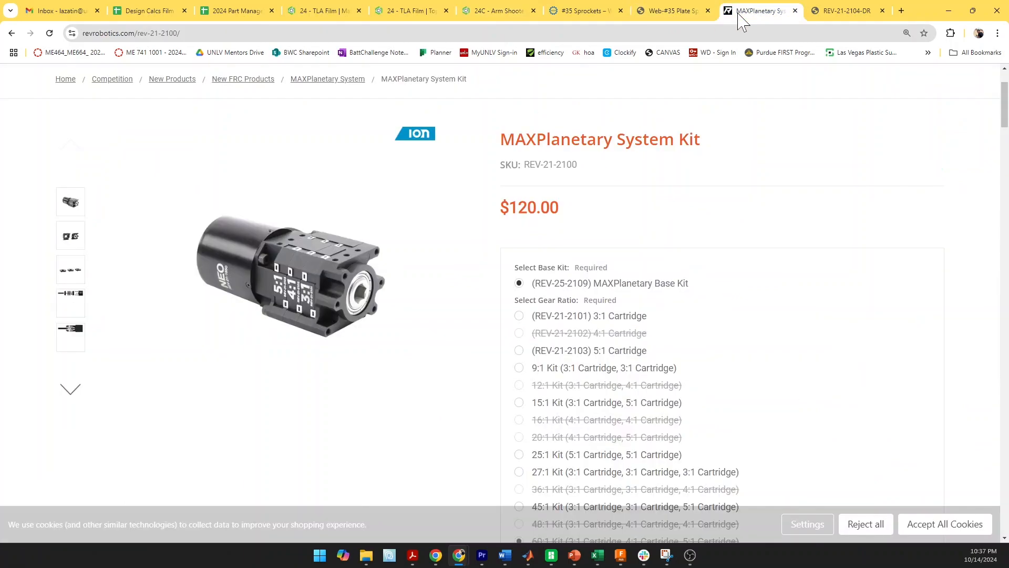
left_click(847, 11)
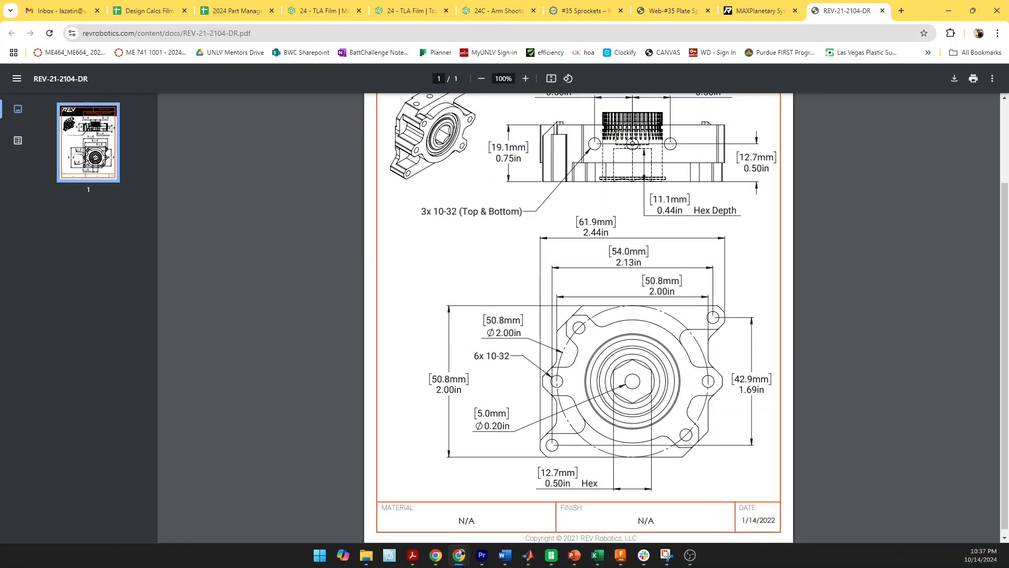
left_click_drag(432, 378, 461, 389)
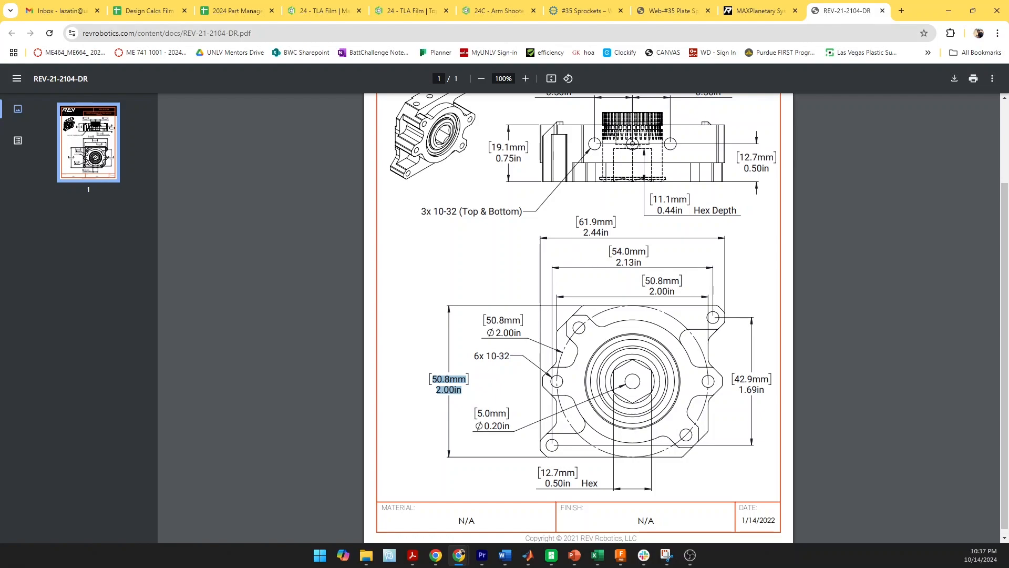
left_click_drag(578, 218, 625, 235)
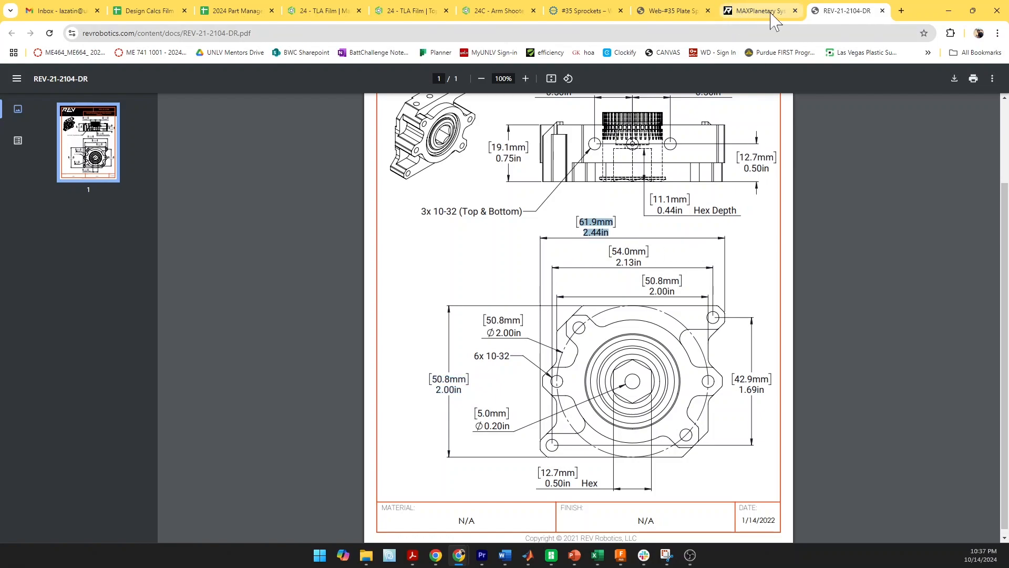
Return to the Arm Shooter sketch and constrain the rectangle's long side parallel to the arm tube's edge
left_click(489, 11)
scroll(659, 374, "up", 3)
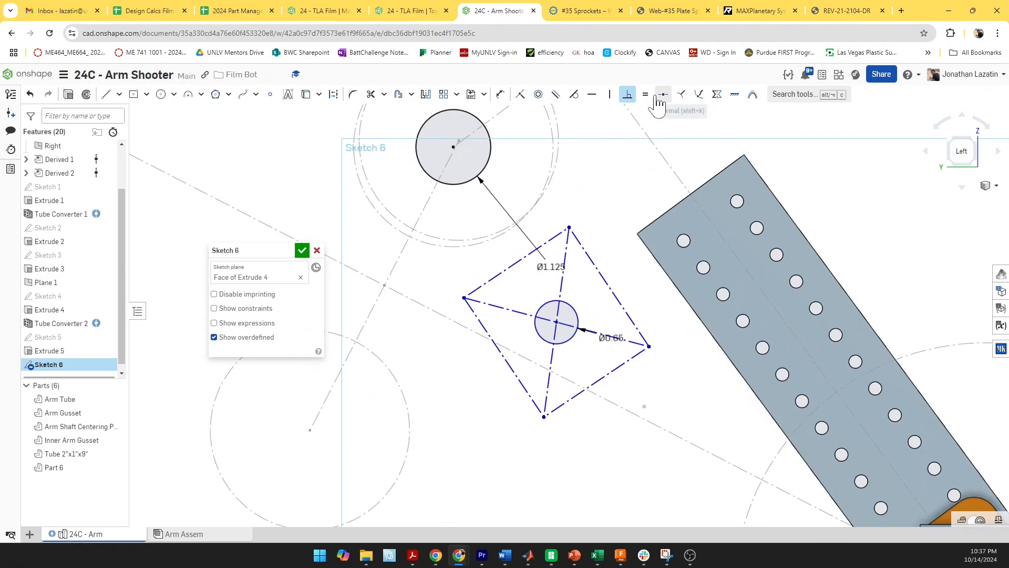
left_click(556, 94)
left_click(631, 314)
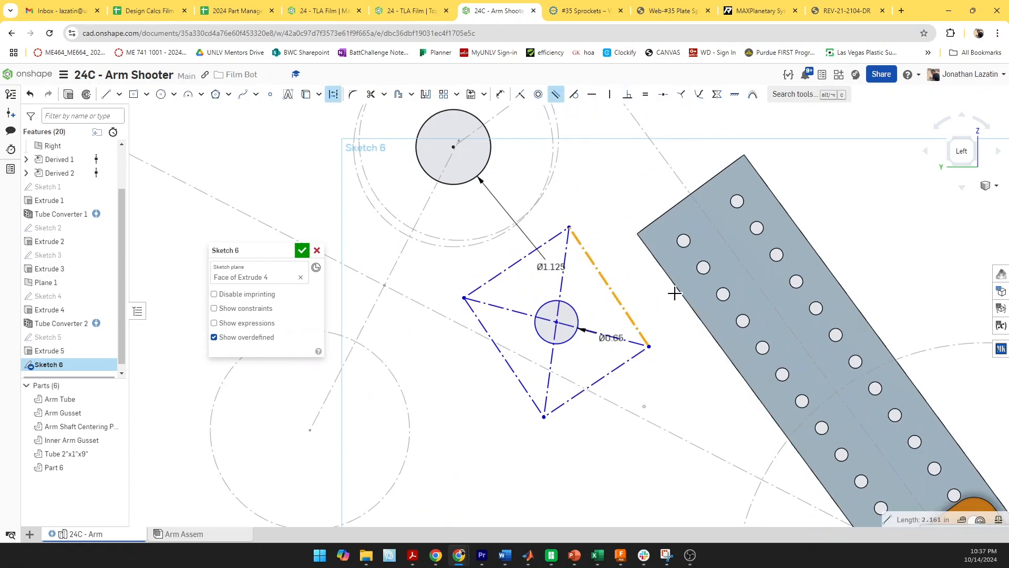
left_click(678, 292)
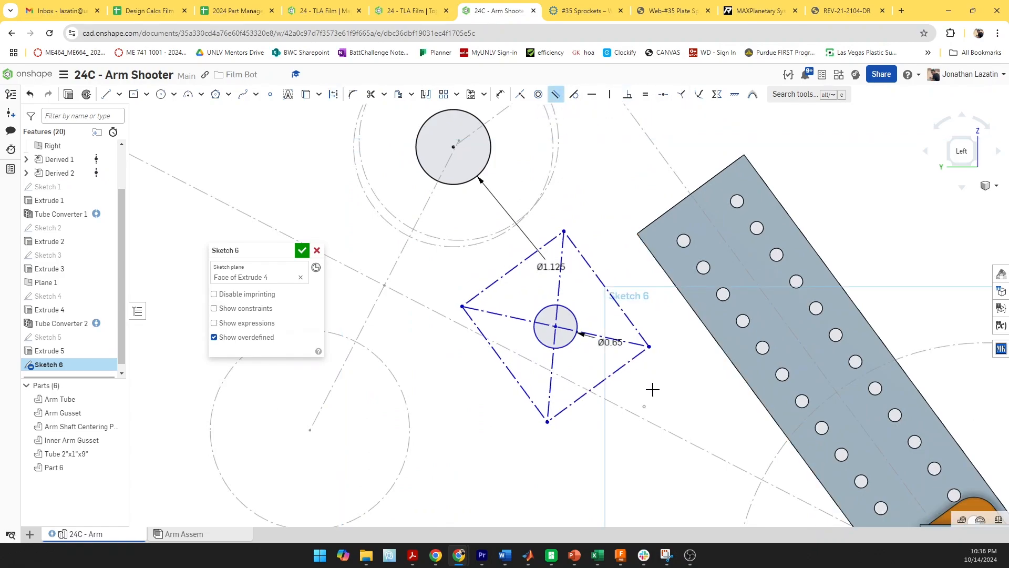
Dimension the construction rectangle 2.44 in along the arm tube and 2 in across
key("d")
left_click(626, 315)
left_click(625, 279)
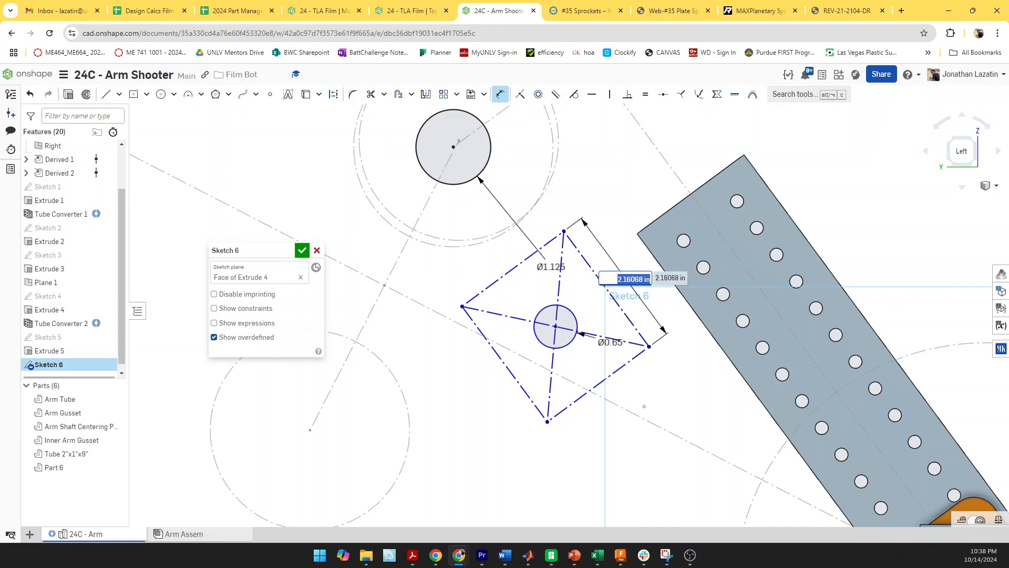
type("2.44")
key("Return")
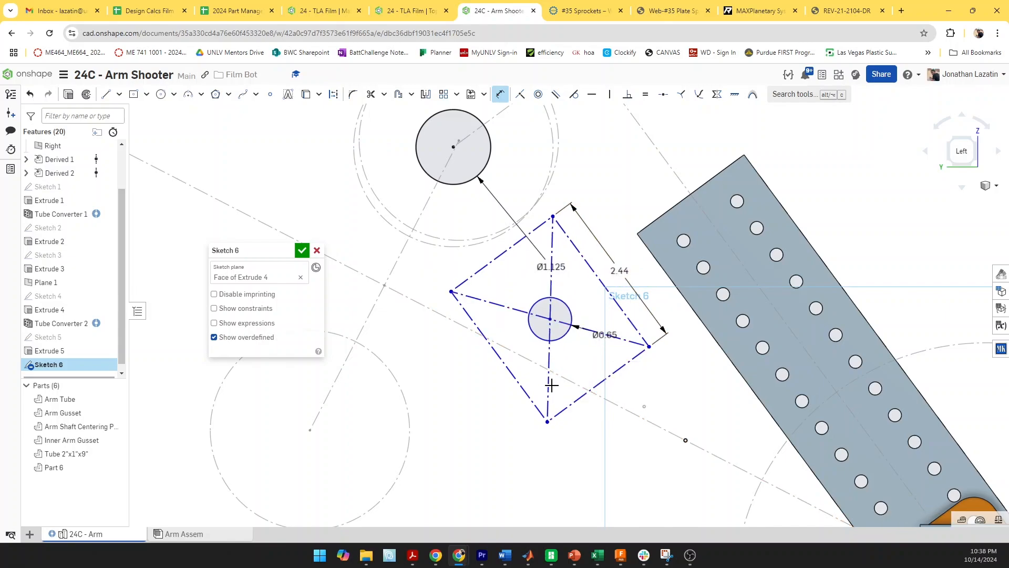
left_click(598, 385)
left_click(636, 437)
type("2")
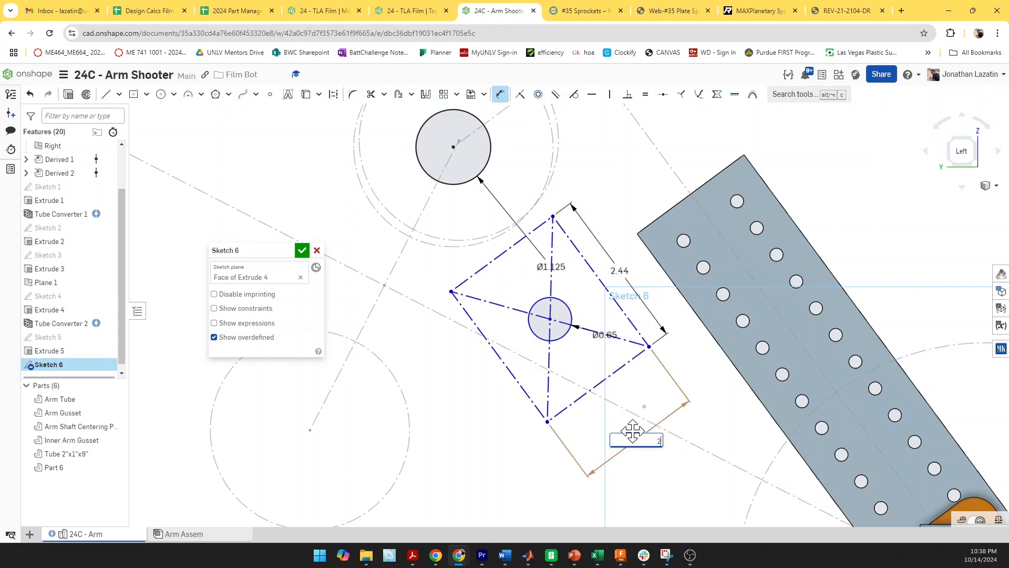
key("Return")
Draw a construction line from the 0.65 in circle's centre to the middle roller's centre
key("l")
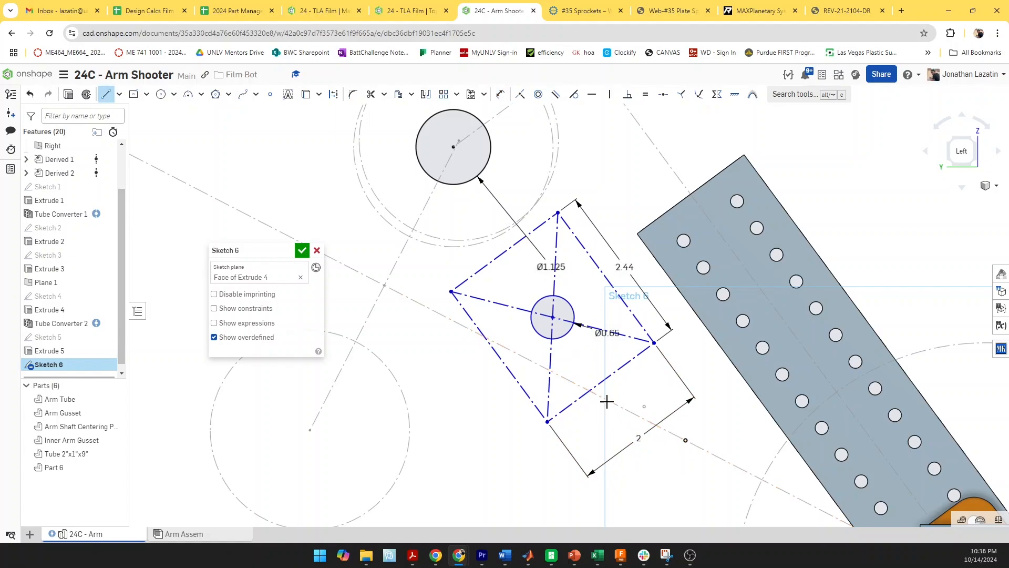
key("q")
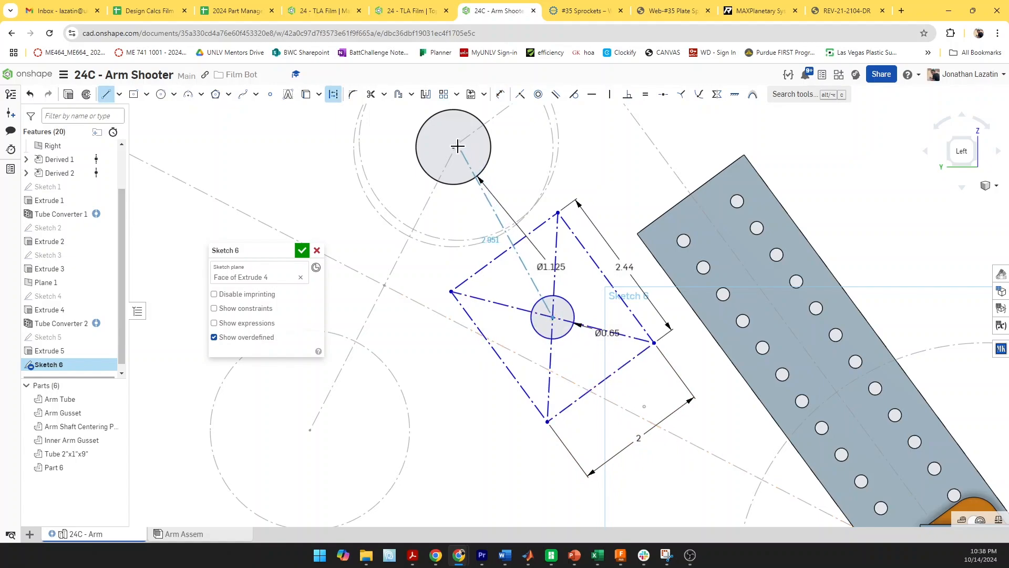
left_click(454, 146)
scroll(693, 316, "down", 3)
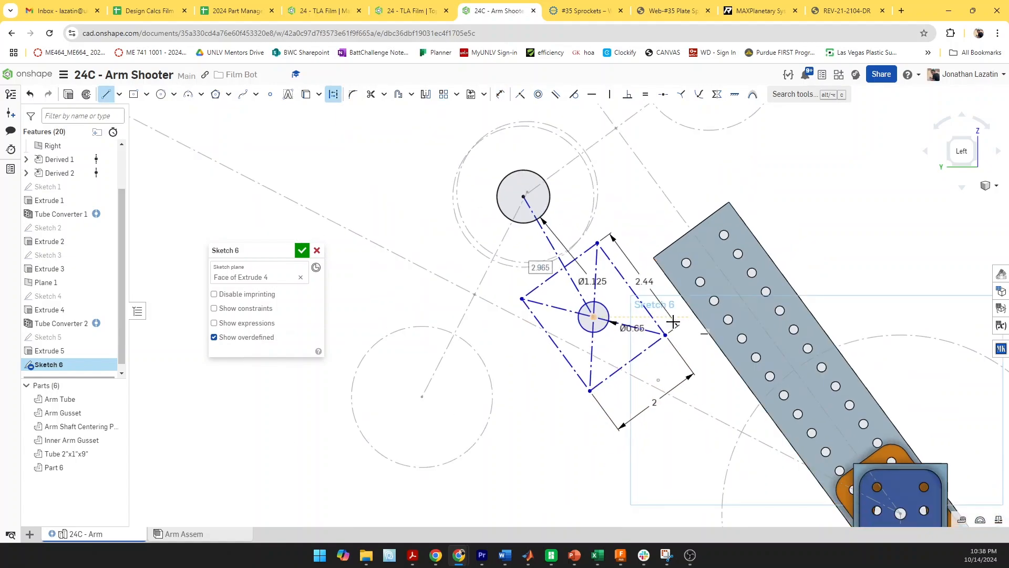
Draw a circle concentric with the middle roller's 1.125 in bore and dimension its diameter to 2 in
key("c")
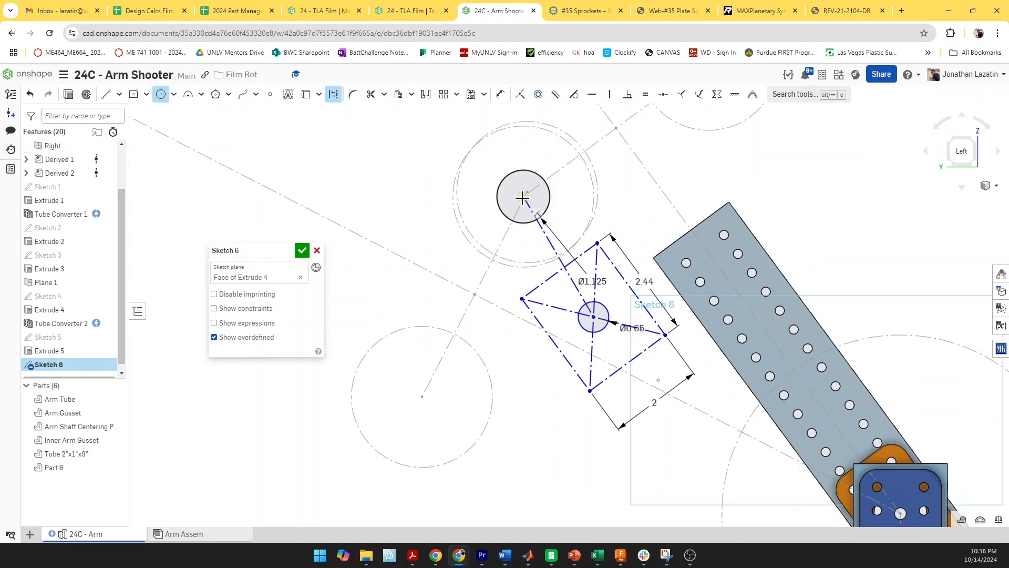
left_click(524, 196)
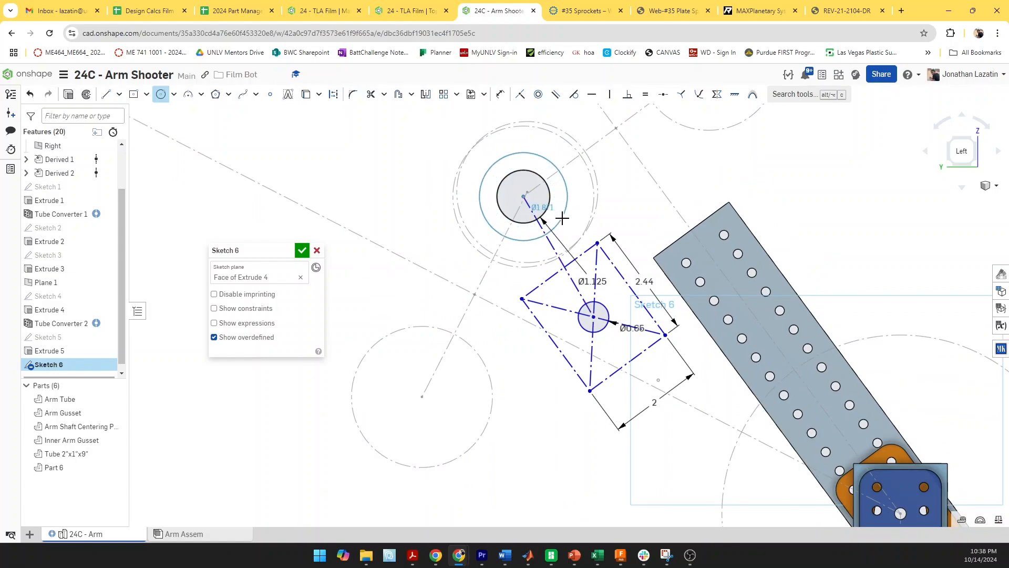
key("u")
left_click(496, 161)
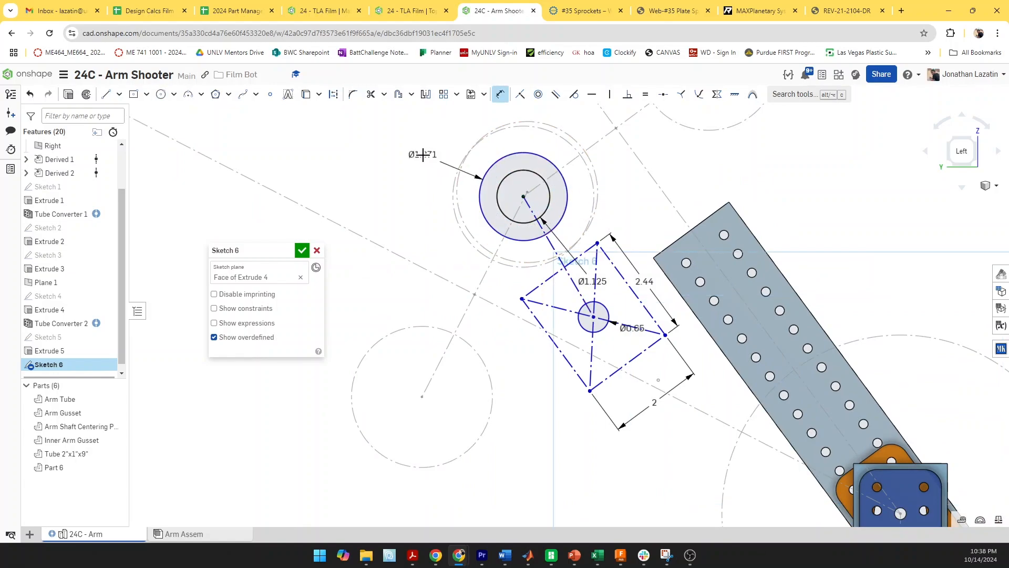
left_click(420, 155)
type("2")
key("Return")
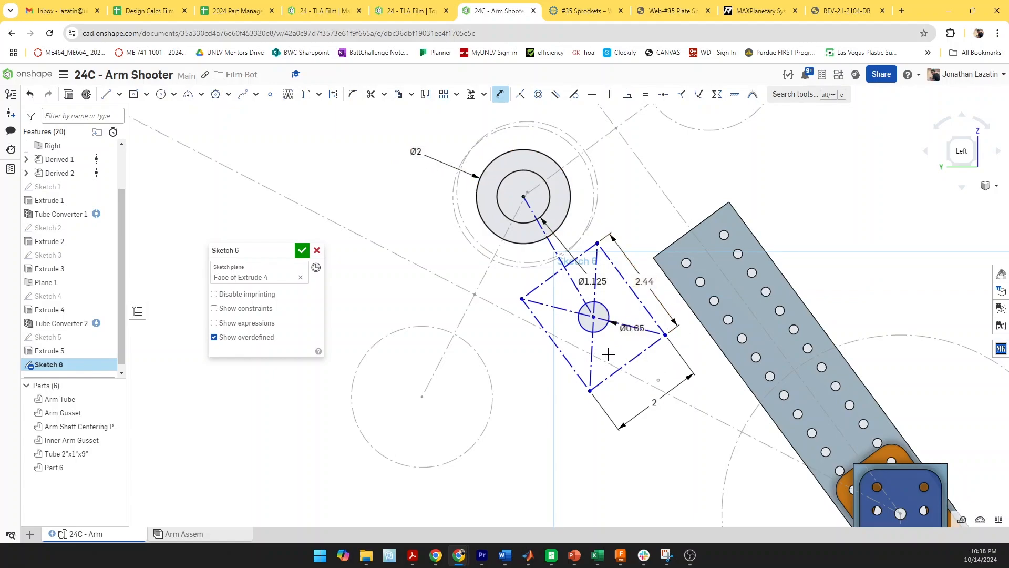
Switch to the Design Calcs spreadsheet and enter SHOOTER as the description in the belt calculator's first row
left_click(161, 12)
left_click(159, 199)
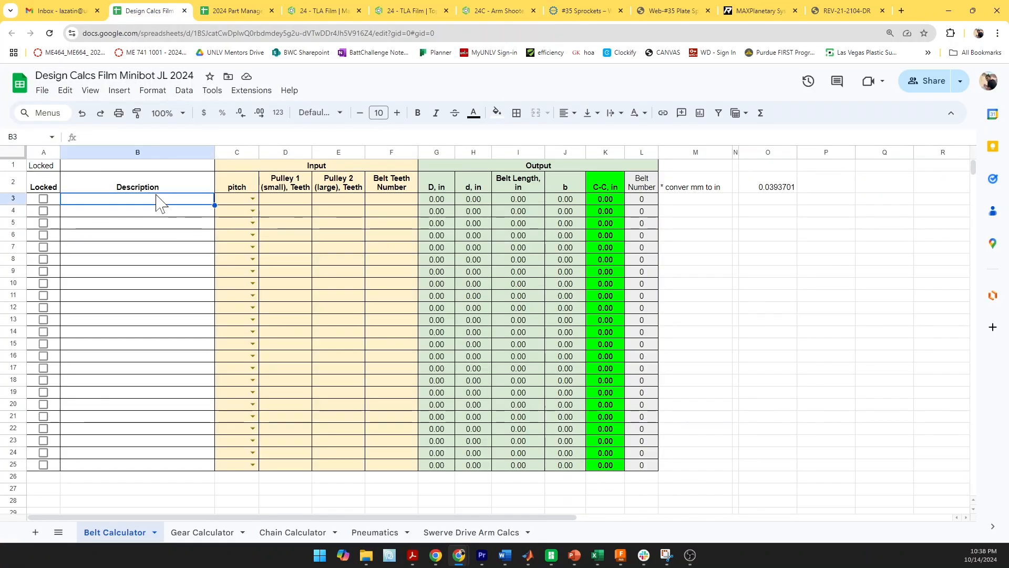
type("SHOOT")
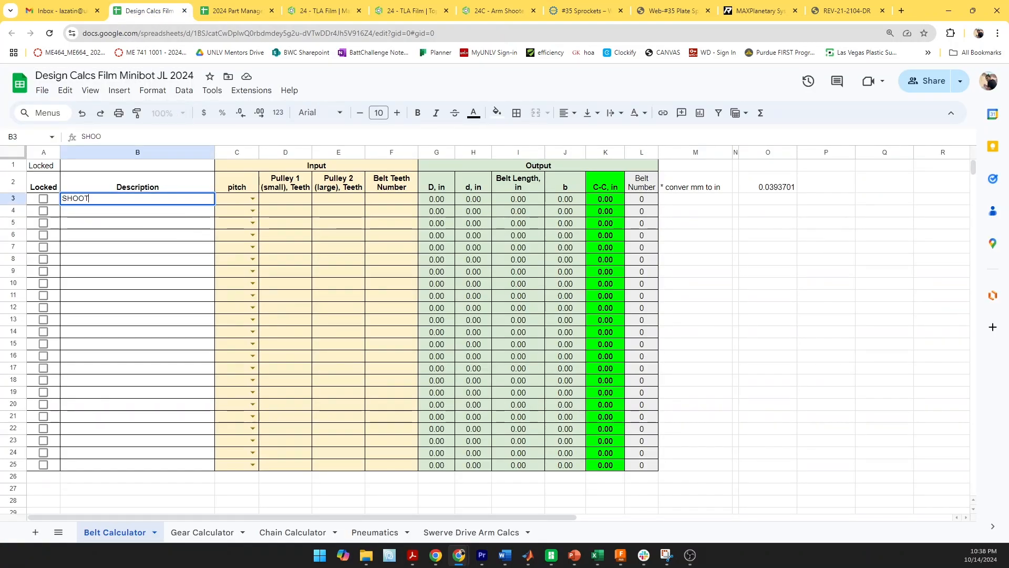
type("ER")
key("Tab")
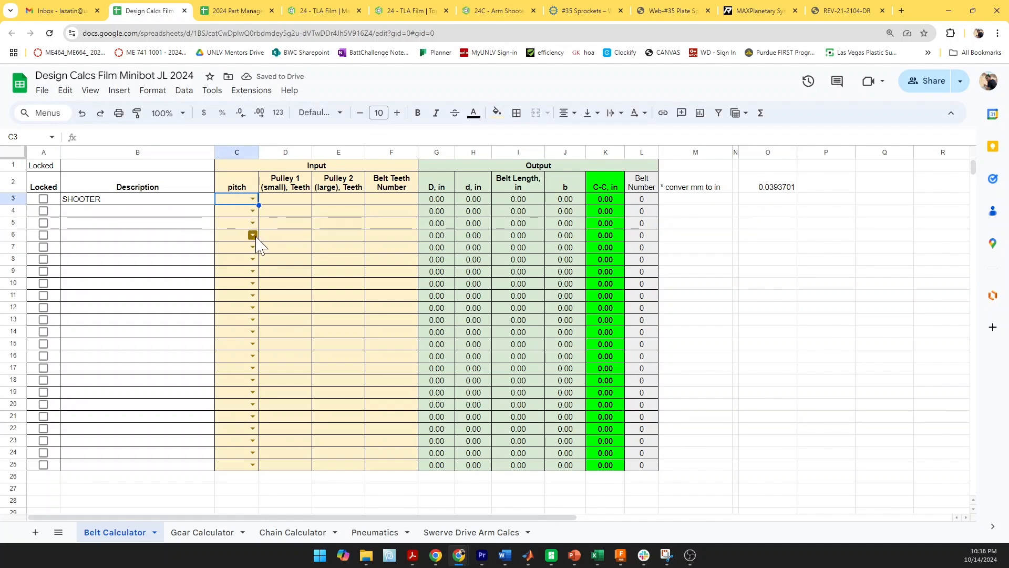
Set the SHOOTER belt's pitch to 5, both pulleys to 18 teeth and the belt teeth number to 48
left_click(252, 200)
left_click(235, 231)
left_click(301, 203)
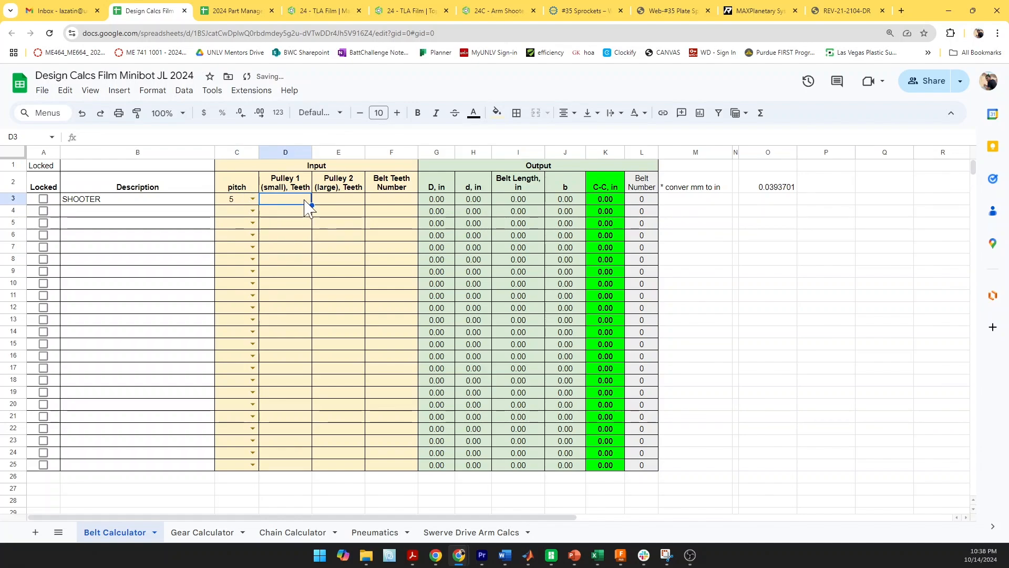
type("18")
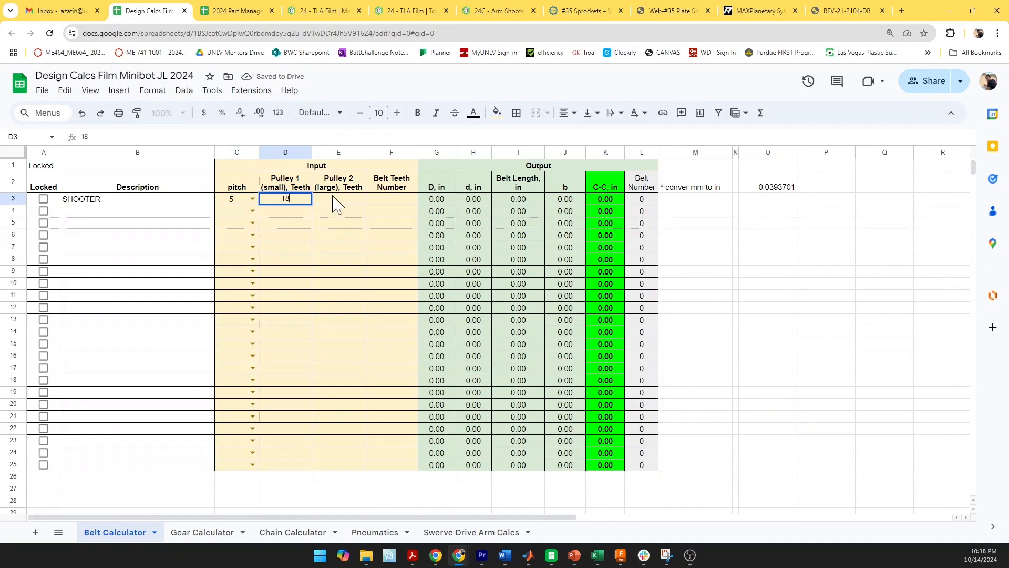
left_click(335, 204)
type("18")
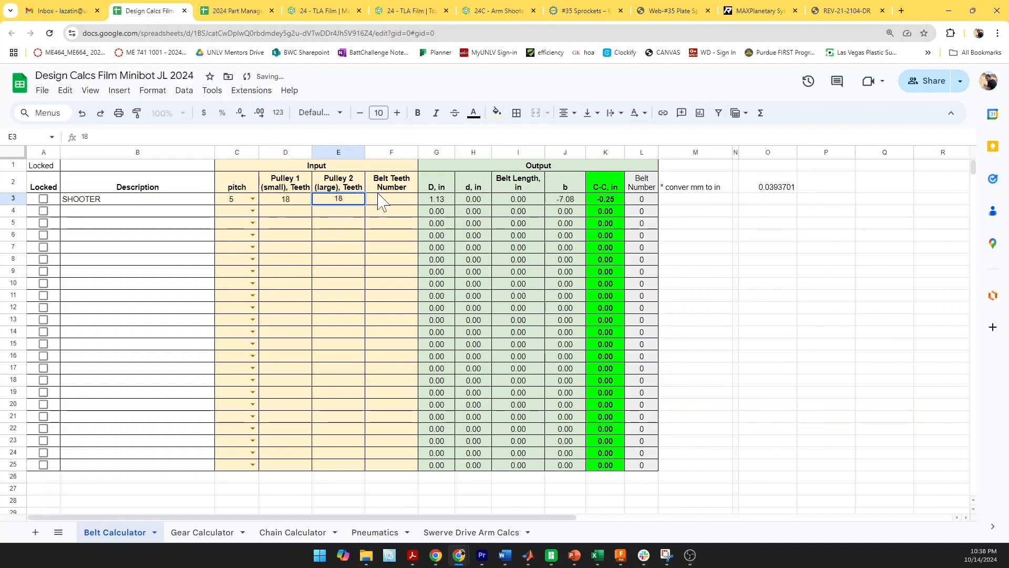
left_click(387, 206)
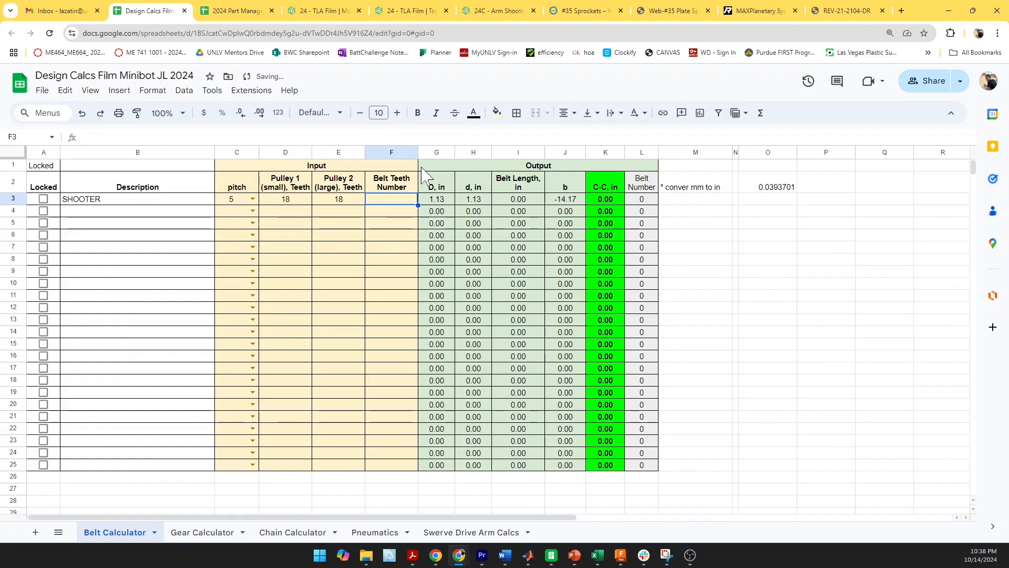
type("4")
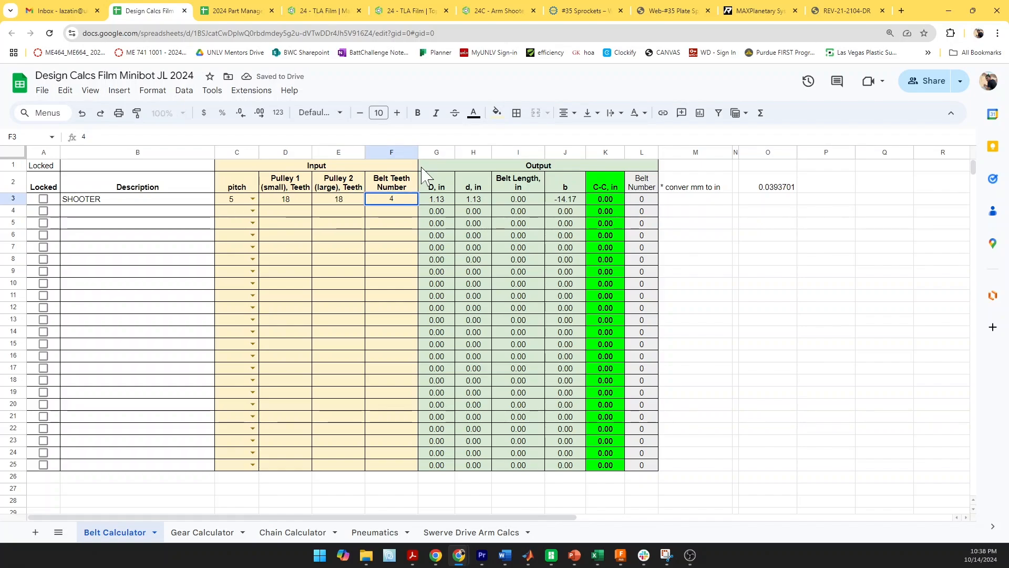
type("8")
key("Return")
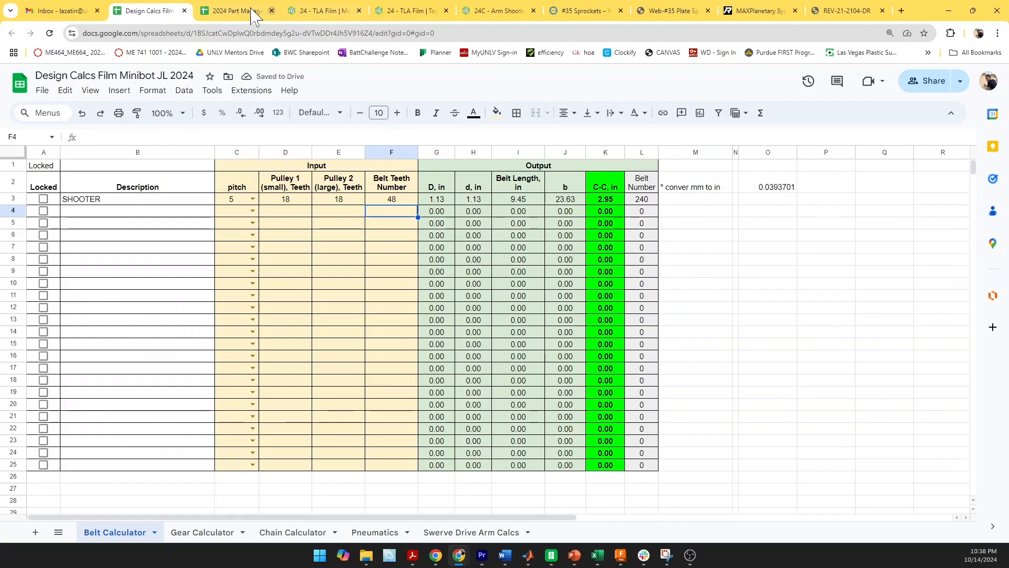
Return to the Arm Shooter sketch and dimension the construction line from the middle roller to the 0.65 in circle at 2.95 in
left_click(222, 12)
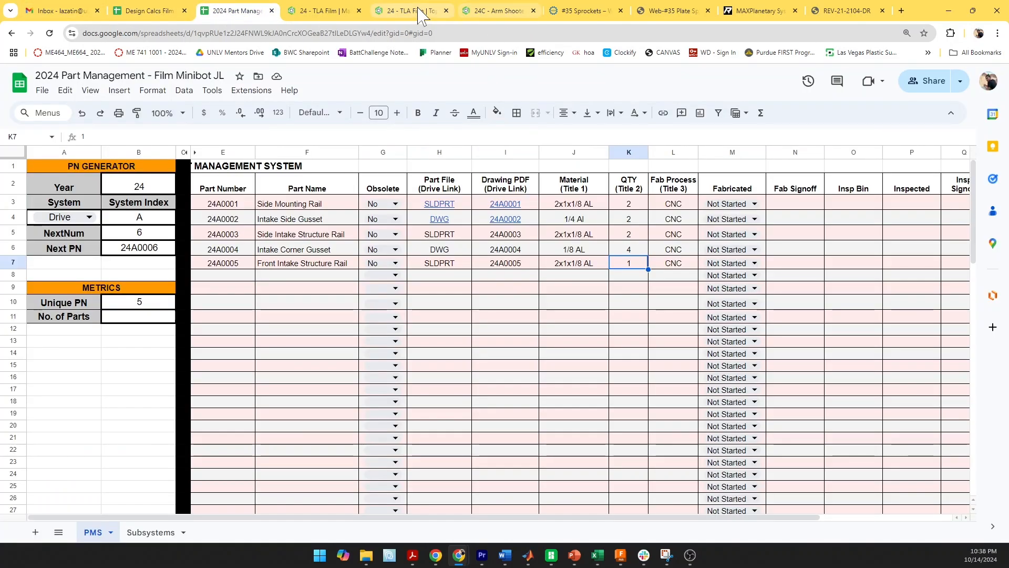
left_click(329, 12)
left_click(472, 13)
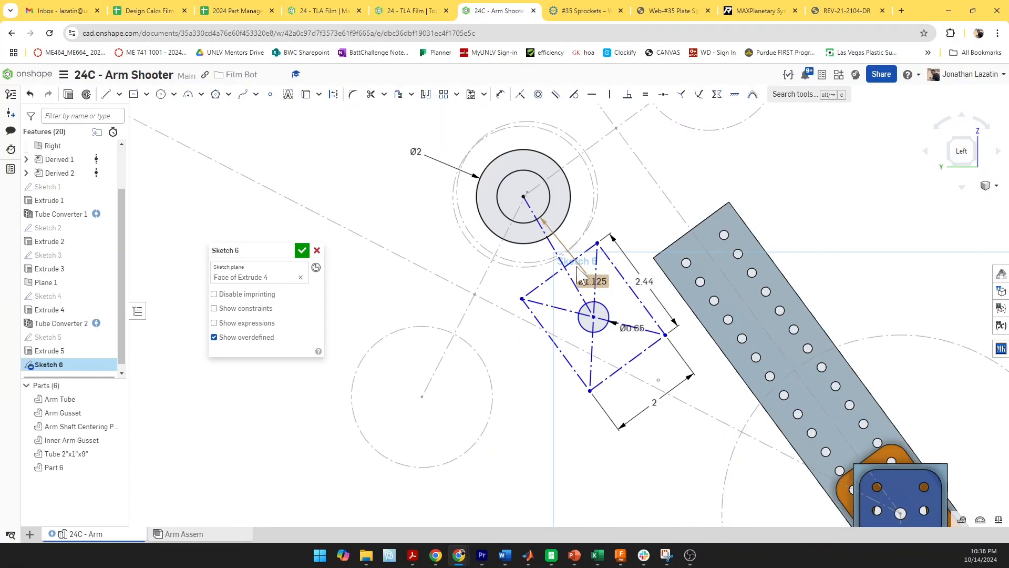
left_click(551, 246)
left_click(630, 214)
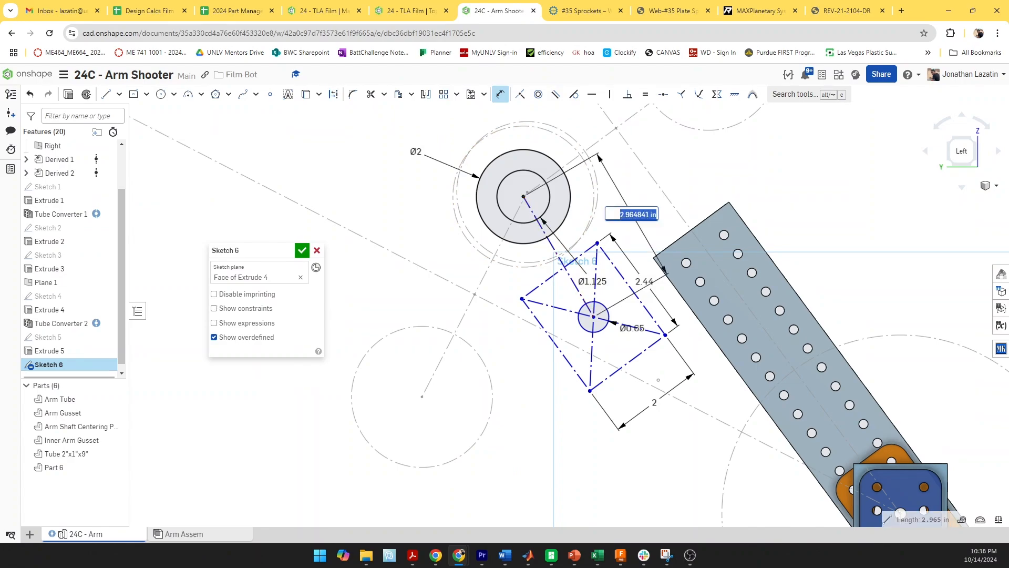
type("2.95")
key("Return")
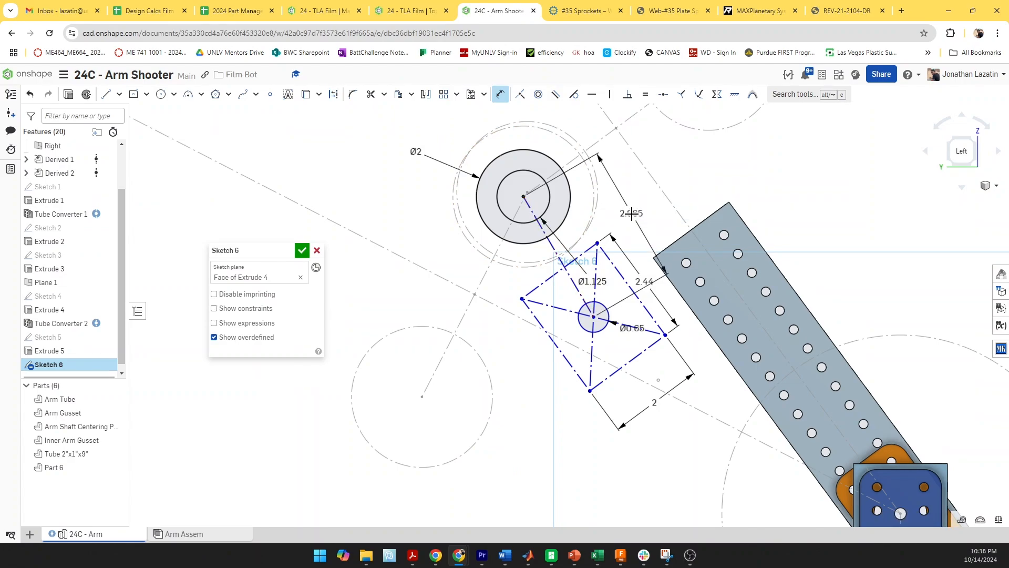
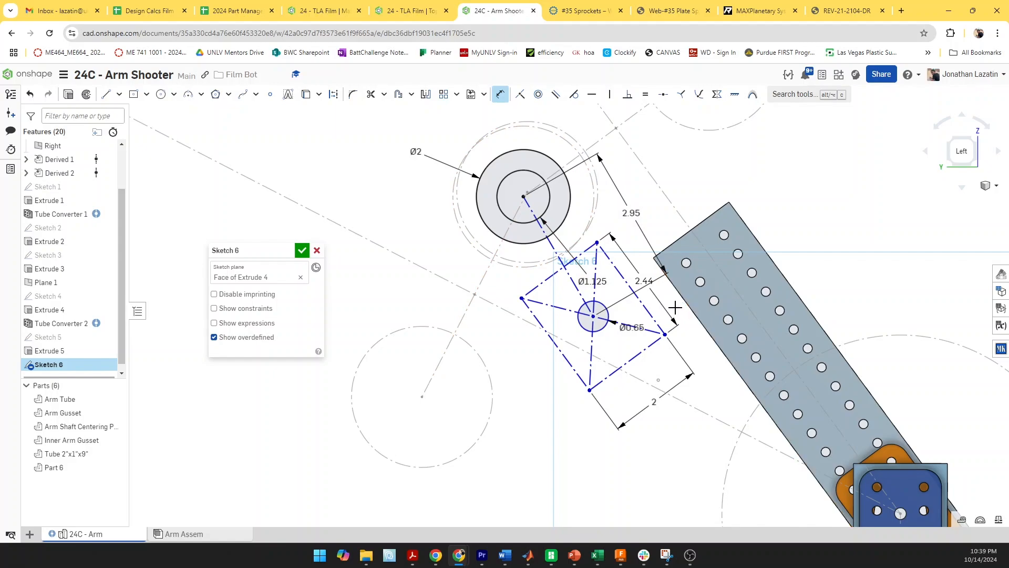
Dimension the gap between the construction rectangle's long side and the arm tube's edge at 0.25 in
left_click(702, 380)
key("Return")
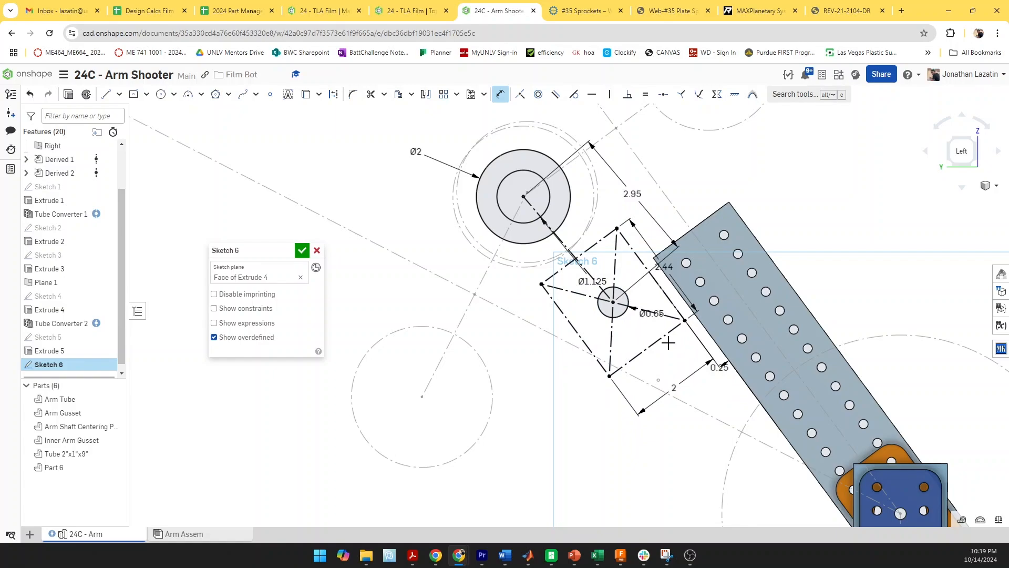
scroll(668, 343, "down", 2)
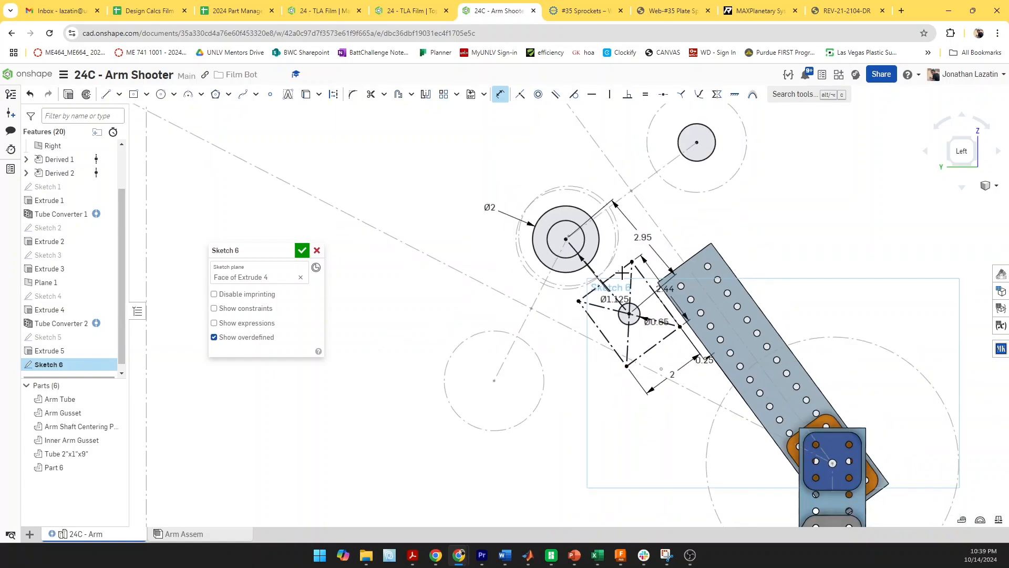
Draw a circle about 0.21 in in diameter below the 0.65 in circle and join their centres with a construction line
scroll(641, 342, "up", 3)
key("c")
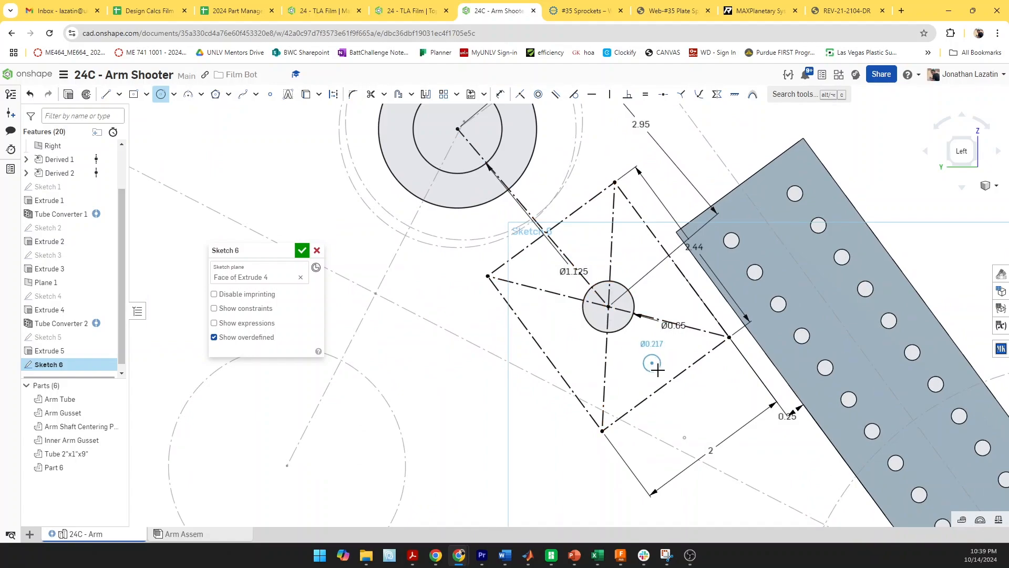
left_click(656, 369)
scroll(561, 249, "up", 1)
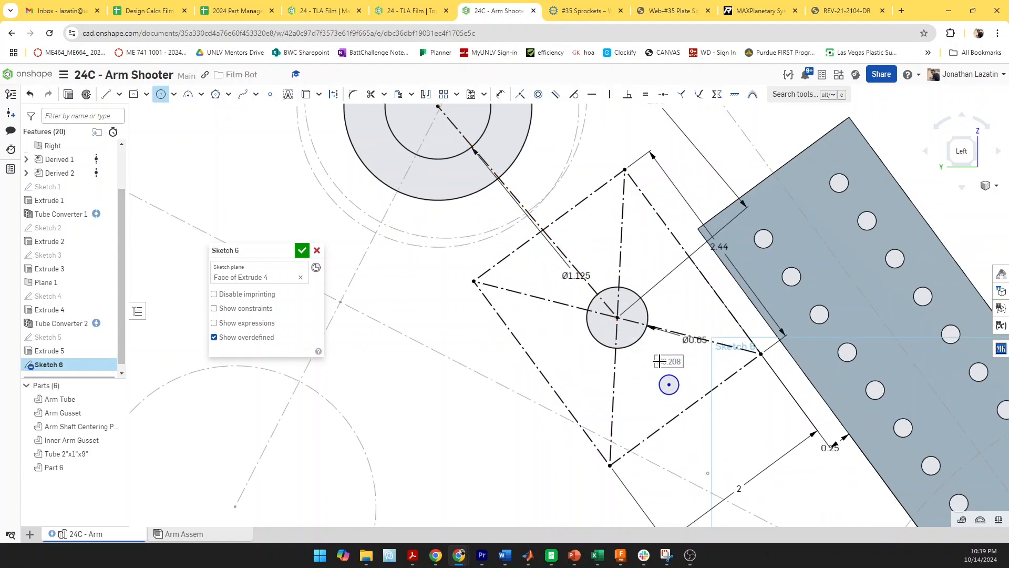
key("l")
key("d")
left_click(668, 384)
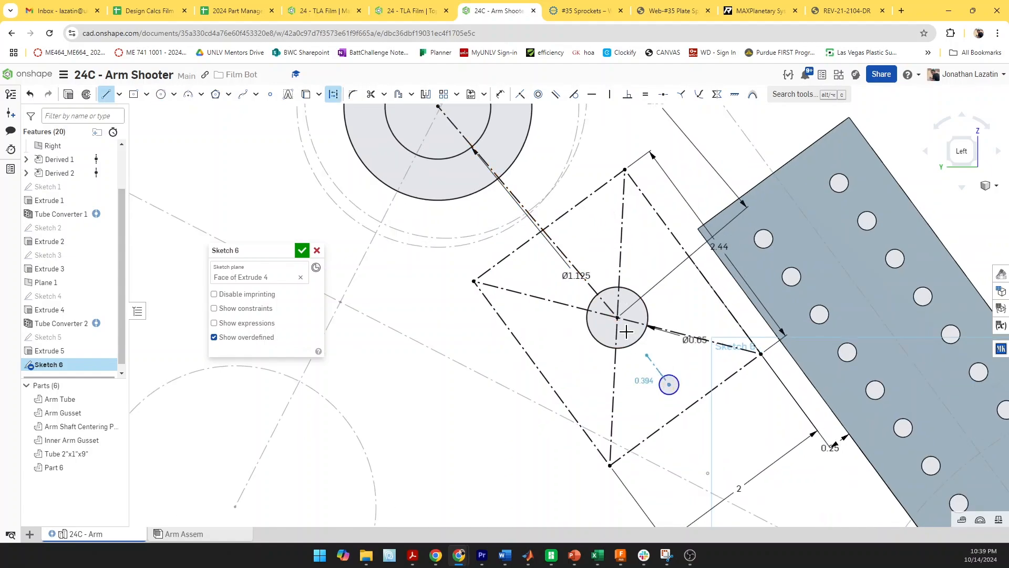
left_click(618, 318)
Dimension the construction line between the small circle and the 0.65 in circle at 1 in
key("u")
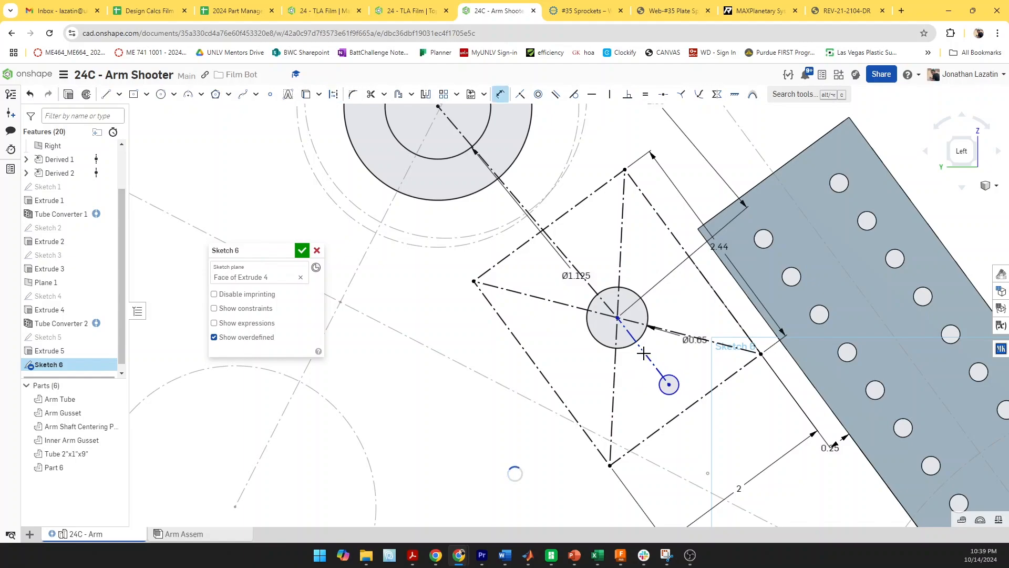
left_click(639, 358)
left_click(527, 428)
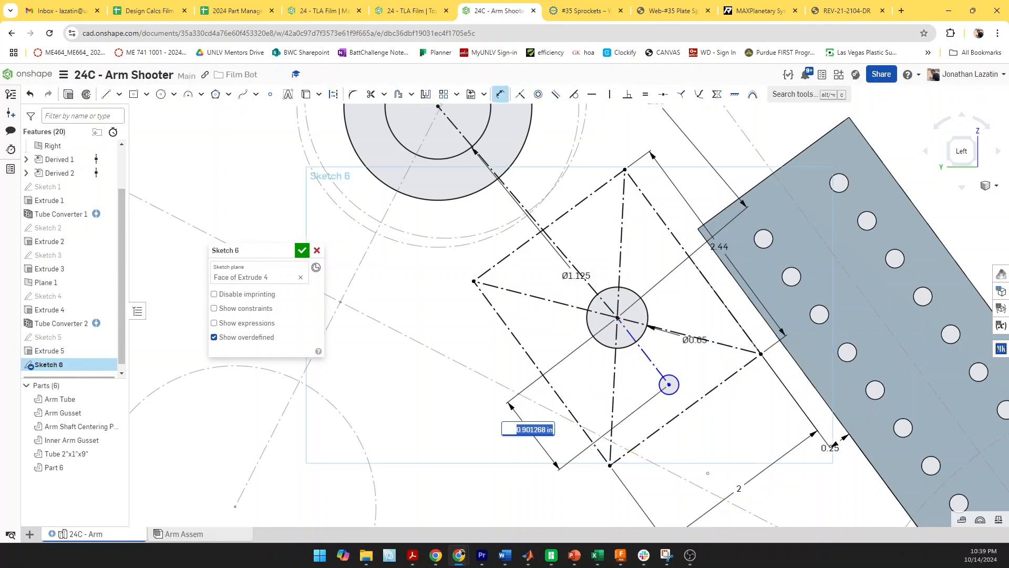
type("1")
key("Return")
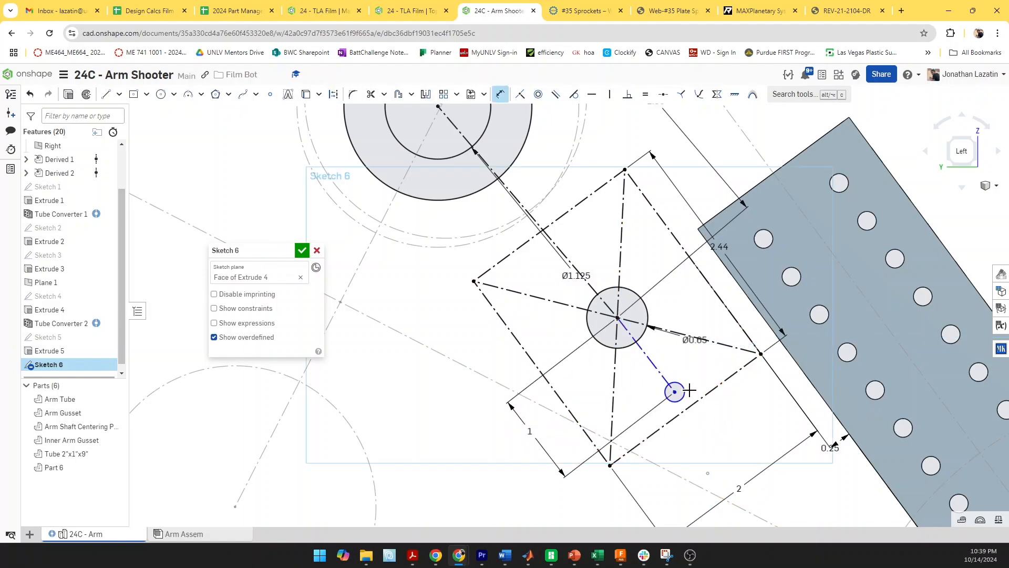
Constrain the small circle equal to one of the arm tube's holes
key("Escape")
key("e")
left_click(823, 324)
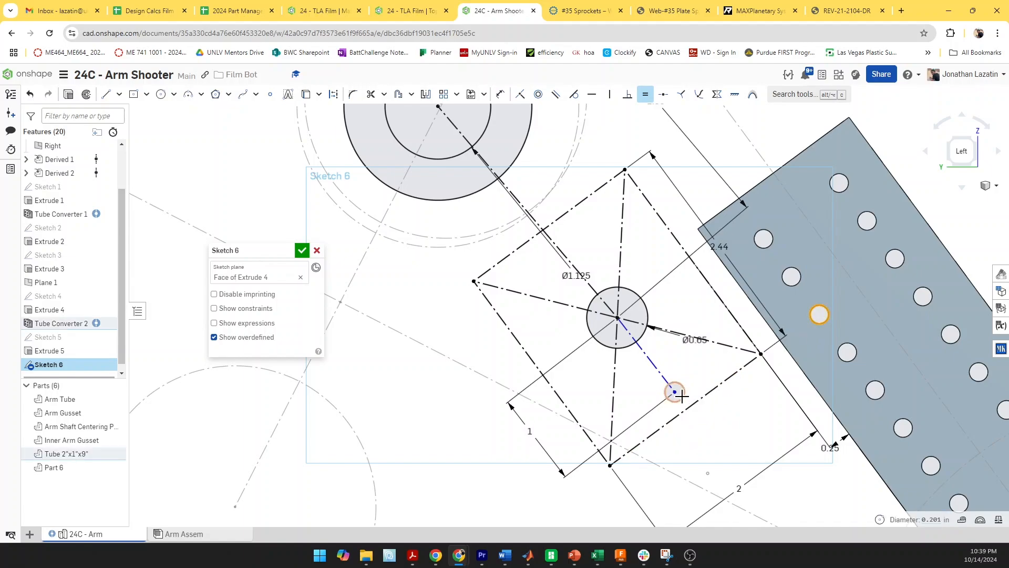
left_click(679, 394)
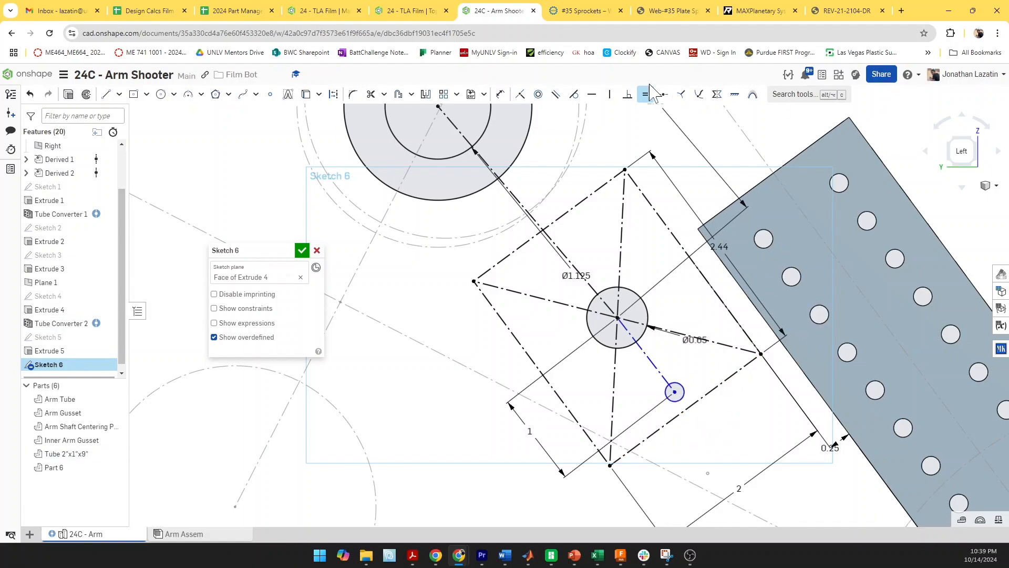
Constrain the 1 in construction line parallel to the rectangle's long side
left_click(555, 94)
left_click(715, 294)
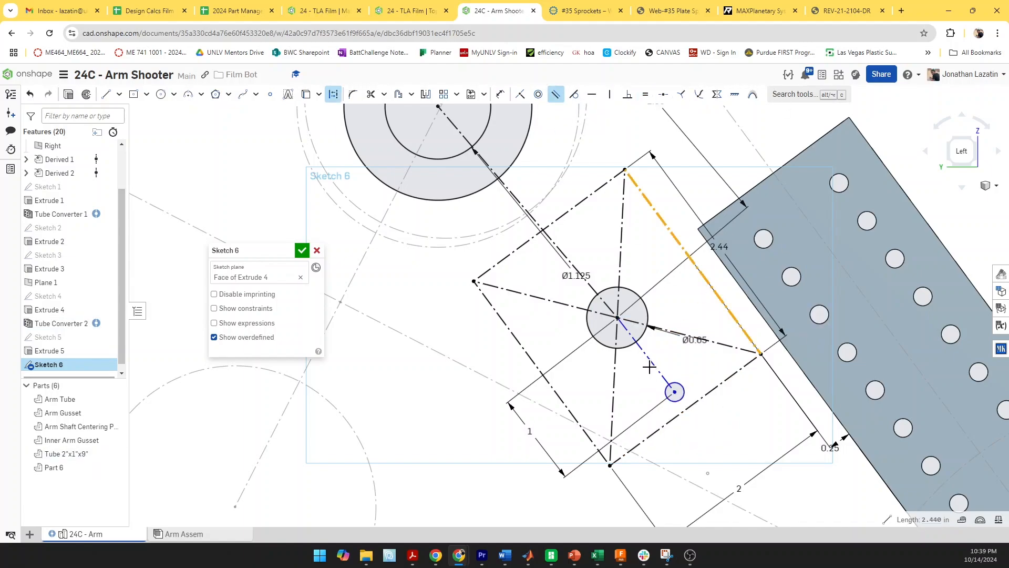
left_click(649, 360)
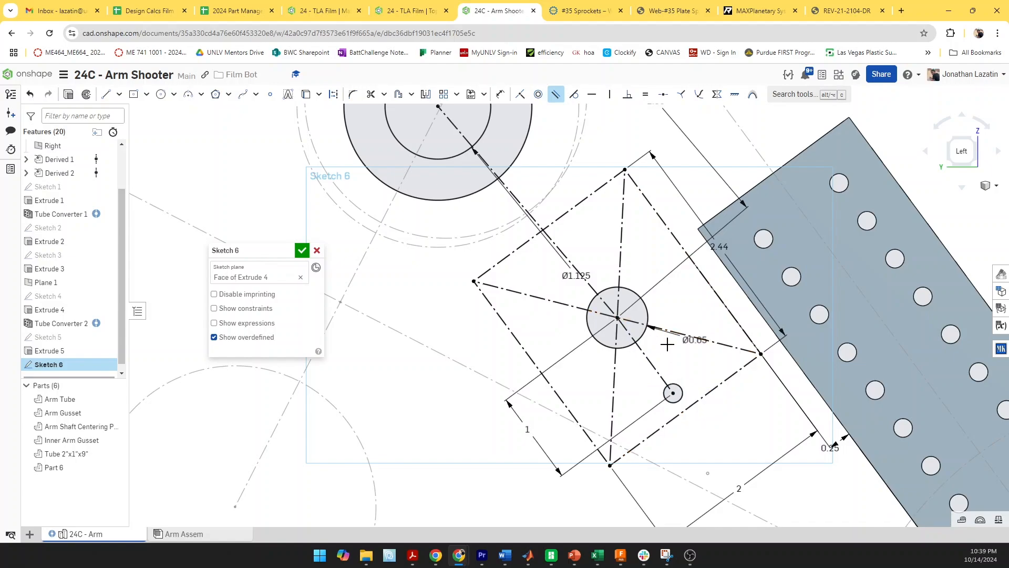
Circular-pattern the small mounting hole about the 0.65 in circle's centre with 2 instances
left_click(456, 94)
left_click(470, 128)
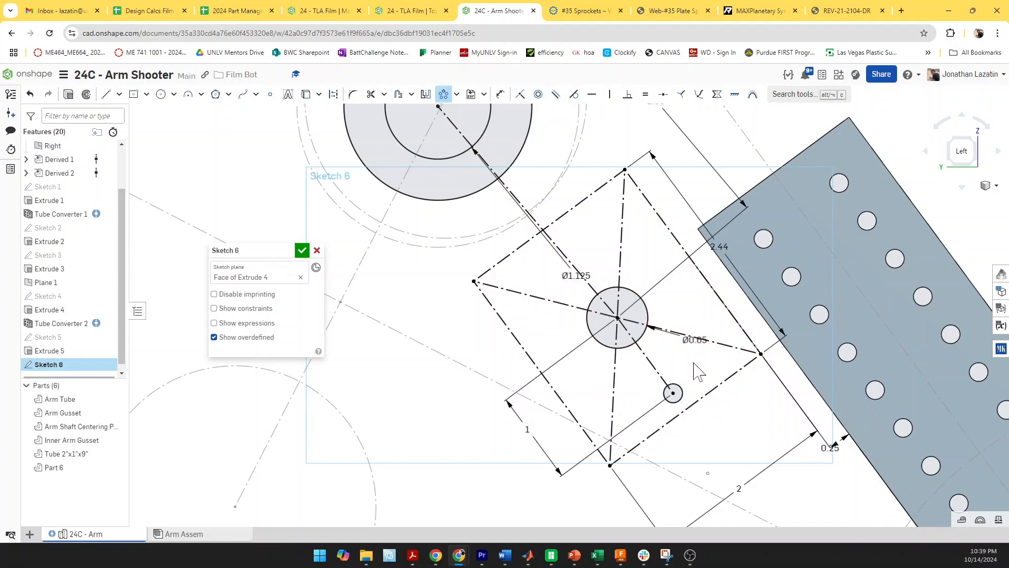
scroll(673, 393, "down", 10)
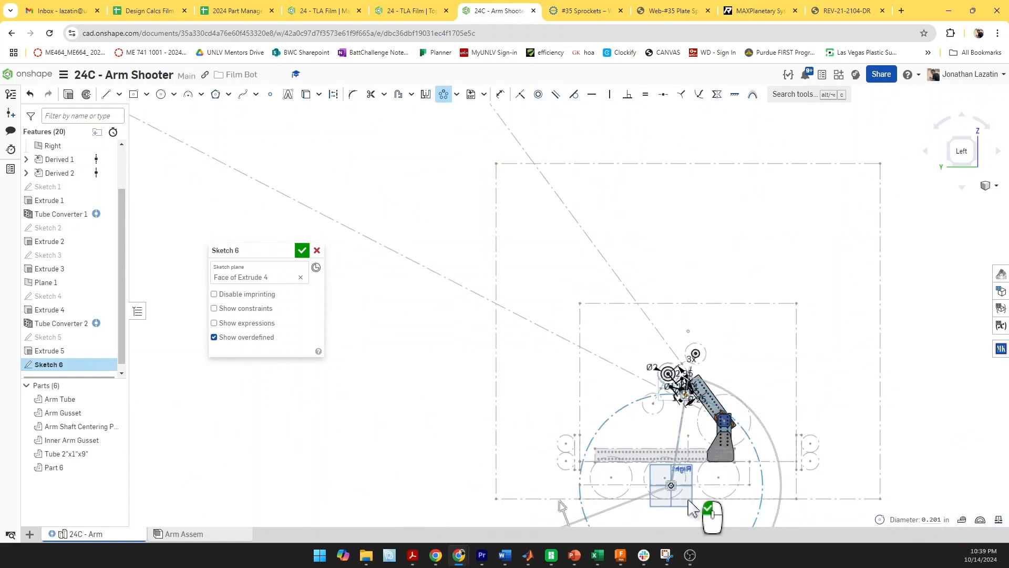
left_click_drag(672, 485, 693, 292)
scroll(697, 278, "up", 4)
left_click_drag(738, 167, 640, 401)
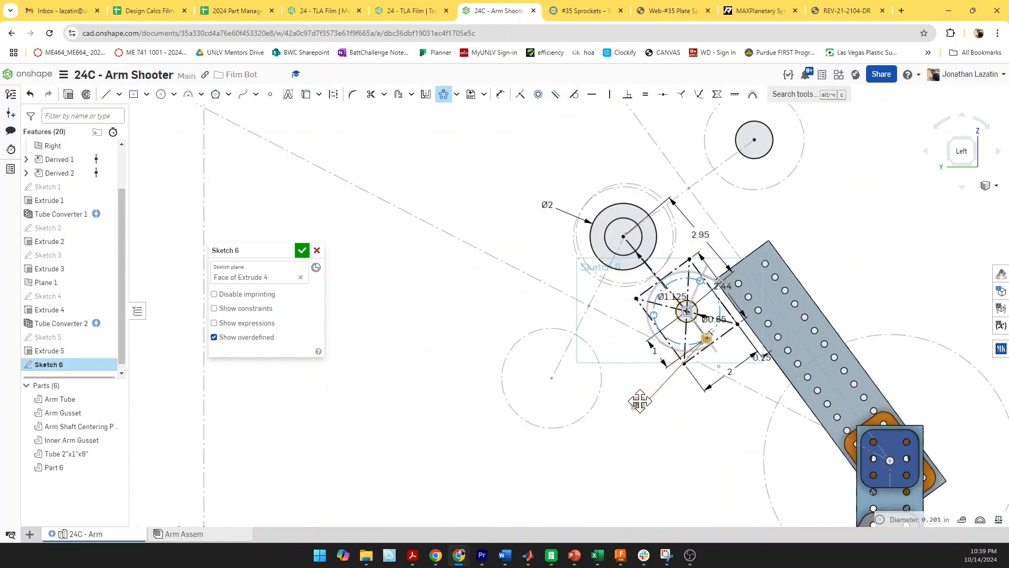
double_click(640, 402)
type("2")
key("Return")
scroll(678, 289, "up", 6)
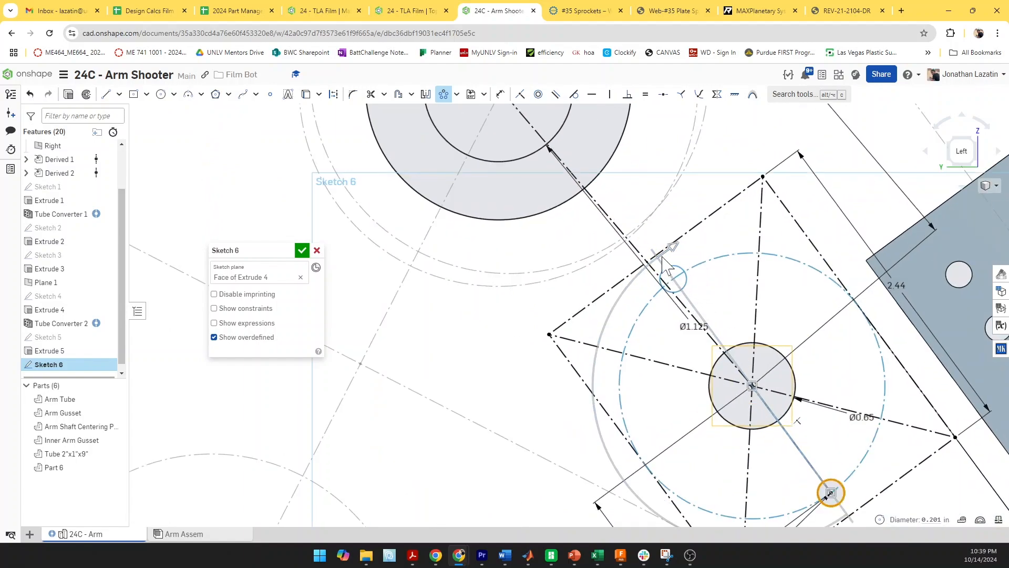
middle_click_drag(746, 305, 660, 257)
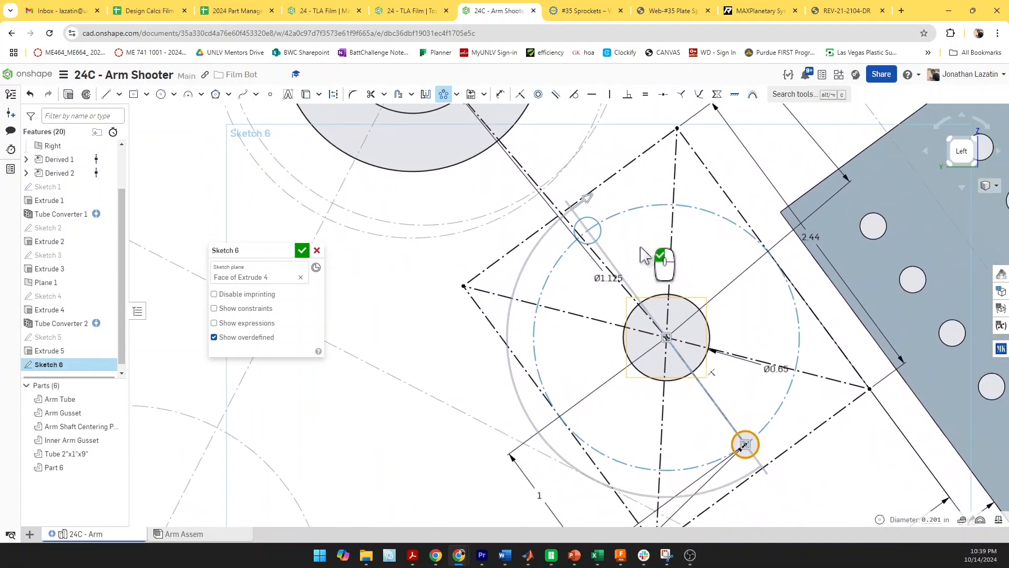
scroll(701, 318, "down", 5)
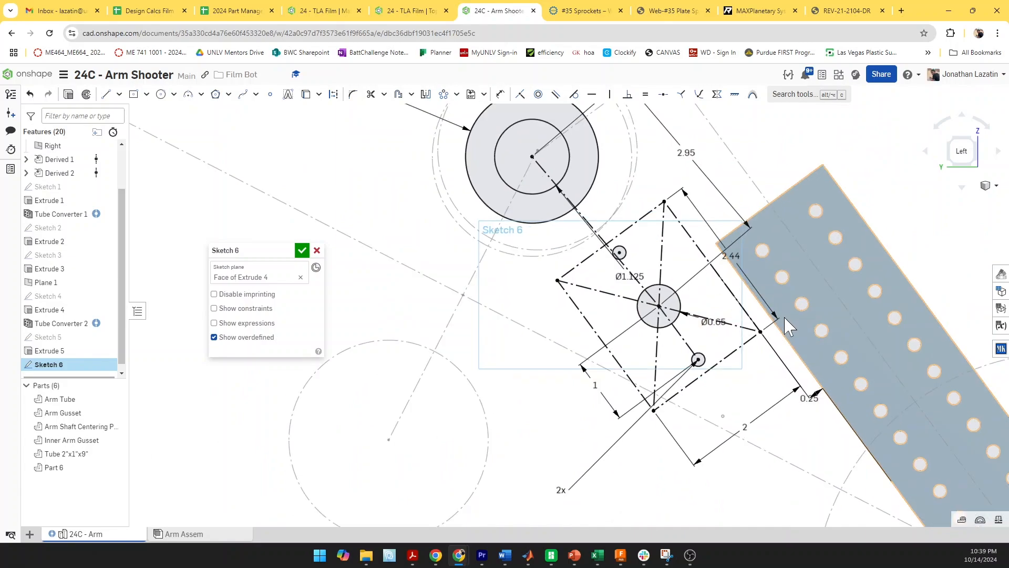
Sketch a circle concentric with the upper roller bore and constrain it equal to the 2 in circle around the lower bore
scroll(788, 328, "down", 3)
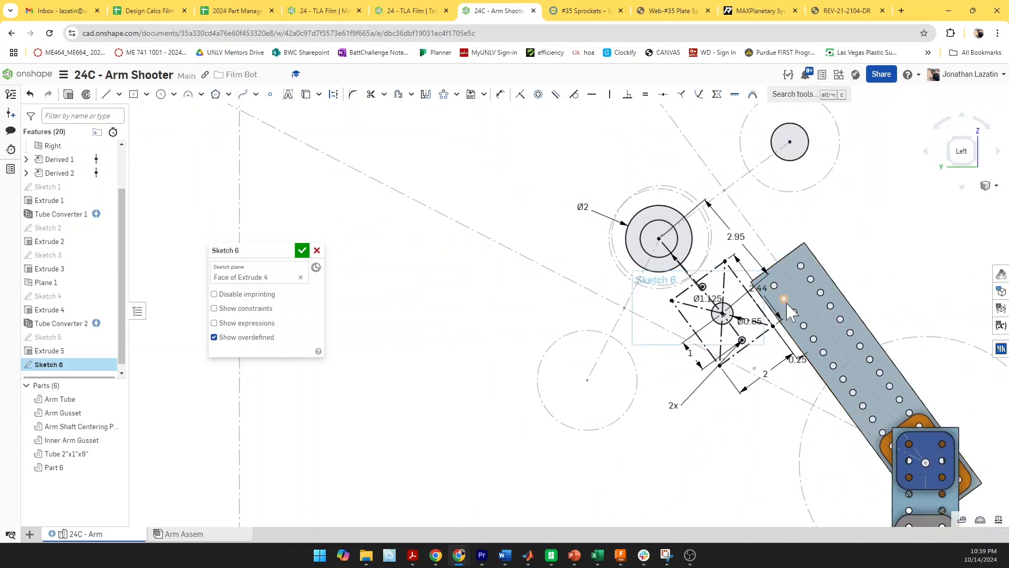
key("c")
left_click(790, 142)
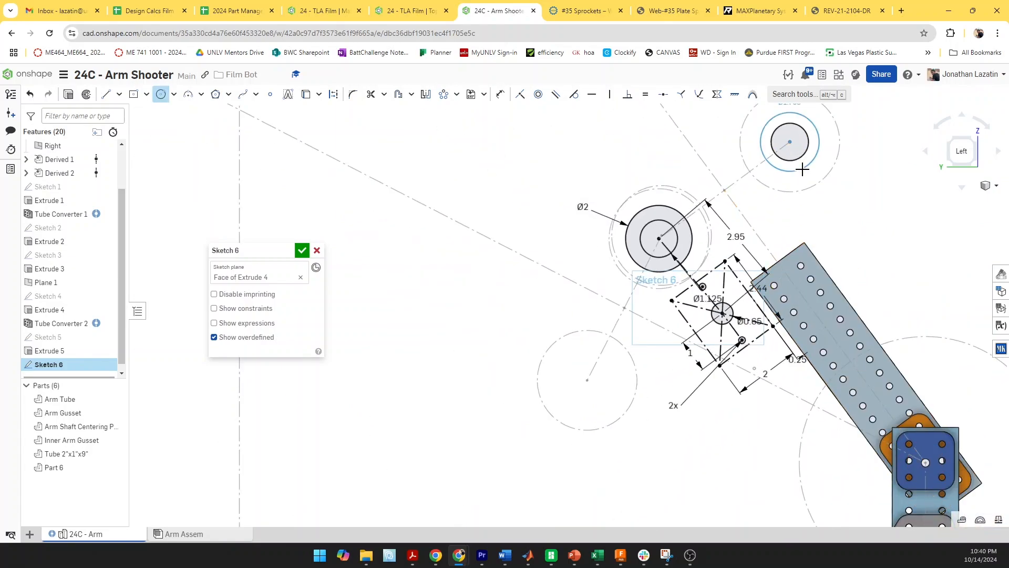
left_click(807, 163)
key("e")
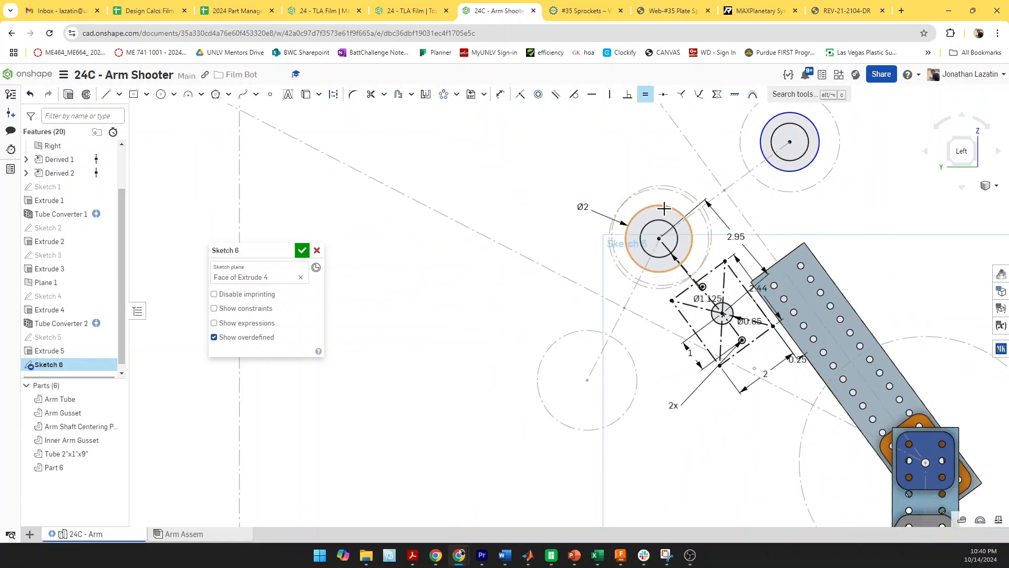
left_click(803, 166)
Draw a line along the outer side of the two 2 in roller circles and make it tangent to both
key("l")
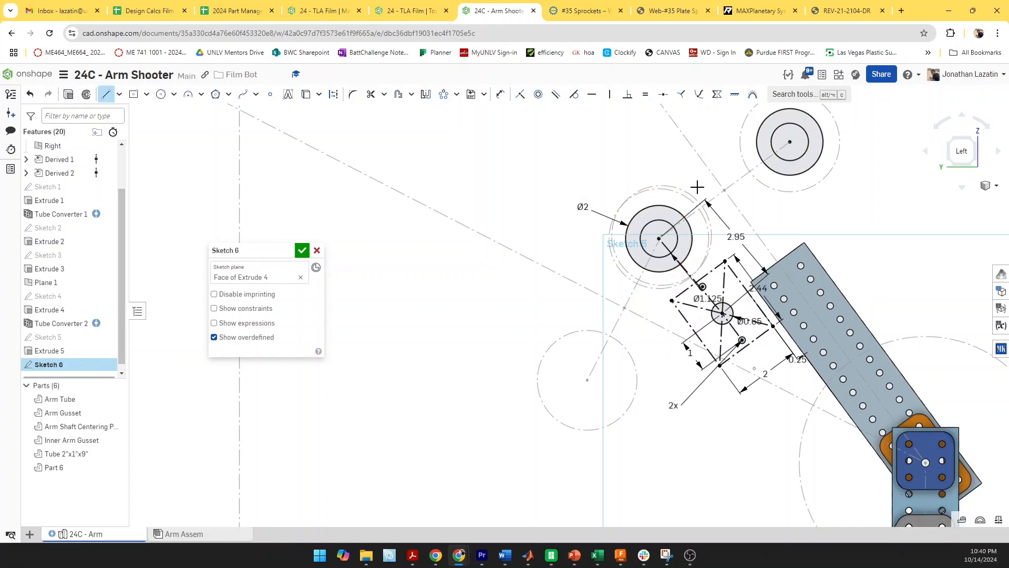
left_click(646, 208)
left_click(757, 130)
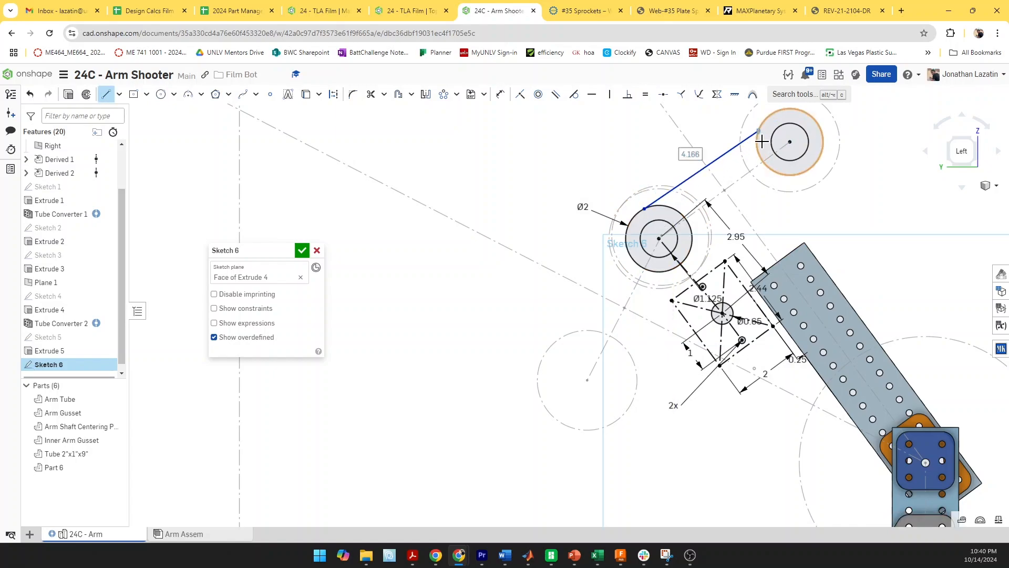
key("t")
left_click(652, 231)
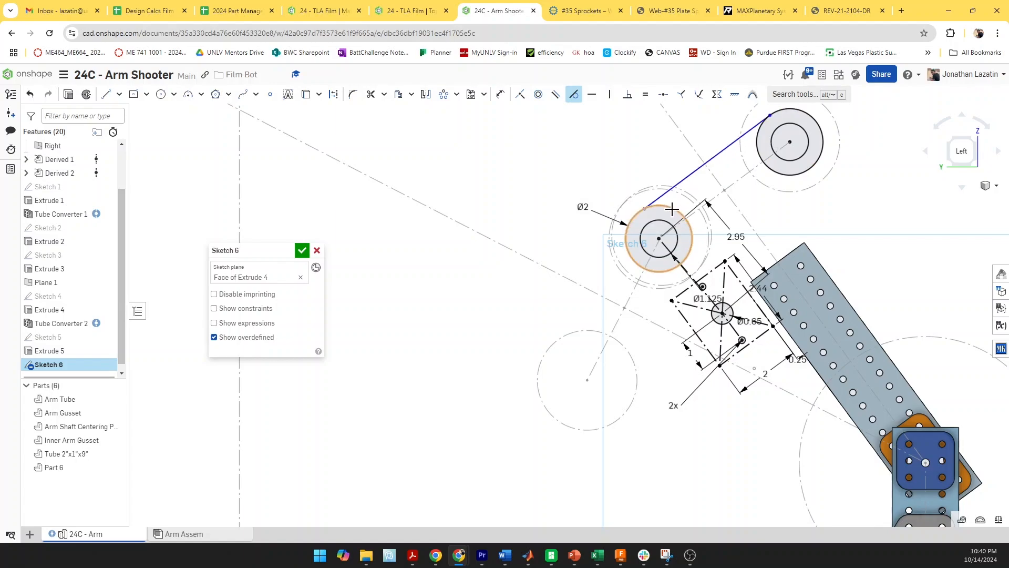
left_click(664, 196)
Sketch circles about 0.37 in in diameter centred on the first three holes of each row at the arm tube's end
key("c")
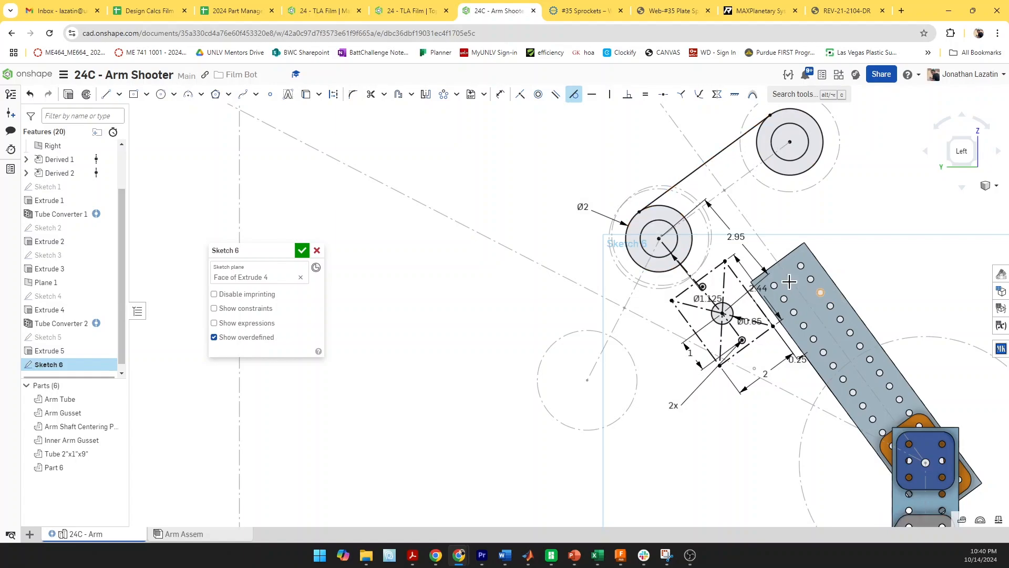
scroll(766, 290, "up", 3)
left_click(764, 288)
left_click(770, 296)
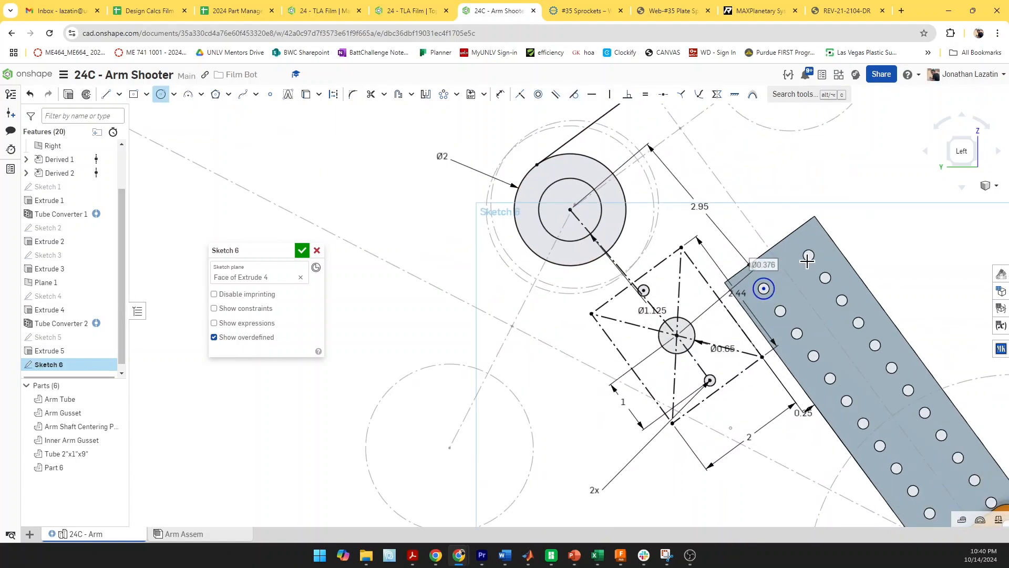
left_click(809, 255)
left_click(811, 266)
left_click(825, 278)
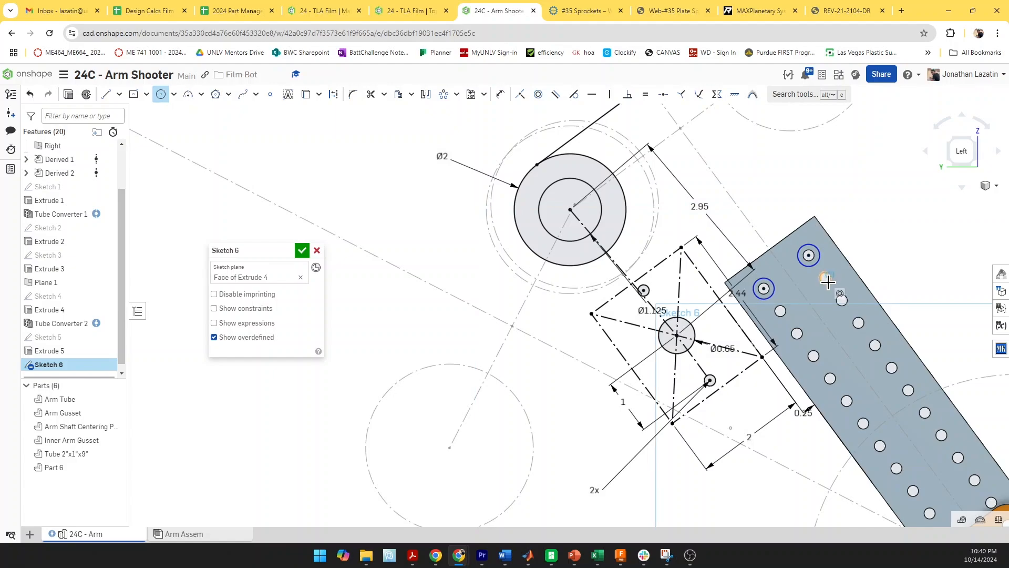
left_click(825, 291)
left_click(780, 311)
left_click(787, 319)
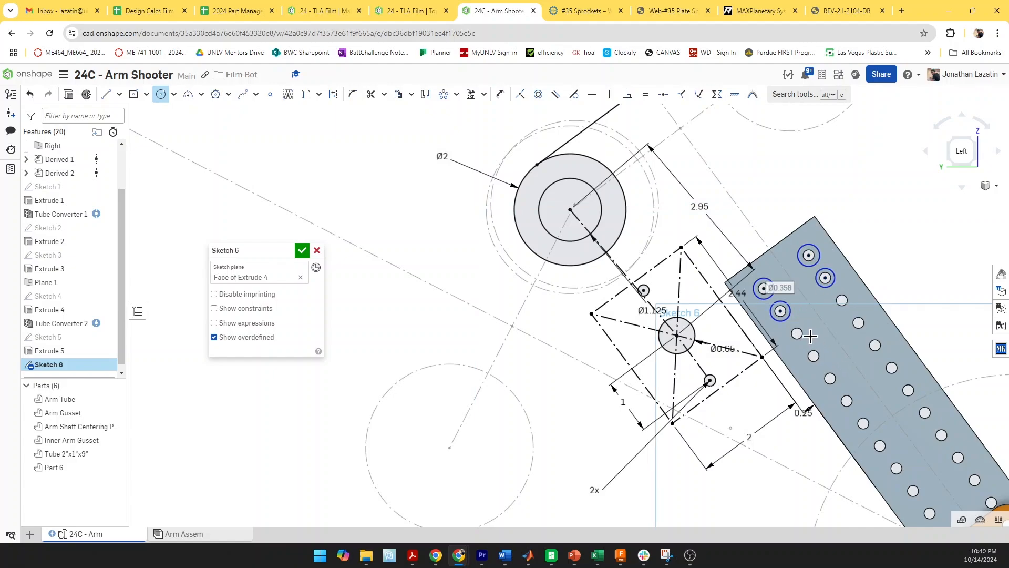
left_click(797, 333)
left_click(804, 341)
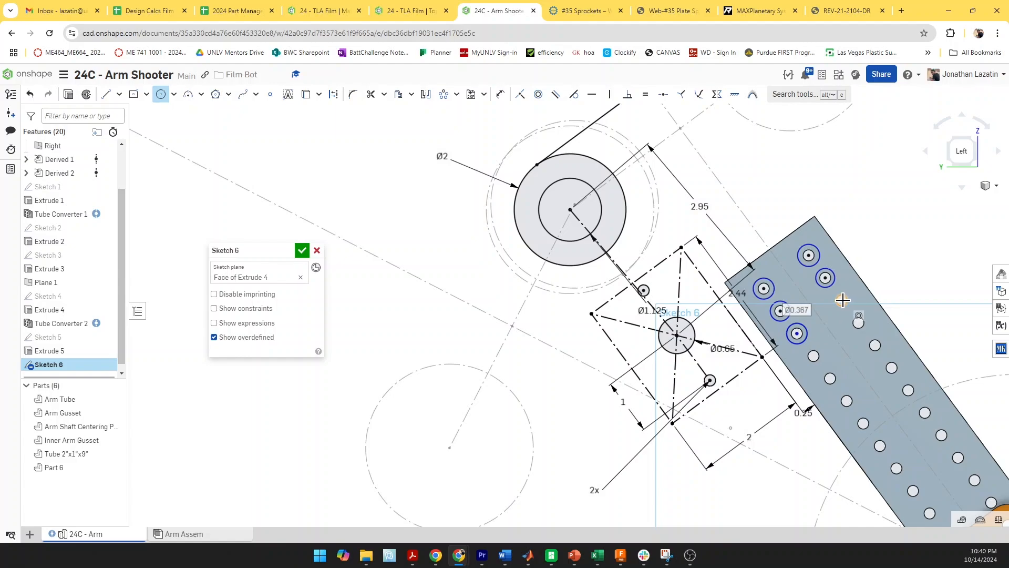
left_click(843, 300)
left_click(849, 310)
Constrain the six new circles equal to the arm tube's hole diameter
key("e")
left_click(843, 305)
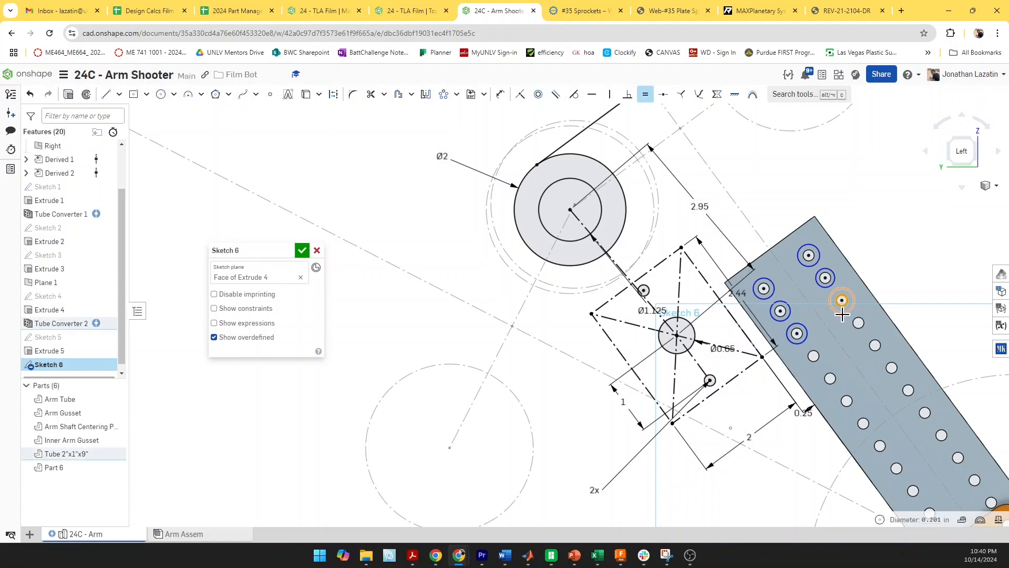
left_click(818, 272)
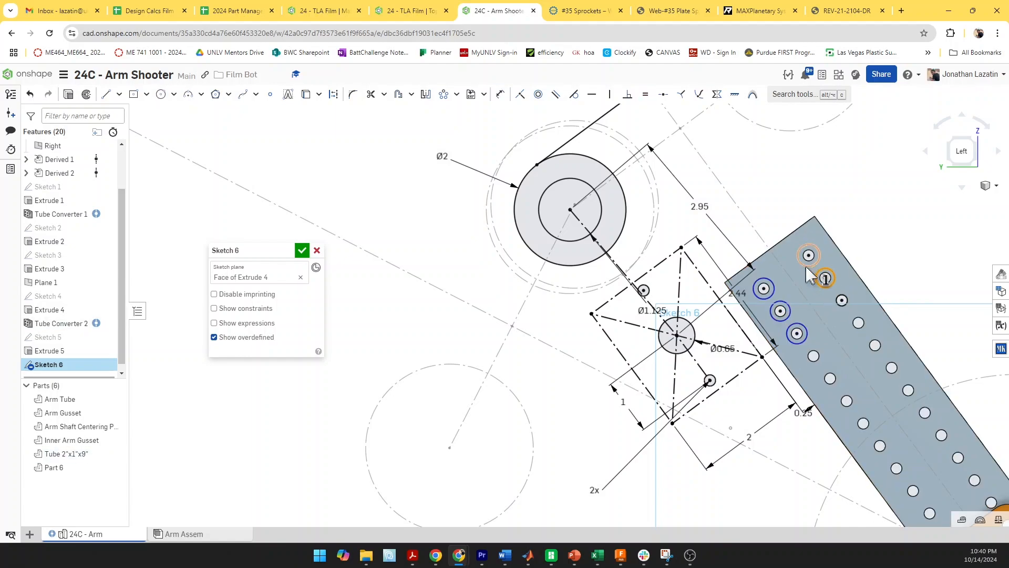
left_click(765, 292)
left_click(779, 305)
left_click(804, 337)
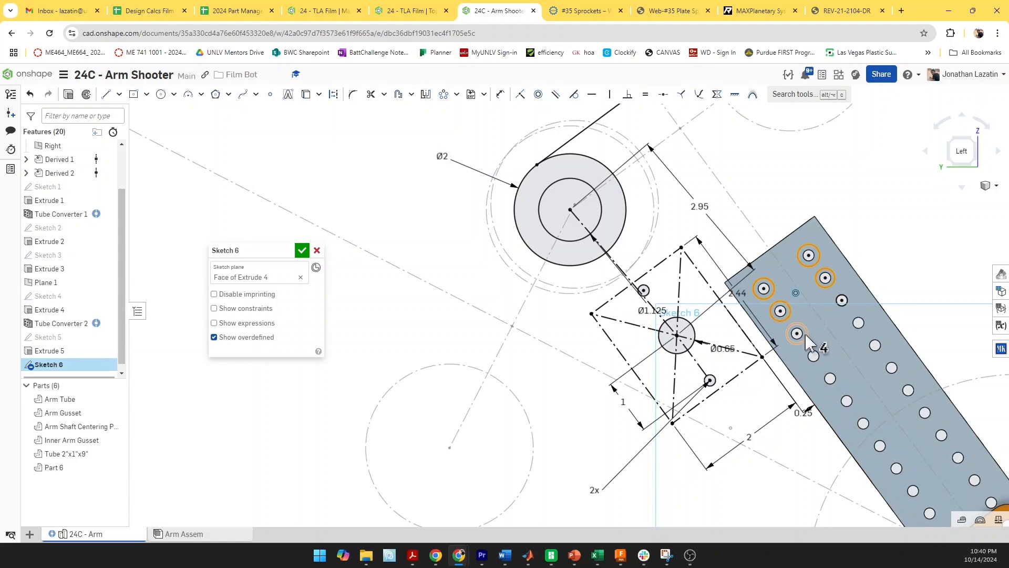
left_click(841, 309)
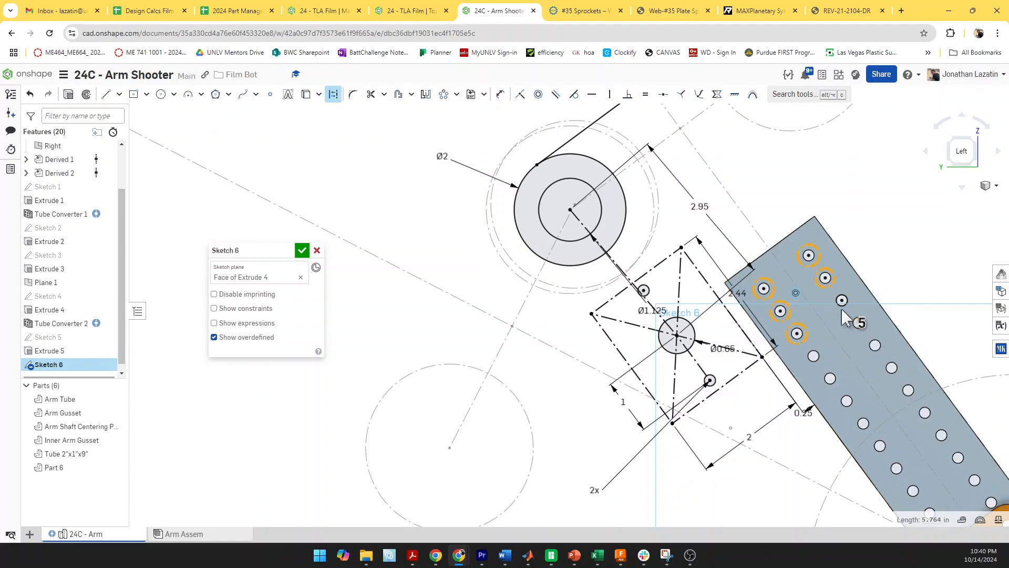
key("q")
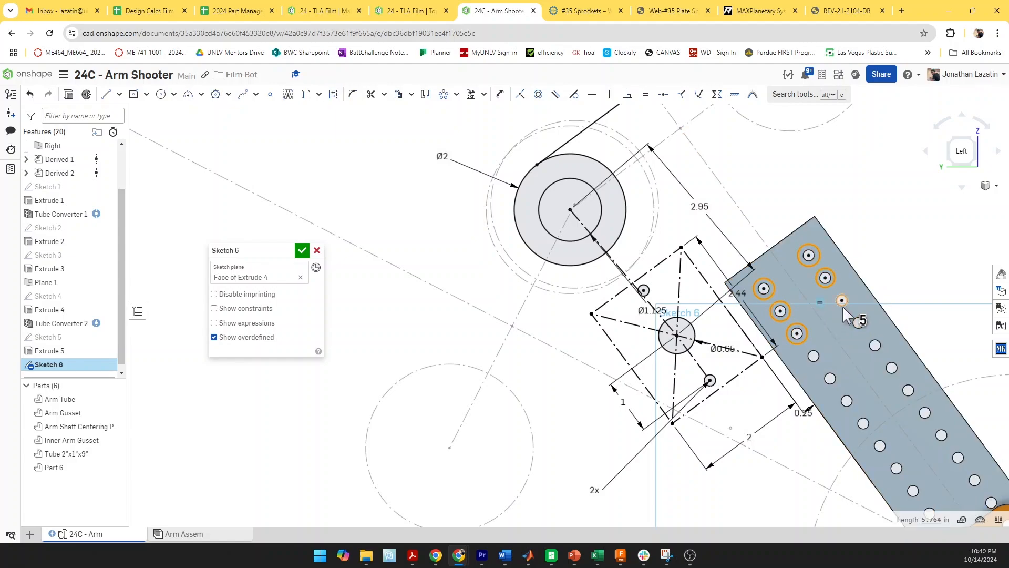
left_click(842, 307)
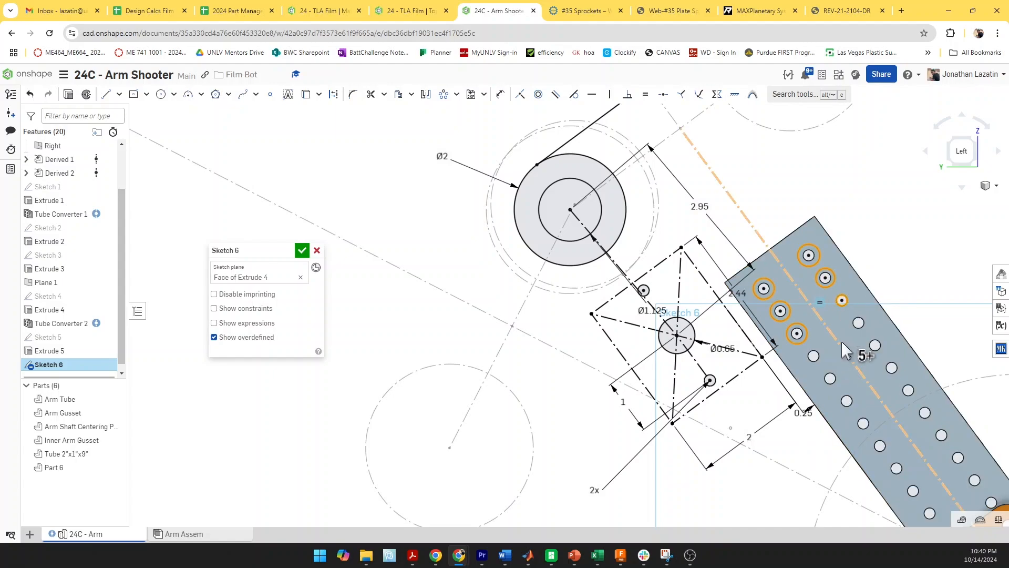
key("e")
Sketch a larger circle around the third tube hole of each row and dimension the outer row's circle at 0.75 in diameter
key("c")
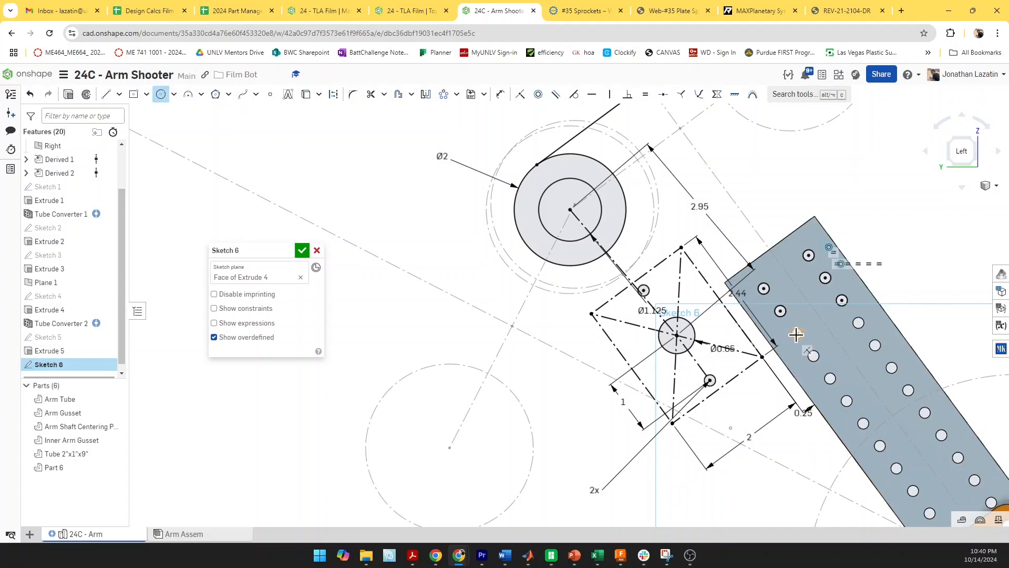
left_click(797, 334)
left_click(808, 337)
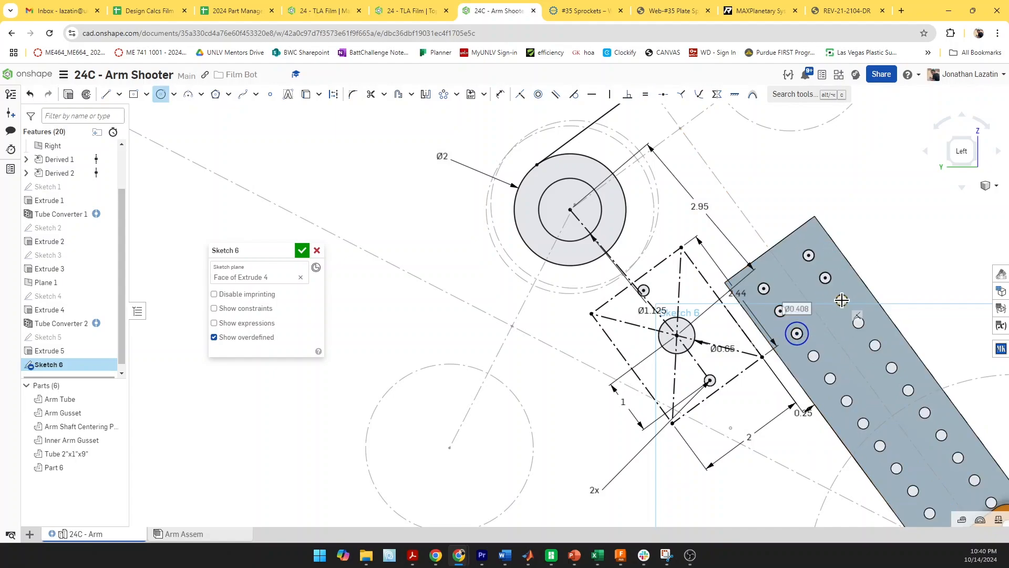
left_click(851, 305)
key("u")
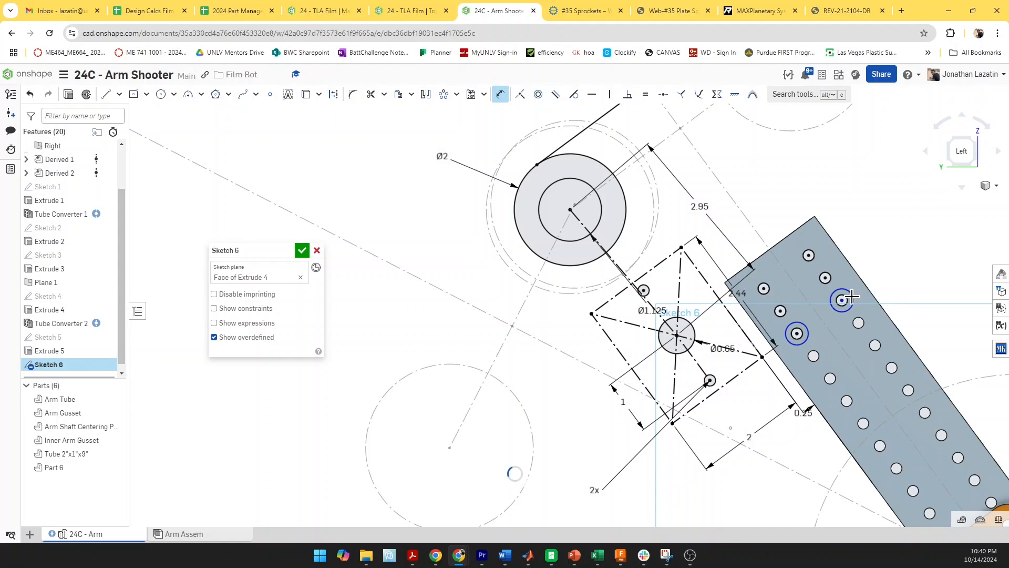
left_click(893, 275)
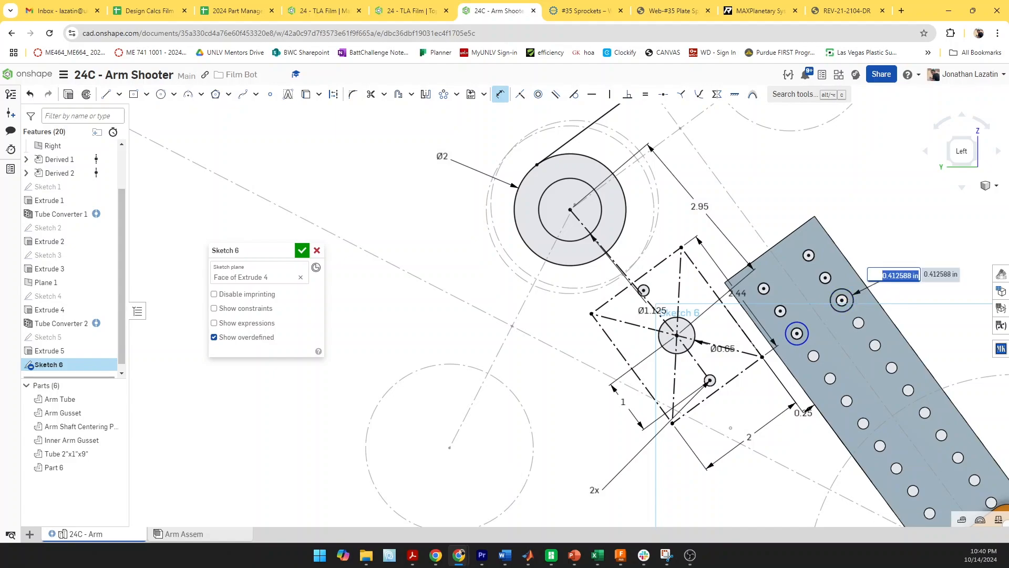
key("Return")
Constrain the larger circle on the inner hole row equal to the 0.75 in circle
key("e")
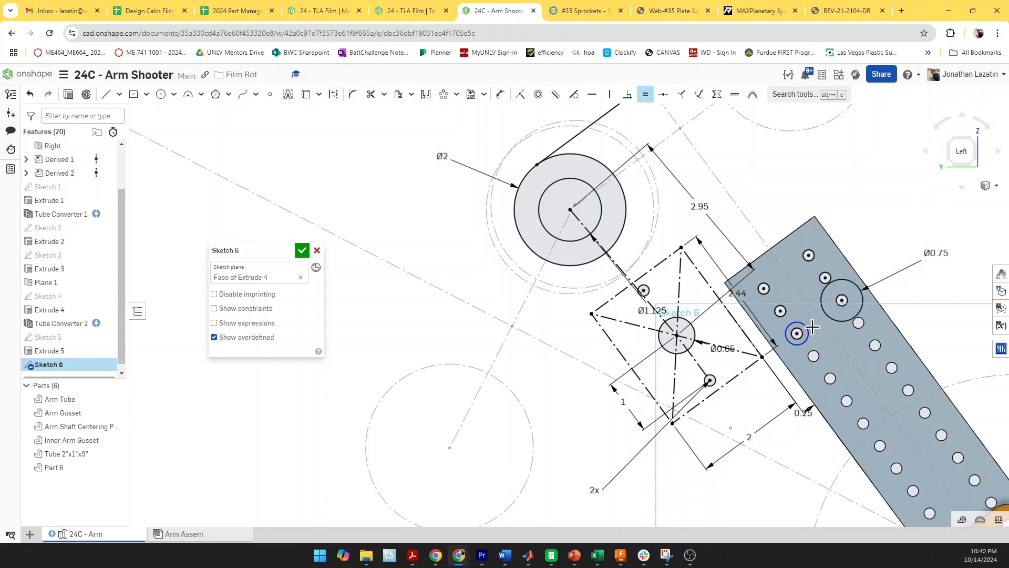
left_click(807, 330)
left_click(842, 320)
Sketch a circle around the lower gearbox mounting hole and constrain it equal to the 0.75 in circles on the tube
key("c")
left_click(709, 380)
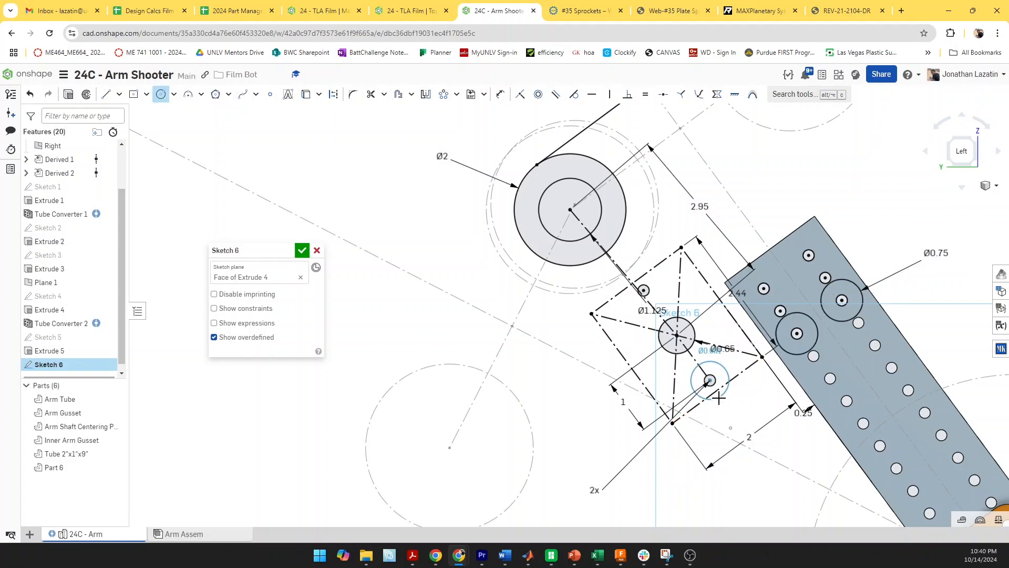
left_click(719, 398)
key("e")
left_click(776, 338)
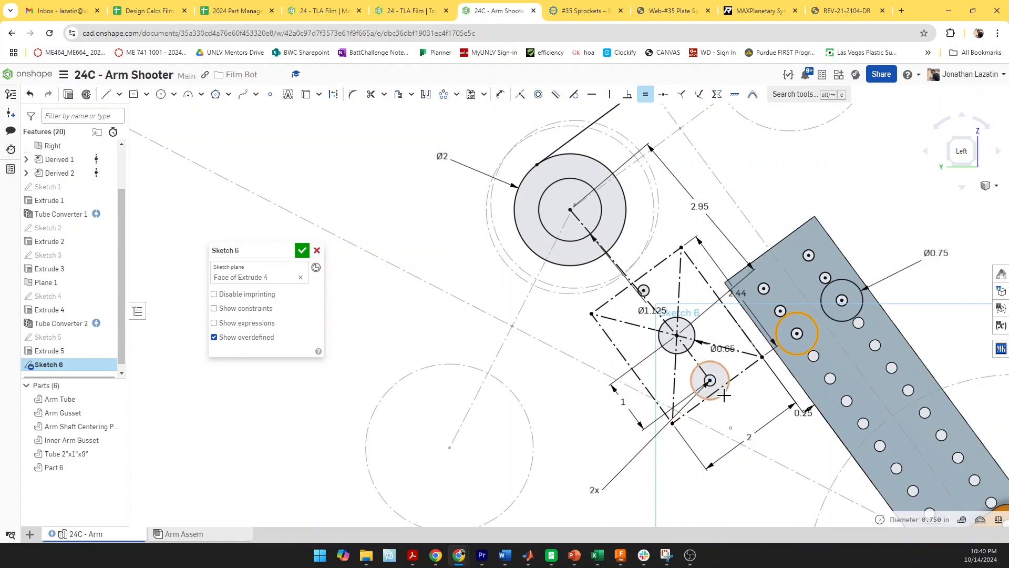
left_click(724, 396)
Draw one line joining the two 0.75 in tube circles and another from the outer one up to the upper 2 in circle
scroll(741, 409, "down", 3)
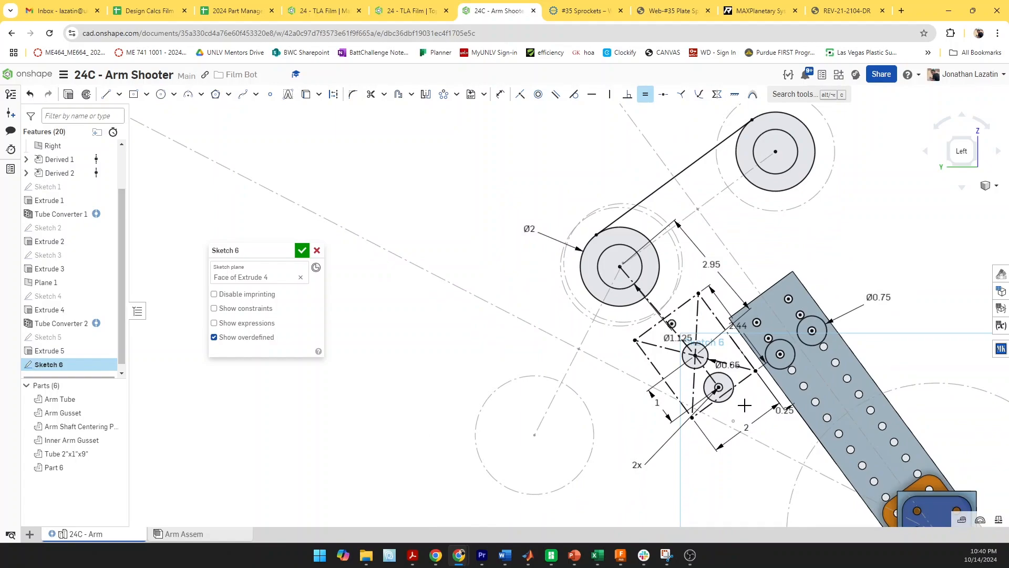
key("l")
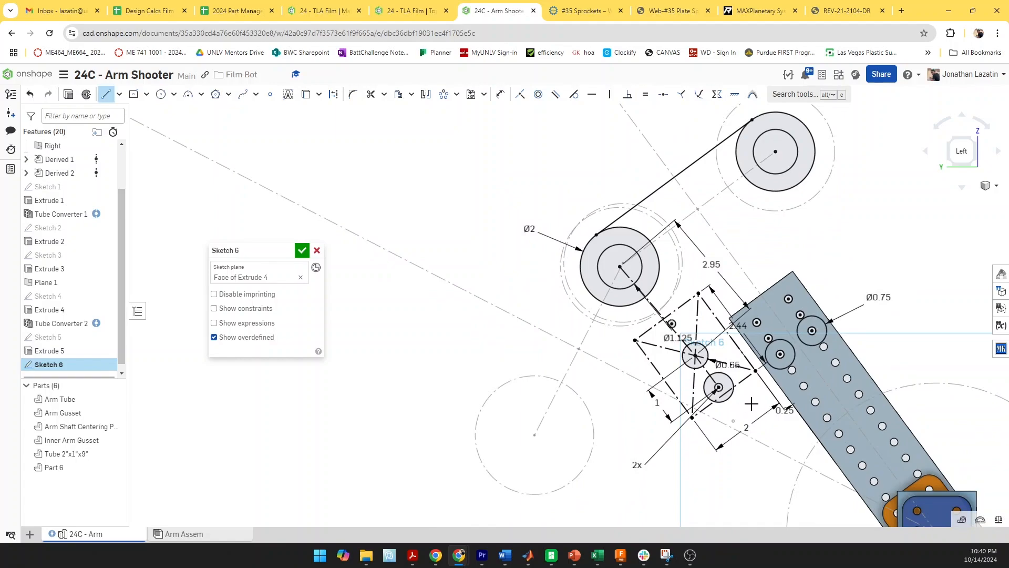
left_click(785, 368)
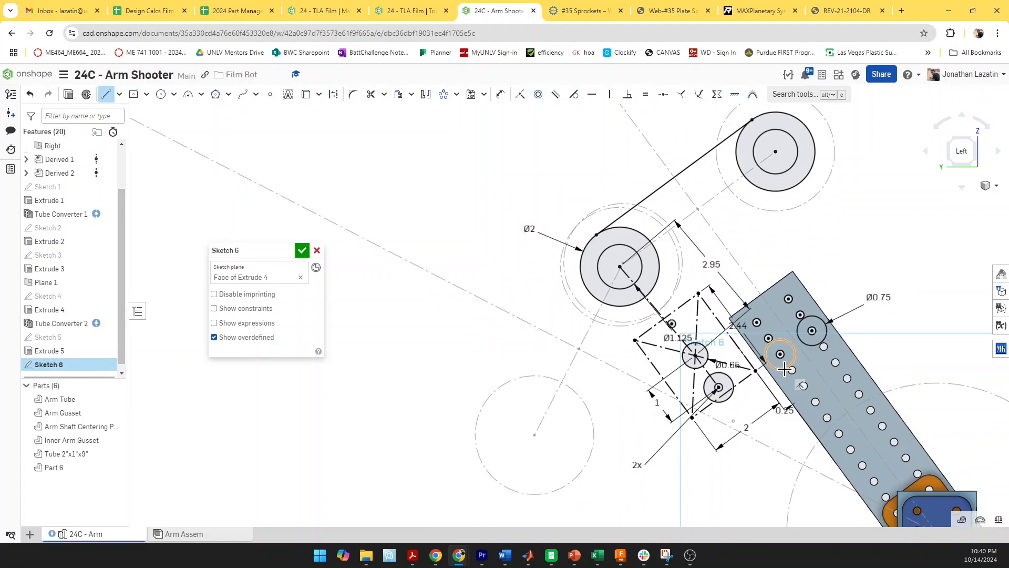
left_click(822, 343)
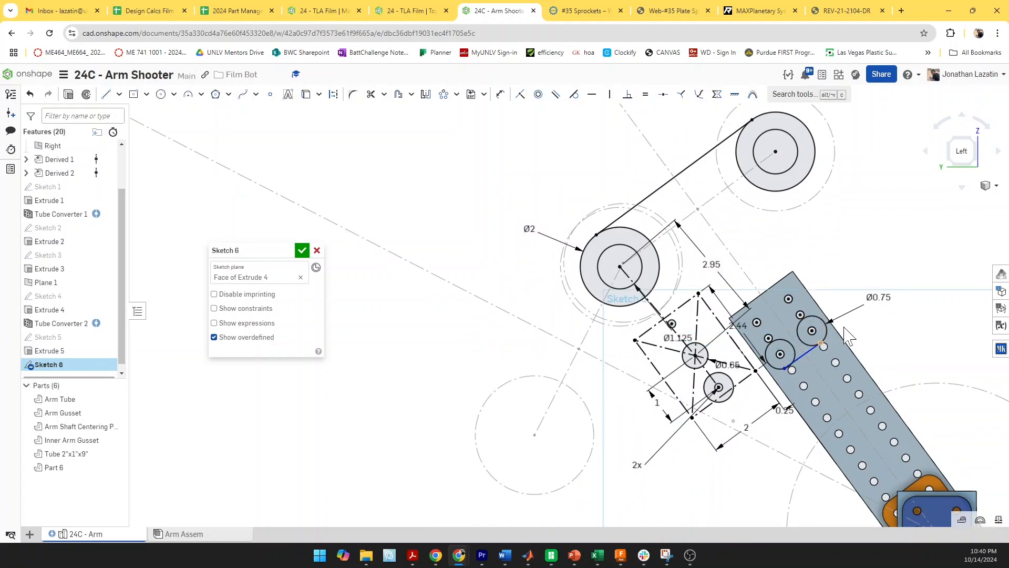
left_click(814, 161)
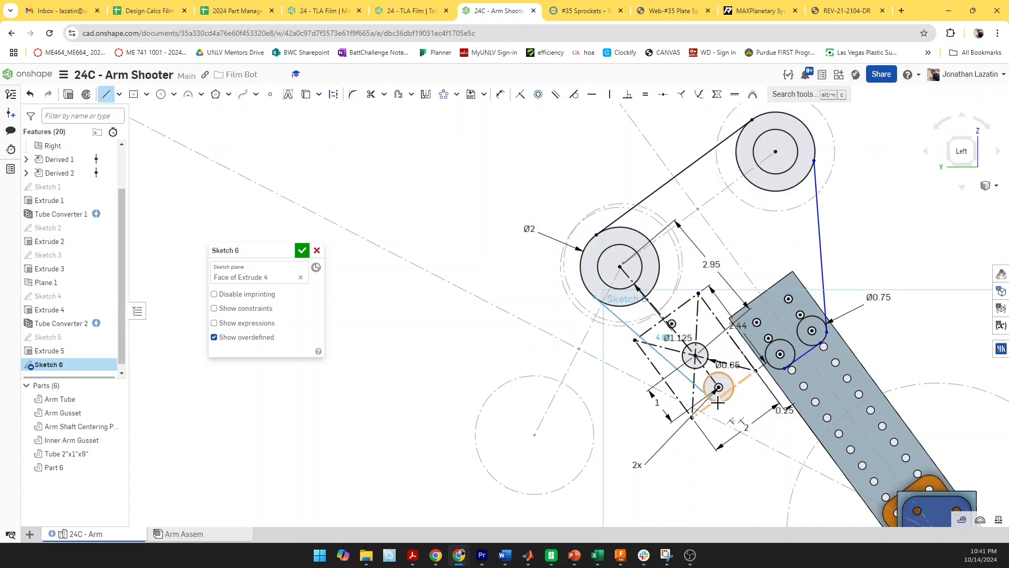
Close the plate outline with lines from the lower 2 in circle to the mounting-hole circle and on to the inner 0.75 in tube circle
scroll(709, 398, "up", 4)
left_click(704, 394)
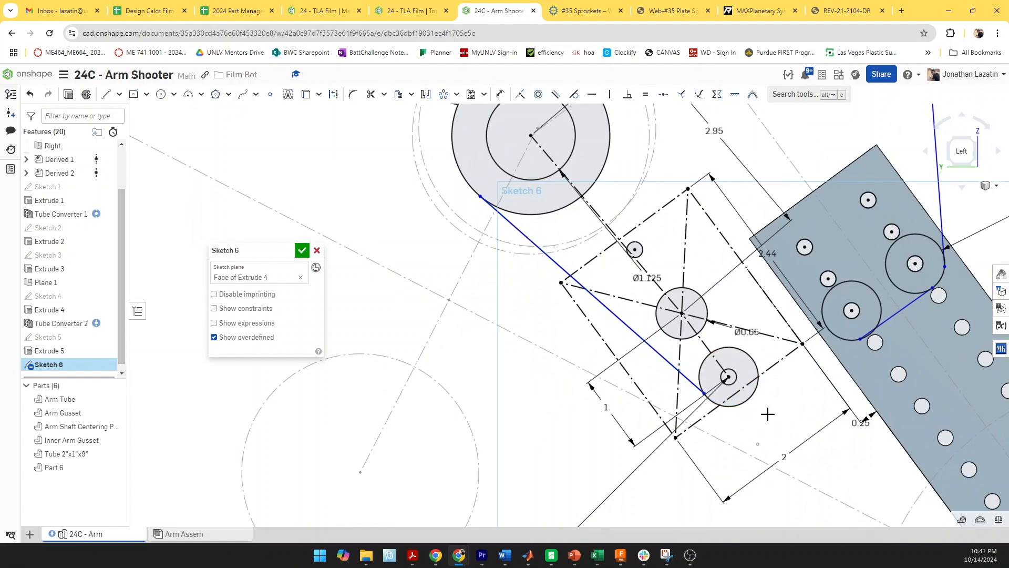
left_click(753, 396)
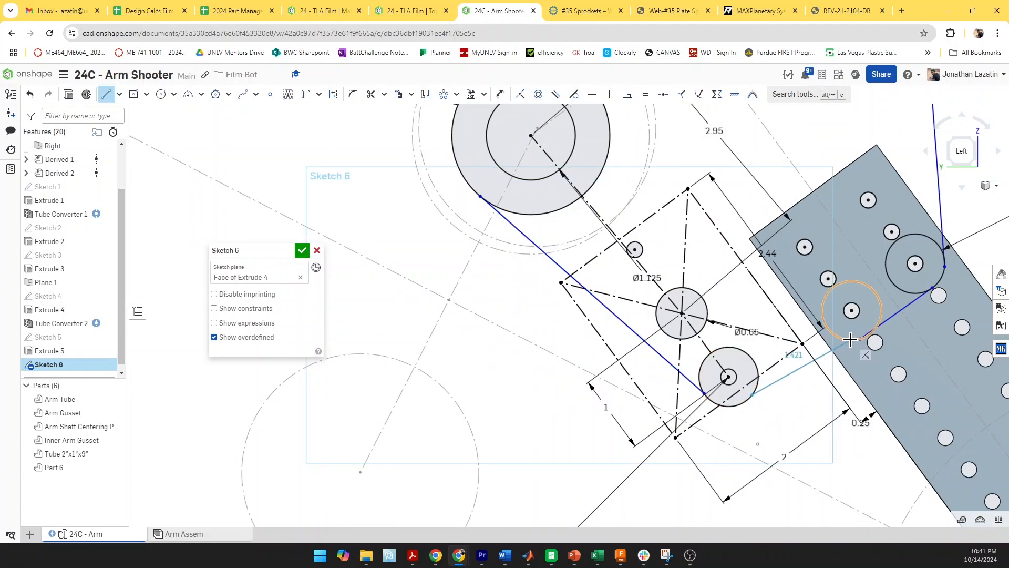
left_click(849, 341)
Make the line joining the two 0.75 in tube circles tangent to both circles
key("t")
left_click(881, 312)
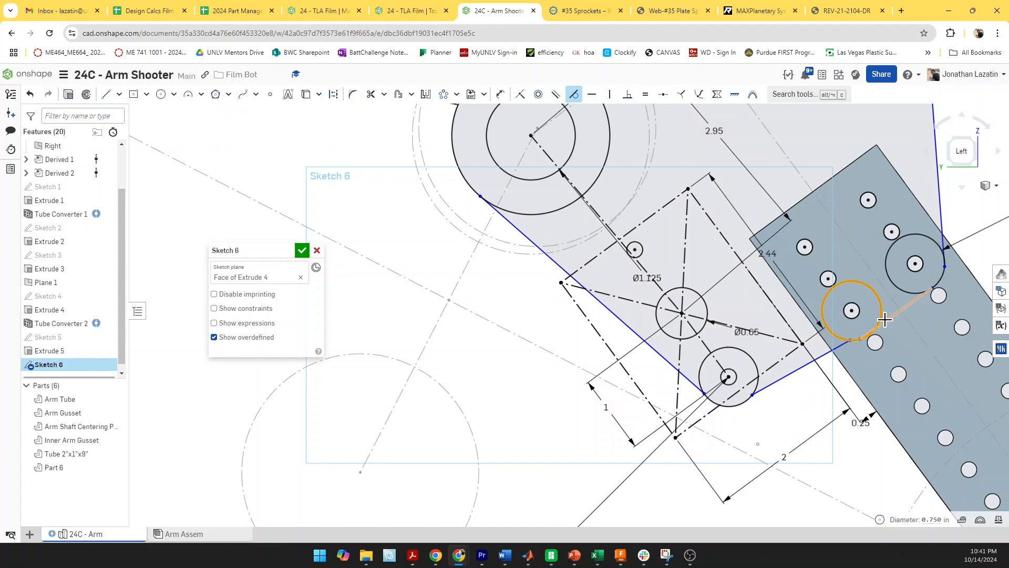
left_click(885, 320)
left_click(897, 288)
left_click(915, 303)
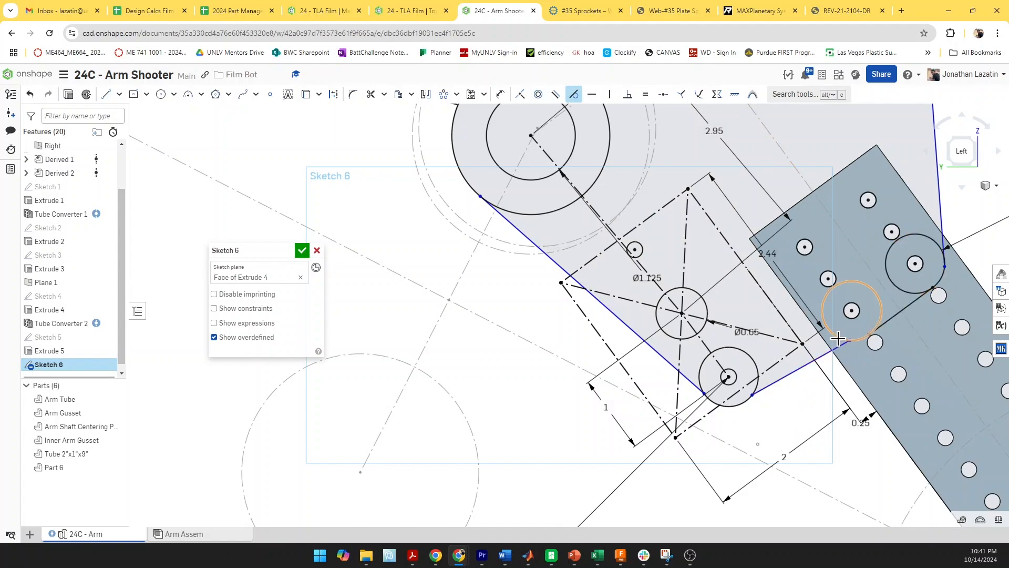
Make the remaining plate outline lines tangent to the tube circles, the mounting-hole circle and the 2 in circles they join
left_click(833, 359)
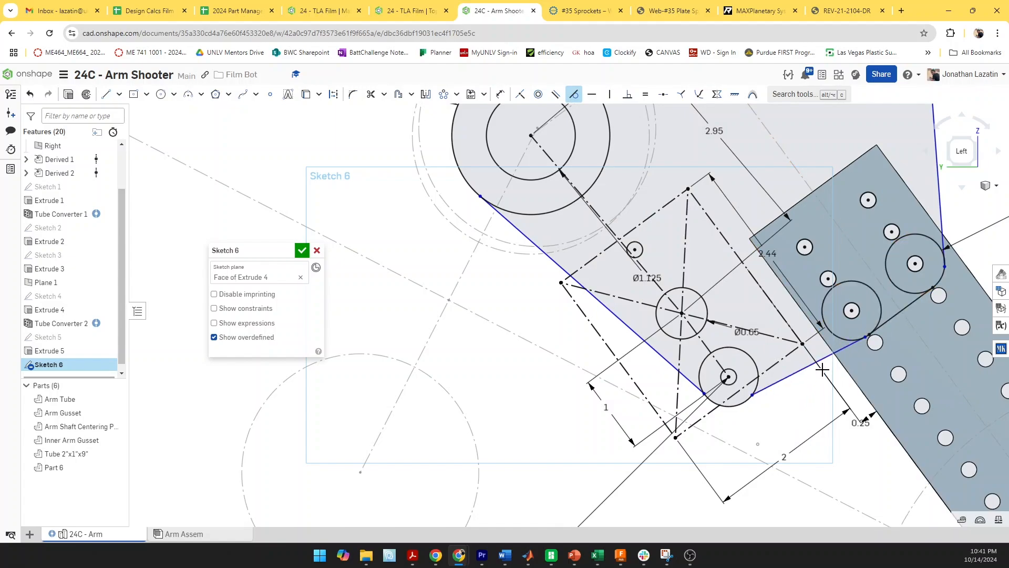
left_click(737, 392)
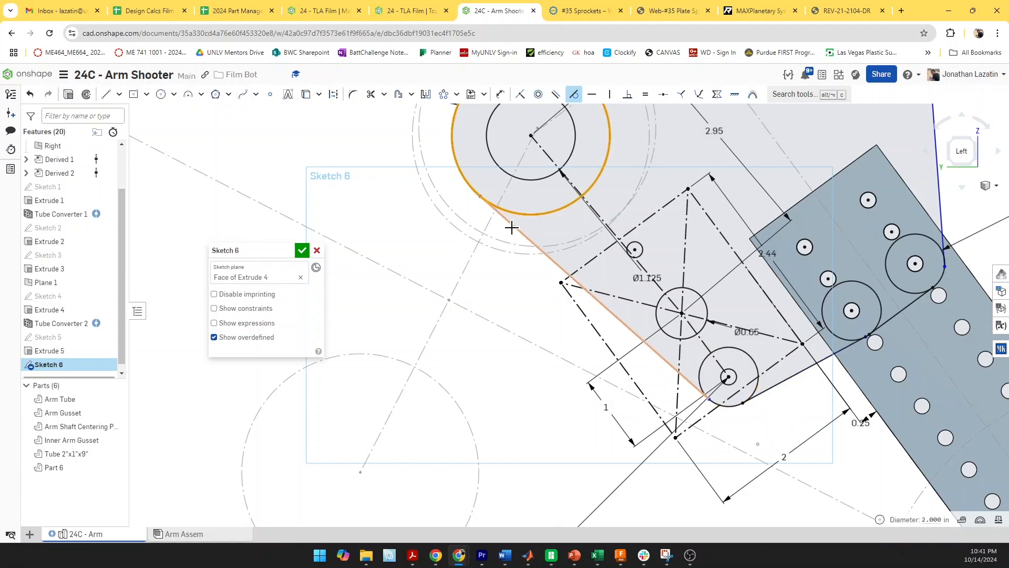
scroll(515, 226, "down", 4)
left_click(765, 207)
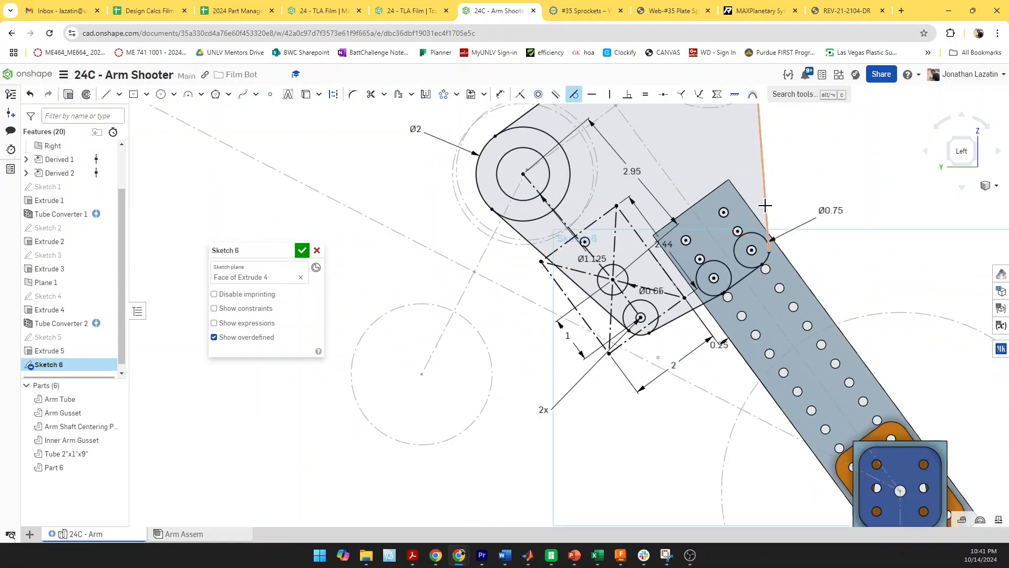
scroll(757, 199, "down", 3)
left_click(749, 184)
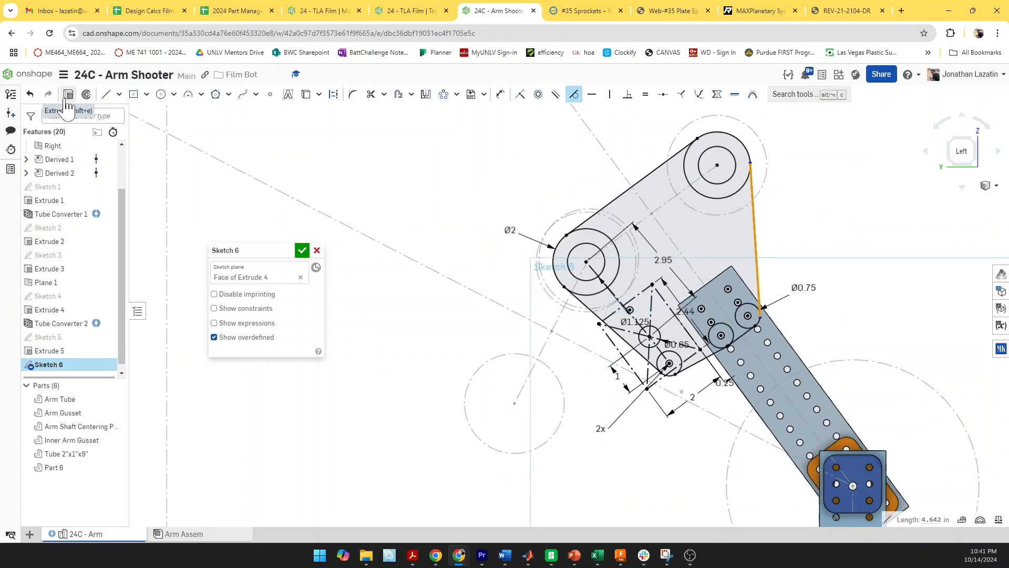
Extrude the plate profile 0.25 in as a new part
key("shift+e")
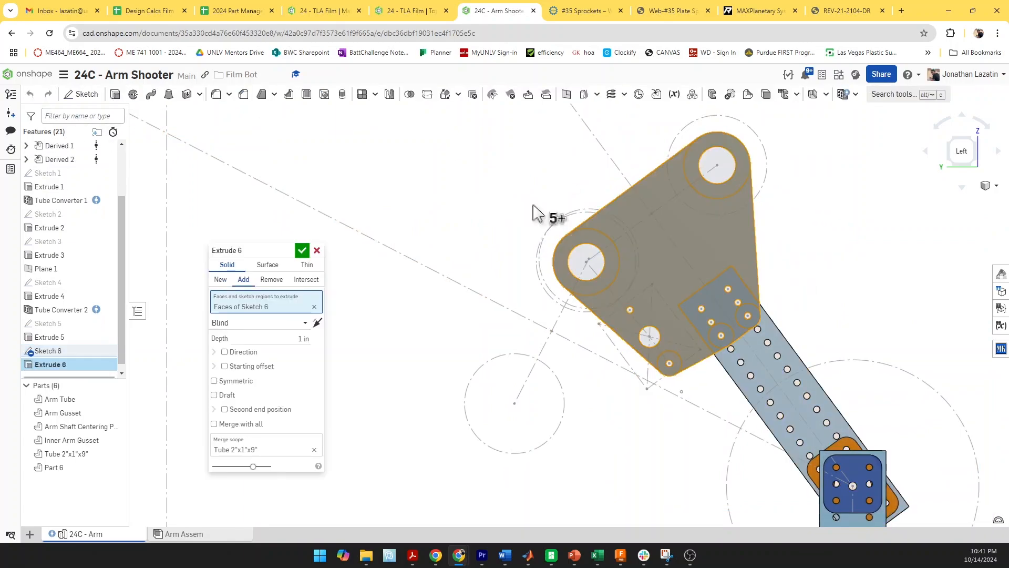
left_click(221, 279)
left_click(262, 338)
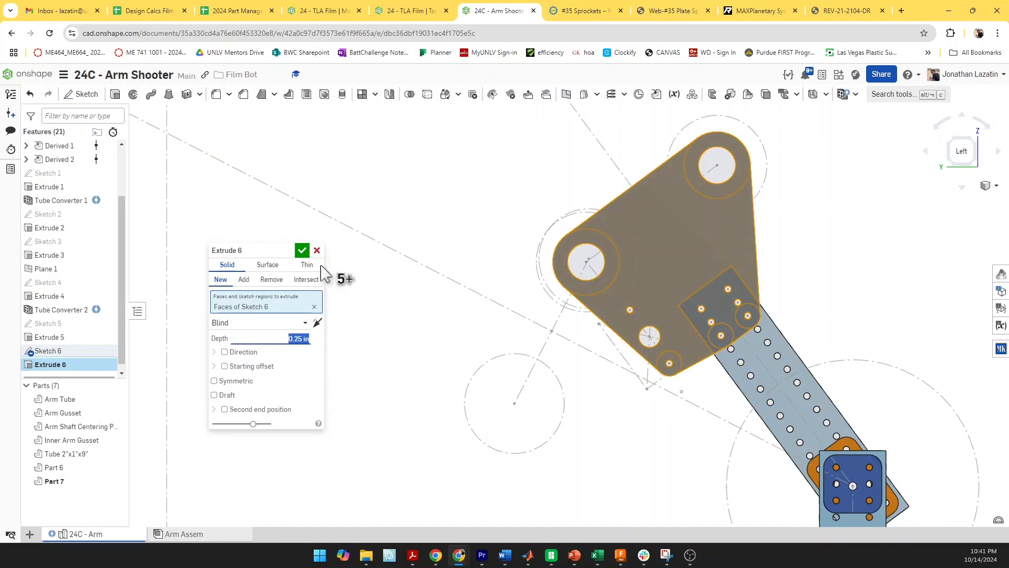
left_click(302, 250)
Rename Part 6 as Sprocket Bearing Block and Part 7 as Shooter Plate
right_click_drag(612, 378, 562, 375)
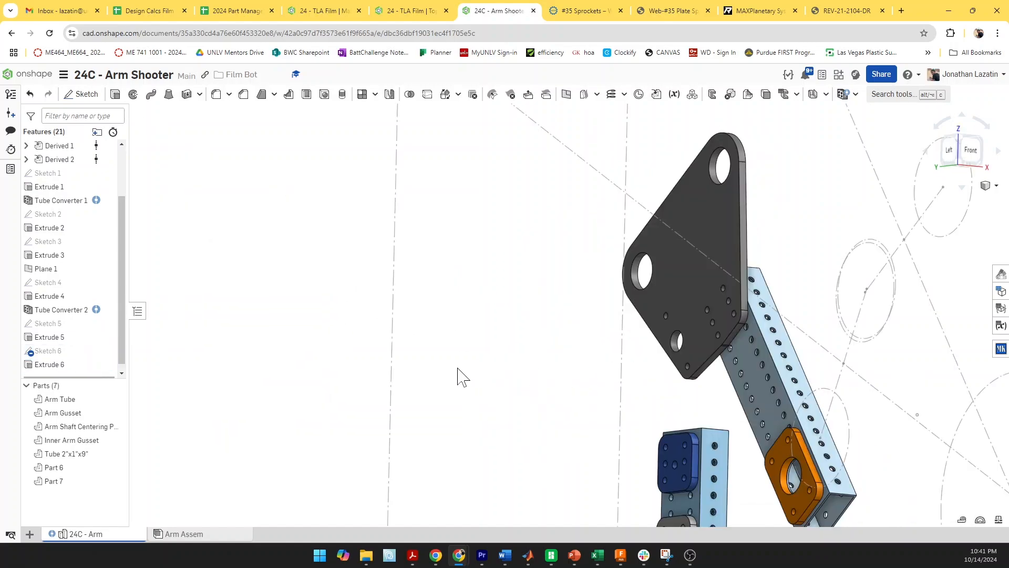
right_click(70, 469)
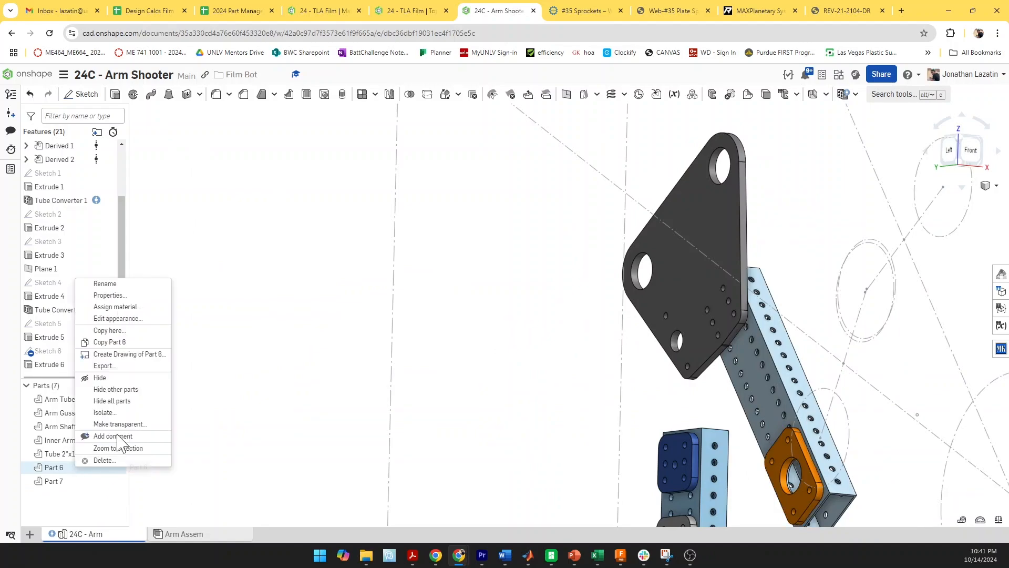
left_click(128, 287)
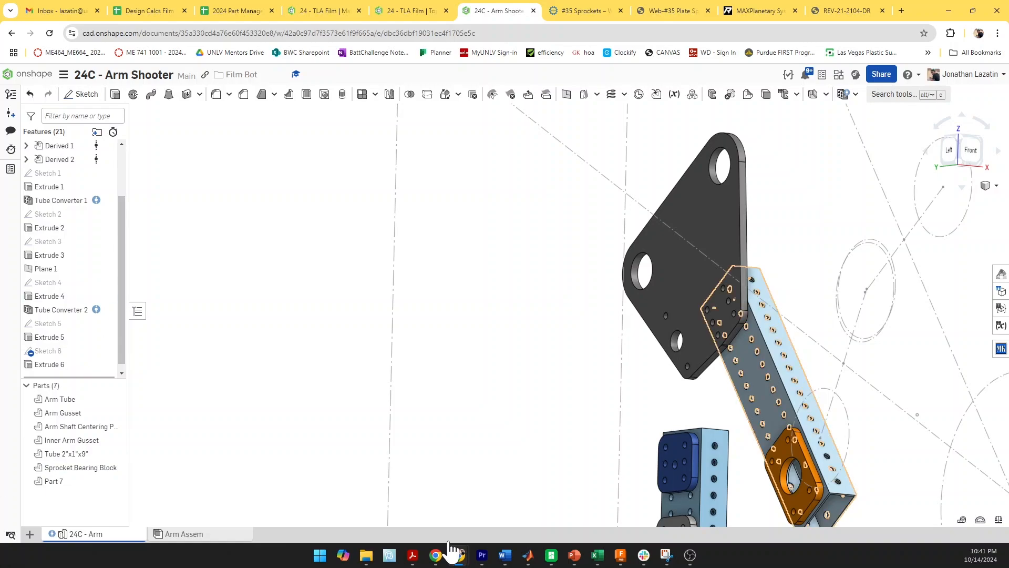
right_click(67, 482)
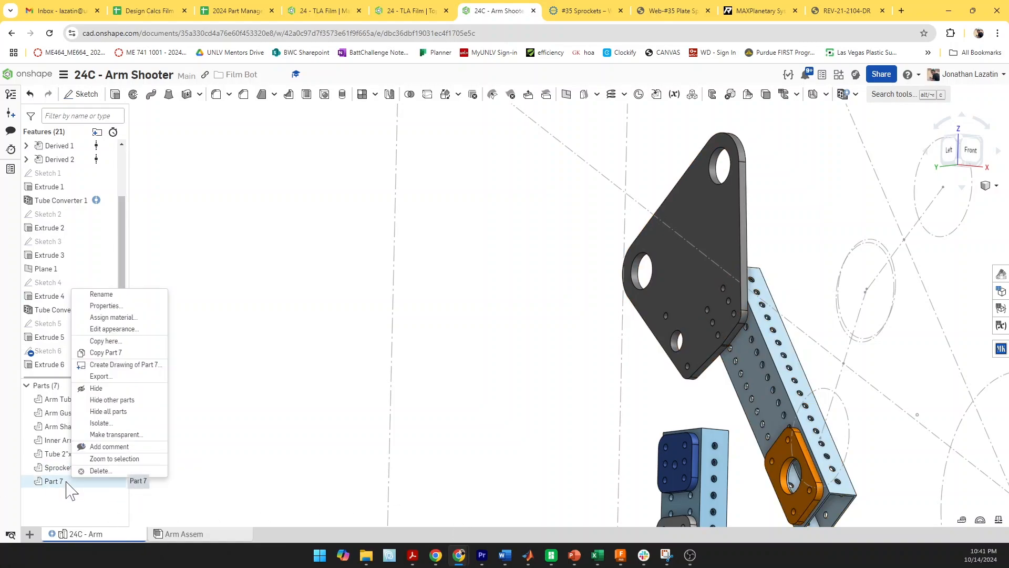
left_click(102, 294)
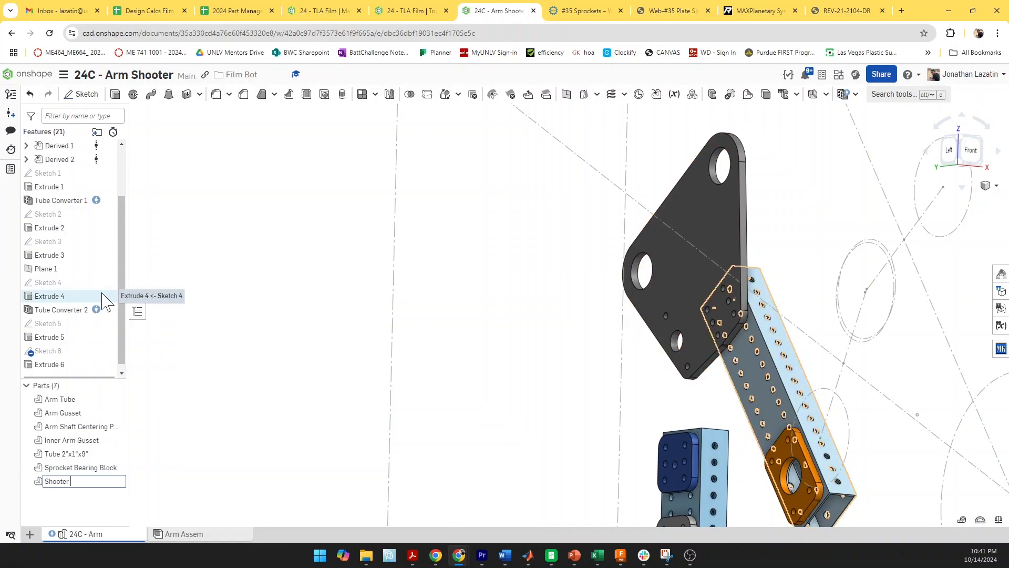
Start a new sketch on the narrow single-row face of the upper angled tube and view it straight on
key("shift+3")
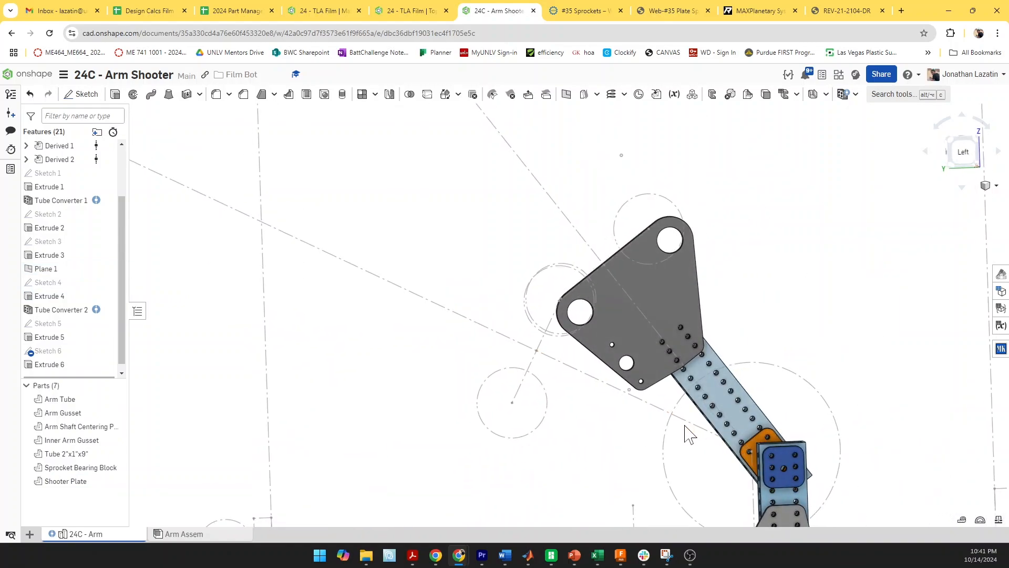
scroll(665, 419, "up", 2)
scroll(649, 418, "down", 4)
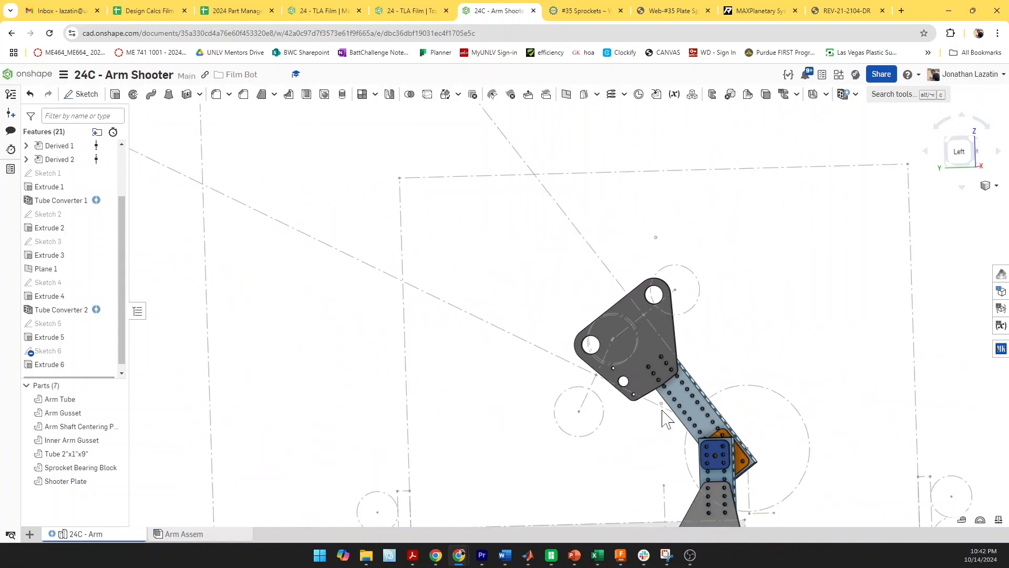
right_click_drag(688, 409, 639, 417)
middle_click_drag(633, 312, 632, 257)
key("shift+1")
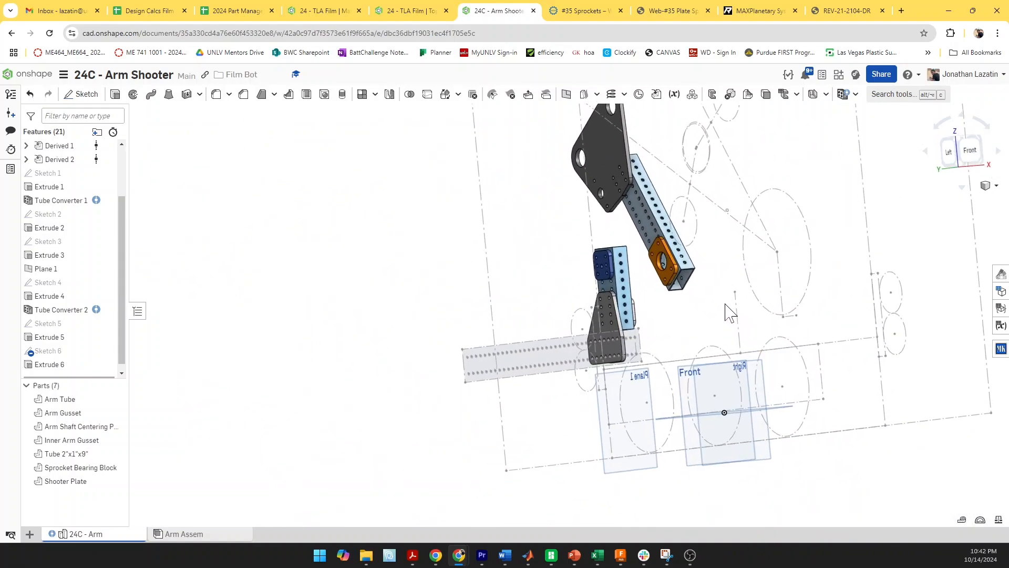
scroll(621, 225, "up", 3)
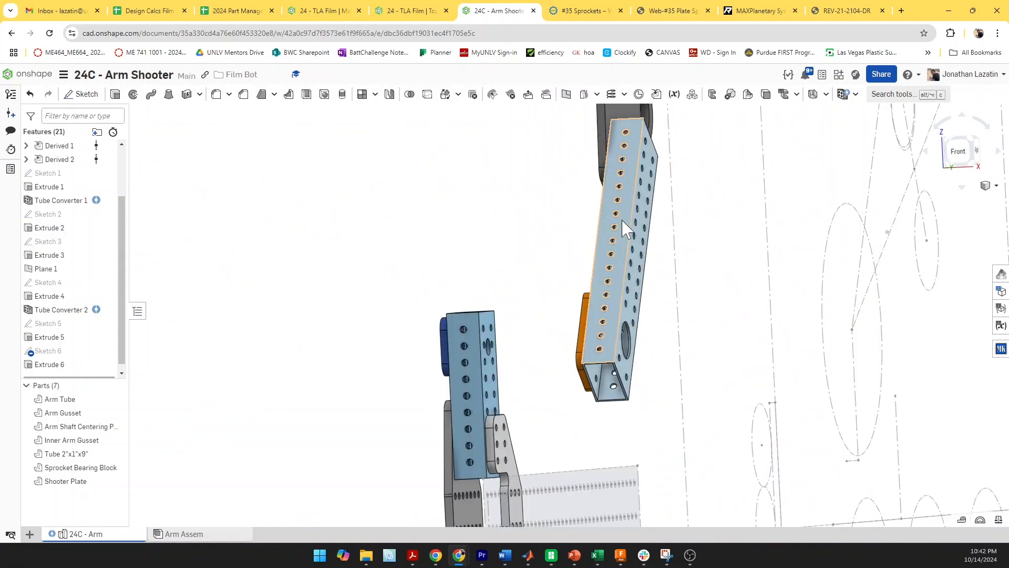
left_click(625, 225)
left_click(82, 94)
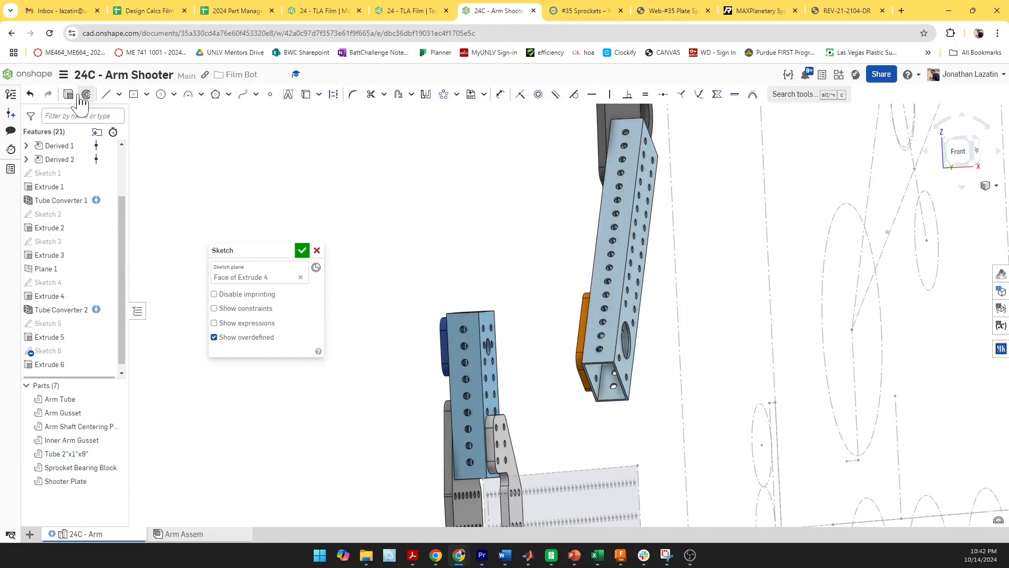
key("n")
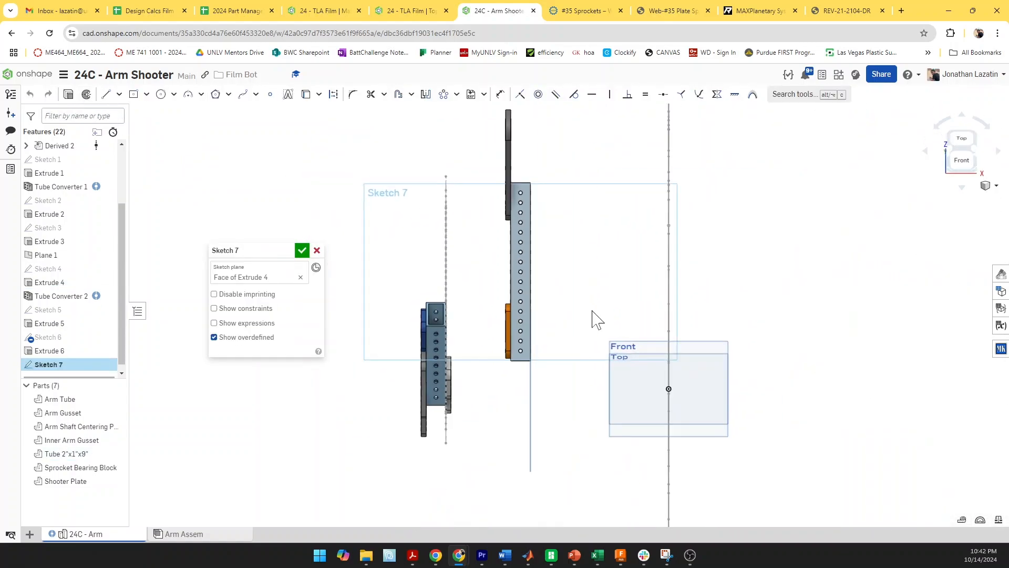
Sketch a circle centred on the lowest hole of the tube face and constrain it equal to the hole
key("c")
scroll(539, 257, "up", 3)
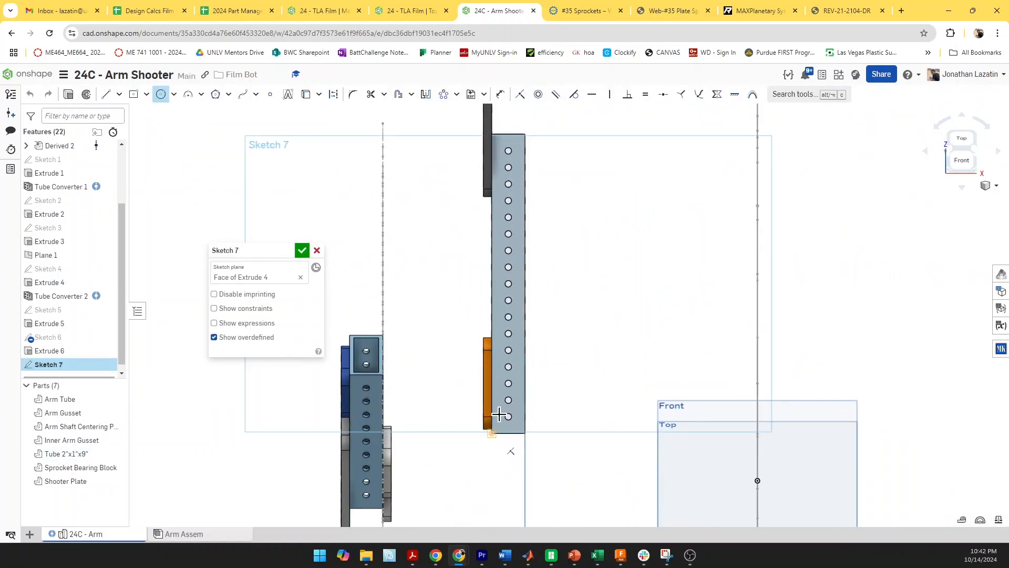
scroll(499, 415, "up", 3)
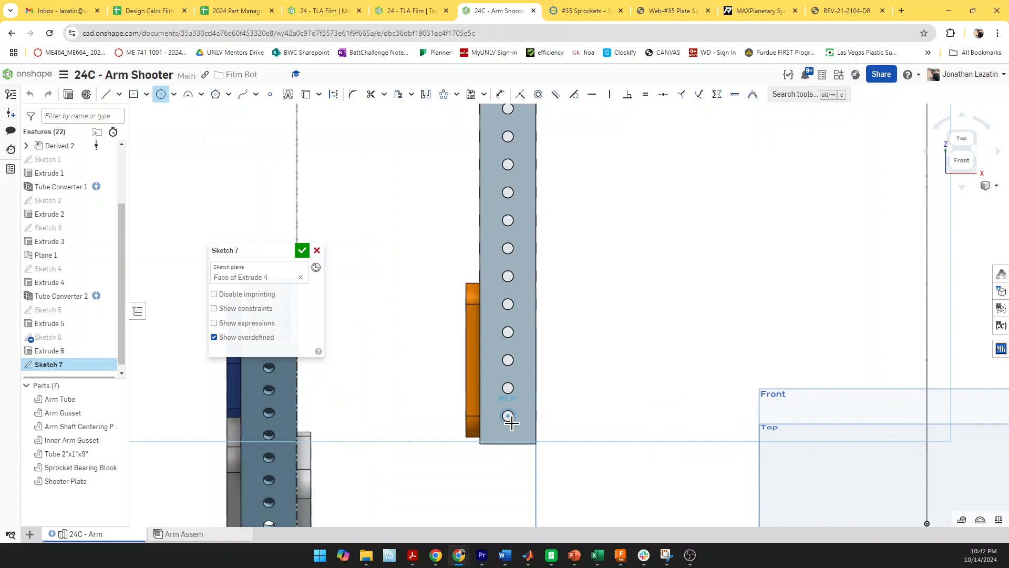
left_click(514, 425)
key("e")
left_click(511, 420)
left_click(514, 425)
scroll(514, 425, "down", 3)
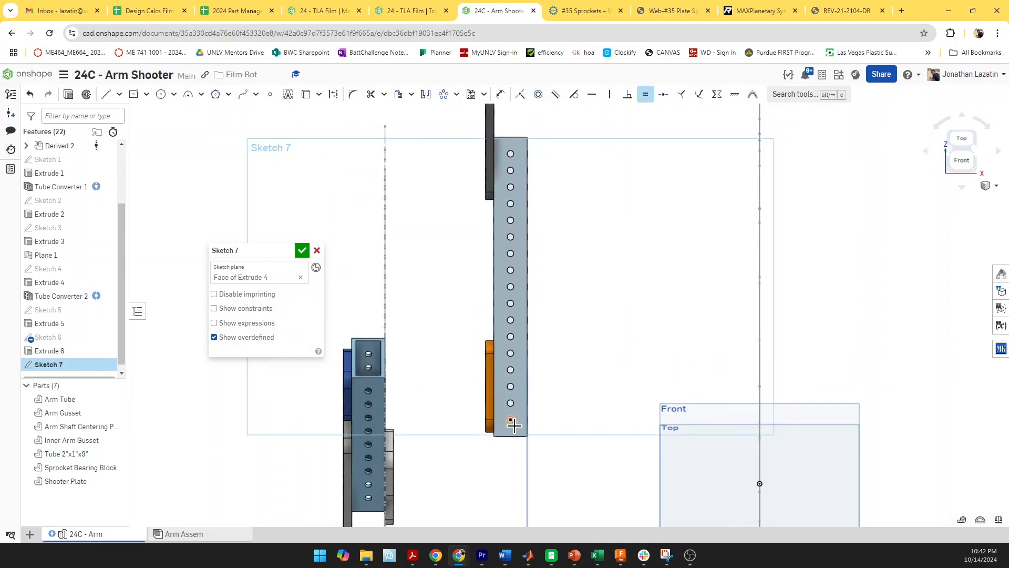
Sketch a circle centred on the topmost hole of the tube face and constrain it equal to the hole
key("c")
scroll(509, 153, "up", 3)
left_click(511, 157)
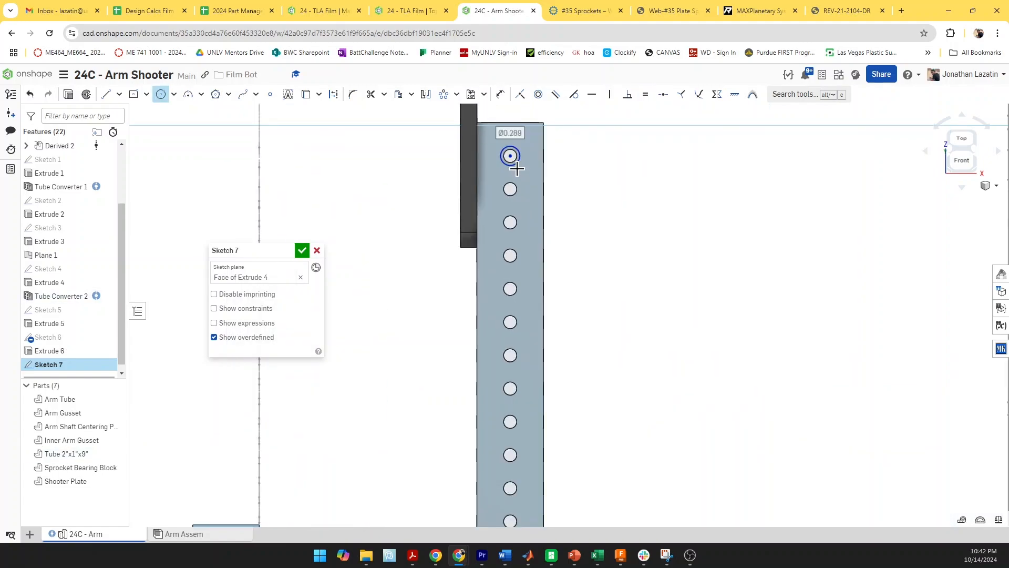
key("e")
scroll(512, 157, "down", 3)
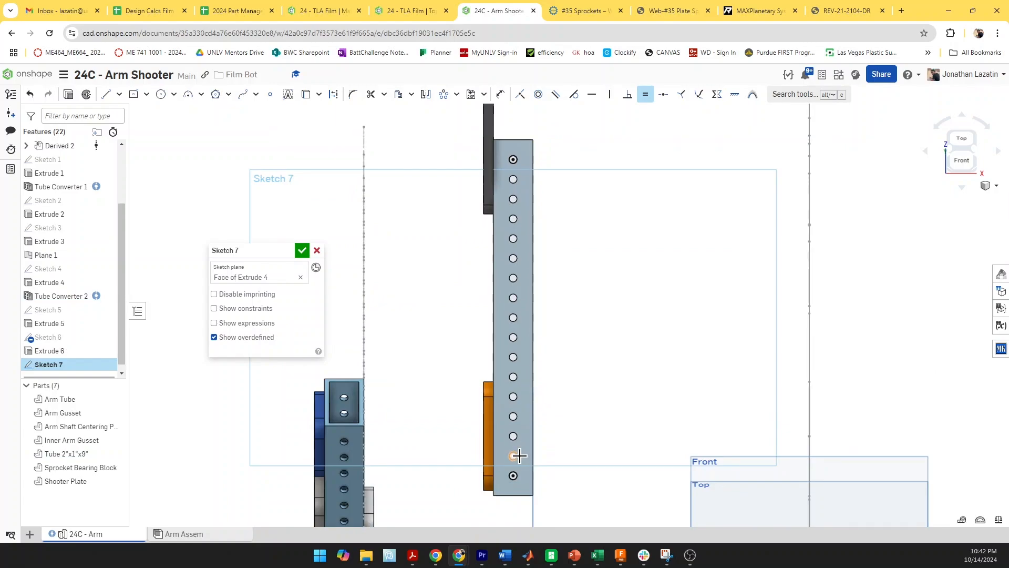
Sketch a circle on the fifth hole from the tube's lower end and constrain it equal to the hole
key("c")
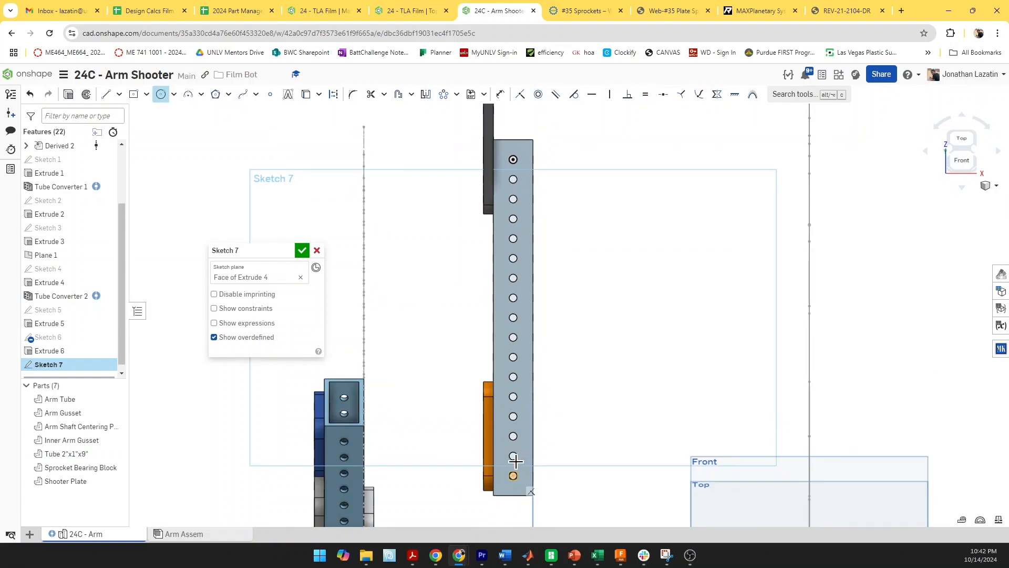
scroll(511, 395, "up", 4)
left_click(513, 396)
left_click(516, 401)
key("e")
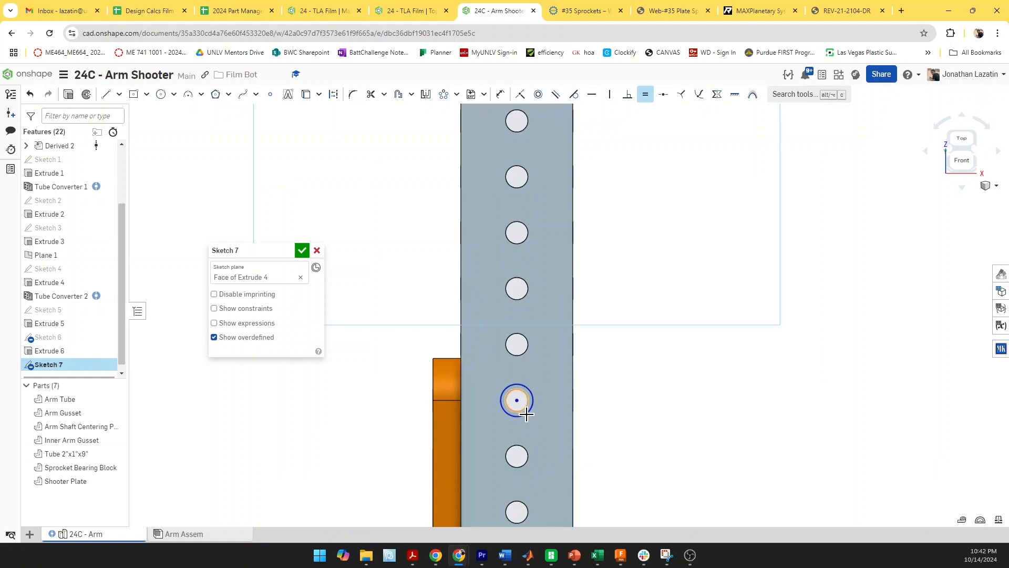
scroll(526, 414, "down", 5)
Sketch a circle on the fifth hole from the tube's upper end and constrain it equal to the hole
key("c")
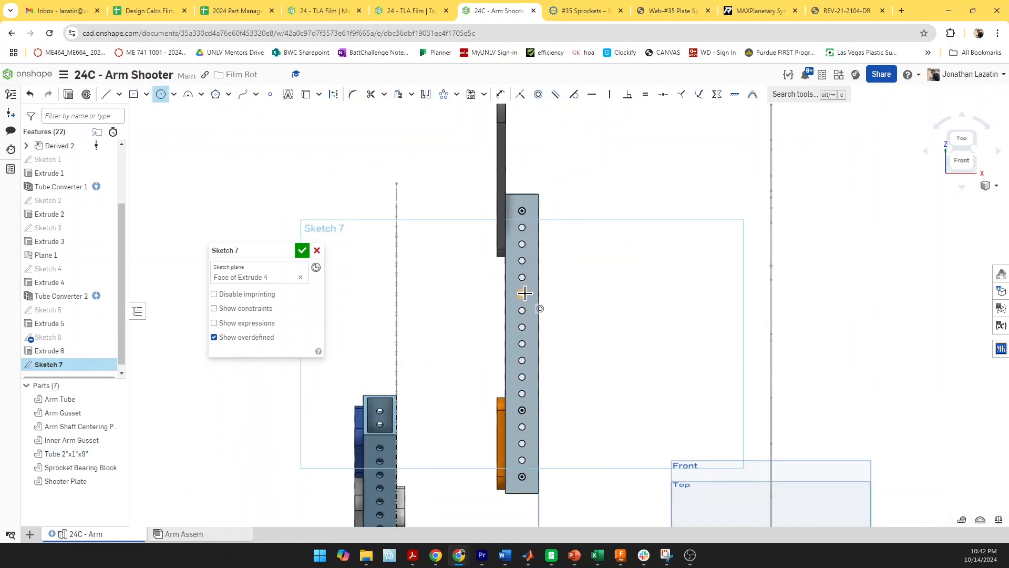
key("Escape")
scroll(524, 284, "up", 5)
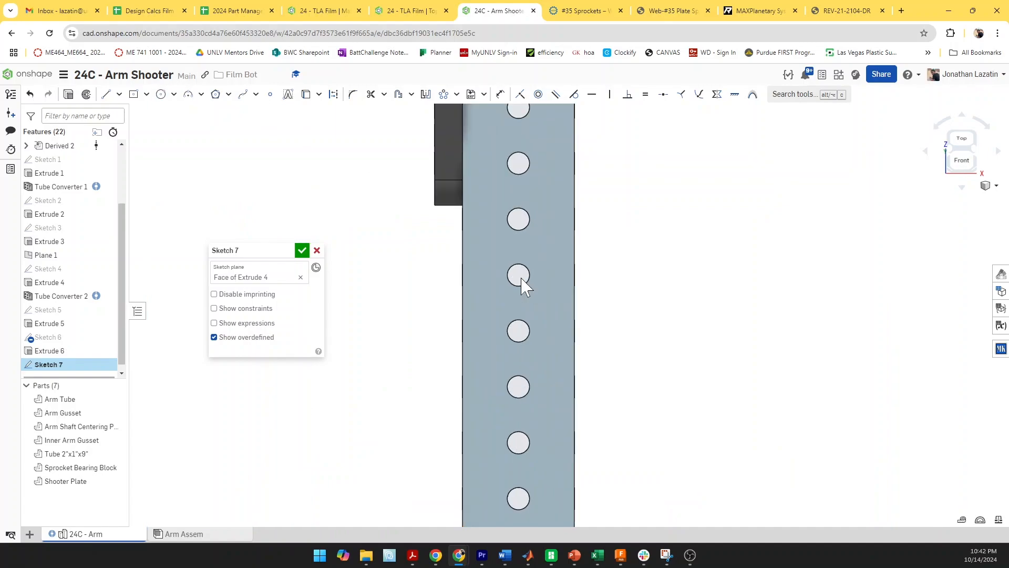
key("c")
left_click(518, 275)
left_click(530, 294)
key("e")
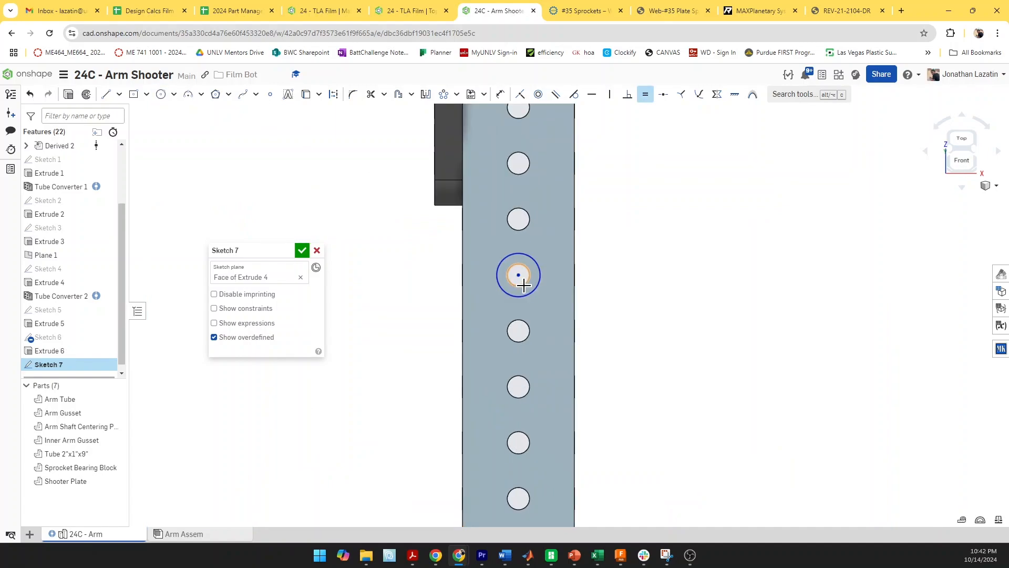
scroll(525, 286, "down", 6)
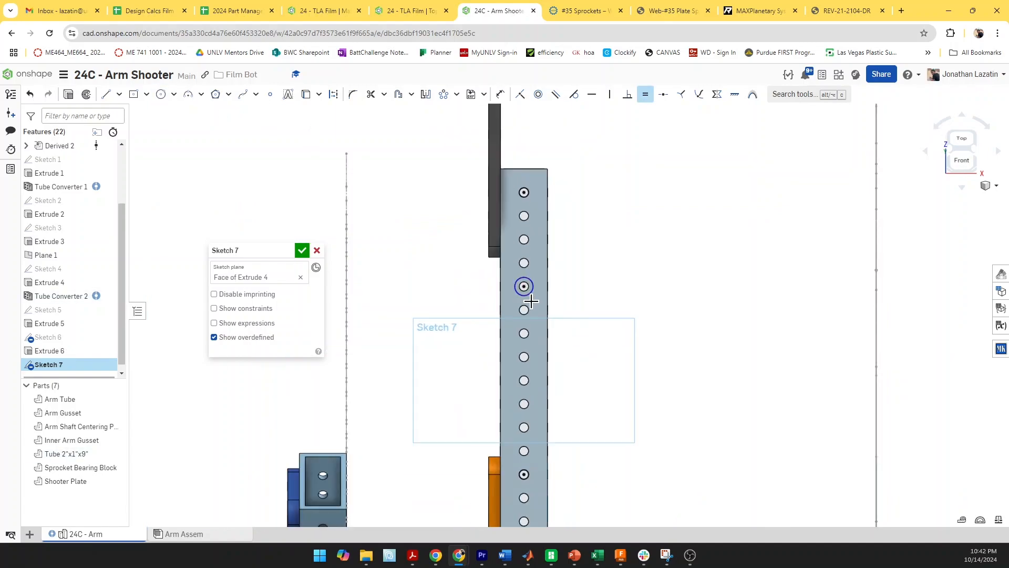
Sketch a circle on the middle hole of the tube face and constrain it equal to the hole
scroll(528, 341, "up", 3)
key("c")
left_click(525, 338)
left_click(531, 343)
key("e")
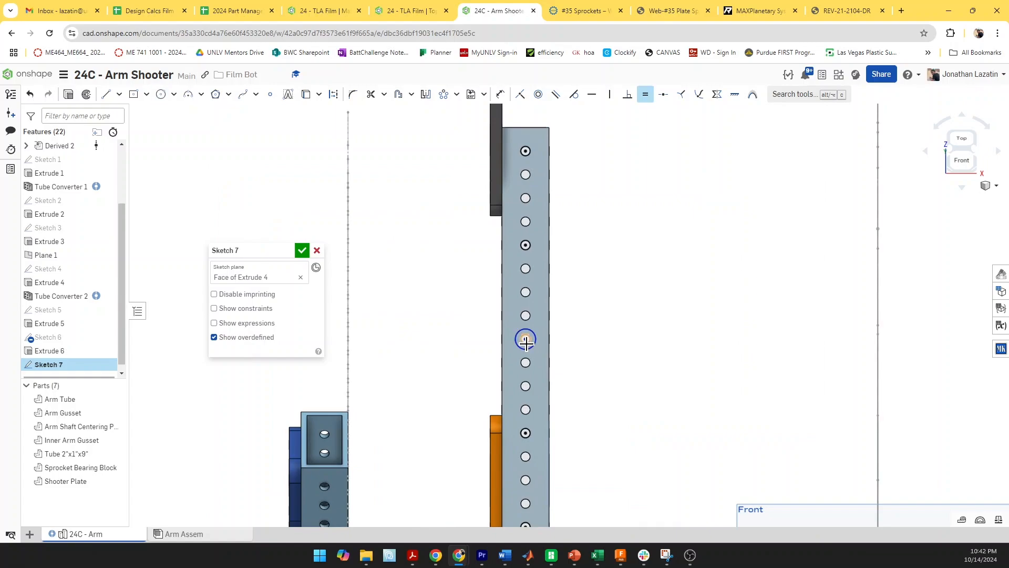
left_click(527, 342)
left_click(529, 345)
scroll(530, 349, "down", 3)
Sketch one larger circle around the topmost hole and another around the lowest hole of the tube face
key("c")
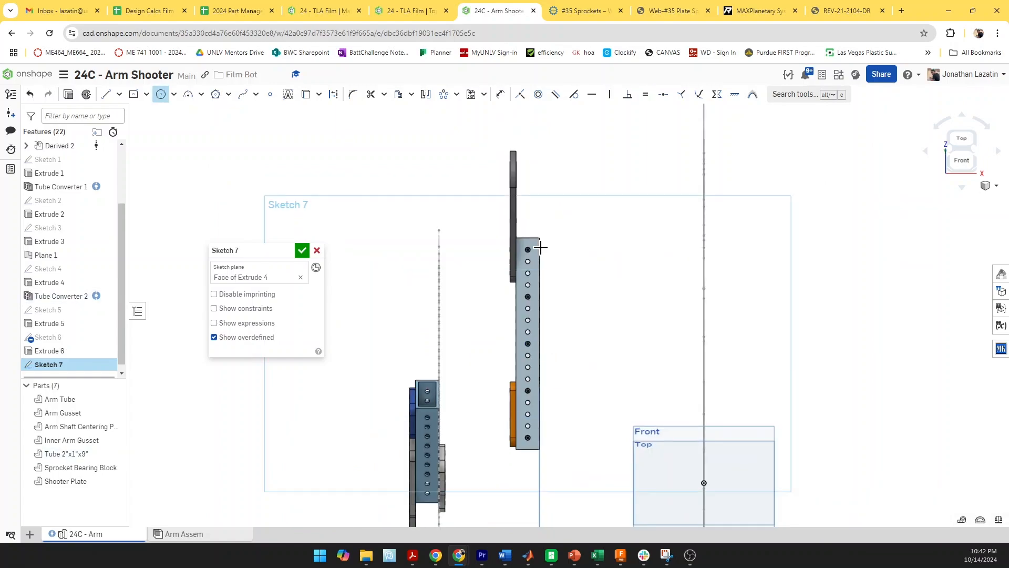
scroll(518, 252, "up", 2)
left_click(526, 262)
scroll(526, 262, "down", 3)
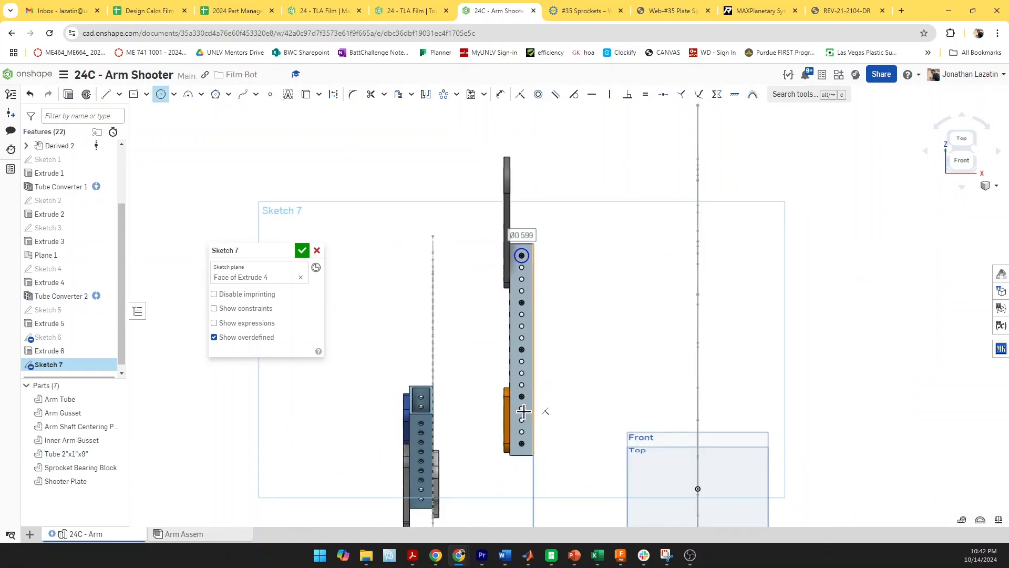
scroll(523, 408, "up", 3)
left_click(517, 483)
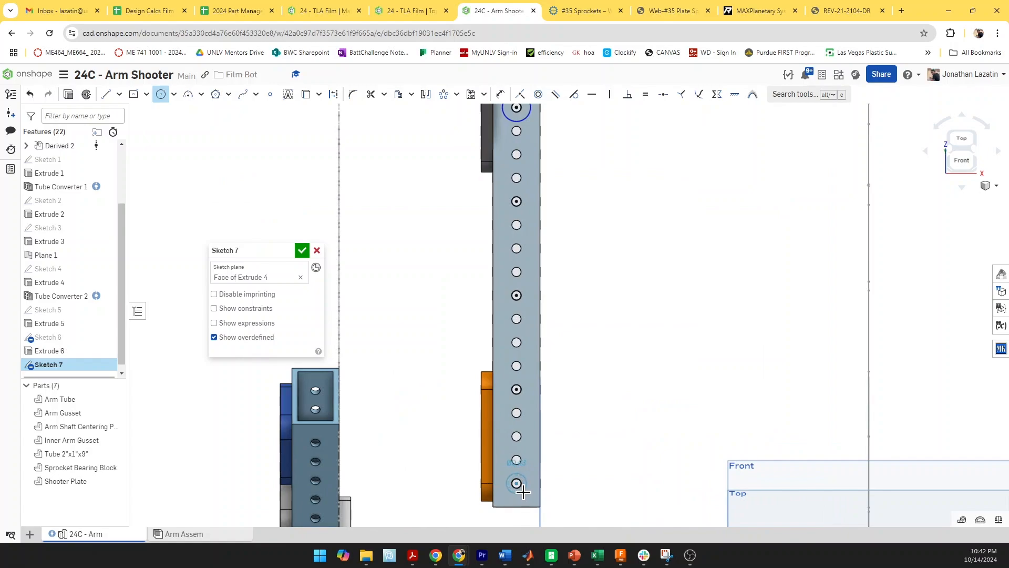
left_click(522, 492)
Set the lower large circle's diameter to 0.75 in and constrain the upper large circle equal to it
scroll(541, 496, "down", 2)
key("u")
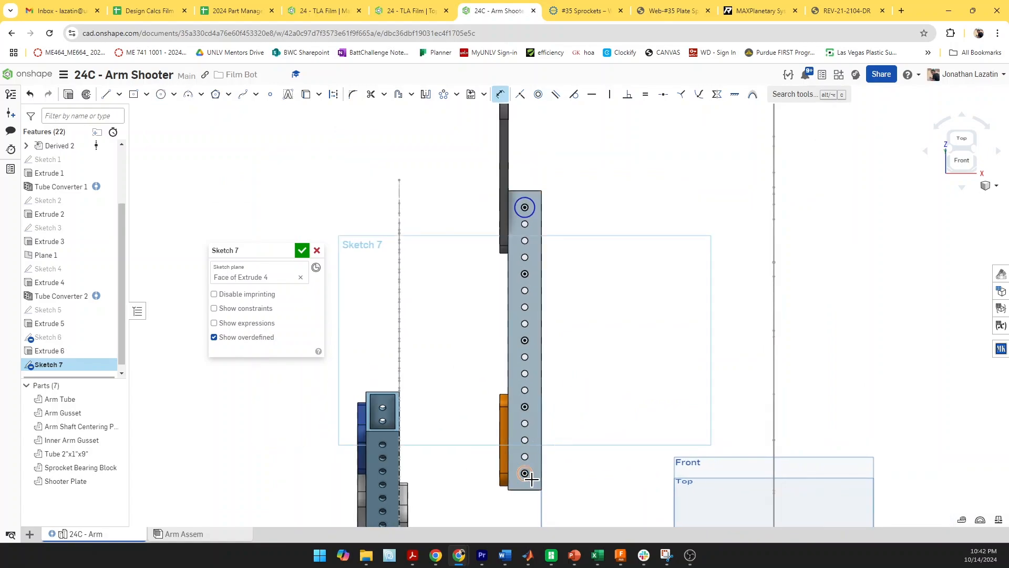
left_click(576, 491)
type(".75")
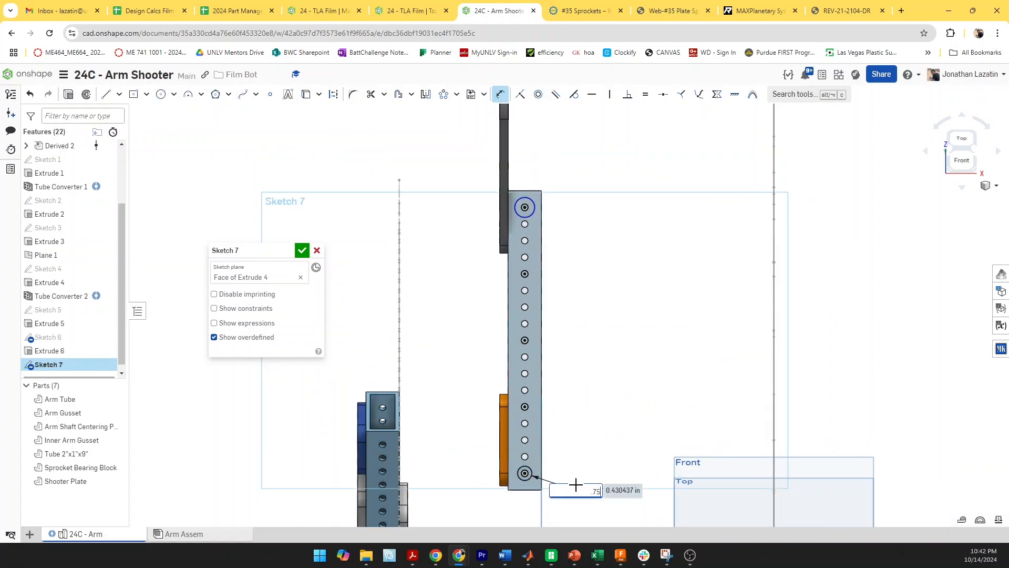
key("Return")
key("e")
left_click(525, 474)
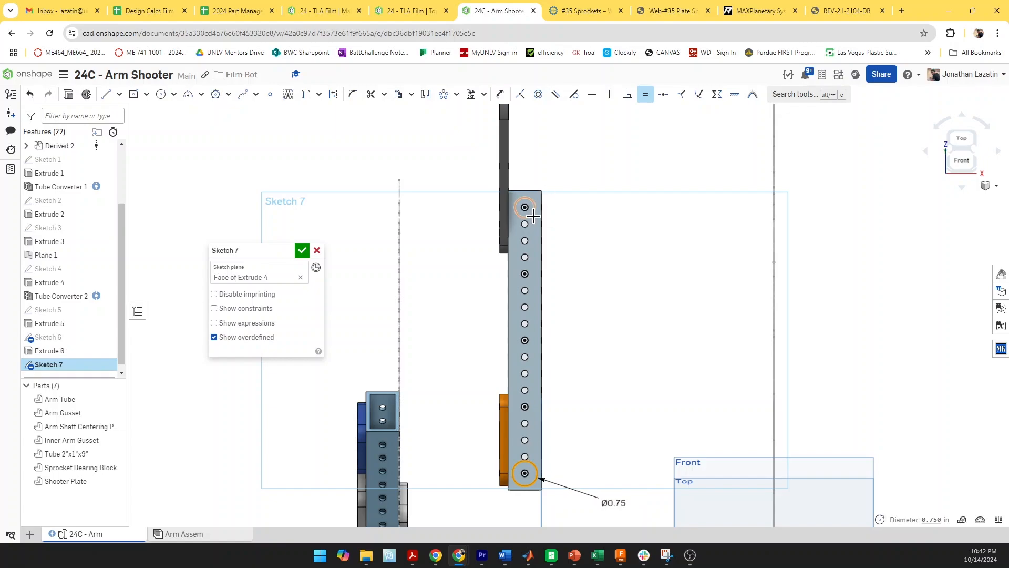
Draw a line about 7.6 in long joining the large circles' outer sides, plus horizontal lines about 7.4 and 7.1 in long towards the centreline
key("l")
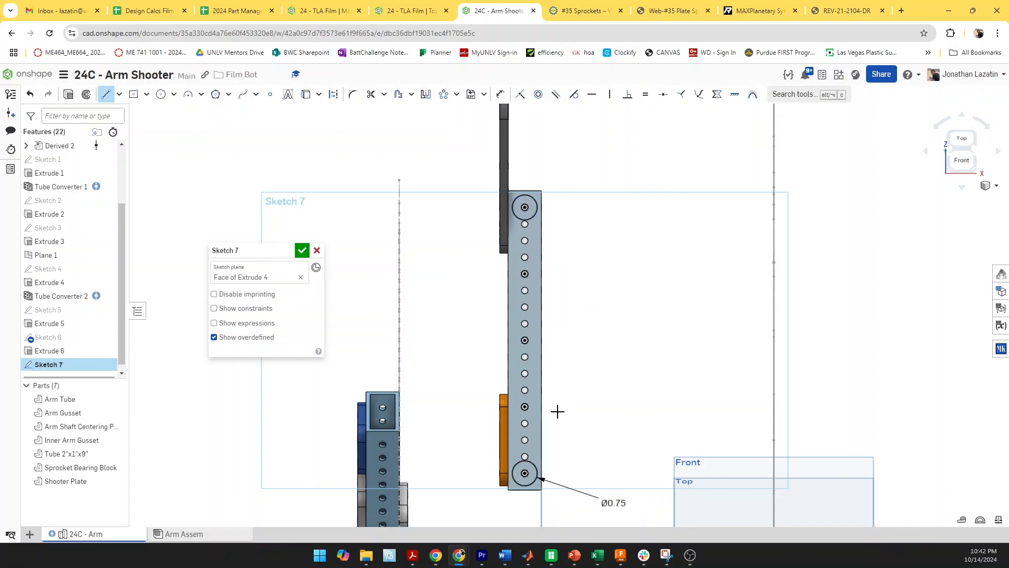
left_click(512, 468)
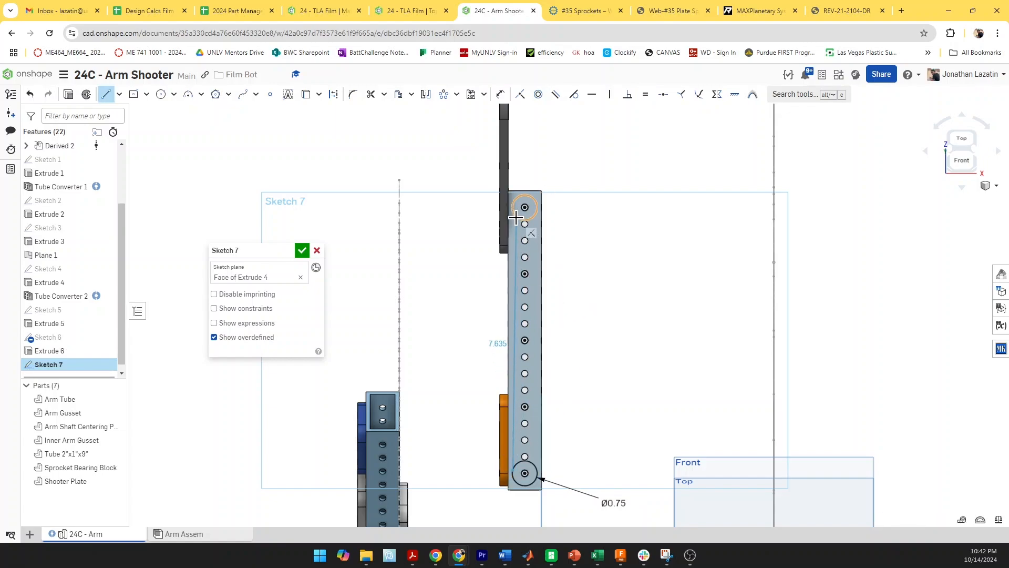
left_click(515, 217)
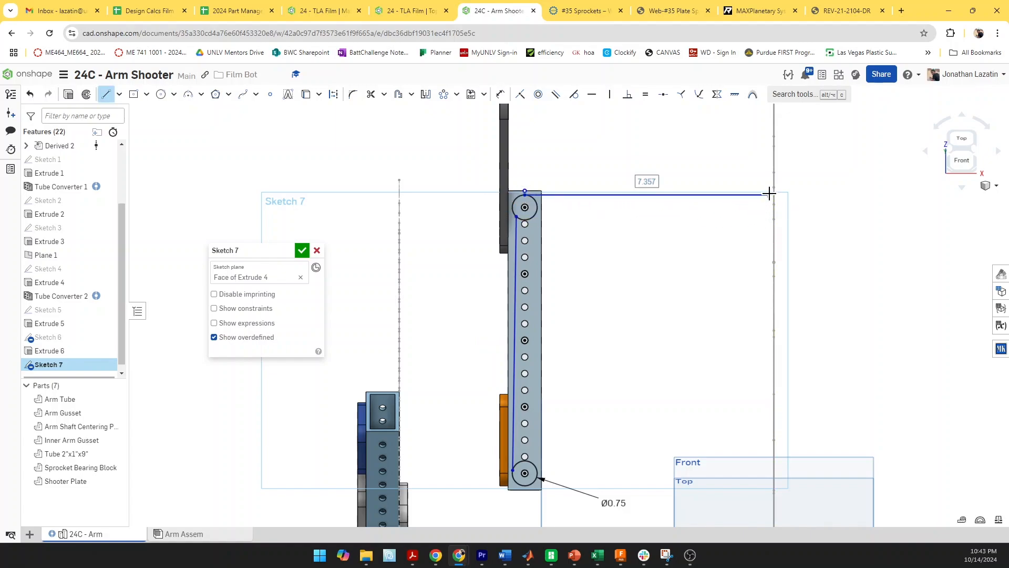
left_click(524, 484)
left_click(761, 485)
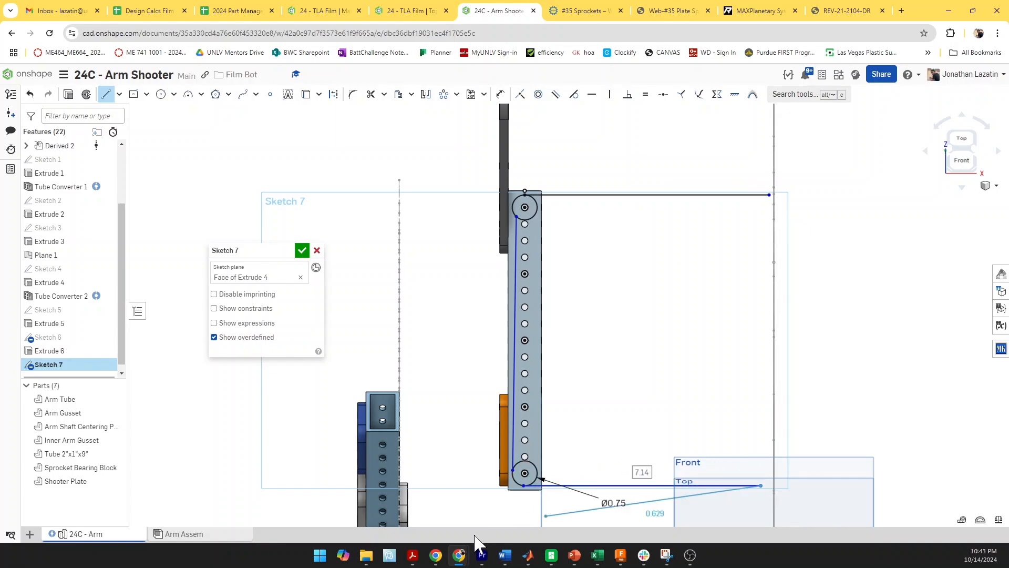
Constrain the outer side line and both horizontal lines tangent to the two 0.75 in circles
key("t")
left_click(532, 481)
left_click(535, 484)
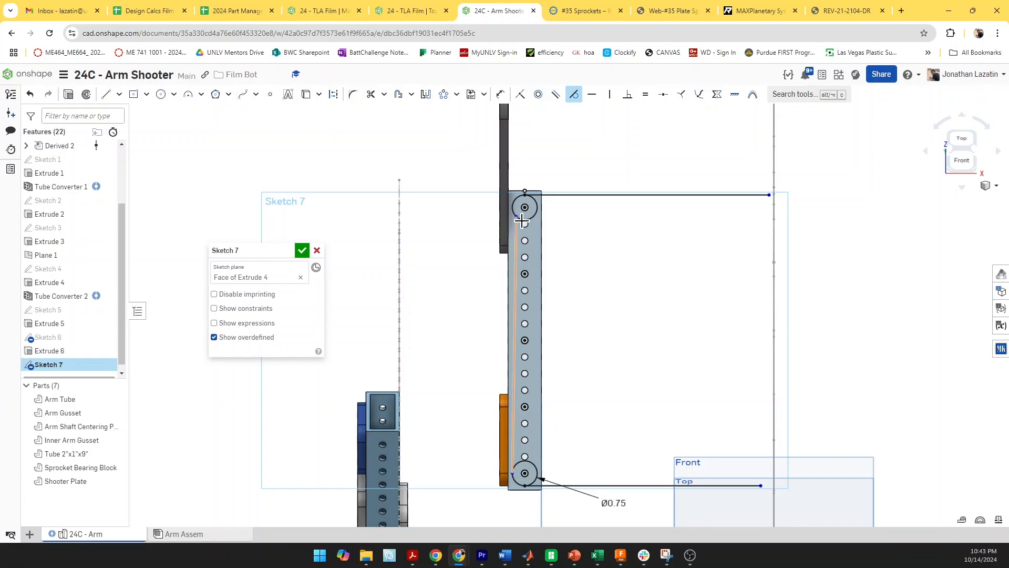
left_click(536, 207)
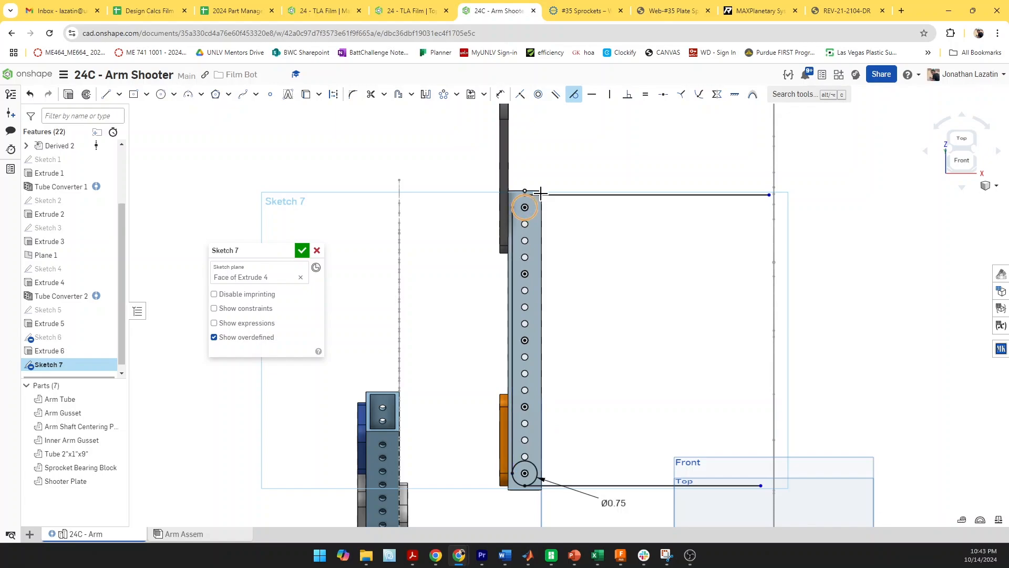
left_click(598, 194)
Make the free ends of the upper and lower horizontal lines coincident with the vertical centreline
key("i")
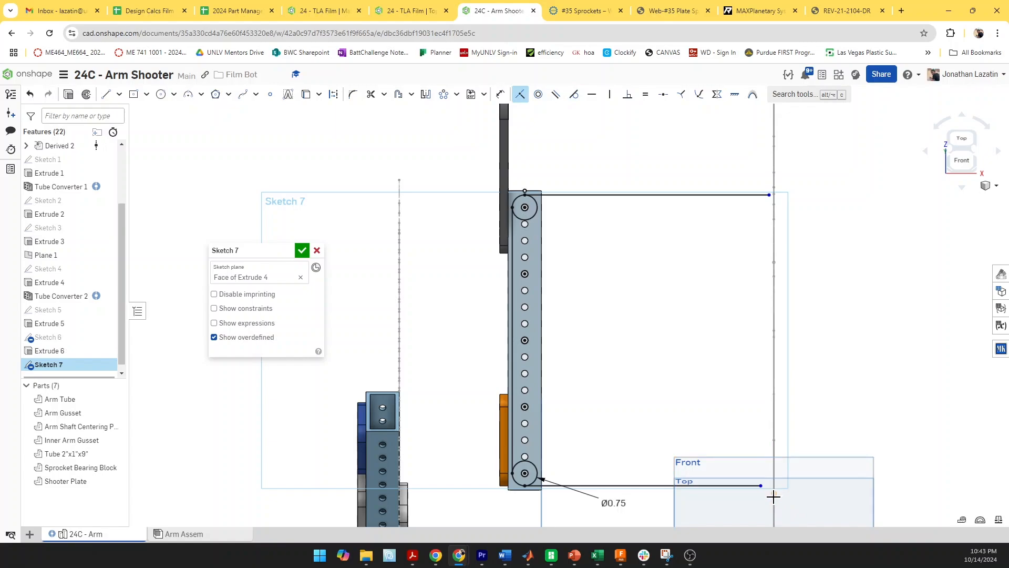
left_click(775, 510)
left_click(770, 195)
left_click(774, 160)
scroll(802, 333, "down", 5)
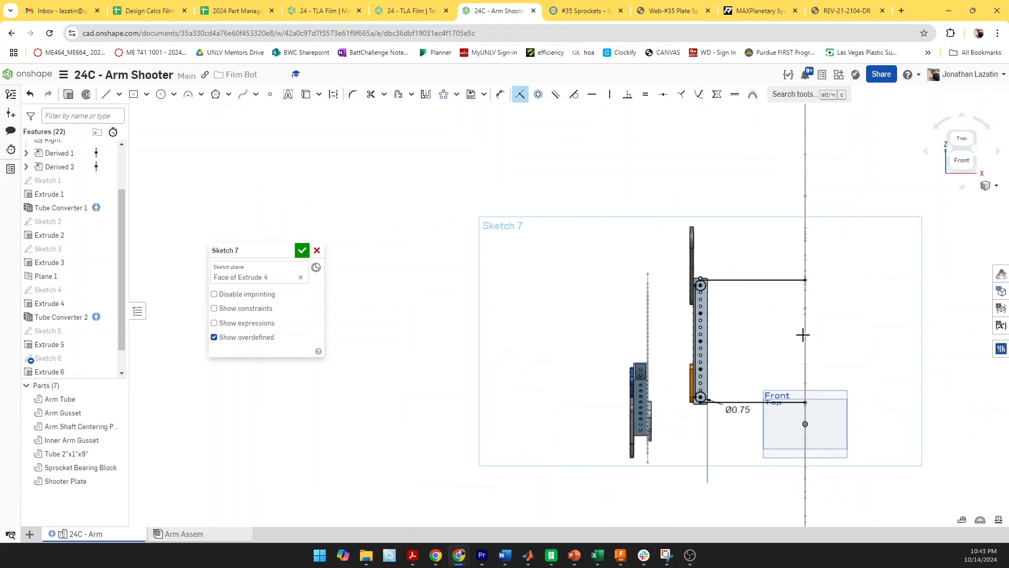
Mirror the plate outline, including both 0.75 in corner circles and the tangent lines, about the vertical centreline
left_click(426, 95)
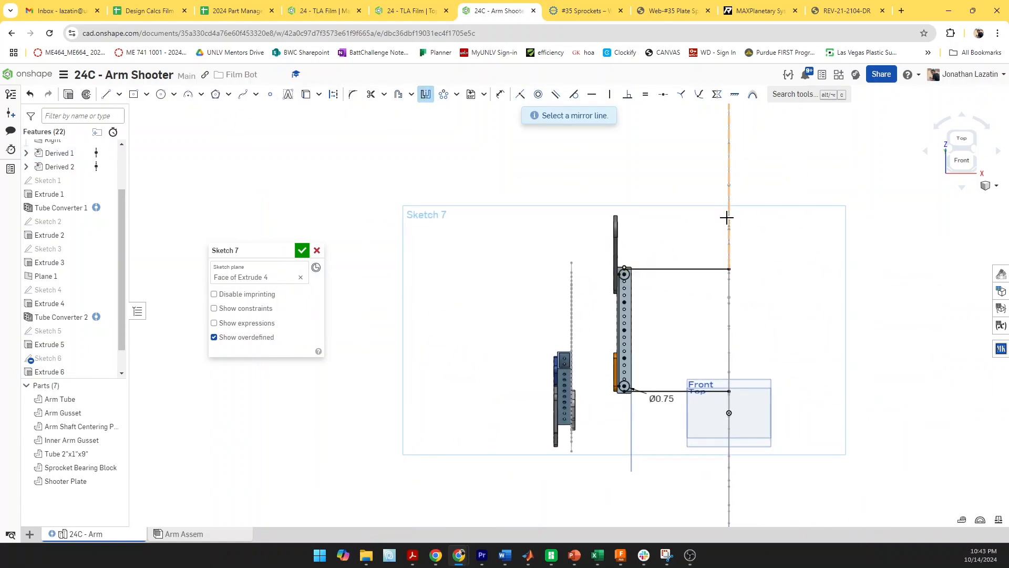
left_click(730, 290)
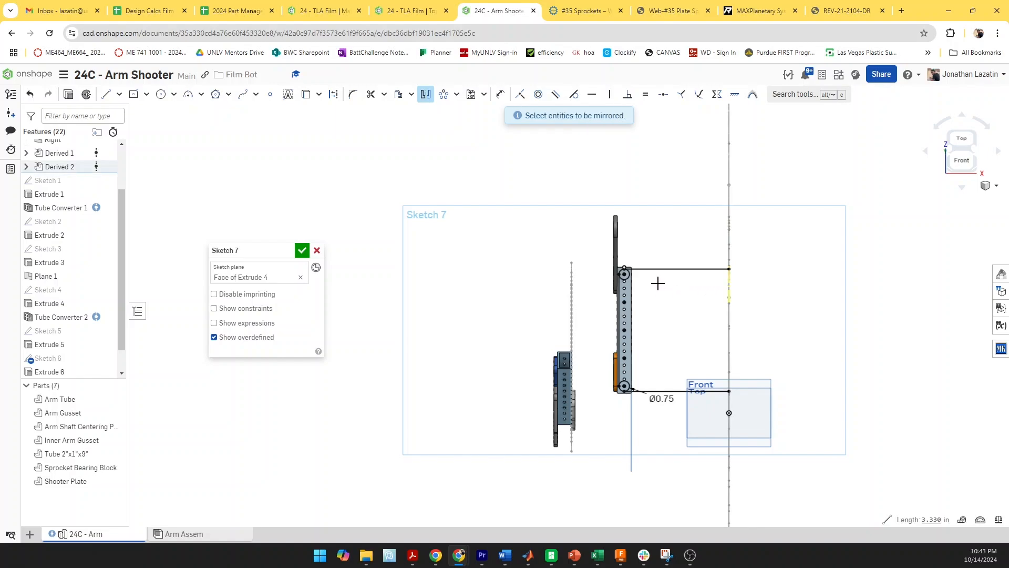
scroll(657, 283, "up", 3)
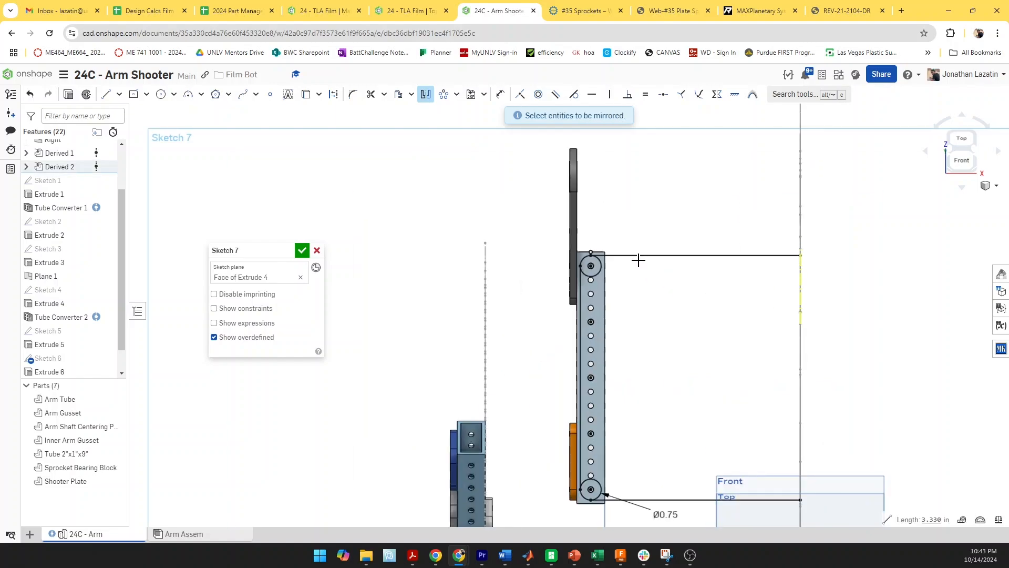
left_click(588, 278)
left_click(620, 499)
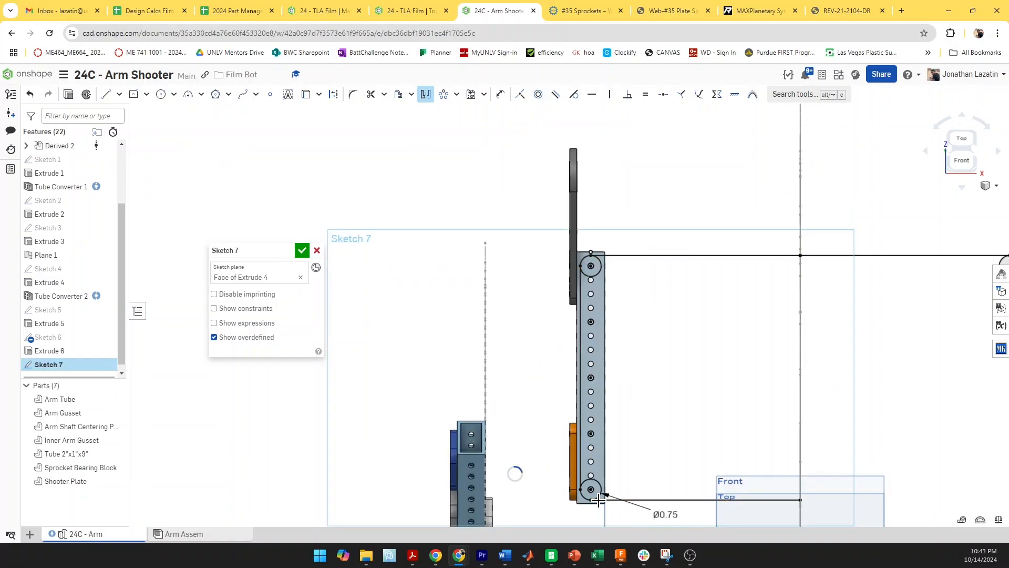
Mirror the three intermediate hole circles of the tube face about the vertical centreline
left_click(593, 431)
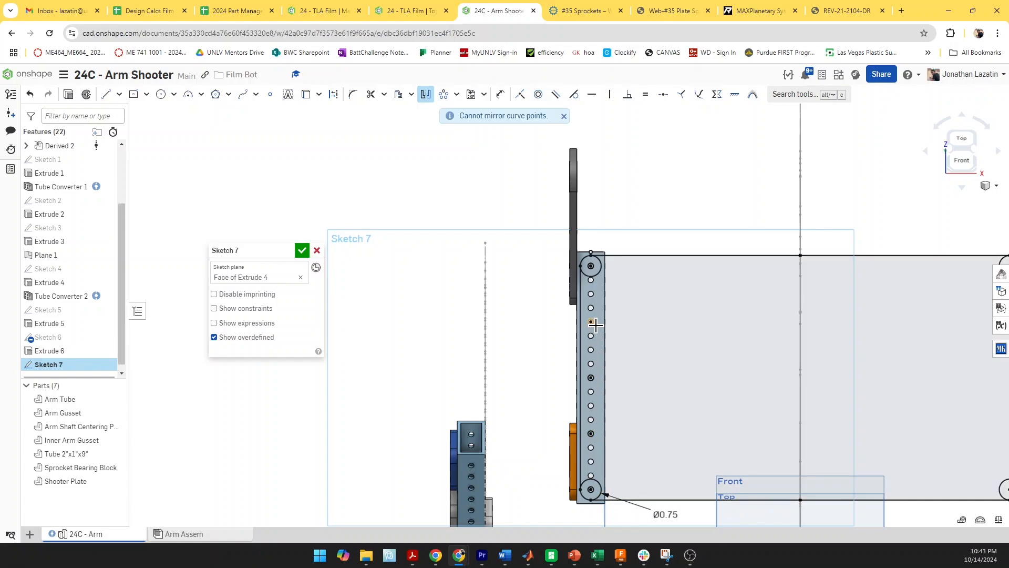
scroll(660, 397, "down", 4)
scroll(631, 398, "up", 3)
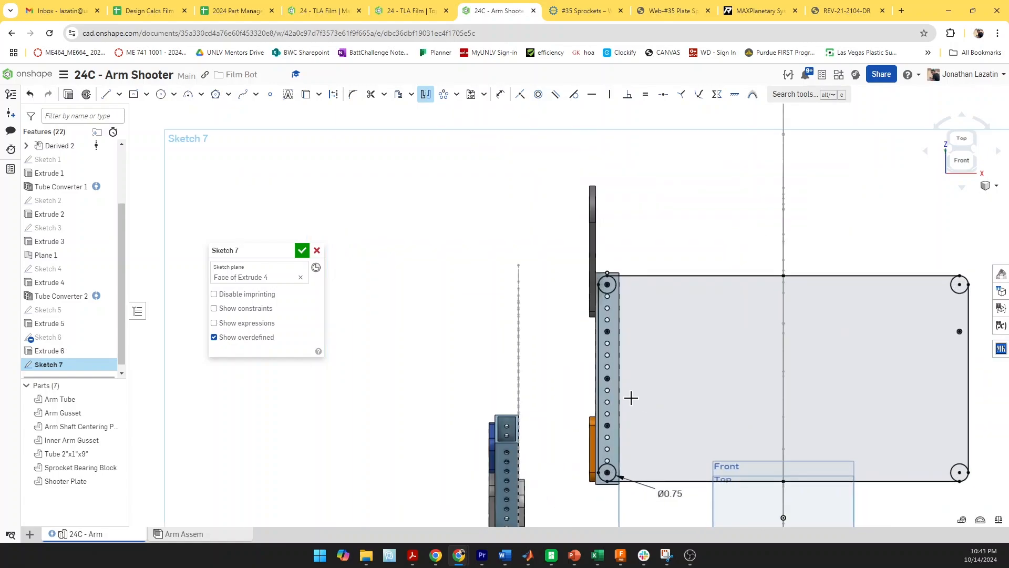
left_click(607, 381)
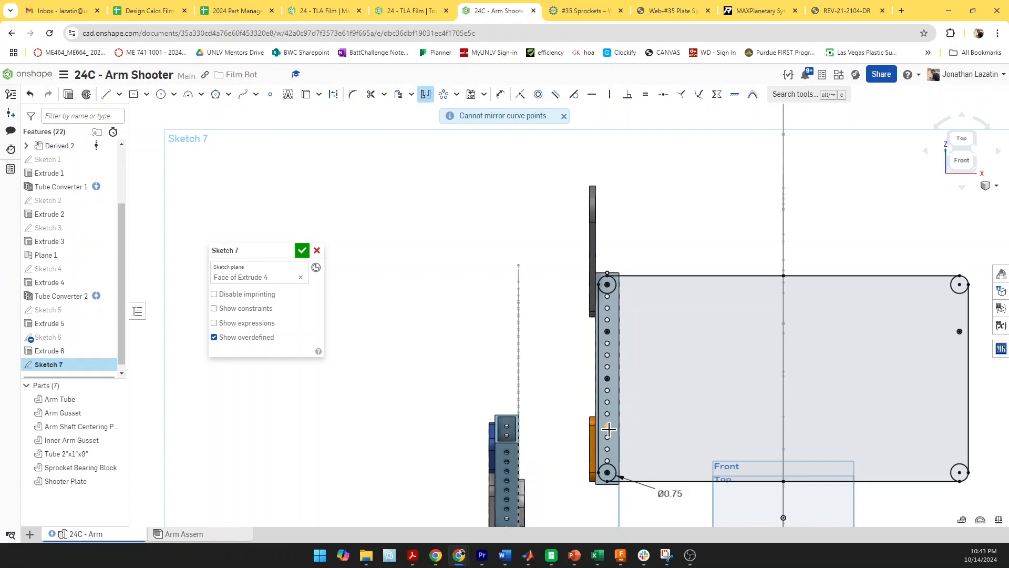
scroll(608, 429, "up", 3)
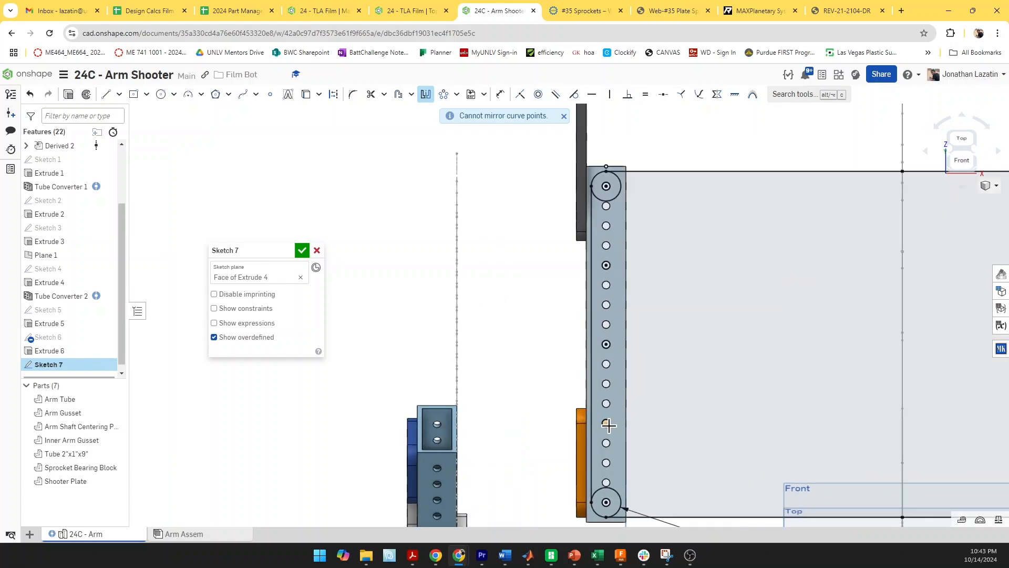
scroll(608, 425, "up", 4)
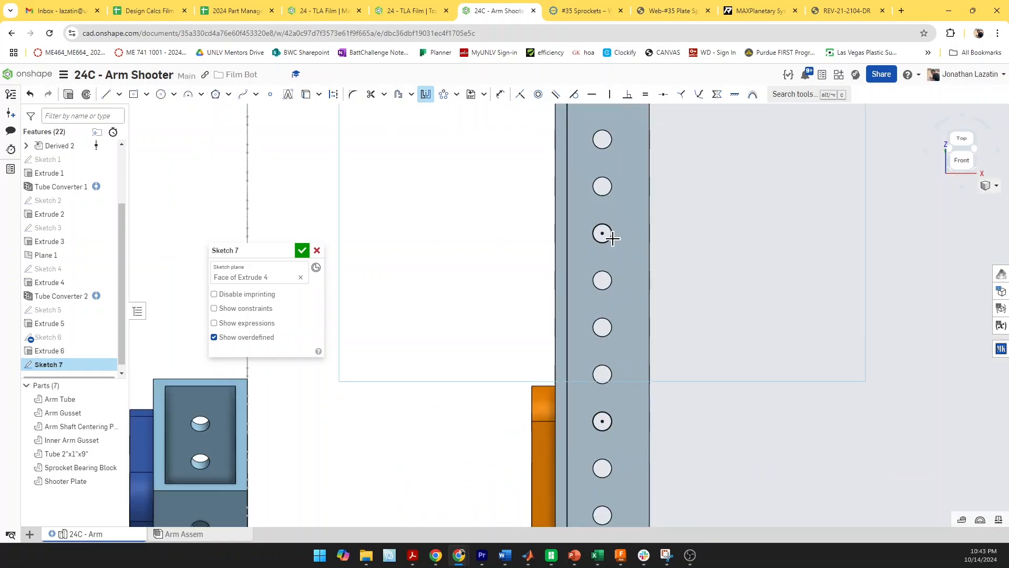
scroll(663, 336, "down", 6)
middle_click_drag(775, 396, 635, 392)
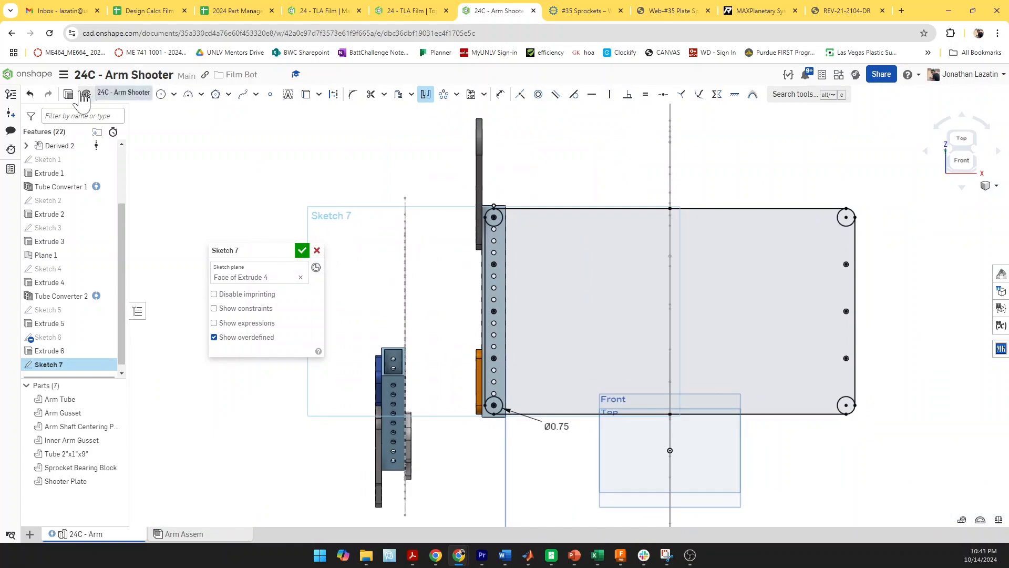
Extrude the mirrored plate profile 0.25 in as a new part
left_click(68, 94)
right_click_drag(426, 246, 448, 224)
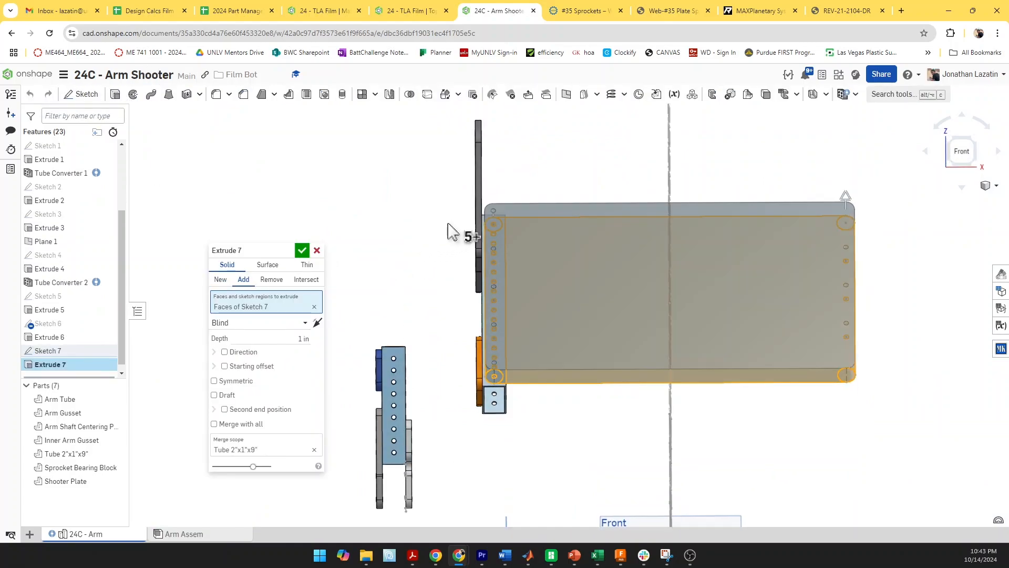
left_click(305, 338)
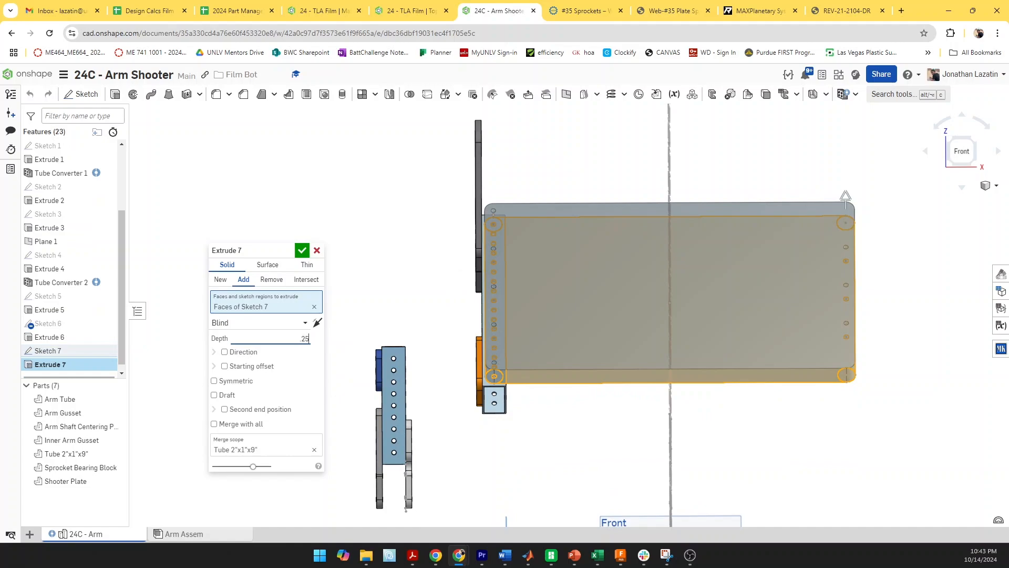
left_click(220, 279)
right_click_drag(552, 387, 563, 363)
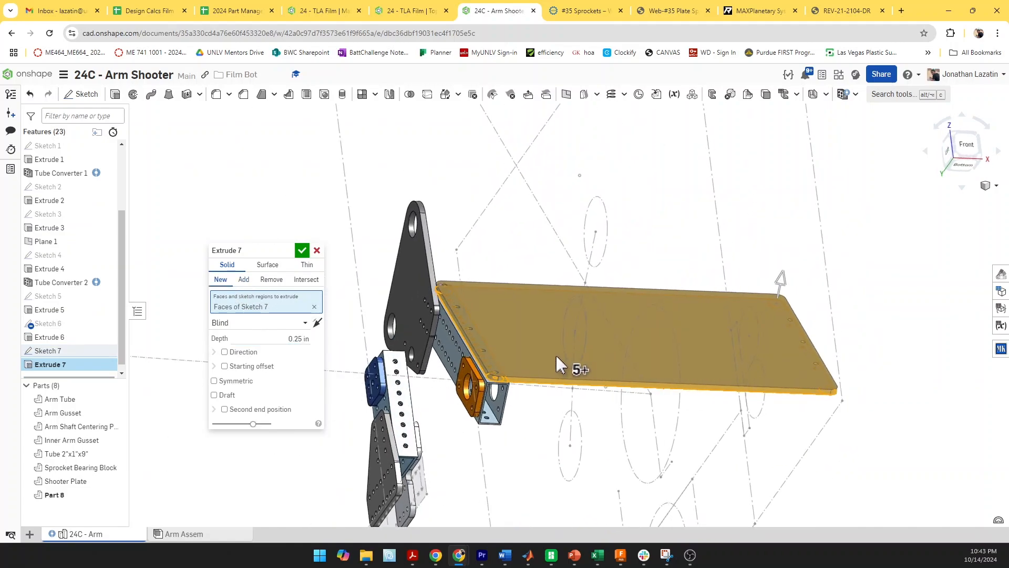
left_click(303, 250)
right_click_drag(563, 401, 572, 412)
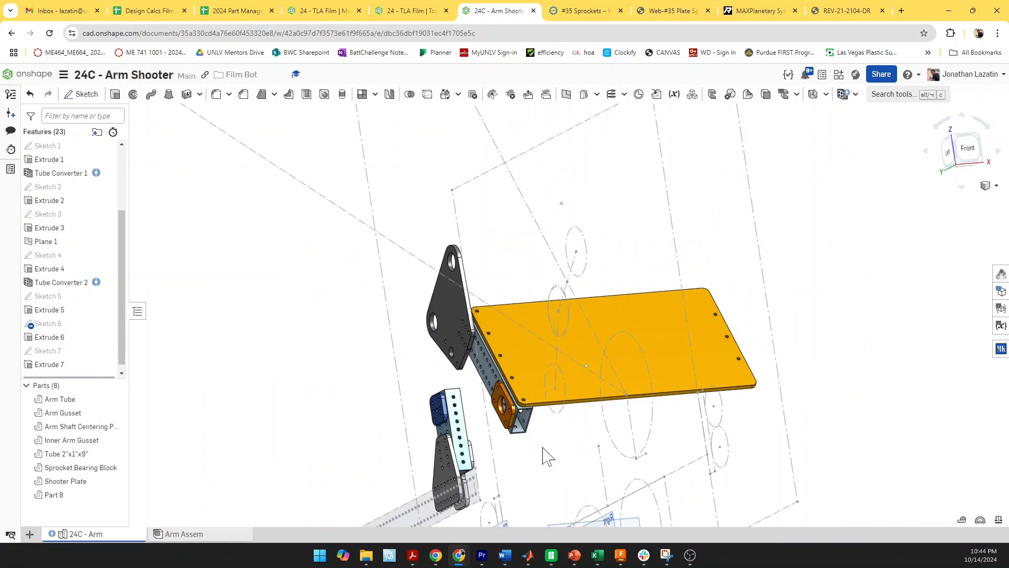
right_click_drag(542, 447, 511, 437)
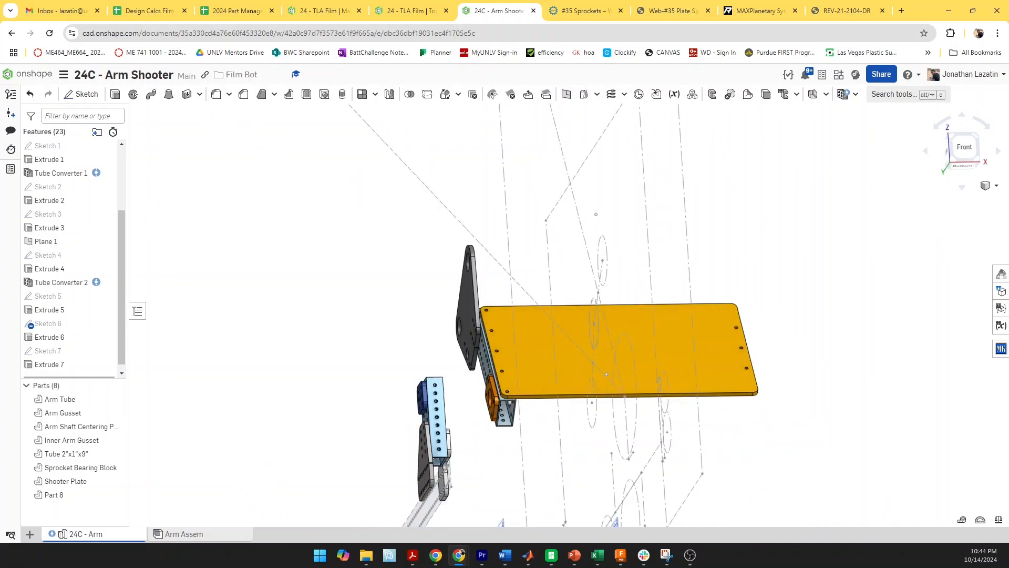
Check the Arm Assem assembly and return to the 24C - Arm part studio
left_click(205, 538)
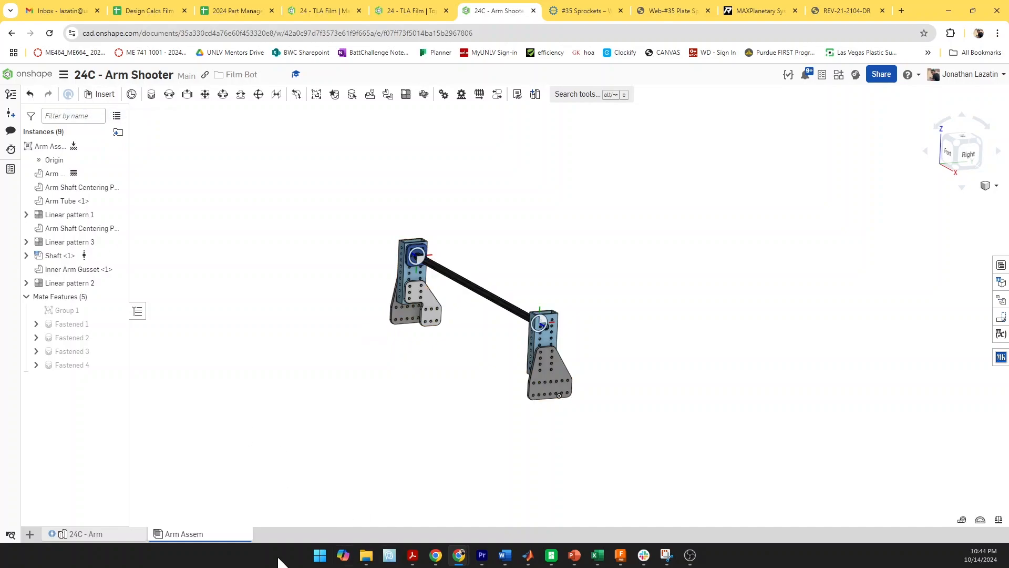
left_click(97, 537)
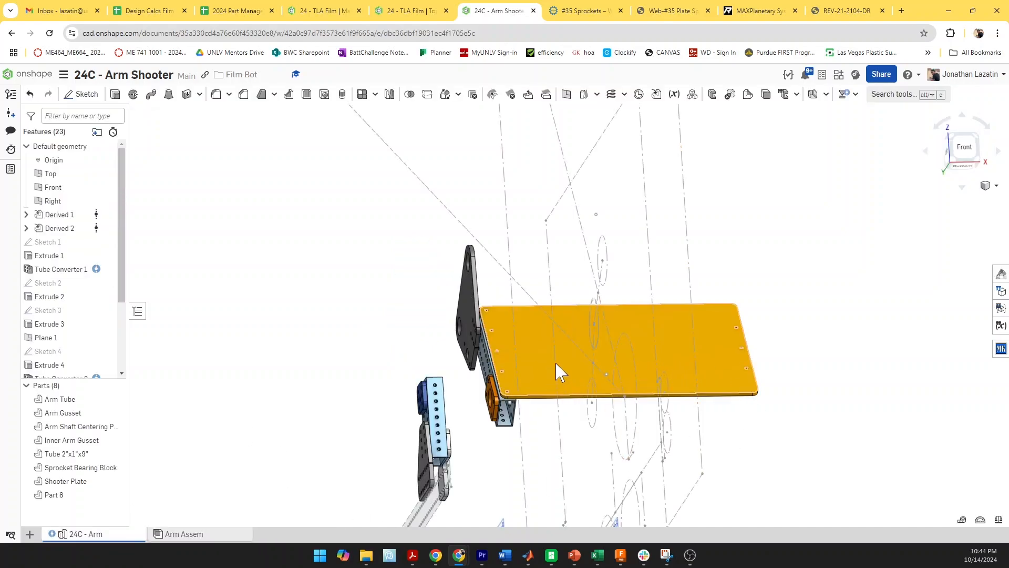
Reopen Sketch 7 and replace its sketch plane with the opposite narrow face of the arm tube
scroll(79, 334, "down", 3)
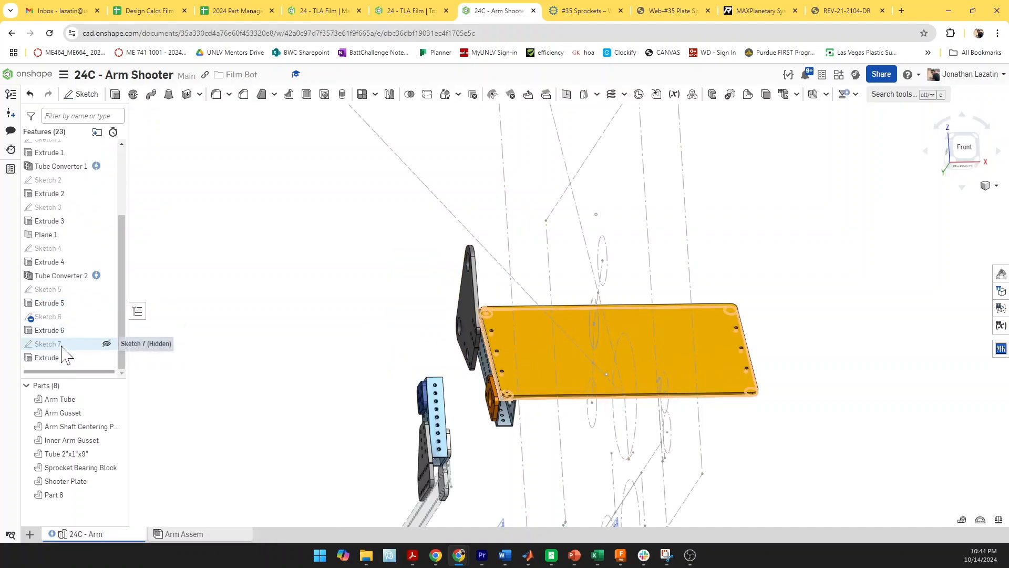
double_click(62, 345)
left_click(301, 277)
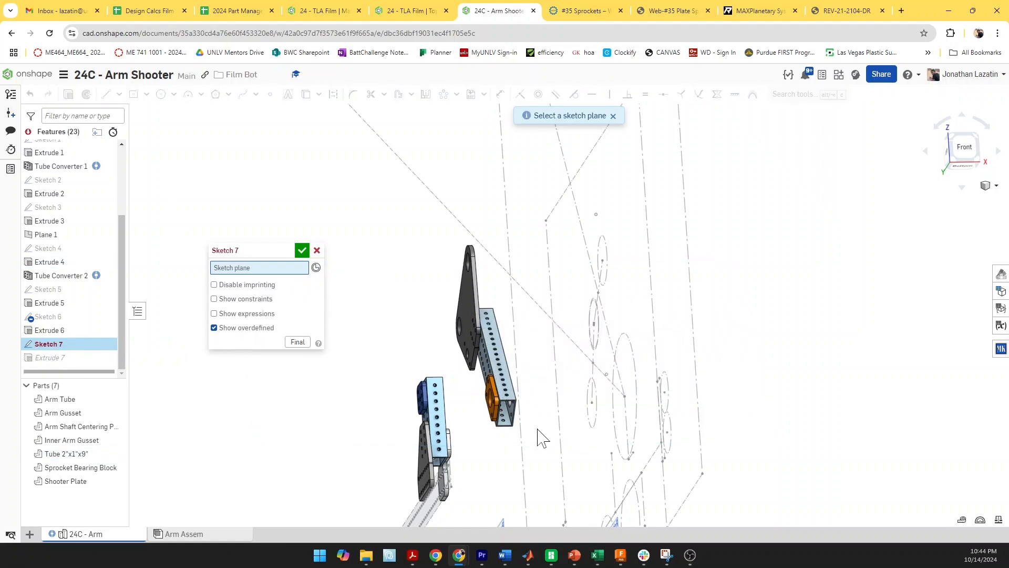
scroll(511, 415, "up", 5)
left_click(500, 393)
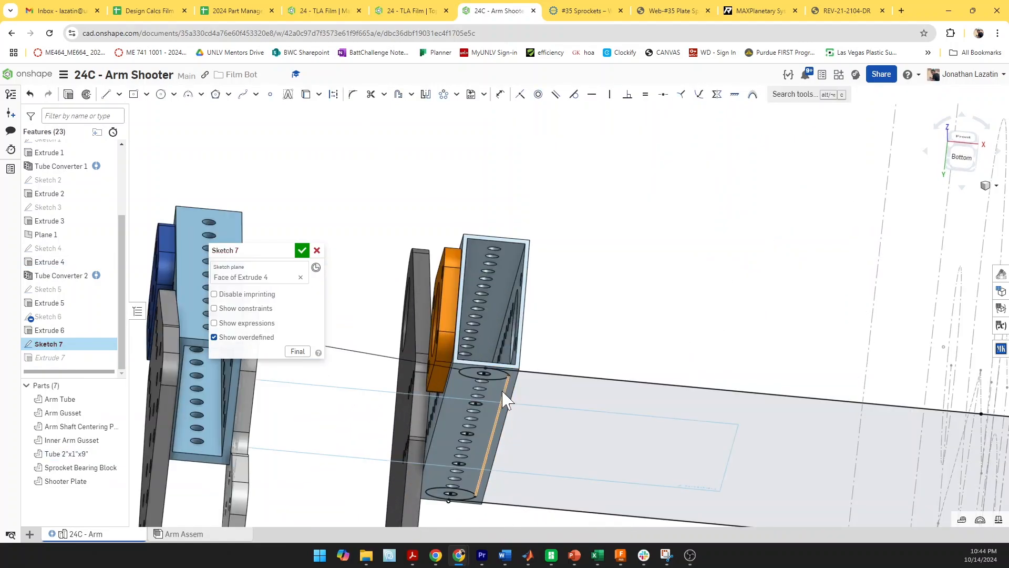
scroll(446, 360, "down", 3)
scroll(515, 439, "up", 3)
scroll(517, 440, "down", 3)
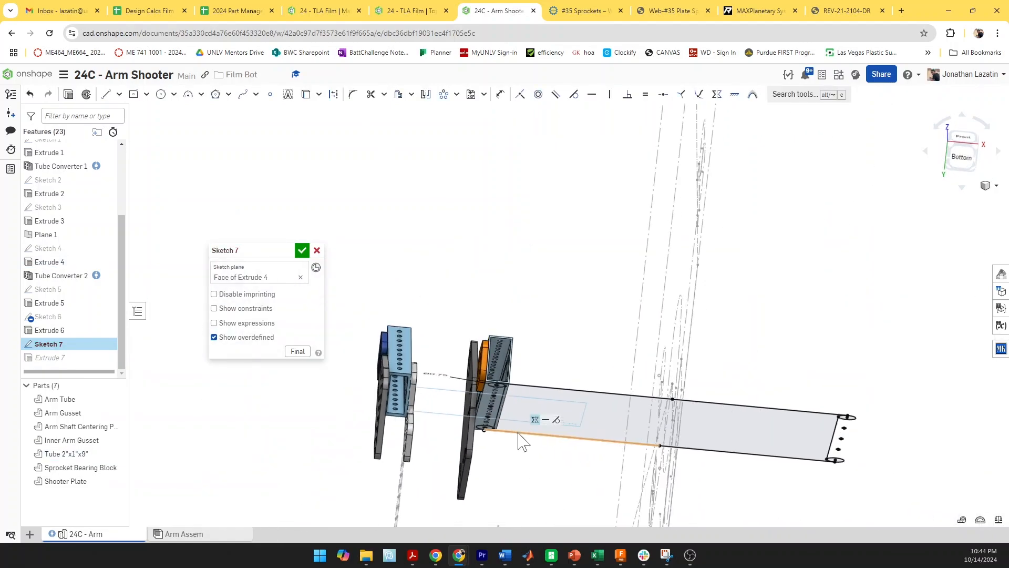
Delete the two inner vertical tangent lines between the corner circles of the plate profile in Sketch 7
right_click_drag(519, 441, 525, 423)
key("n")
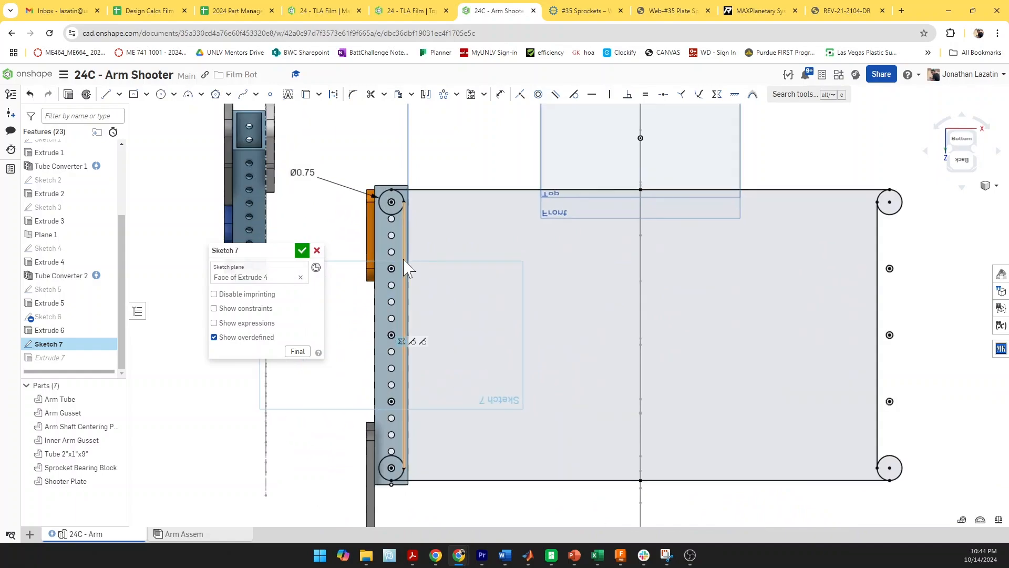
left_click(405, 231)
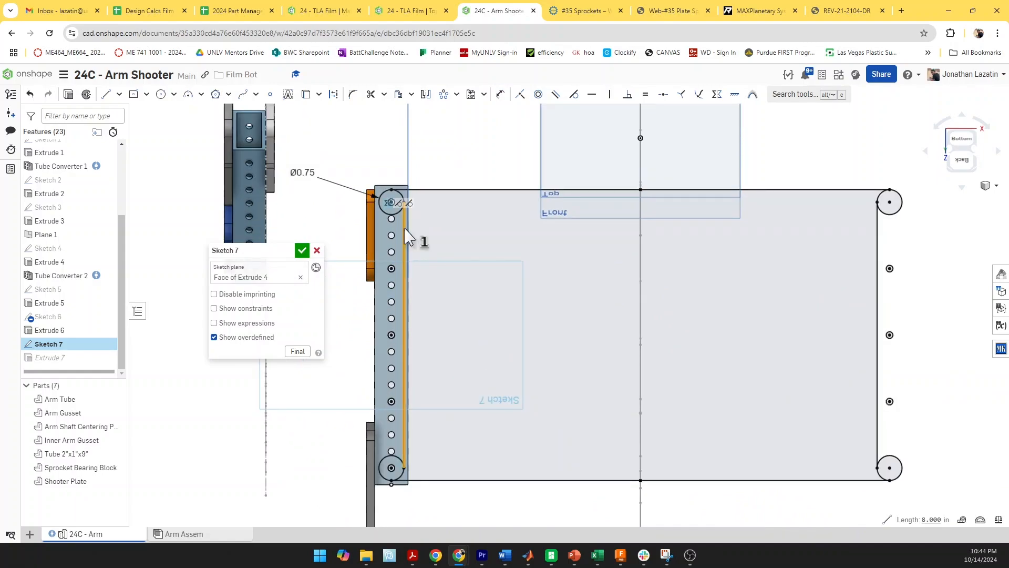
mouse_move(408, 239)
left_mouse_down()
mouse_move(732, 286)
mouse_move(882, 267)
left_mouse_up()
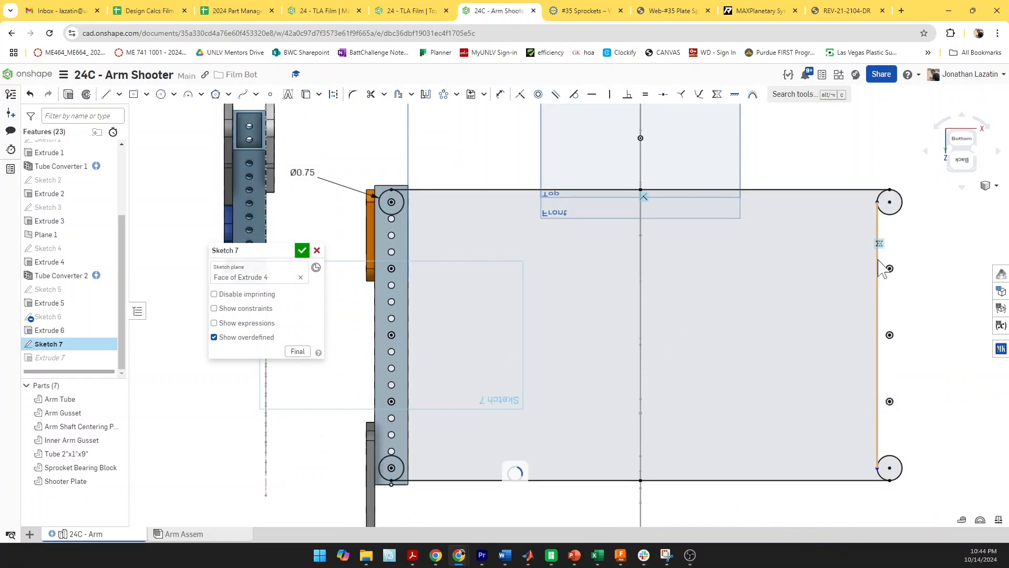
key("Delete")
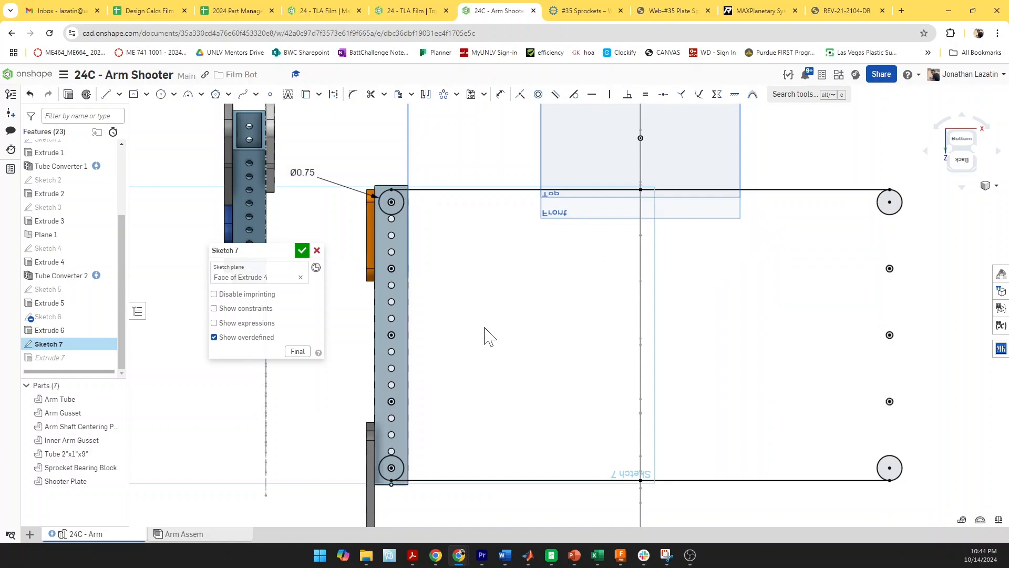
Draw a vertical line joining the outer sides of the two tube-side corner circles and make it tangent to them
left_click(379, 467)
left_click(379, 201)
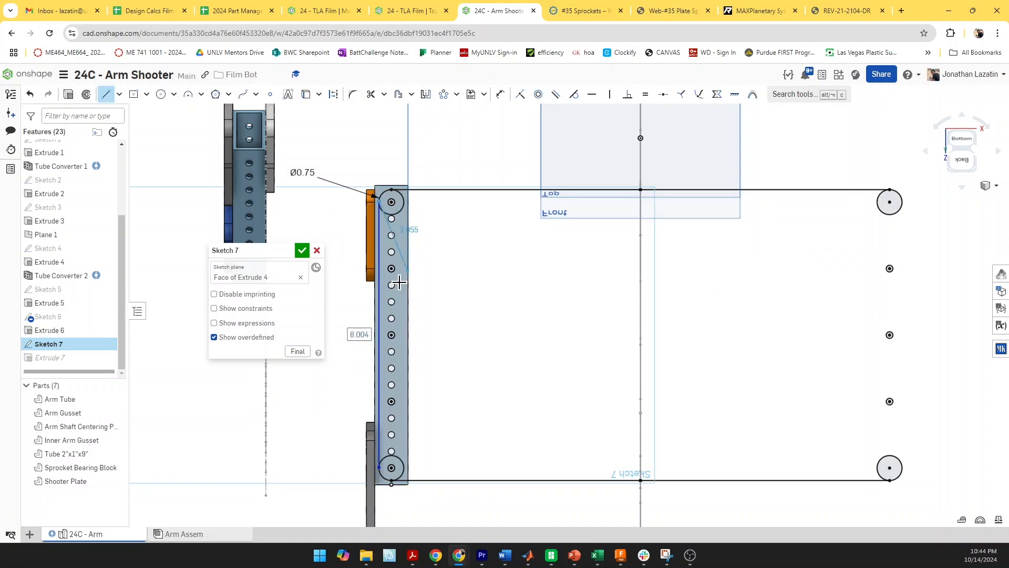
key("t")
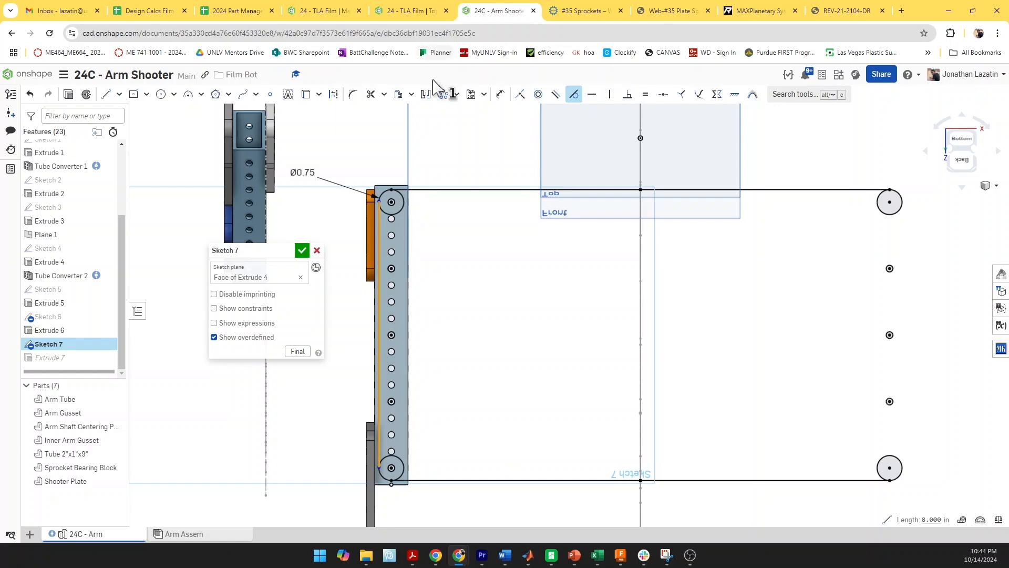
Mirror the outer tangent line about the vertical centreline to close the plate profile, and finish Sketch 7
left_click(426, 95)
left_click(641, 261)
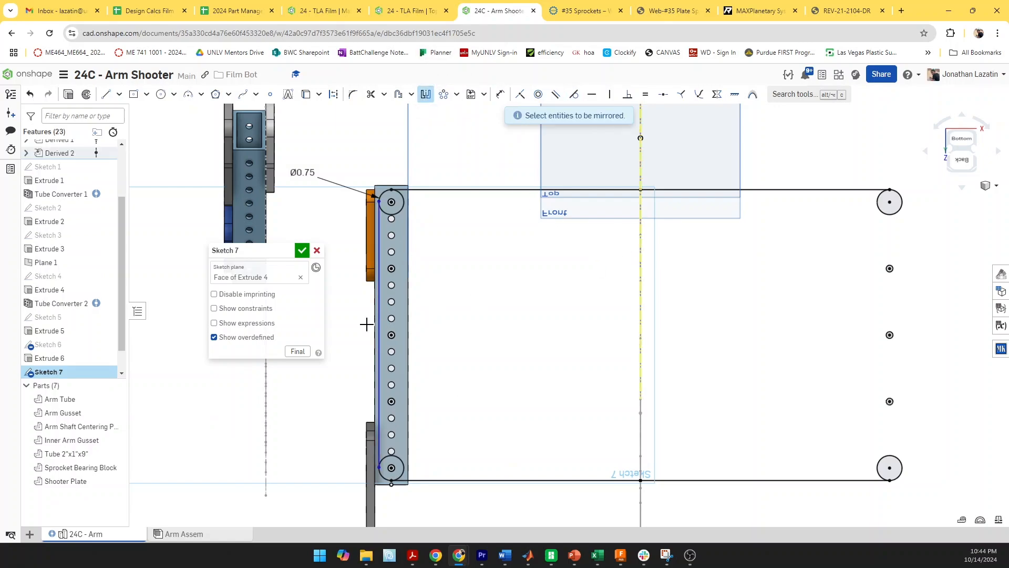
left_click(379, 321)
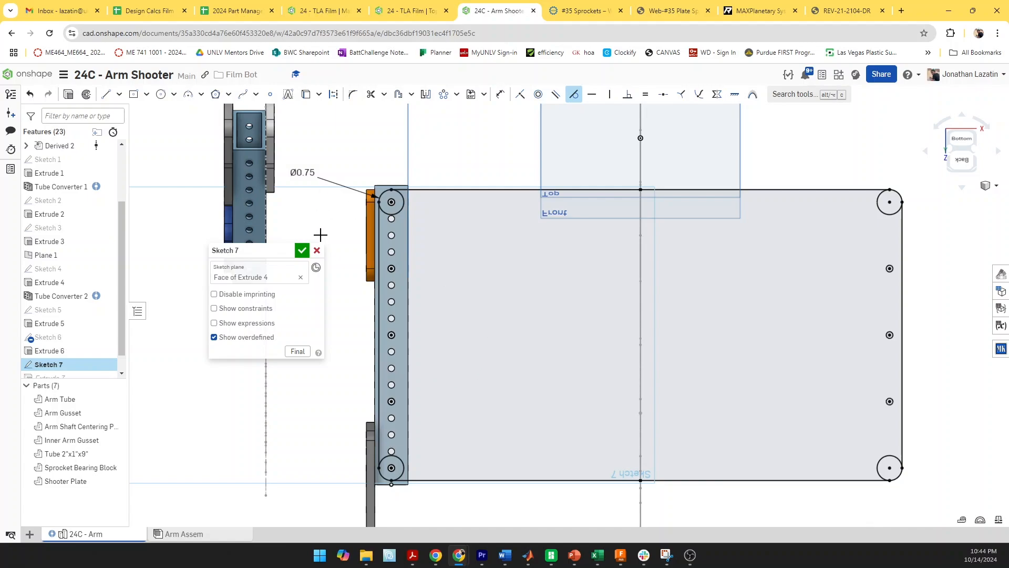
left_click(302, 250)
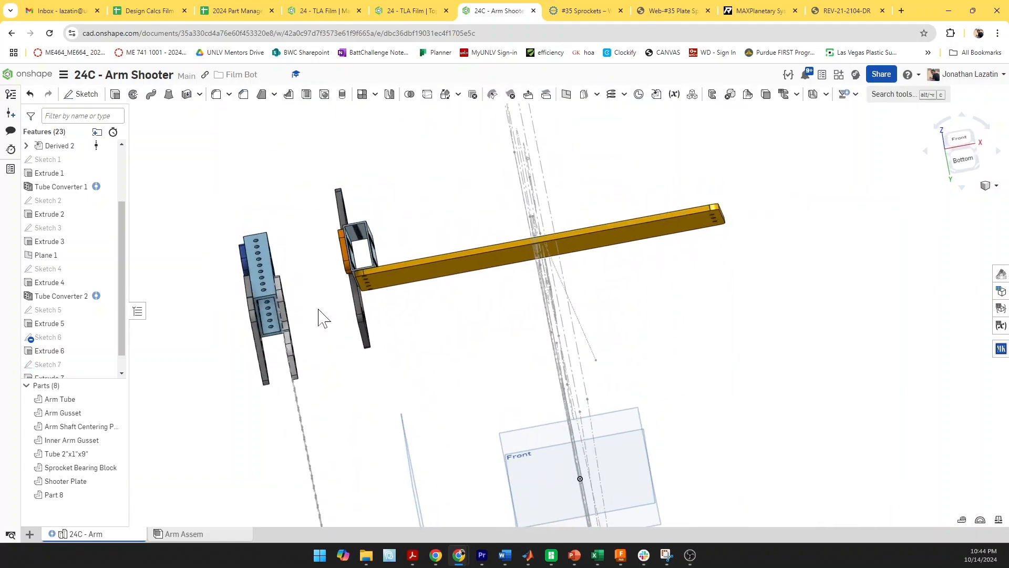
Insert Part 8, Shooter Plate, Tube 2"x1"x9" and Sprocket Bearing Block into the Arm Assem assembly
left_click(185, 534)
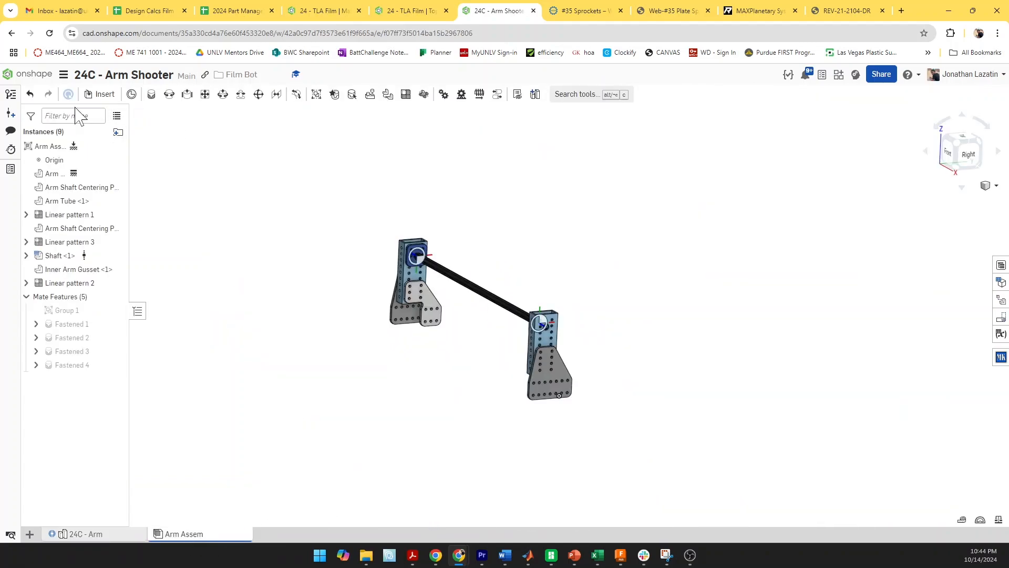
left_click(100, 94)
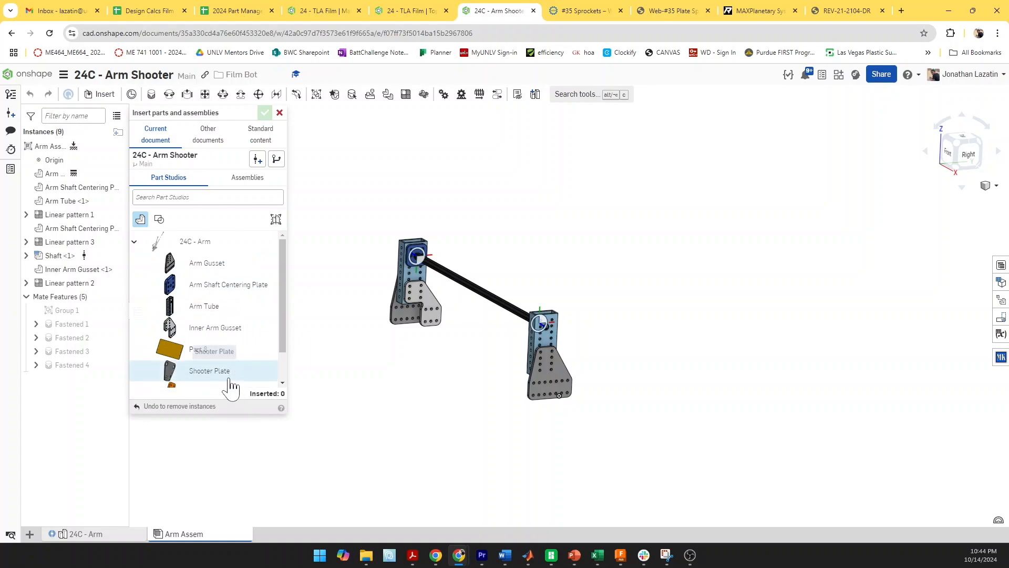
scroll(211, 315, "down", 1)
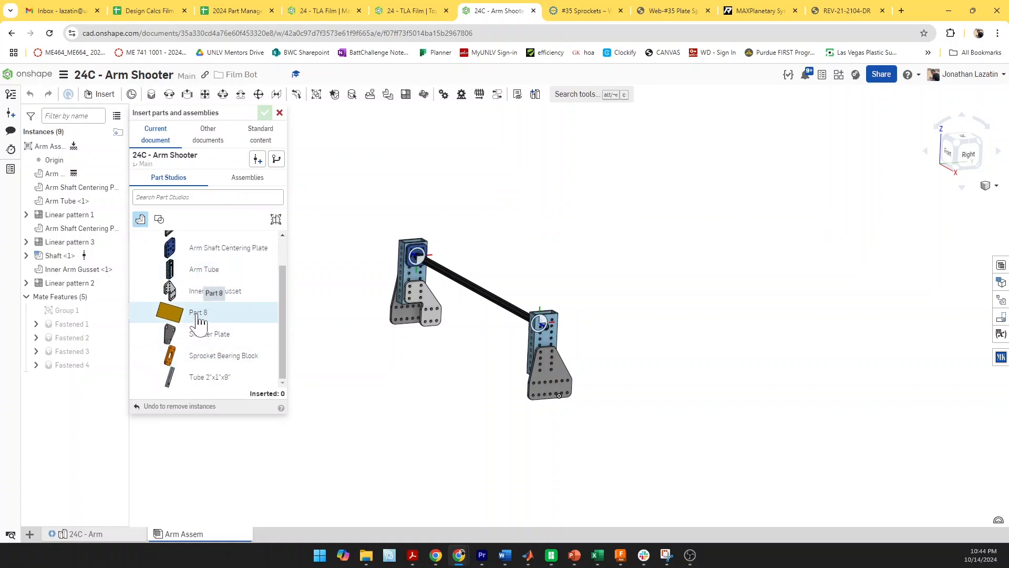
left_click(224, 318)
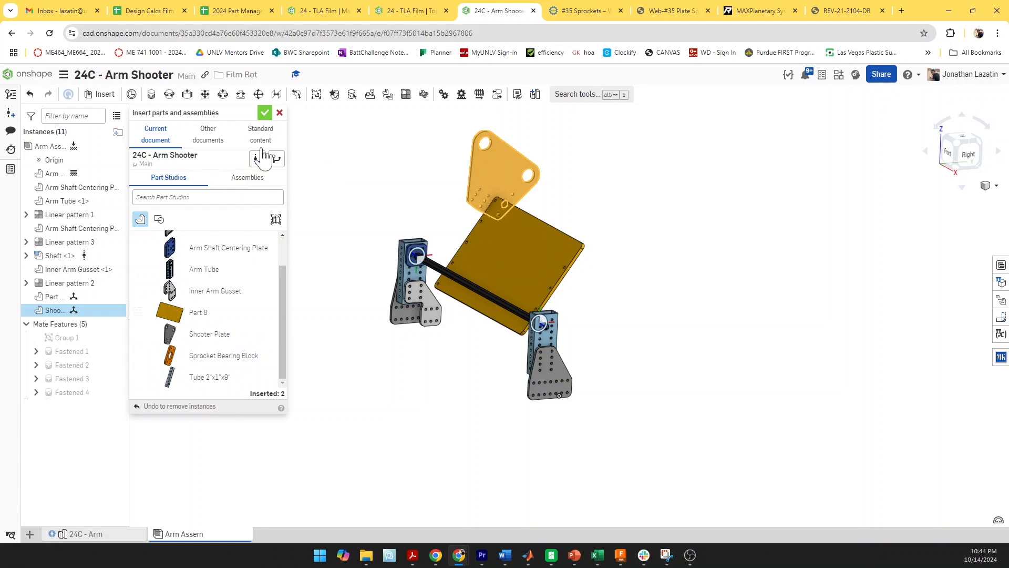
left_click(227, 387)
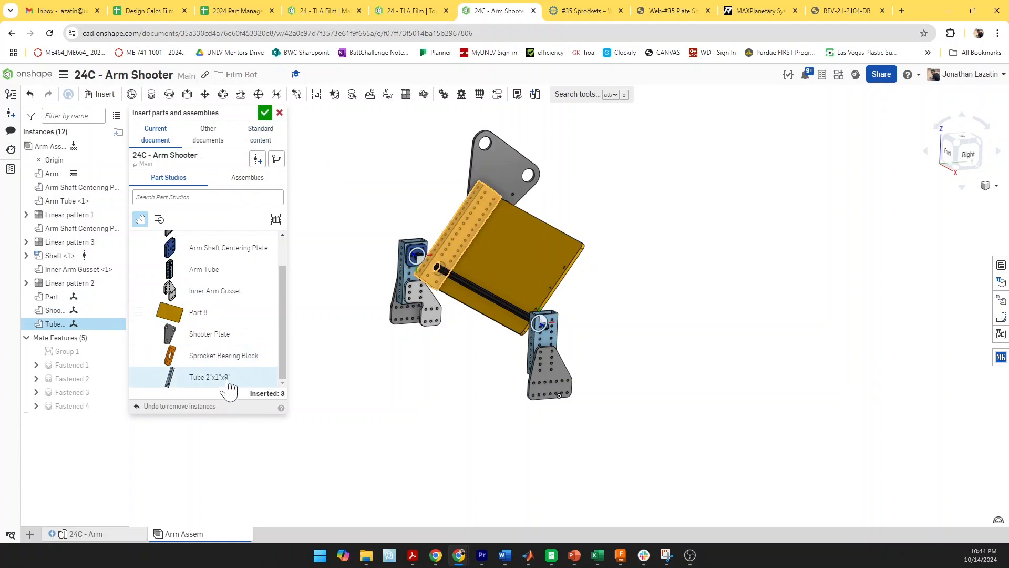
right_click_drag(411, 344, 491, 335)
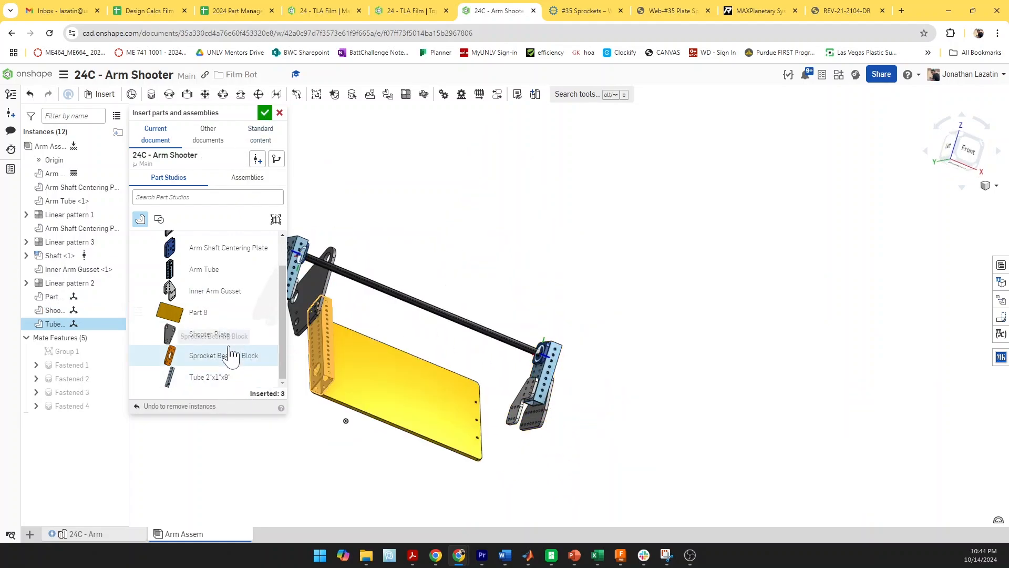
left_click(231, 356)
left_click(265, 112)
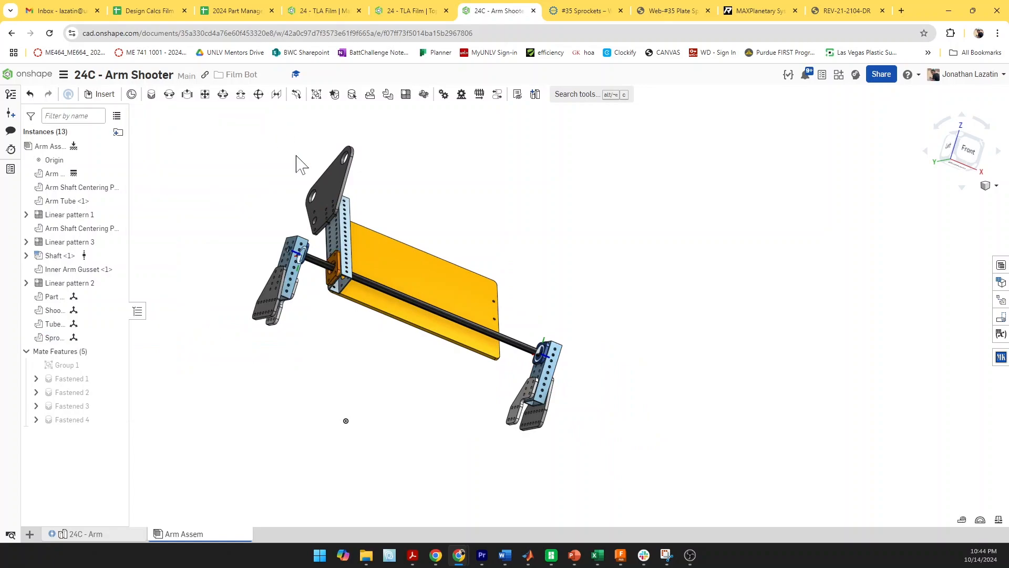
Add a planar mate between the long edge of the Part 8 plate and the middle of the shaft
right_click_drag(389, 332, 370, 340)
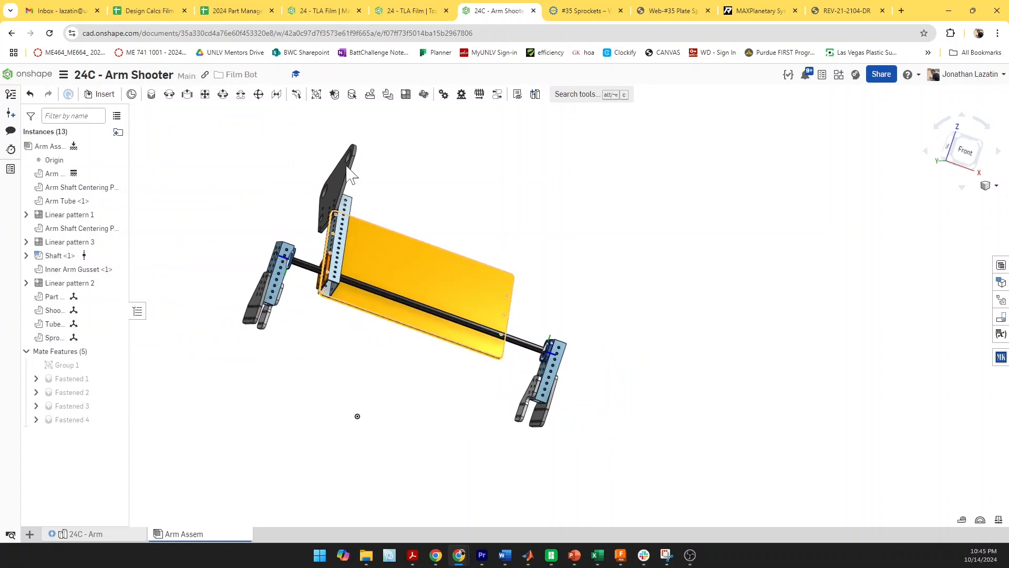
left_click(205, 94)
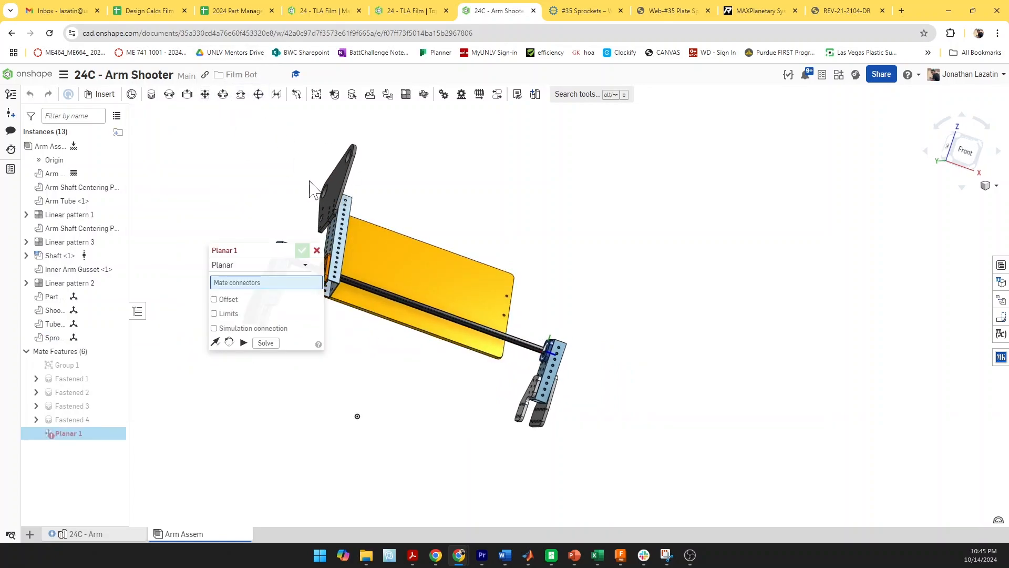
middle_click_drag(416, 449, 505, 467)
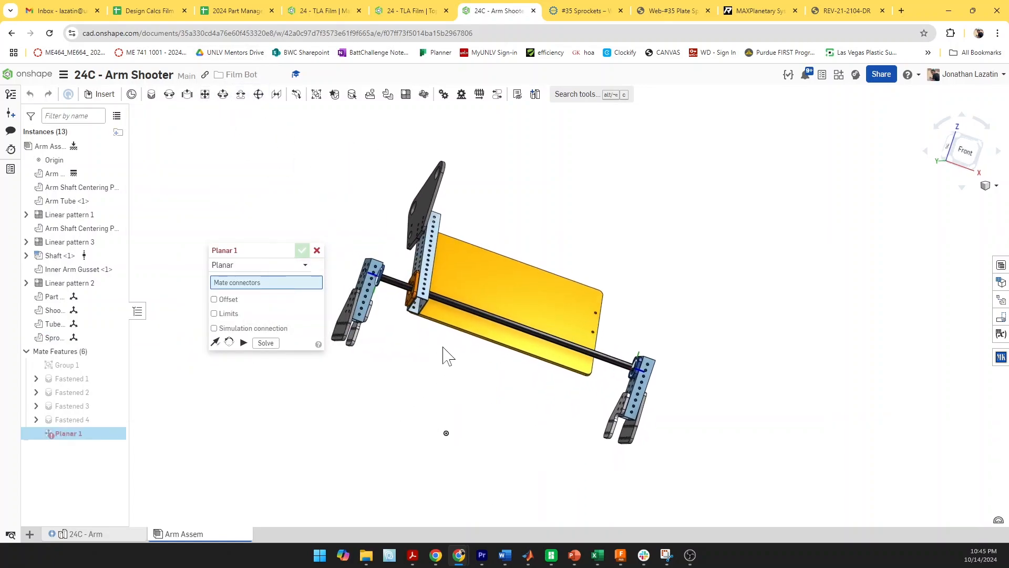
left_click(503, 345)
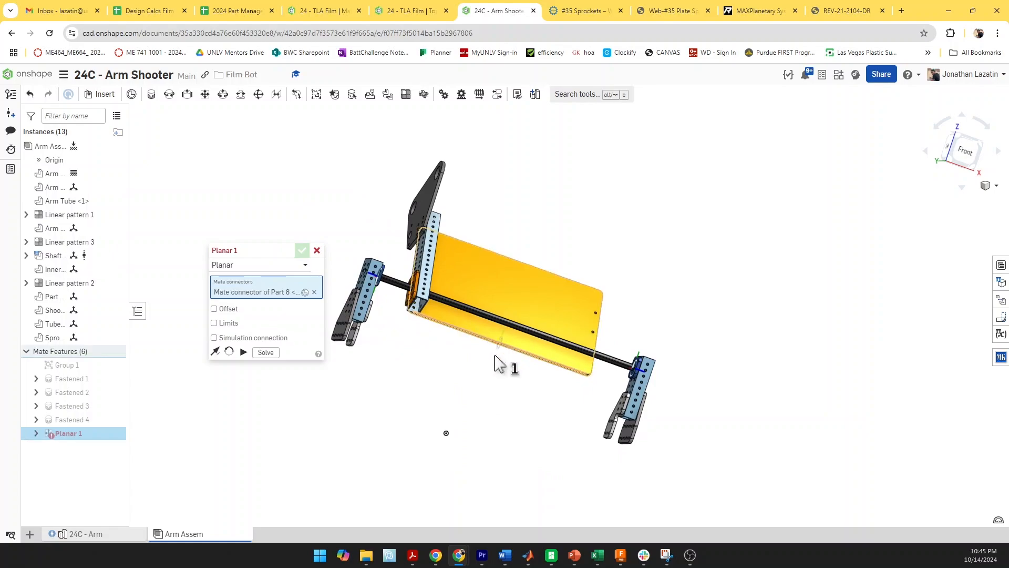
left_click(515, 330)
left_click(302, 251)
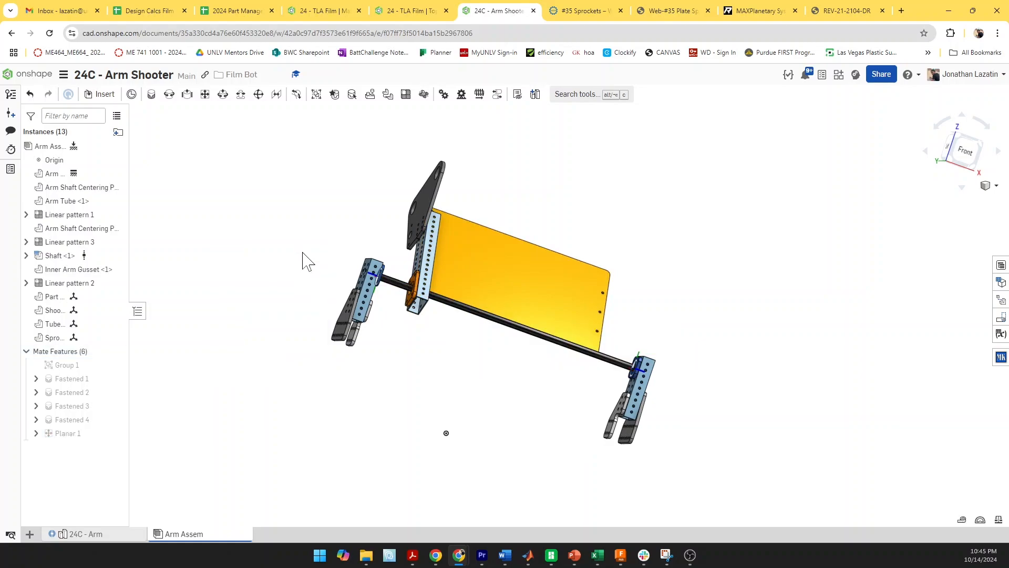
Add a fastened mate joining the end hole on the tube's narrow face to the corner hole of the Part 8 plate
key("m")
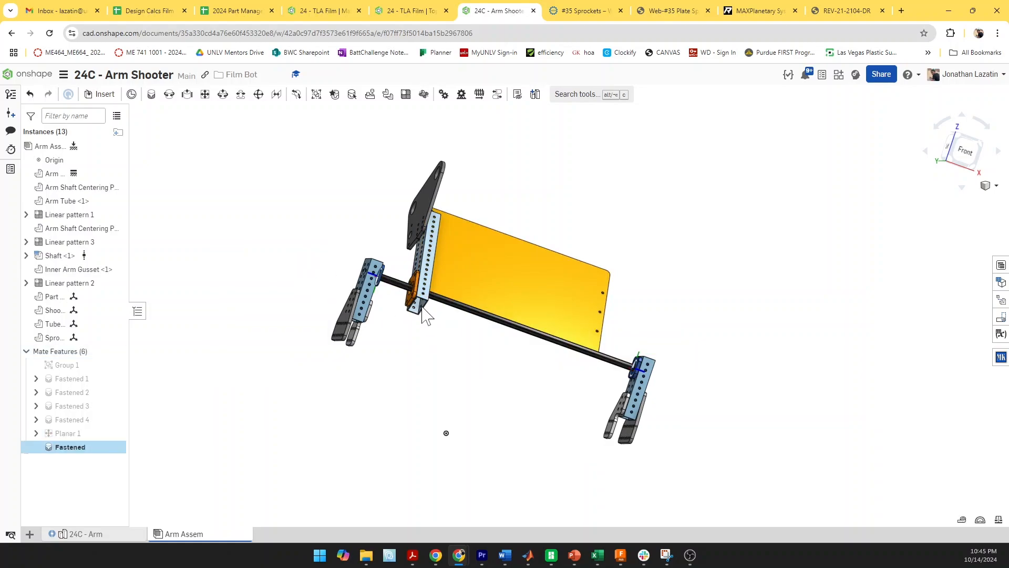
scroll(431, 320, "up", 4)
scroll(408, 329, "up", 6)
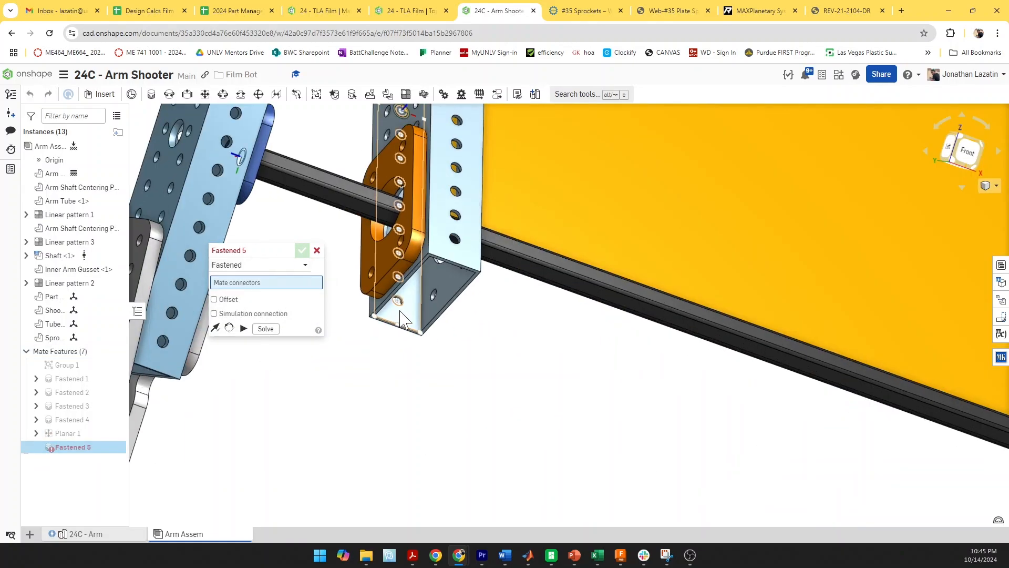
right_click_drag(426, 377, 400, 357)
left_click_drag(540, 364, 523, 405)
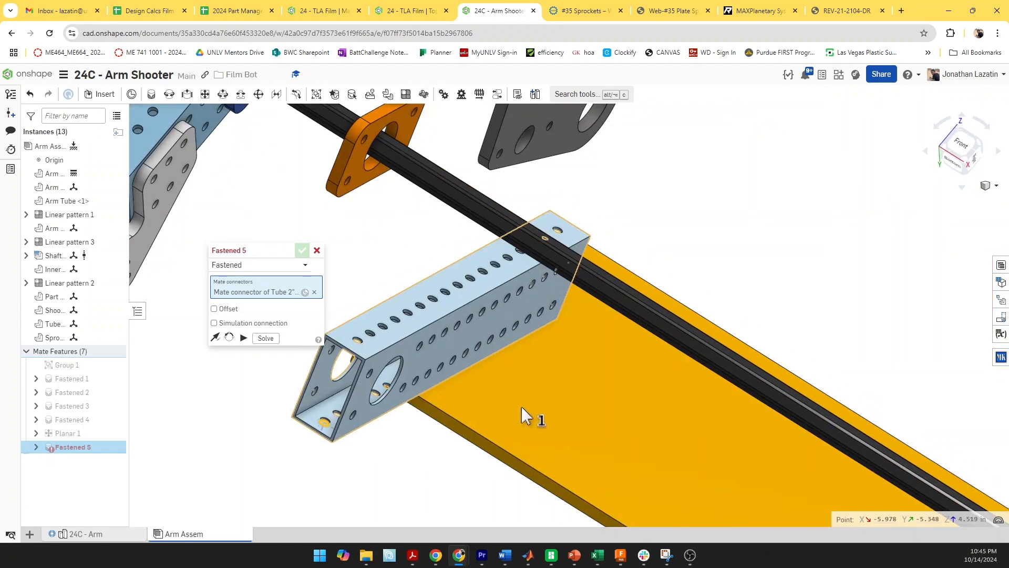
left_click_drag(421, 359, 355, 279)
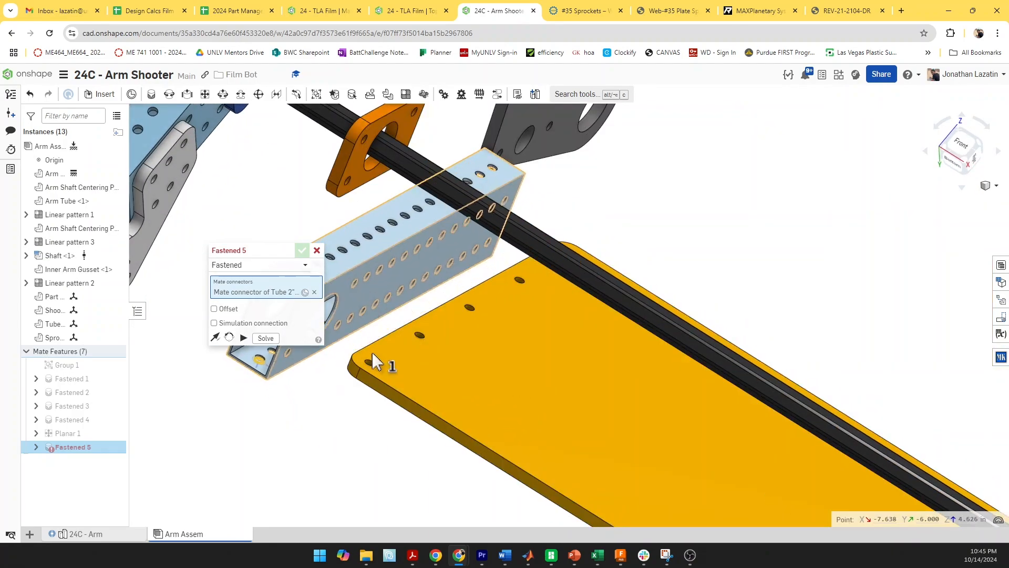
left_click(371, 369)
key("Return")
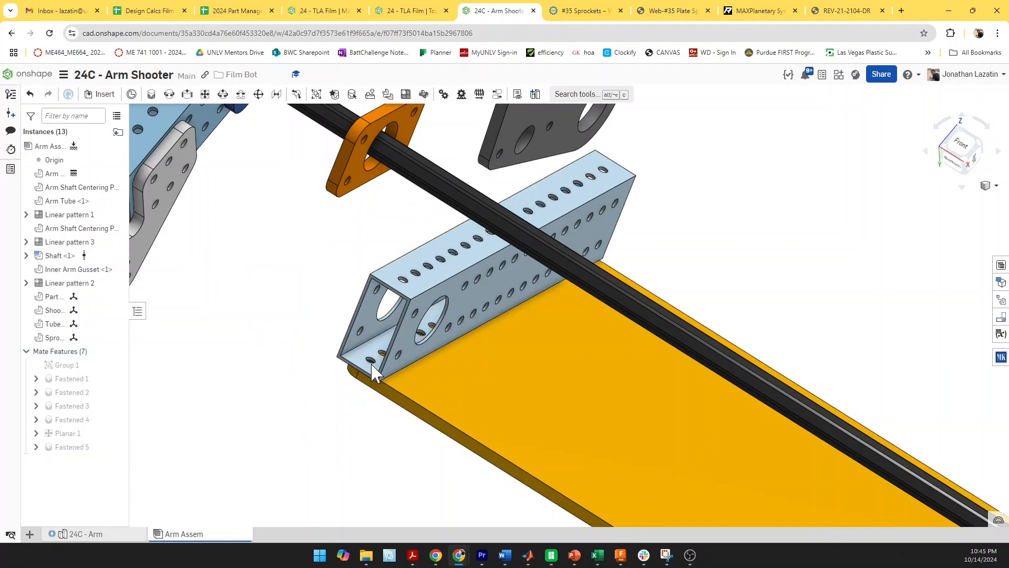
Add a fastened mate joining the sprocket bearing block's corner hole to the matching end hole on the tube's wide face
key("f")
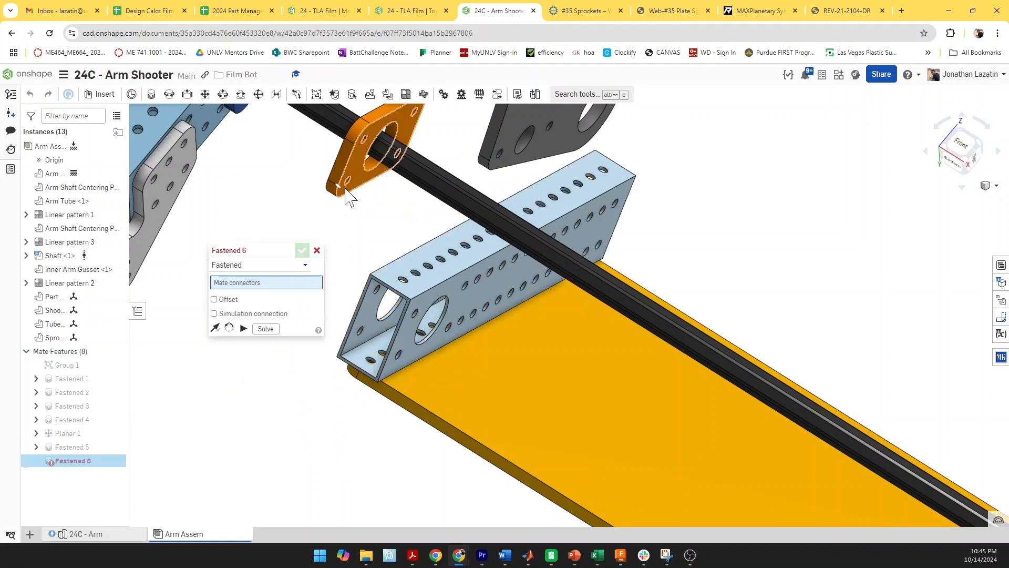
left_click(345, 186)
scroll(353, 215, "down", 3)
right_click_drag(367, 288, 344, 289)
scroll(344, 289, "up", 3)
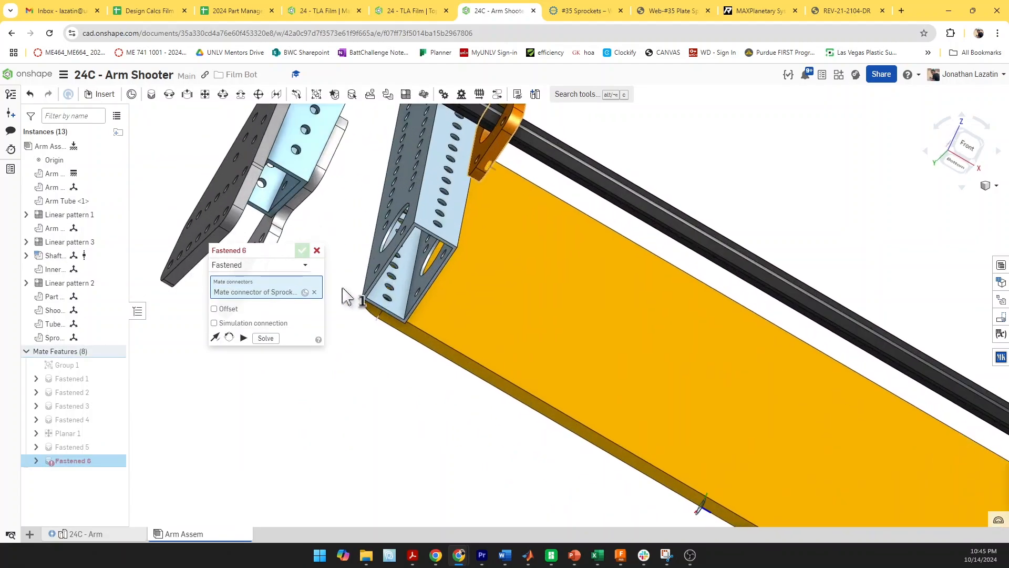
left_click(377, 274)
left_click(302, 250)
Add a fastened mate joining a bolt hole of the Shooter Plate to the tube hole at the end opposite the bearing block
scroll(308, 255, "down", 3)
scroll(319, 273, "up", 1)
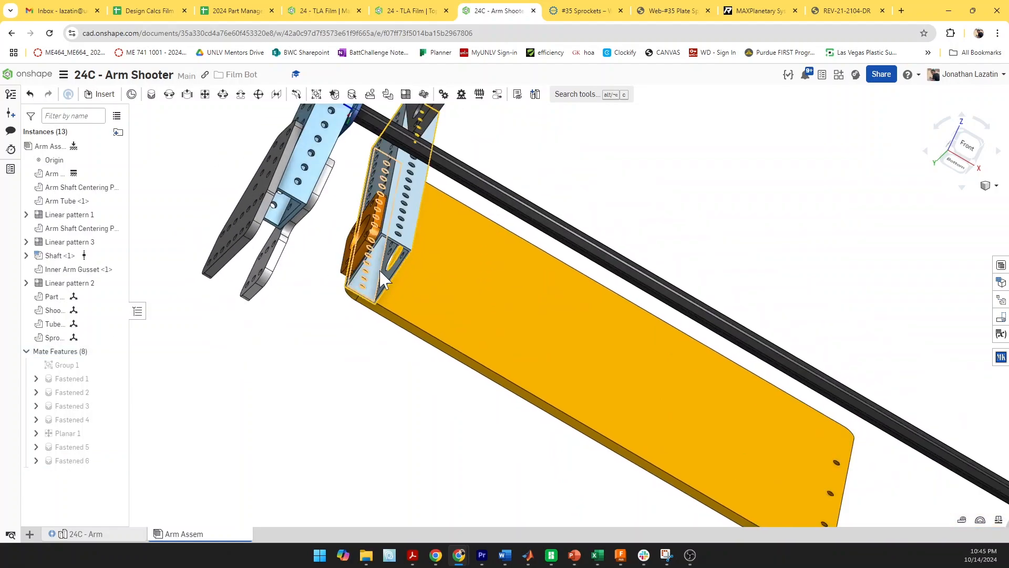
right_click_drag(381, 279, 383, 273)
scroll(384, 273, "down", 4)
key("m")
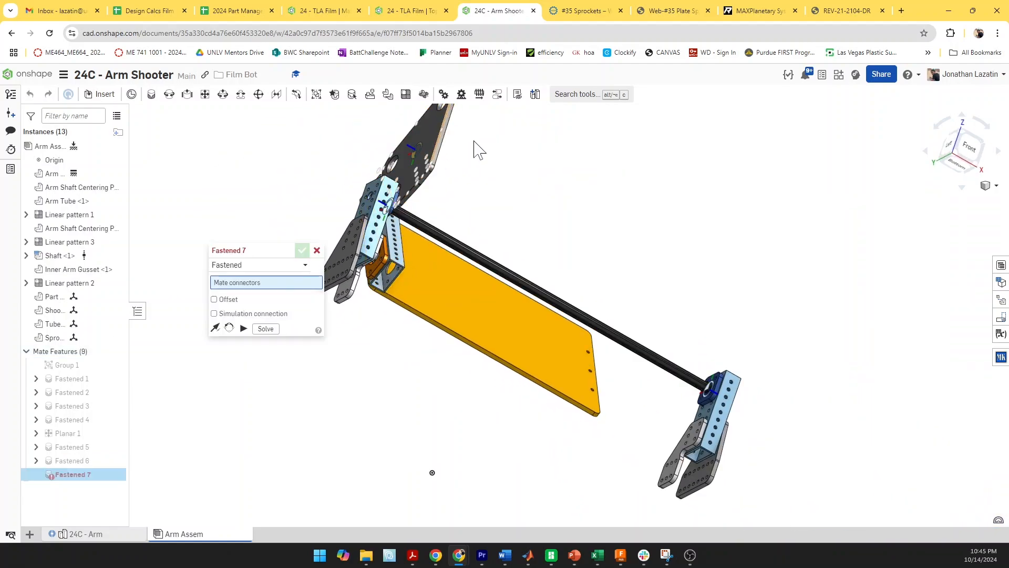
right_click_drag(474, 141, 369, 135)
left_click(412, 158)
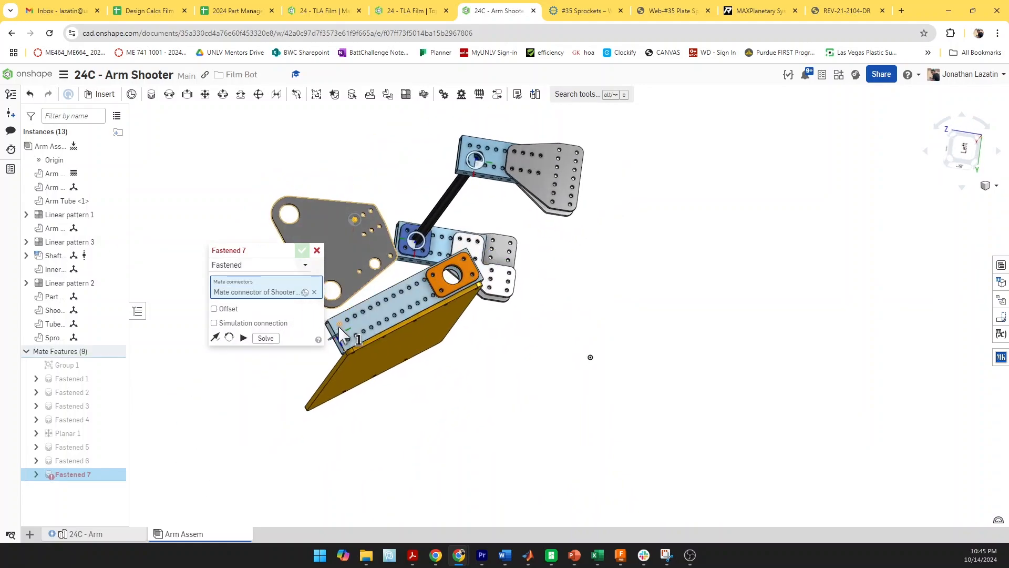
left_click(340, 331)
key("Return")
Add a cylindrical mate between the bore of the sprocket bearing block and the arm shaft
right_click_drag(326, 310, 571, 261)
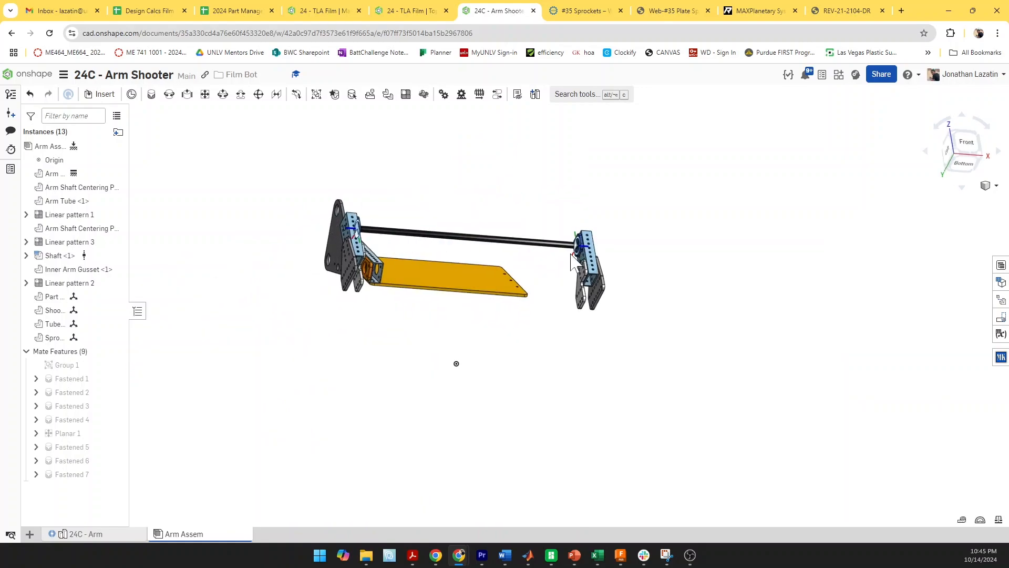
left_click(225, 98)
scroll(376, 275, "up", 3)
middle_click_drag(346, 263, 626, 311)
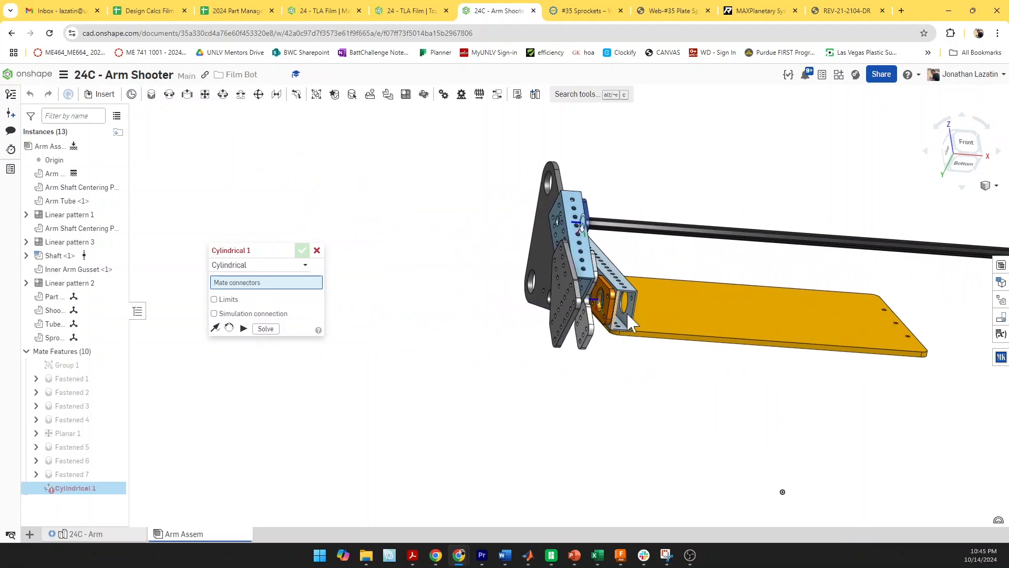
left_click(603, 318)
scroll(563, 266, "up", 5)
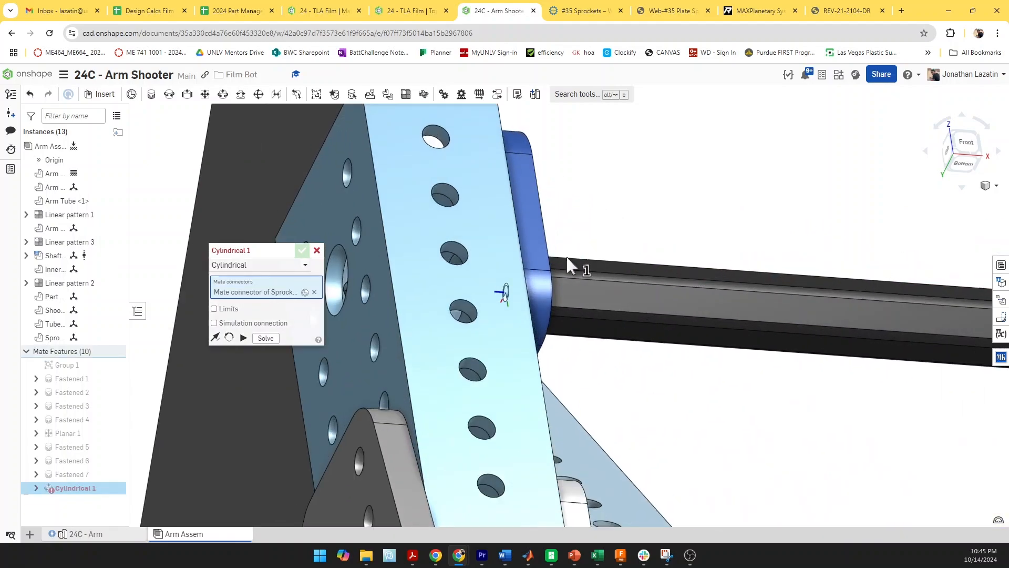
scroll(547, 279, "down", 3)
scroll(531, 371, "up", 3)
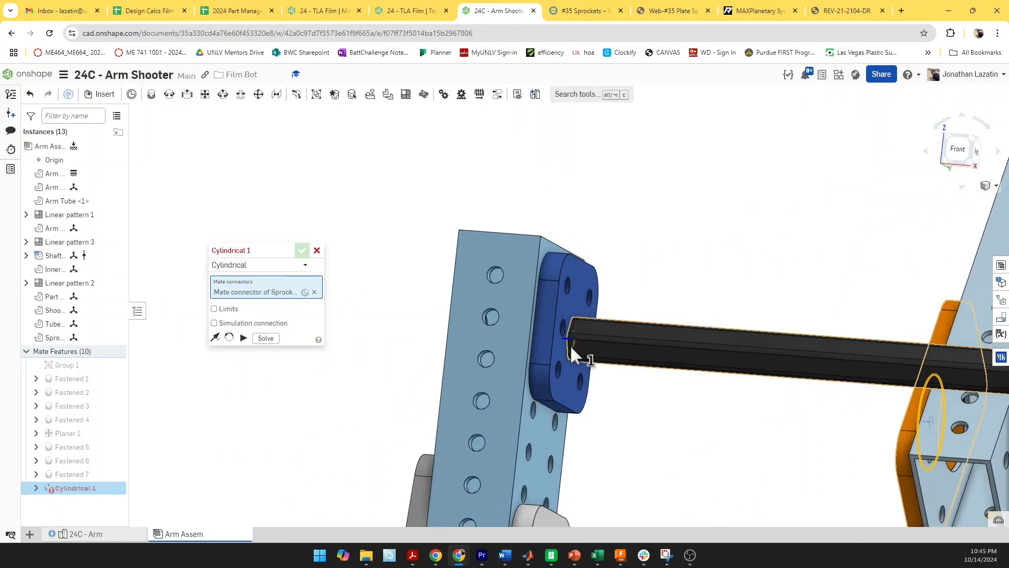
left_click(574, 351)
scroll(578, 351, "down", 3)
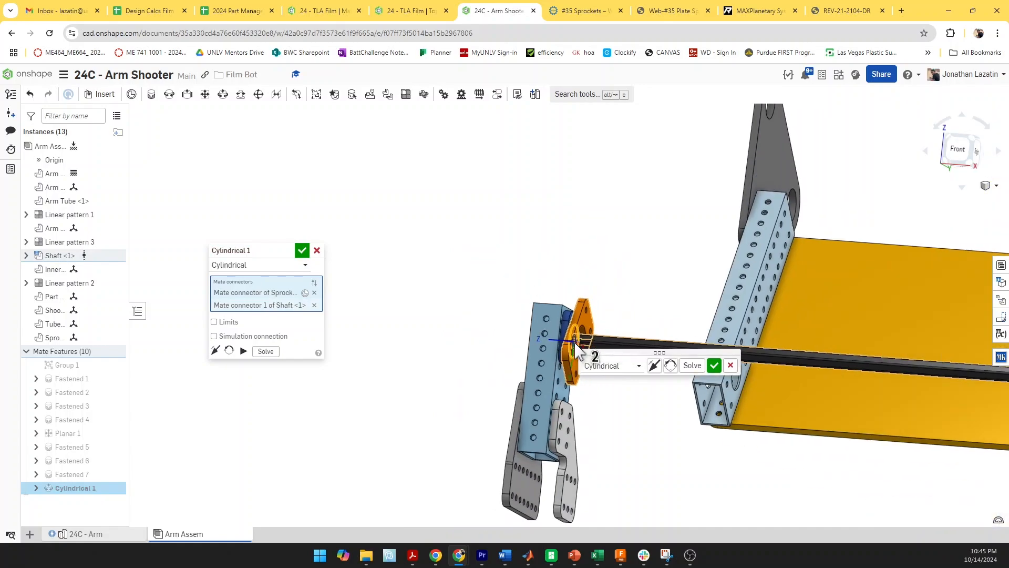
left_click(713, 364)
Duplicate the arm's tube, Shooter Plate and sprocket bearing block for the opposite end of the Part 8 plate
mouse_move(649, 362)
right_mouse_down()
mouse_move(696, 361)
mouse_move(647, 354)
right_mouse_up()
middle_click_drag(646, 352, 642, 397)
scroll(638, 397, "down", 3)
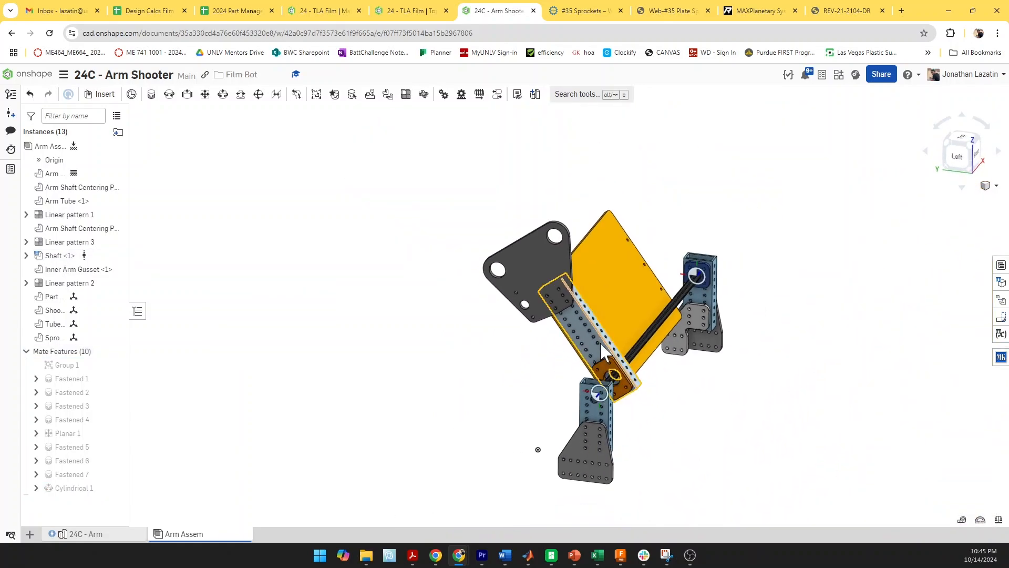
right_click_drag(606, 353, 563, 339)
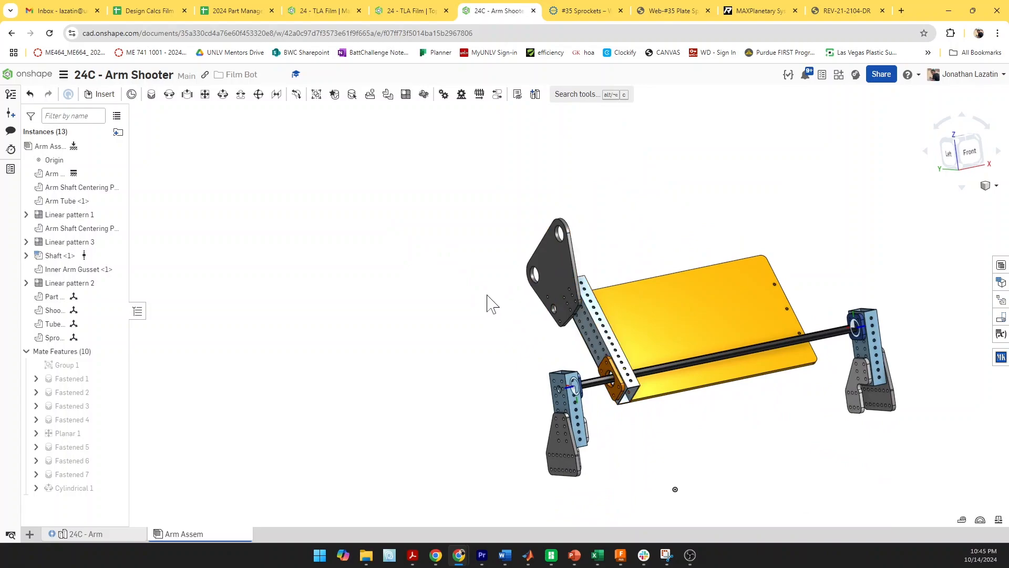
scroll(605, 347, "up", 2)
left_click(605, 340)
key("ctrl+c")
key("ctrl+v")
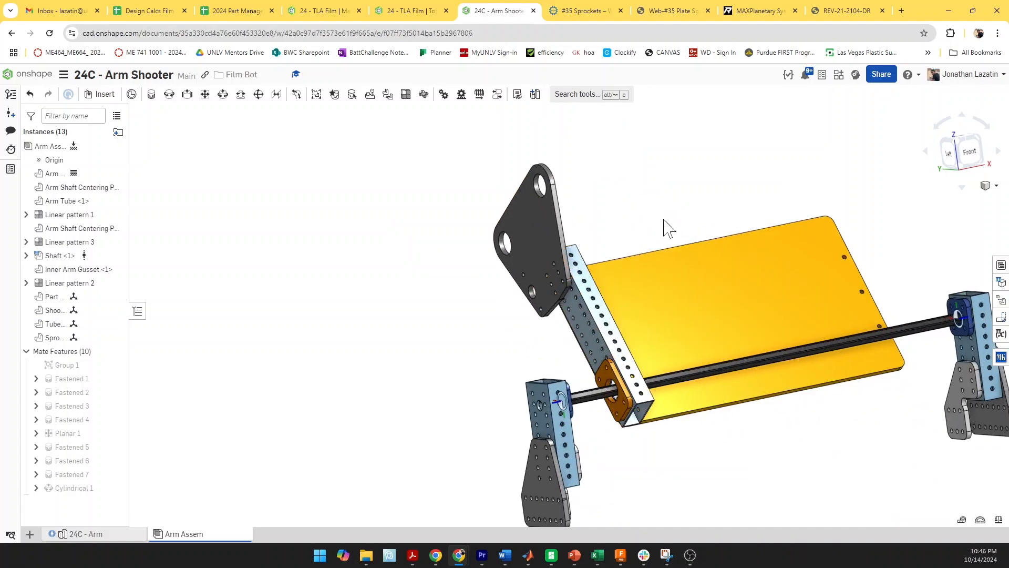
left_click(544, 242)
key("ctrl+c")
key("ctrl+v")
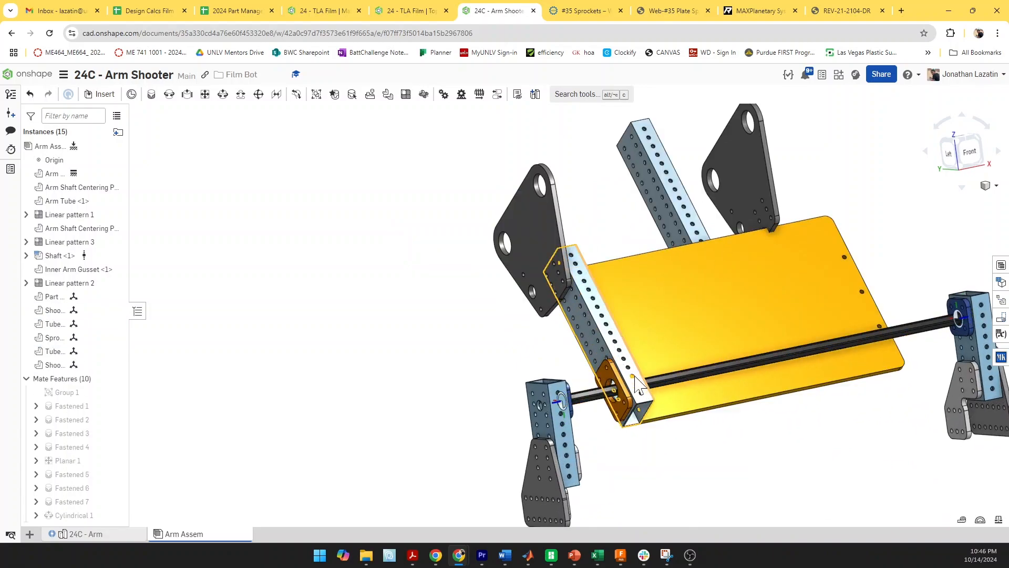
left_click(609, 375)
key("ctrl+c")
key("ctrl+v")
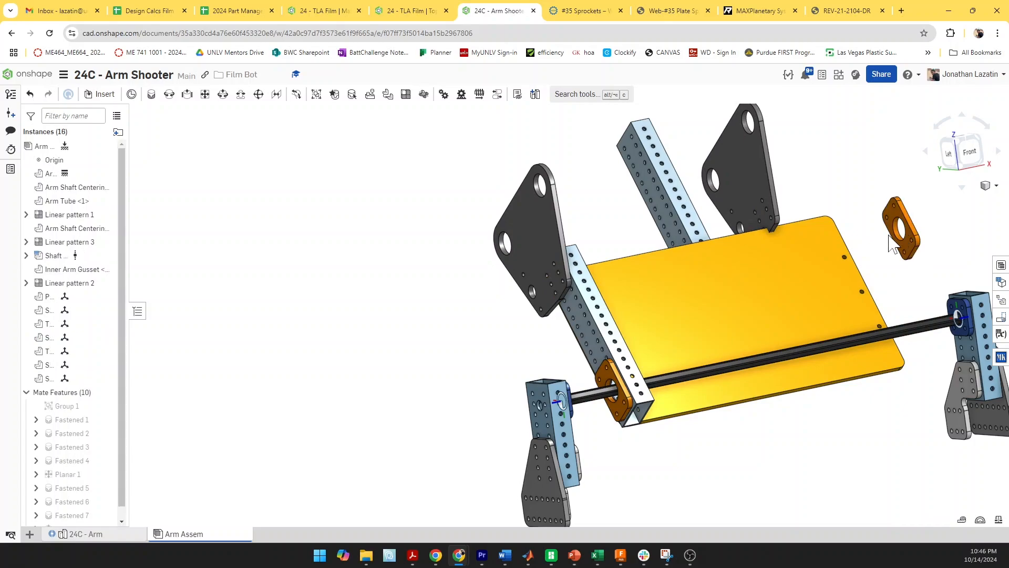
Add a fastened mate joining the free corner hole of the Part 8 plate to the end hole on the copied tube's narrow face
key("m")
right_click_drag(833, 485, 716, 421)
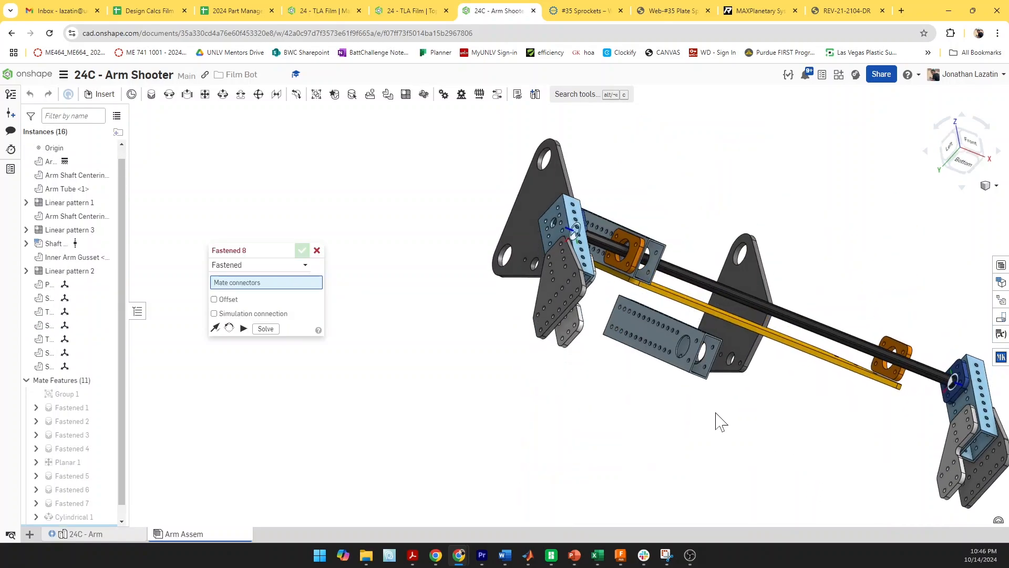
scroll(690, 366, "up", 5)
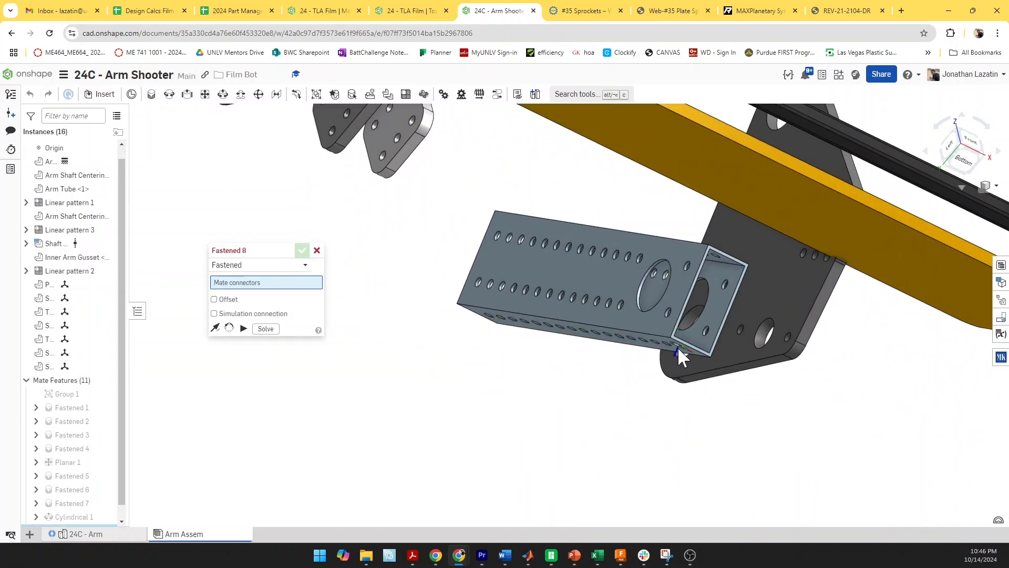
scroll(676, 346, "down", 5)
right_click_drag(757, 378, 793, 402)
scroll(841, 378, "up", 5)
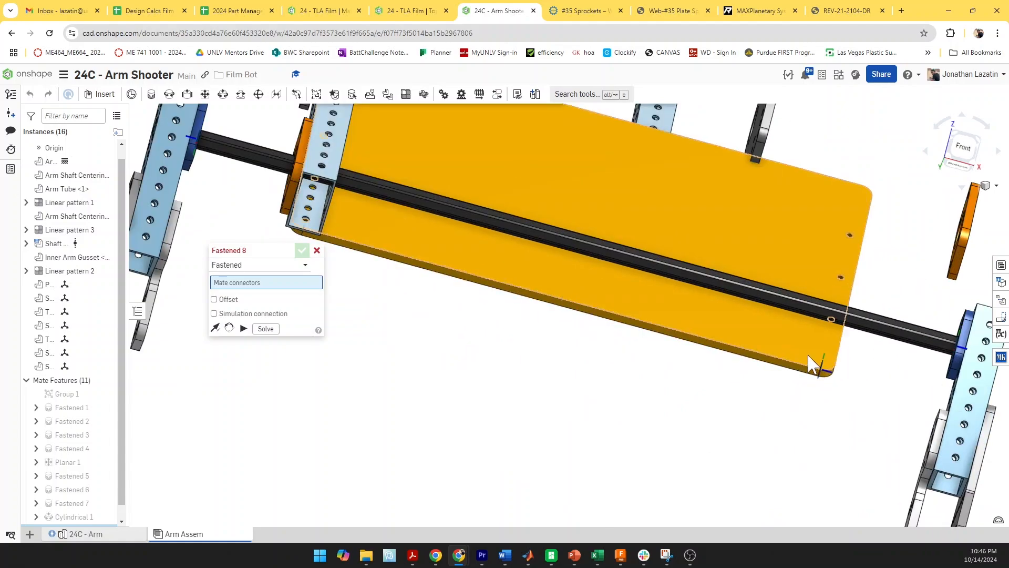
left_click(826, 363)
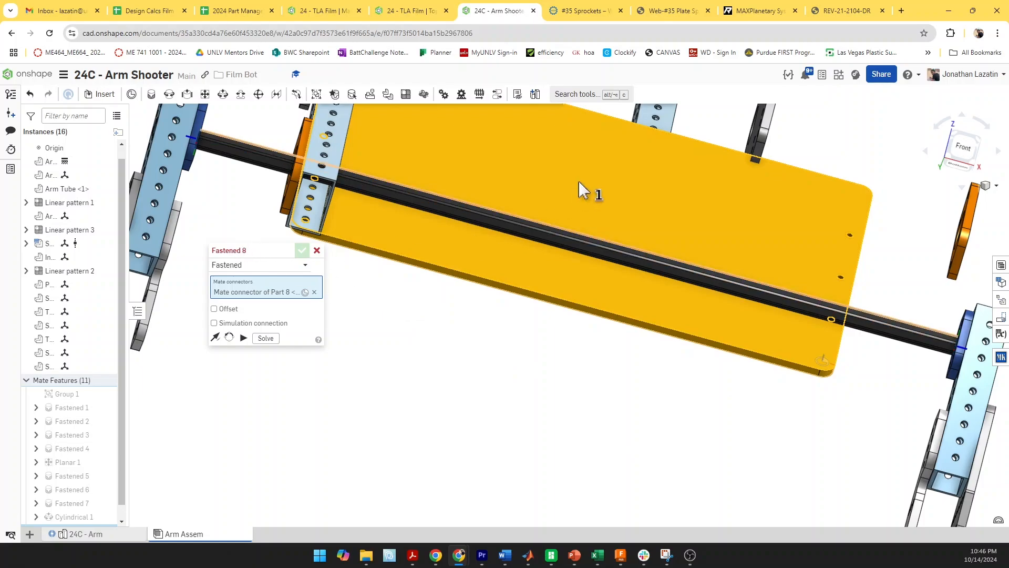
right_click_drag(581, 194, 574, 281)
right_click_drag(588, 436, 591, 420)
scroll(591, 421, "up", 4)
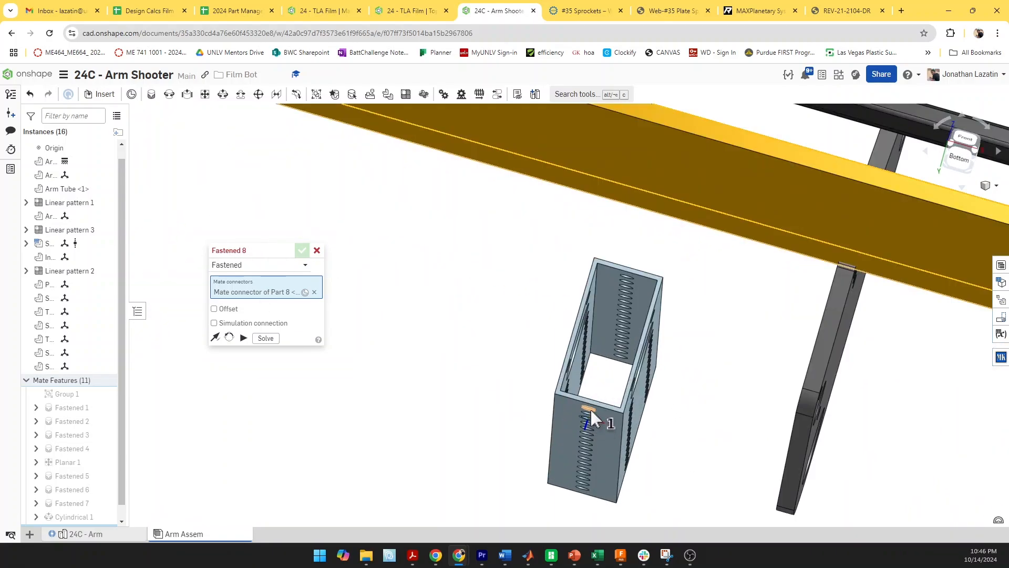
scroll(592, 412, "up", 5)
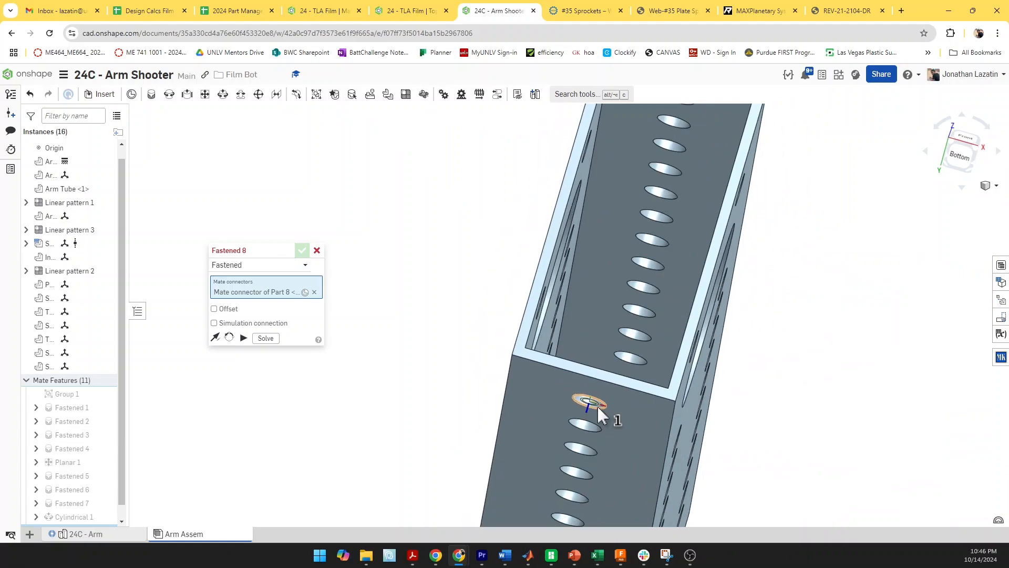
left_click(598, 413)
scroll(597, 412, "down", 5)
key("Return")
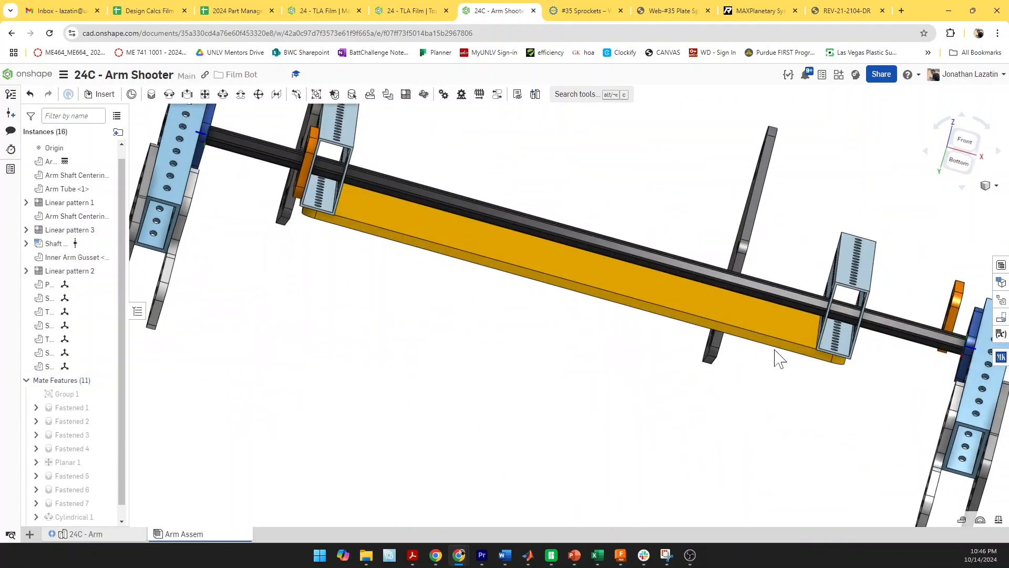
Add a fastened mate joining the copied sprocket bearing block to the copied tube's outer face at the shaft hole
right_click_drag(780, 359, 867, 384)
key("m")
left_click(951, 271)
scroll(946, 273, "down", 3)
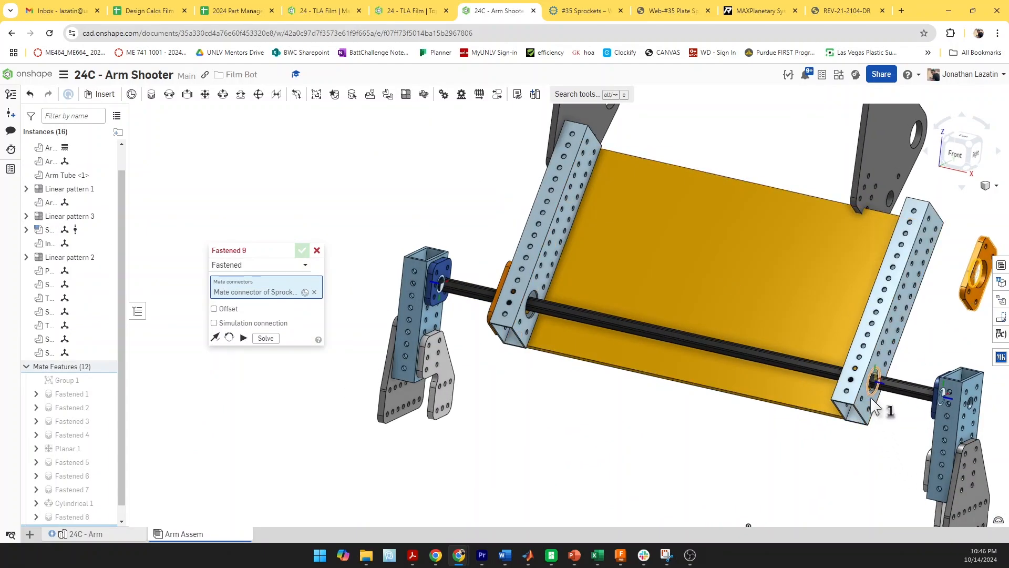
left_click(872, 406)
key("Return")
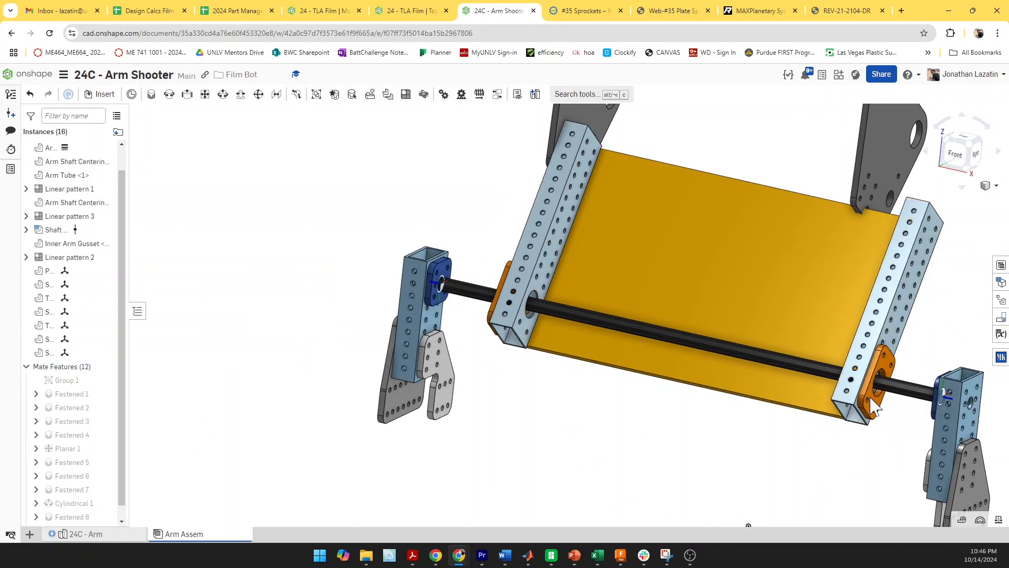
Add a fastened mate joining a bolt hole of the copied Shooter Plate to the copied tube's far end, reorienting its secondary axis twice
key("m")
scroll(854, 262, "up", 4)
middle_click_drag(849, 174, 835, 273)
scroll(770, 439, "down", 1)
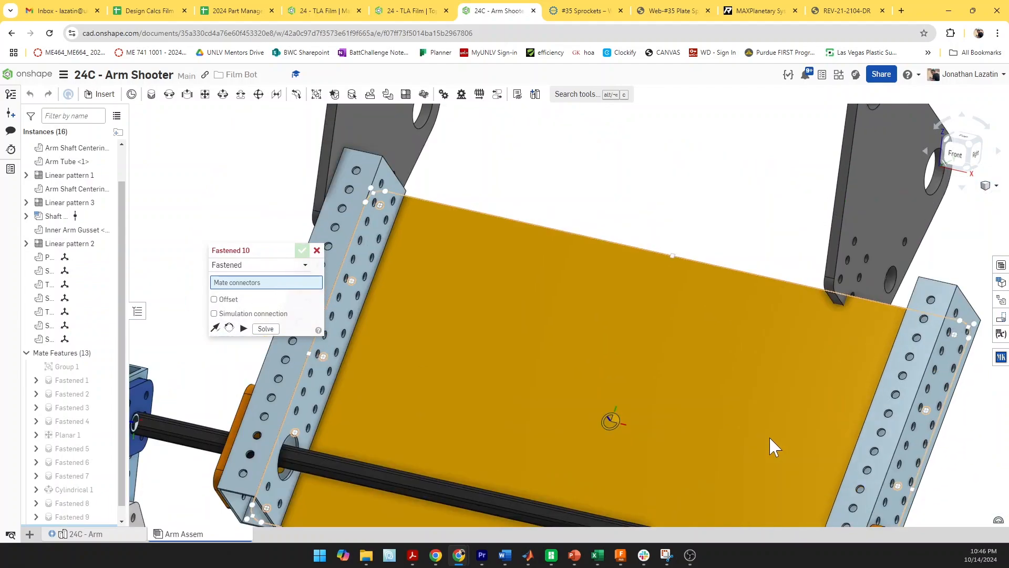
scroll(772, 446, "down", 2)
left_click(758, 382)
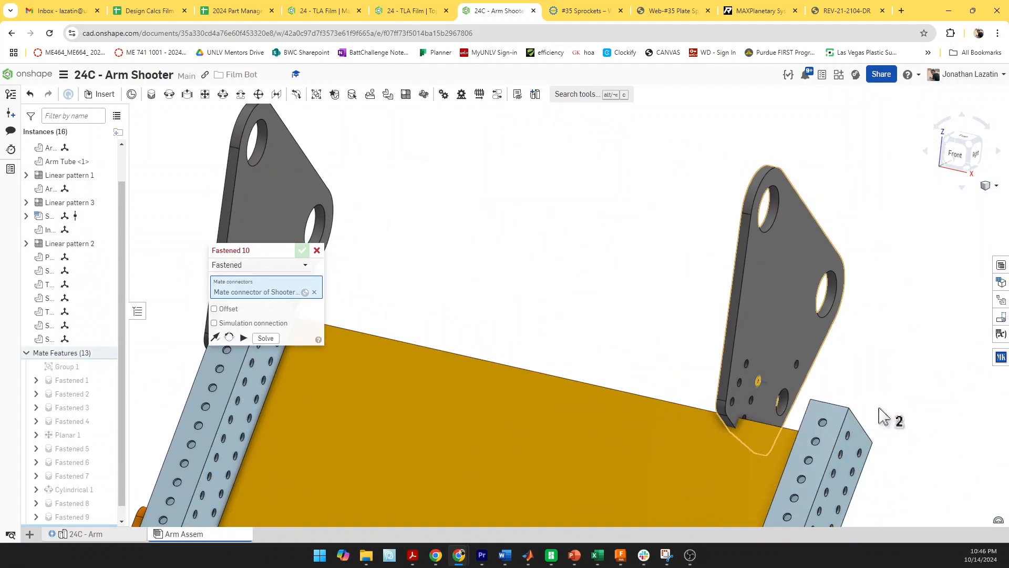
left_click(866, 440)
left_click(935, 431)
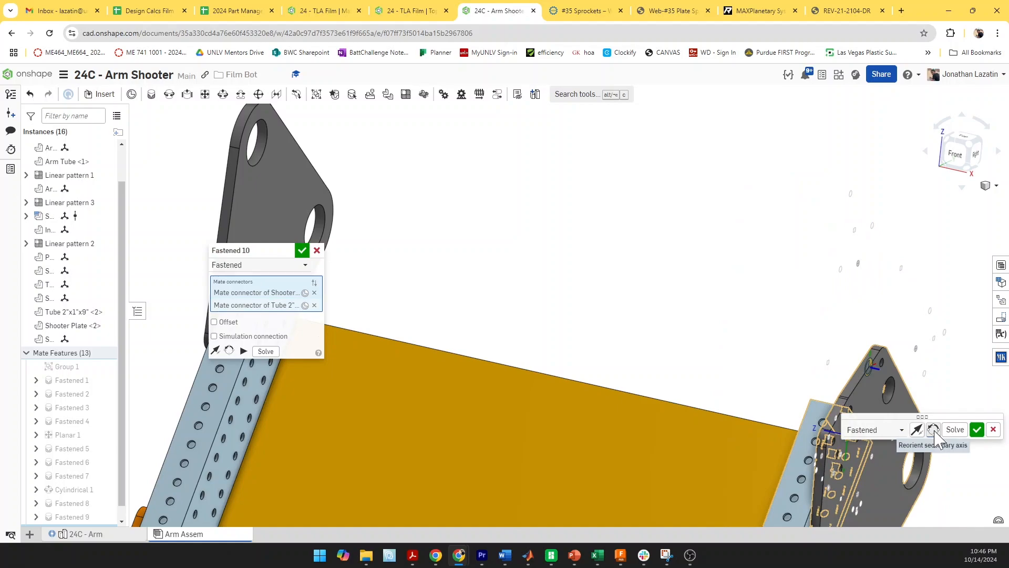
left_click(934, 431)
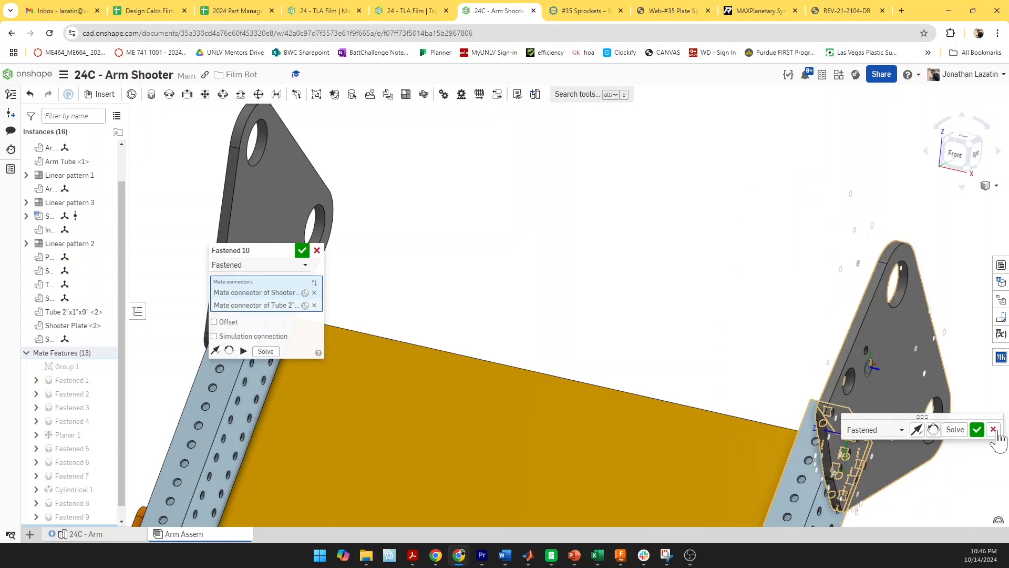
right_click_drag(945, 500, 899, 488)
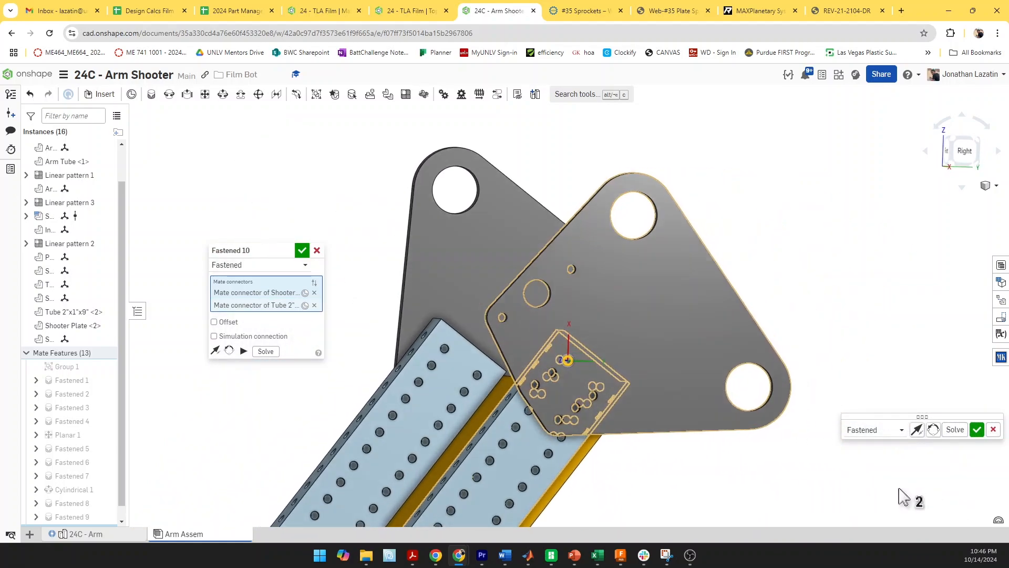
Change the mate between the second shooter plate and the 2"x1"x9" tube to Revolute and accept it
right_click_drag(735, 492, 816, 463)
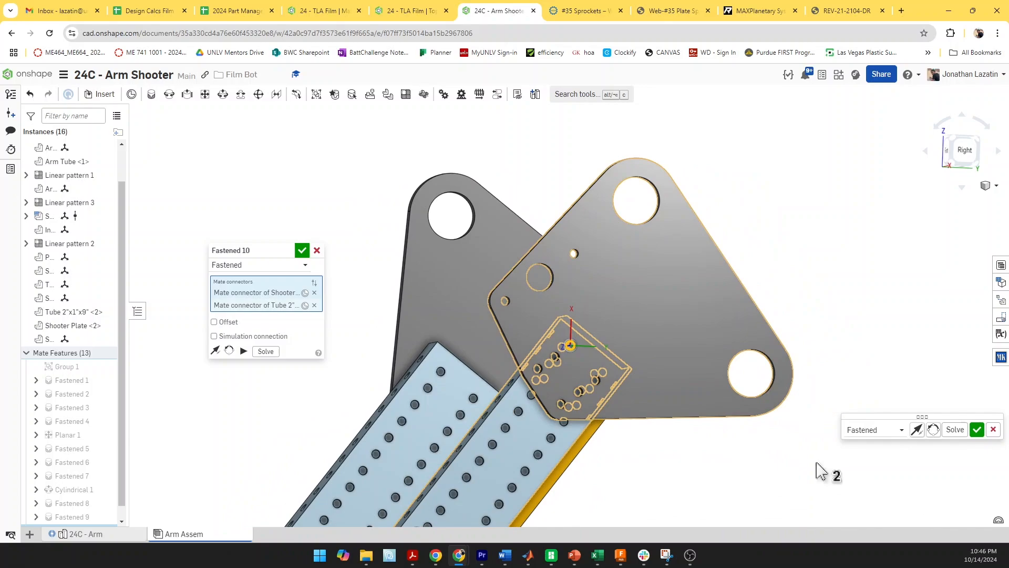
left_click(897, 430)
left_click(891, 460)
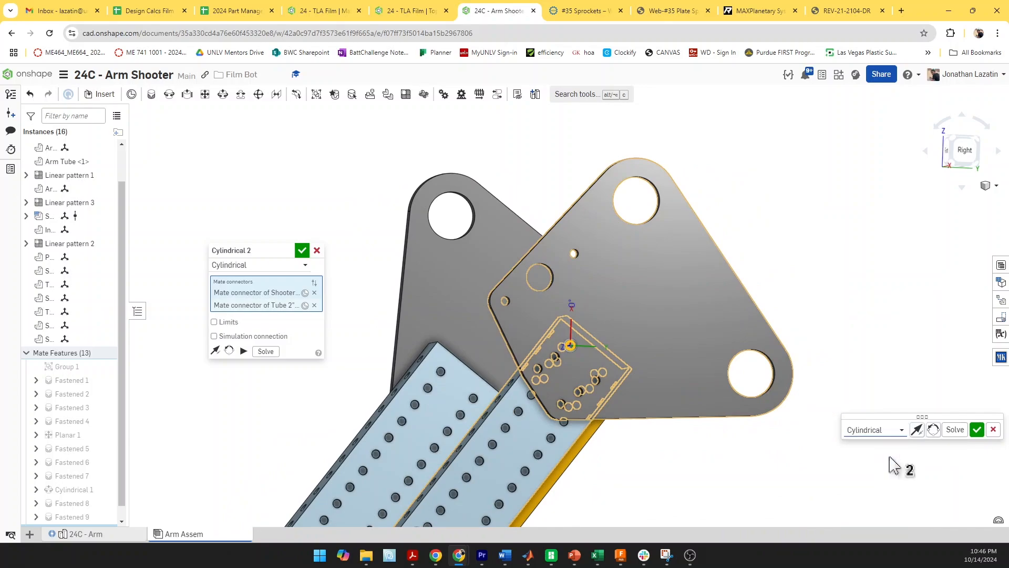
left_click(896, 431)
left_click(897, 451)
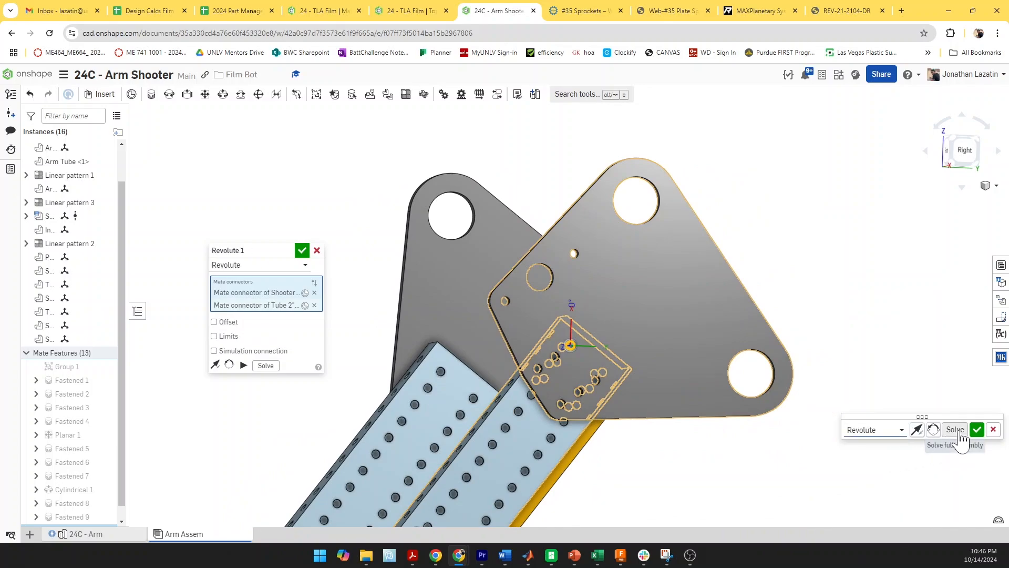
left_click(977, 429)
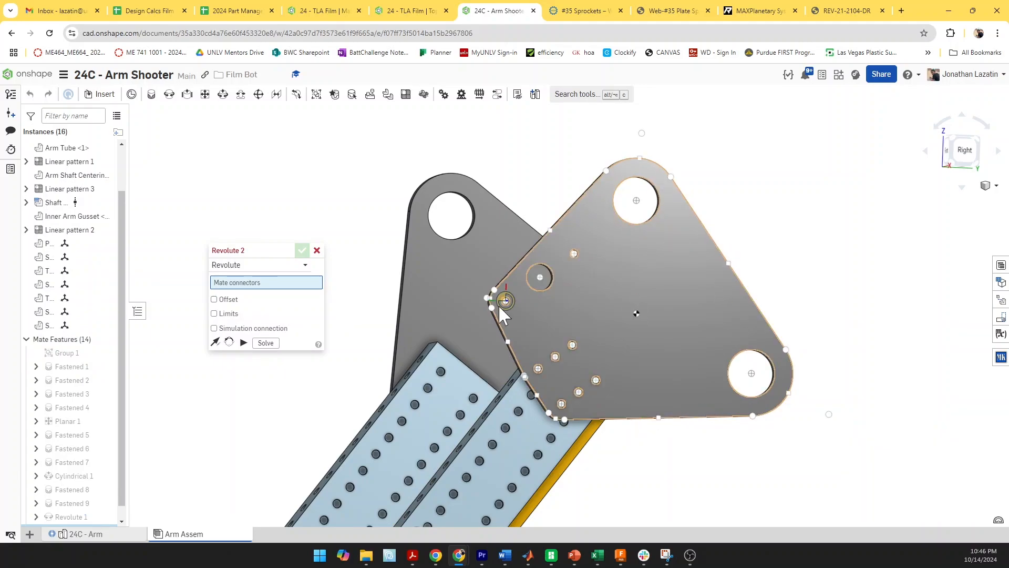
Add a Cylindrical mate between another mounting hole of the second shooter plate and the matching hole in the 2"x1"x9" tube
mouse_move(503, 341)
left_mouse_down()
mouse_move(520, 402)
mouse_move(497, 321)
mouse_move(498, 330)
left_mouse_up()
scroll(641, 375, "up", 5)
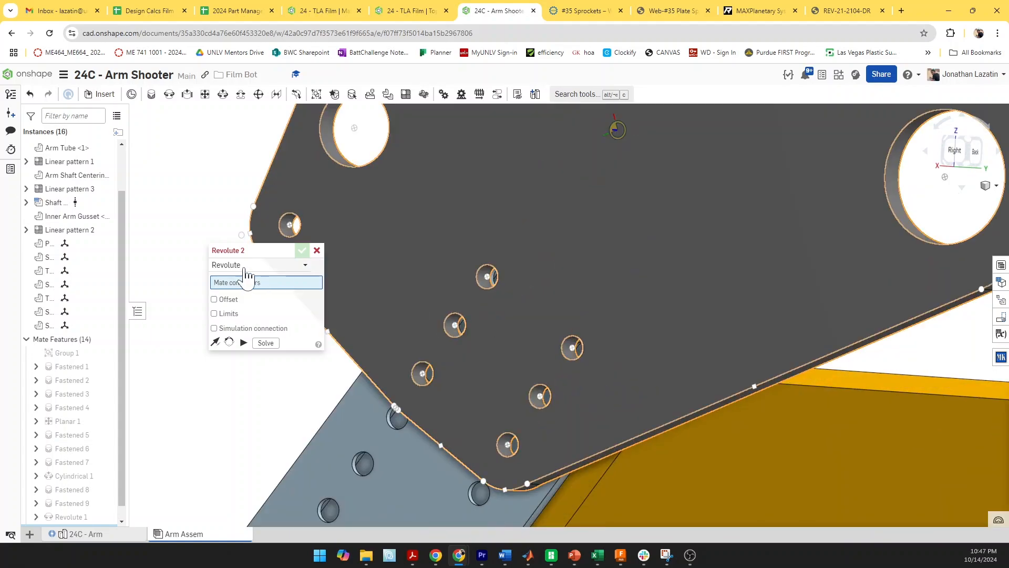
left_click(246, 270)
type("c")
left_click(246, 284)
scroll(573, 357, "up", 6)
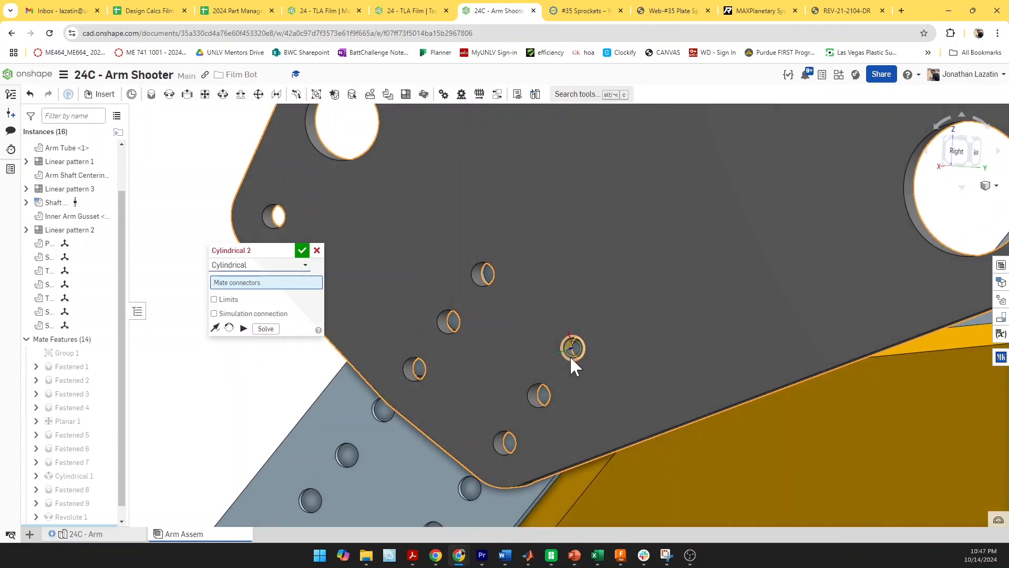
right_click_drag(576, 339, 585, 339)
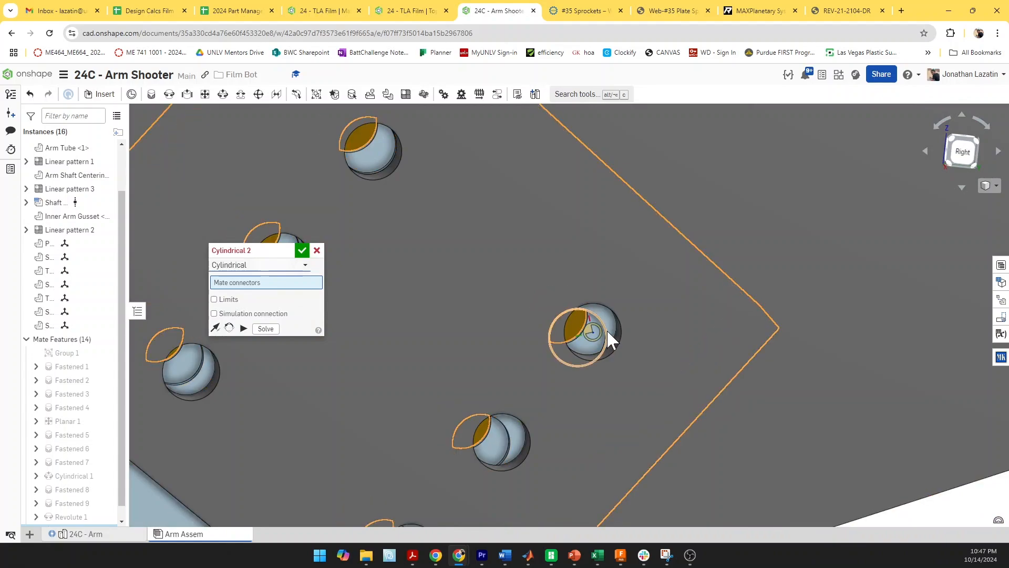
left_click(607, 332)
left_click(615, 348)
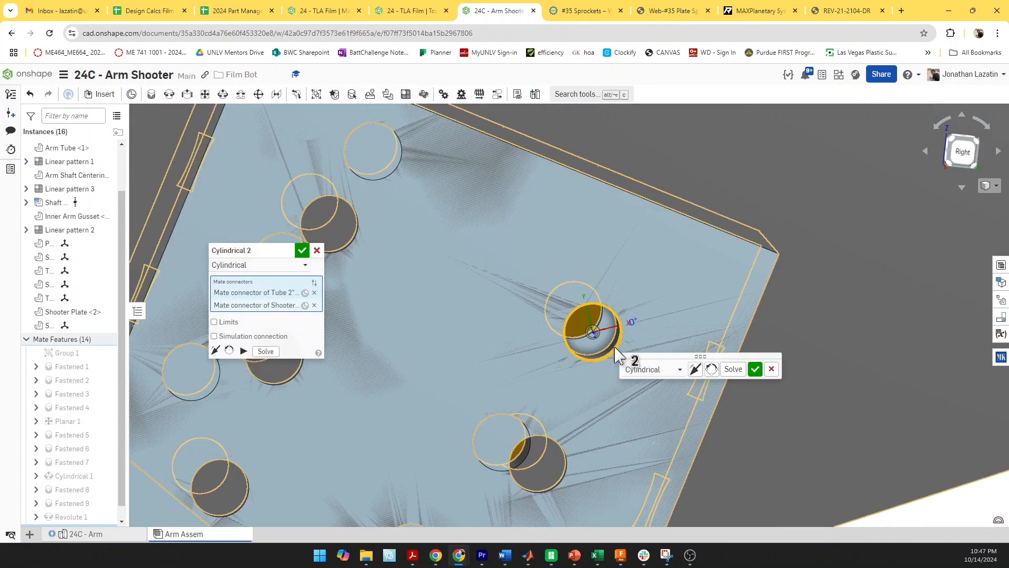
key("Return")
scroll(601, 359, "down", 8)
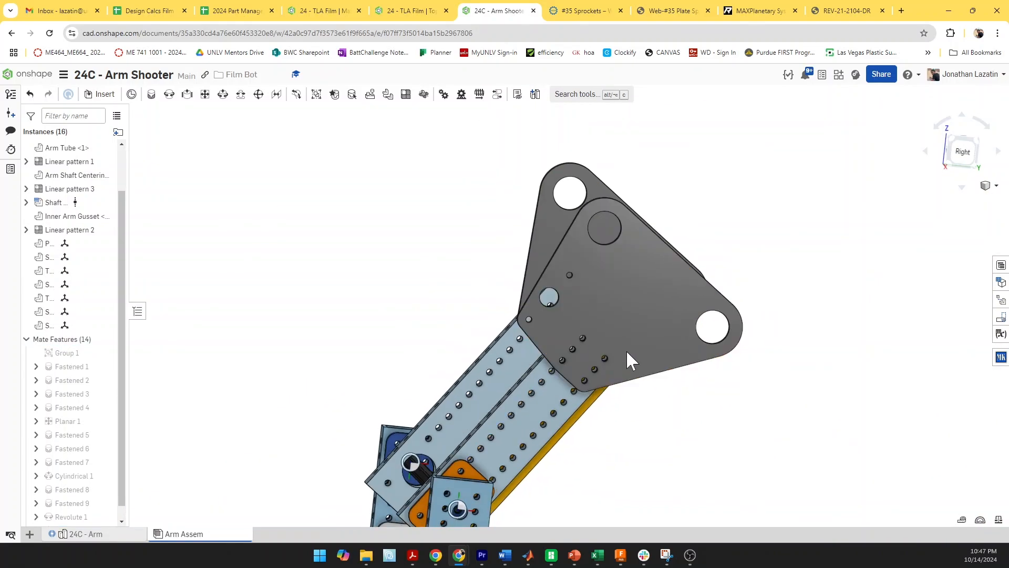
Examine the orientation of both shooter plates on the arm assembly from the right and left sides
right_click_drag(628, 350, 644, 345)
key("shift+4")
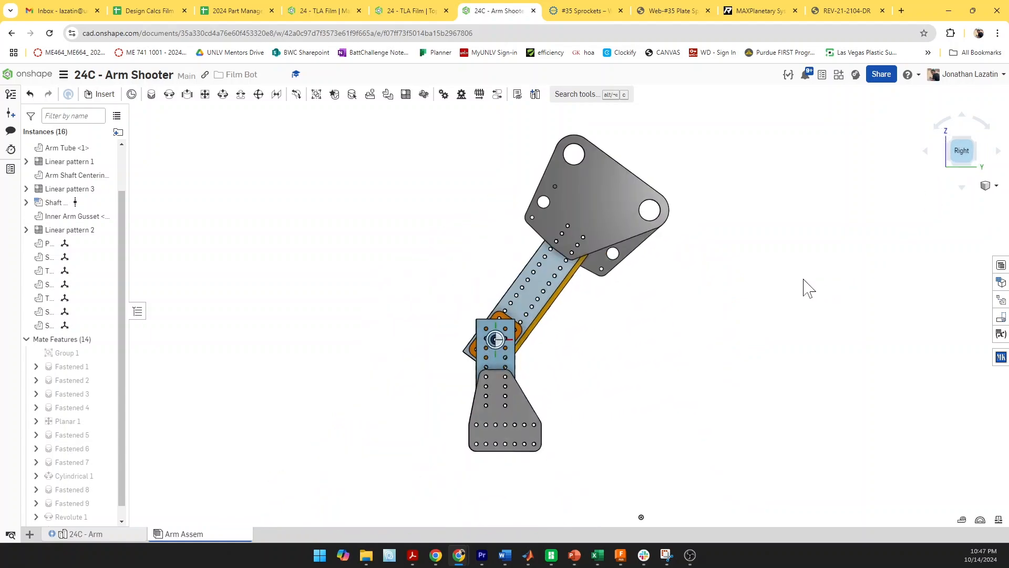
right_click_drag(688, 281, 727, 287)
scroll(727, 288, "down", 3)
middle_click_drag(727, 288, 771, 313)
right_click_drag(771, 313, 838, 305)
mouse_move(634, 342)
right_mouse_down()
mouse_move(558, 352)
mouse_move(644, 342)
mouse_move(652, 361)
mouse_move(625, 361)
mouse_move(636, 348)
right_mouse_up()
scroll(603, 311, "up", 3)
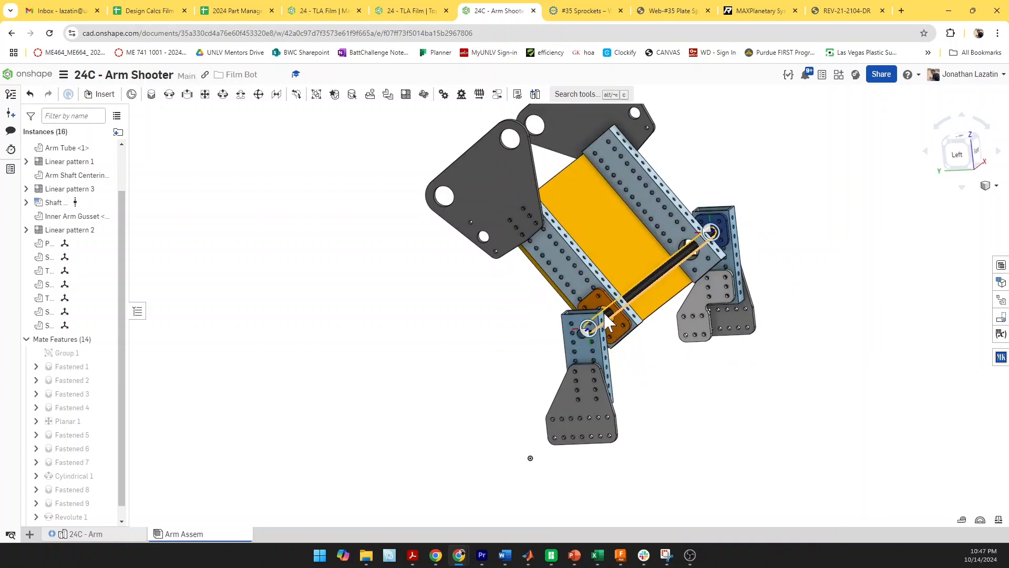
Search the MKCad library for "bearing" and insert a .5" hex bearing into the assembly
left_click(1001, 357)
type("bearing")
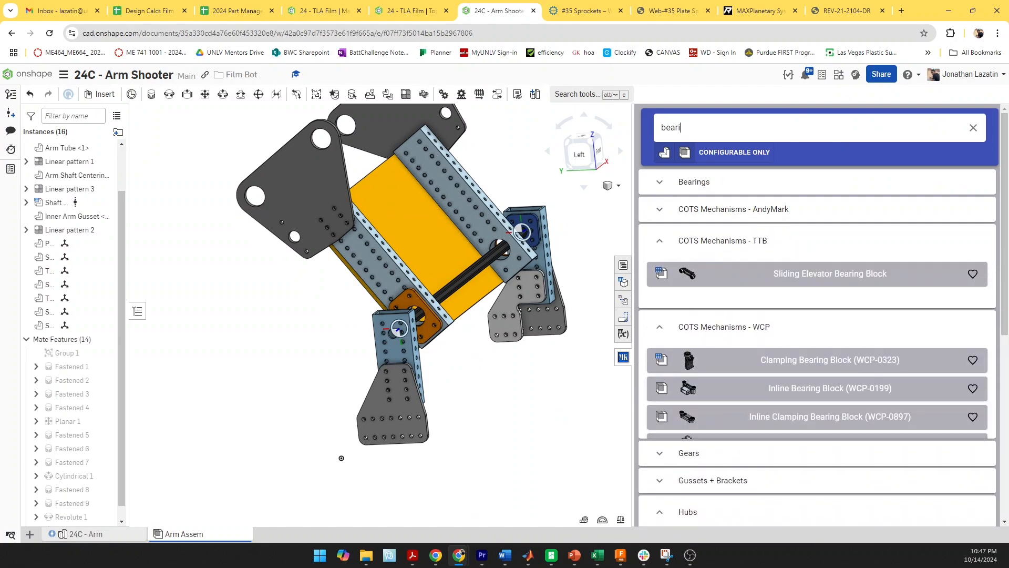
left_click(735, 184)
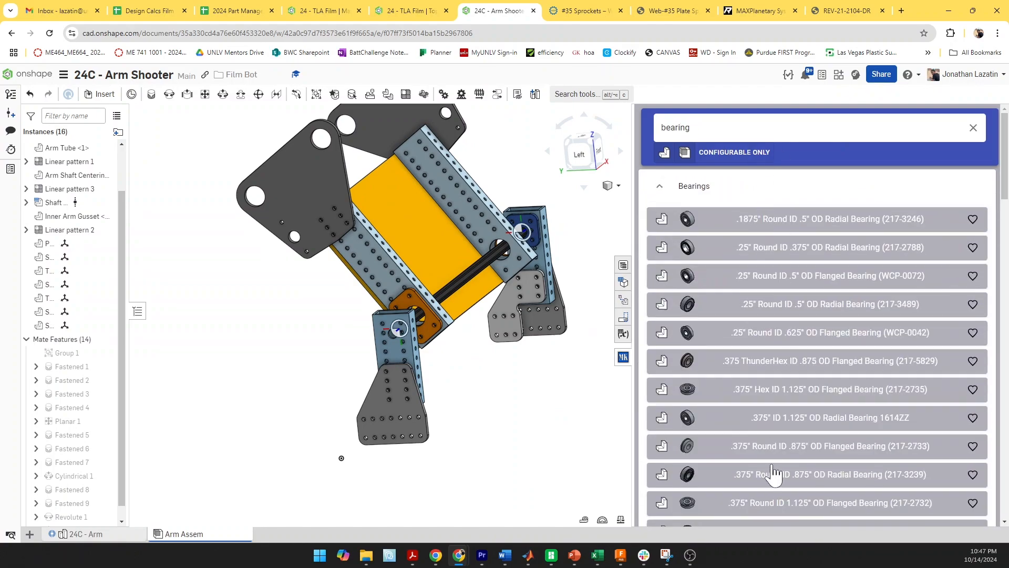
scroll(773, 474, "down", 4)
left_click_drag(755, 368, 623, 394)
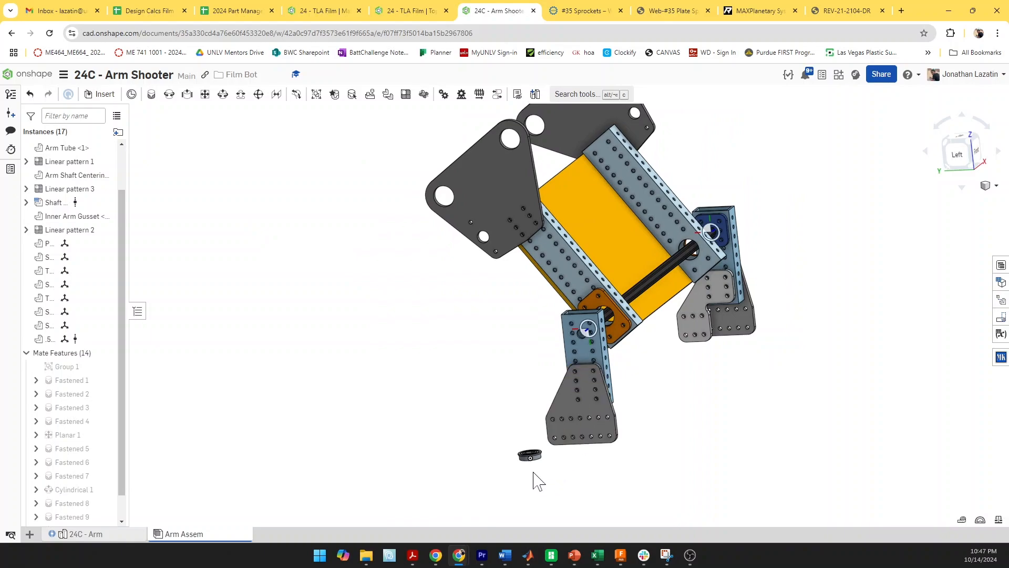
Fasten the .5" hex bearing into the large hole at the outer lower corner of the near shooter plate
key("j")
scroll(534, 466, "down", 5)
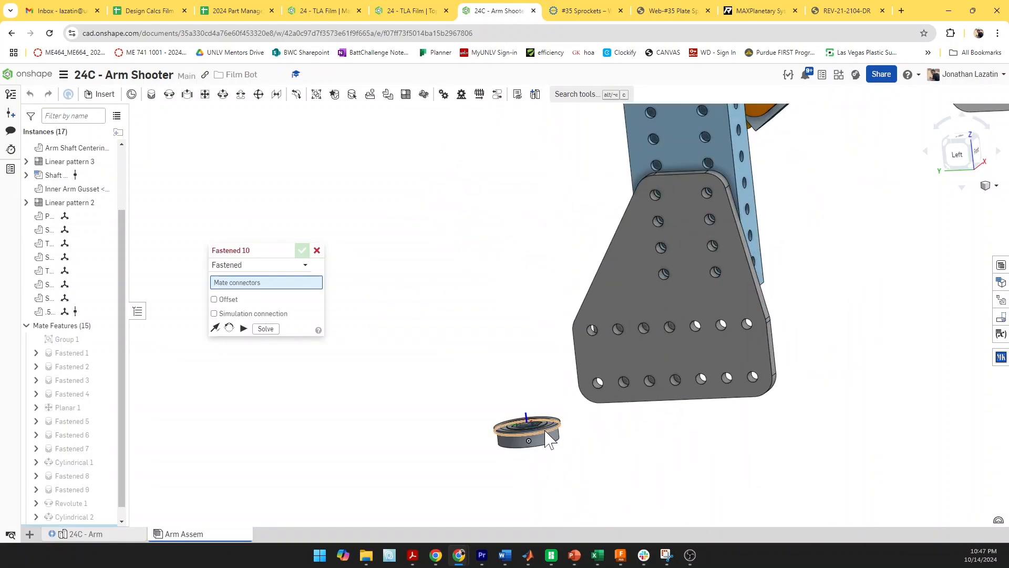
scroll(547, 432, "up", 5)
left_click(551, 439)
scroll(525, 299, "down", 6)
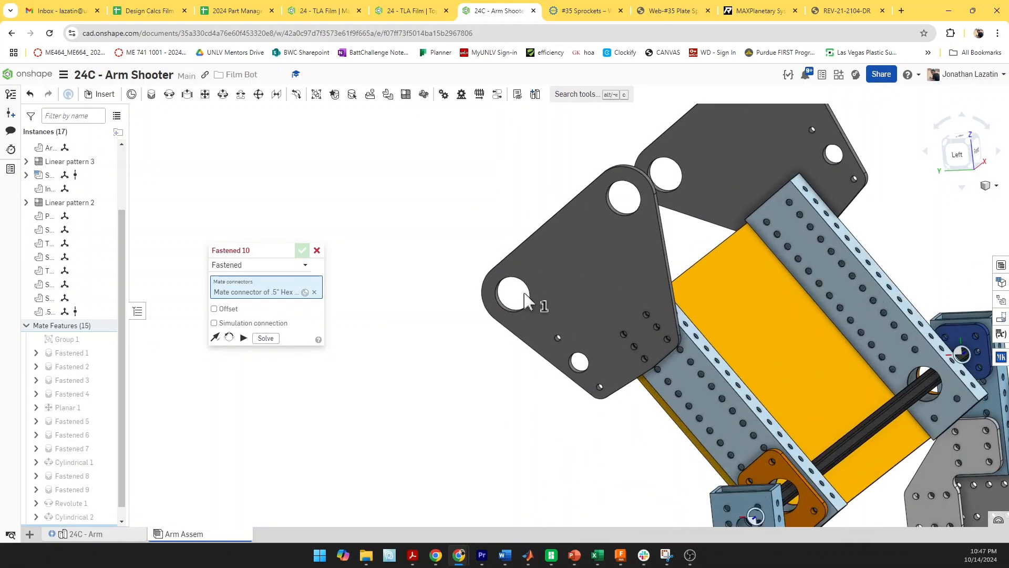
left_click(526, 289)
left_click(667, 310)
key("m")
left_click(525, 288)
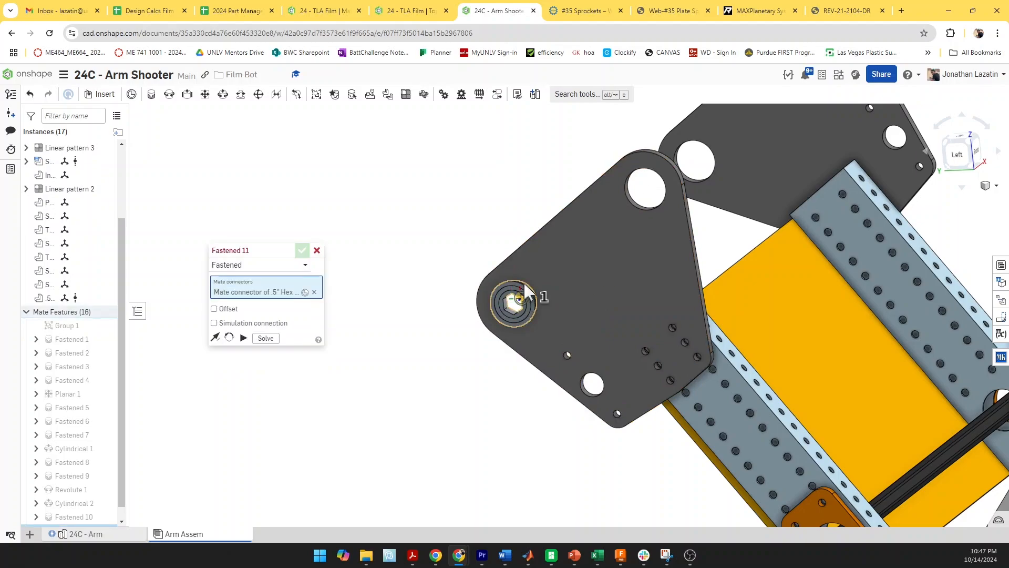
left_click(524, 288)
left_click(662, 184)
Duplicate the .5" hex bearing and fasten the copy into the upper large hole of the same shooter plate
left_click(530, 301)
key("ctrl+c")
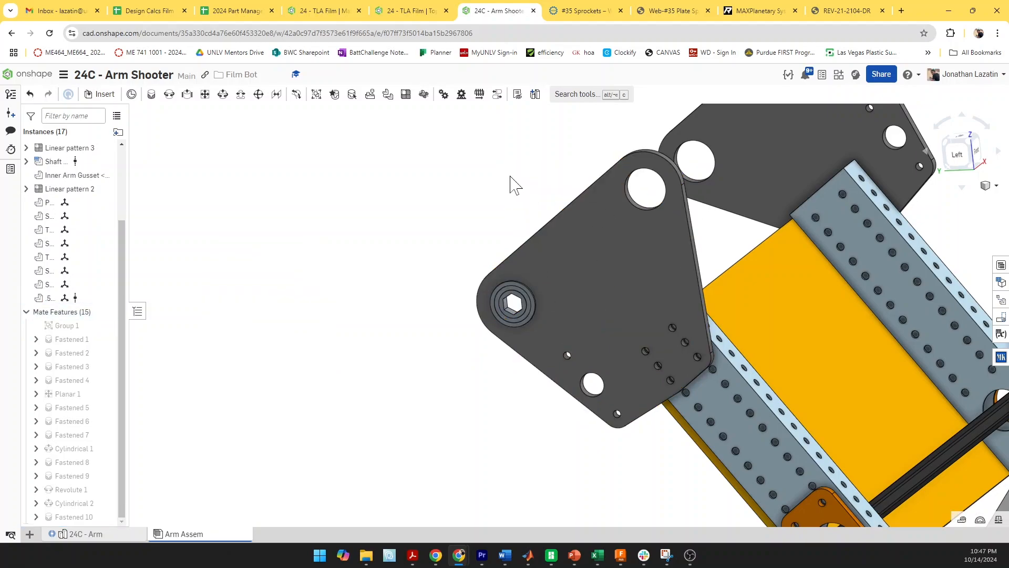
key("ctrl+v")
key("m")
scroll(528, 184, "down", 3)
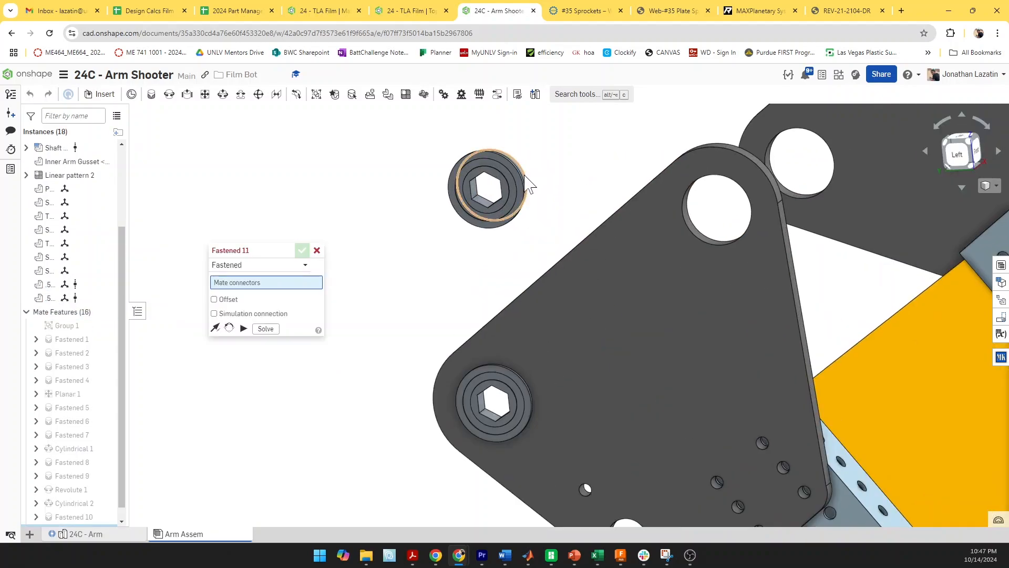
left_click(699, 190)
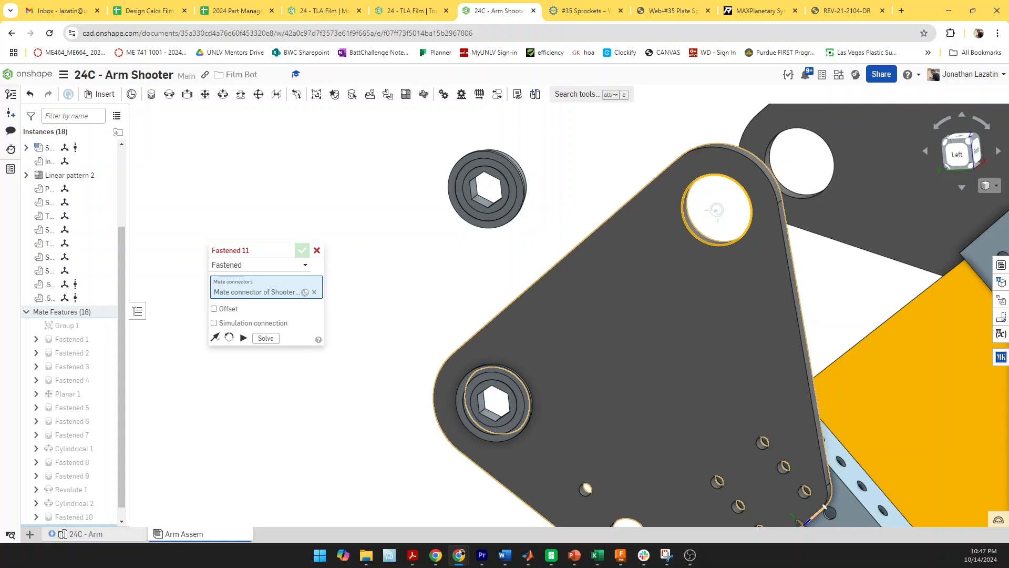
right_click_drag(512, 177, 821, 173)
left_click(807, 155)
key("Return")
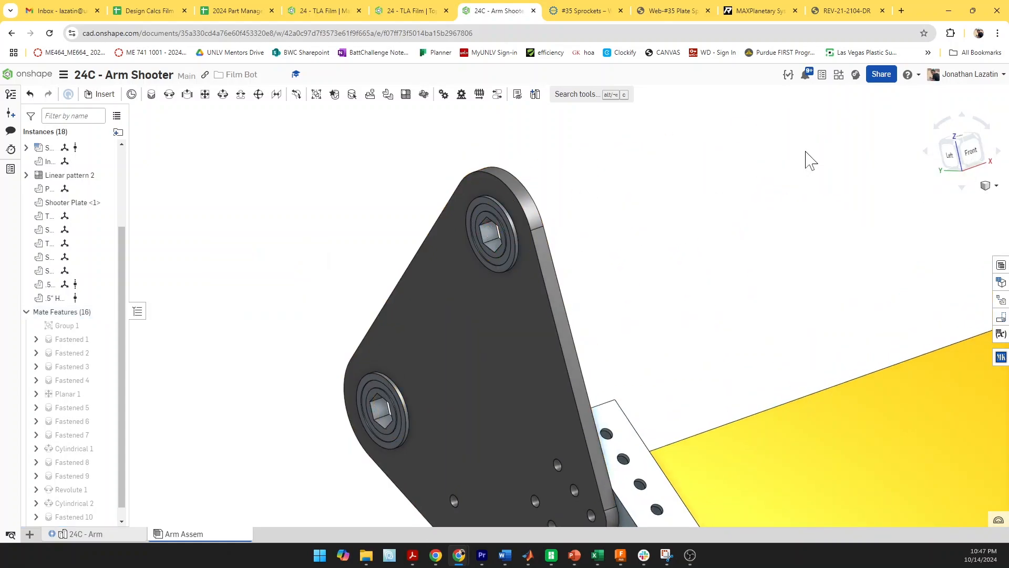
Search the MKCad library for "sprock" and insert the 60t Aluminum Plate Sprocket (#35 Chain, SplineXL Bore) (WCP-0987)
scroll(666, 176, "up", 3)
middle_click_drag(528, 362, 355, 402)
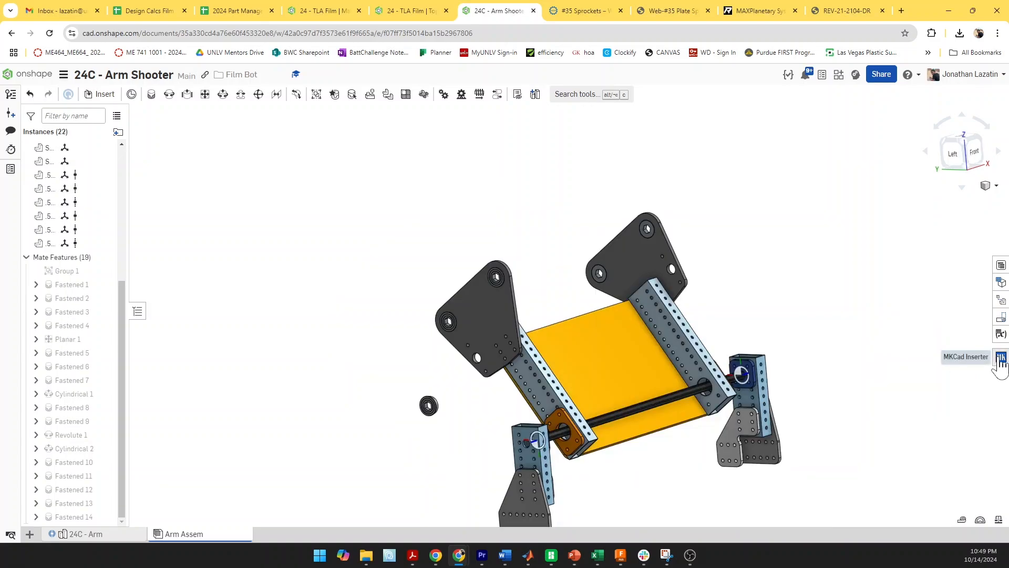
left_click(1000, 357)
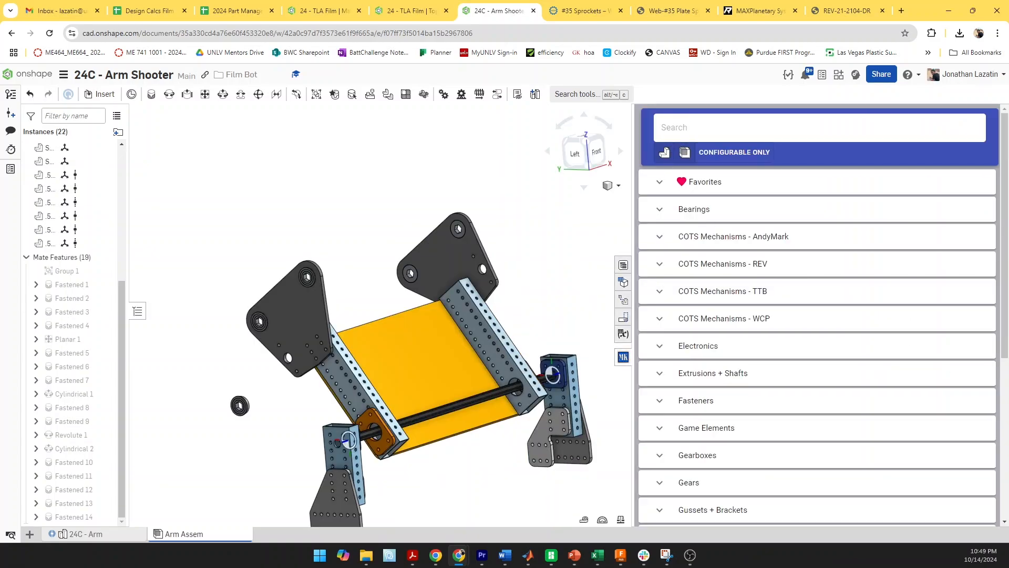
type("sprock")
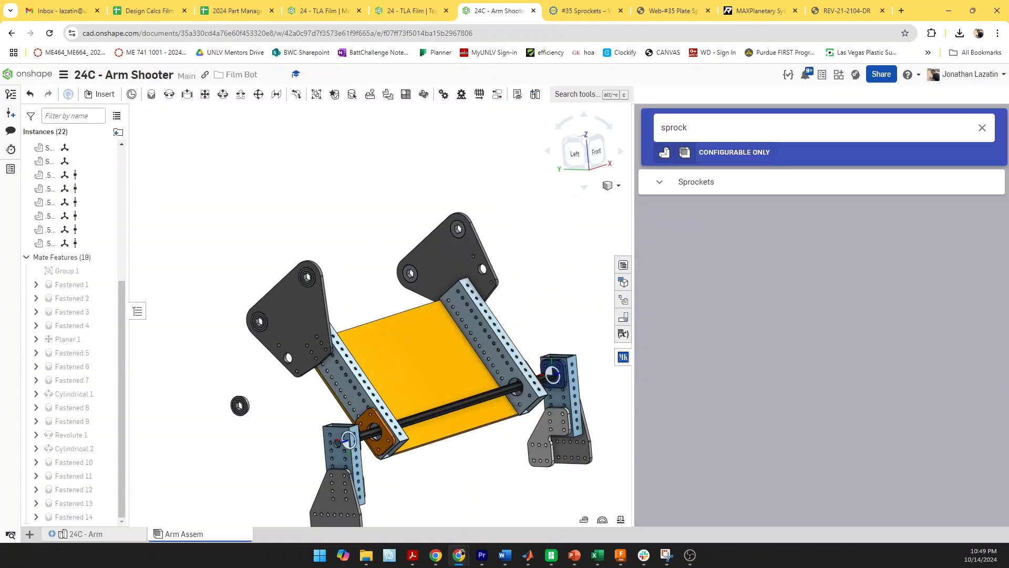
left_click(717, 197)
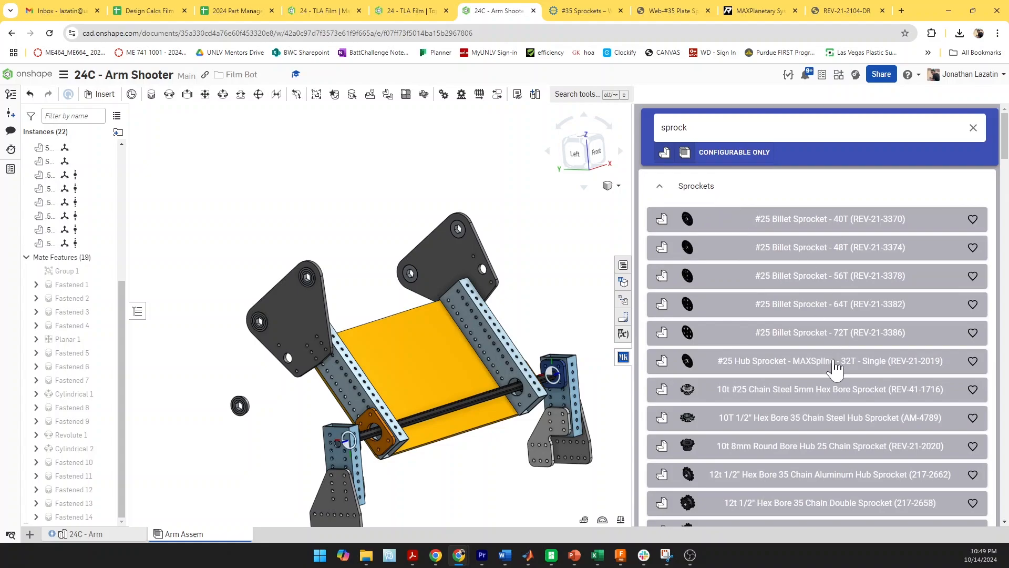
scroll(835, 368, "down", 4)
scroll(789, 431, "down", 3)
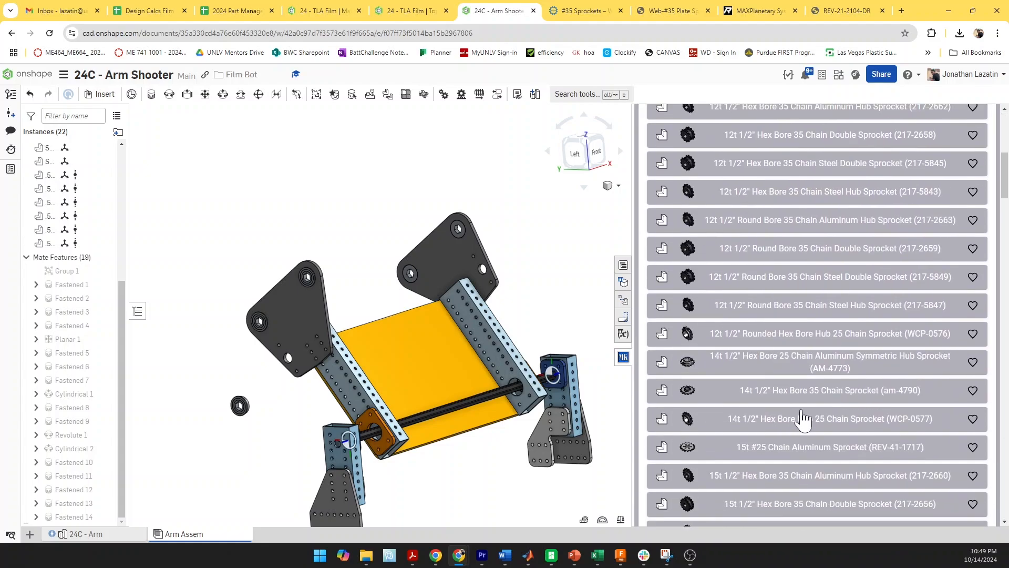
scroll(766, 330, "down", 15)
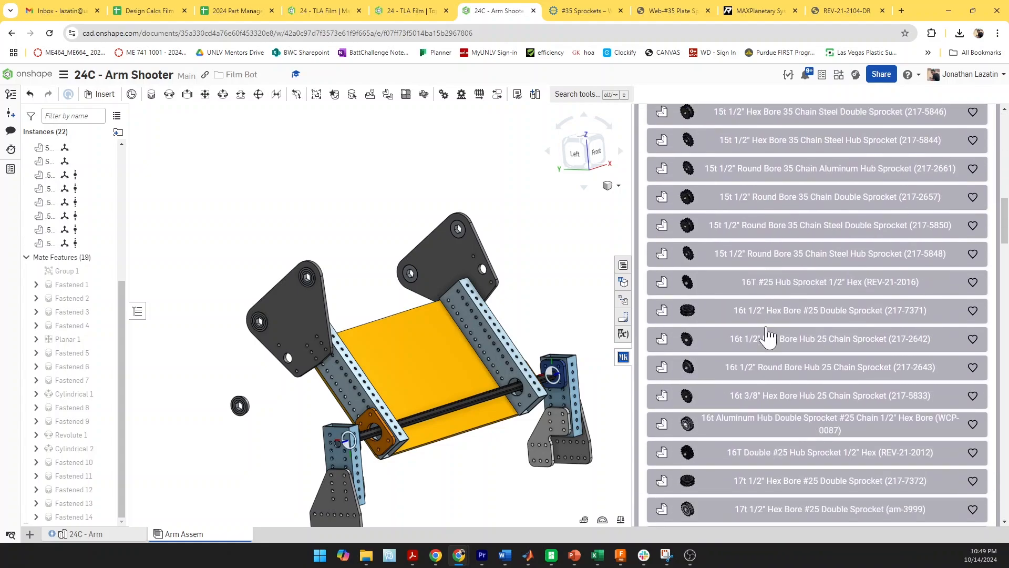
scroll(777, 434, "down", 15)
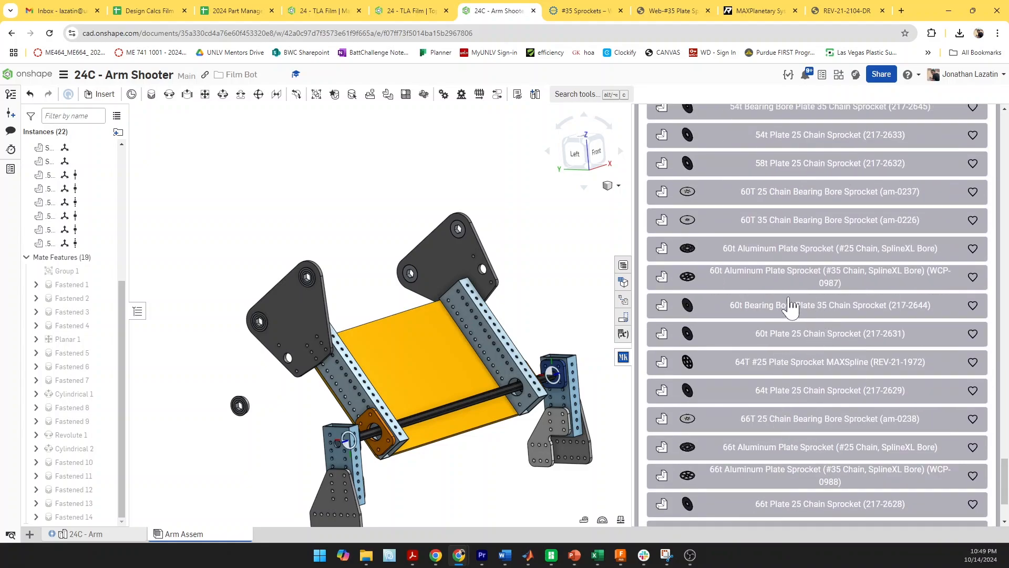
left_click(825, 286)
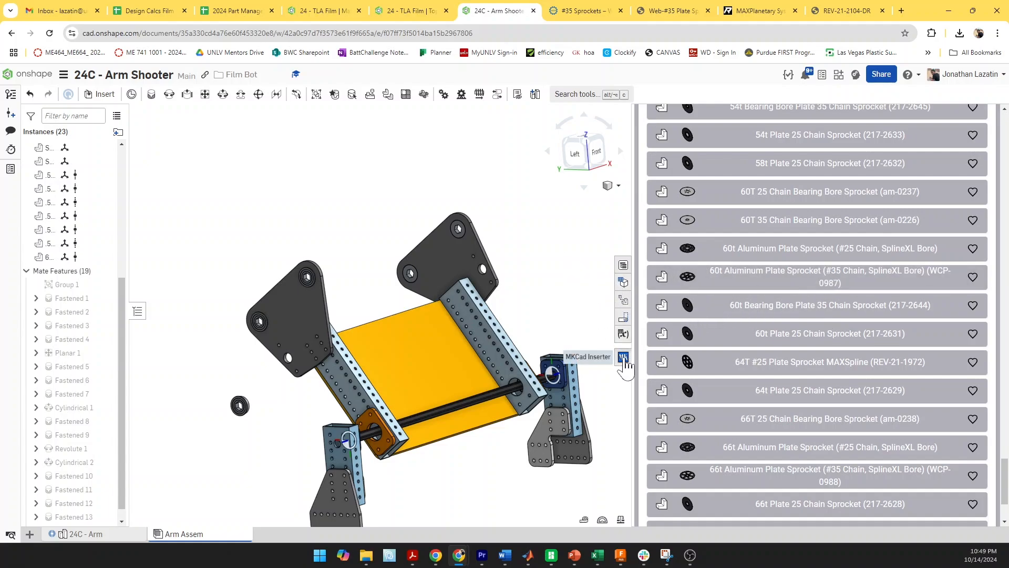
left_click(623, 357)
Fasten the 60t sprocket's center bore to the center hole of the orange plate on the arm's pivot end
scroll(563, 491, "up", 3)
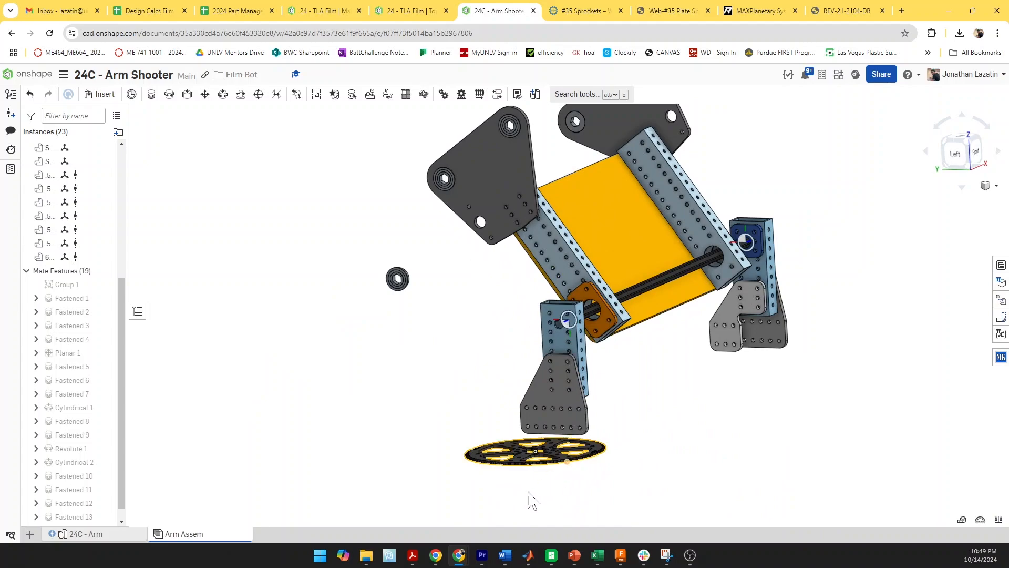
scroll(531, 499, "up", 10)
key("f")
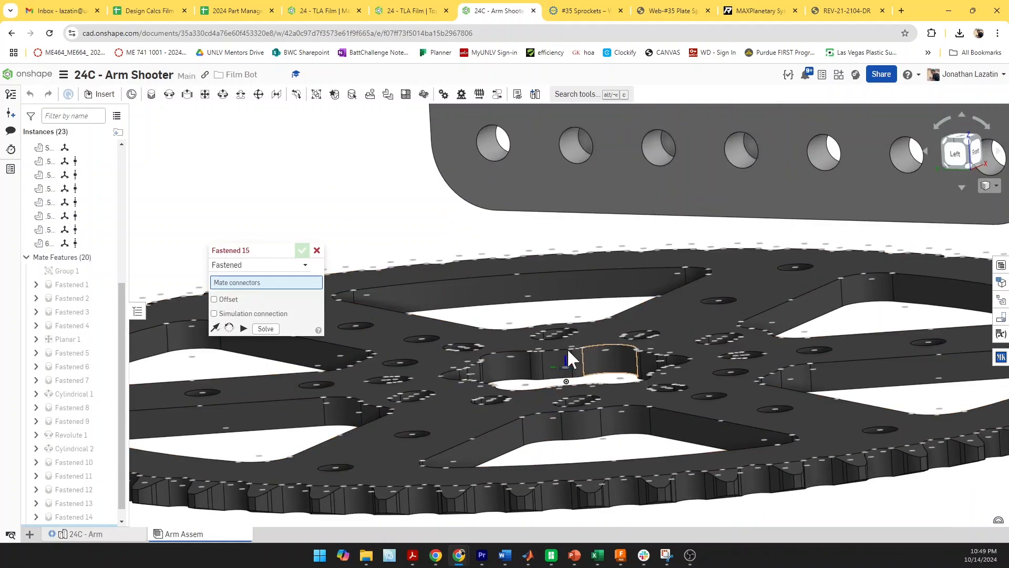
left_click(588, 384)
scroll(584, 401, "up", 3)
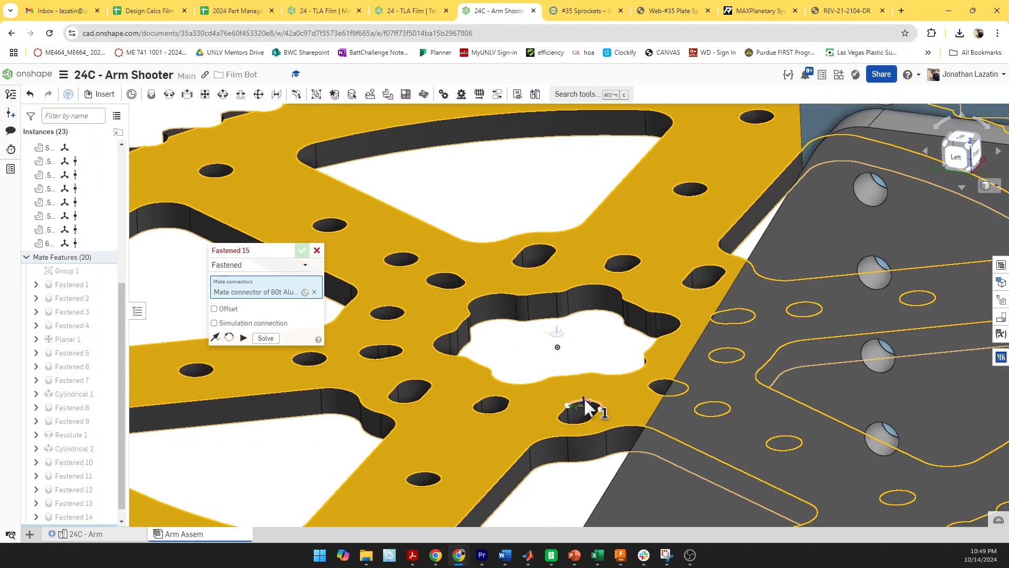
scroll(585, 405, "down", 5)
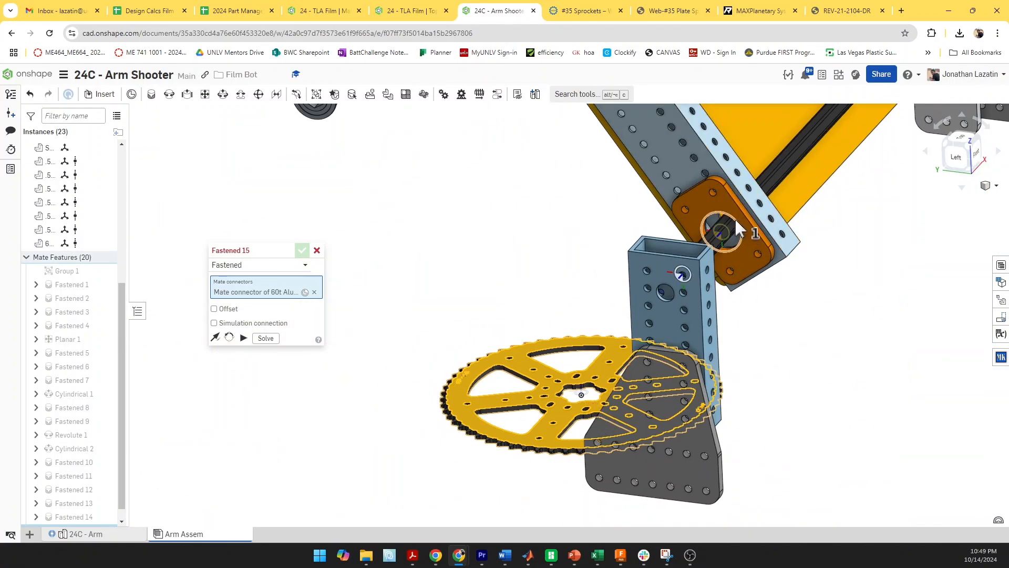
left_click(736, 220)
scroll(744, 218, "up", 6)
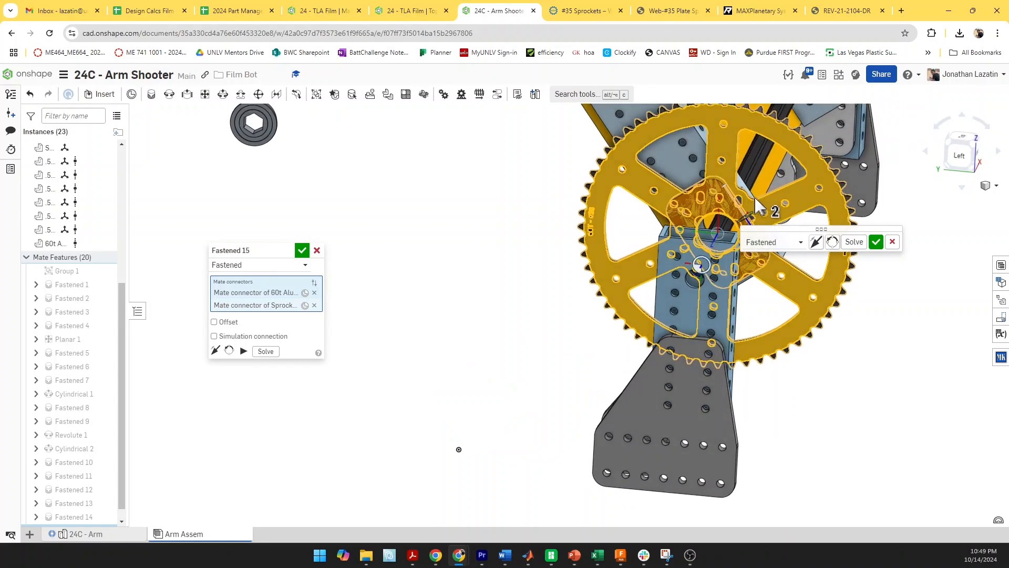
Flip the primary axis of the sprocket's fastened mate and accept the mate
right_click_drag(749, 207, 711, 210)
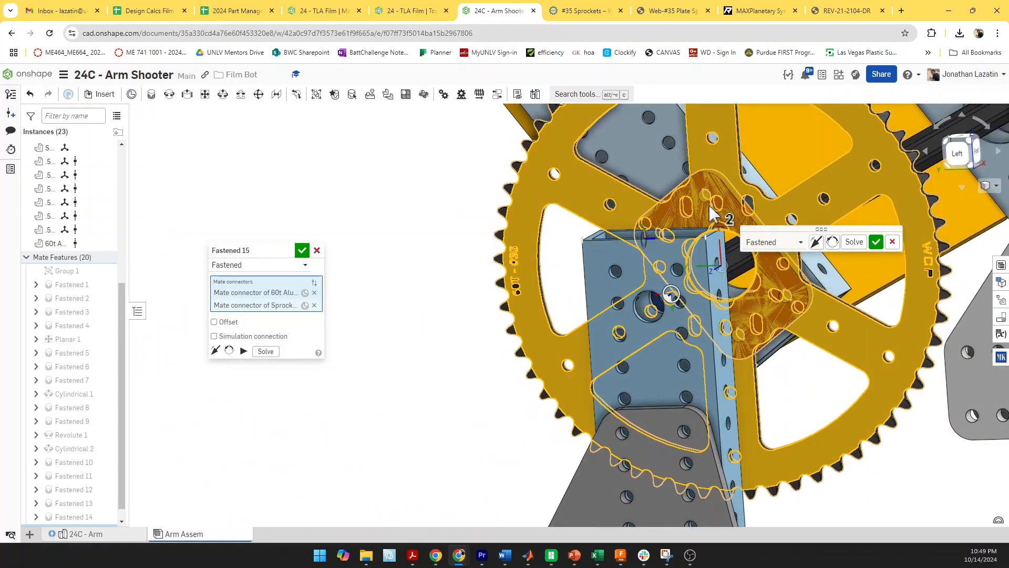
right_click_drag(830, 297, 724, 340)
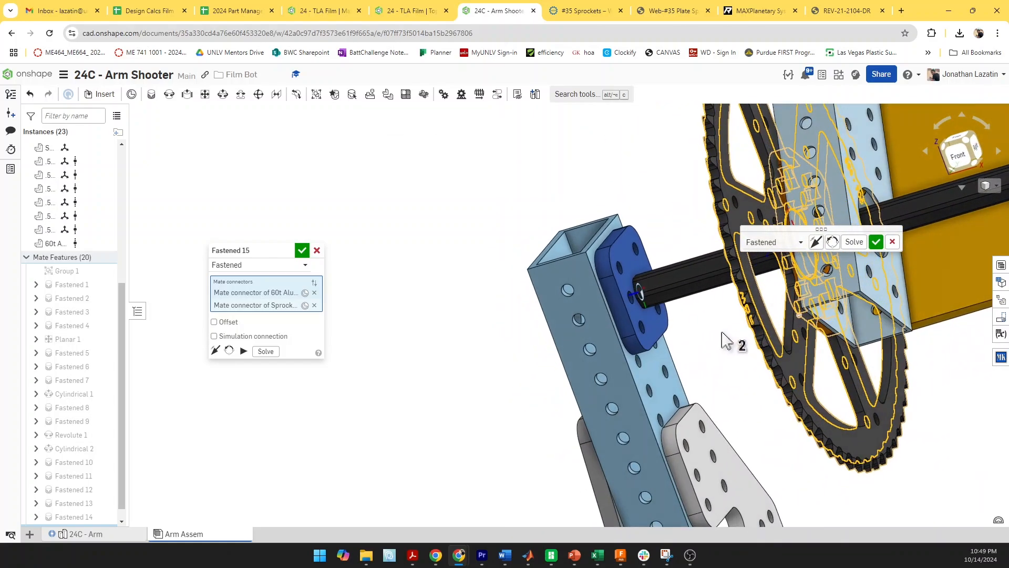
left_click(215, 350)
right_click_drag(646, 372, 748, 352)
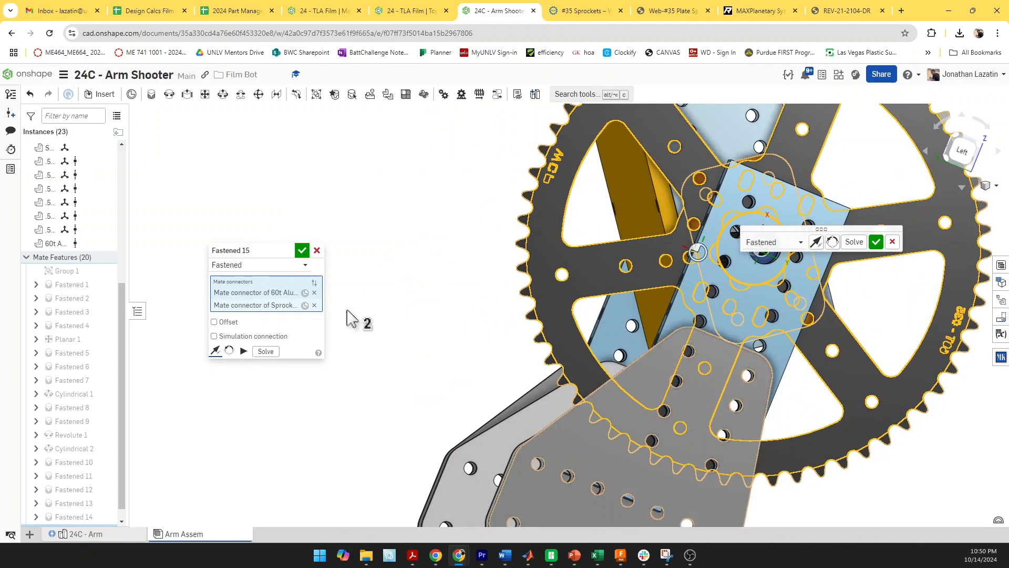
left_click(303, 251)
Change the sprocket's Fastened mate to the orange pivot plate into a Revolute mate
right_click_drag(806, 328, 547, 361)
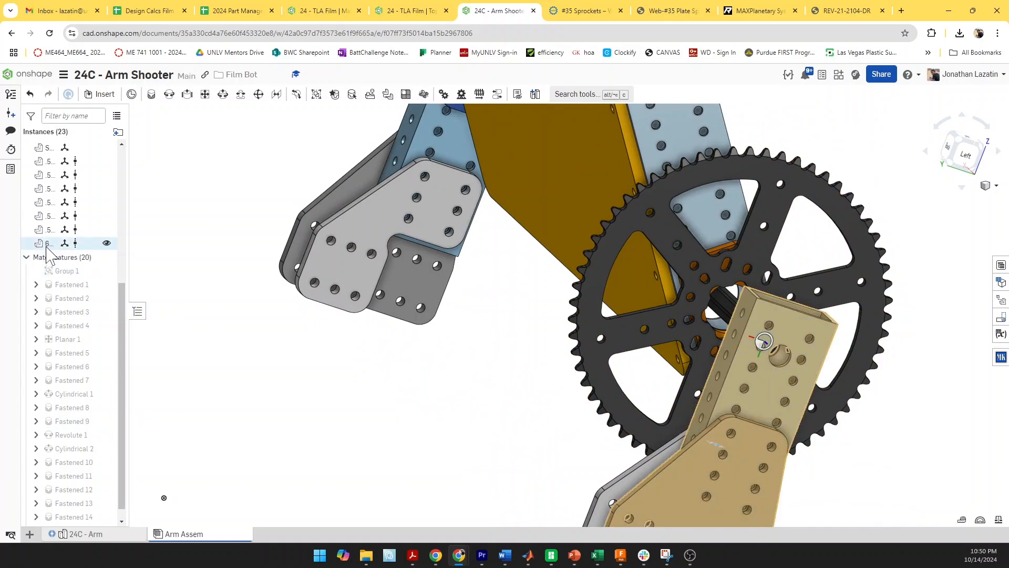
double_click(80, 516)
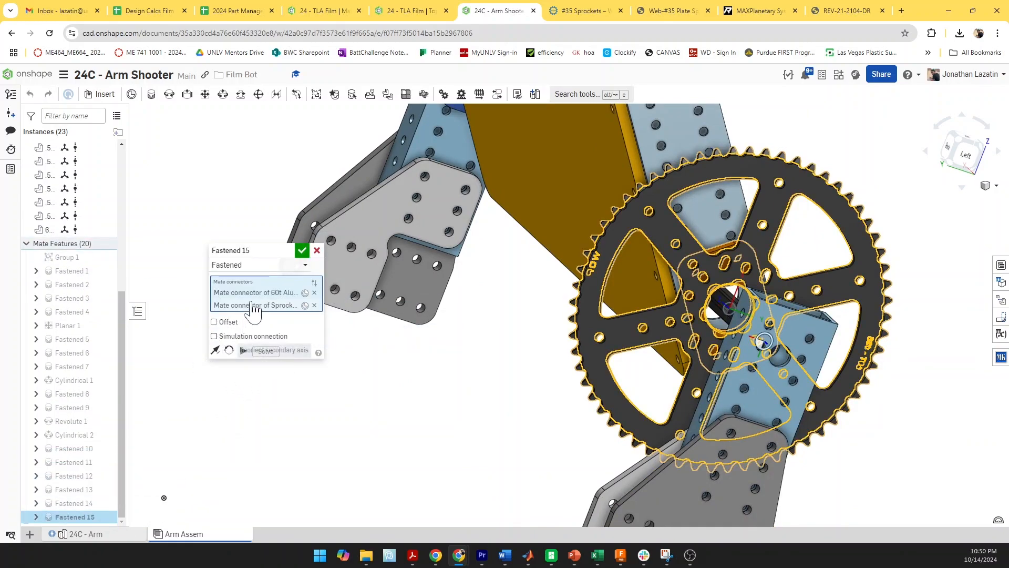
left_click(253, 268)
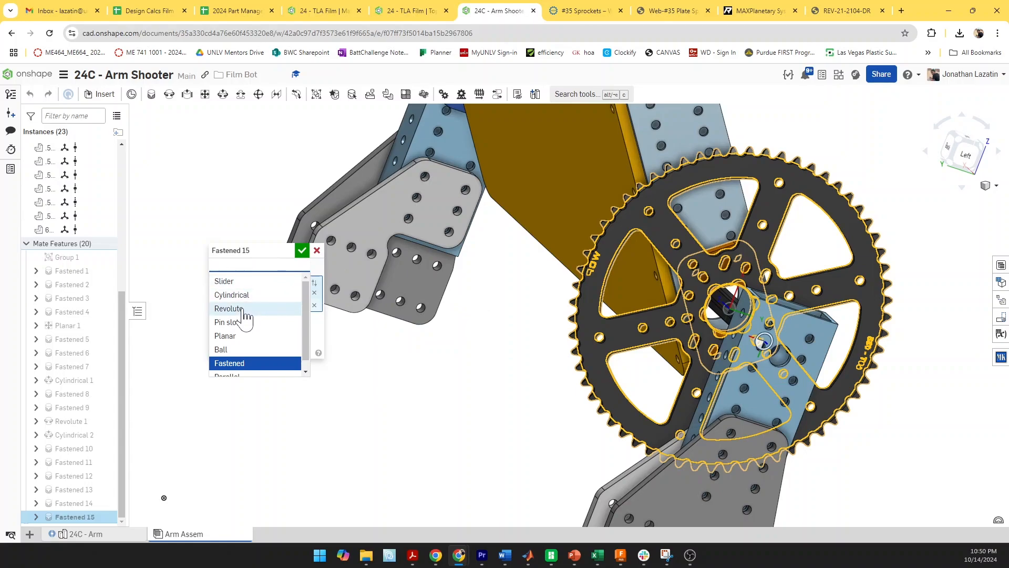
left_click(228, 308)
left_click(302, 255)
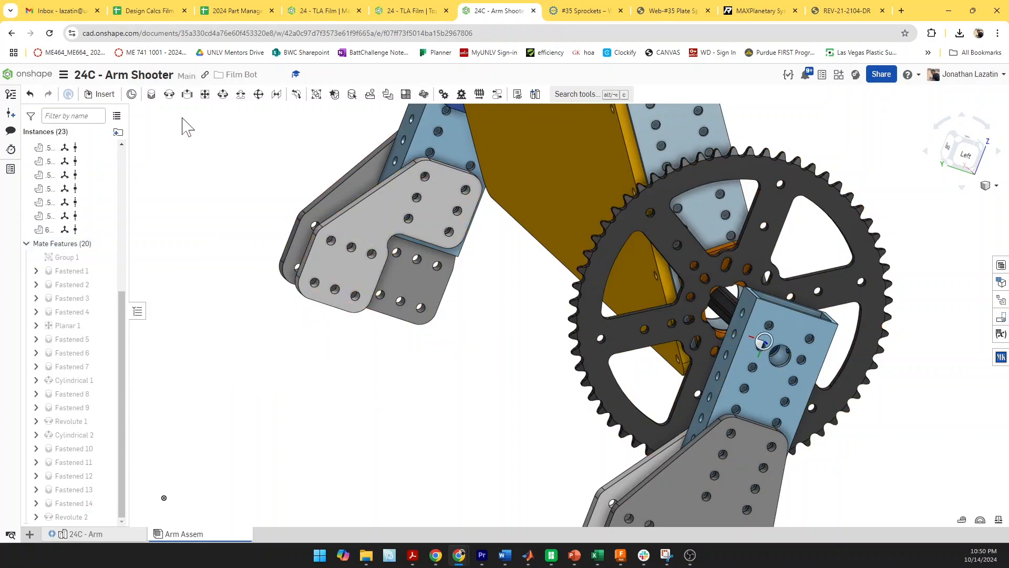
Add a Cylindrical mate between a slotted bolt hole near the sprocket's bore and a bolt hole in the orange plate
left_click(223, 95)
scroll(699, 256, "up", 5)
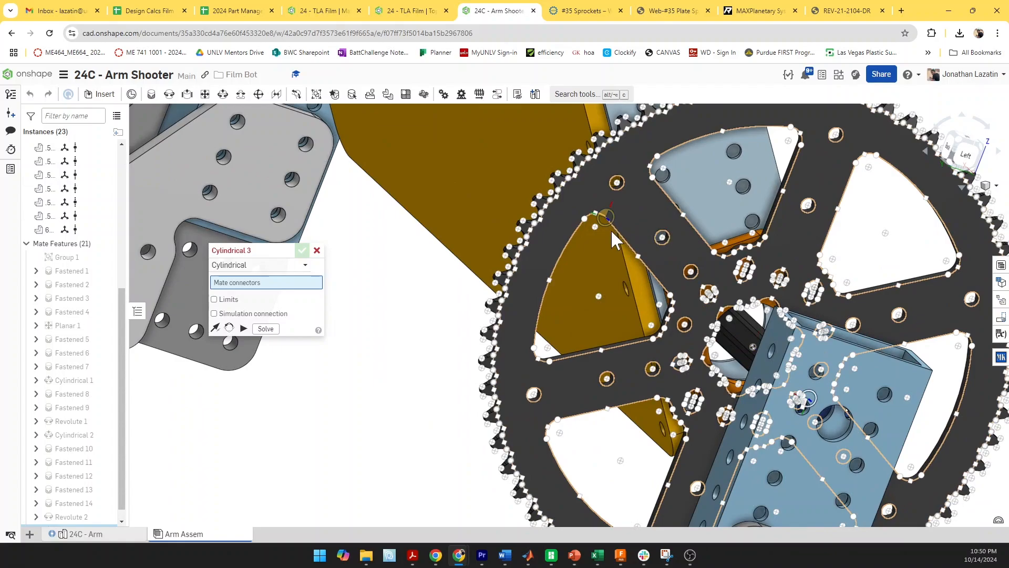
mouse_move(569, 245)
left_mouse_down()
mouse_move(545, 264)
mouse_move(542, 291)
mouse_move(555, 232)
mouse_move(569, 225)
left_mouse_up()
scroll(563, 247, "down", 3)
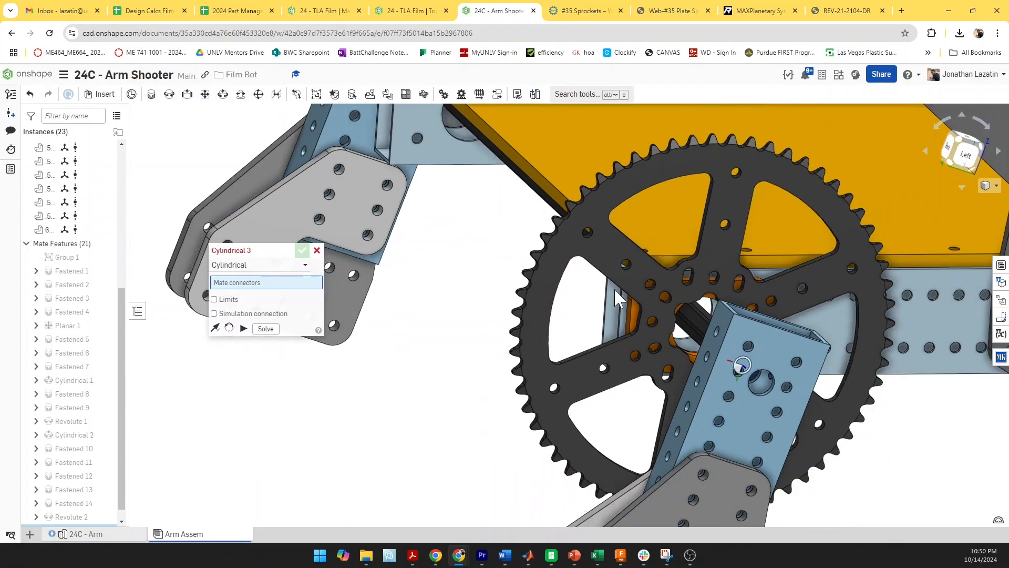
right_click_drag(614, 288, 597, 276)
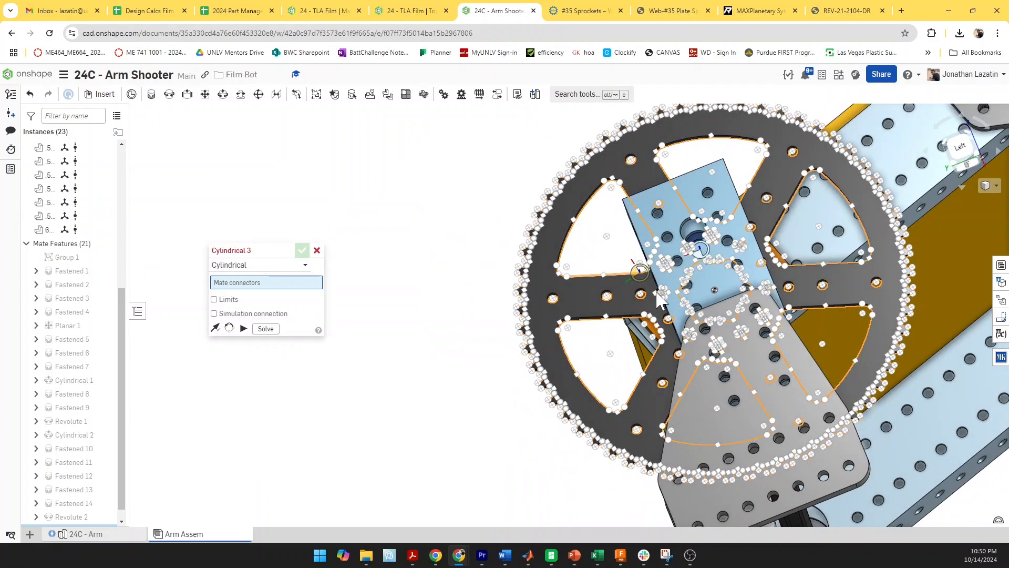
scroll(627, 286, "up", 3)
scroll(715, 222, "up", 5)
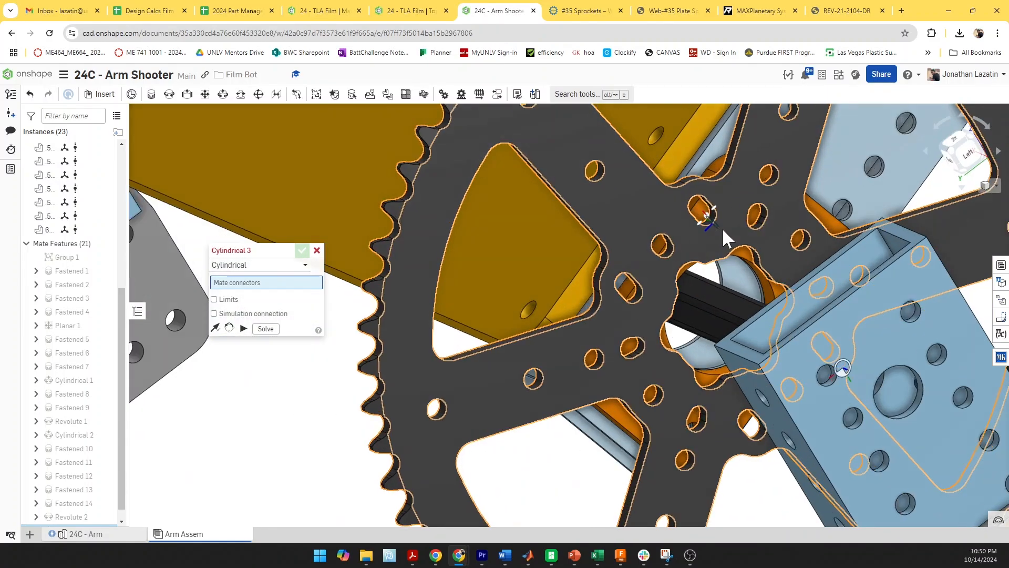
right_click_drag(723, 238, 694, 223)
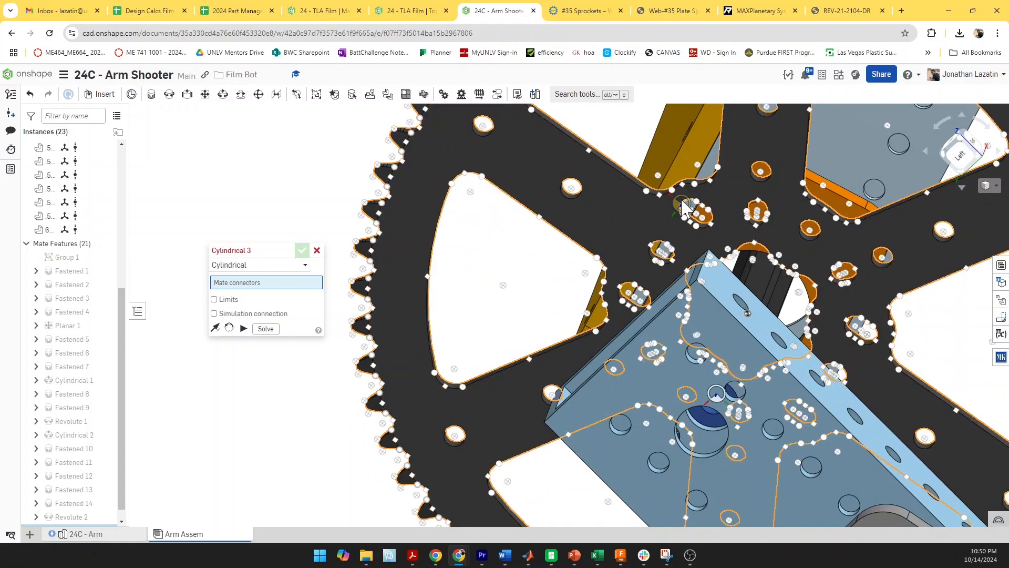
scroll(686, 203, "up", 3)
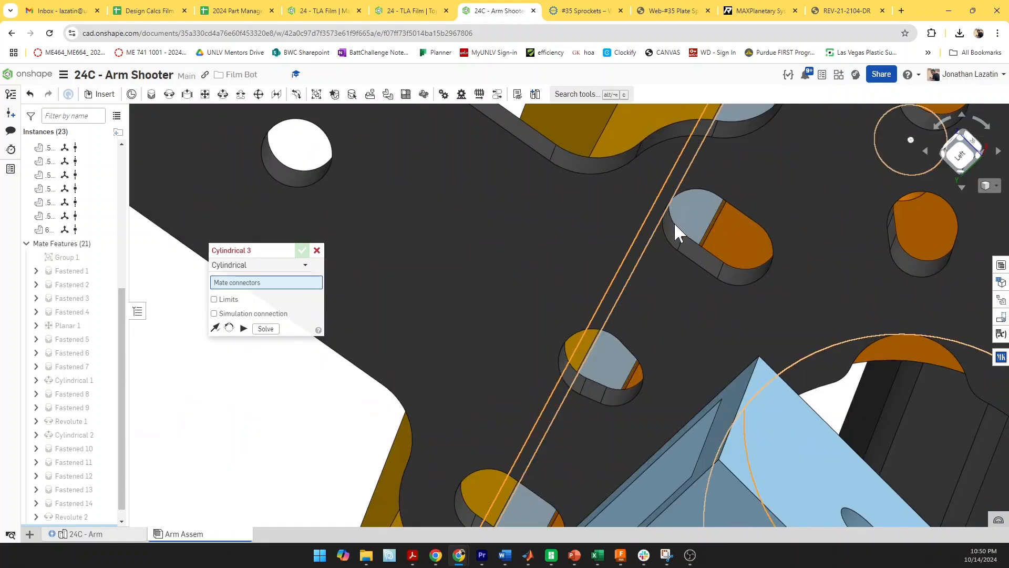
scroll(671, 227, "down", 2)
left_click(670, 227)
left_click(777, 223)
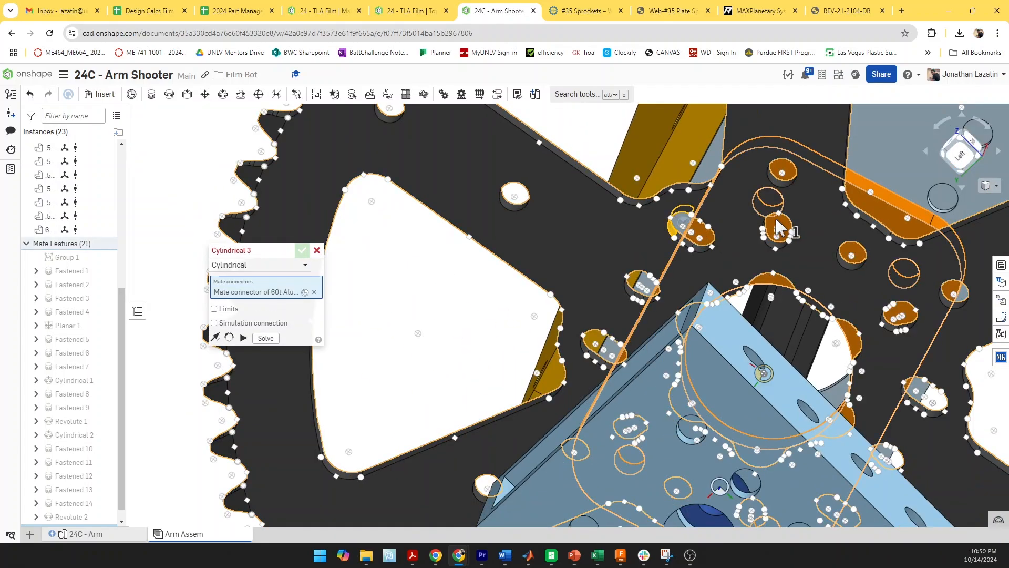
key("Return")
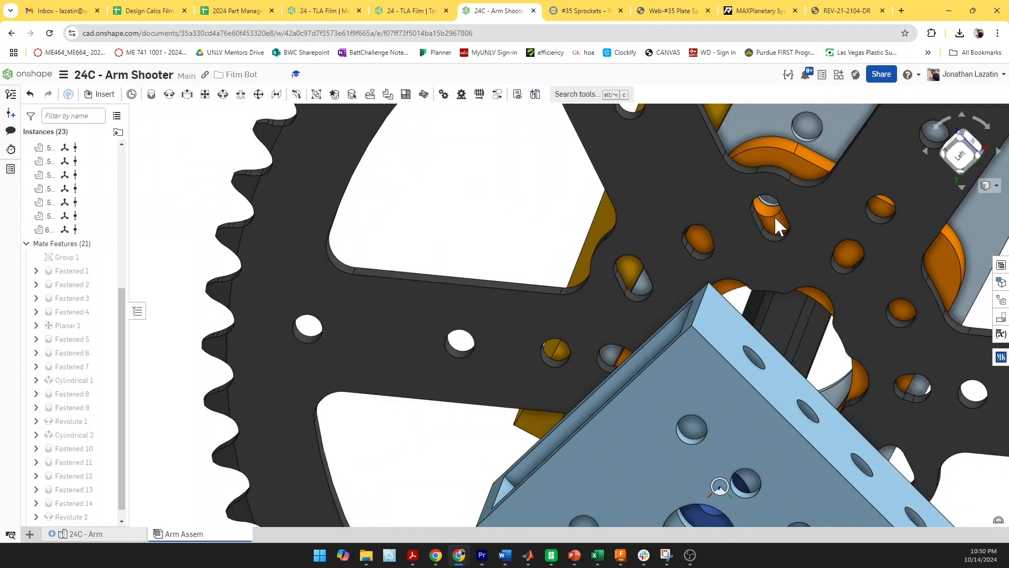
Reopen the sprocket's new Cylindrical mate and remove its second mate connector on the orange plate
scroll(771, 216, "down", 4)
right_click_drag(768, 216, 789, 247)
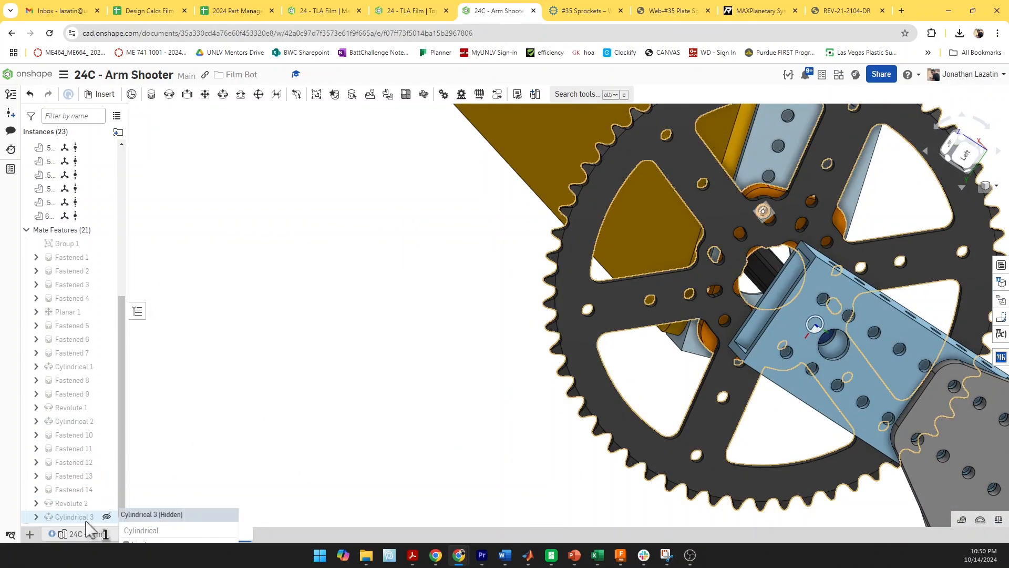
double_click(91, 518)
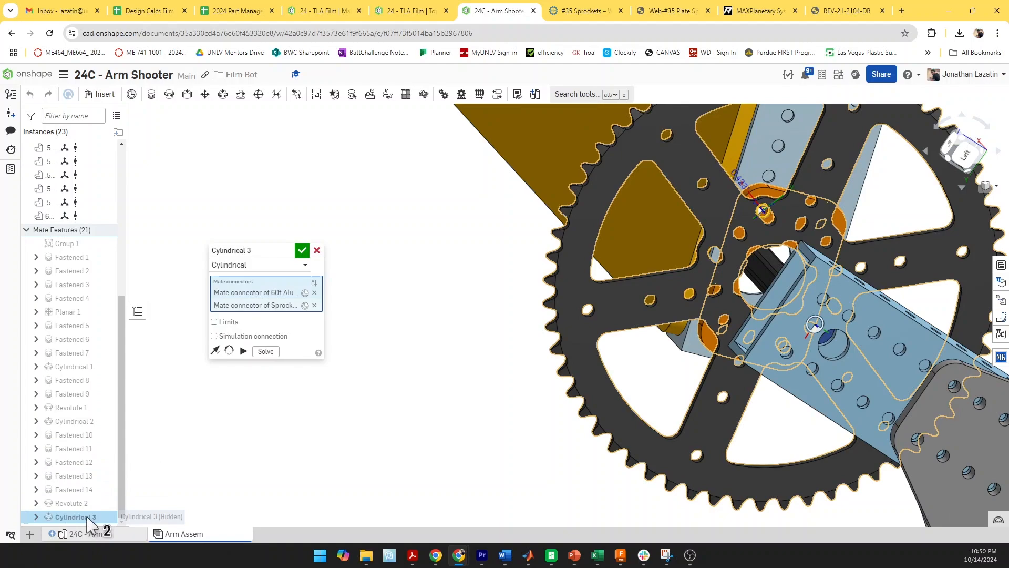
left_click(314, 305)
scroll(712, 260, "up", 5)
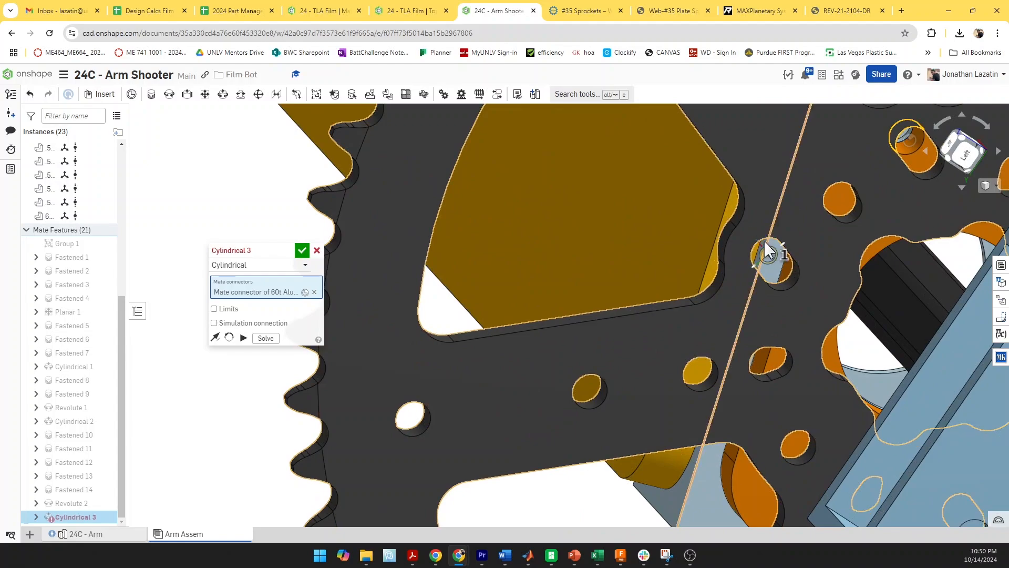
scroll(759, 240, "up", 3)
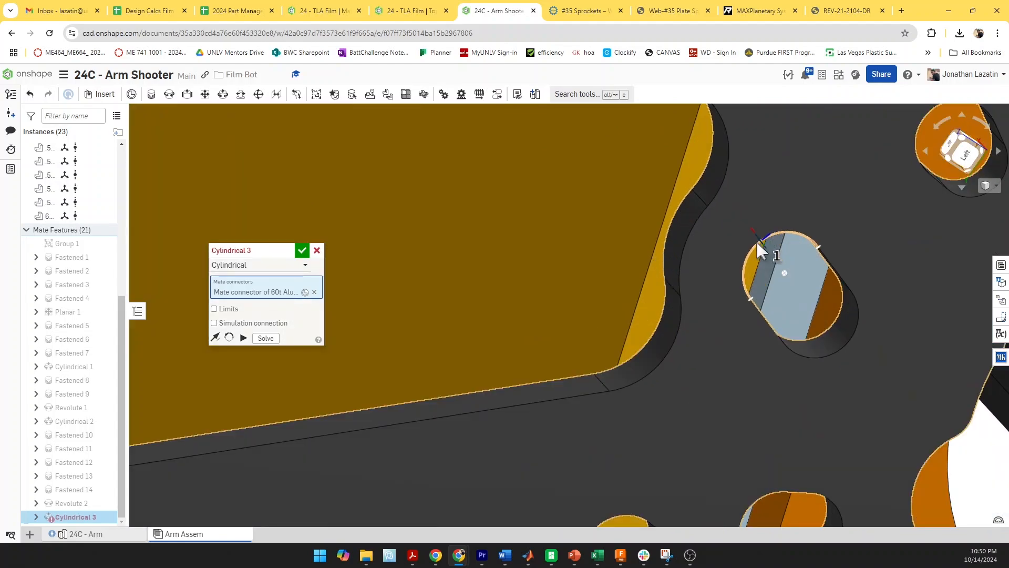
left_click(745, 273)
scroll(738, 271, "down", 3)
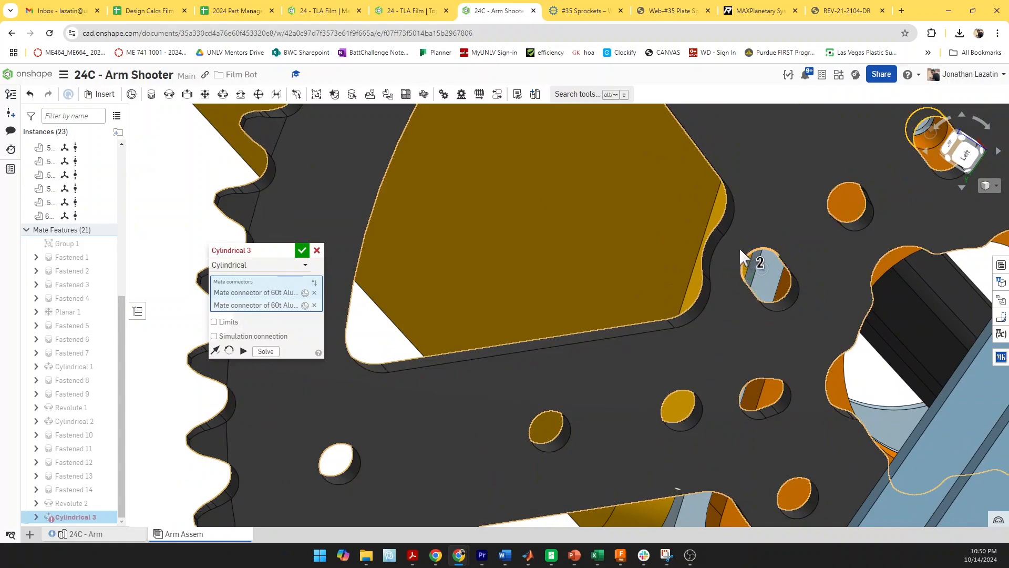
left_click(314, 305)
Pick a different bolt hole at the arm's pivot end as the Cylindrical mate's second connector and accept it
scroll(401, 316, "down", 3)
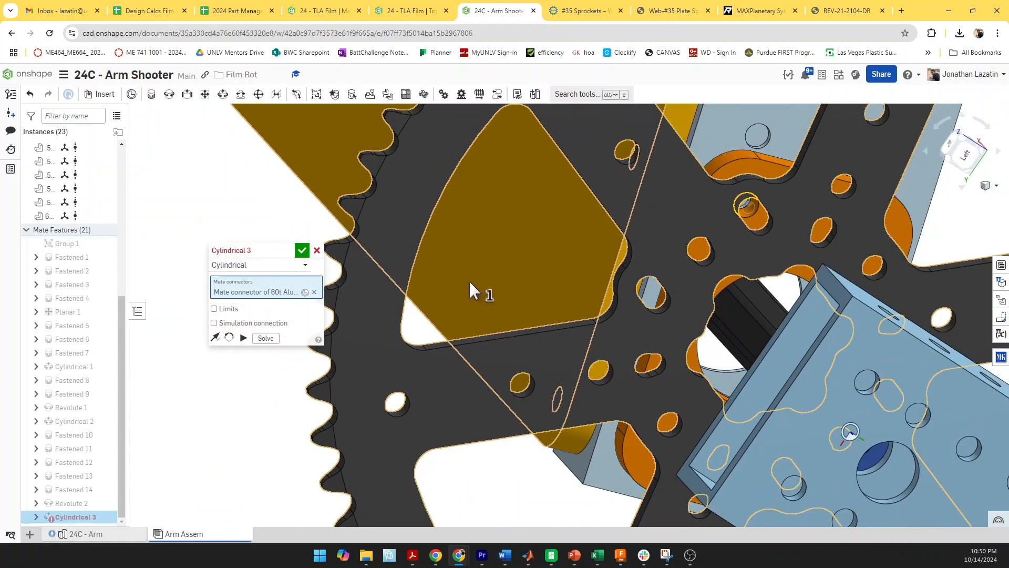
right_click_drag(883, 223, 879, 284)
scroll(872, 231, "up", 3)
scroll(878, 281, "up", 3)
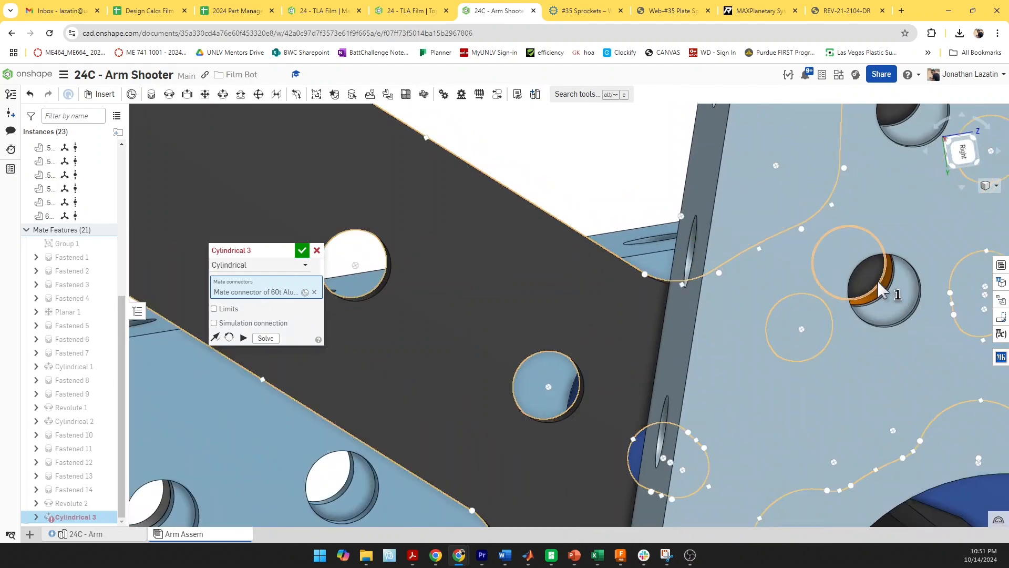
left_click(879, 281)
scroll(877, 280, "up", 2)
key("Return")
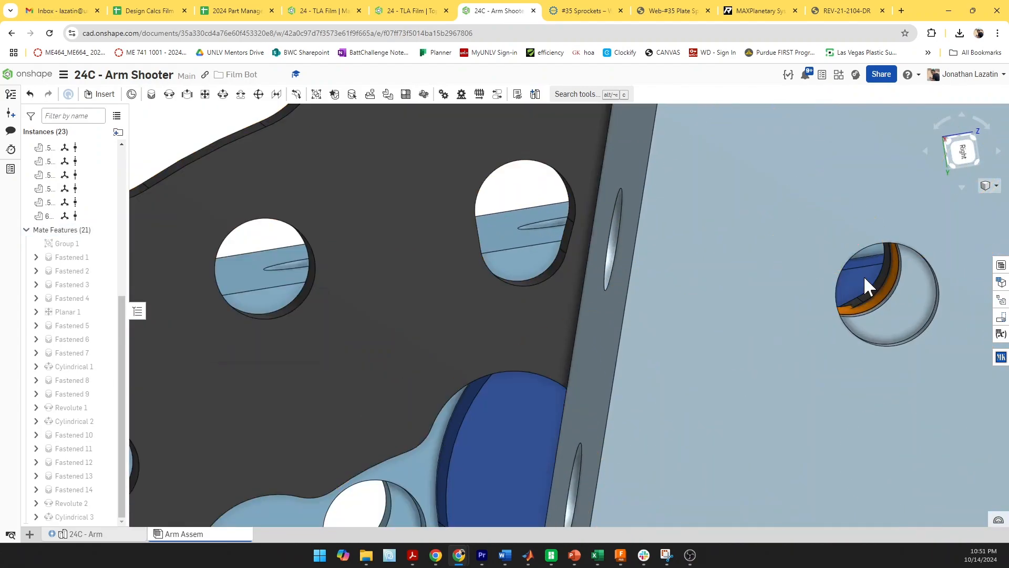
Examine the sprocket's alignment with the orange plate and the arm from several sides
right_click_drag(863, 275, 642, 252)
scroll(644, 263, "down", 10)
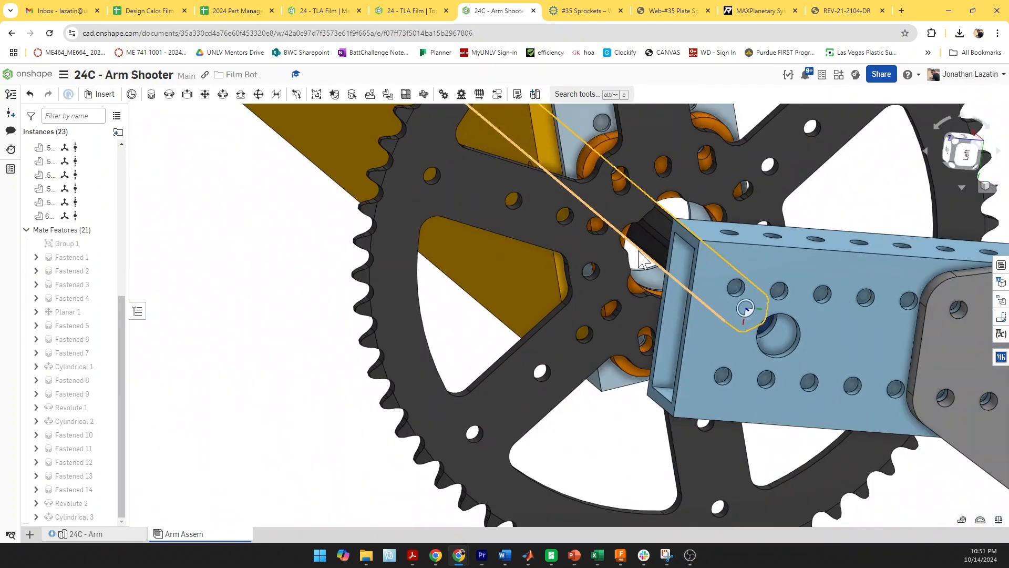
left_click(966, 152)
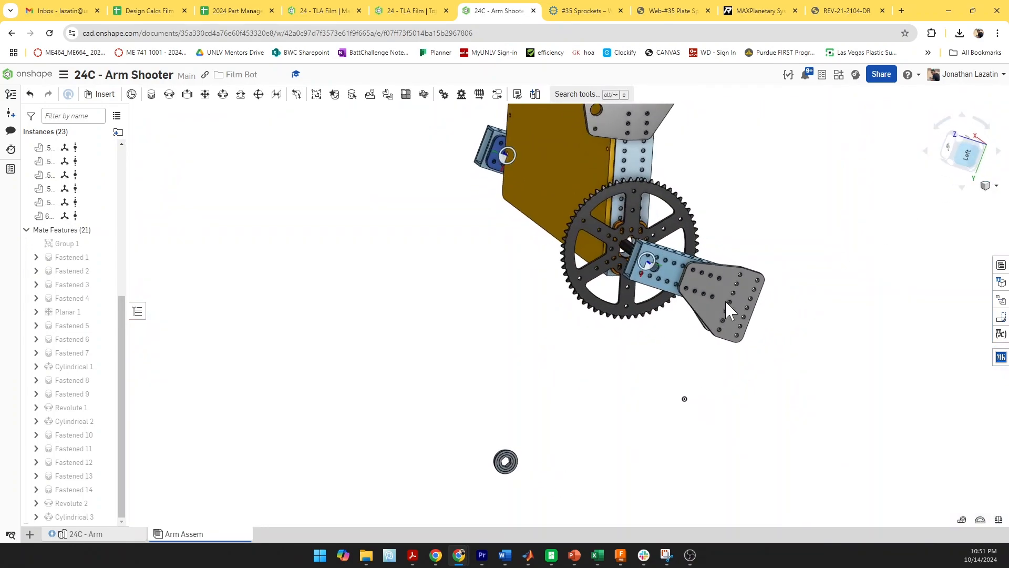
right_click_drag(663, 301, 545, 355)
left_click(548, 239)
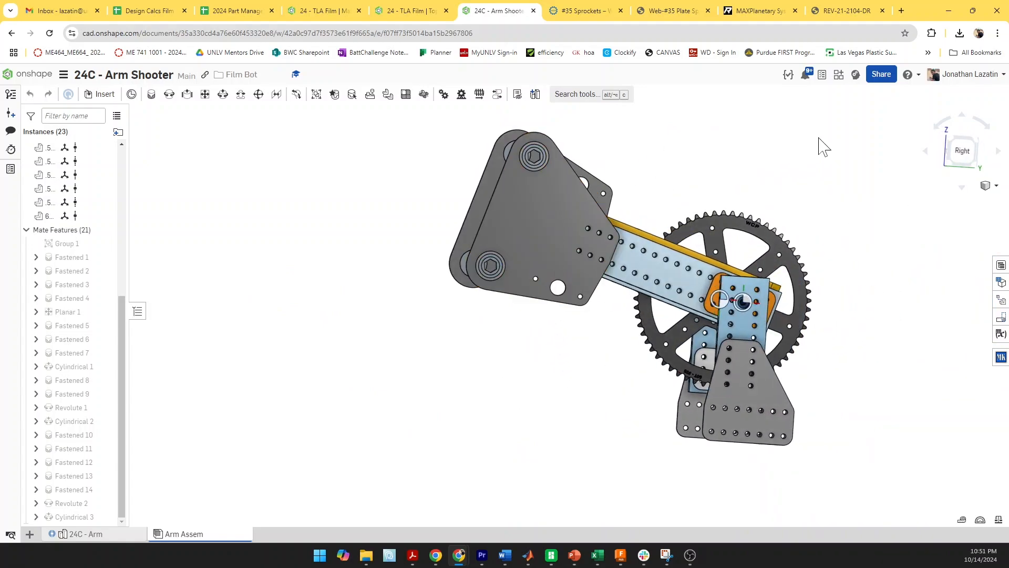
left_click_drag(818, 138, 926, 209)
right_click_drag(703, 244, 603, 305)
Add a Fastened mate seating the .5" hex bearing that overlaps the shooter plate's lower bearing into the sprocket's center bore
key("m")
scroll(649, 296, "up", 3)
scroll(687, 299, "down", 5)
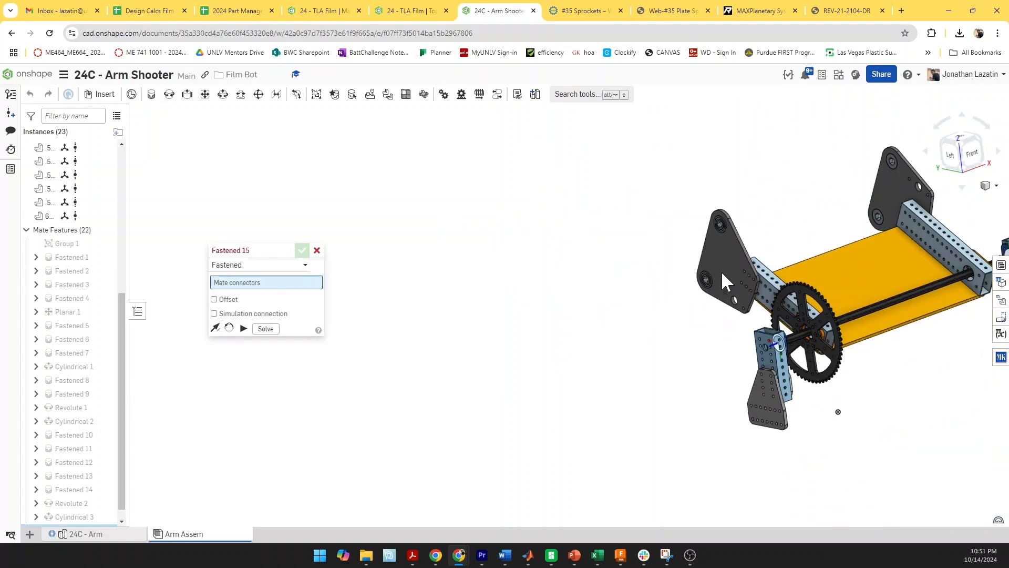
right_click_drag(793, 274, 815, 259)
scroll(768, 268, "up", 6)
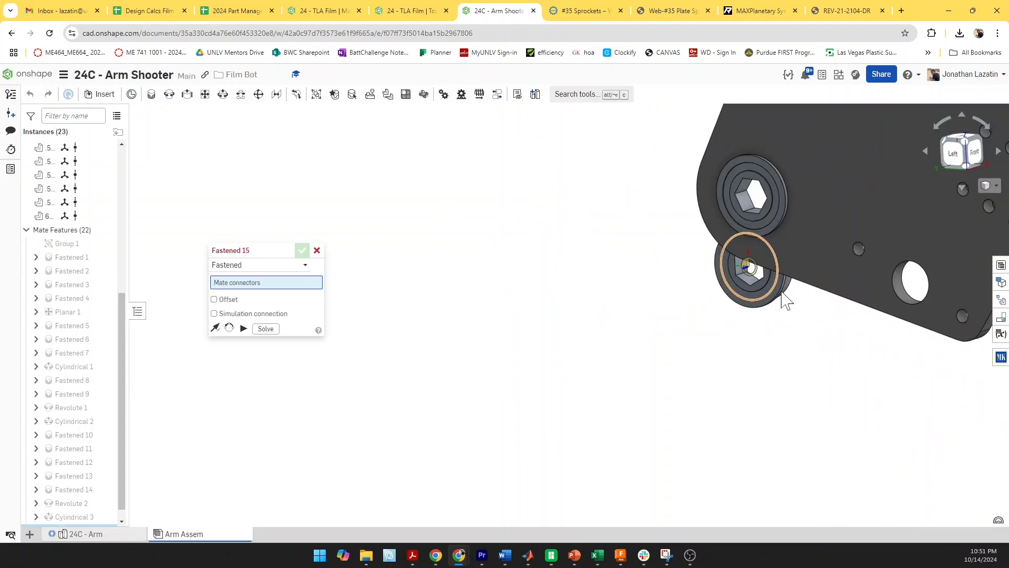
left_click(791, 301)
scroll(804, 300, "down", 10)
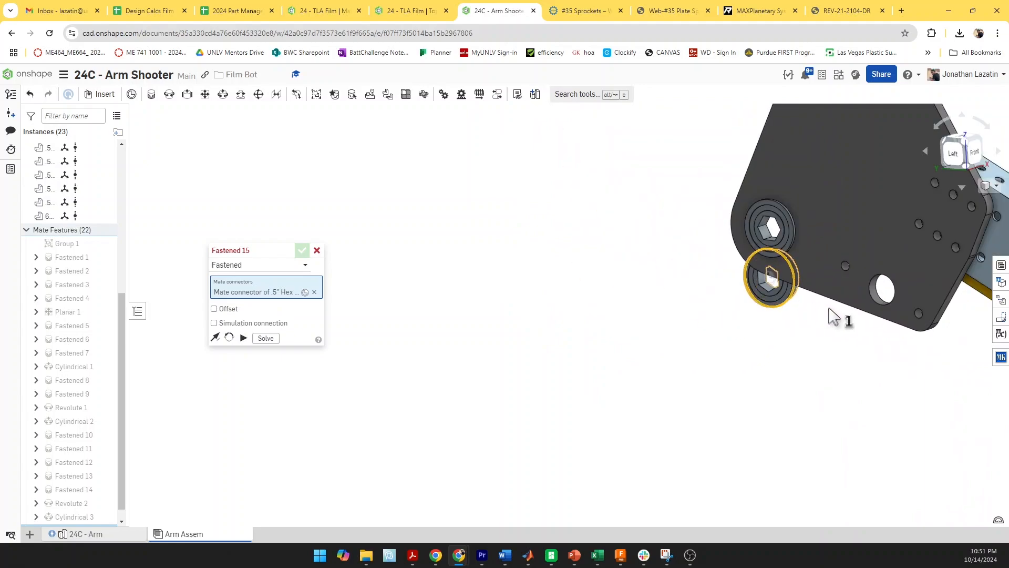
scroll(693, 349, "up", 8)
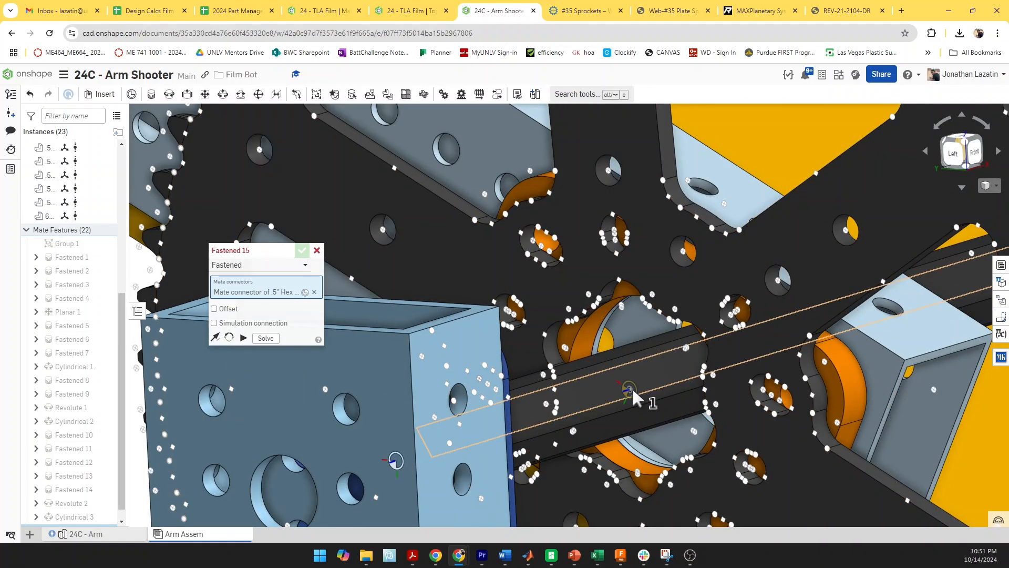
left_click(634, 397)
key("Return")
Examine the sprocket, its bearing and the arm on the pivot shaft from the left side and at several angles
scroll(644, 385, "down", 6)
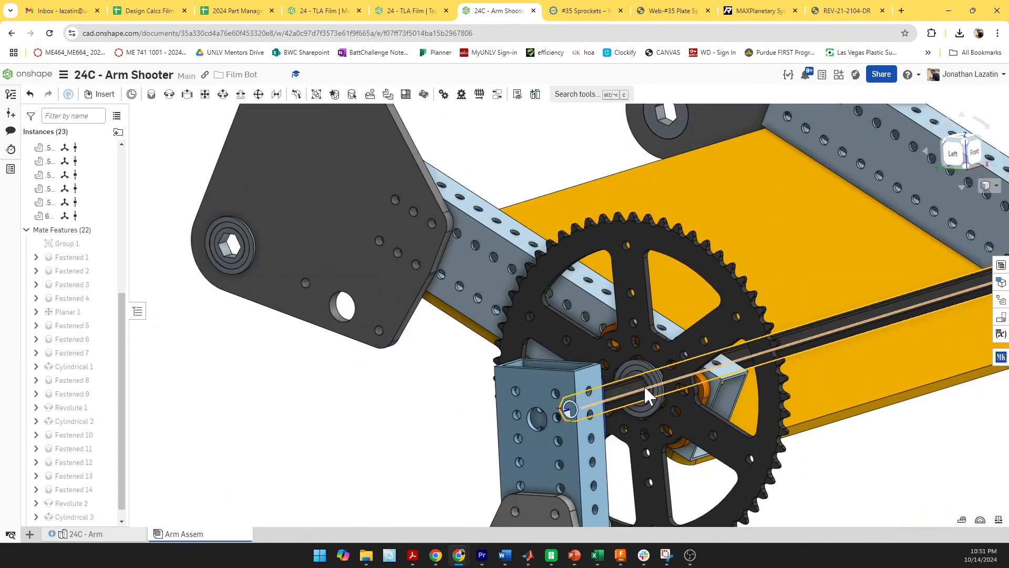
right_click_drag(644, 385, 872, 275)
scroll(651, 382, "down", 2)
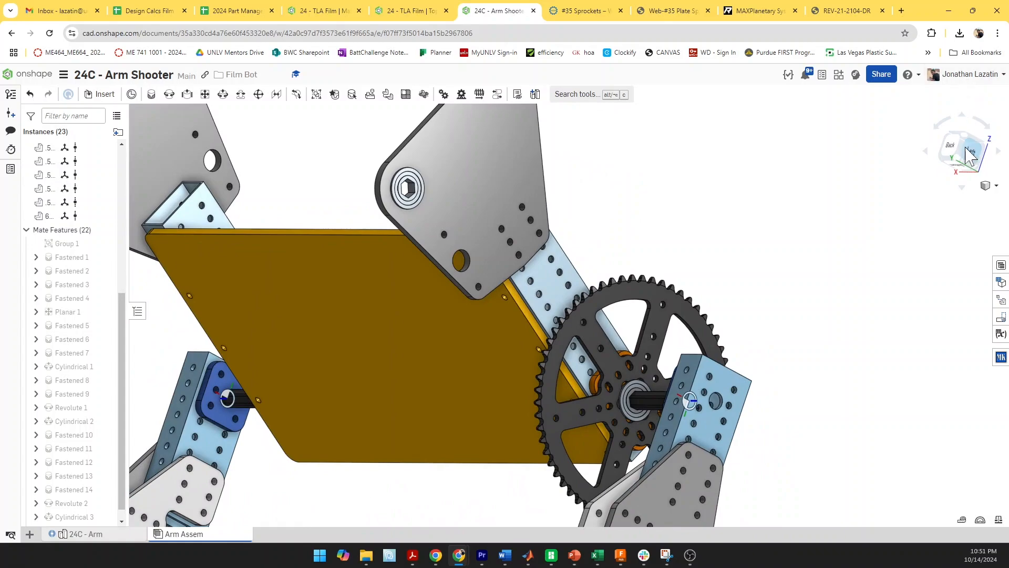
left_click(966, 149)
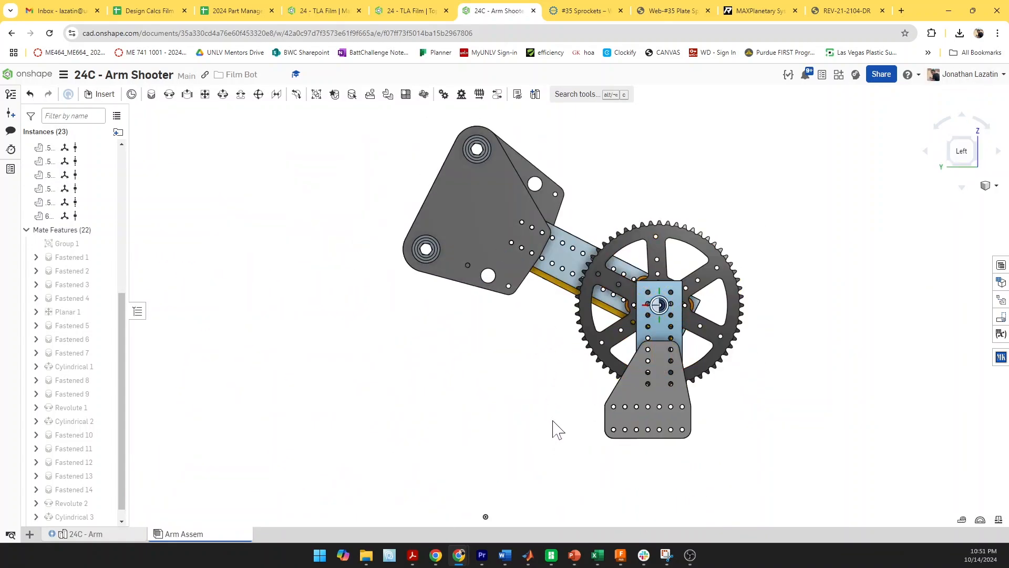
left_click_drag(496, 318, 496, 246)
right_click_drag(620, 292, 743, 292)
scroll(623, 363, "down", 5)
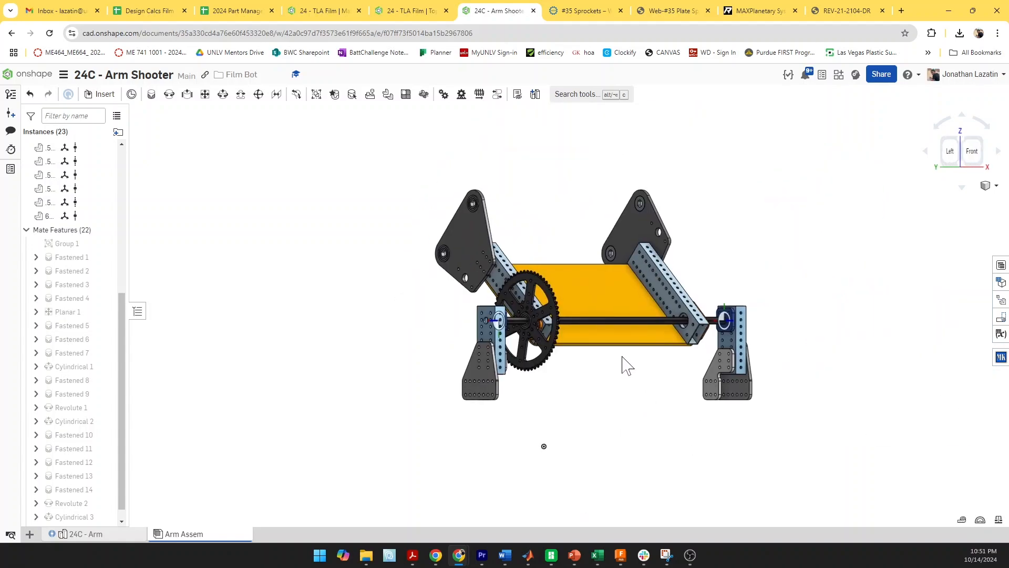
right_click_drag(623, 363, 677, 348)
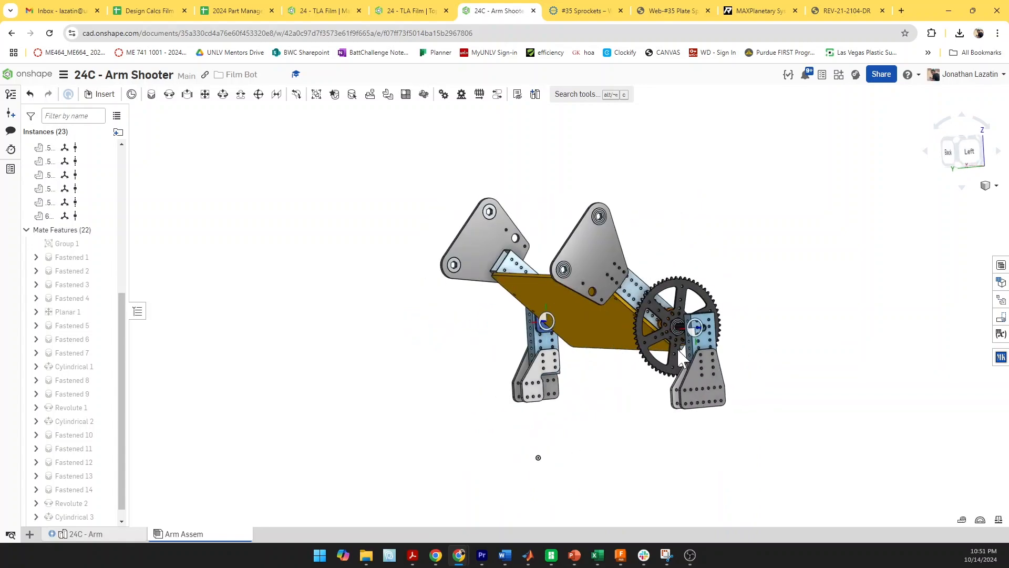
Search the part library for "maxpla" and open the insert options of the REV MAX Planetary
left_click(1000, 358)
type("max")
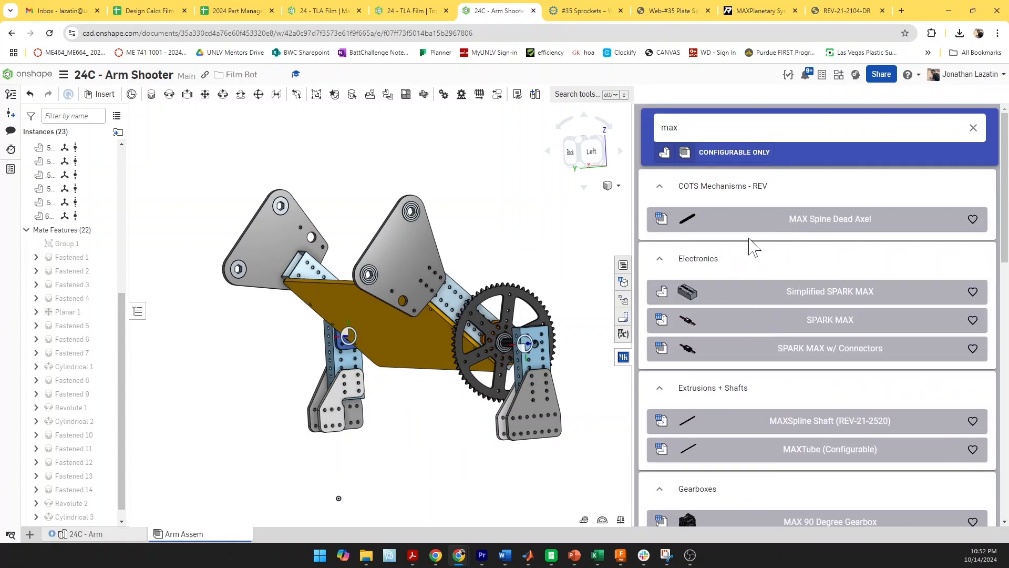
type("pla")
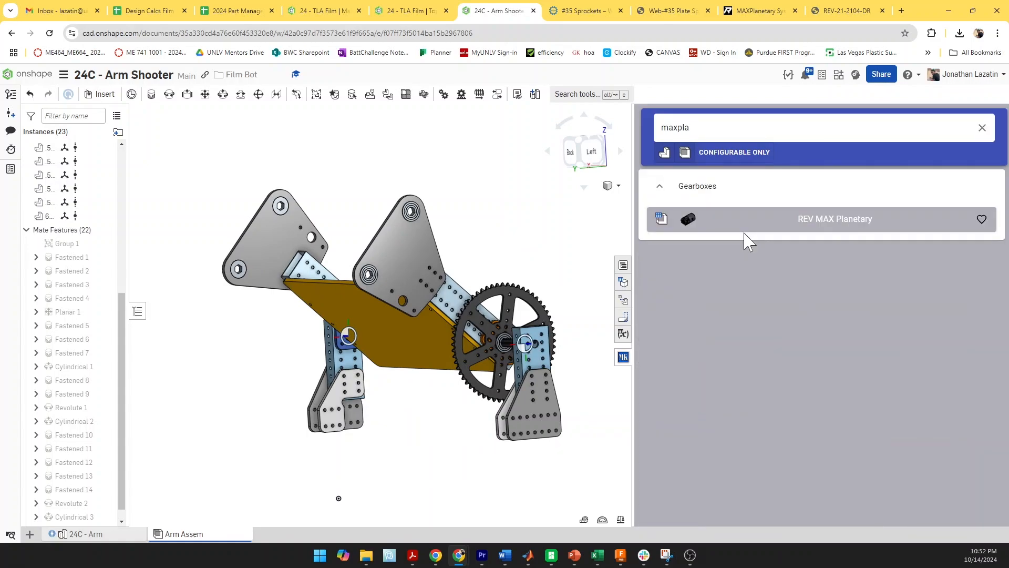
left_click(839, 237)
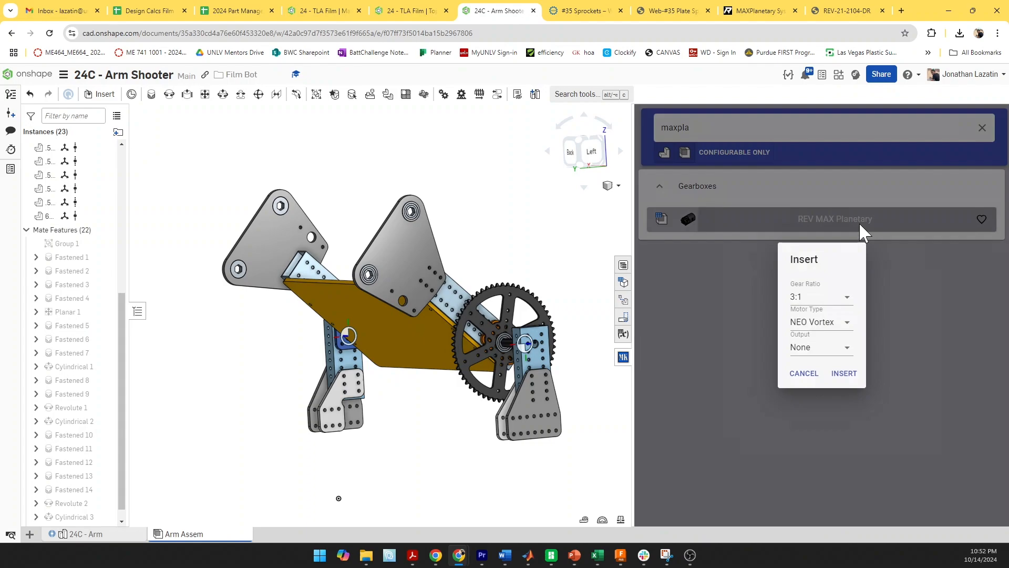
Insert the REV MAX Planetary with a 1:1 gear ratio, NEO motor and 2.0" output
left_click(841, 299)
left_click(806, 160)
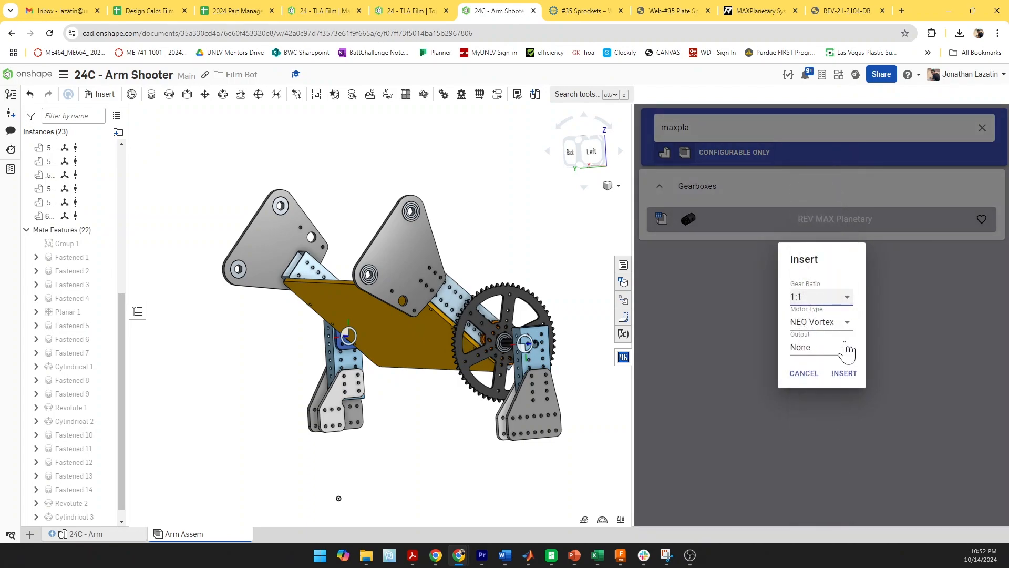
left_click(823, 318)
left_click(835, 340)
left_click(834, 348)
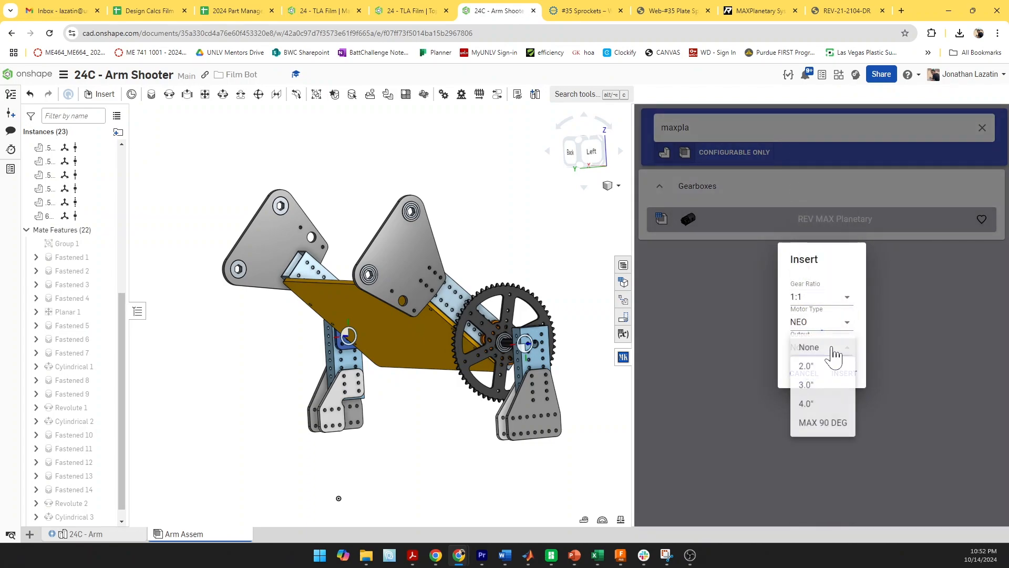
left_click(829, 367)
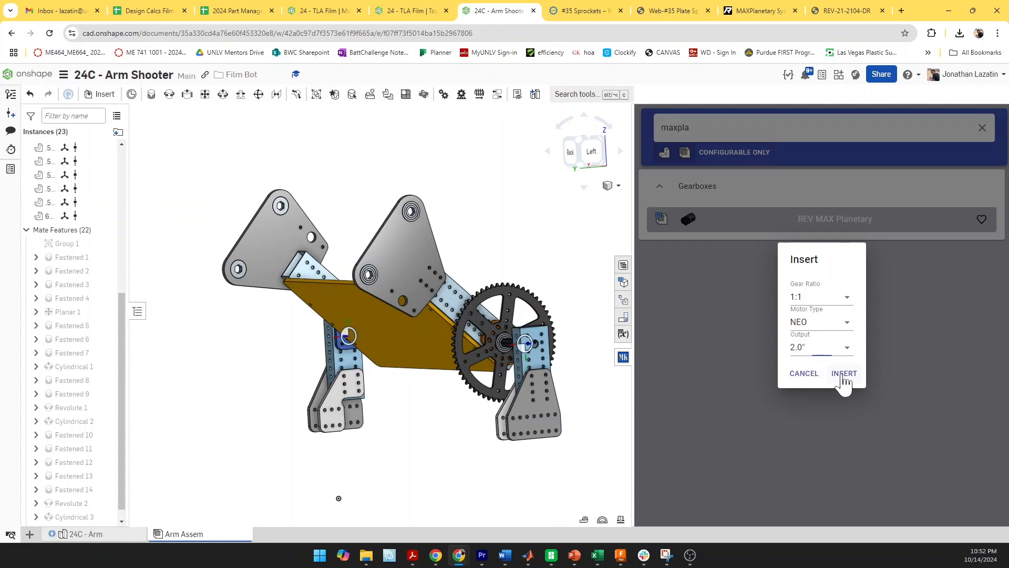
left_click(842, 374)
left_click(623, 358)
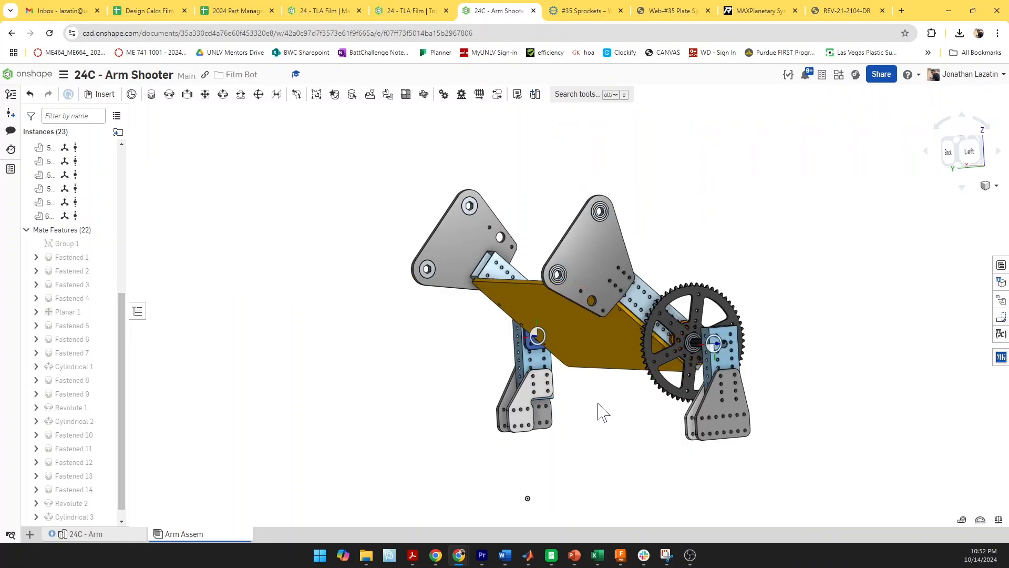
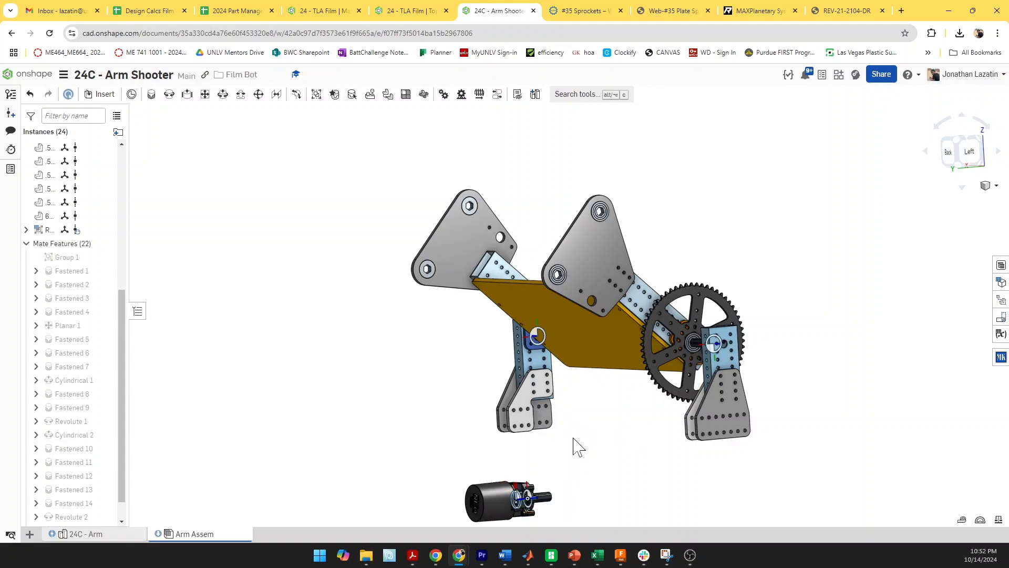
Add a Revolute mate between the gearbox's circular output-face edge and the large round hole in the shooter plate on the side away from the sprocket
key("f")
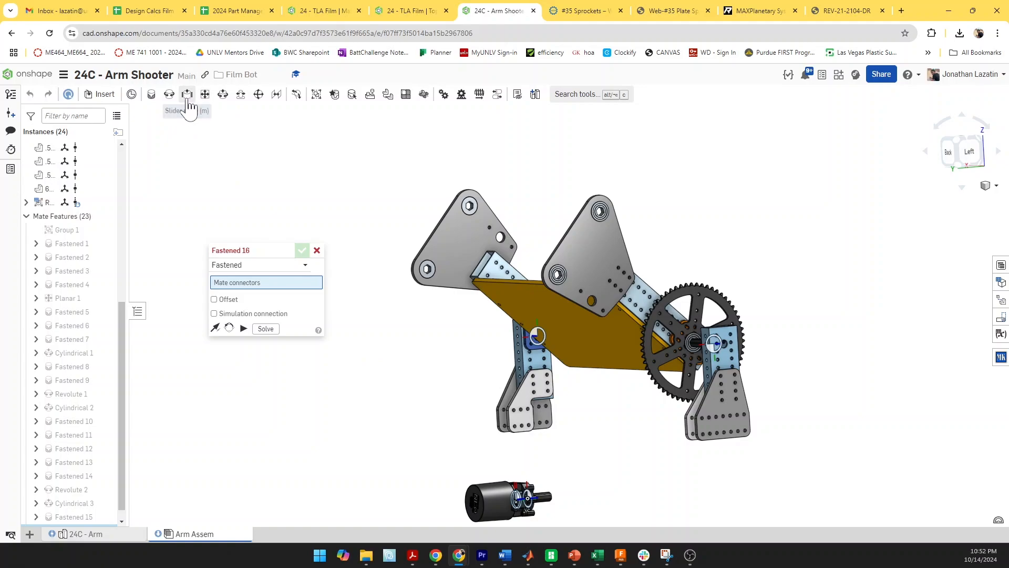
left_click(170, 97)
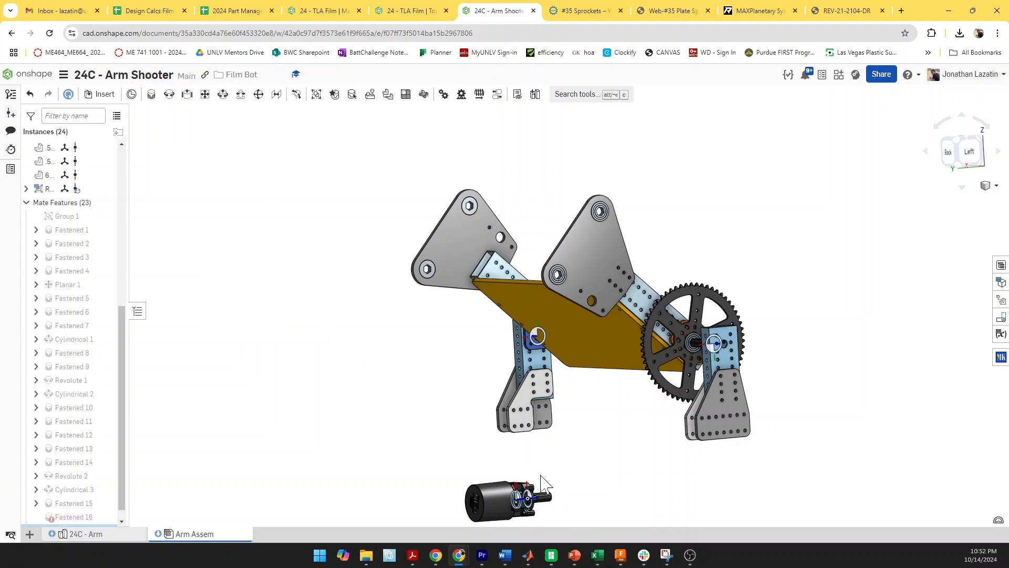
mouse_move(536, 487)
right_mouse_down()
mouse_move(506, 492)
mouse_move(543, 502)
right_mouse_up()
scroll(543, 502, "up", 8)
scroll(625, 483, "up", 2)
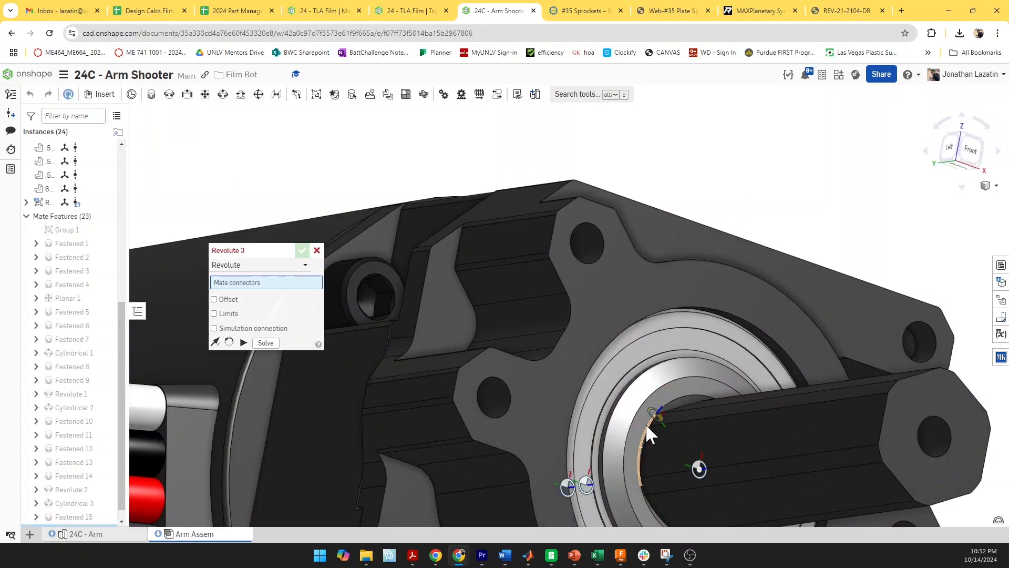
scroll(636, 416, "up", 3)
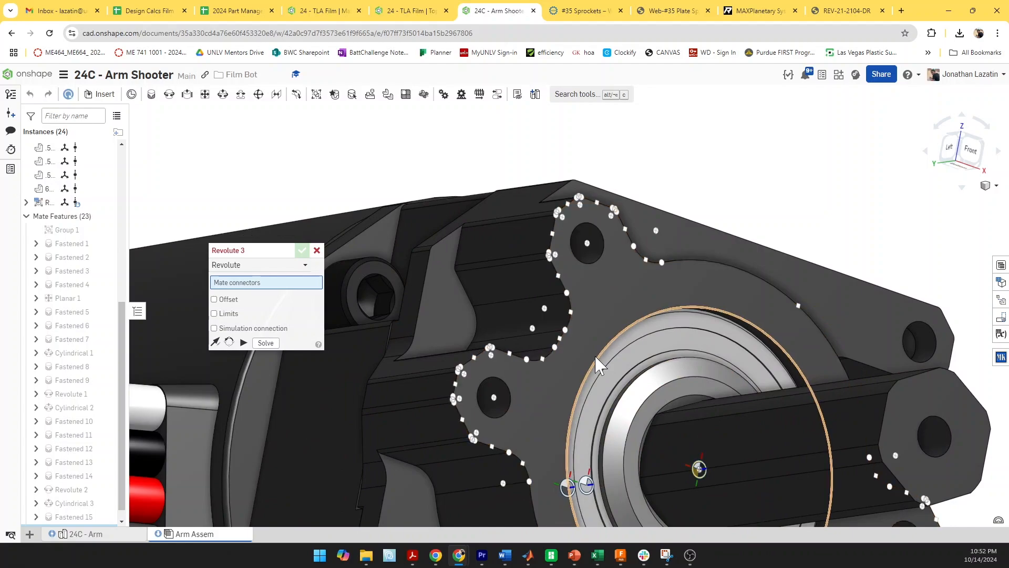
left_click(597, 363)
scroll(604, 360, "down", 6)
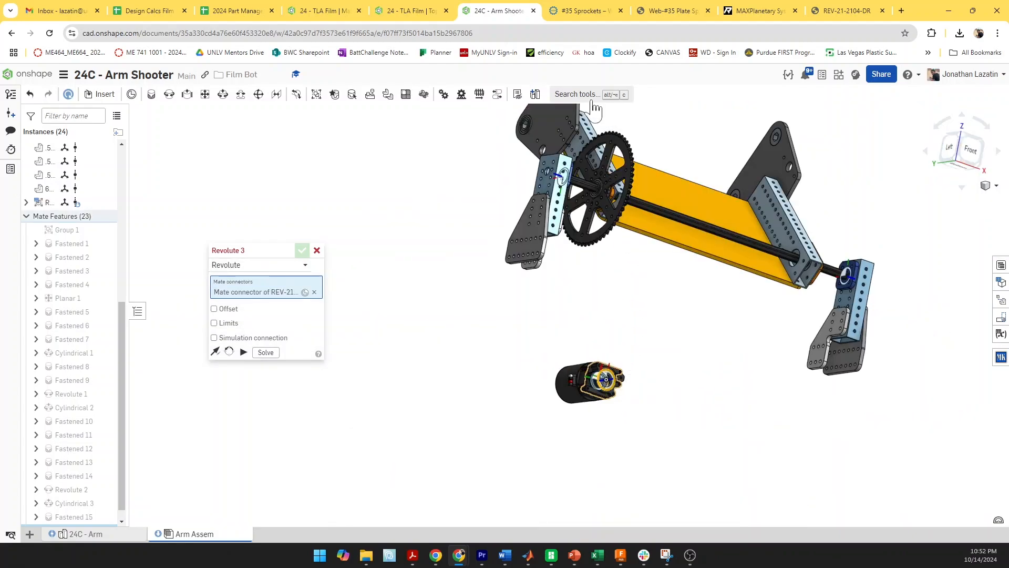
scroll(752, 276, "up", 8)
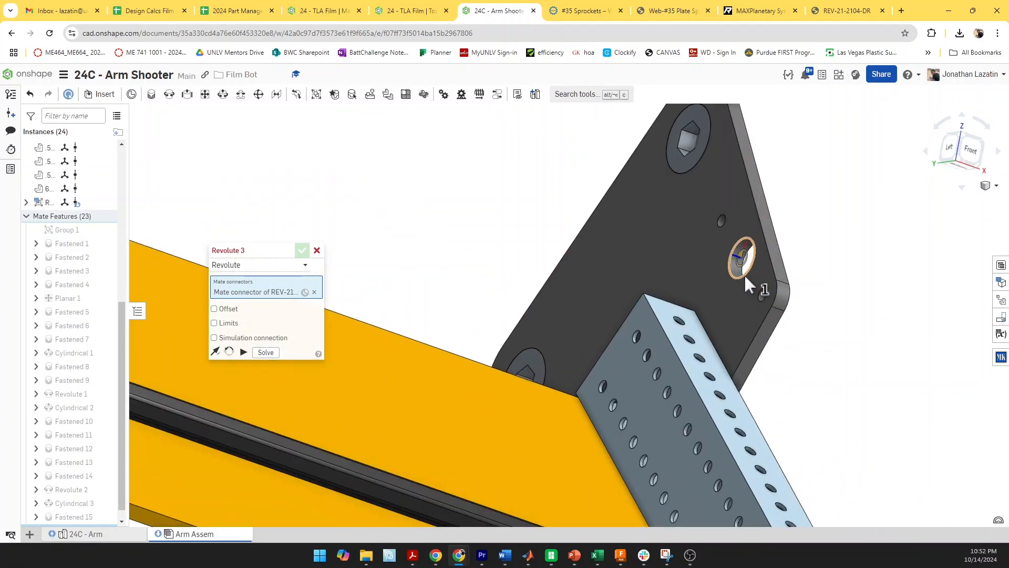
left_click(745, 278)
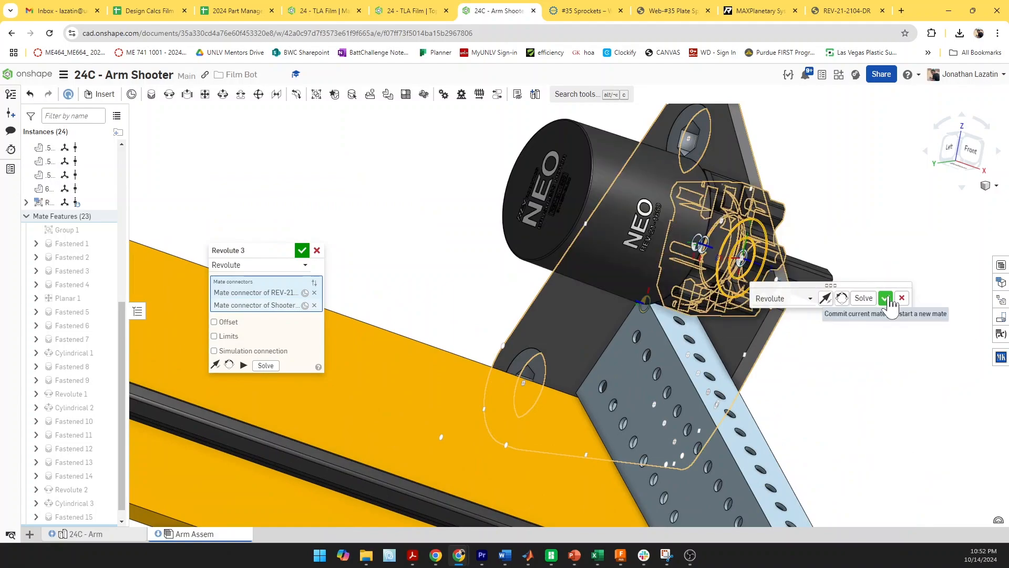
left_click(886, 298)
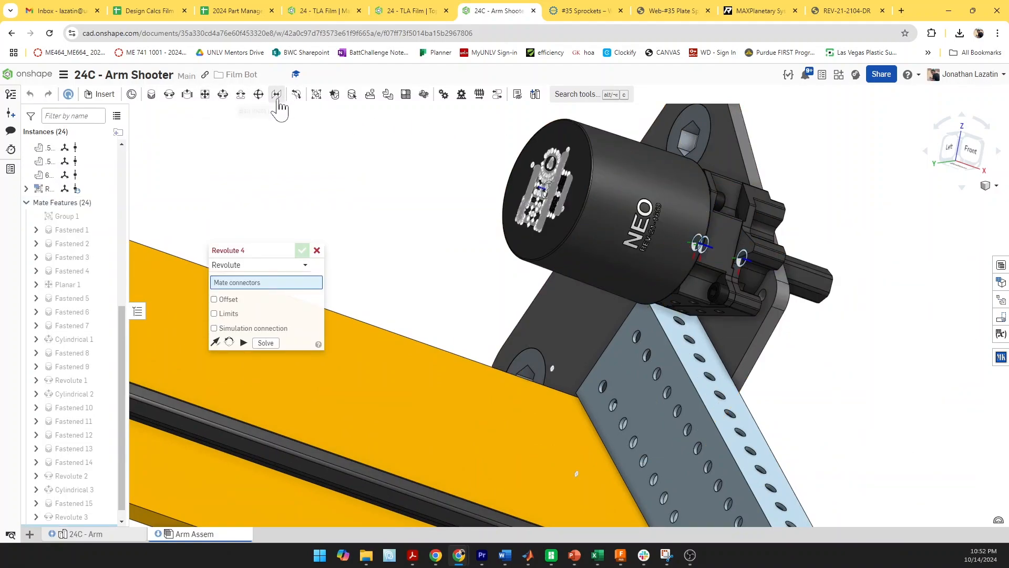
Add a Parallel mate between the gearbox's flat mounting face and the top face of the adjacent light blue arm tube
scroll(725, 310, "up", 3)
mouse_move(724, 310)
right_mouse_down()
mouse_move(731, 280)
mouse_move(714, 304)
right_mouse_up()
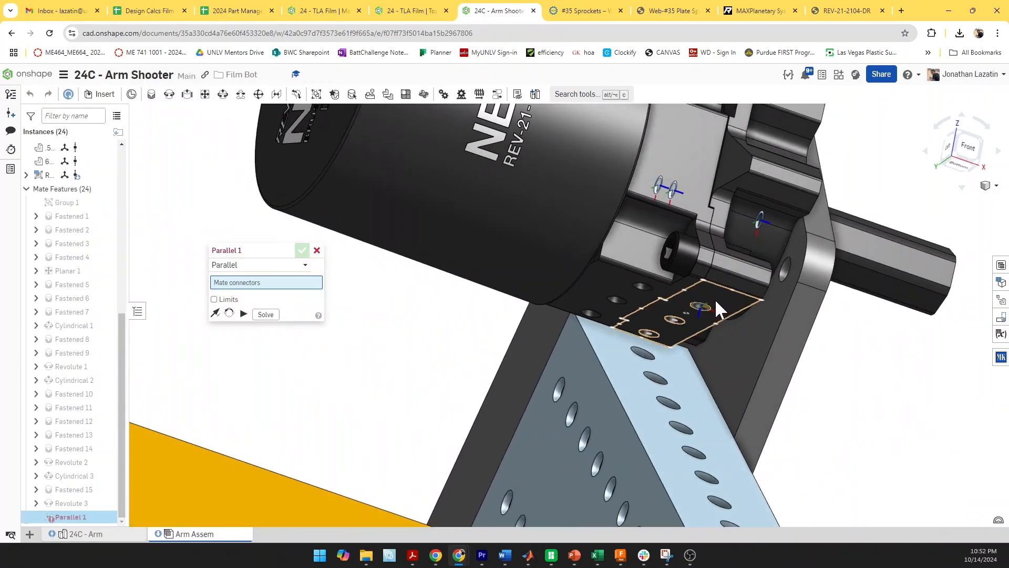
left_click(715, 299)
left_click(685, 381)
key("Return")
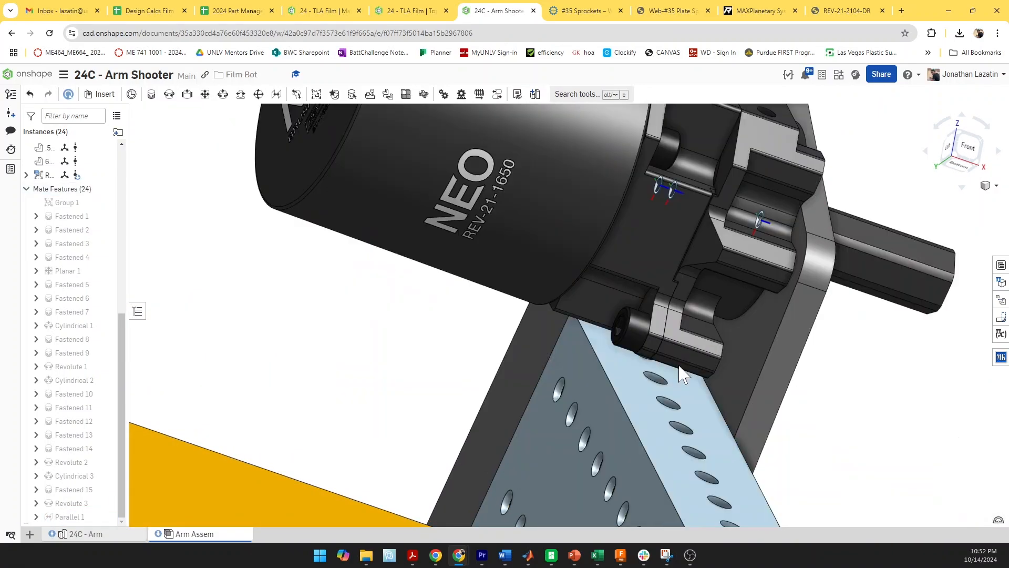
Paste a second copy of the REV MAX Planetary gearbox into the open space above the arm
scroll(674, 370, "down", 5)
scroll(599, 302, "down", 4)
right_click_drag(527, 282, 689, 301)
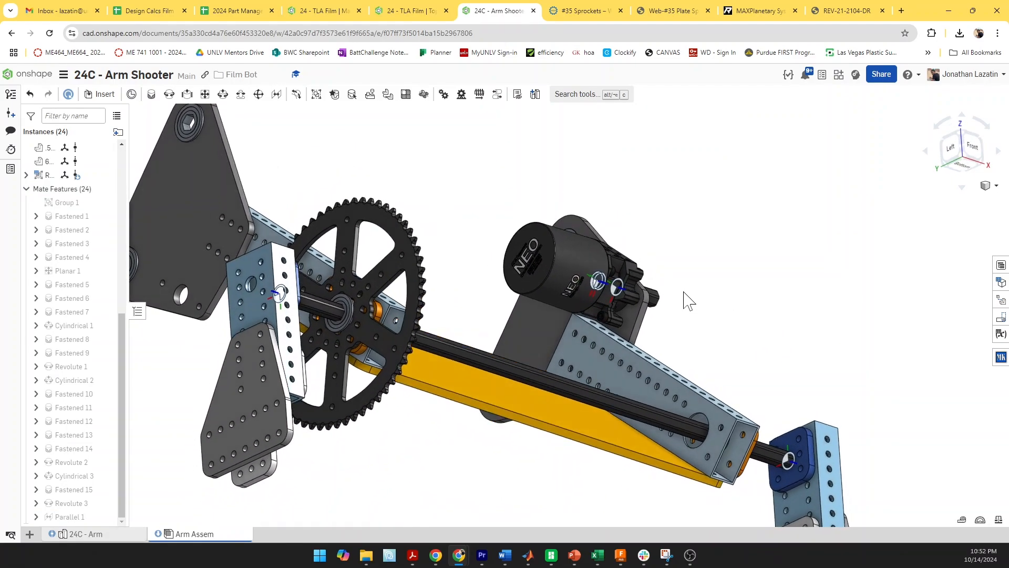
right_click_drag(568, 334, 578, 314)
scroll(598, 332, "up", 2)
scroll(581, 314, "down", 3)
mouse_move(45, 176)
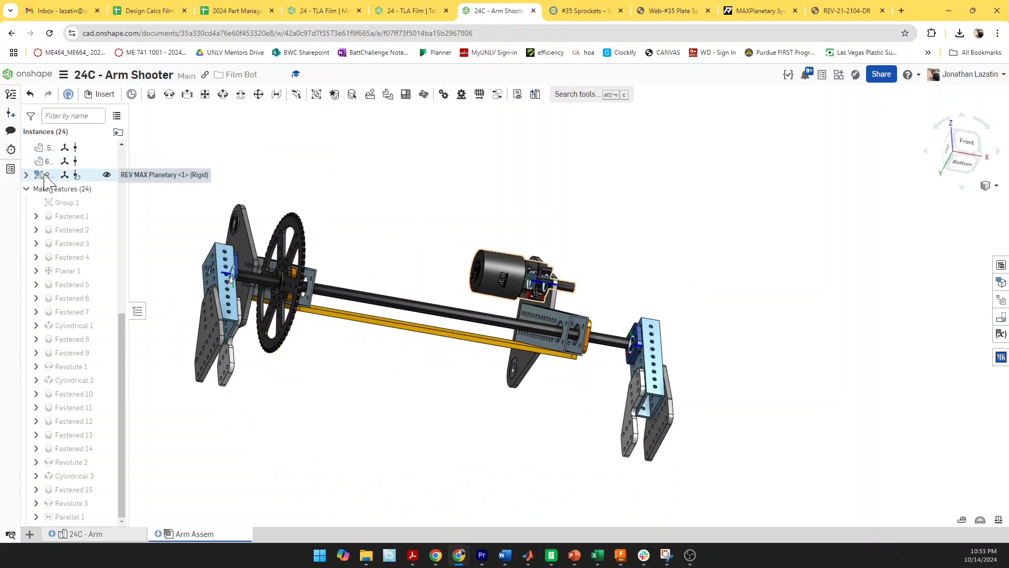
left_click(360, 187)
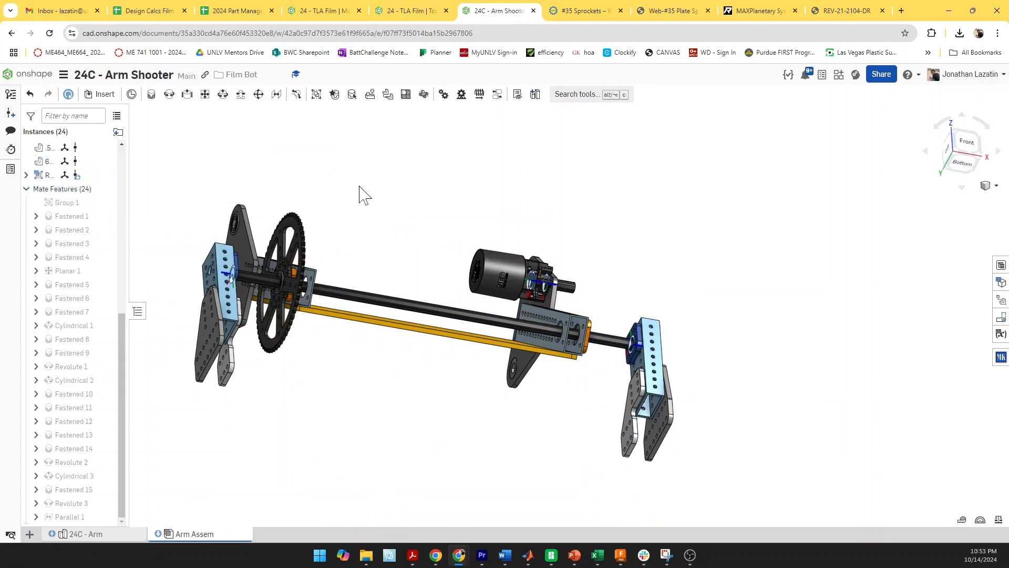
Add a flipped Revolute mate between the second gearbox's circular output-face edge and the large round hole in the sprocket-side shooter plate
key("m")
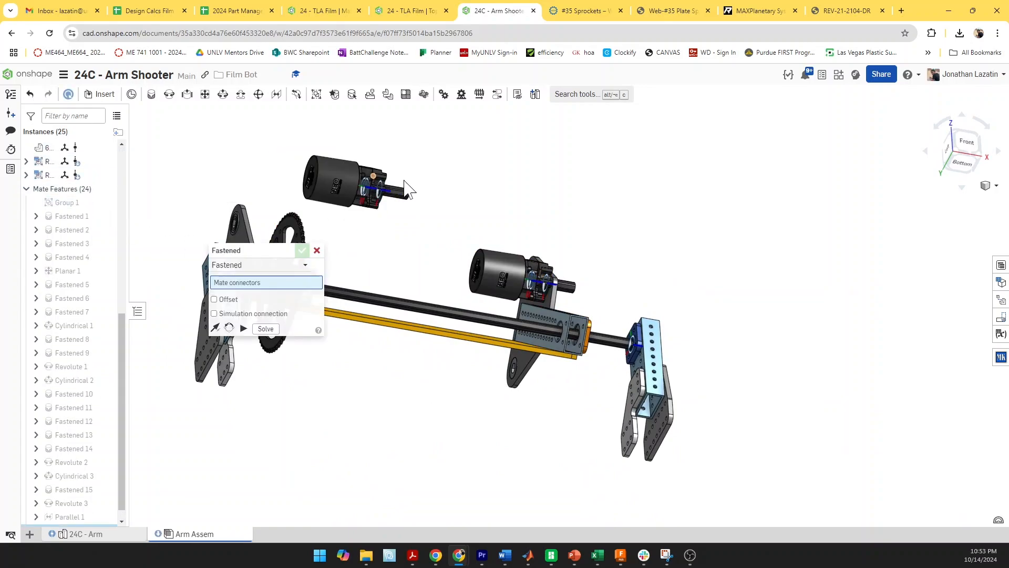
right_click_drag(359, 185, 400, 184)
middle_click_drag(401, 188, 534, 211)
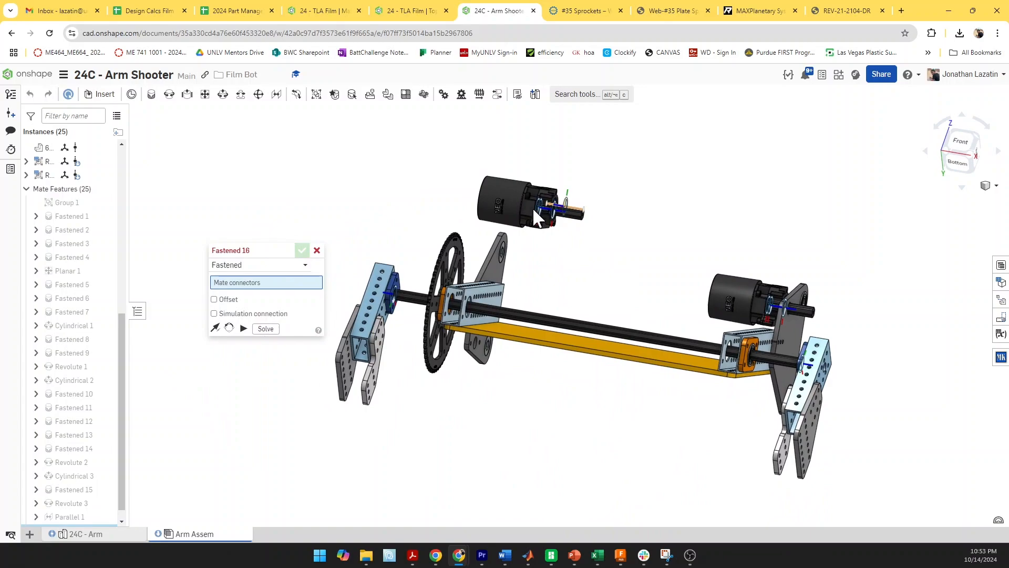
left_click(310, 267)
type("volute")
scroll(567, 201, "up", 10)
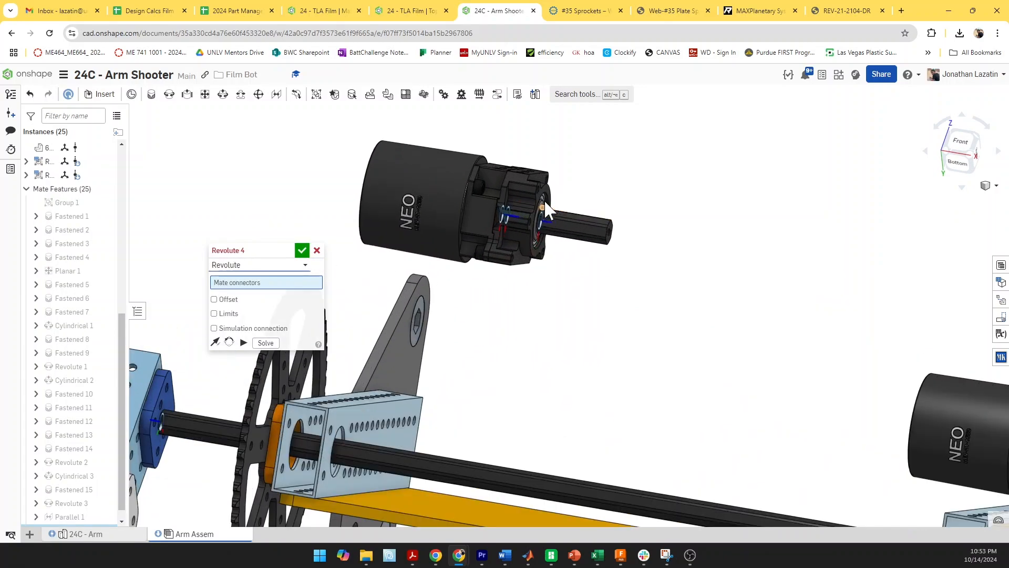
left_click(541, 180)
scroll(541, 179, "down", 10)
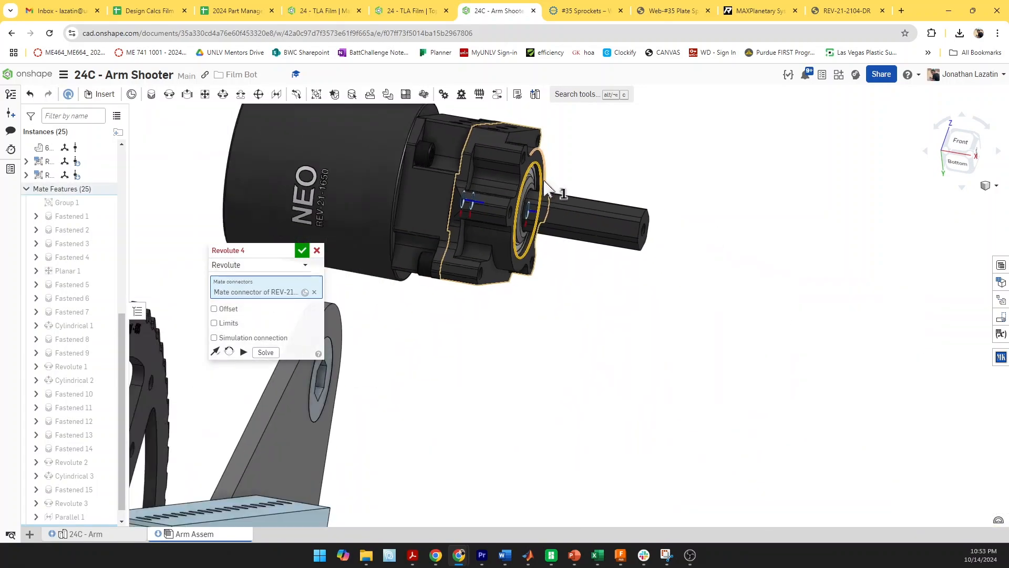
middle_click_drag(382, 389, 629, 265)
middle_click_drag(642, 494, 531, 263)
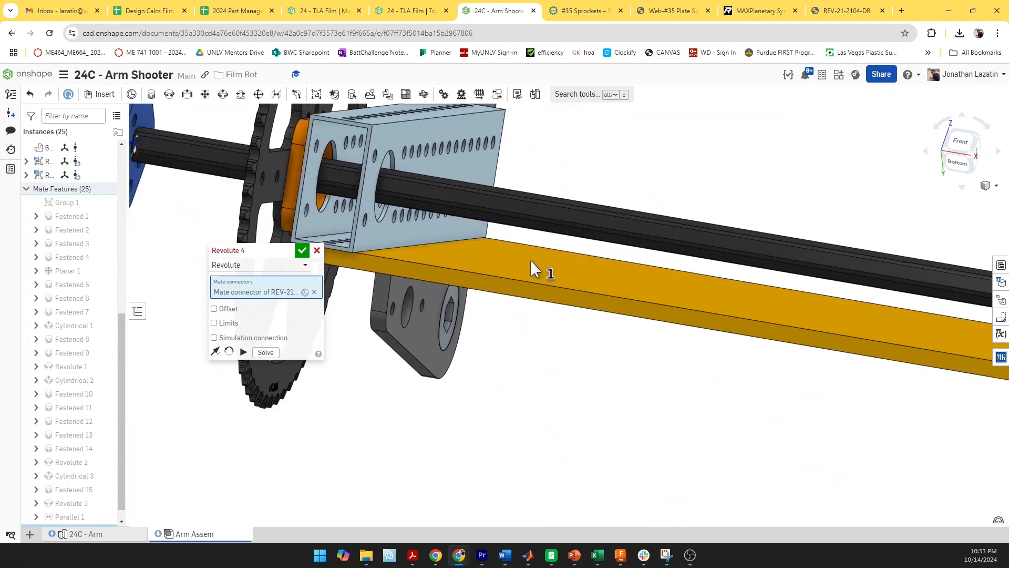
scroll(403, 310, "up", 3)
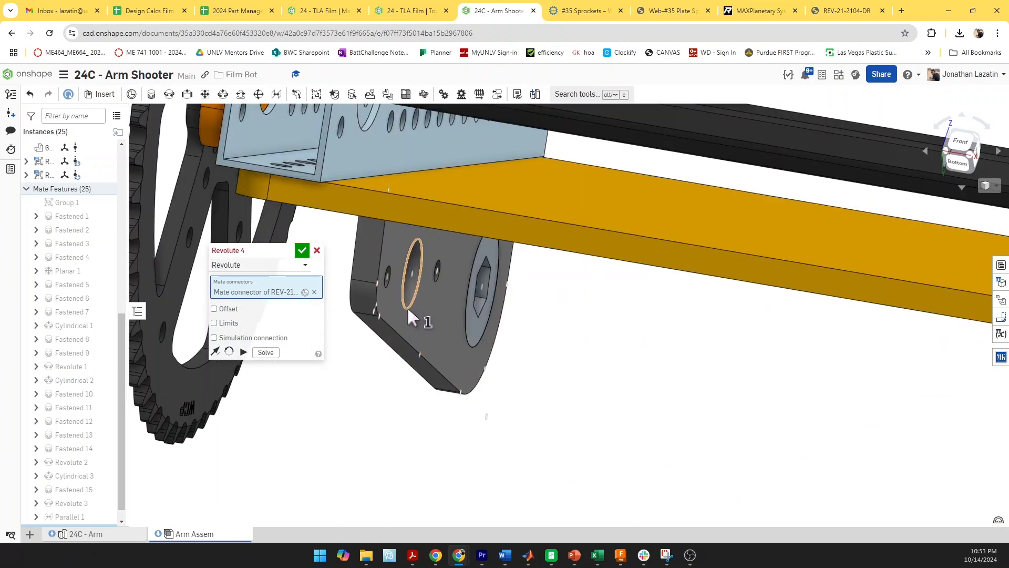
left_click(412, 316)
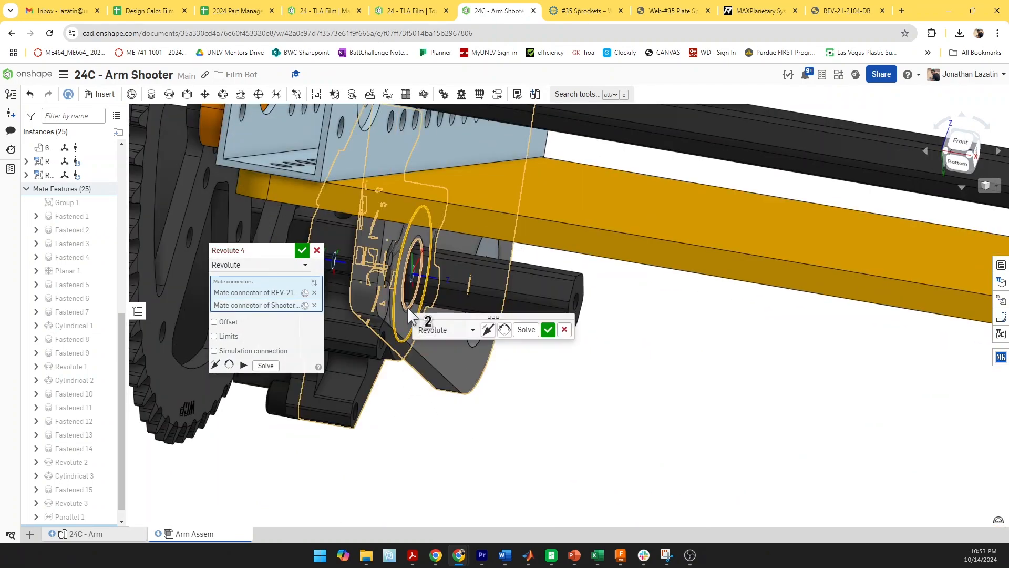
left_click(488, 330)
left_click(548, 331)
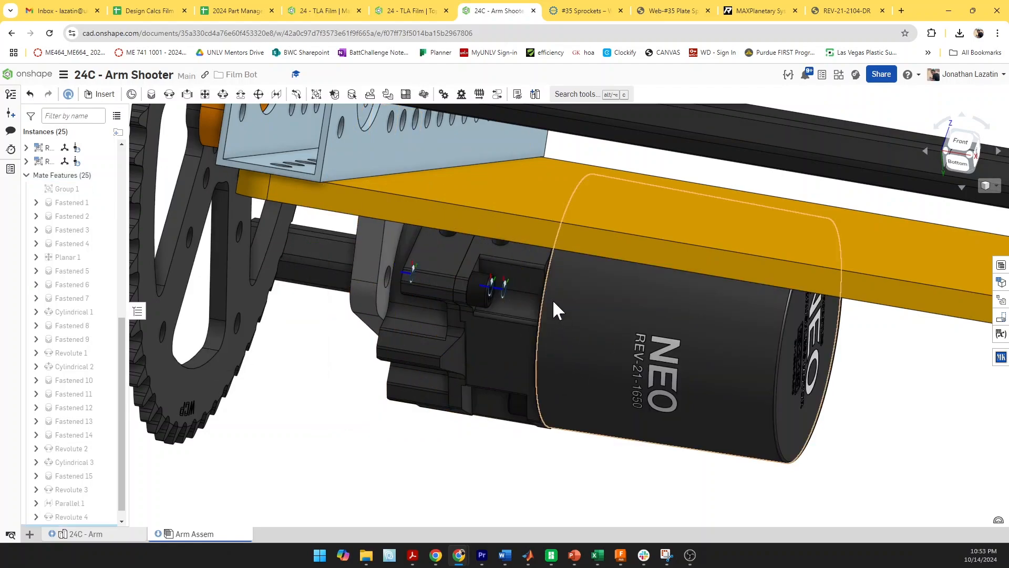
Add a Parallel mate between the orange plate's broad face and the second gearbox's flat mounting face
right_click_drag(553, 298, 462, 268)
scroll(526, 266, "down", 1)
scroll(434, 222, "down", 3)
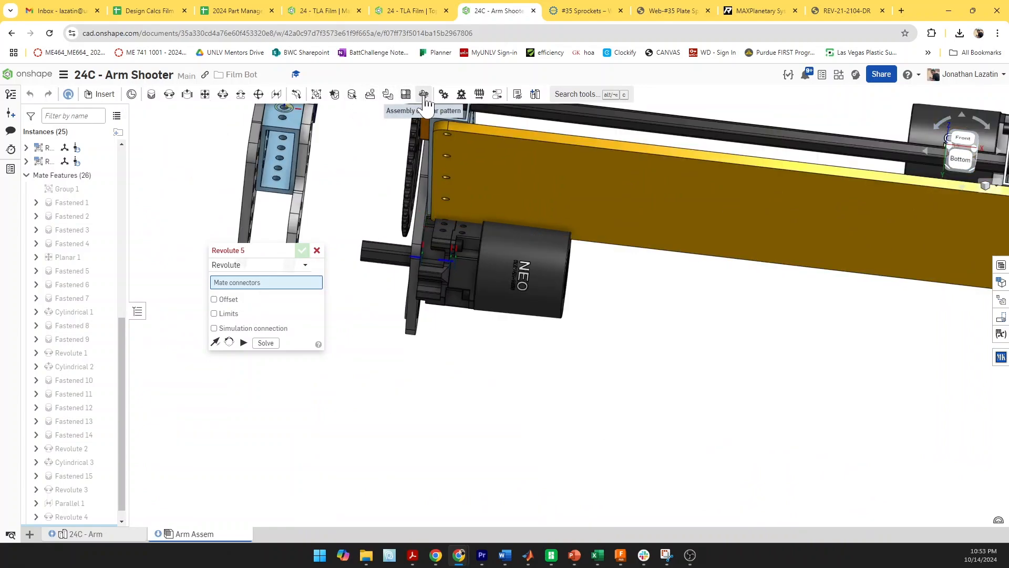
left_click(203, 96)
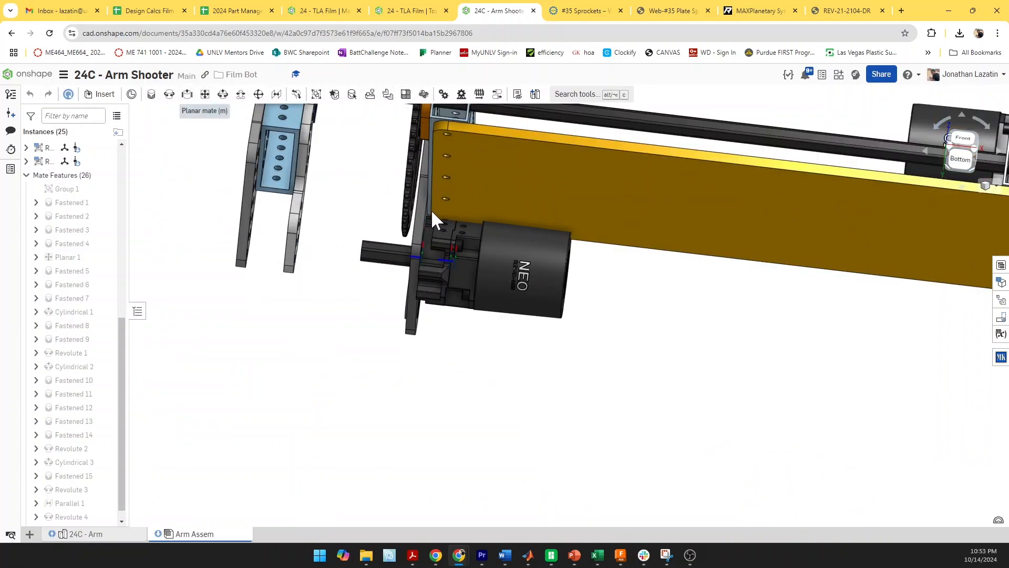
scroll(453, 232, "up", 5)
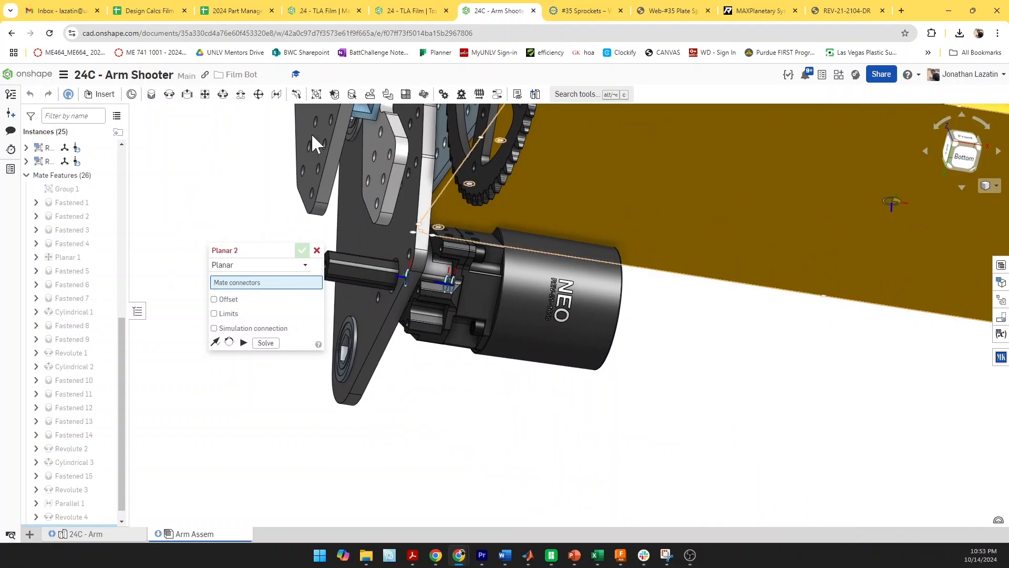
left_click(277, 94)
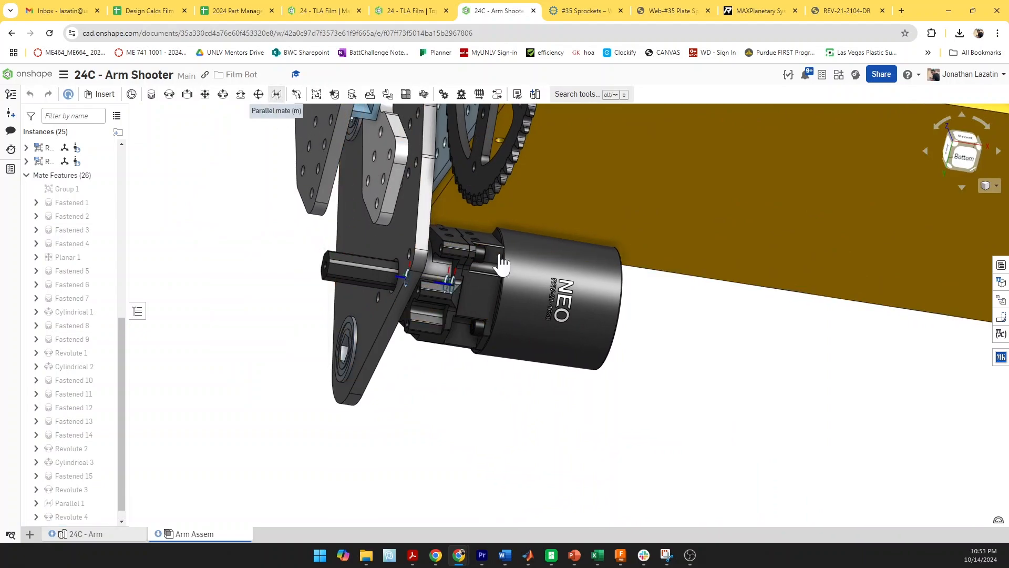
scroll(459, 244, "up", 5)
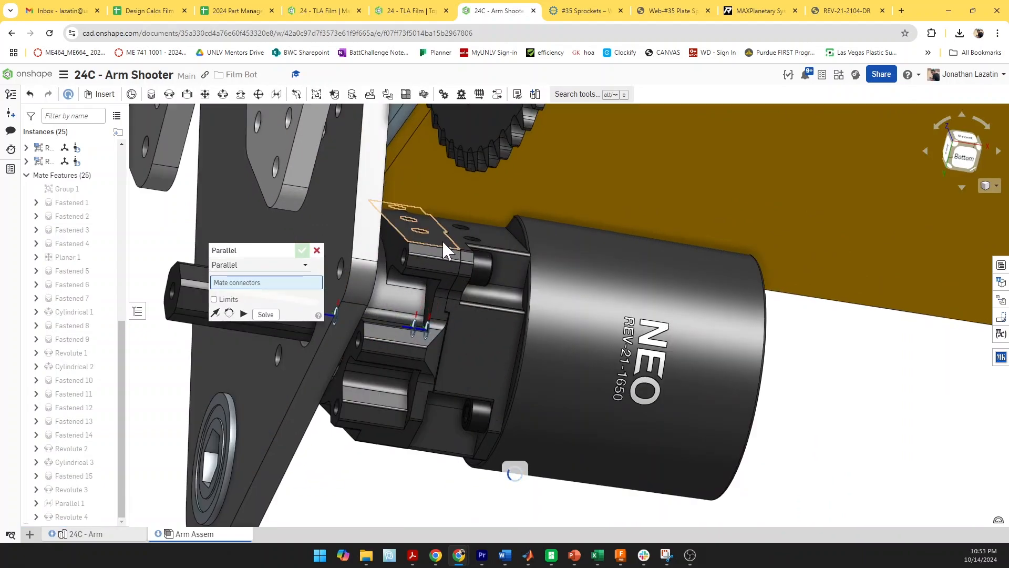
left_click(443, 239)
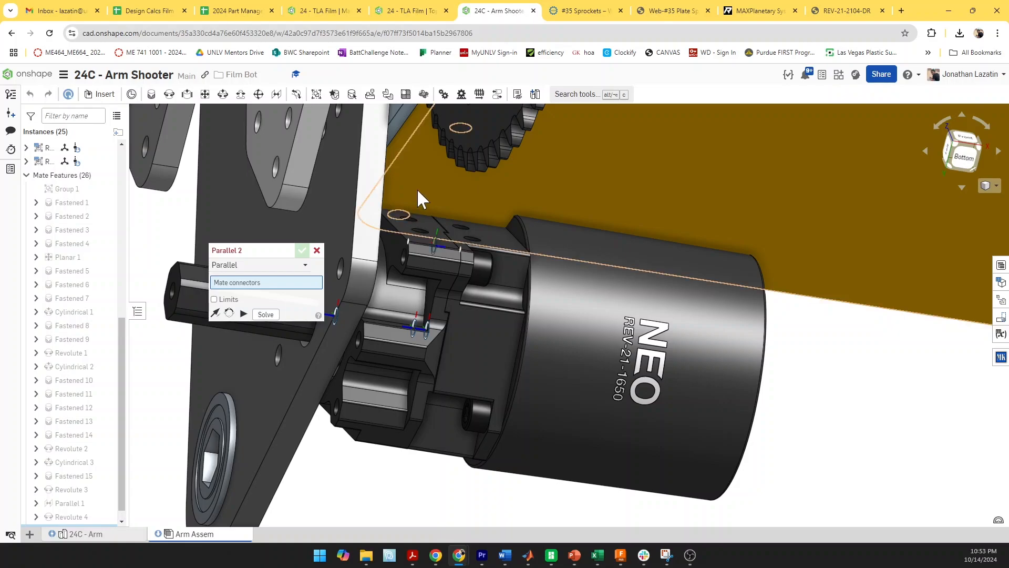
scroll(432, 241, "up", 2)
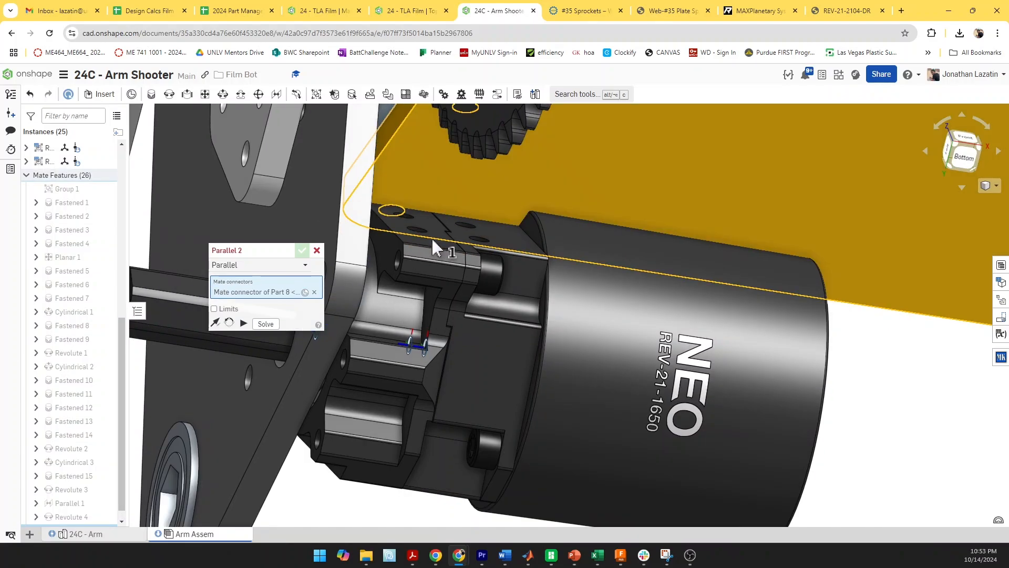
scroll(433, 243, "up", 2)
left_click(437, 241)
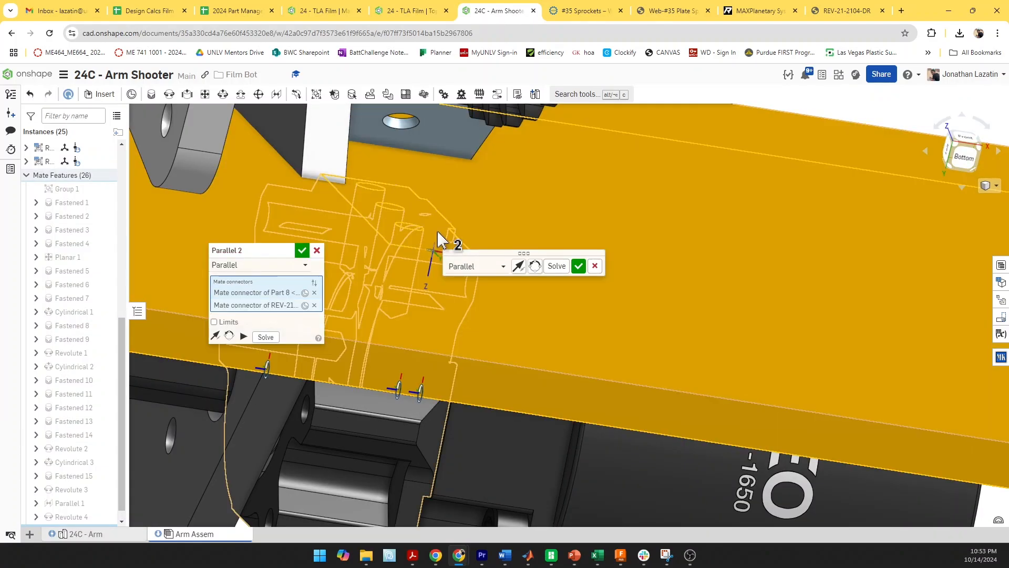
key("Return")
Examine the second gearbox's fit beneath the orange plate and against its shooter plate from several angles
scroll(436, 230, "down", 4)
scroll(409, 258, "down", 4)
right_click_drag(415, 255, 382, 234)
scroll(422, 243, "up", 3)
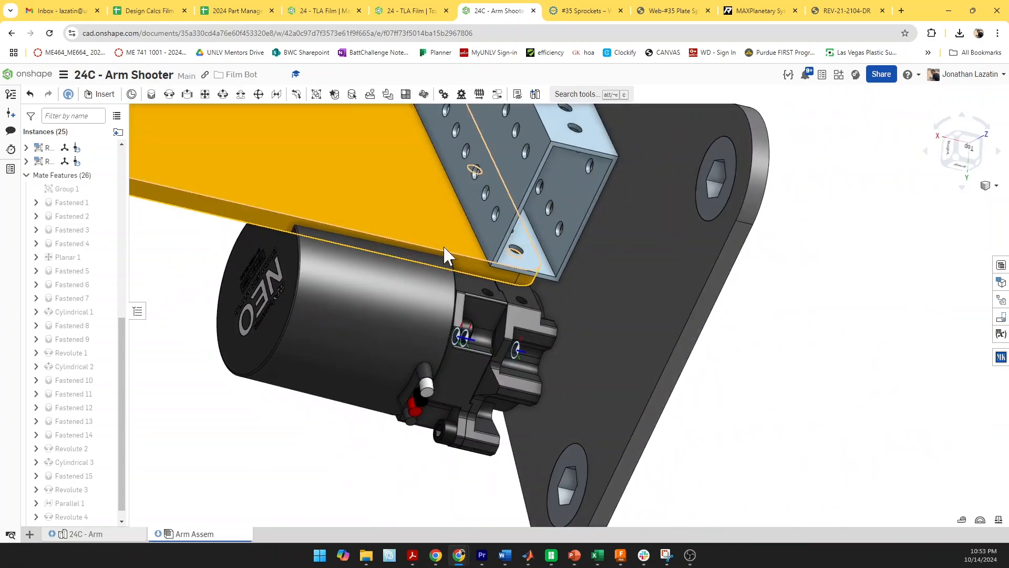
mouse_move(443, 246)
right_mouse_down()
mouse_move(441, 231)
mouse_move(447, 239)
right_mouse_up()
scroll(465, 277, "down", 4)
right_click_drag(463, 293, 648, 302)
scroll(695, 341, "down", 3)
right_click_drag(632, 372, 652, 347)
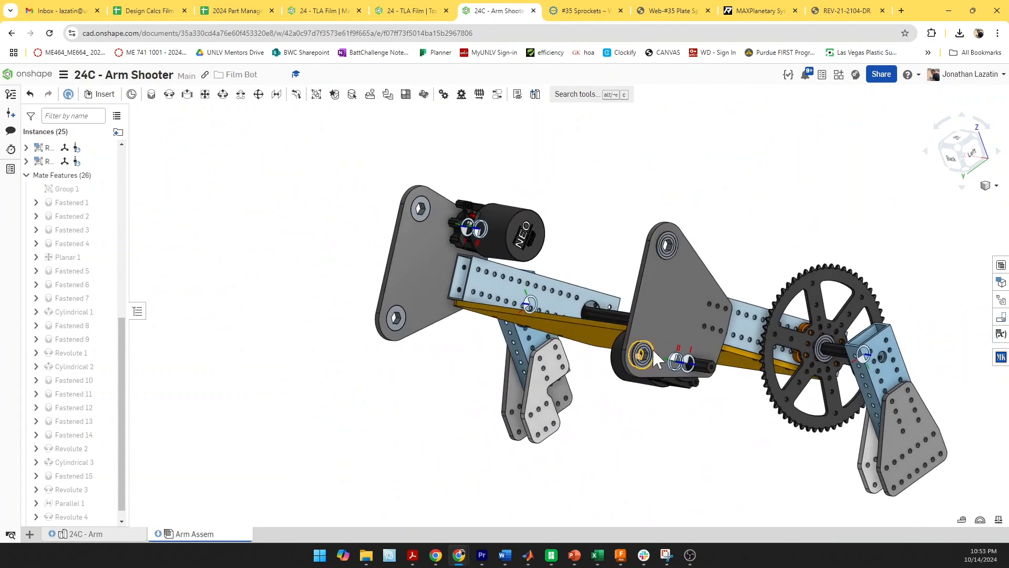
Open Sketch 6 of the shooter plate for editing in the 24C - Arm part studio
left_click(104, 536)
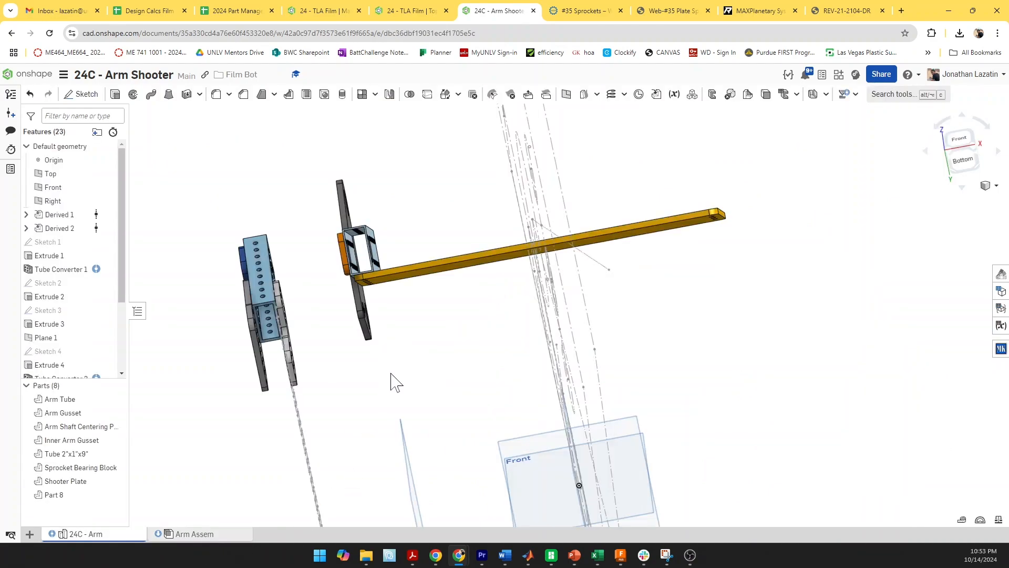
right_click_drag(392, 325, 455, 322)
left_click(232, 266)
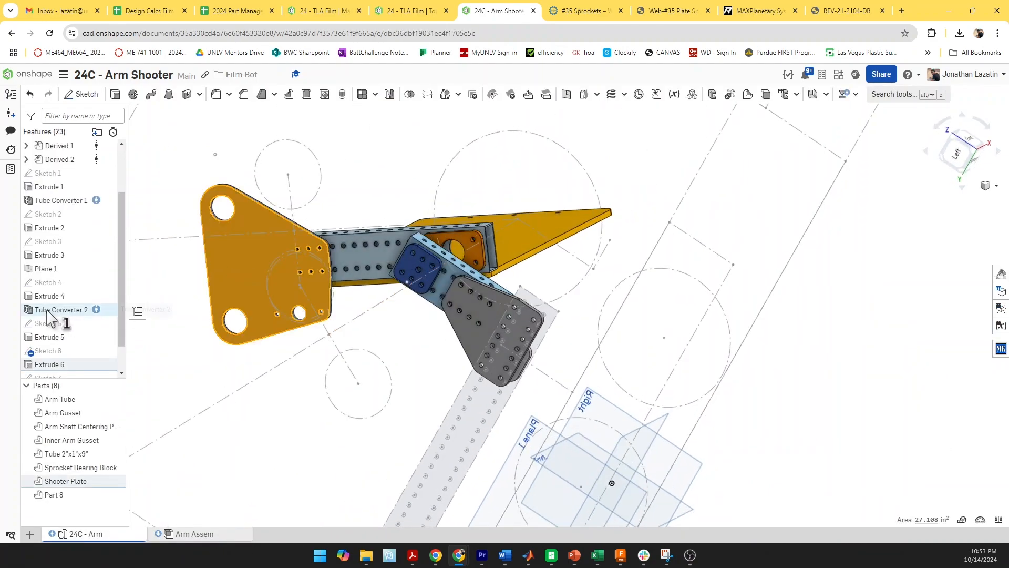
double_click(55, 351)
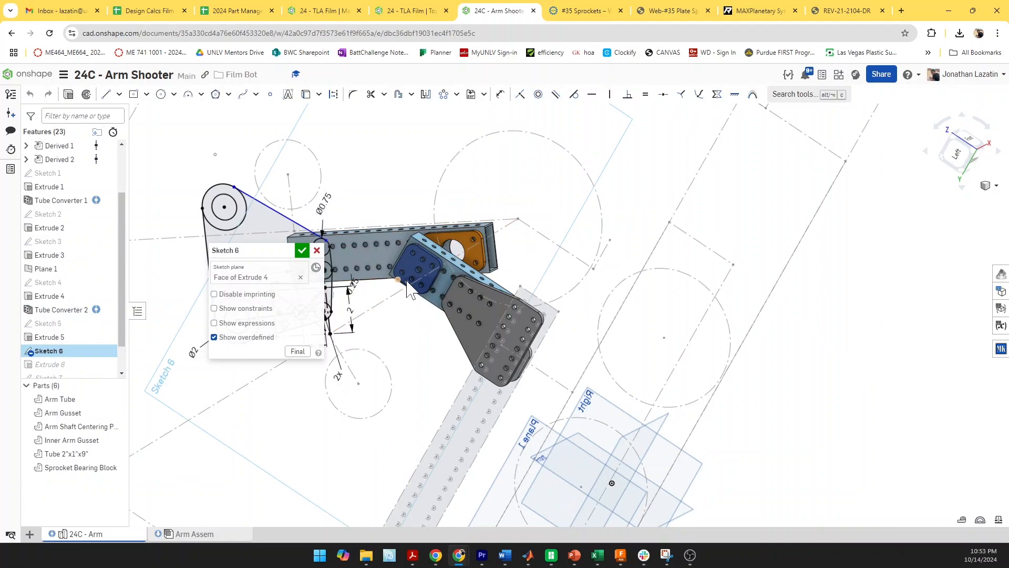
middle_click_drag(407, 283, 579, 288)
scroll(478, 261, "up", 6)
Make the shooter plate's slanted upper edge tangent to the upper 0.75 in tube-hole circle and the upper 2 in circle, and accept the sketch
key("t")
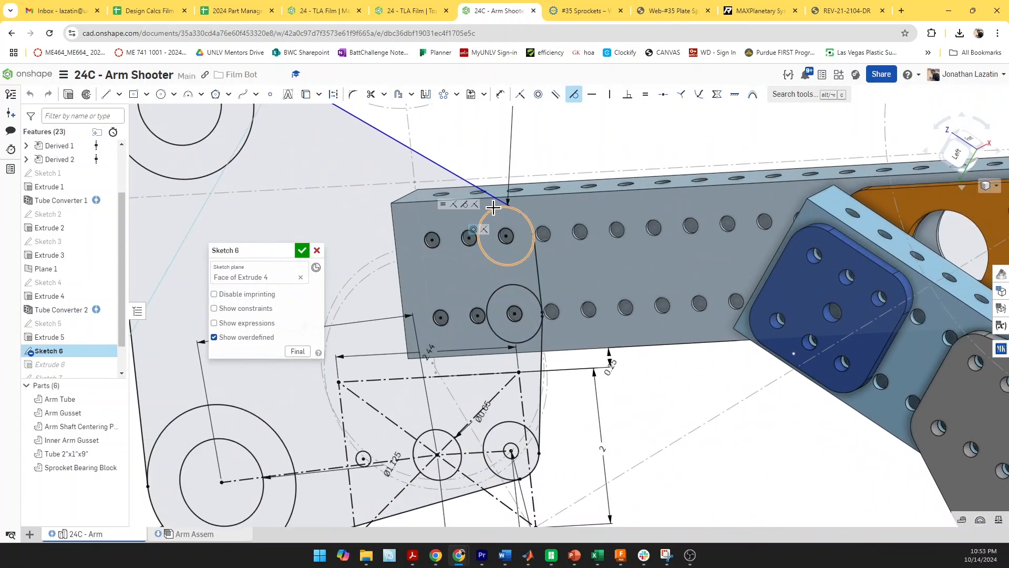
left_click(494, 207)
left_click(493, 197)
scroll(493, 197, "down", 3)
left_click(371, 135)
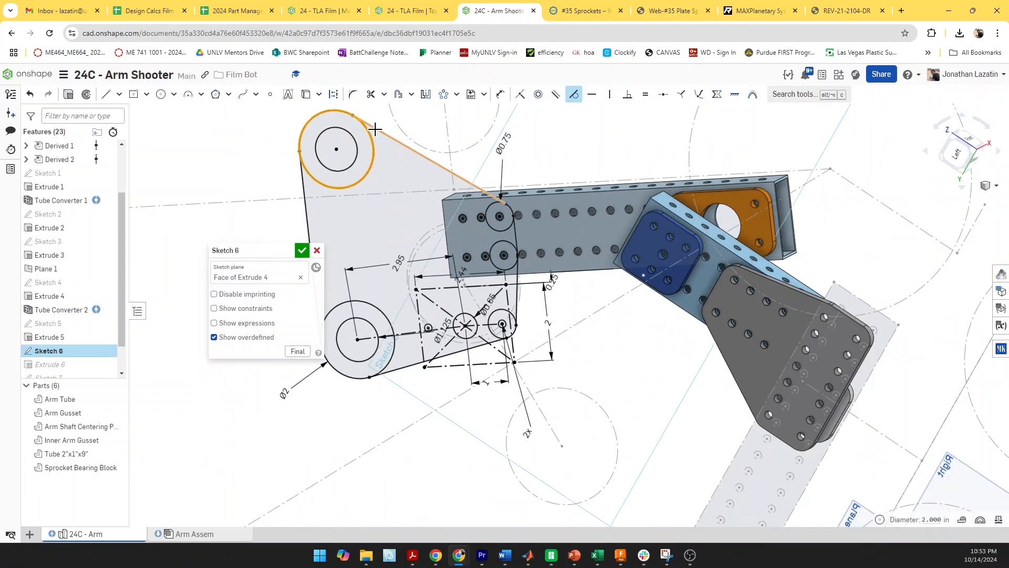
scroll(525, 270, "up", 5)
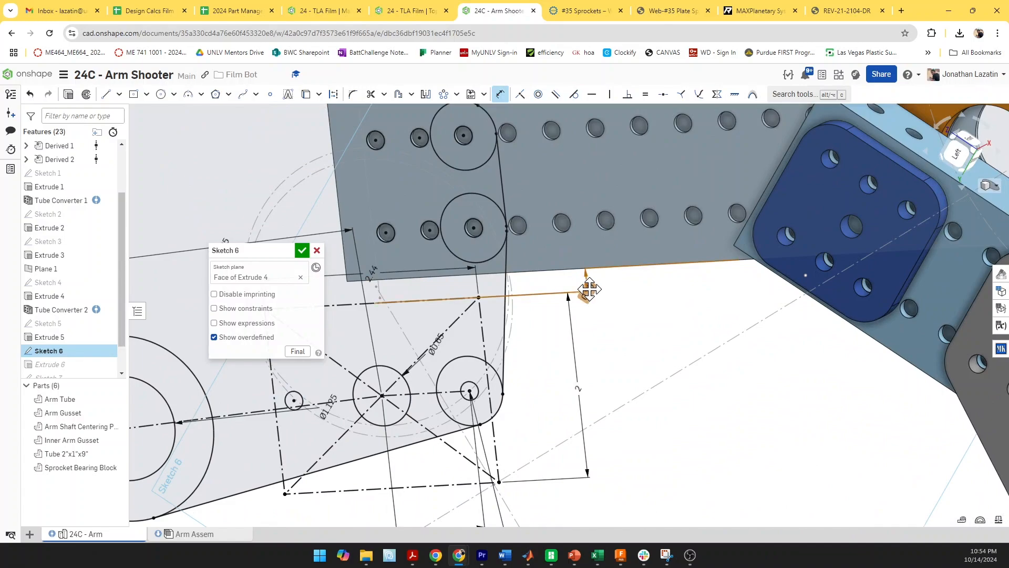
double_click(549, 281)
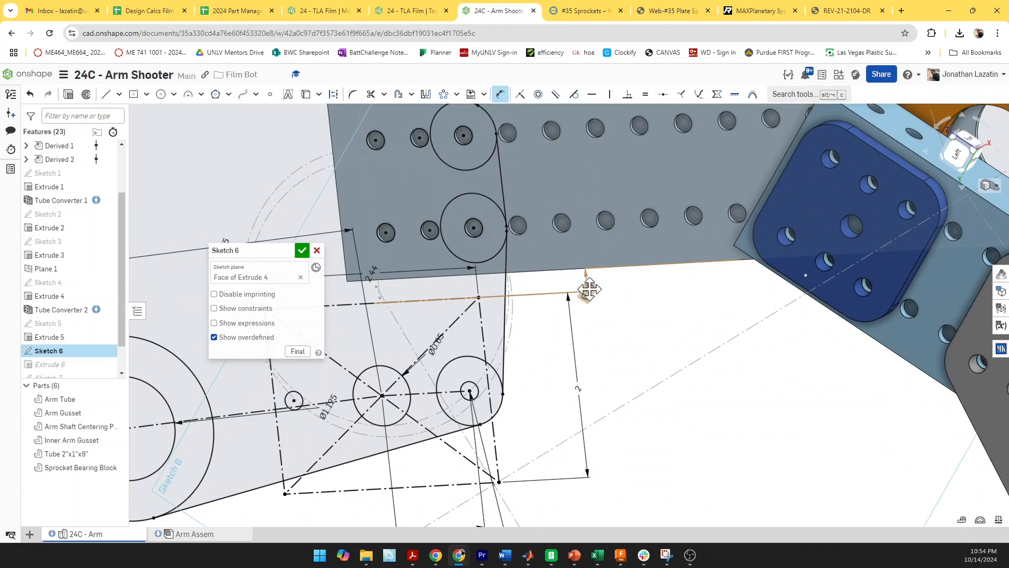
left_click(302, 251)
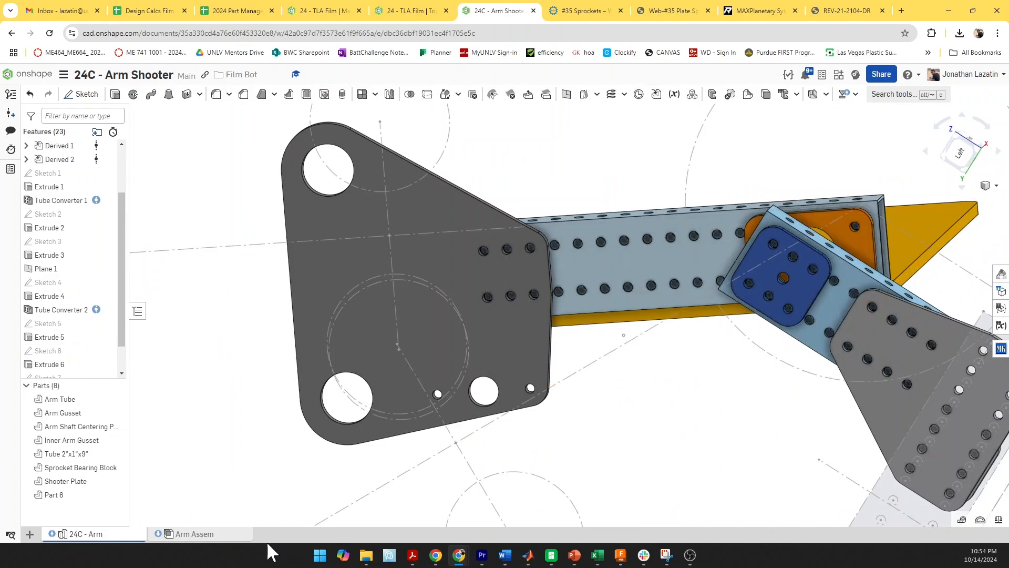
Return to the Arm Assem assembly, check the updated shooter plates, and search the part library for "pulley"
left_click(217, 533)
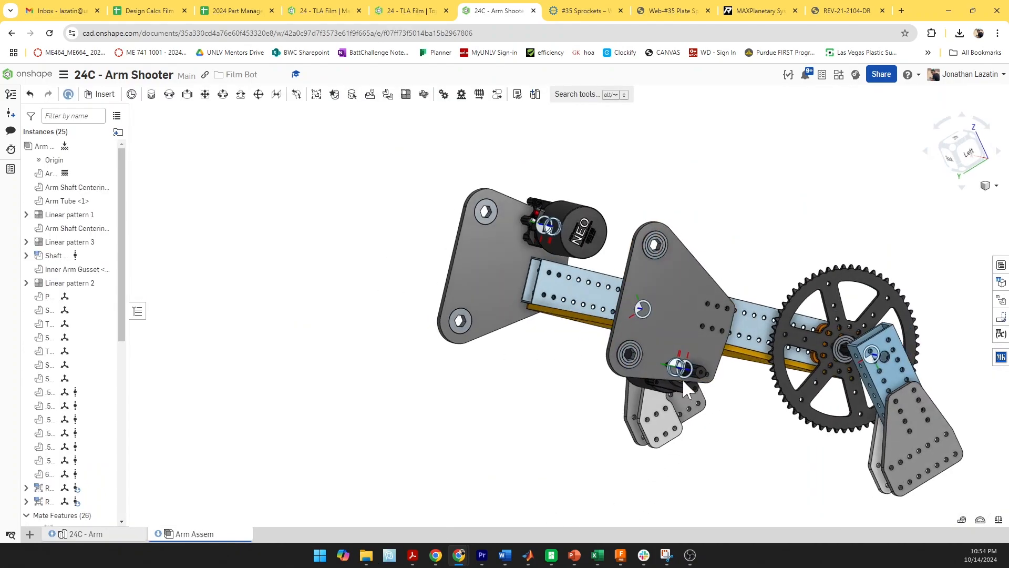
scroll(673, 368, "up", 5)
right_click_drag(661, 356, 578, 279)
scroll(578, 279, "down", 6)
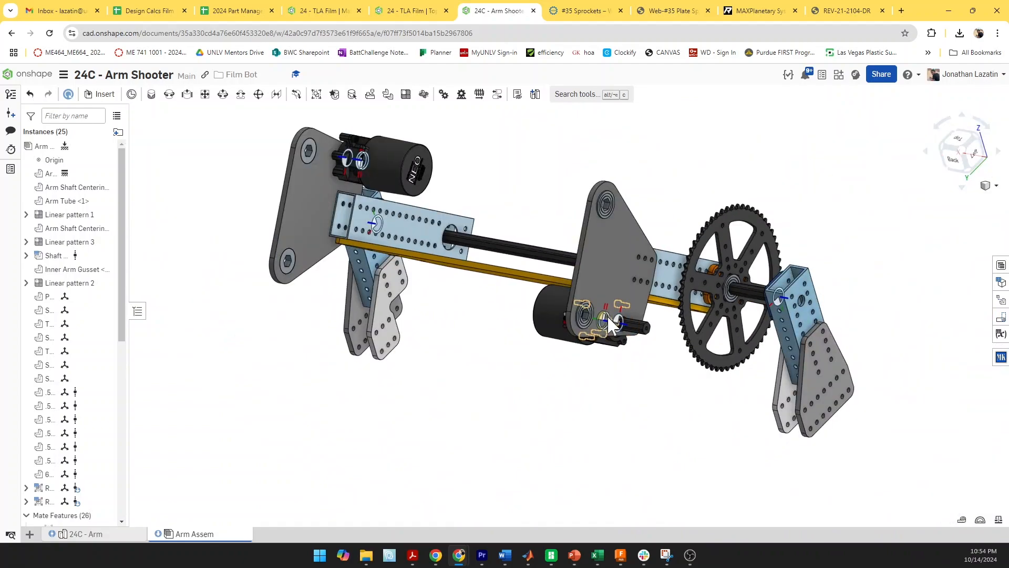
left_click(999, 358)
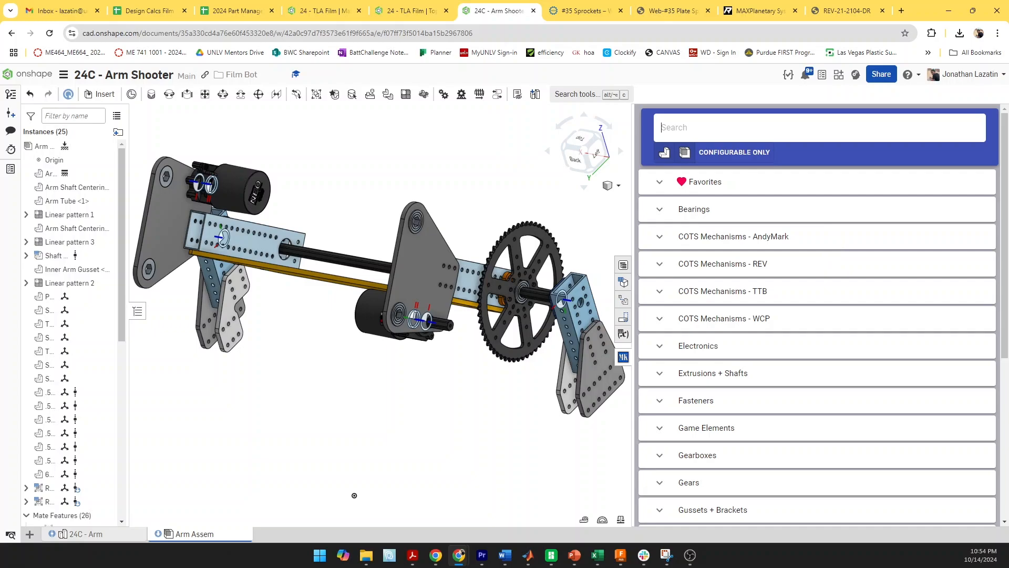
type("pulley")
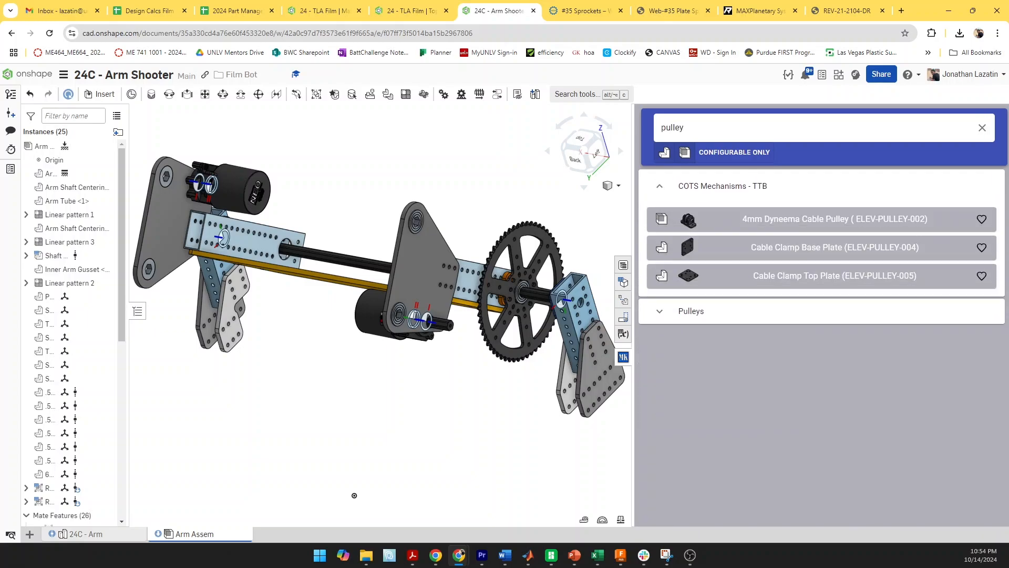
left_click(683, 314)
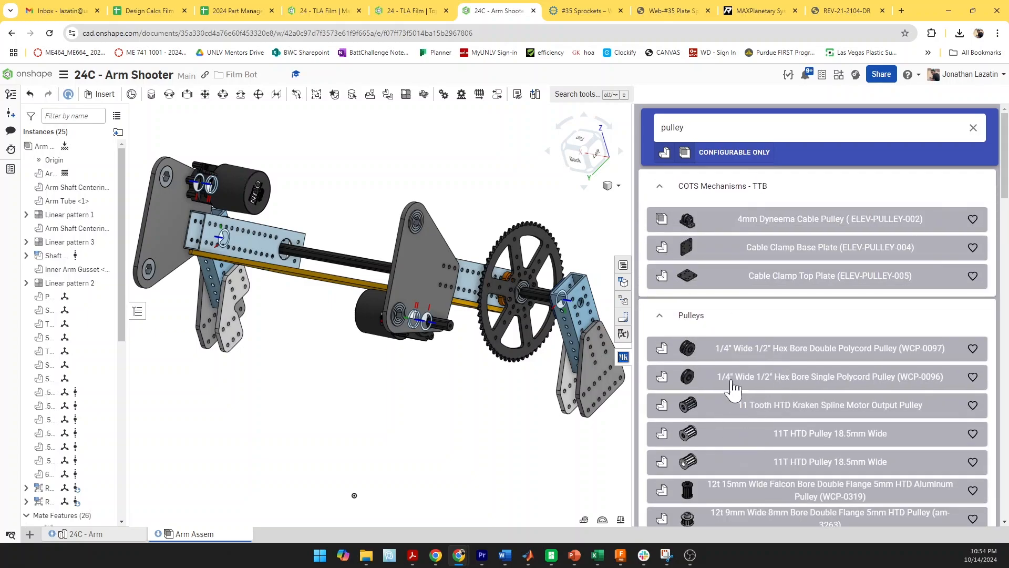
scroll(734, 388, "down", 5)
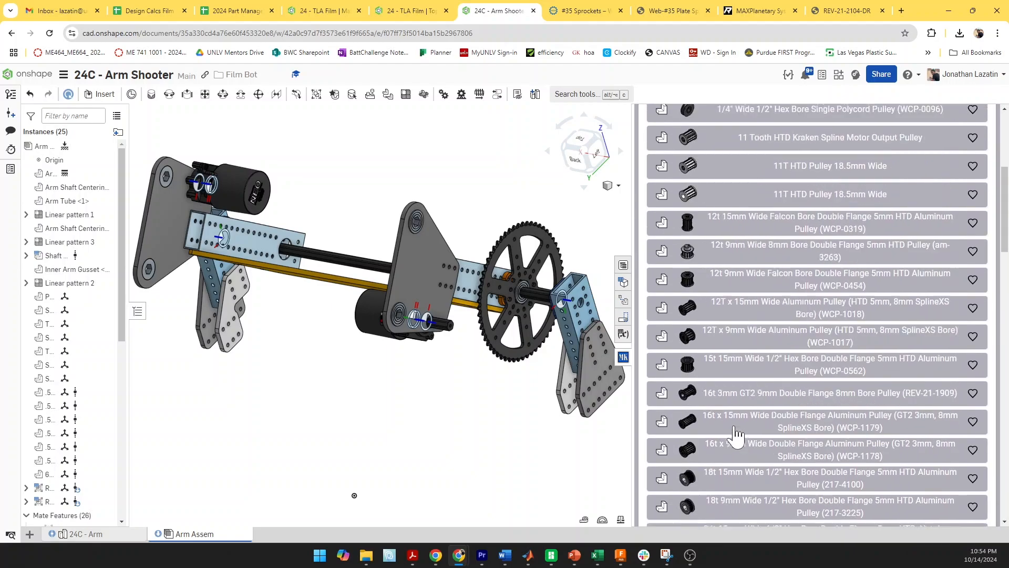
Limit the pulley results to configurable parts and choose the Configurable HTD Timing Pulley
scroll(738, 421, "up", 5)
left_click(740, 153)
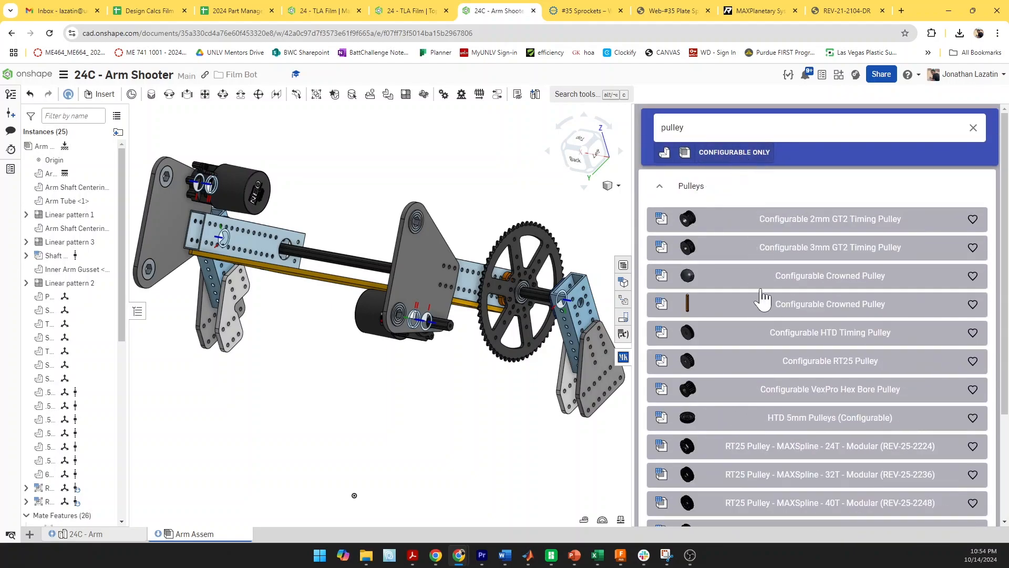
scroll(763, 310, "down", 3)
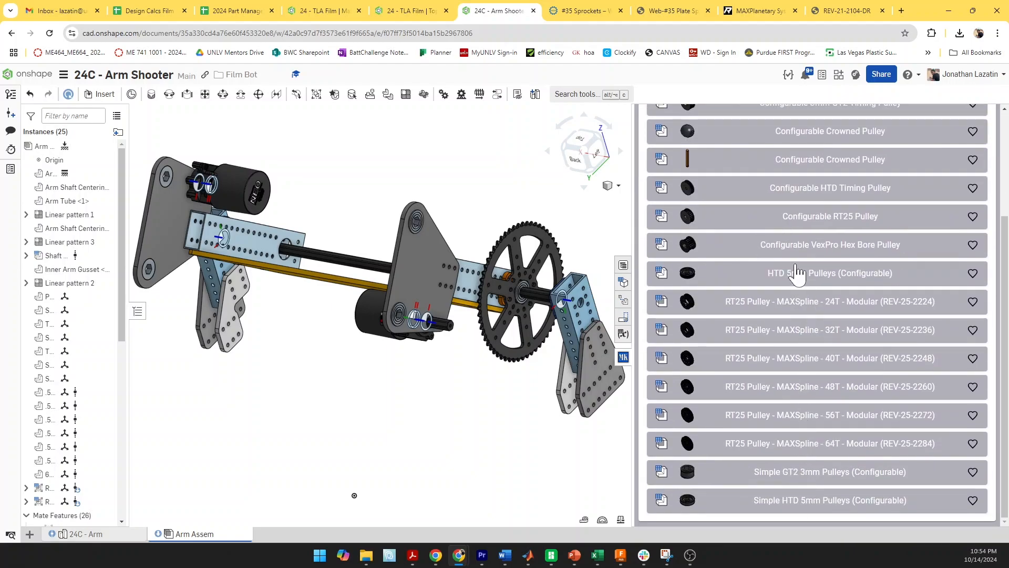
left_click(848, 201)
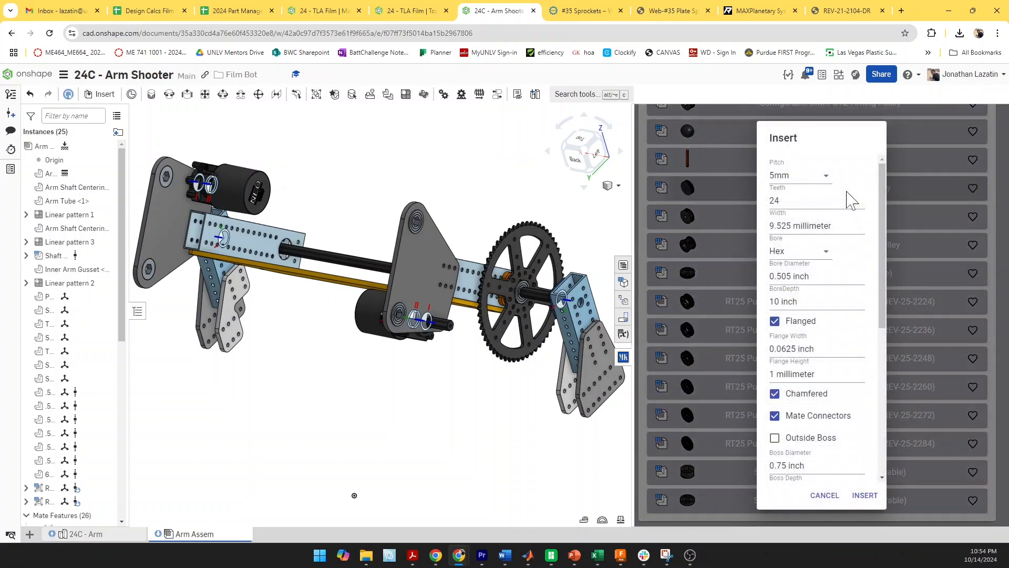
Insert the HTD pulley with 18 teeth, 11 mm width, 0.1 in flange width and 0.2 in flange height, and close the part library
type("18")
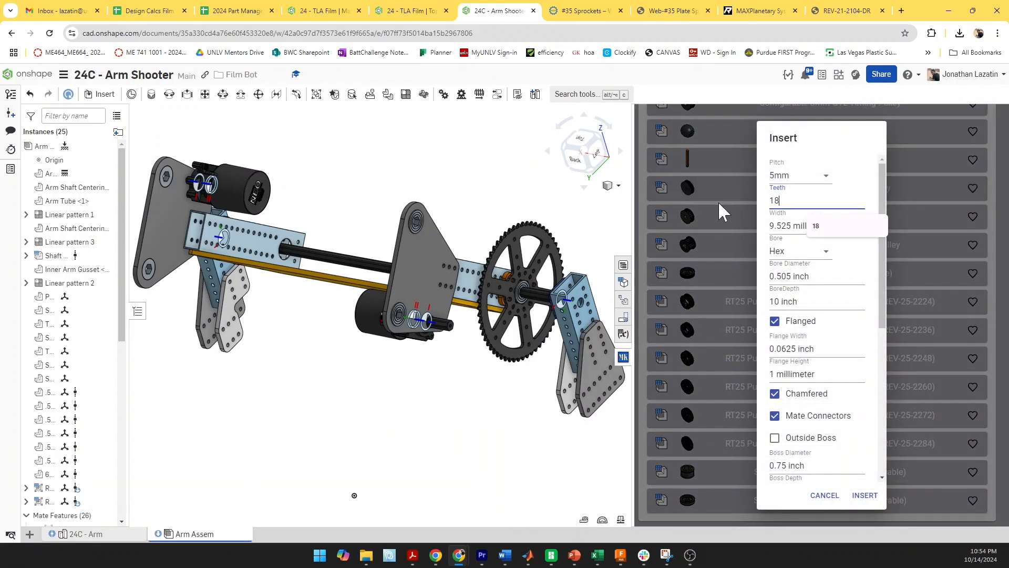
key("Tab")
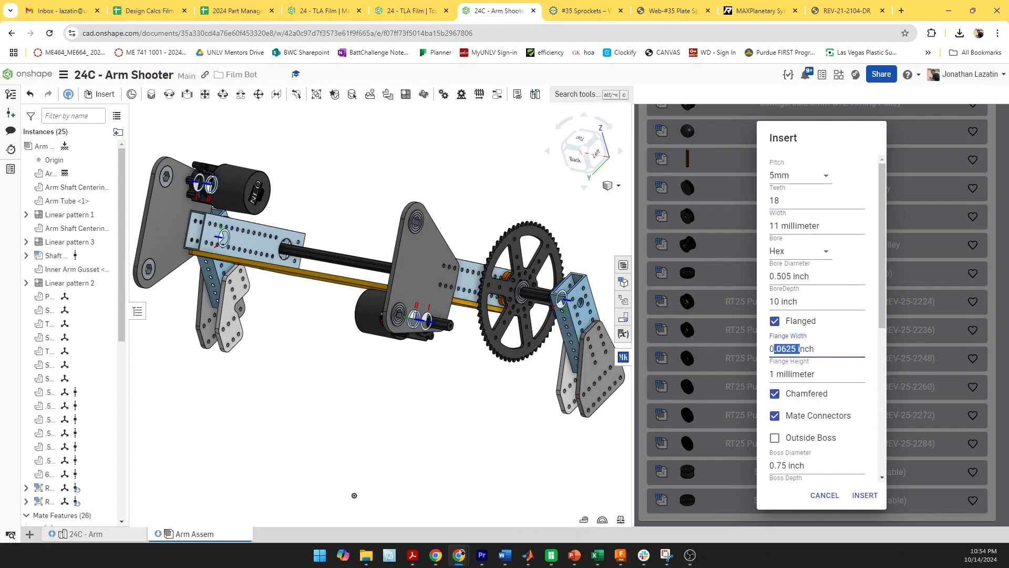
key("Tab")
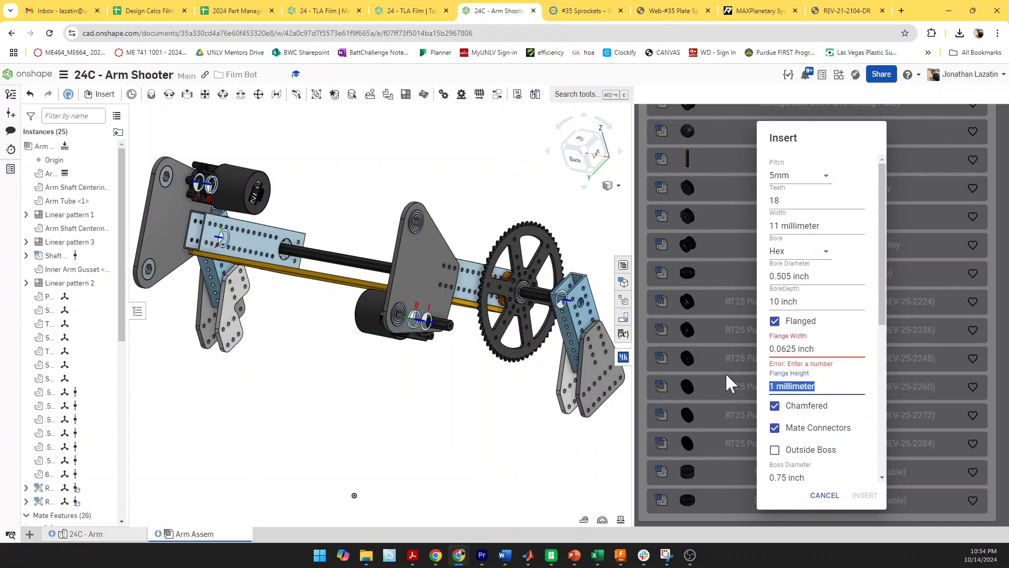
type(".2 in")
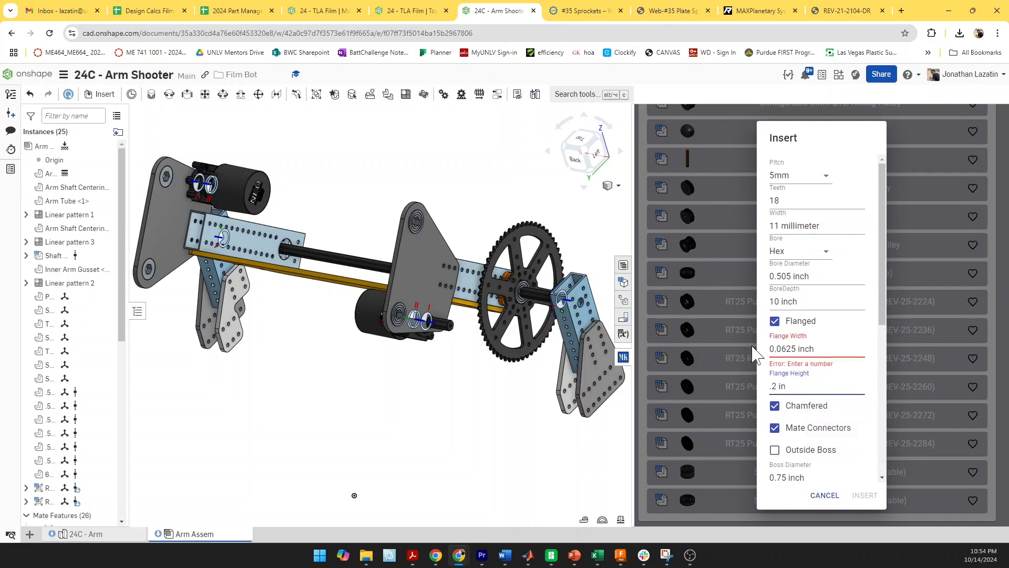
left_click(780, 348)
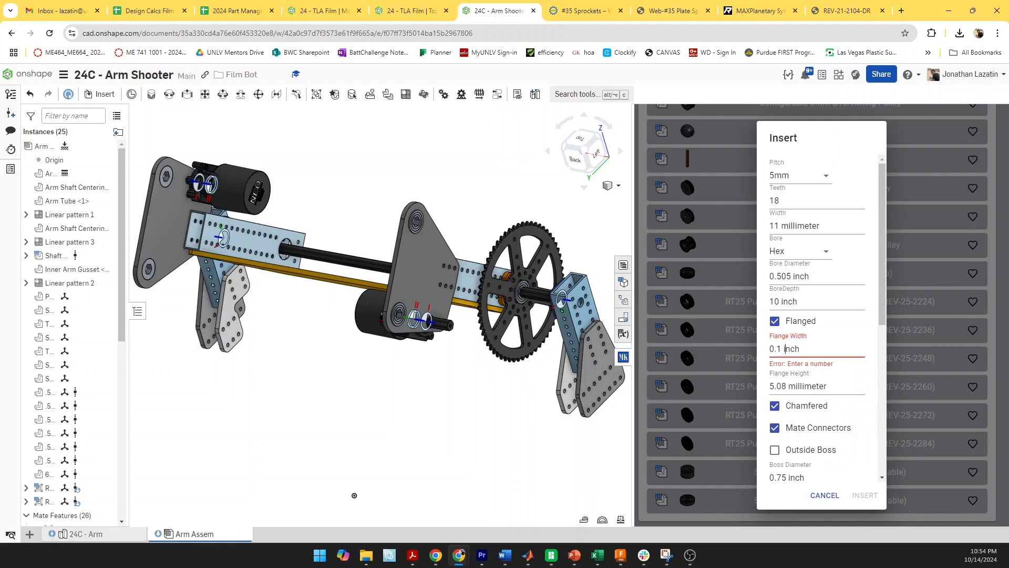
key("Tab")
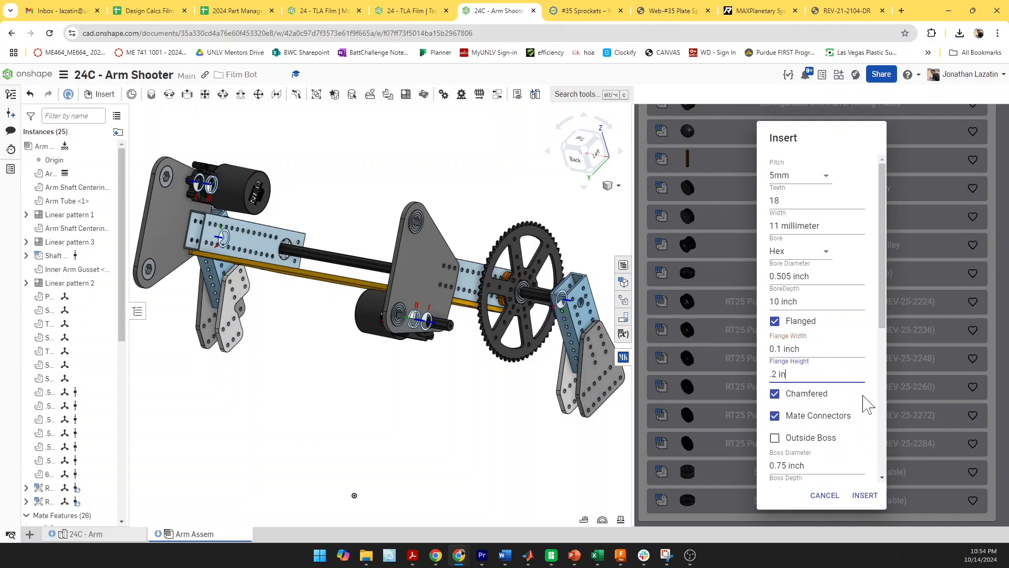
left_click(865, 496)
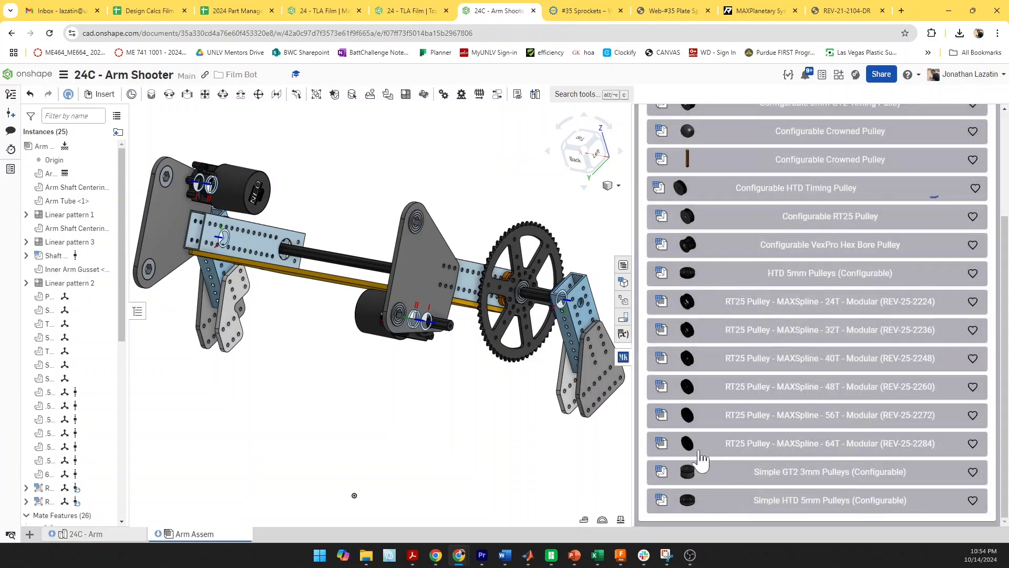
left_click(623, 358)
Fasten the 18-tooth pulley's flange face to the lower hex bearing on the shooter plate near the large sprocket
scroll(652, 358, "down", 2)
mouse_move(654, 359)
right_mouse_down()
mouse_move(671, 360)
mouse_move(663, 354)
right_mouse_up()
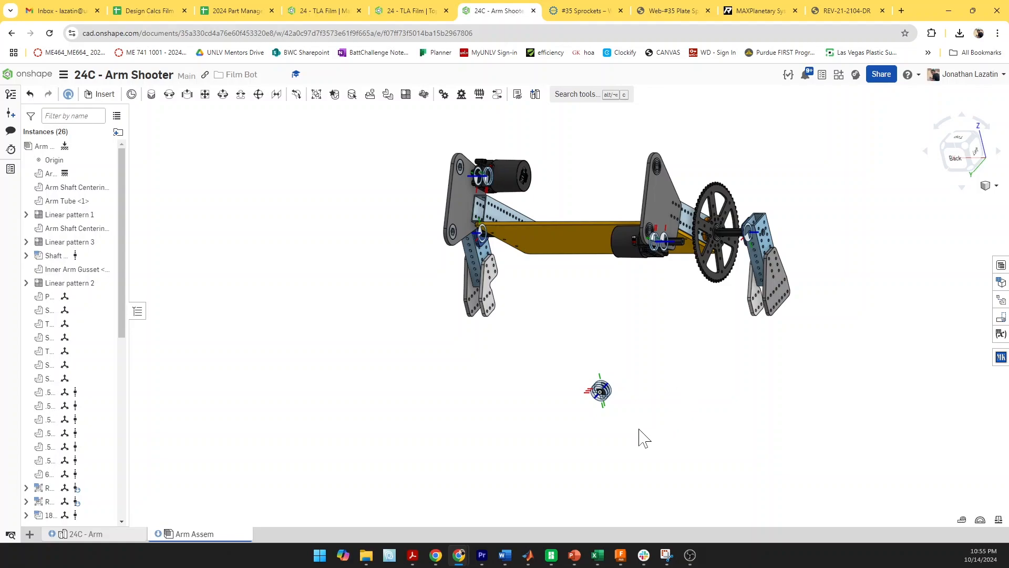
key("m")
scroll(585, 415, "up", 10)
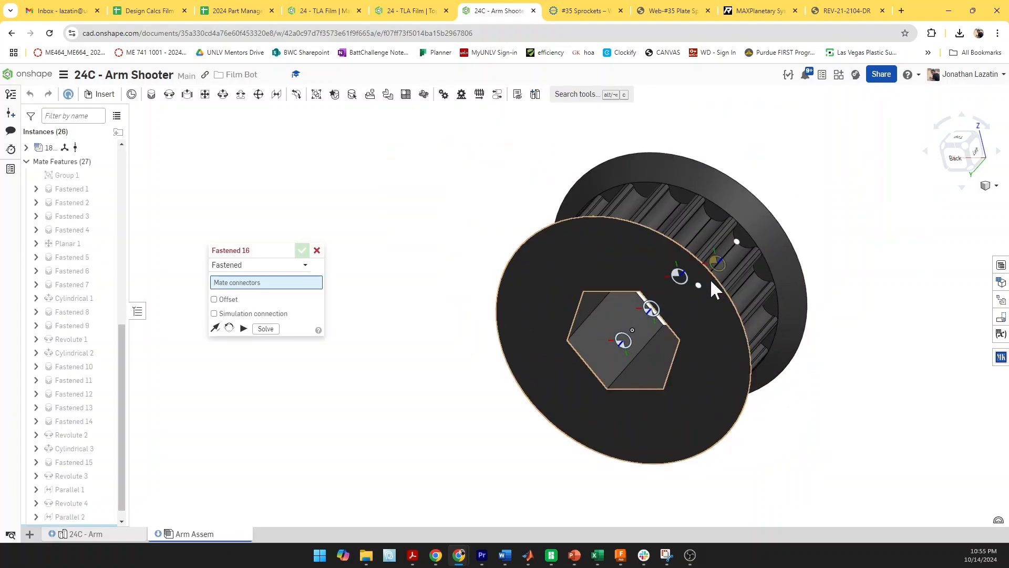
left_click(715, 275)
scroll(715, 276, "down", 10)
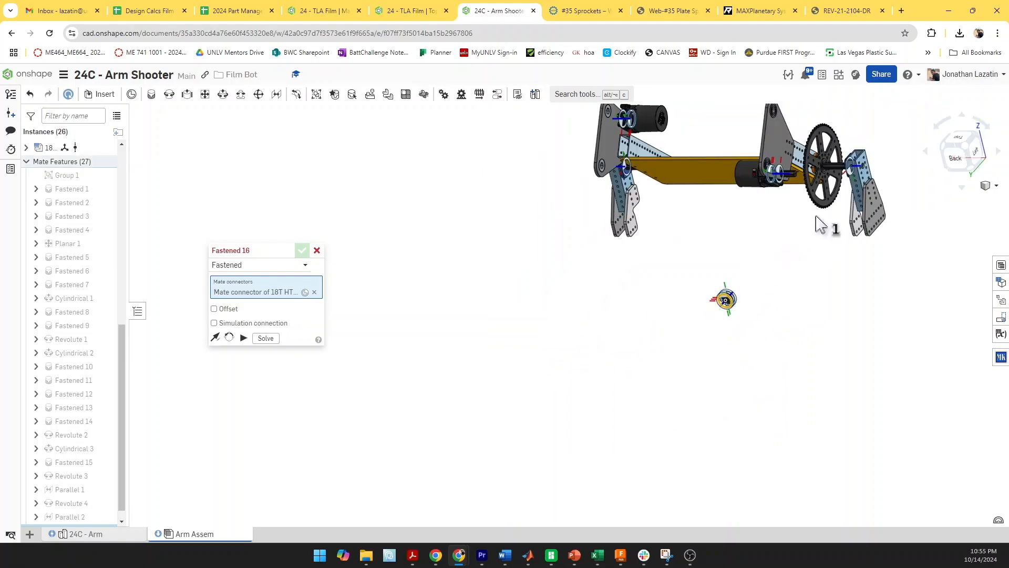
middle_click_drag(818, 219, 797, 355)
scroll(797, 355, "down", 1)
scroll(757, 294, "up", 8)
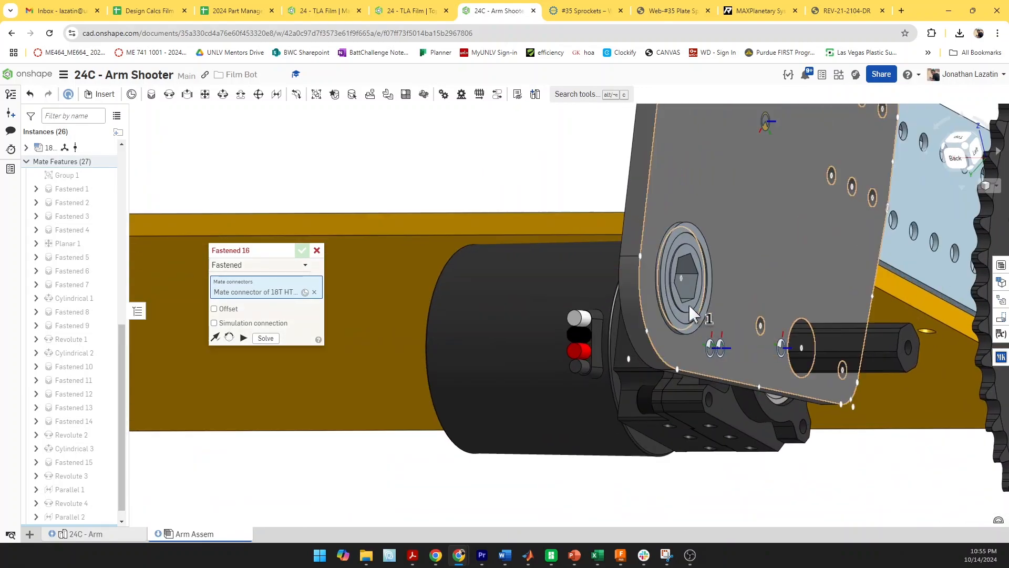
left_click(690, 319)
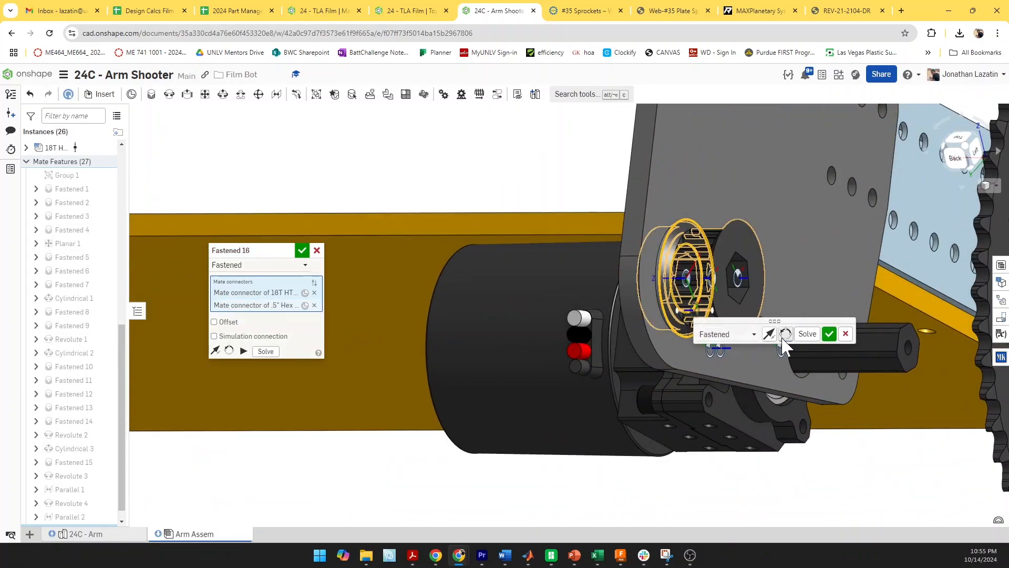
Offset the pulley's fastened mate by -0.0625 in along Z and accept it
left_click(231, 323)
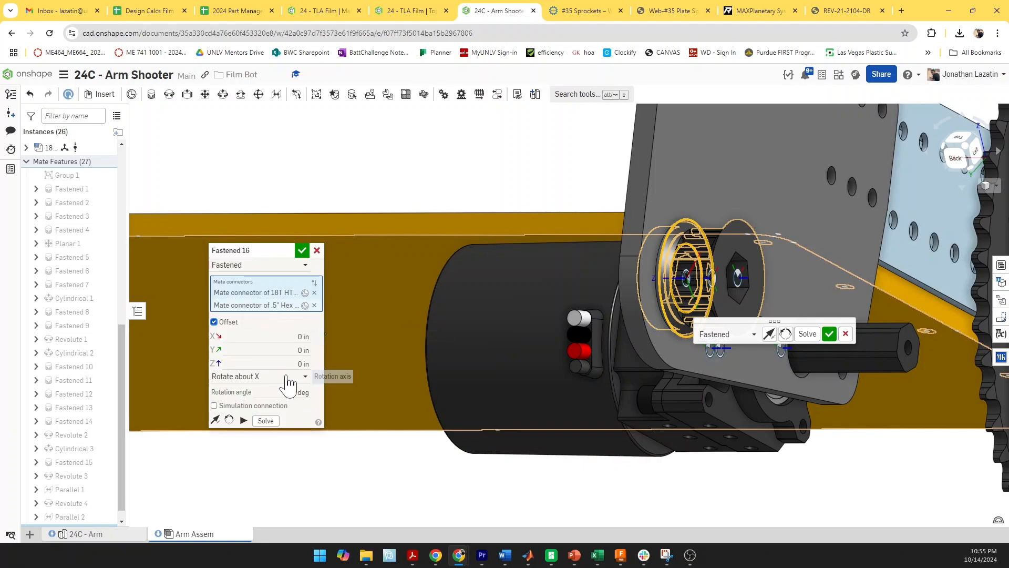
left_click(303, 363)
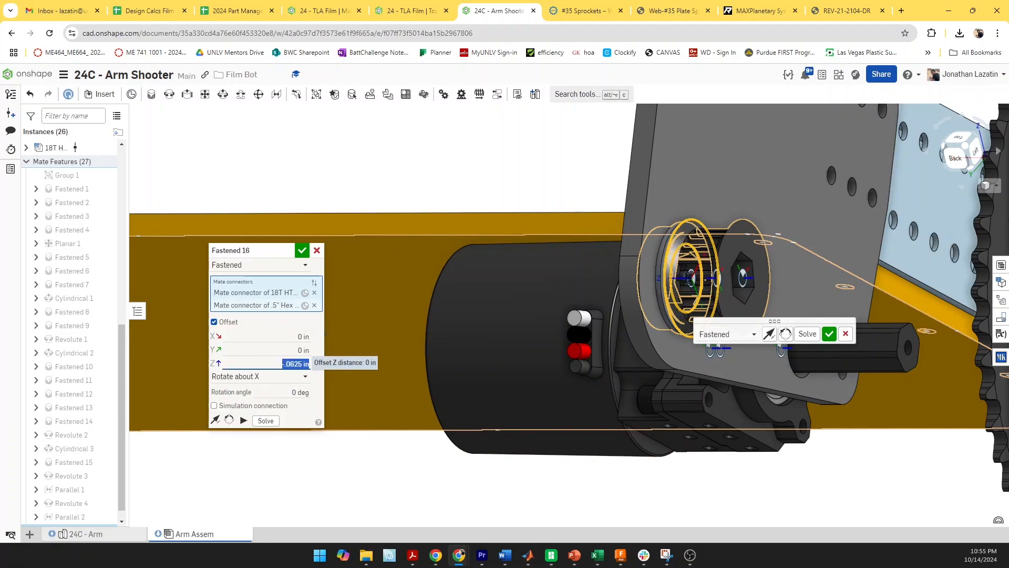
left_click(302, 251)
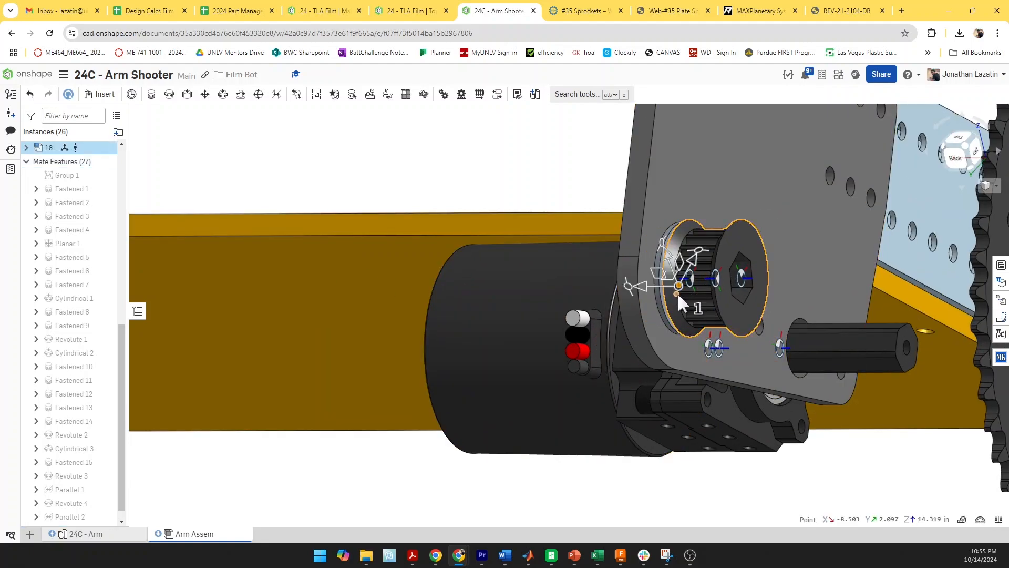
Paste a copy of the 18-tooth pulley and fasten its flange face to the other shooter plate's upper hex bearing
scroll(678, 288, "down", 10)
key("ctrl+v")
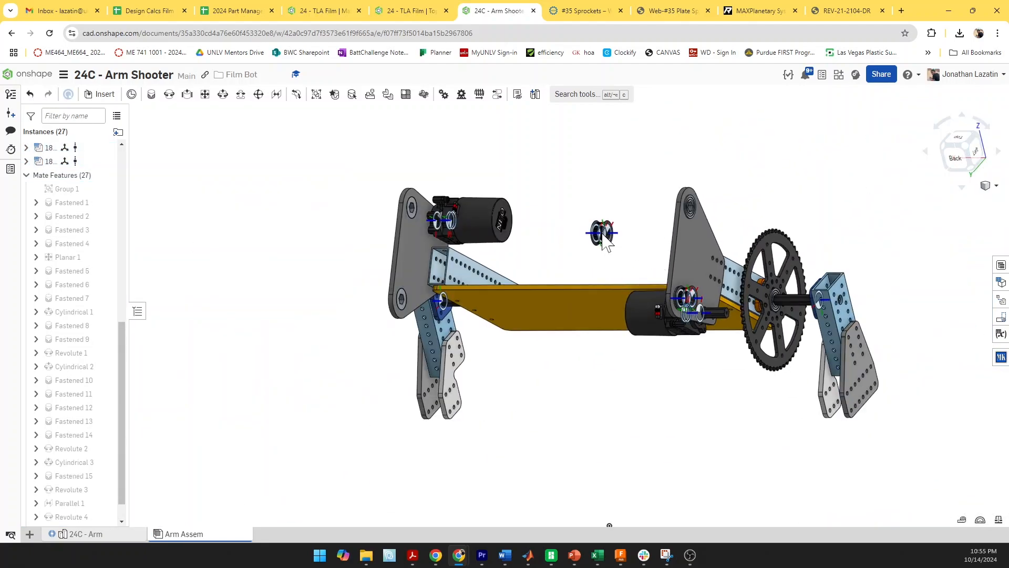
scroll(615, 247, "up", 5)
key("f")
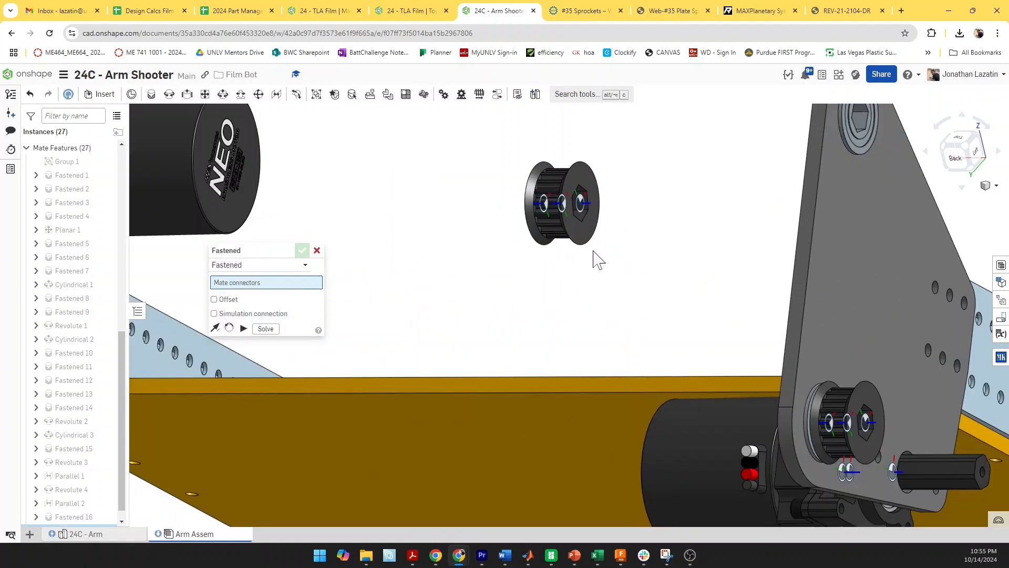
left_click(589, 249)
scroll(590, 261, "down", 5)
right_click_drag(585, 412, 554, 410)
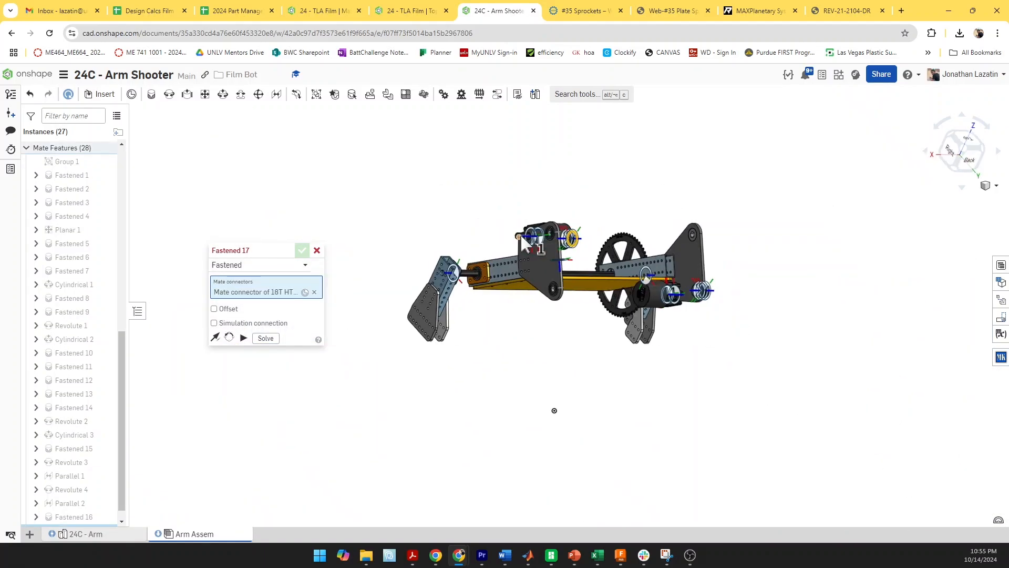
scroll(578, 254, "up", 8)
scroll(578, 253, "up", 3)
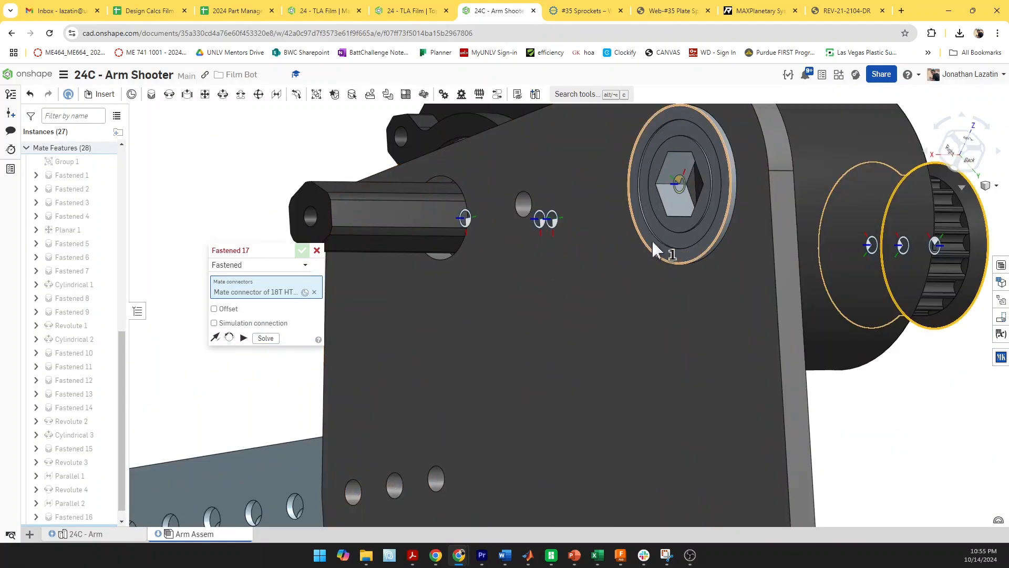
left_click(679, 229)
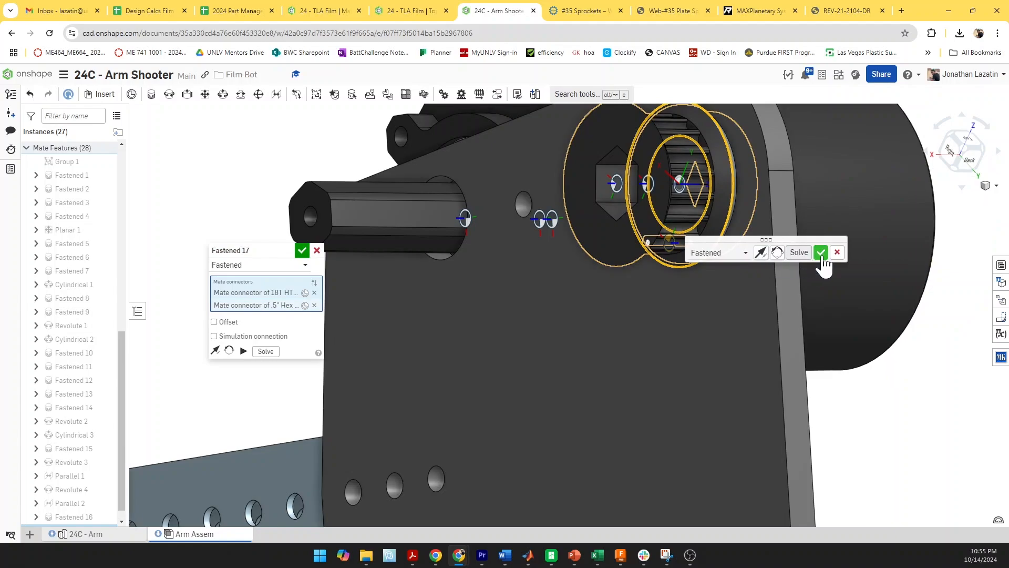
Give the copied pulley's fastened mate a Z offset of -0.0625 in and accept it
left_click(214, 321)
left_click(304, 363)
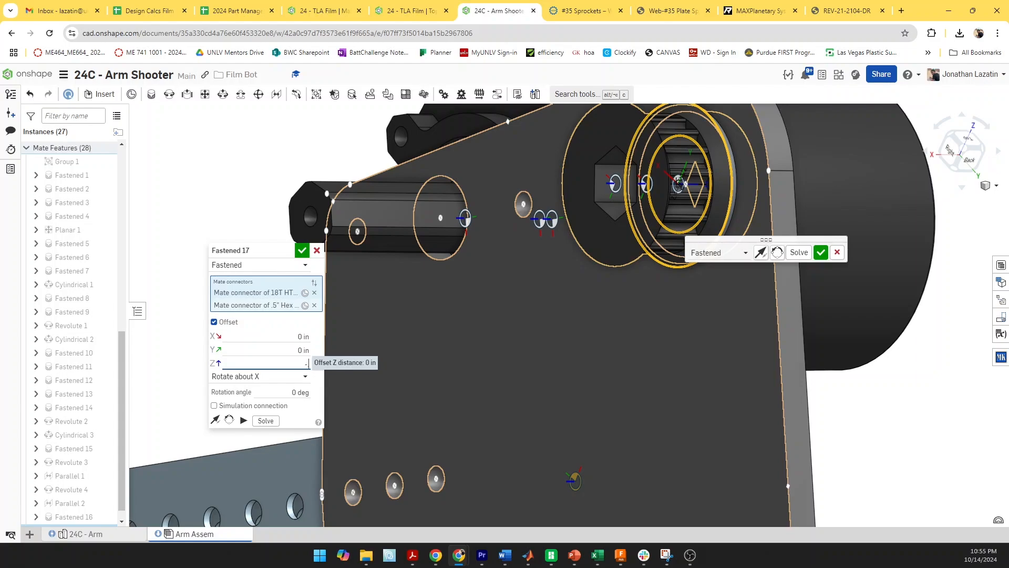
type("-.0625")
key("Return")
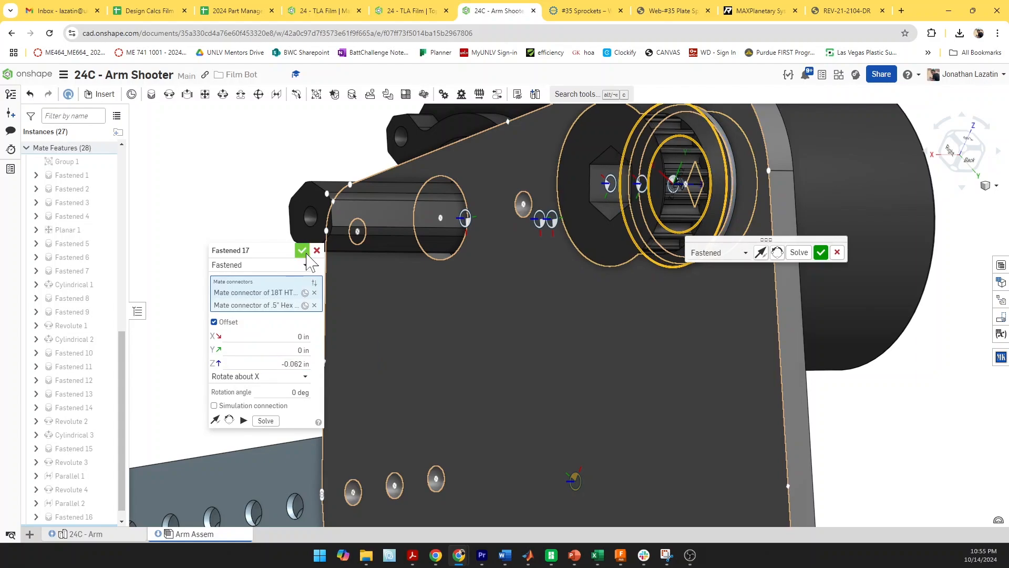
left_click(306, 254)
Review the Z offset in the first pulley's fastened mate, Fastened 16, and close it
scroll(838, 373, "down", 5)
middle_click_drag(837, 372, 314, 233)
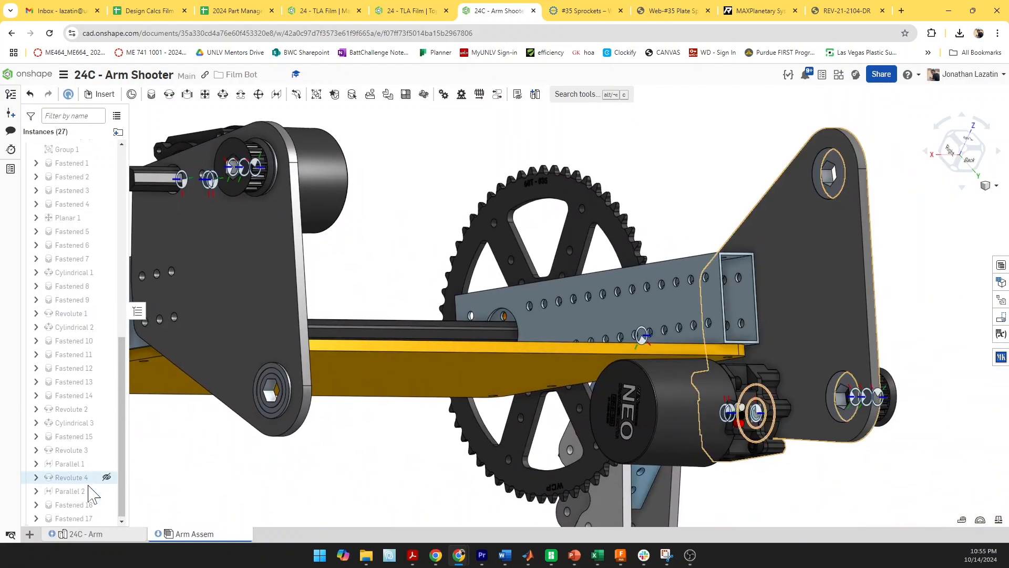
double_click(79, 504)
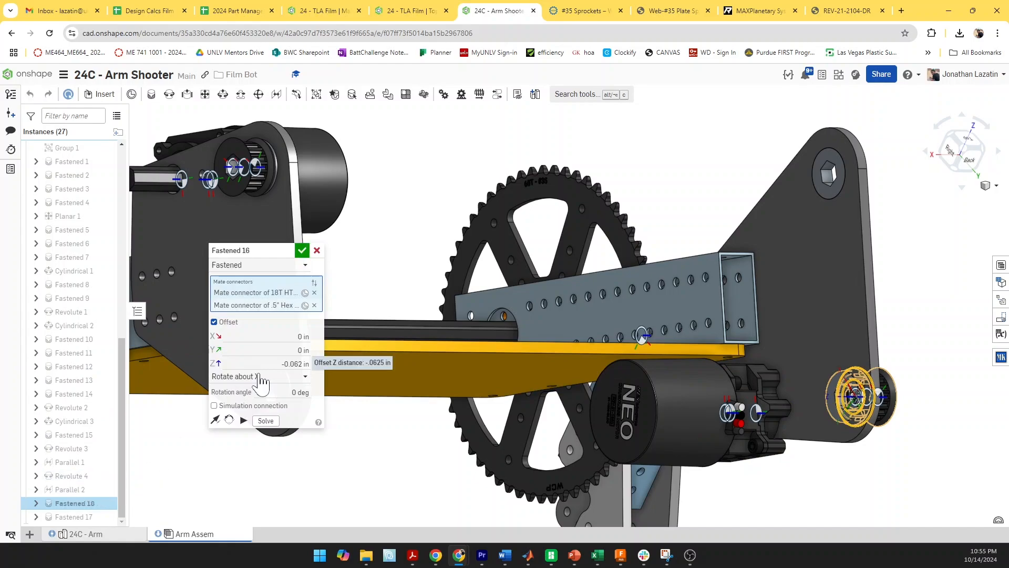
left_click(294, 364)
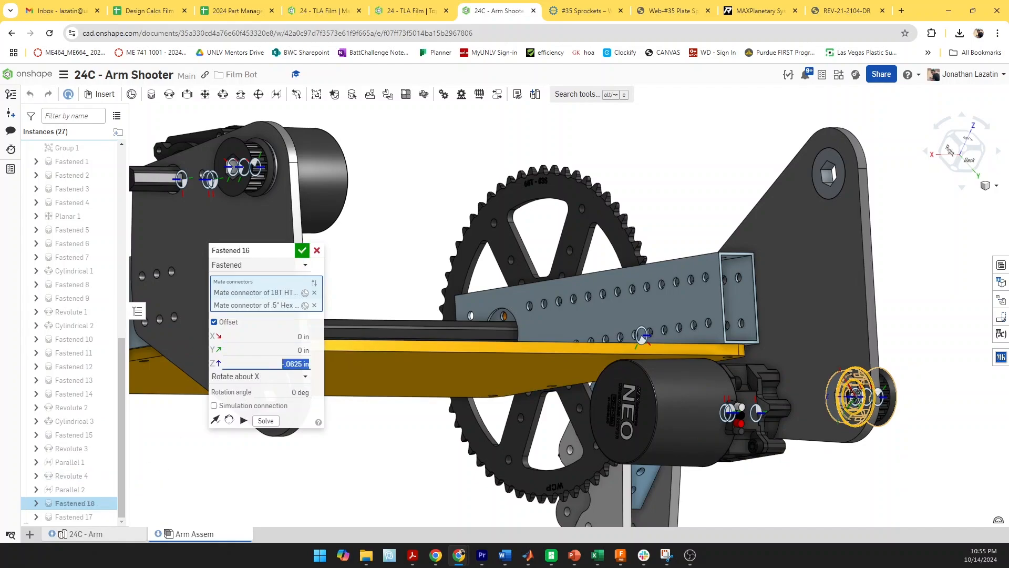
left_click(303, 251)
Paste another copy of the 18-tooth pulley beside the shooter plate that carries the upper pulley
middle_click_drag(461, 290, 532, 280)
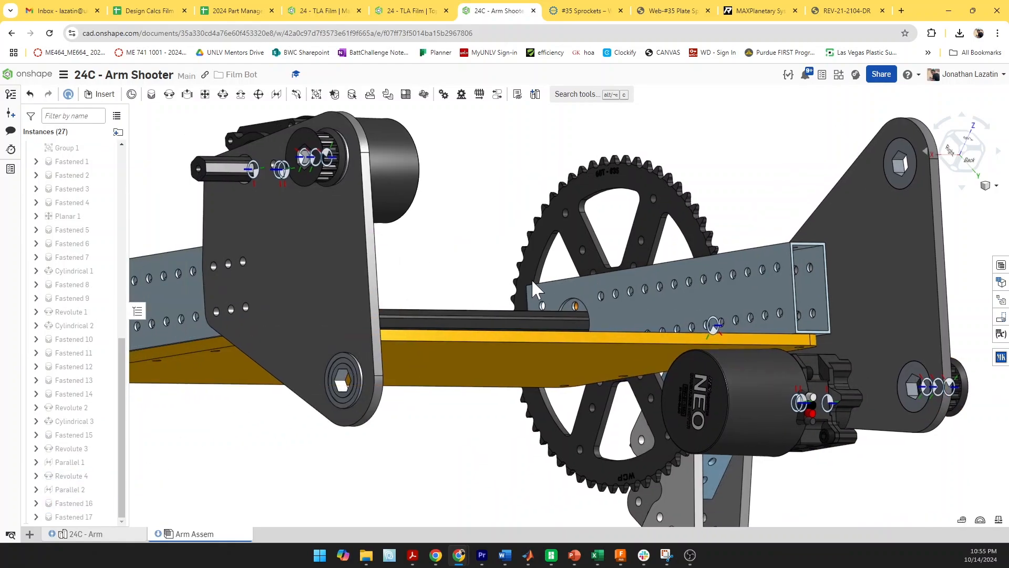
scroll(500, 268, "up", 2)
scroll(467, 250, "up", 2)
scroll(531, 150, "up", 3)
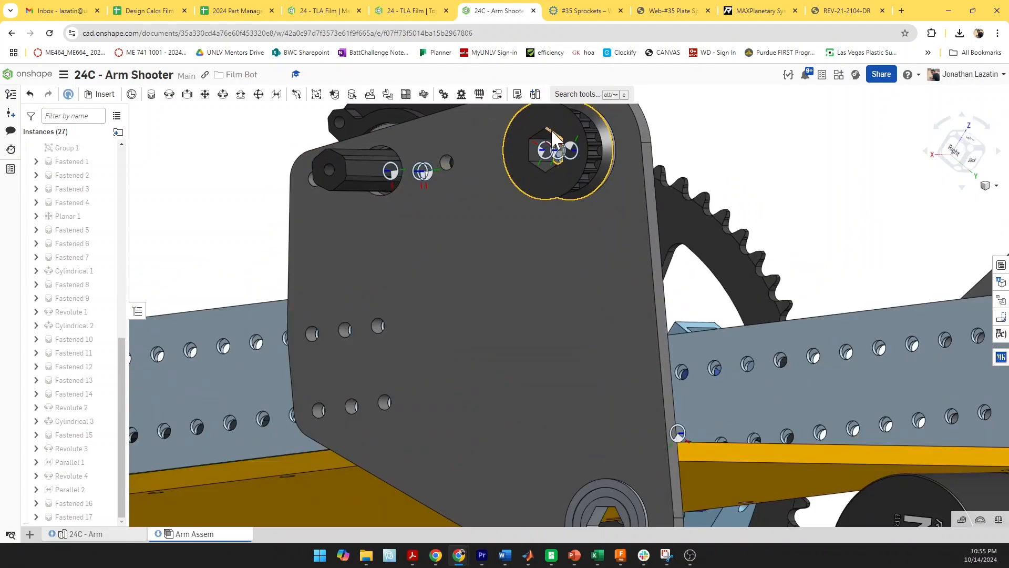
left_click(552, 132)
left_click(247, 239)
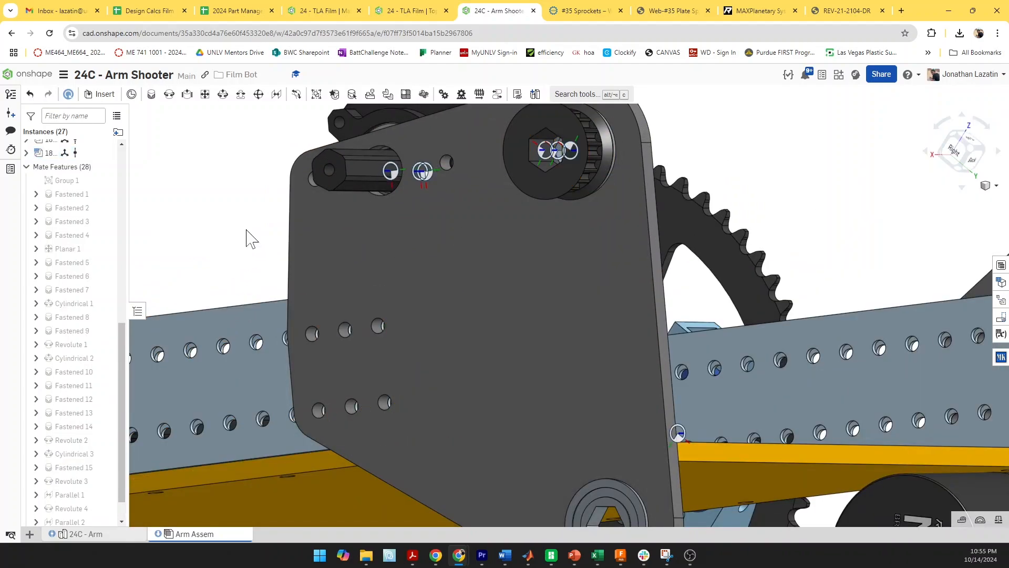
key("ctrl+v")
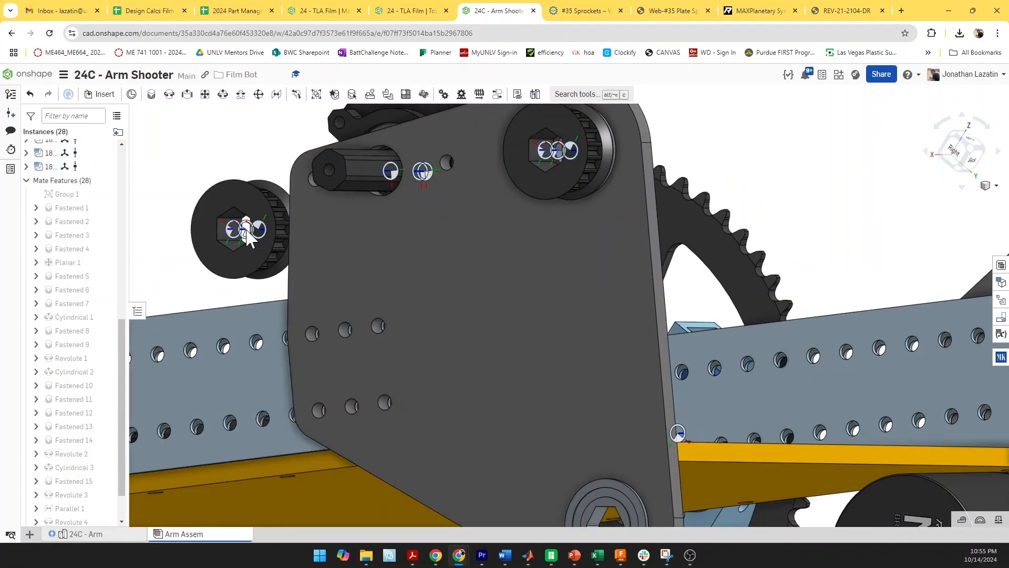
Add a cylindrical mate between the shooter plate's gearbox shaft hole and the pasted 18-tooth pulley's flange
key("m")
middle_click_drag(281, 206, 401, 228)
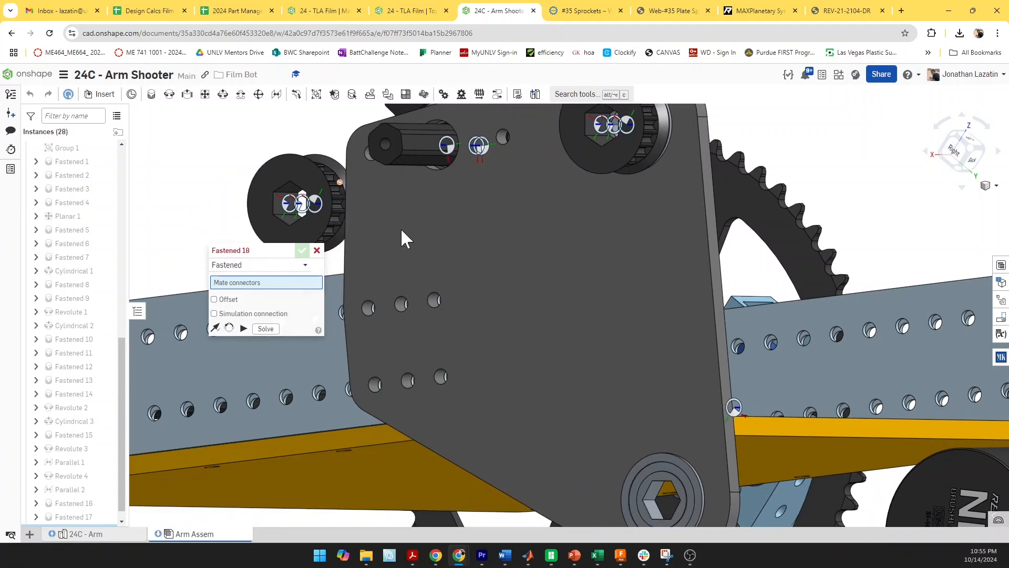
left_click(284, 274)
left_click(272, 294)
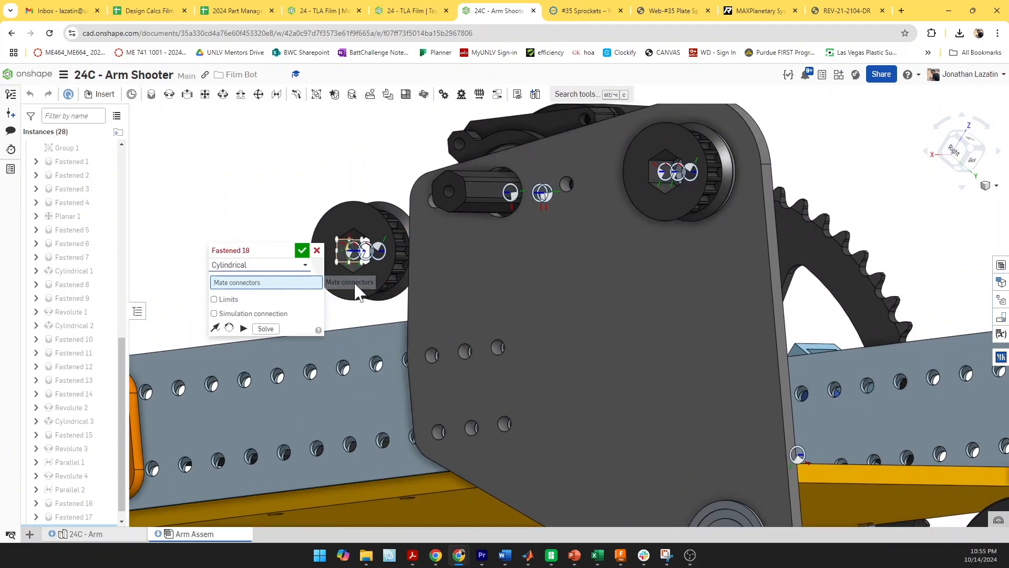
left_click(508, 214)
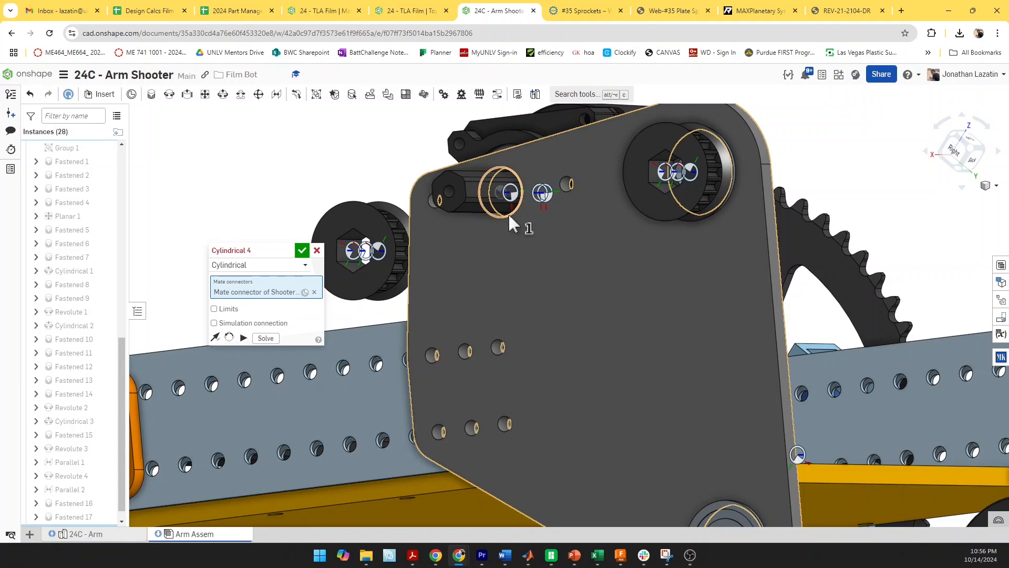
left_click(404, 302)
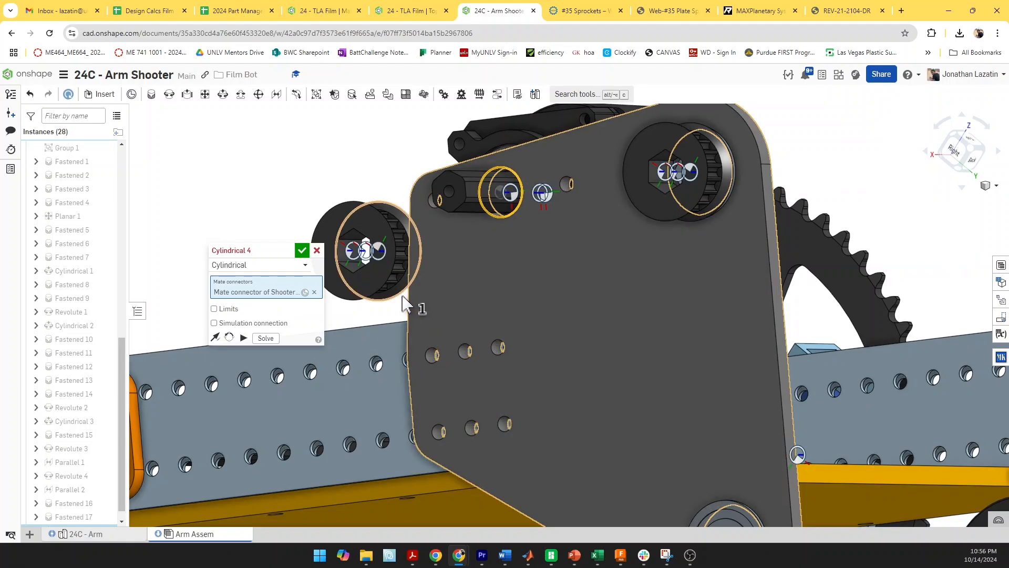
key("Return")
Slide the pulley along the gearbox shaft and align its outer flange face with the neighbouring pulley's using a planar mate
right_click_drag(437, 246, 449, 244)
scroll(449, 243, "down", 1)
scroll(458, 195, "up", 5)
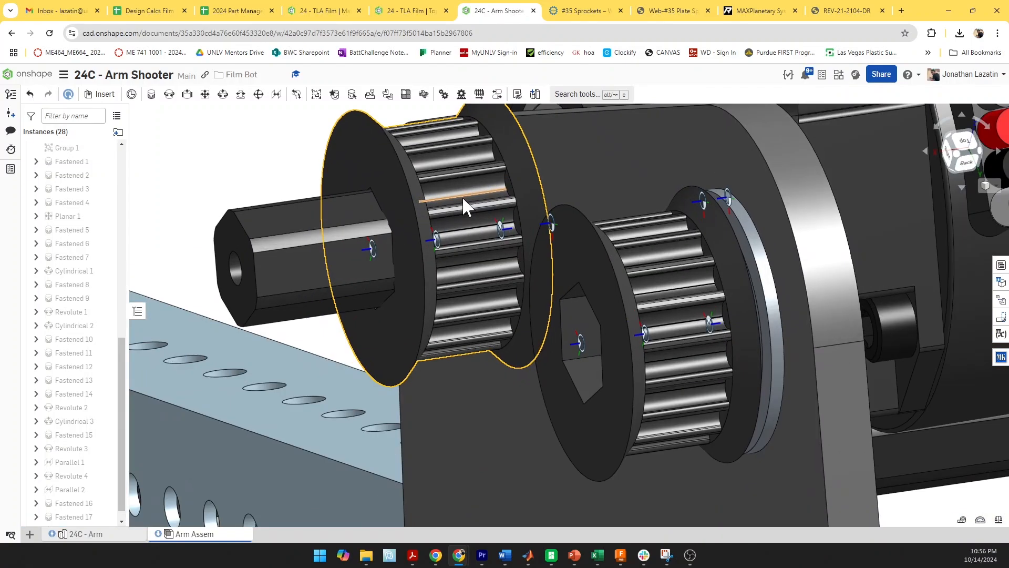
left_click_drag(364, 217, 424, 221)
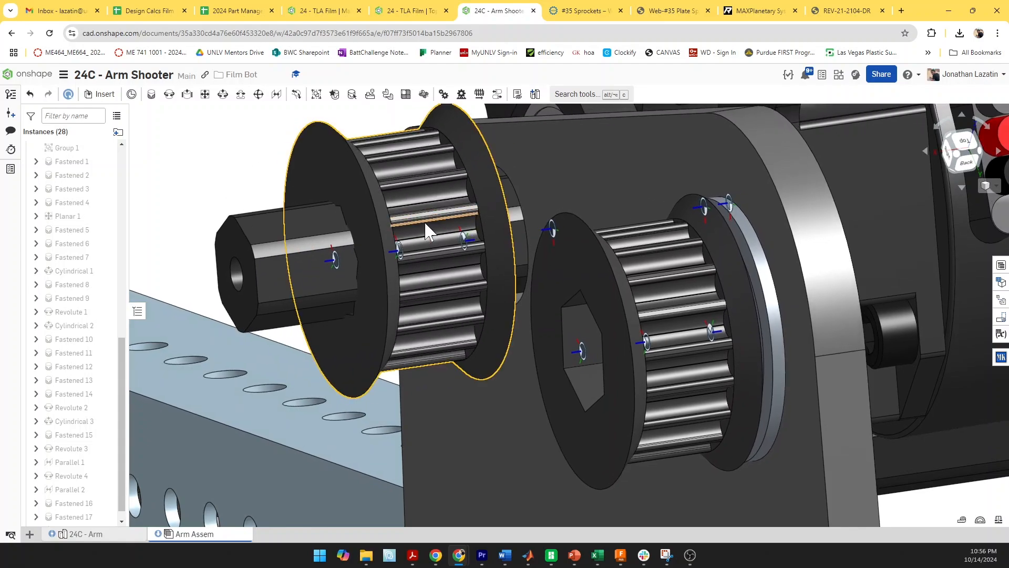
left_click(205, 94)
left_click(323, 173)
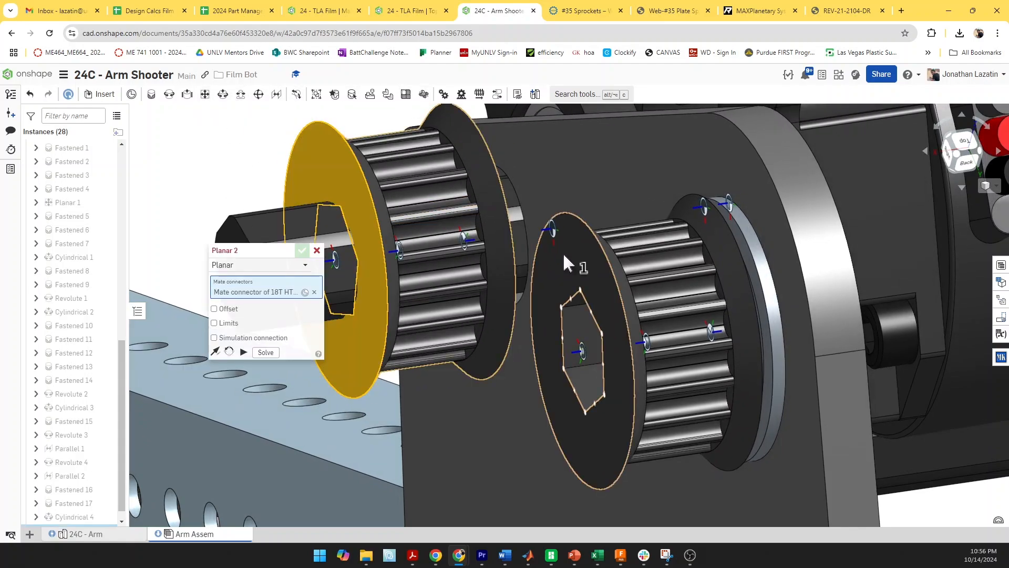
left_click(568, 258)
left_click(303, 251)
Paste another copy of the 18-tooth pulley beside the opposite shooter plate's gearbox shaft
scroll(457, 255, "down", 3)
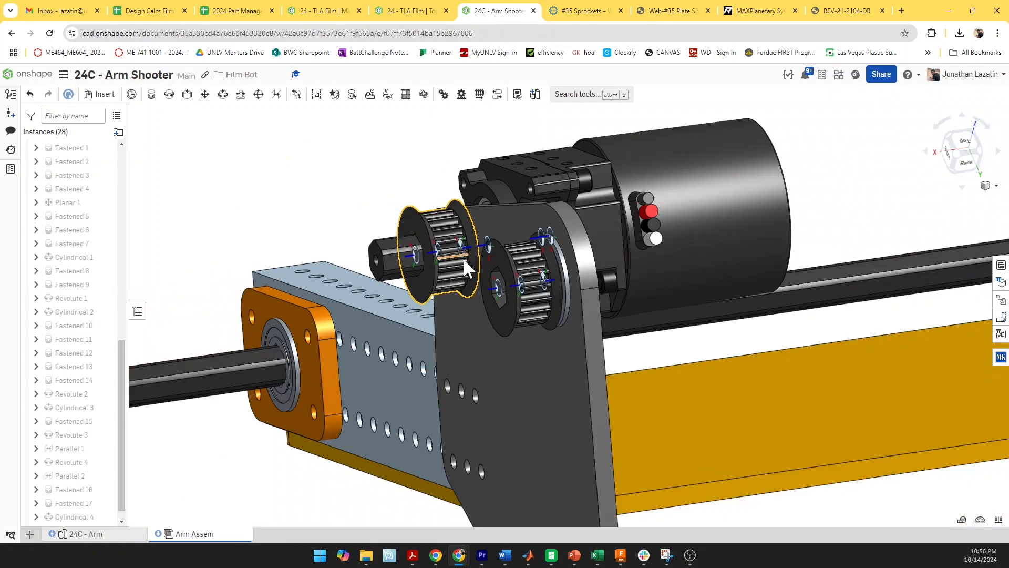
mouse_move(463, 257)
right_mouse_down()
mouse_move(429, 257)
mouse_move(466, 267)
right_mouse_up()
scroll(457, 265, "down", 5)
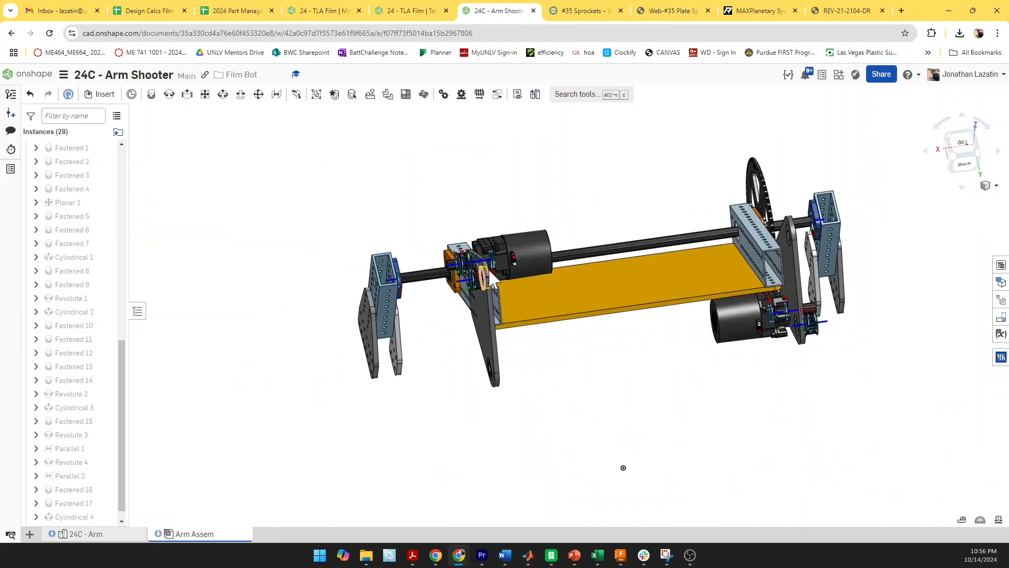
right_click_drag(622, 468, 745, 462)
scroll(645, 320, "up", 6)
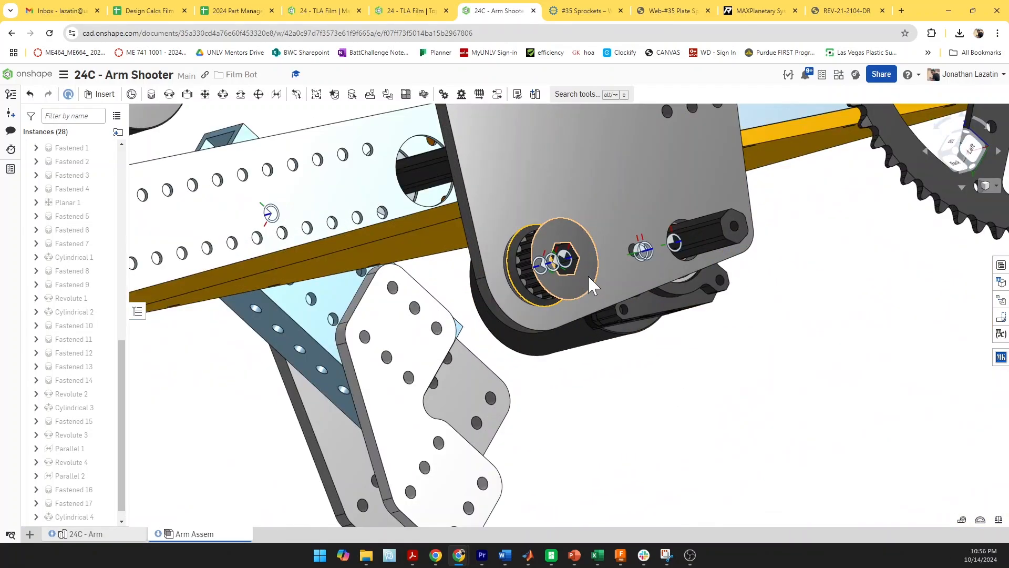
left_click(588, 274)
left_click(749, 394)
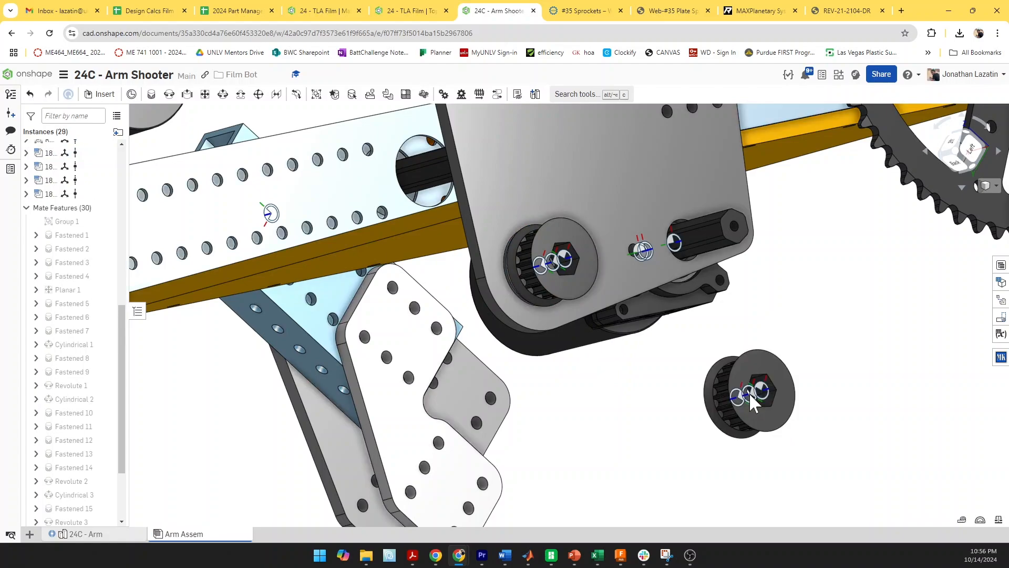
Add a cylindrical mate between the new pulley copy and the gearbox shaft hole in the opposite shooter plate
key("m")
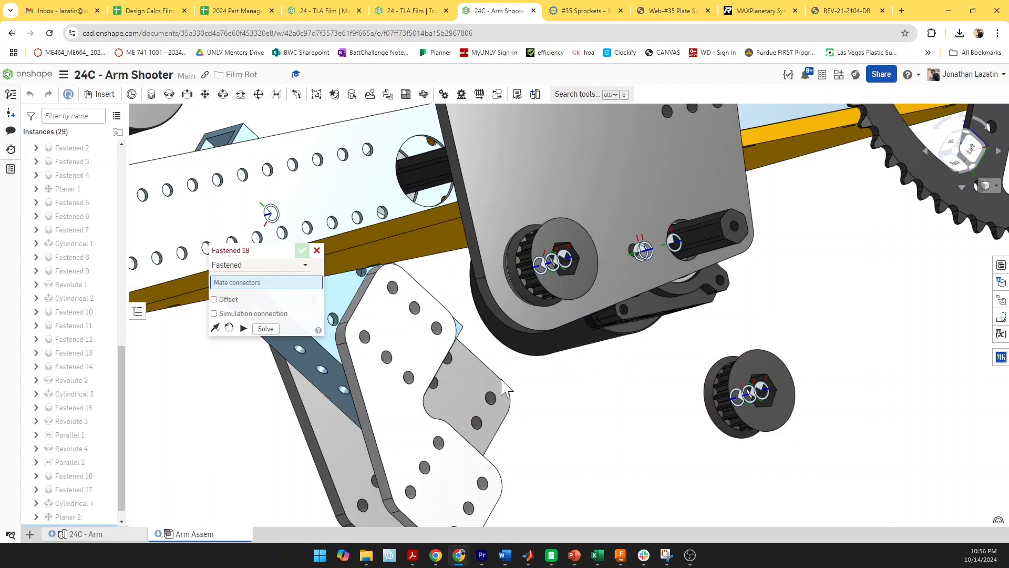
left_click(253, 267)
left_click(232, 294)
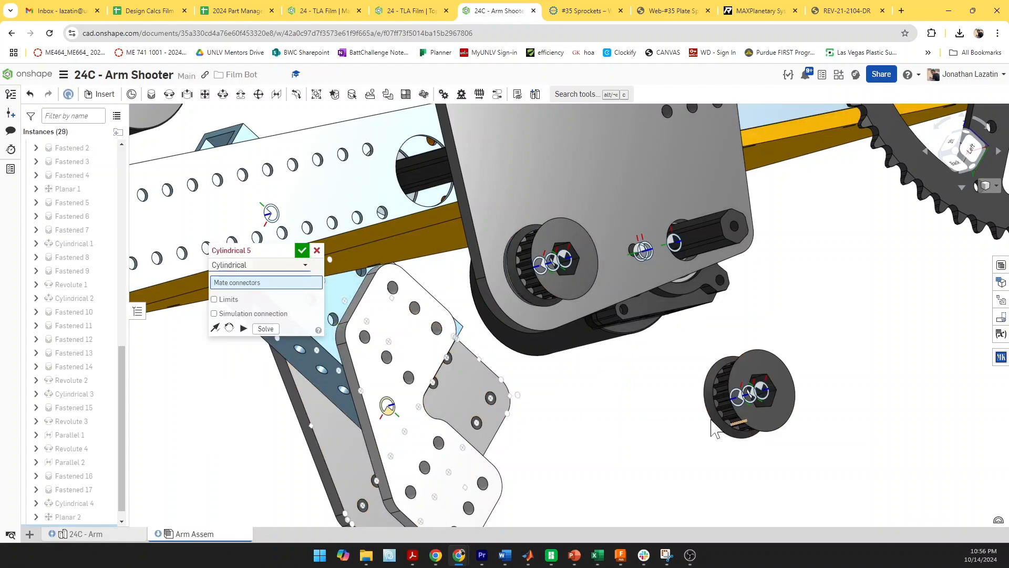
left_click(738, 396)
scroll(671, 262, "up", 3)
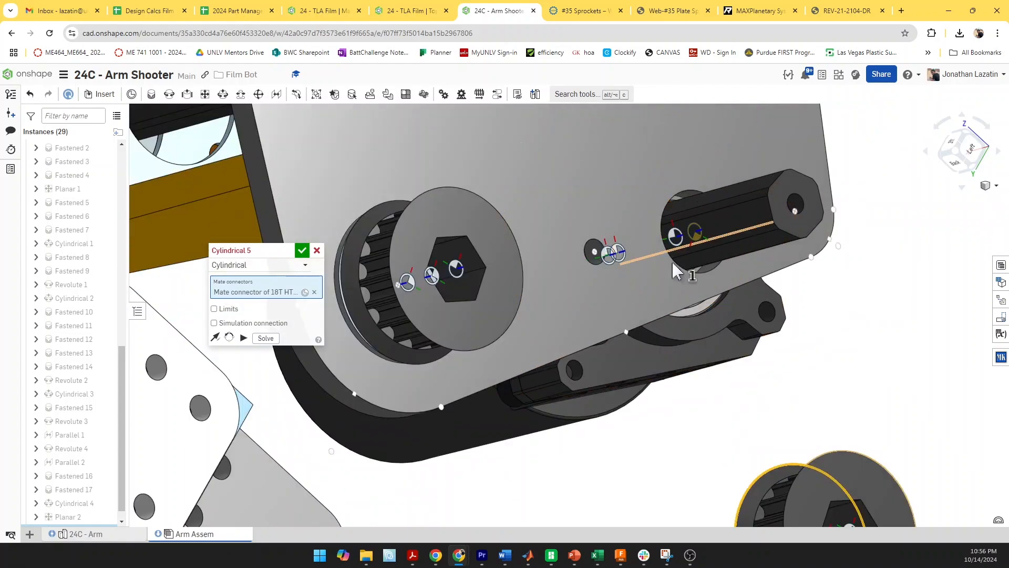
left_click(682, 273)
key("Return")
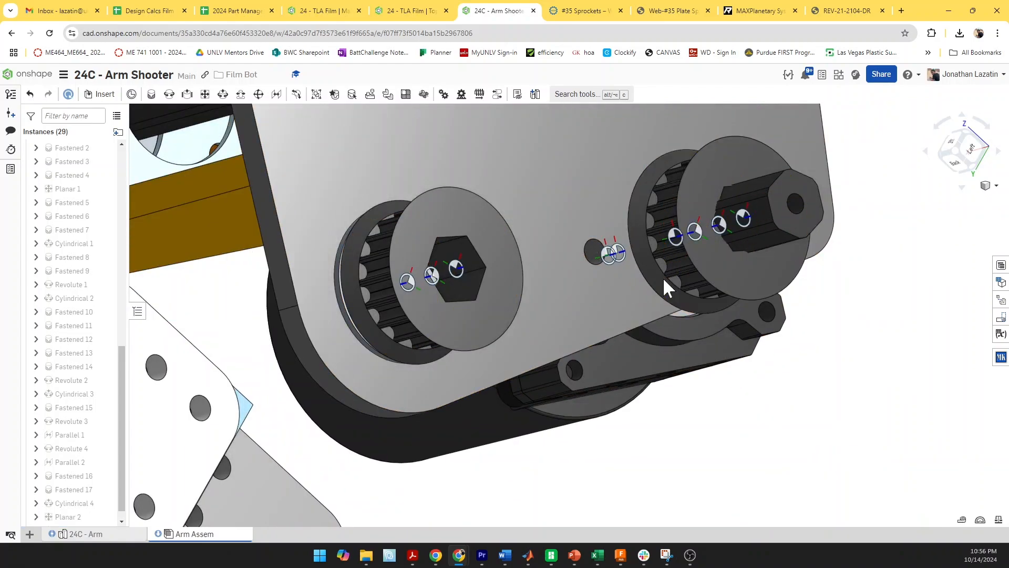
Try to align the new pulley's outer flange face with the bearing-mounted pulley using a planar mate
left_click(224, 97)
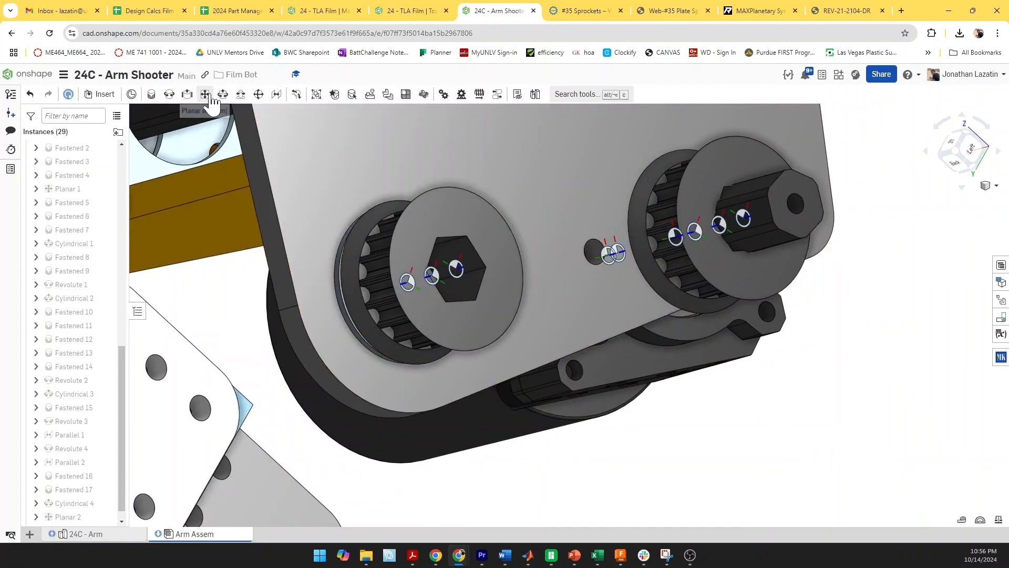
left_click(733, 168)
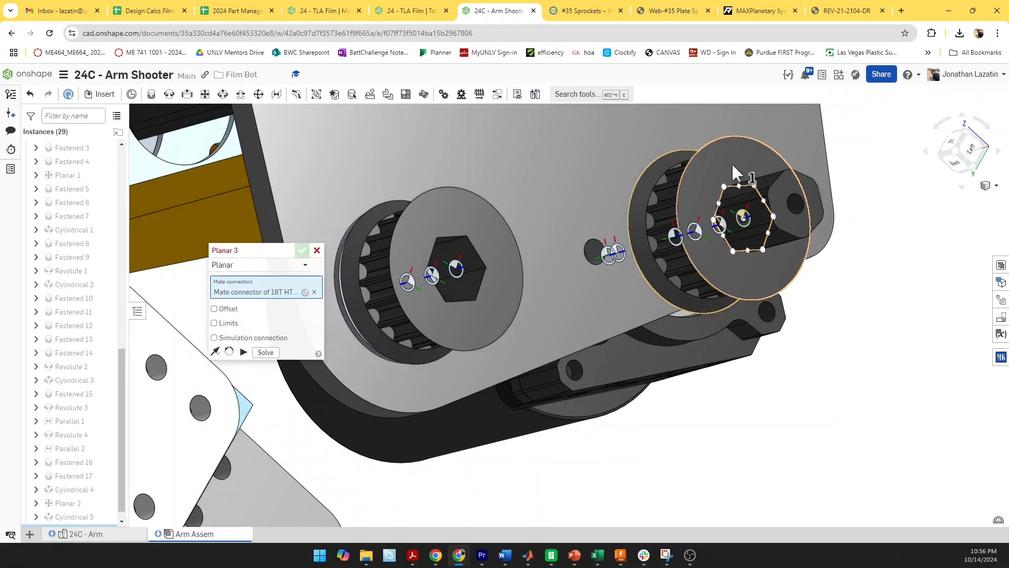
left_click(741, 168)
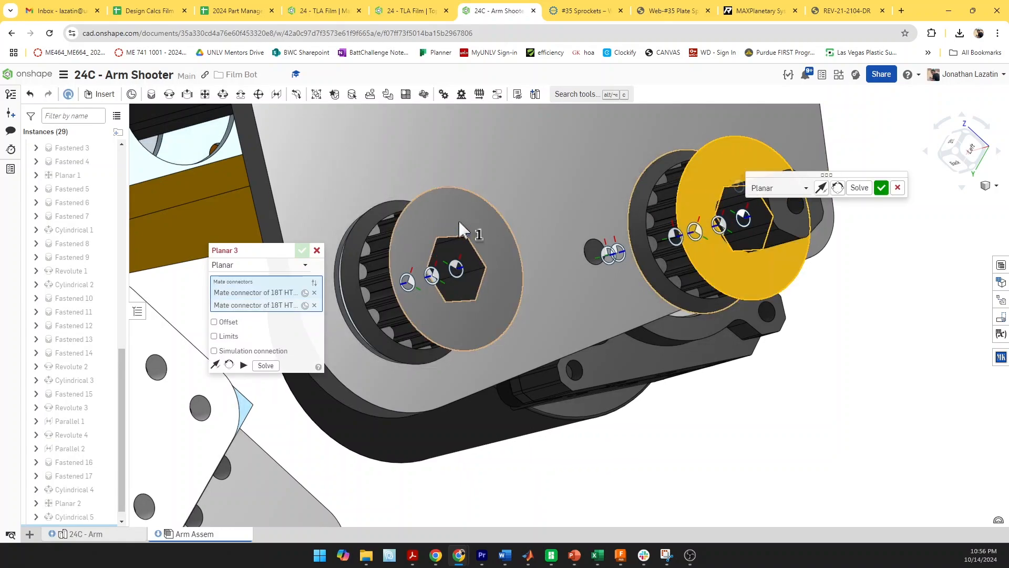
key("Return")
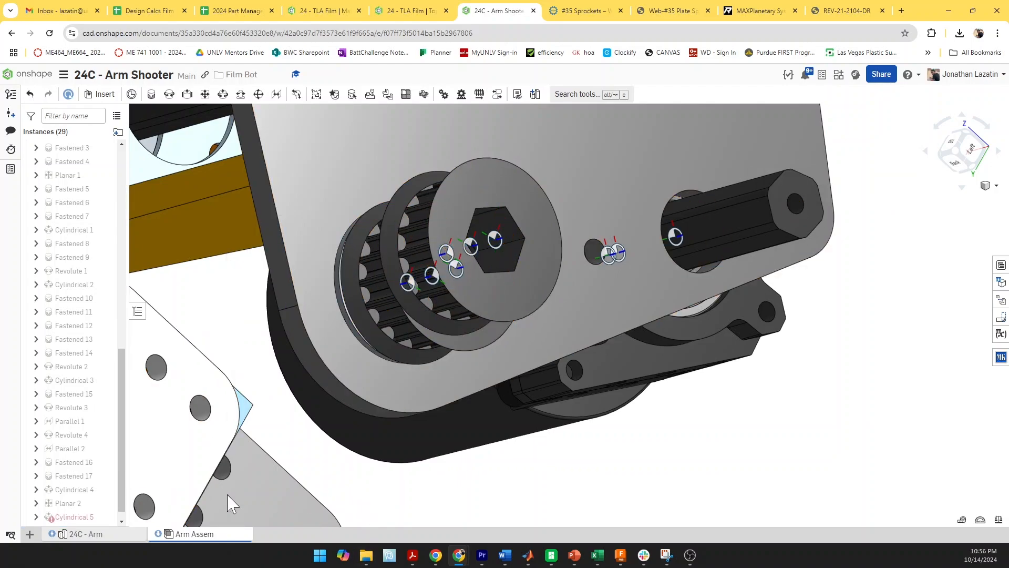
Check the mate connectors of Cylindrical 5, close it, and delete the Planar 3 mate
scroll(82, 502, "down", 1)
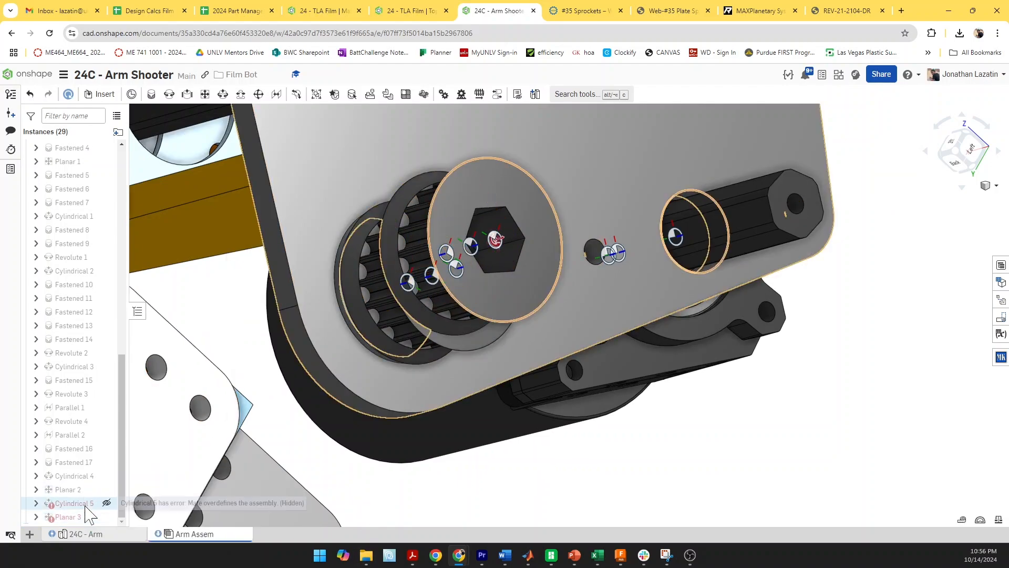
double_click(86, 506)
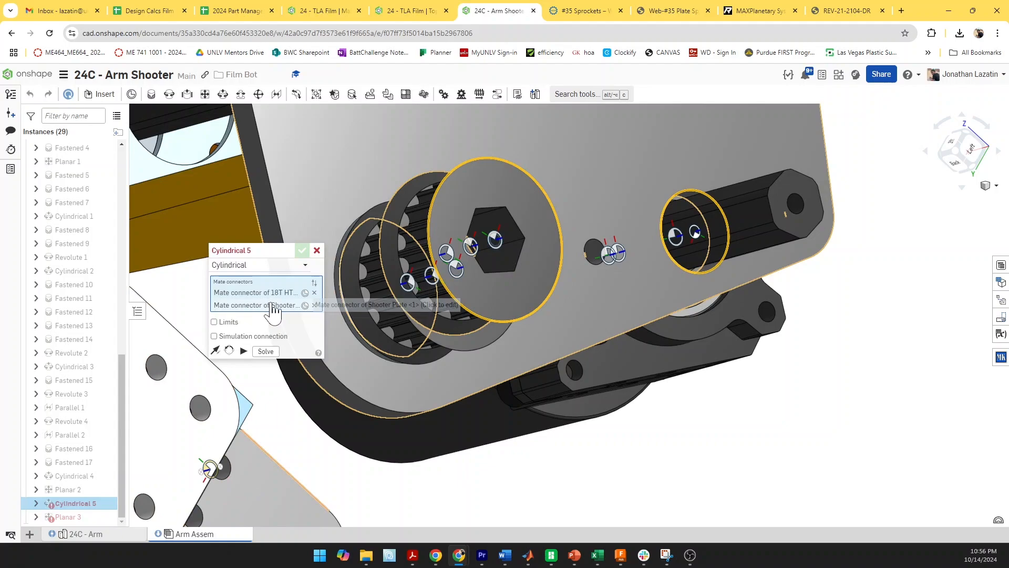
left_click(317, 250)
left_click(83, 516)
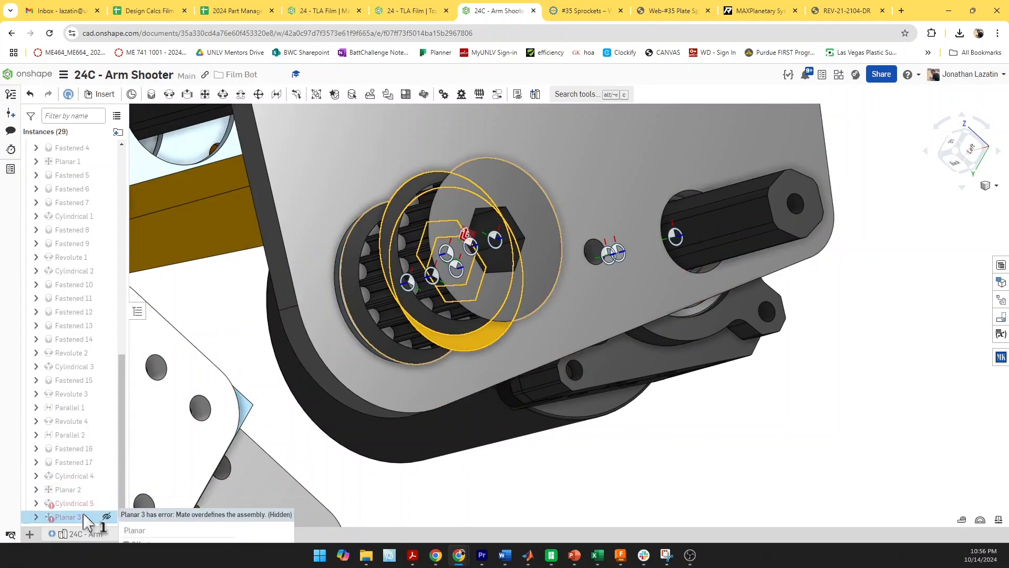
key("Delete")
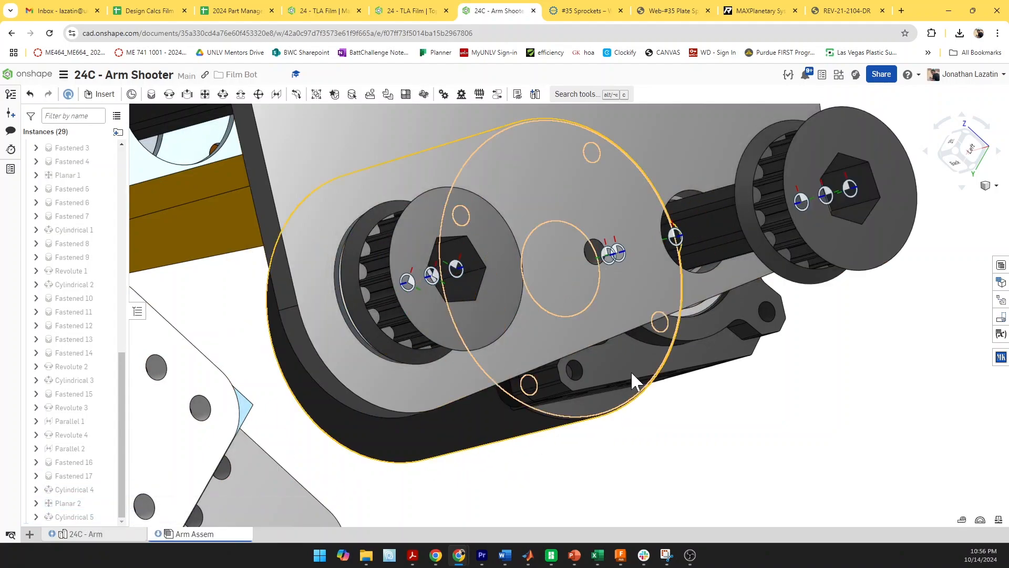
Add a planar mate between the outer flange faces of the bearing-mounted pulley and the gearbox-shaft pulley
left_click(205, 94)
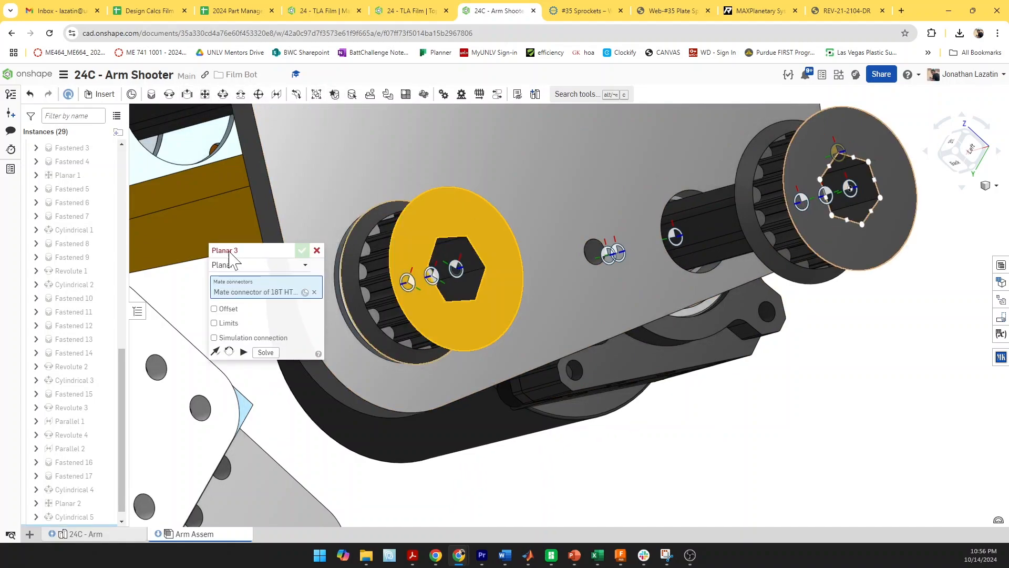
left_click(303, 252)
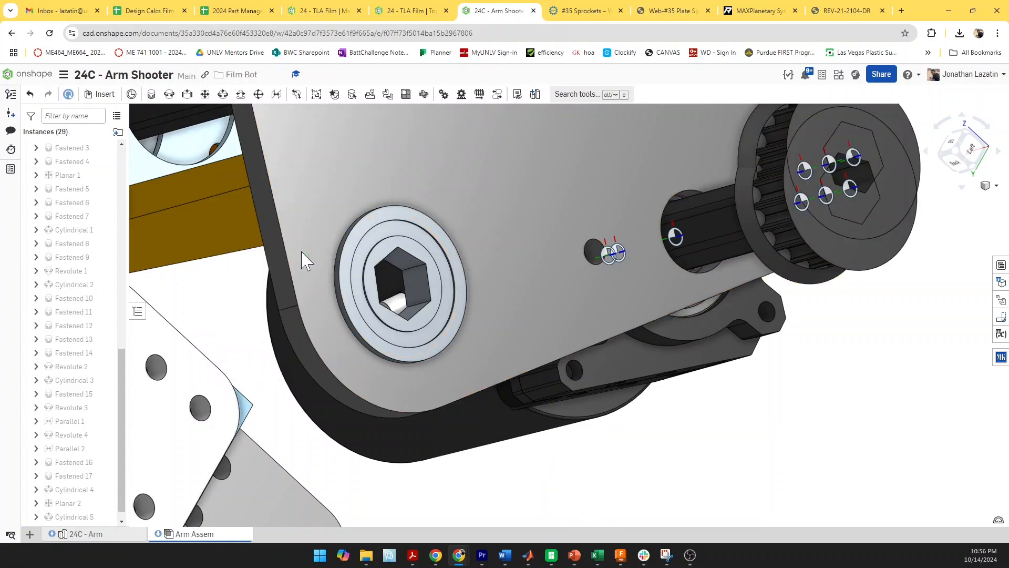
right_click_drag(691, 356, 720, 339)
scroll(722, 339, "down", 8)
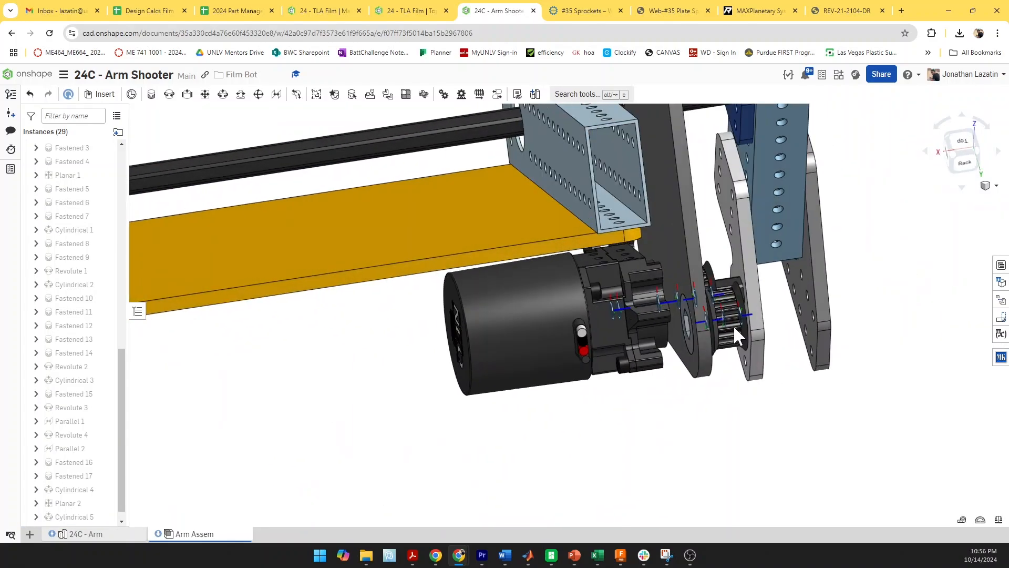
Measure the parallel distance from the bearing-mounted pulley's outer flange face to the hex bearing face on the opposite shooter plate
scroll(699, 363, "up", 5)
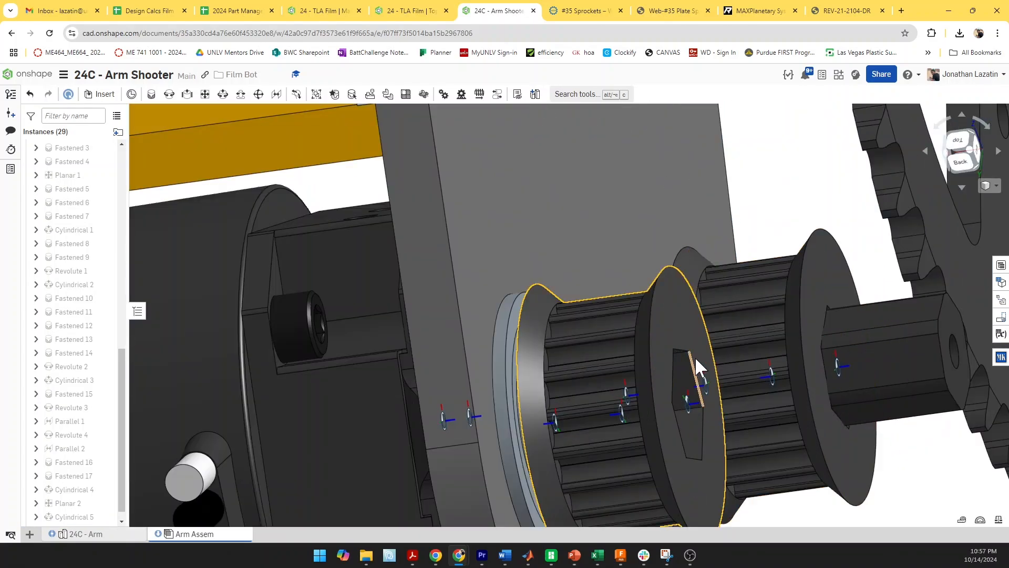
left_click(689, 337)
scroll(688, 336, "down", 5)
right_click_drag(609, 363, 524, 405)
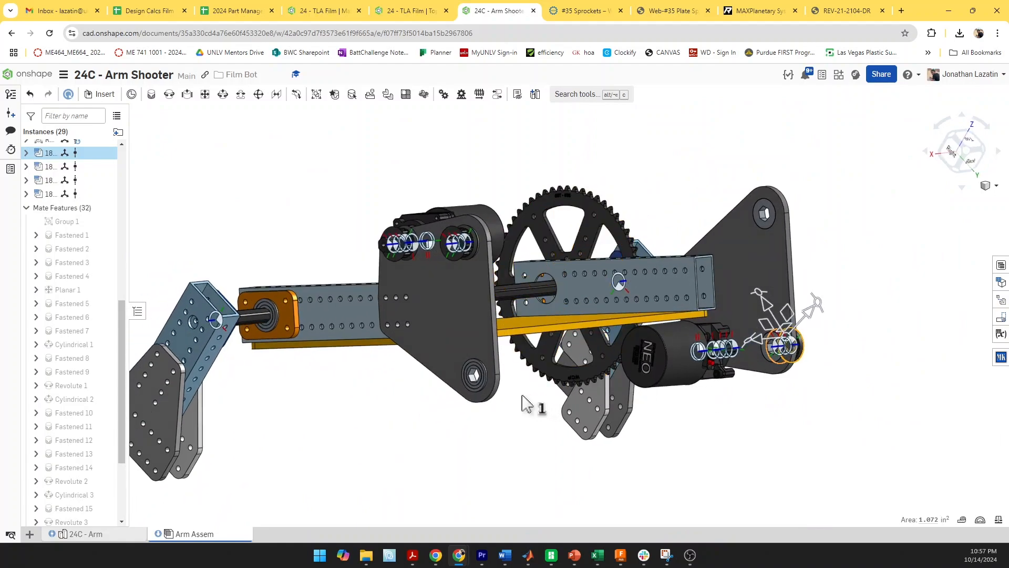
scroll(387, 315, "up", 6)
left_click(388, 295)
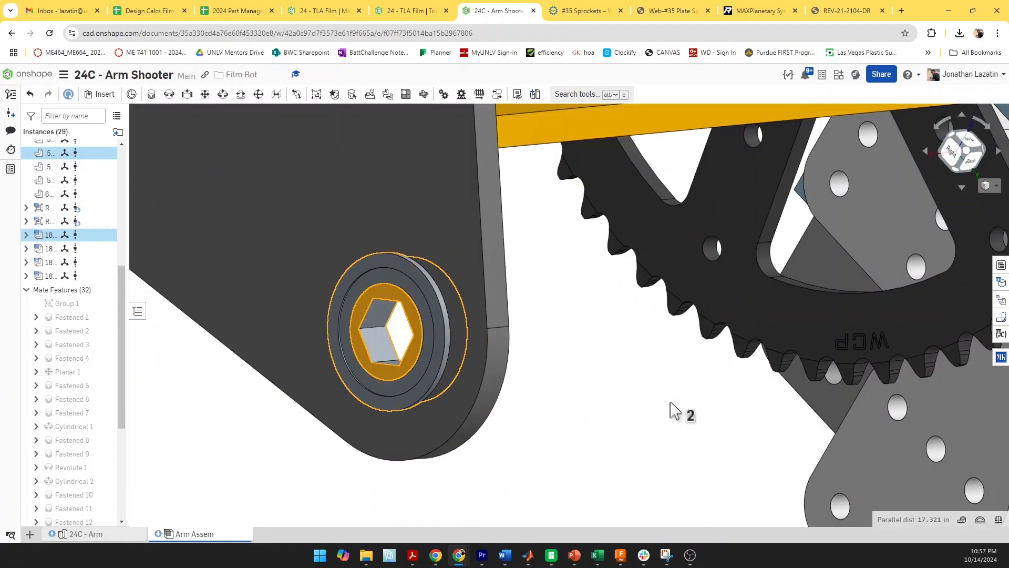
mouse_move(932, 520)
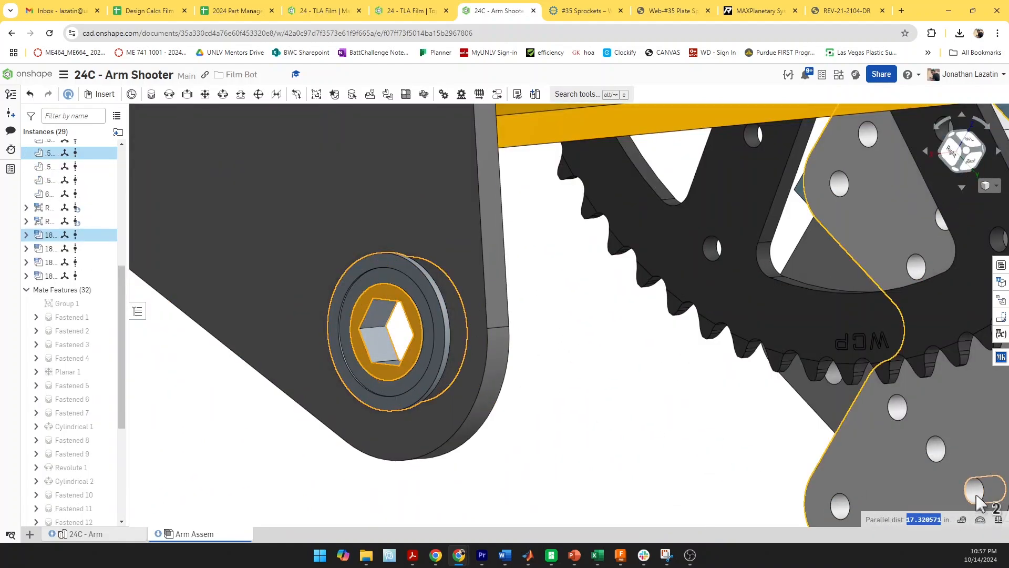
Insert a 1/2" Thunderhex shaft from the MKCad library with 17.325 inch effective length and Shaft Collar retention on both ends
left_click(1001, 357)
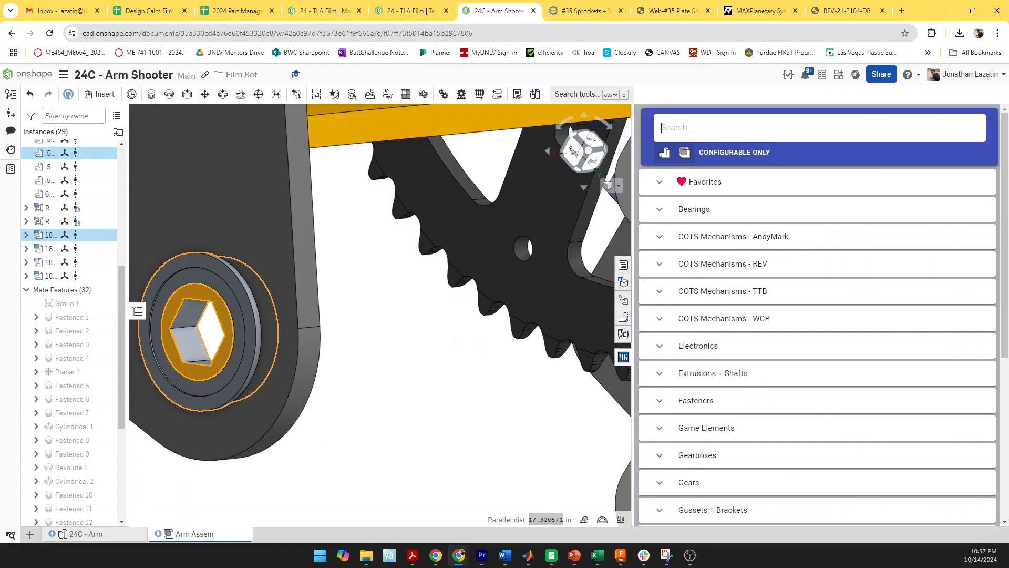
type("hex")
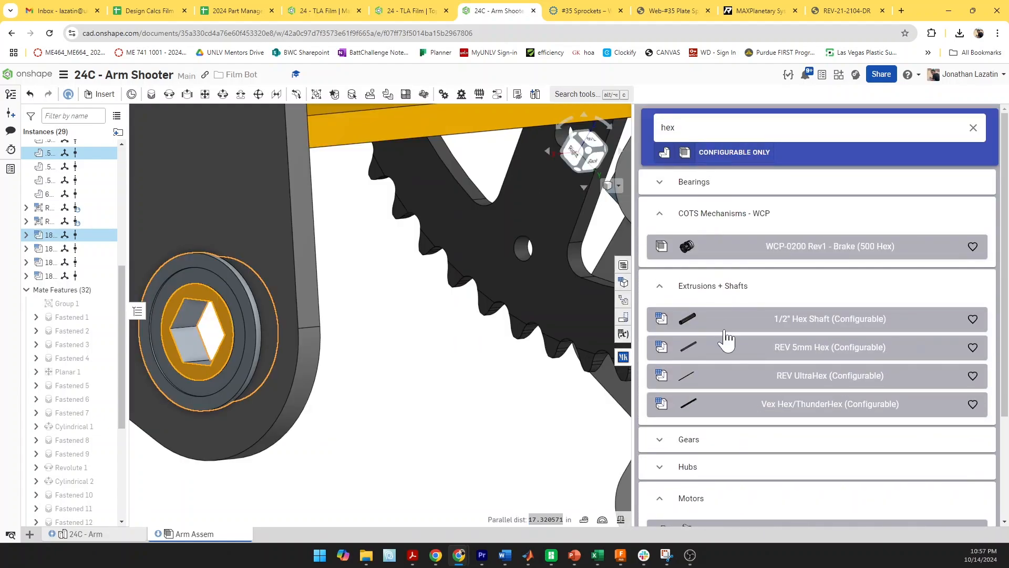
left_click(801, 323)
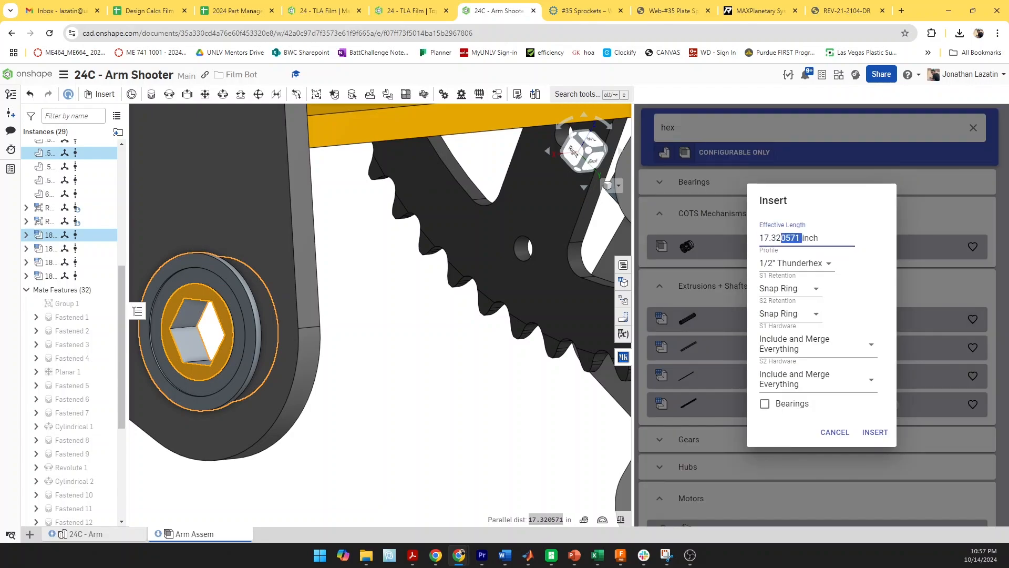
left_click(807, 288)
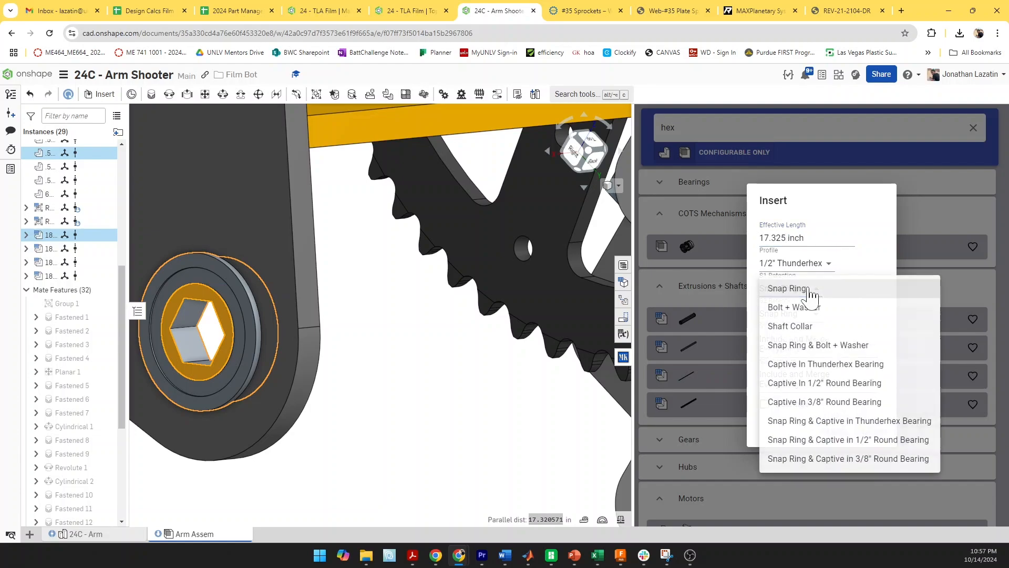
left_click(825, 327)
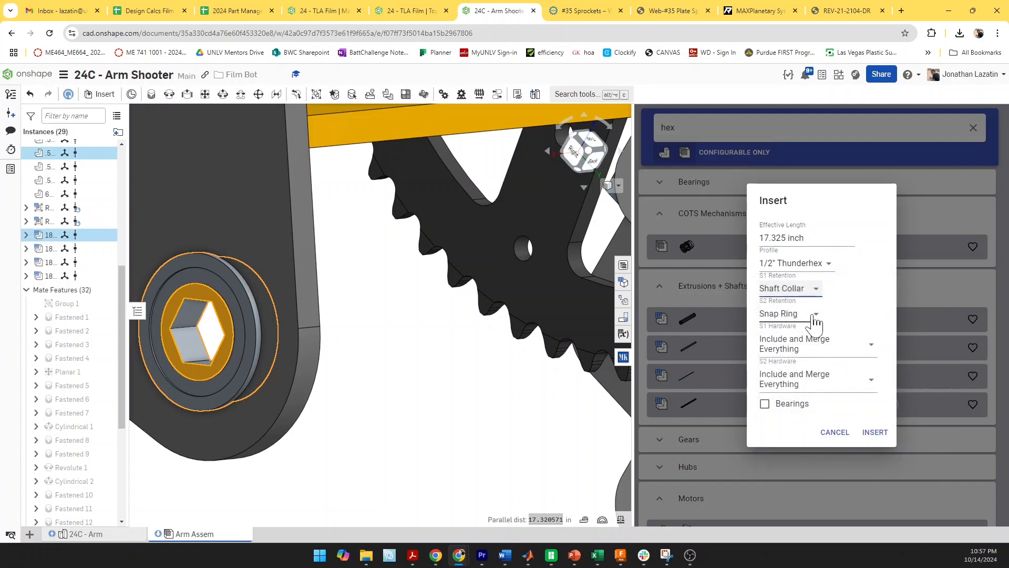
left_click(810, 315)
left_click(818, 357)
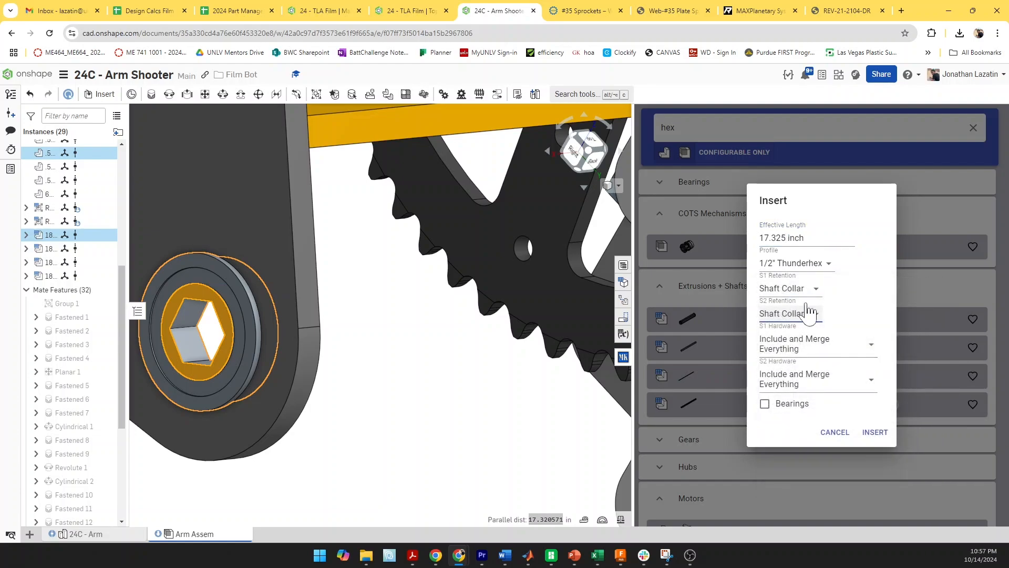
left_click(870, 433)
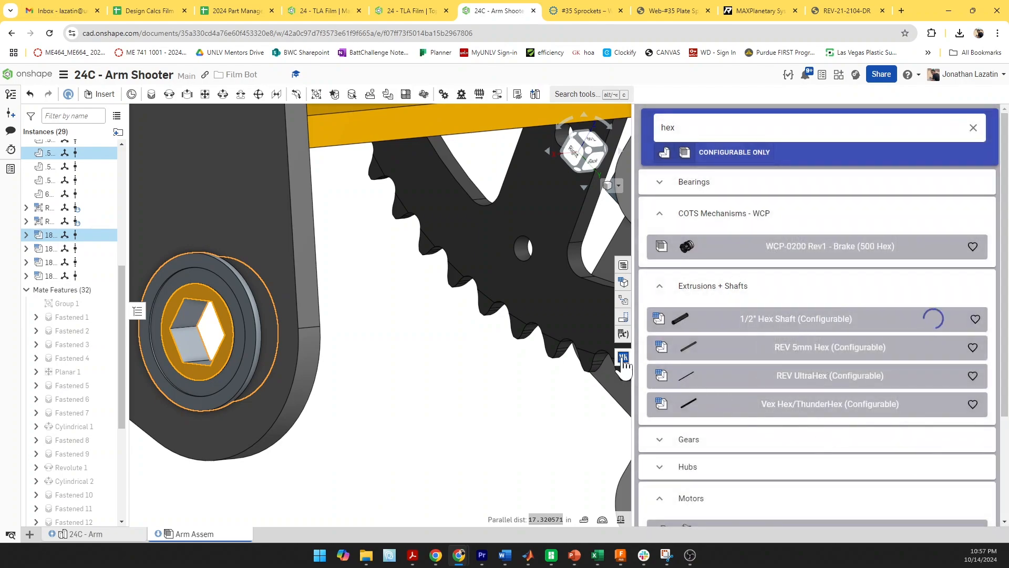
left_click(623, 358)
Fasten the end of the new hex shaft to the outer face of the lower hex bearing on the shooter plate
scroll(623, 361, "down", 3)
scroll(624, 361, "down", 5)
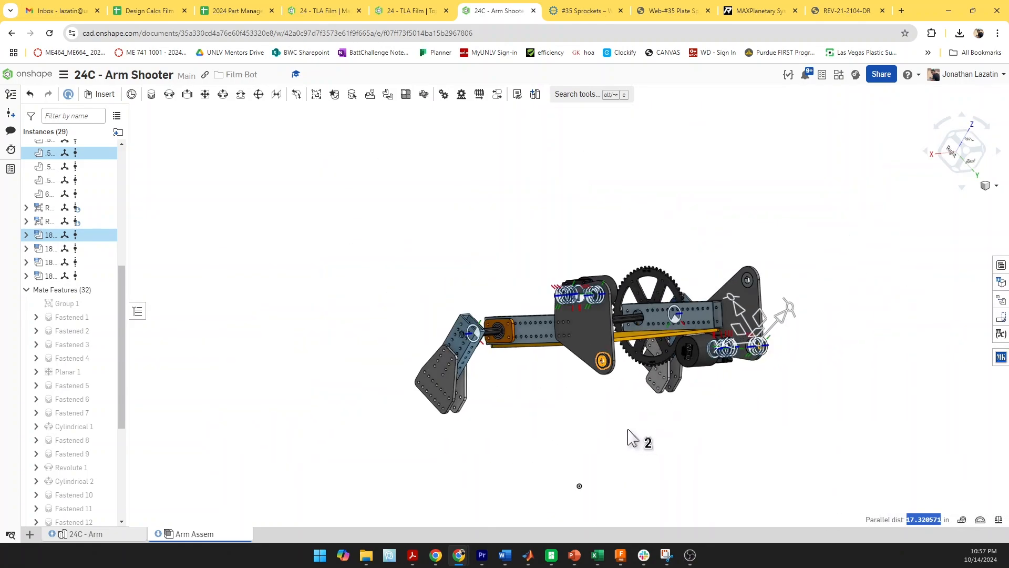
scroll(625, 435, "down", 2)
scroll(639, 462, "up", 8)
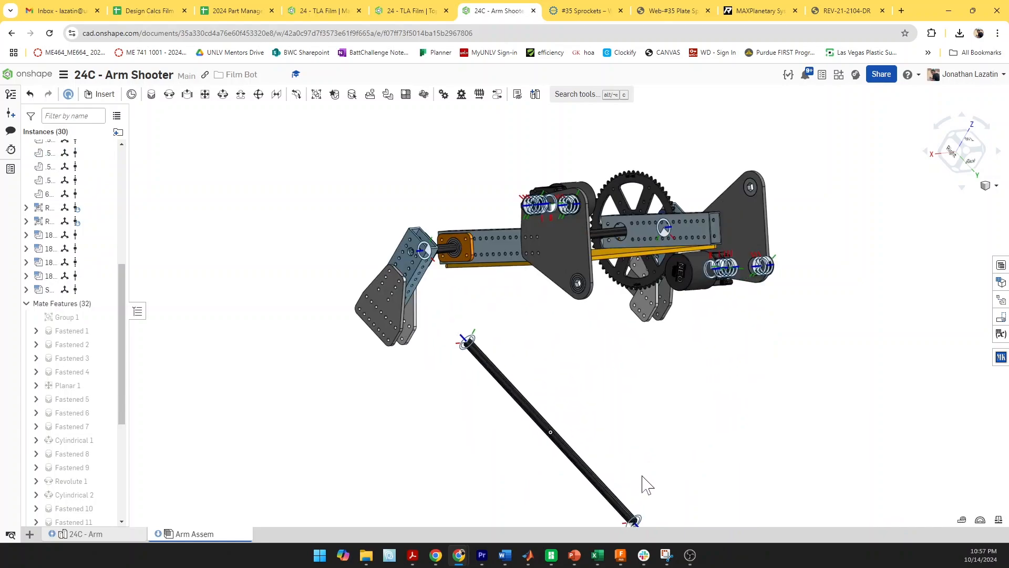
scroll(599, 370, "up", 5)
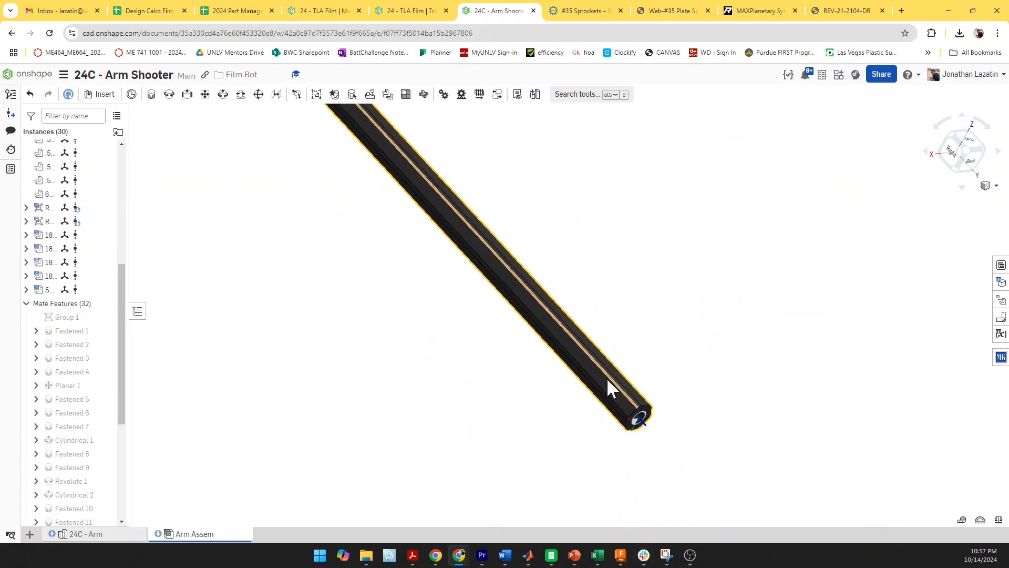
key("f")
scroll(641, 421, "up", 3)
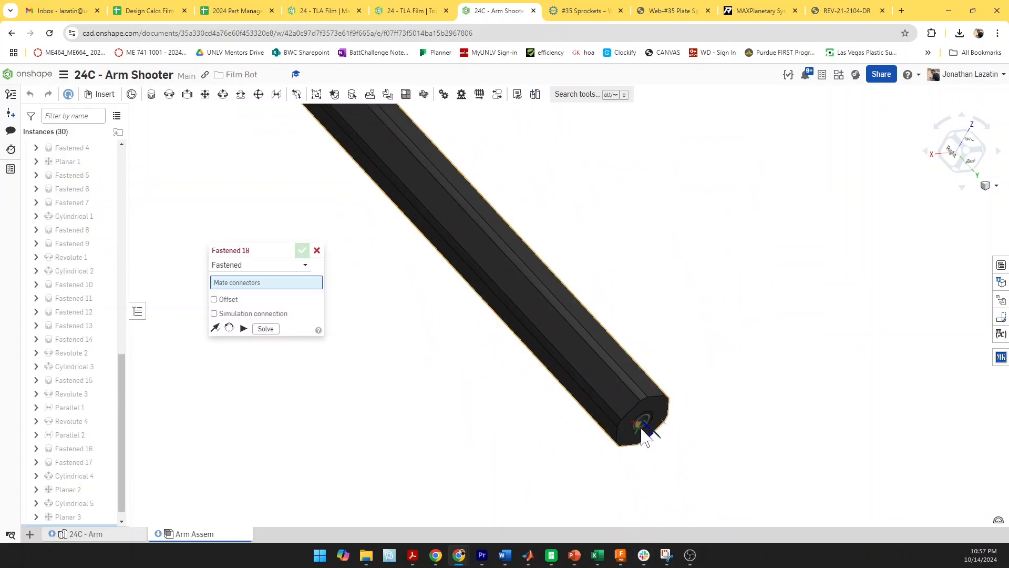
scroll(648, 440, "down", 8)
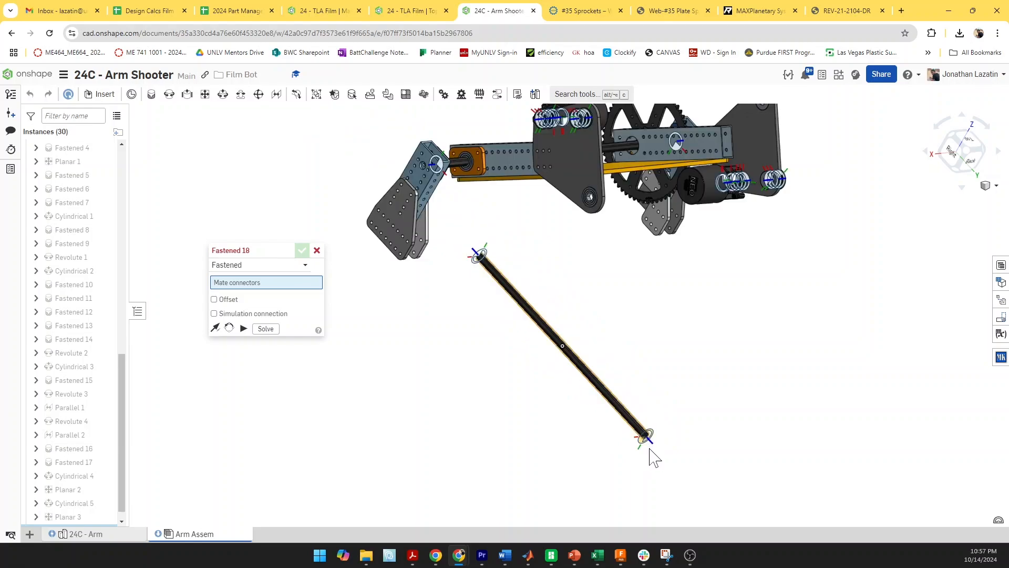
left_click(648, 439)
scroll(605, 339, "up", 3)
scroll(605, 339, "up", 6)
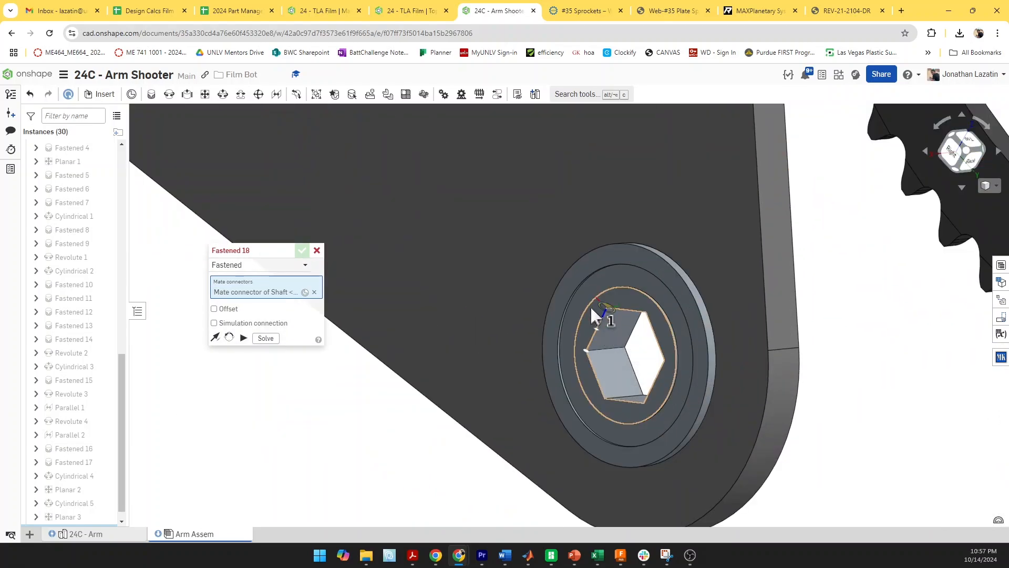
scroll(589, 314, "down", 2)
left_click(590, 311)
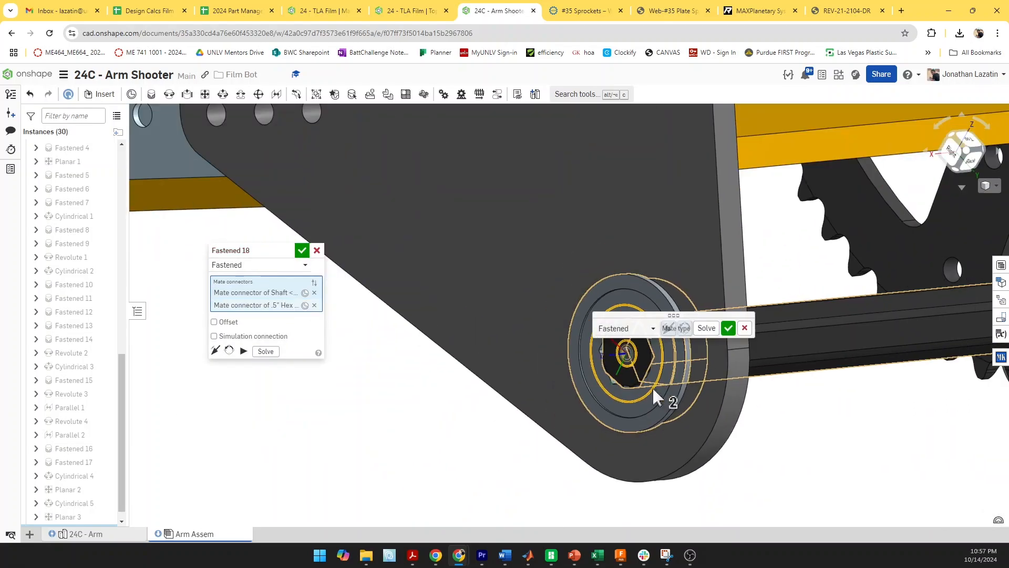
scroll(657, 394, "down", 6)
scroll(867, 378, "up", 5)
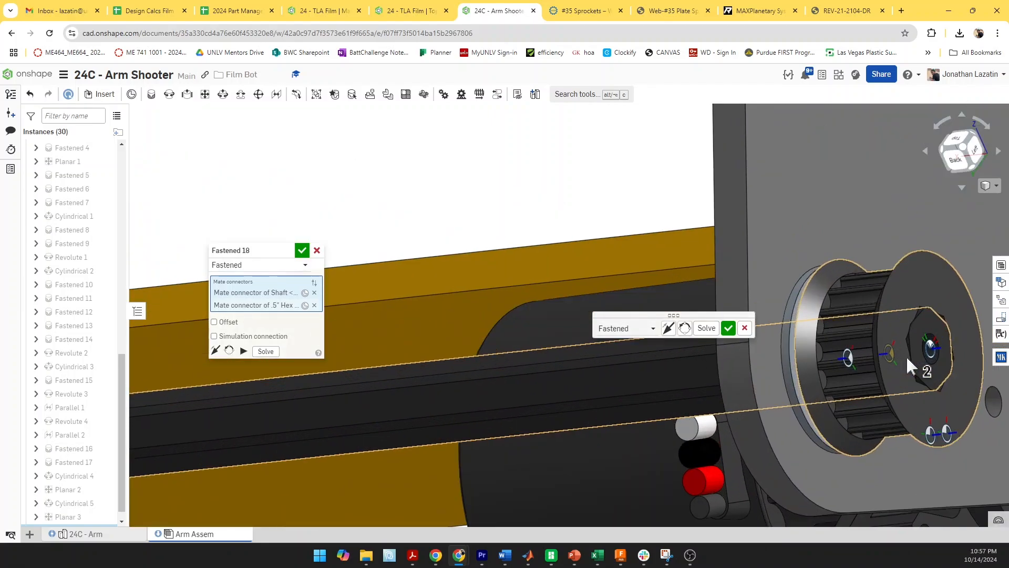
scroll(913, 372, "down", 8)
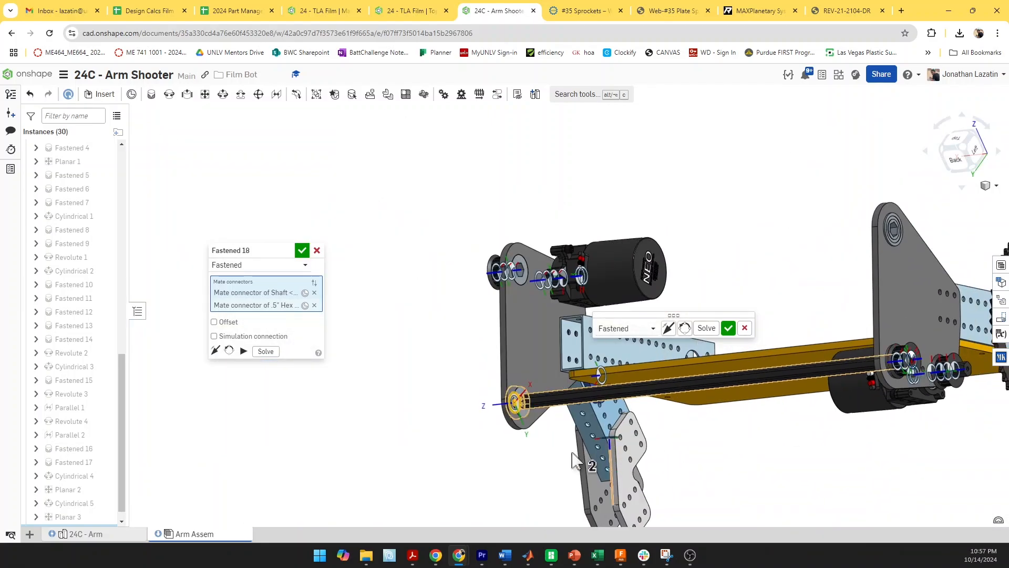
scroll(689, 450, "up", 4)
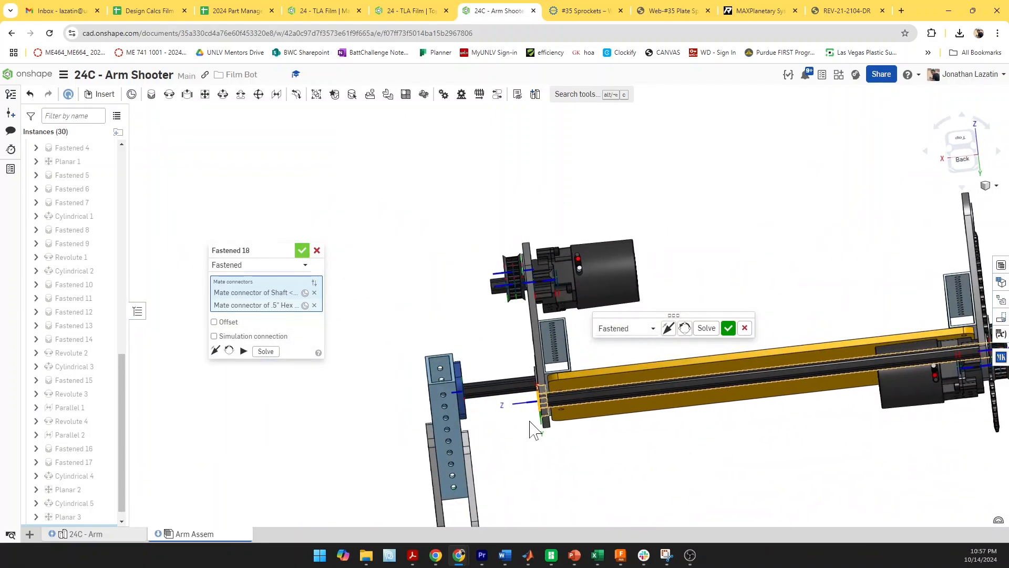
middle_click_drag(620, 430, 543, 365)
right_click_drag(542, 364, 613, 374)
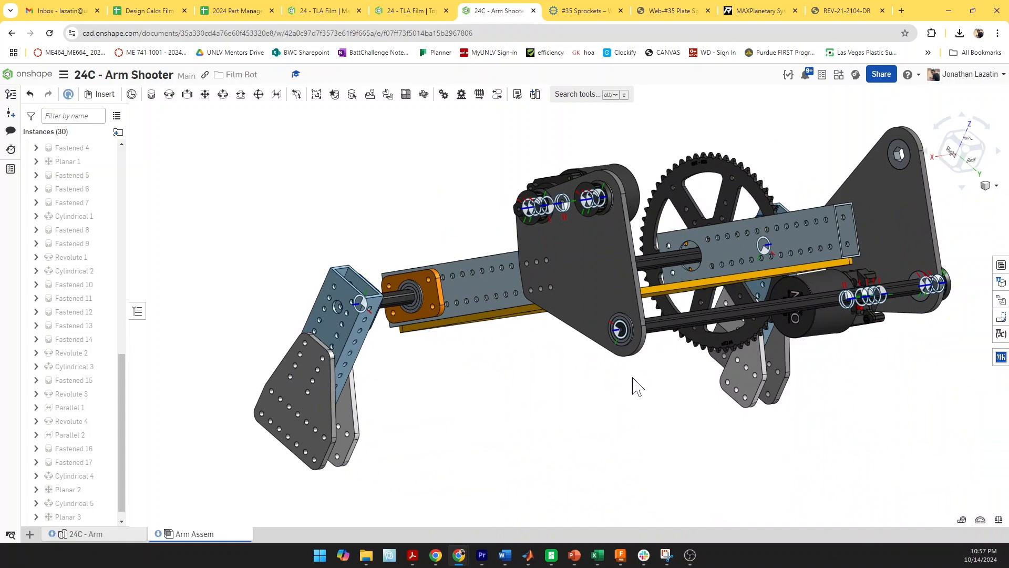
Change the hex shaft's configuration to Bolt + Washer retention on both ends and regenerate it
left_click(677, 326)
right_click(57, 155)
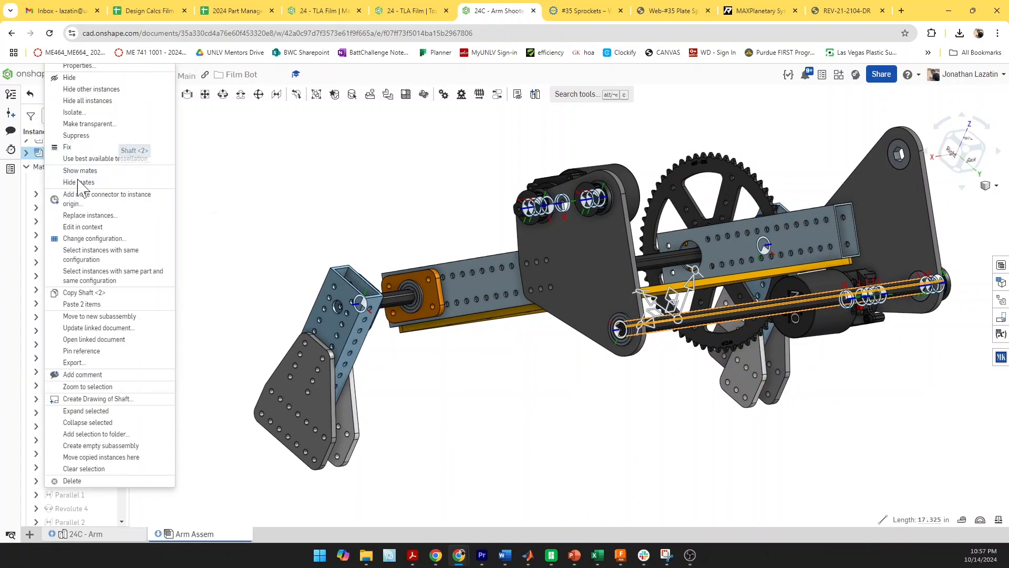
left_click(123, 239)
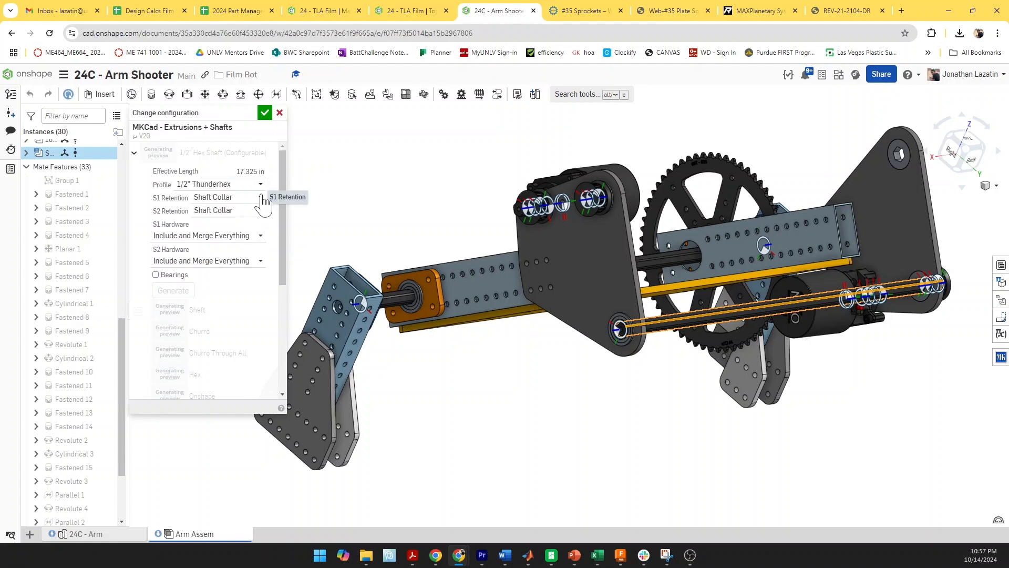
left_click(260, 197)
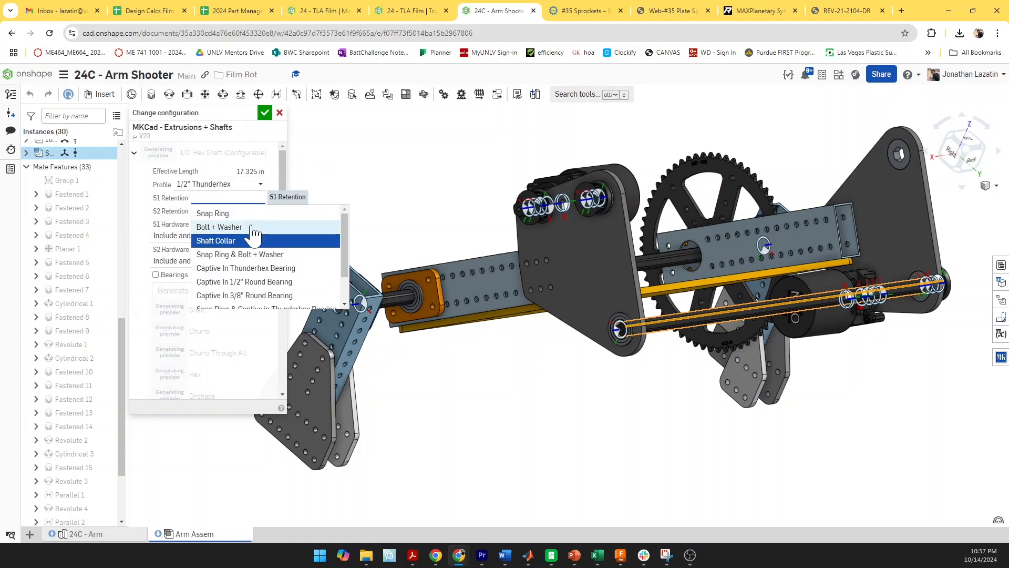
left_click(254, 226)
left_click(254, 213)
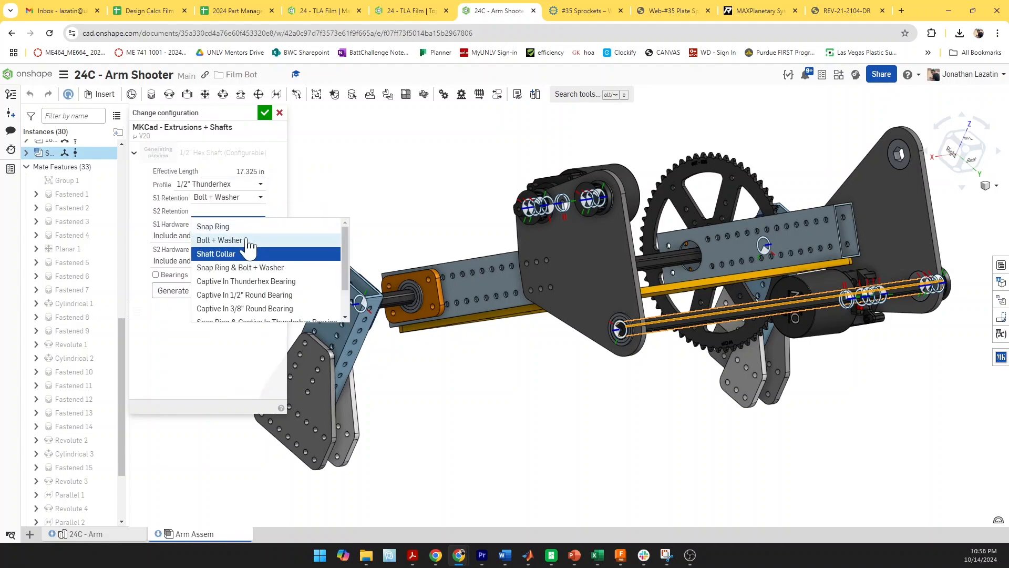
left_click(248, 235)
left_click(176, 290)
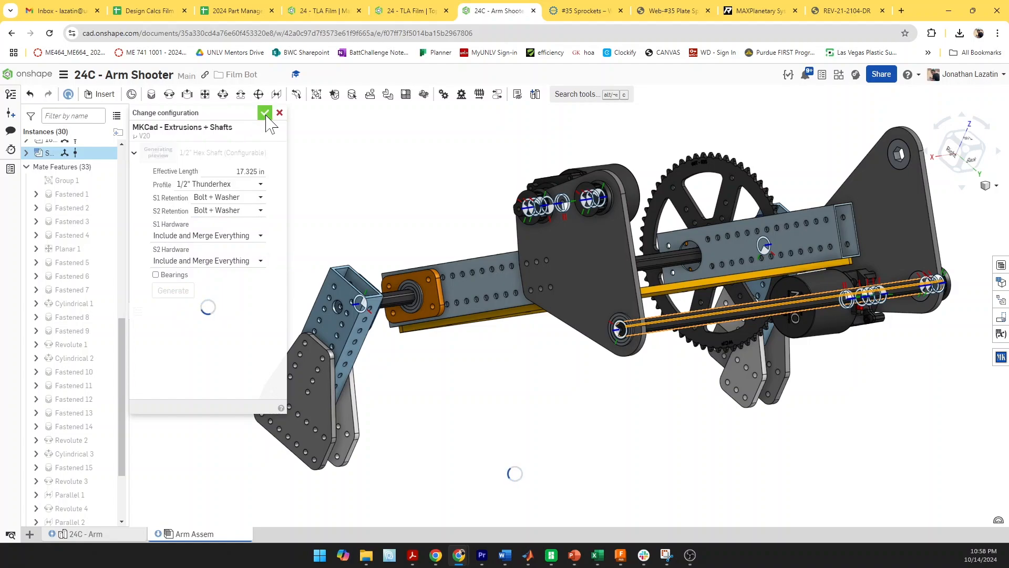
left_click(266, 114)
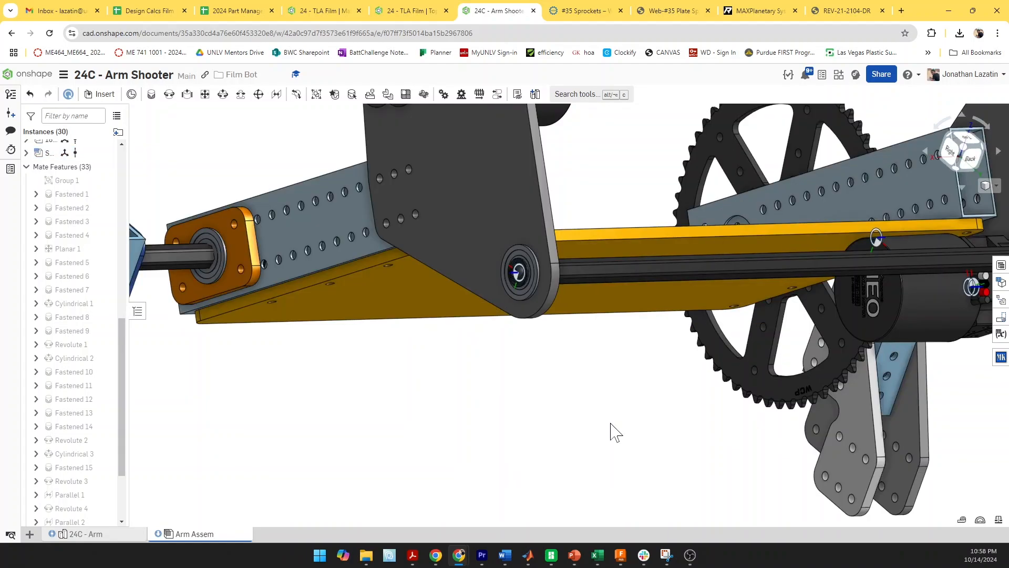
Check both ends of the mounted hex shaft and add a second copy of it to the assembly
scroll(516, 276, "up", 10)
scroll(527, 276, "down", 4)
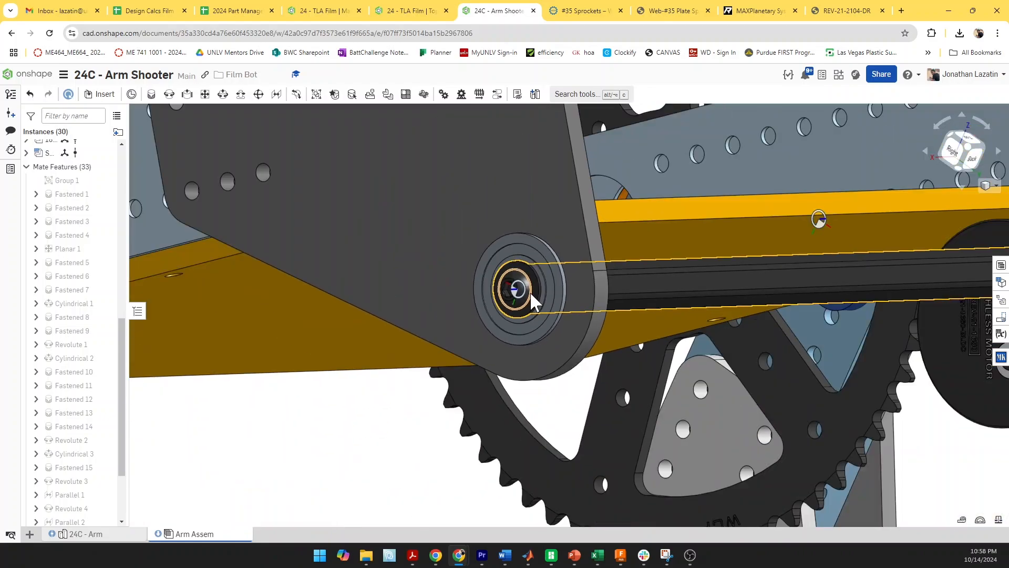
scroll(529, 291, "down", 8)
right_click_drag(779, 329, 734, 327)
scroll(739, 317, "up", 6)
scroll(734, 327, "up", 3)
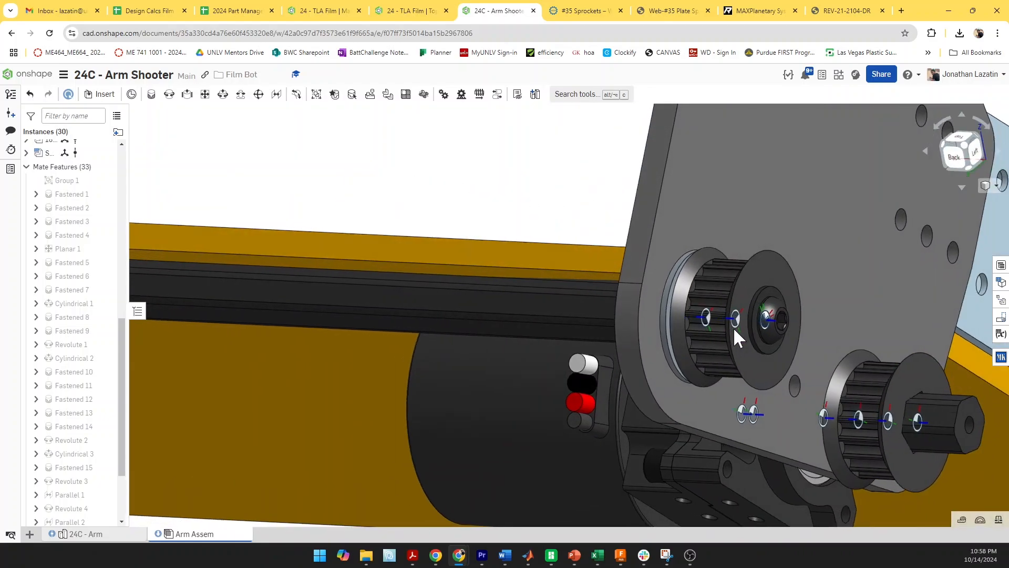
scroll(734, 328, "down", 10)
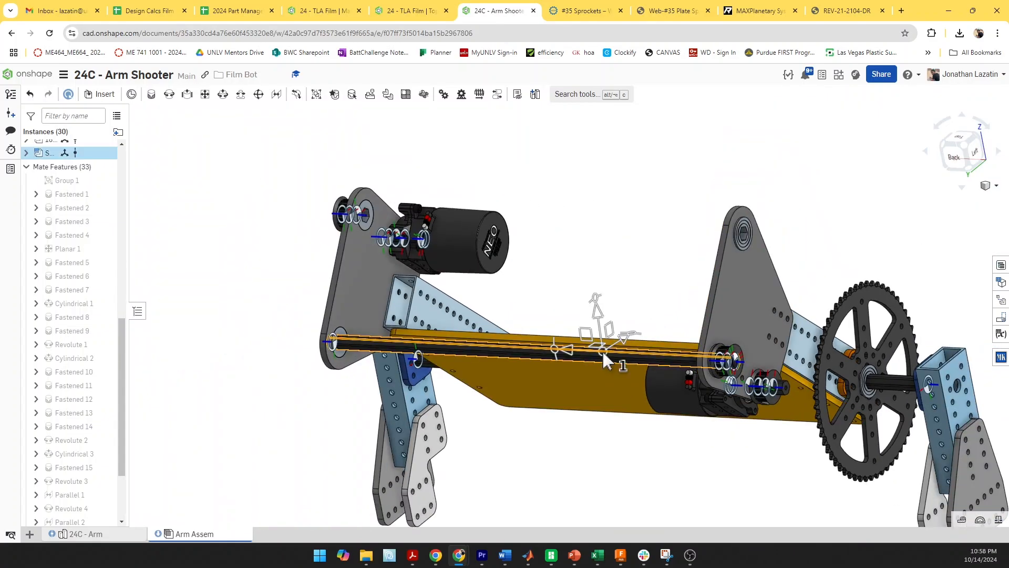
key("ctrl+v")
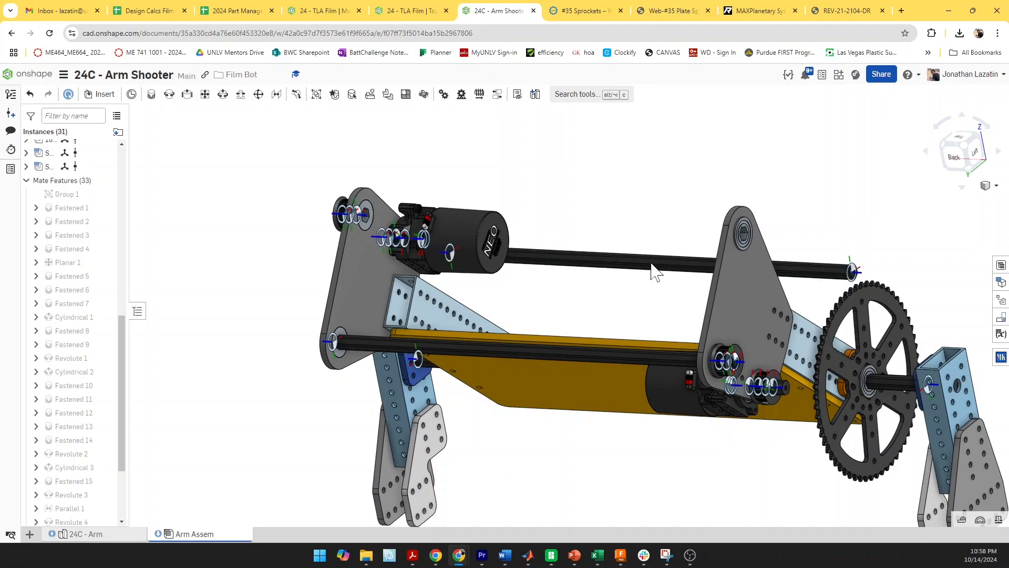
Fasten the end of the copied hex shaft to the upper hex bearing face on the sprocket-side shooter plate
key("m")
scroll(850, 256, "up", 10)
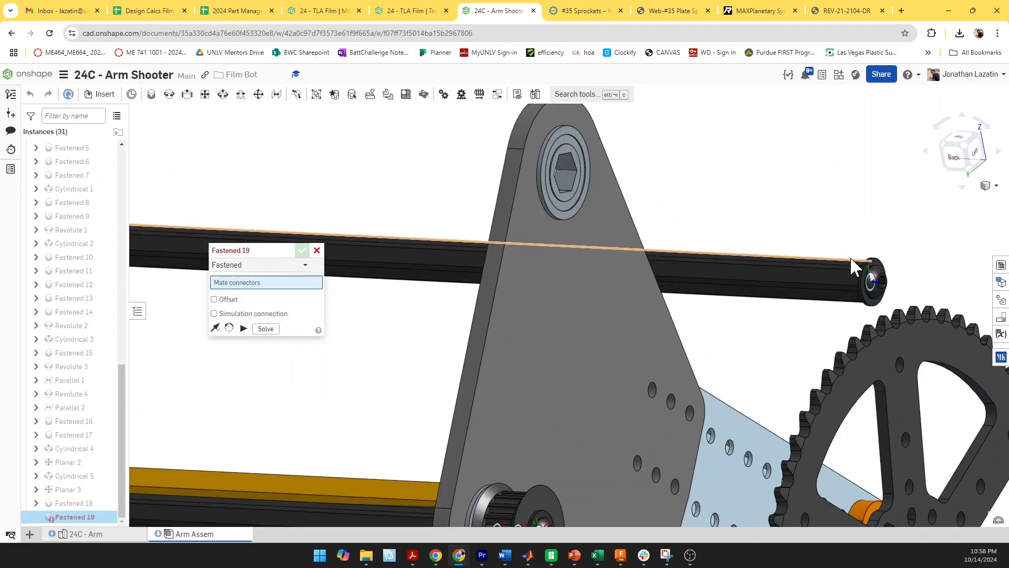
scroll(878, 276, "down", 5)
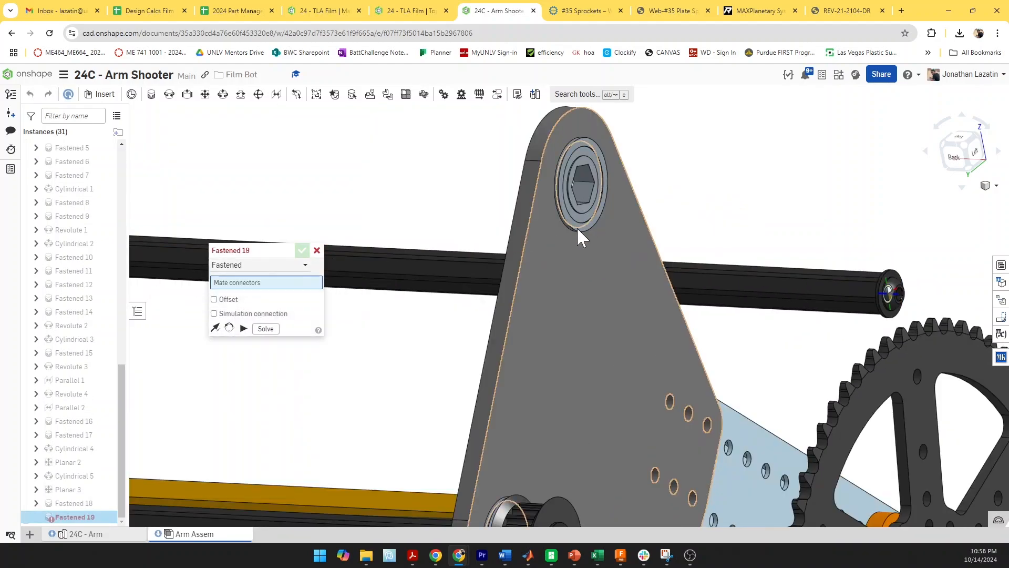
left_click(591, 210)
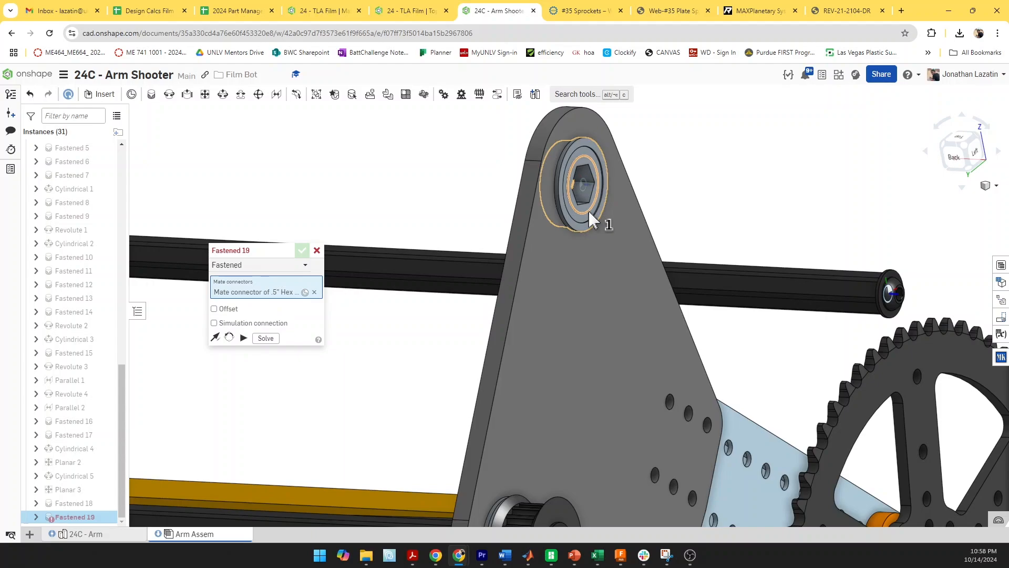
left_click(885, 289)
key("Return")
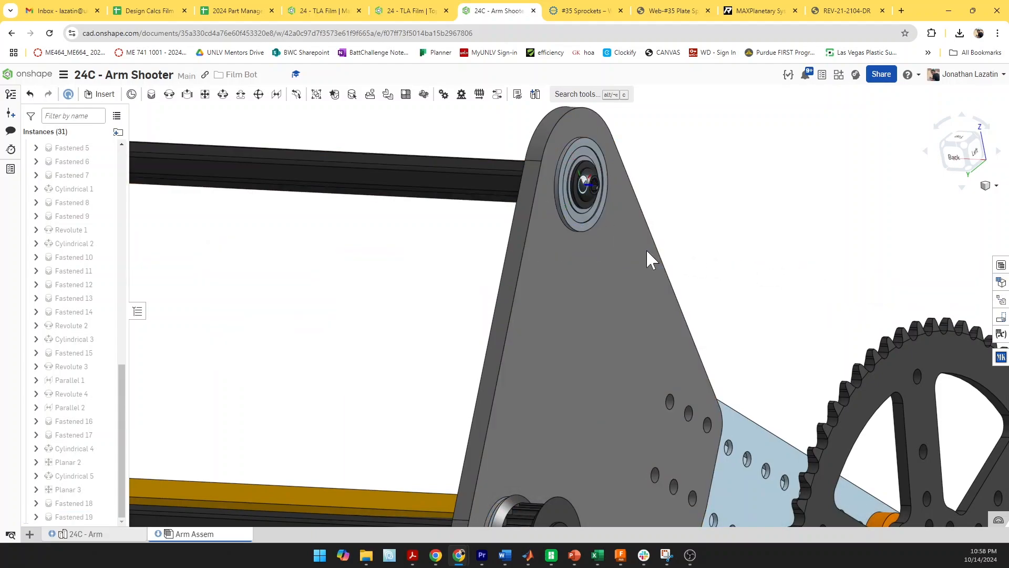
scroll(646, 250, "down", 8)
right_click_drag(526, 291, 442, 308)
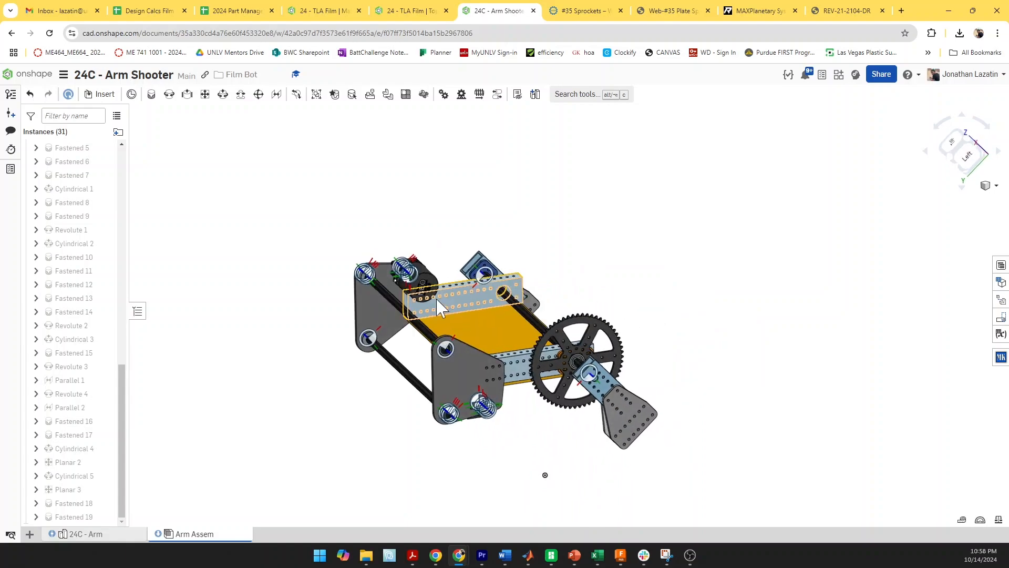
Examine the shooter plate and roller layout circles in the 24C - Arm part studio, and return to the Arm Assem assembly
left_click(94, 533)
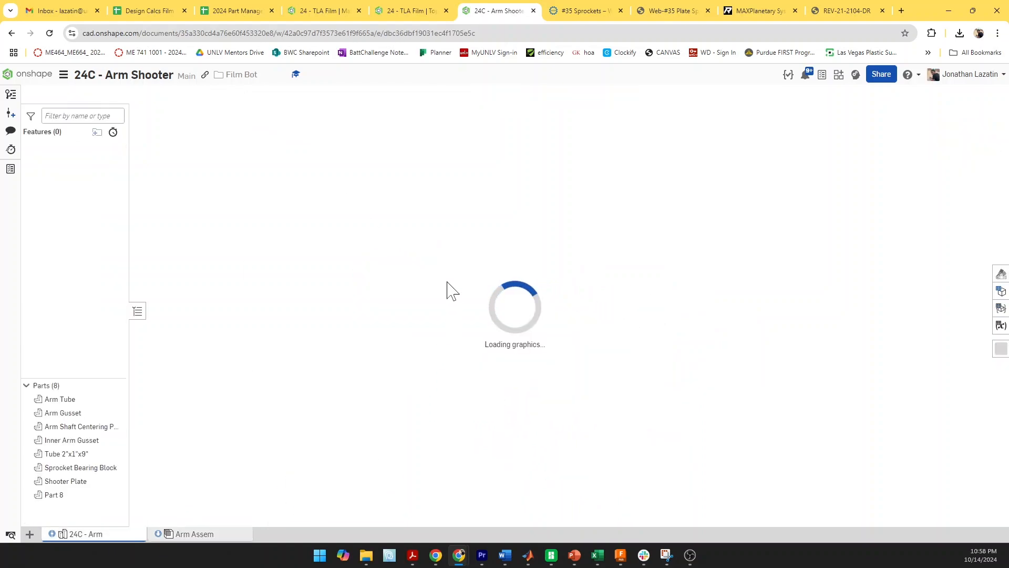
scroll(561, 346, "down", 5)
left_click(502, 235)
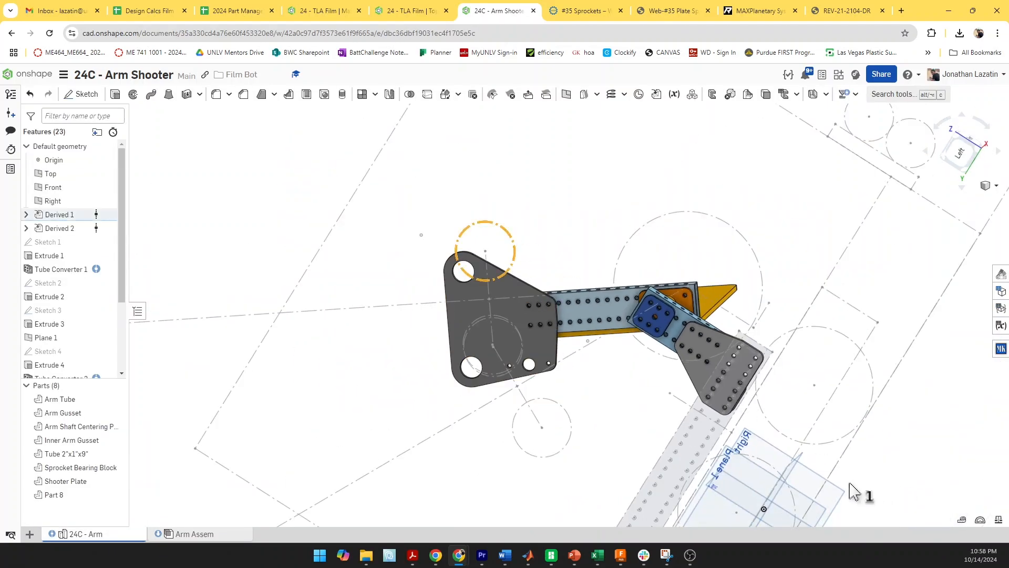
left_click(950, 494)
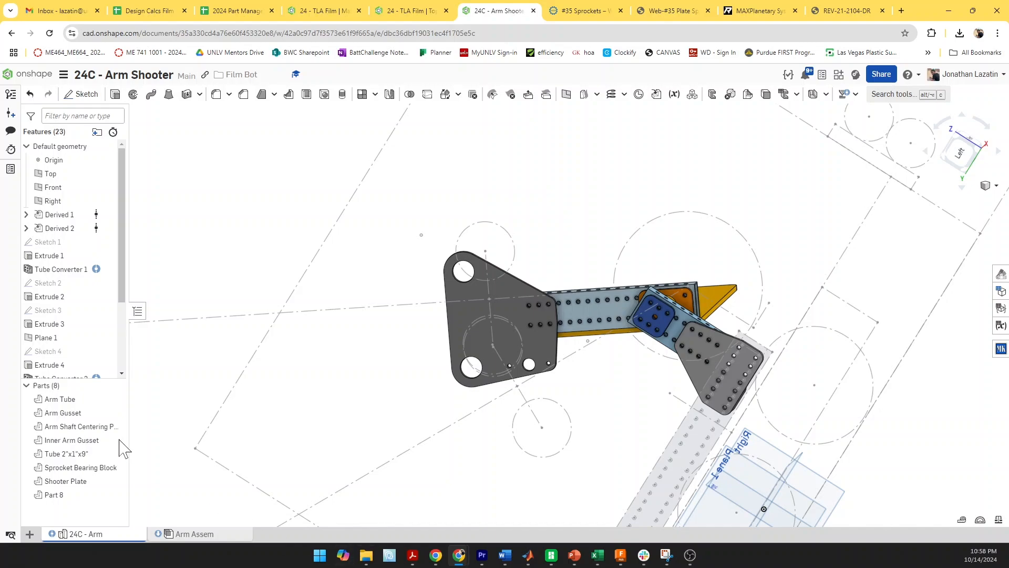
left_click(195, 533)
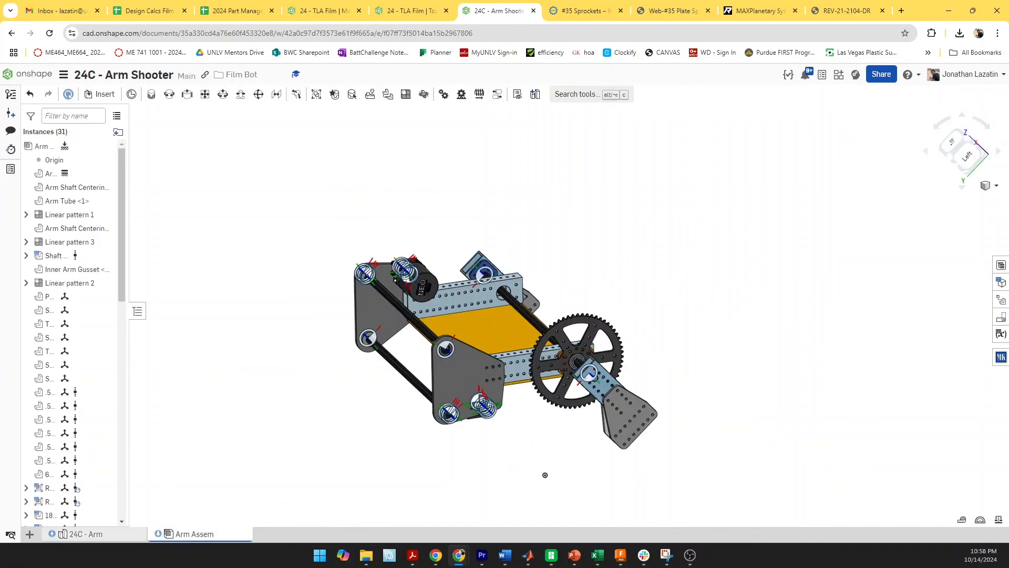
Search the MKCad parts library for "3 in stealth" and expand the matching Wheels category
left_click(1000, 357)
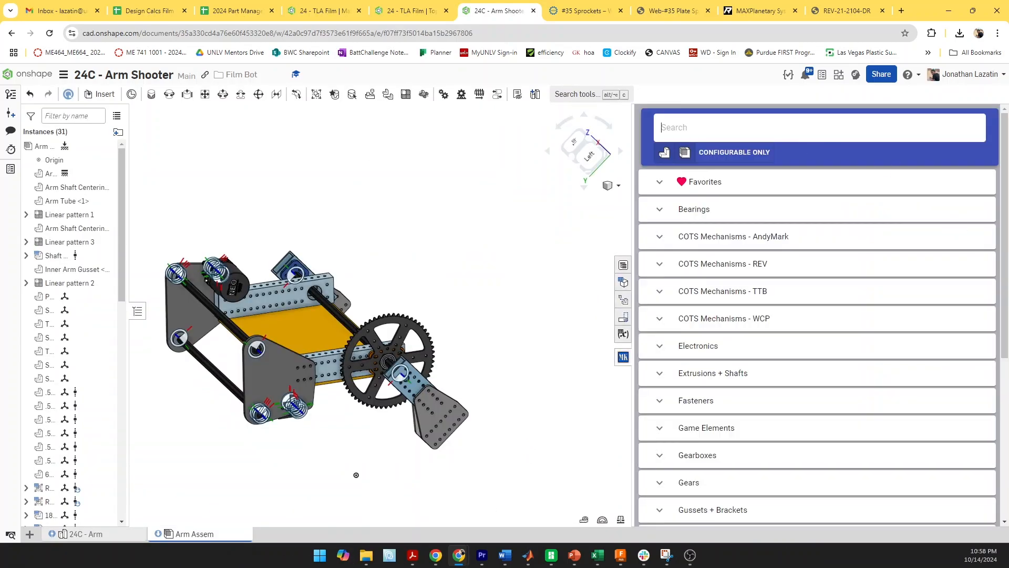
type("3 in stea")
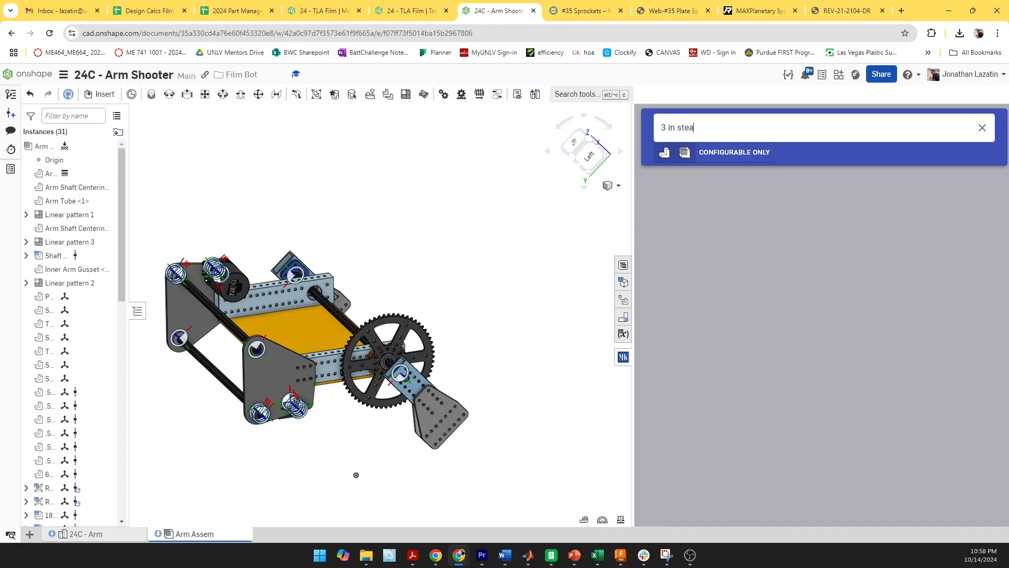
type("lth")
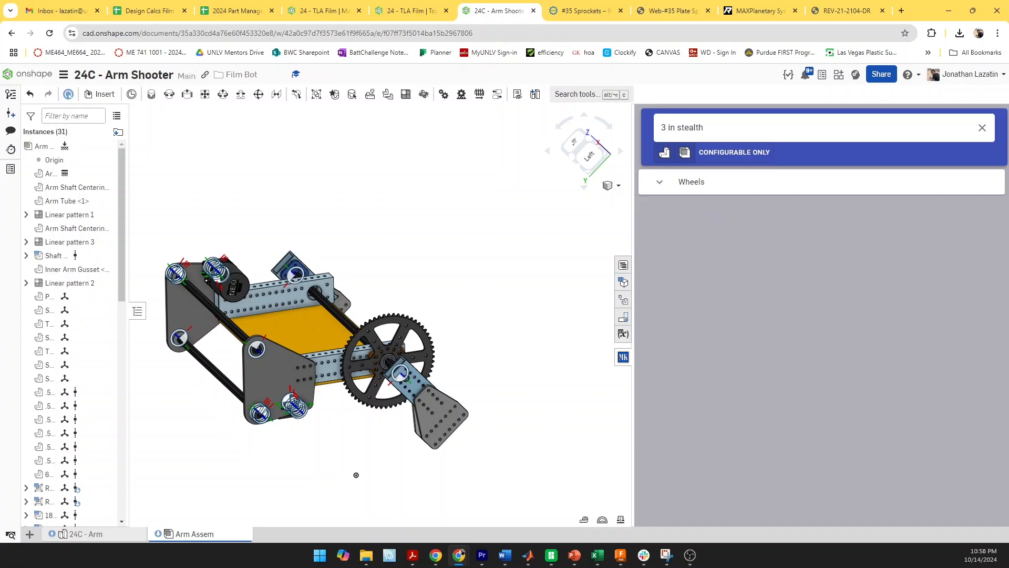
left_click(733, 184)
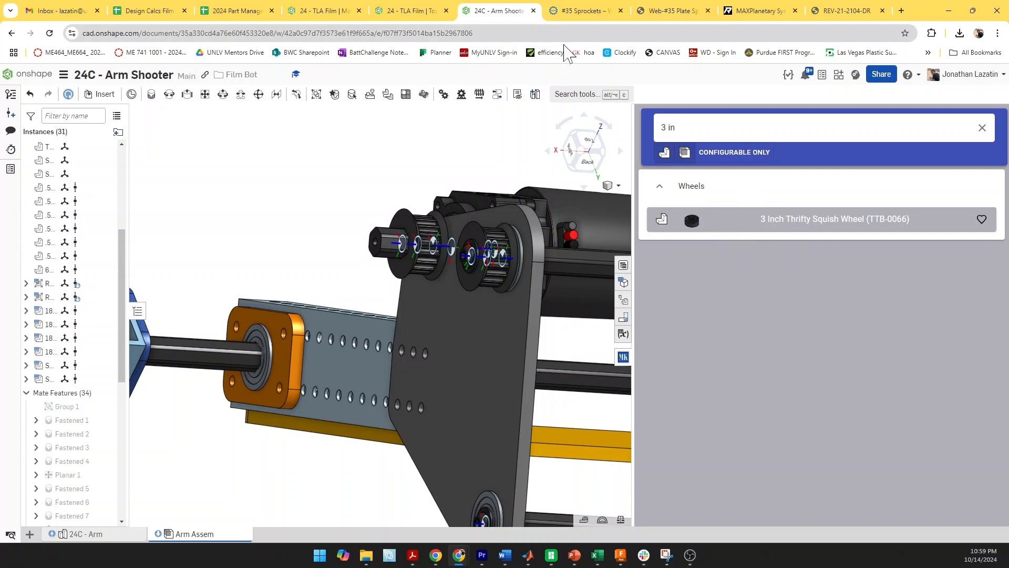
Switch to the AndyMark website, search for "stealth" wheels and open the Stealth and Sushi Wheels product page
left_click(847, 15)
key("ctrl+l")
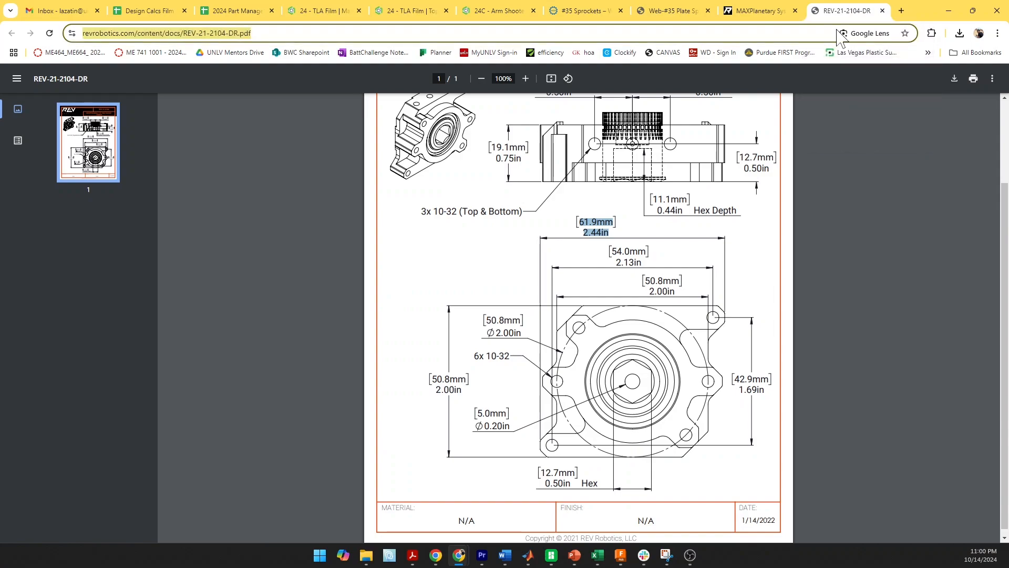
type("andy")
key("Return")
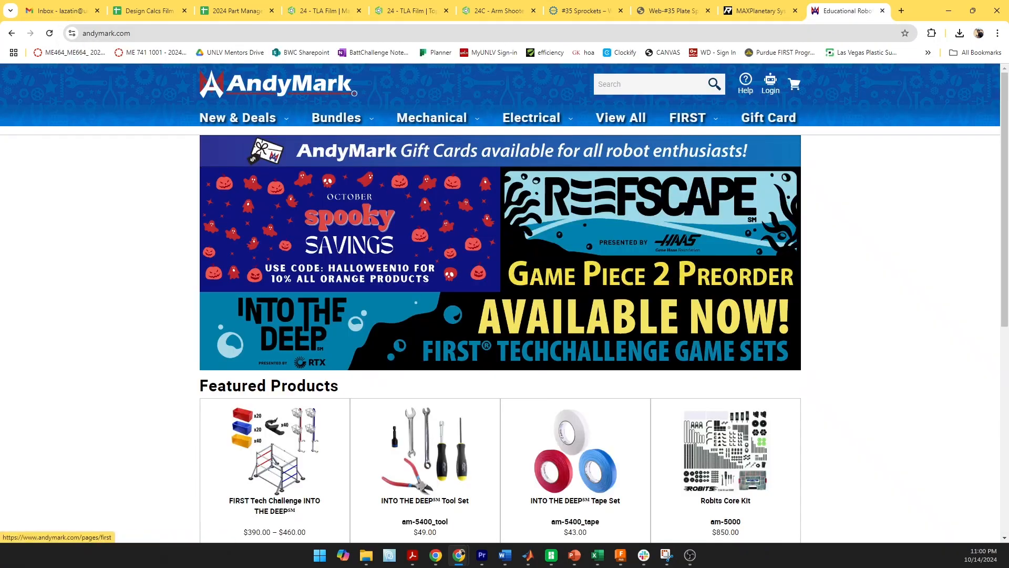
left_click(679, 91)
type("stealth")
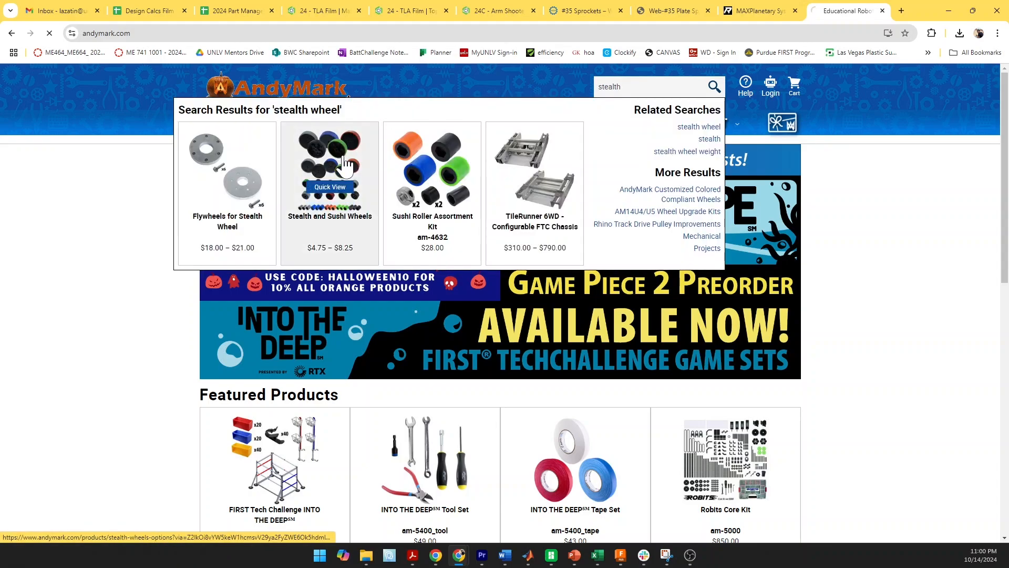
left_click(345, 167)
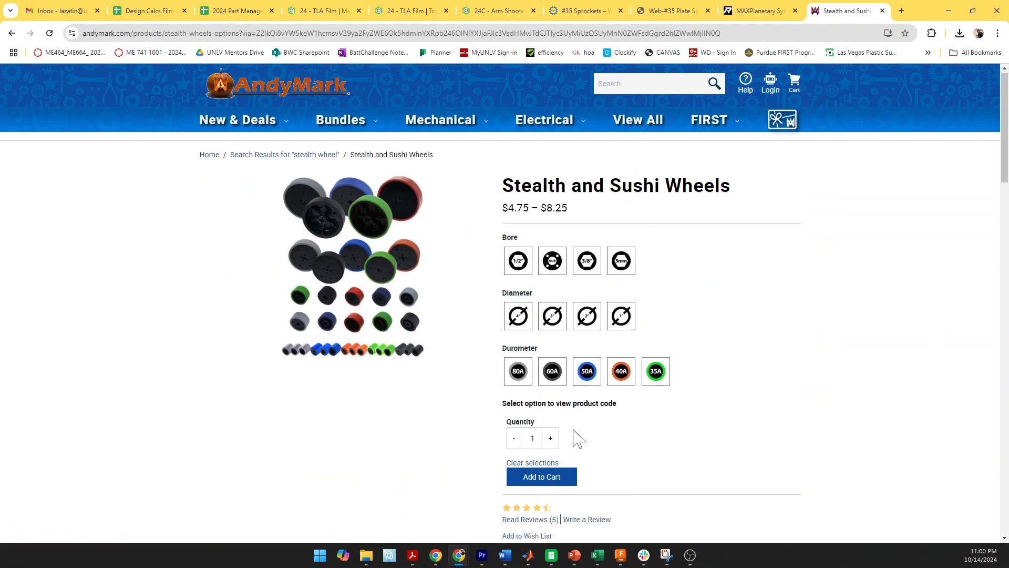
Choose the 1/2 Hex bore and 3 inch diameter, try the 40A durometer before settling on 50A, and find the wheel's CAD files
scroll(574, 399, "down", 1)
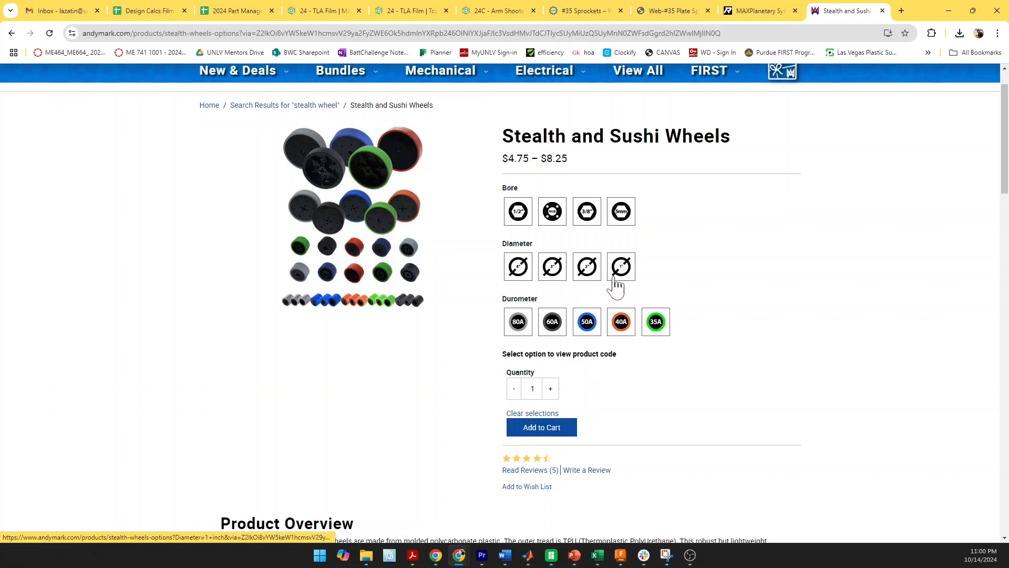
left_click(518, 213)
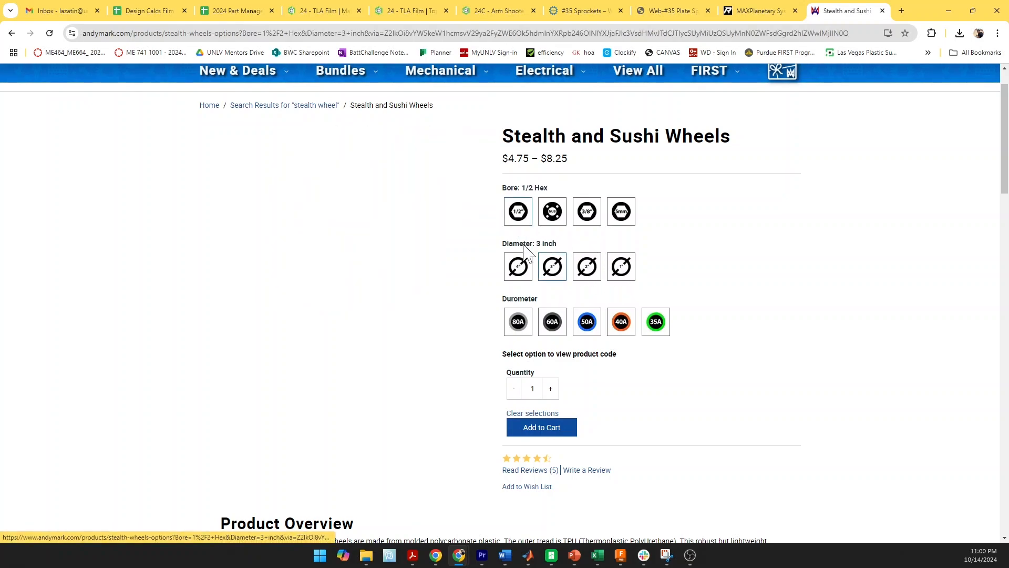
left_click(625, 325)
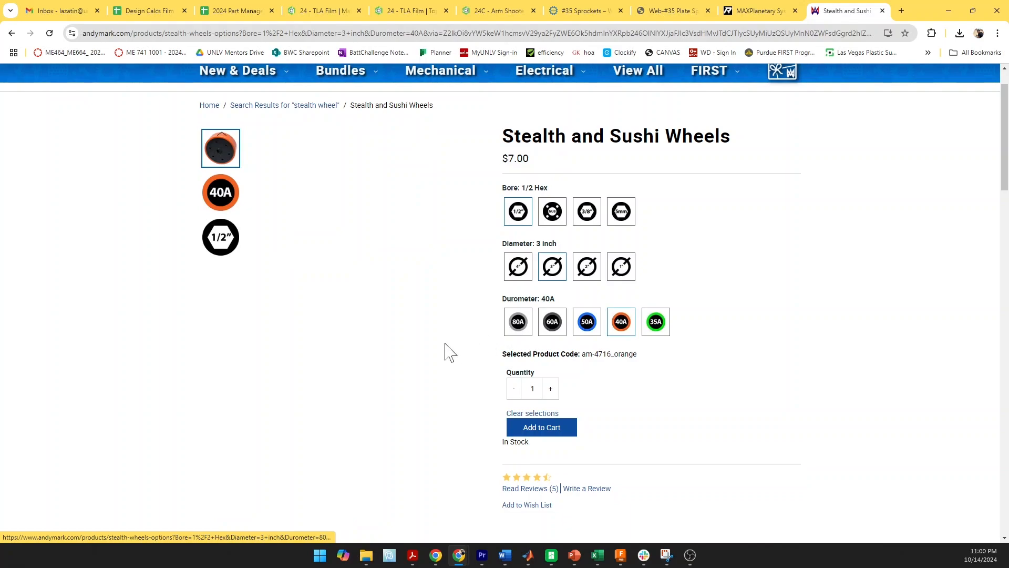
scroll(446, 351, "down", 15)
scroll(446, 351, "up", 2)
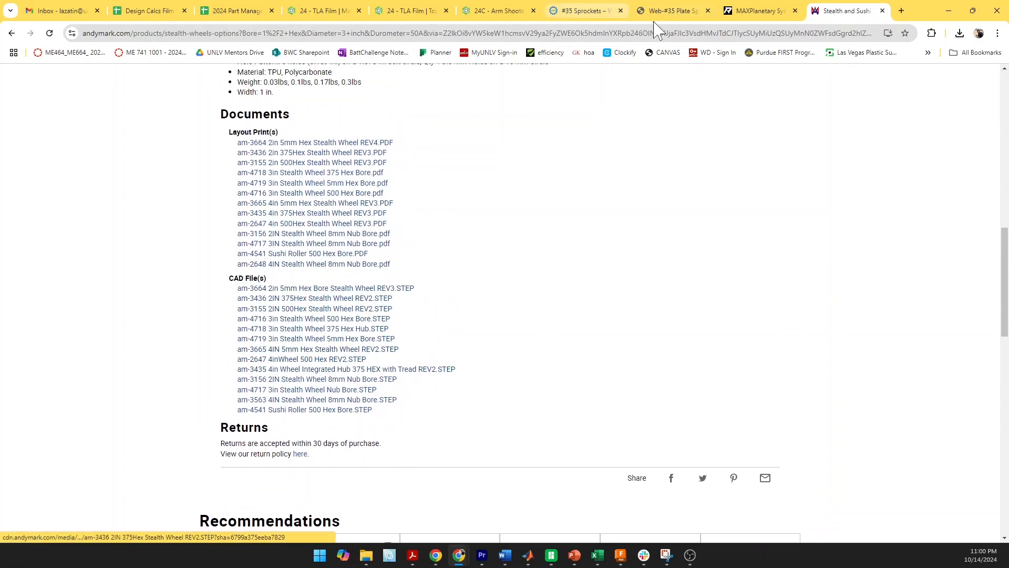
Return to the Onshape assembly, clear the library search and search public documents for "3 in stealth wheels" to insert
left_click(498, 12)
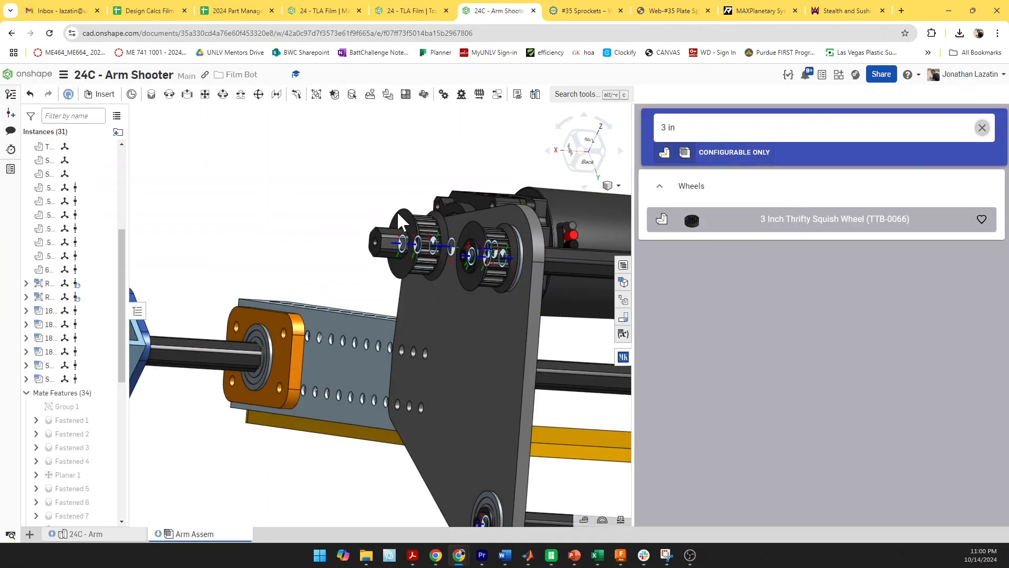
left_click(981, 128)
left_click(105, 95)
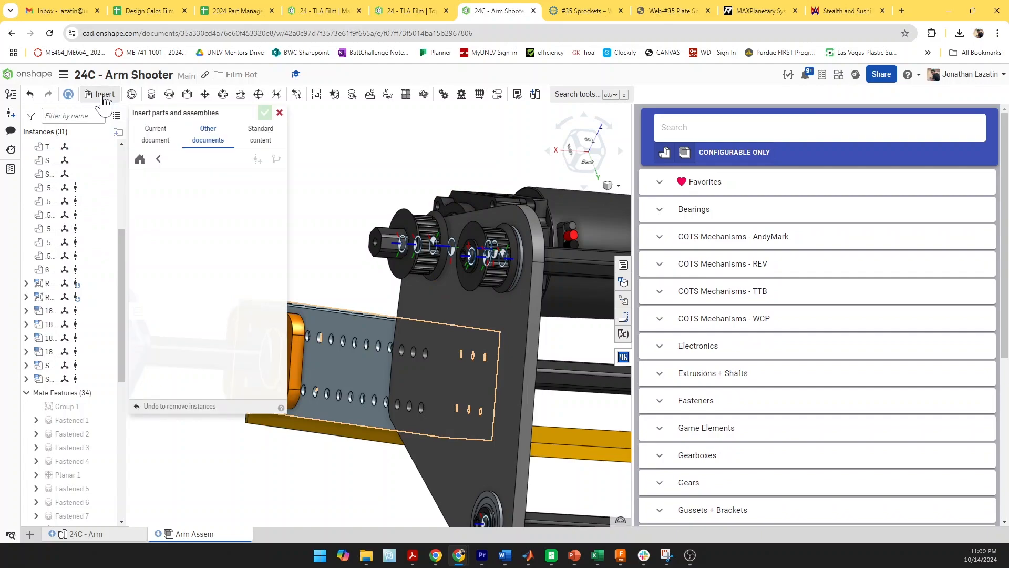
left_click(142, 152)
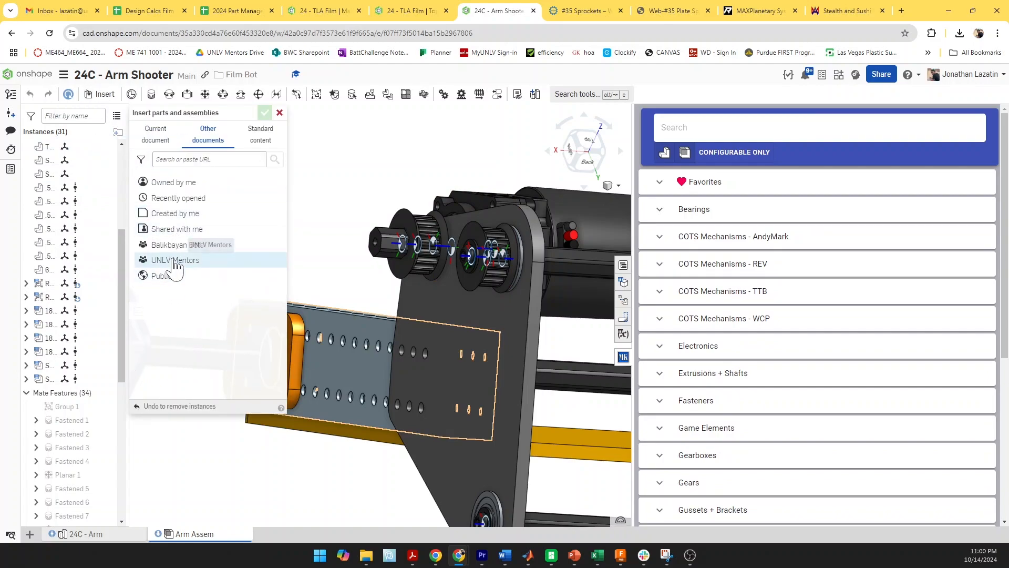
left_click(162, 275)
type("3")
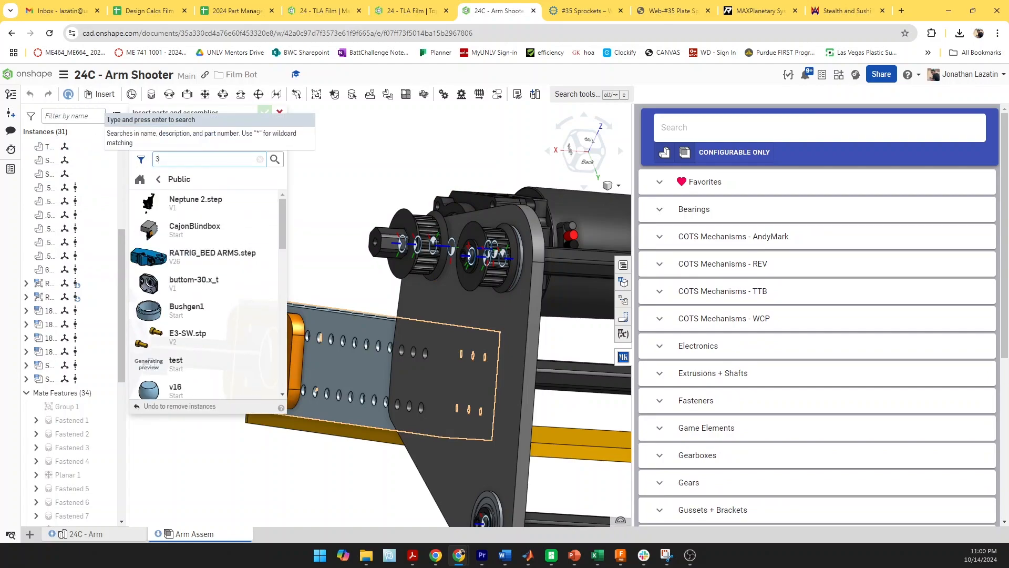
type(" in stealth wheels")
key("Return")
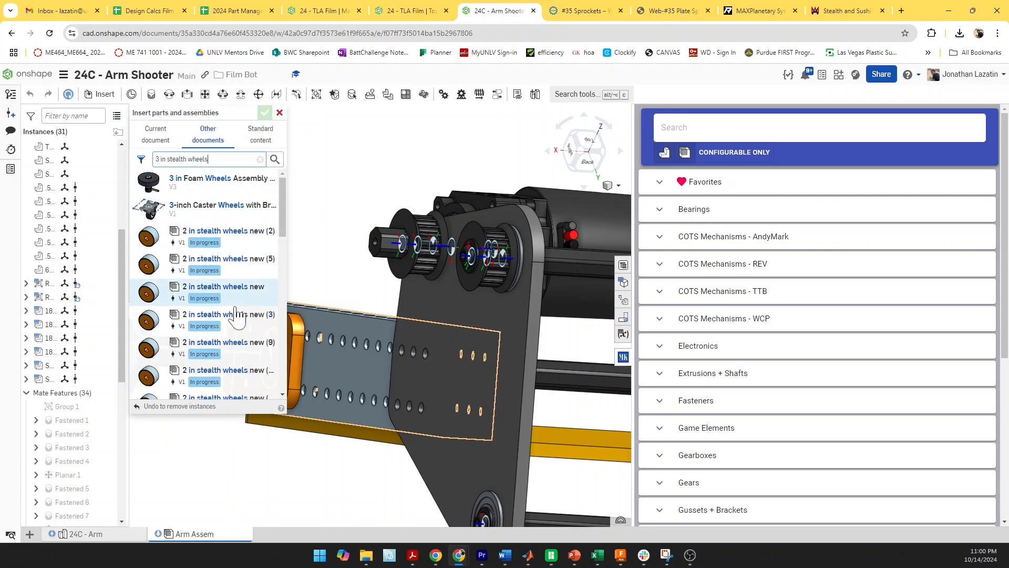
Browse the public results for a 3-inch wheel and narrow the search to "3 in" stealth wheels with the size in quotes
scroll(236, 313, "down", 5)
scroll(239, 321, "down", 10)
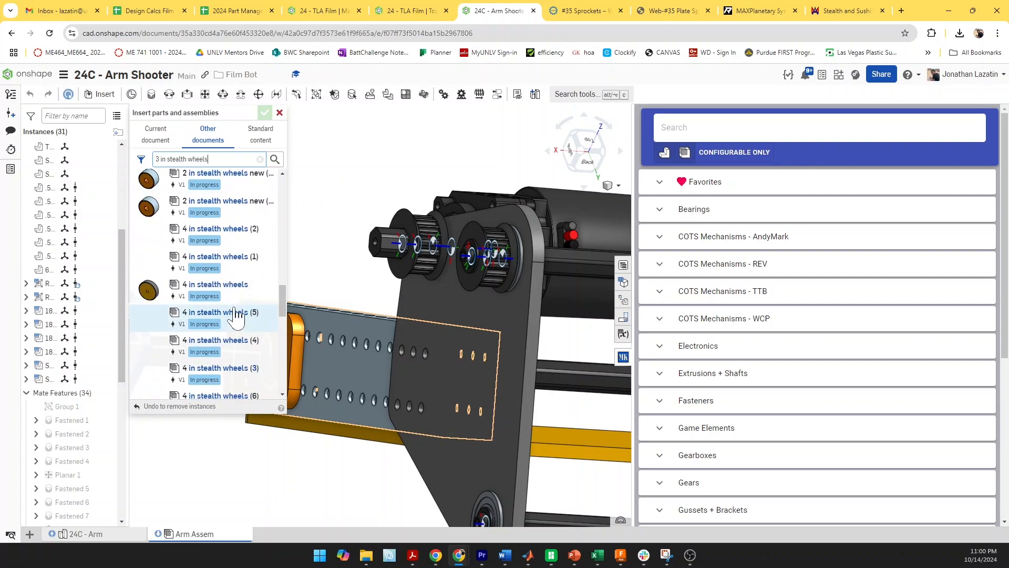
scroll(252, 339, "down", 5)
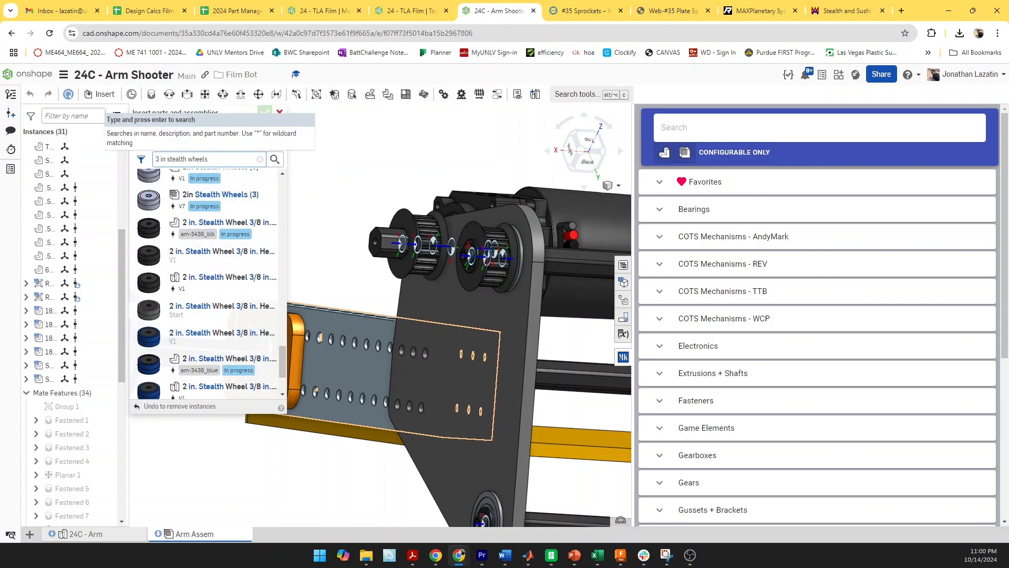
type("\"")
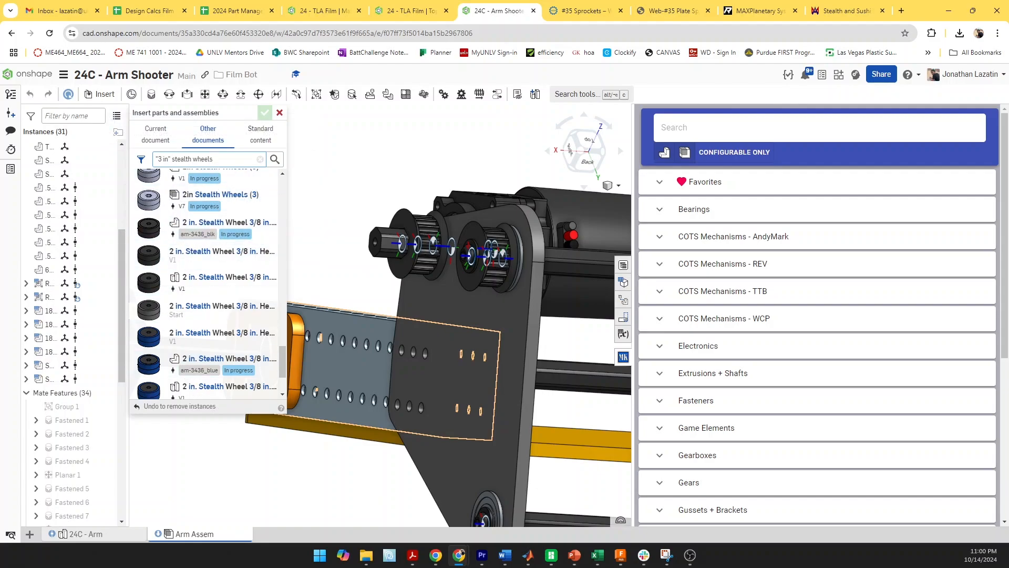
key("Return")
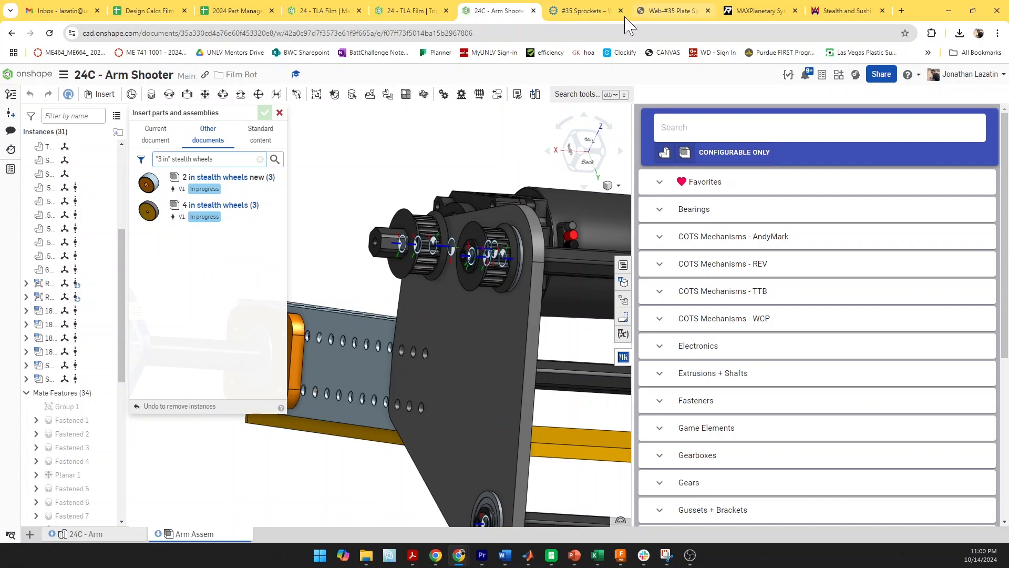
Download am-4716 3in Stealth Wheel 500 Hex Bore.STEP from the AndyMark page, return to the Onshape assembly and cancel the pending part insertion
left_click(840, 12)
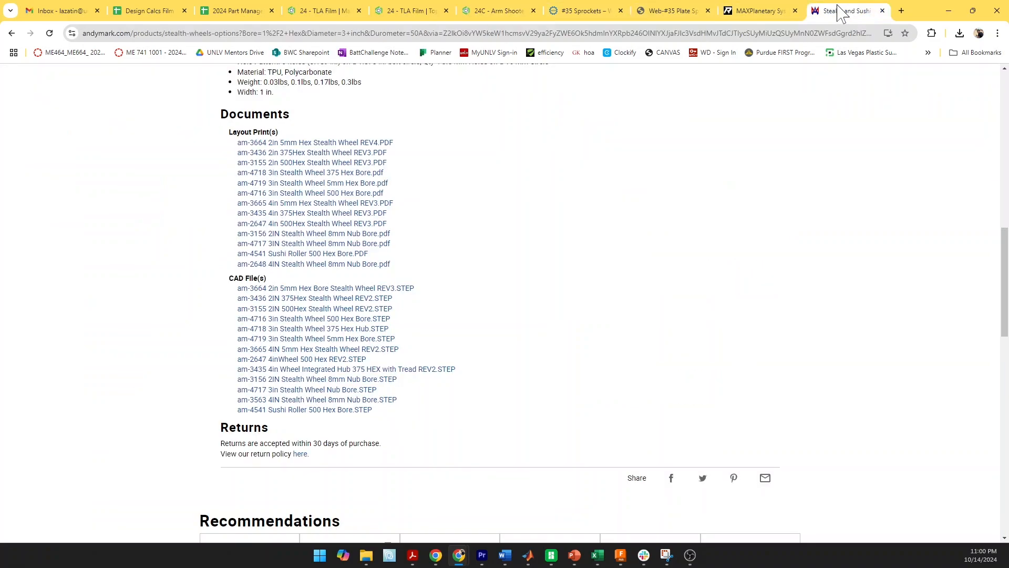
left_click(354, 320)
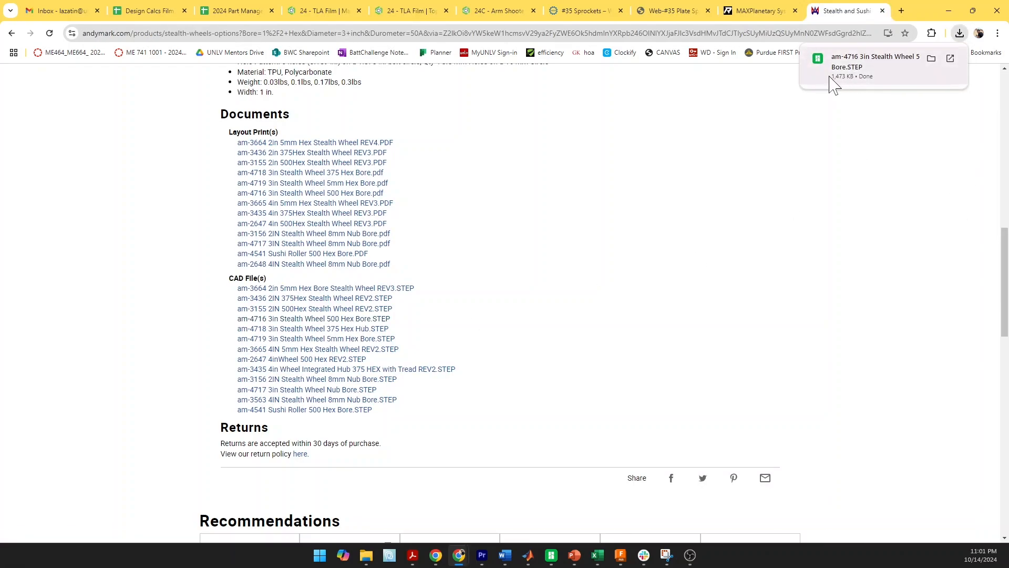
left_click(491, 11)
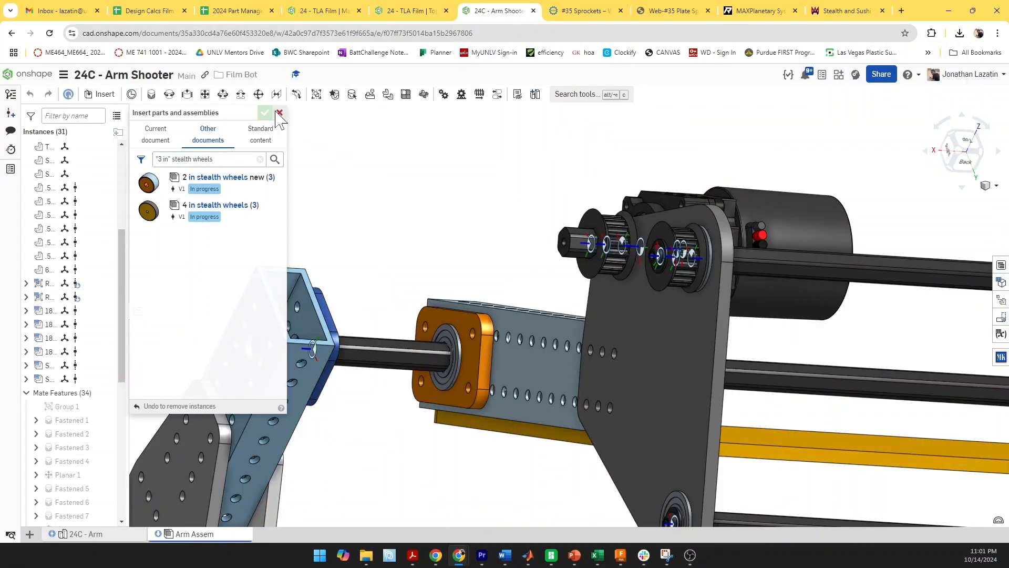
left_click(279, 113)
left_click(100, 95)
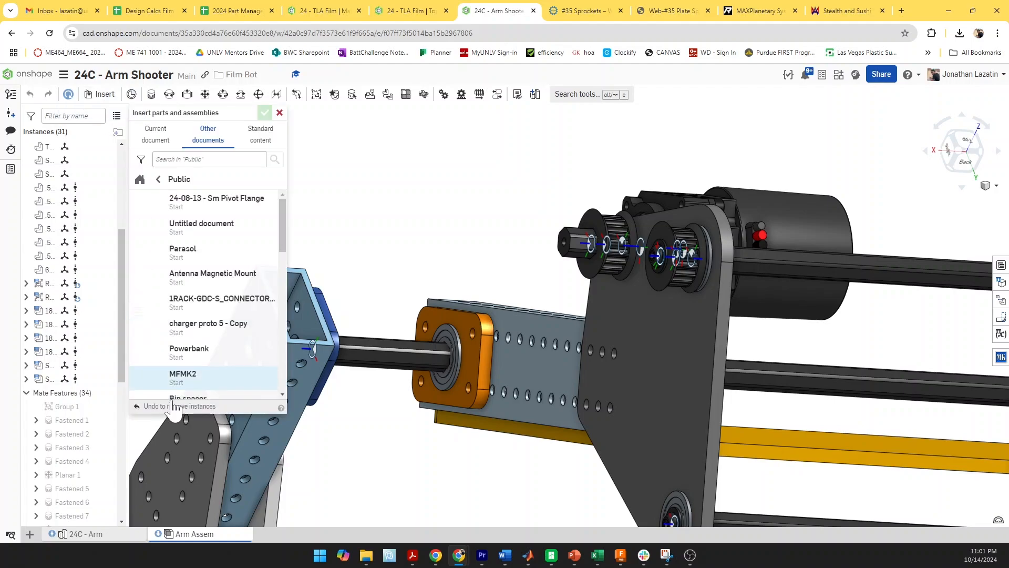
left_click(156, 134)
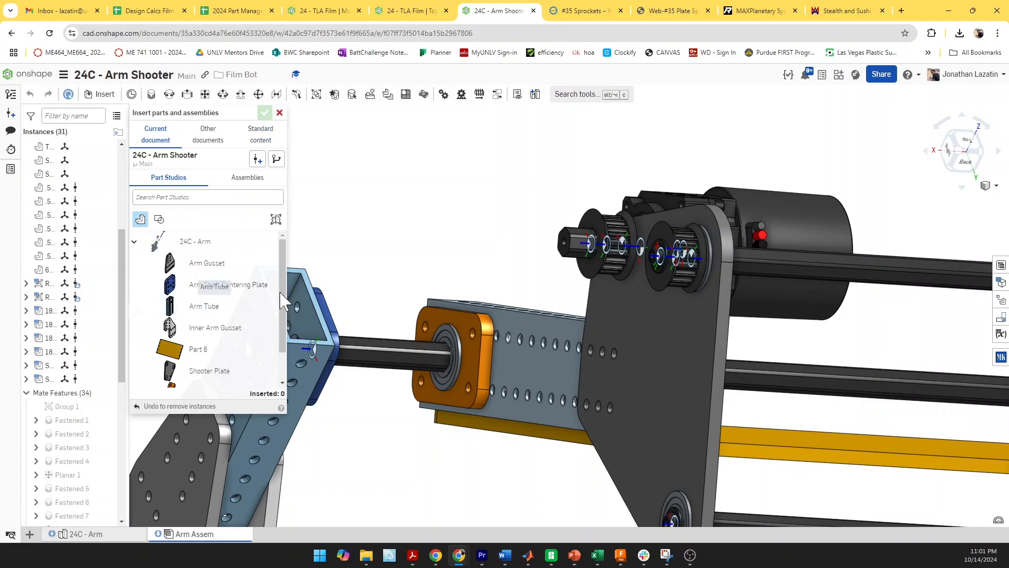
left_click(279, 112)
Import the am-4716 3in Stealth Wheel 500 Hex Bore file from Downloads into the document, combined to a single Part Studio
left_click(30, 534)
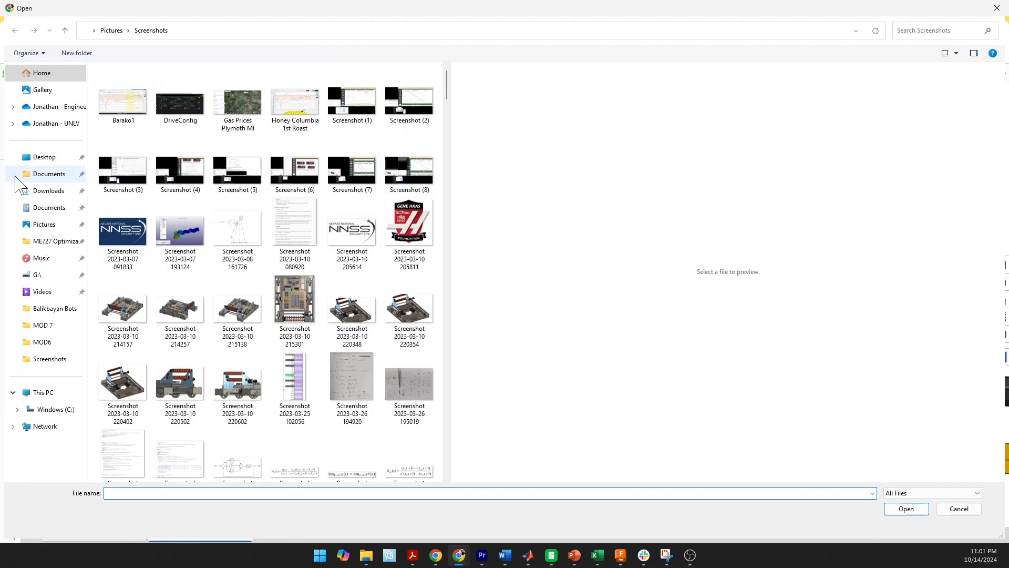
left_click(59, 191)
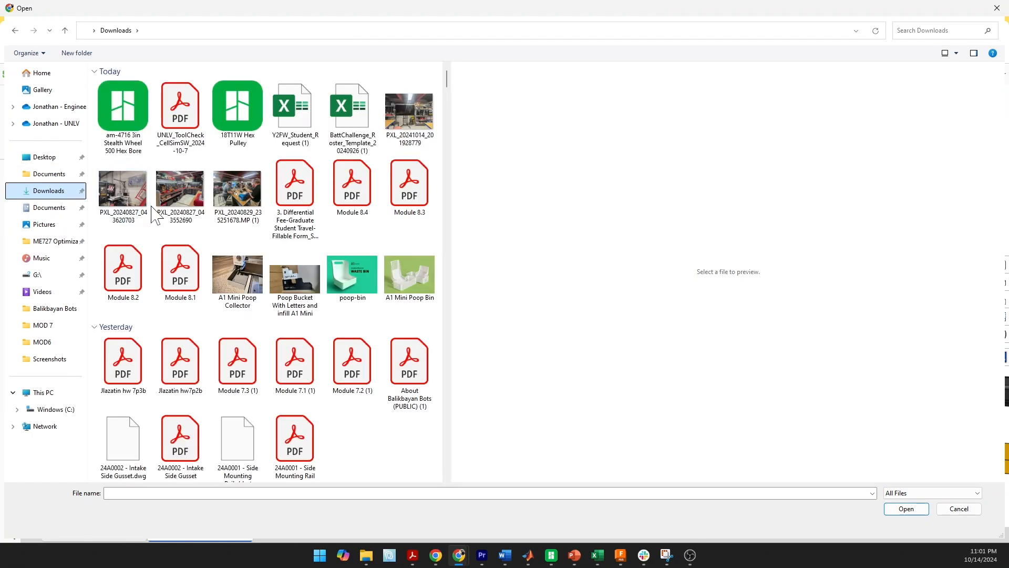
double_click(126, 139)
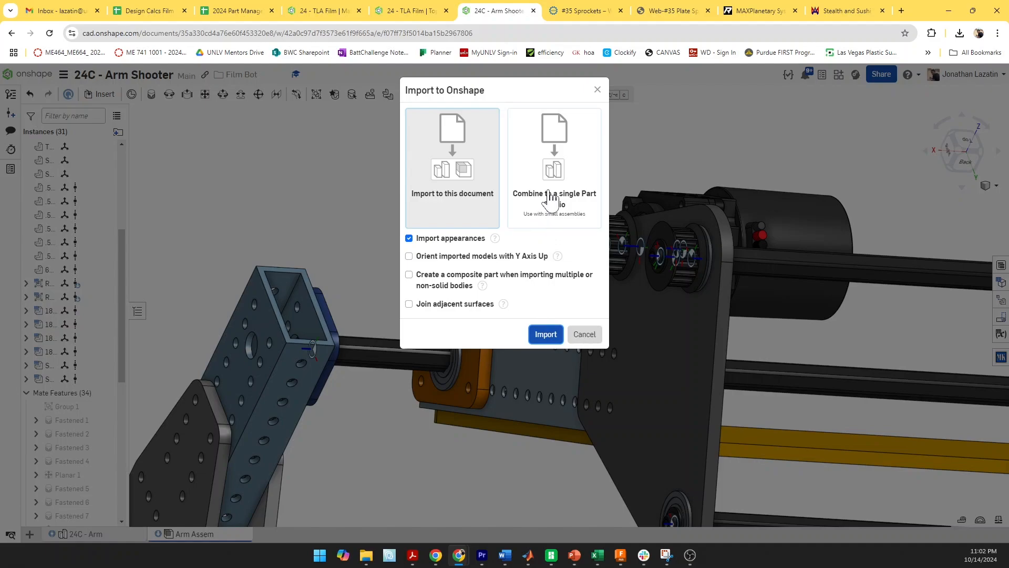
left_click(550, 198)
left_click(545, 307)
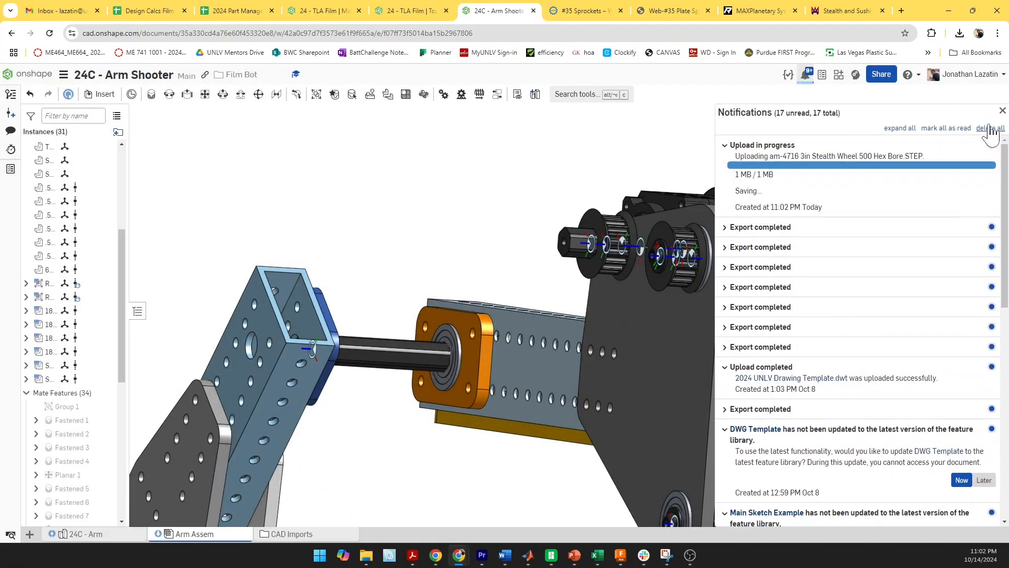
left_click(1002, 111)
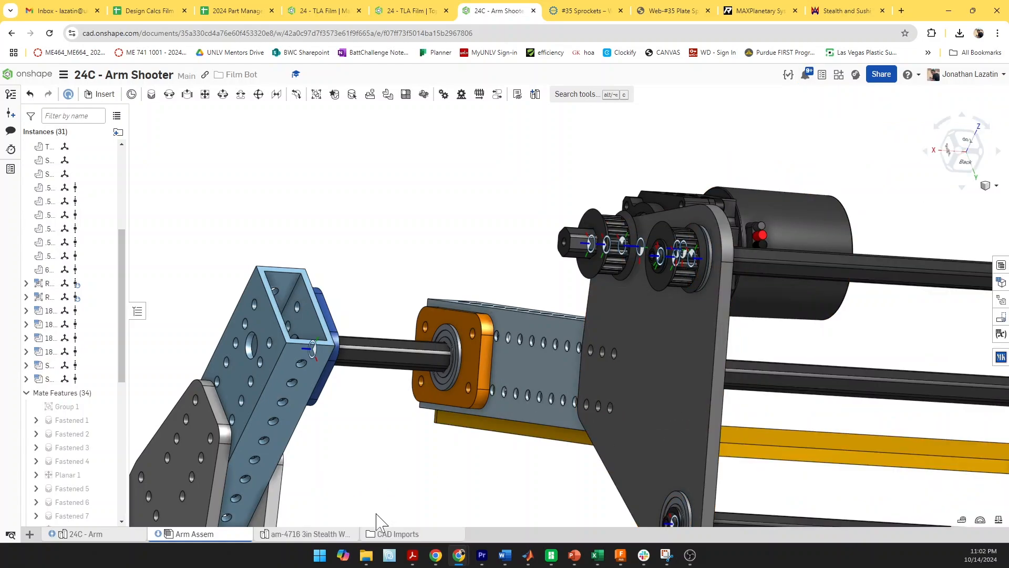
Insert the parts of the am-4716 3in Stealth Wheel 500 Hex Bore studio into the assembly, placed above the shooter
left_click(101, 94)
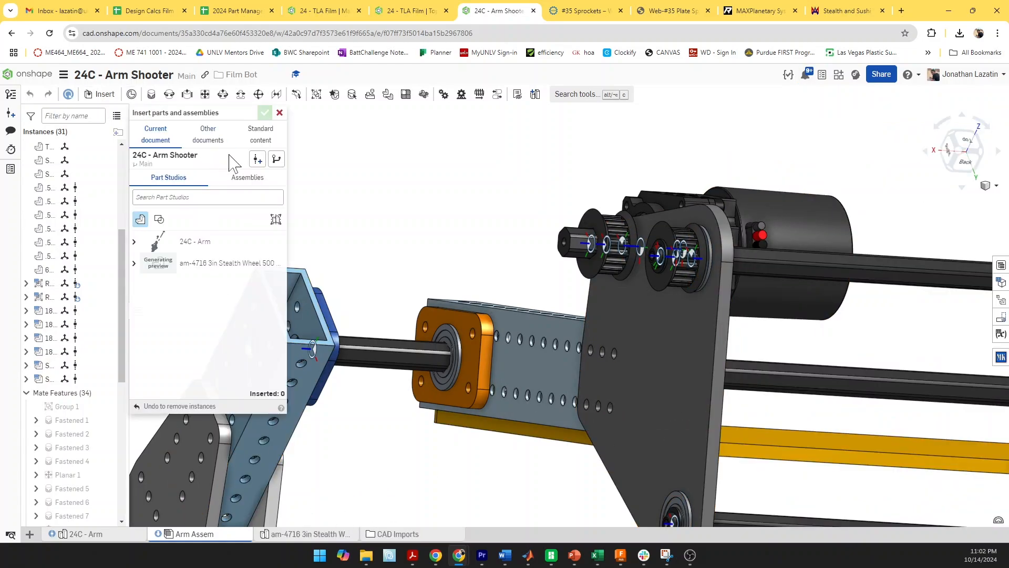
left_click(212, 265)
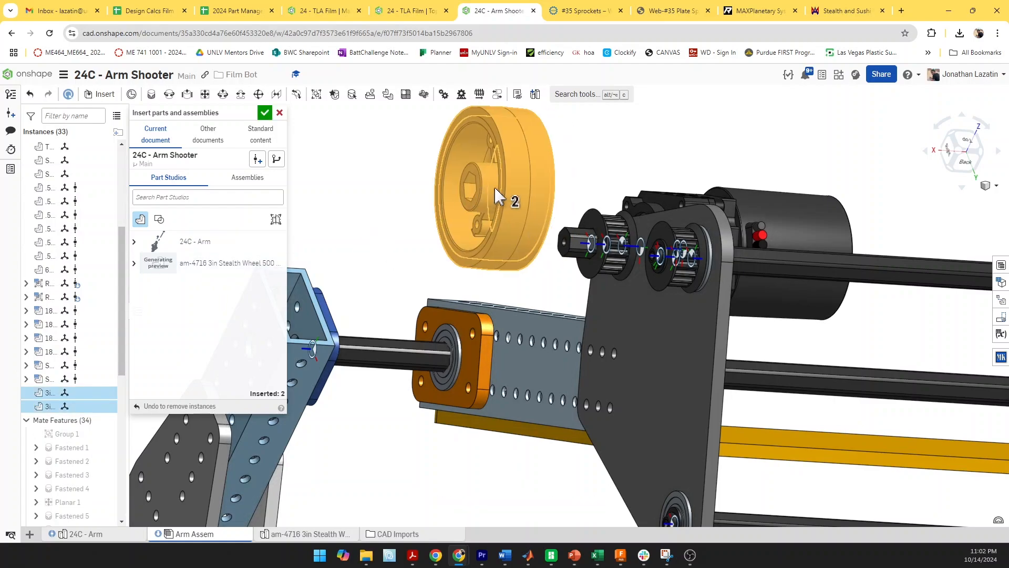
left_click(486, 212)
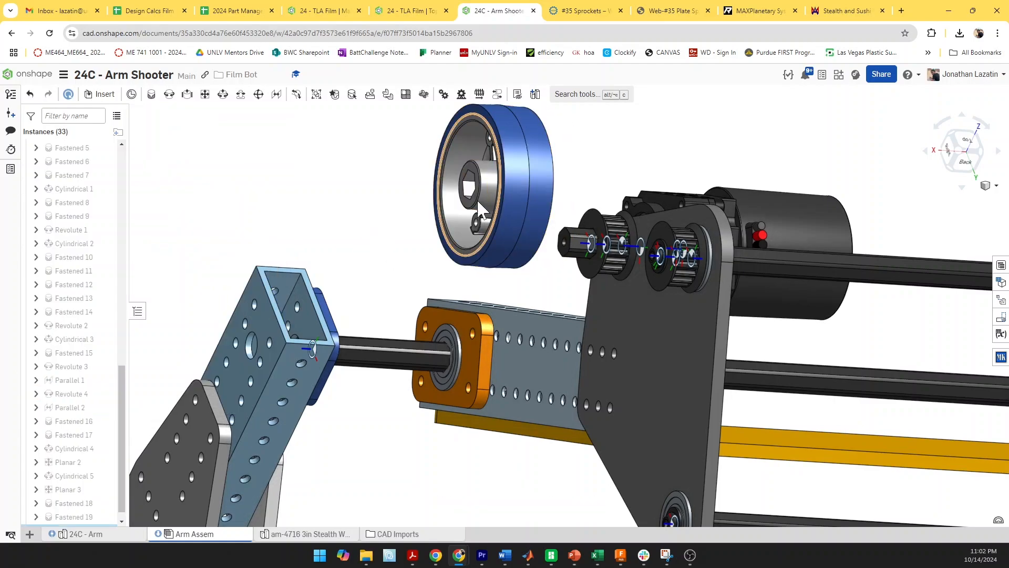
Fasten the 3in wheel hub to the shooter plate's upper shaft hole with a Z offset of -1 in
key("m")
left_click(475, 199)
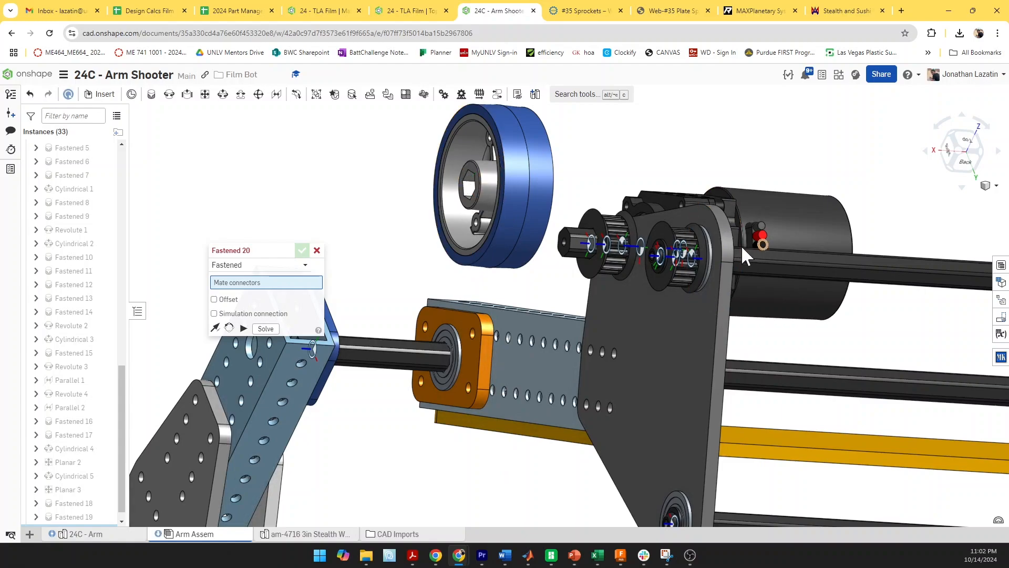
right_click_drag(740, 245, 638, 255)
scroll(651, 239, "up", 2)
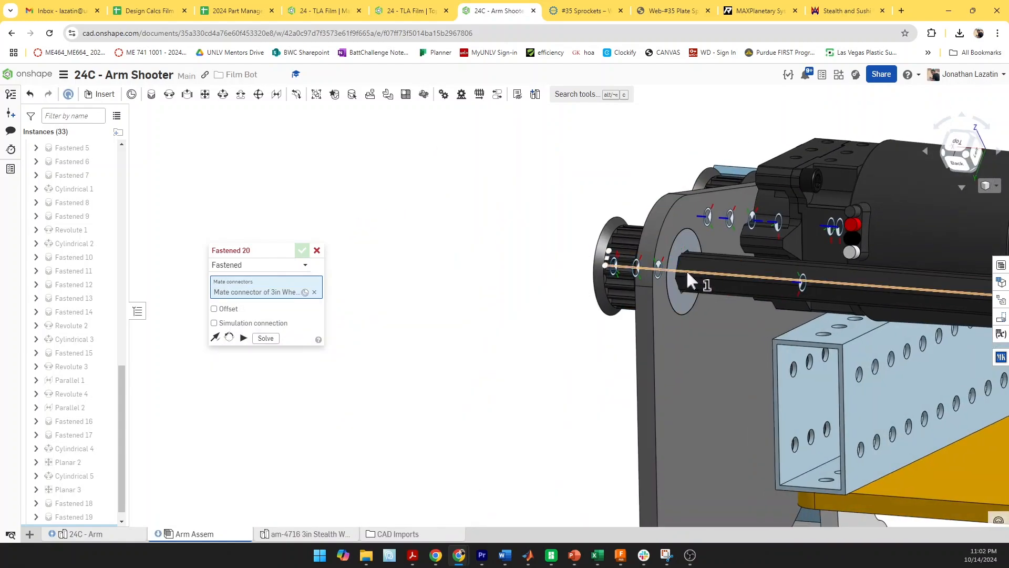
left_click(677, 251)
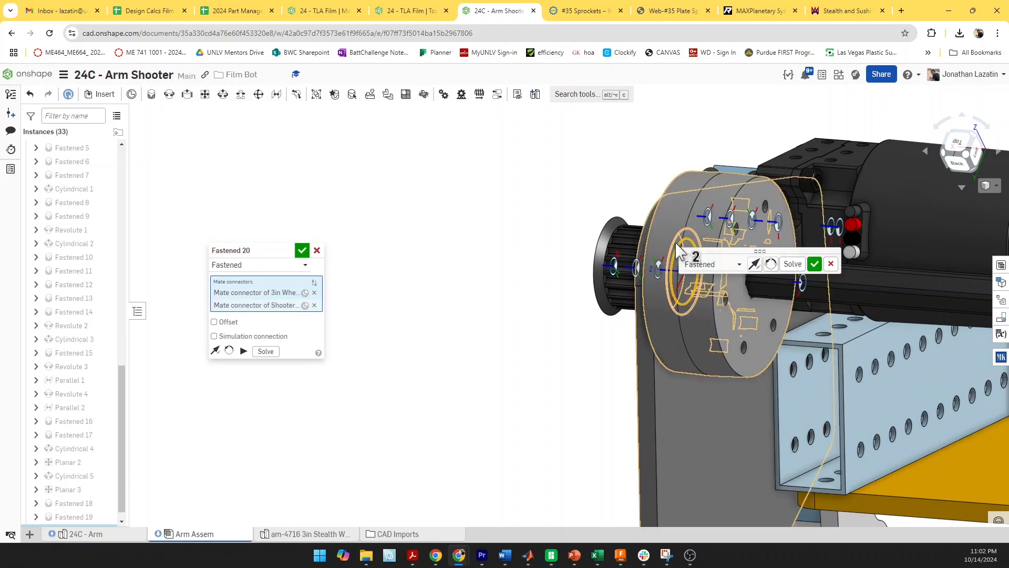
right_click_drag(570, 242, 585, 256)
left_click(229, 322)
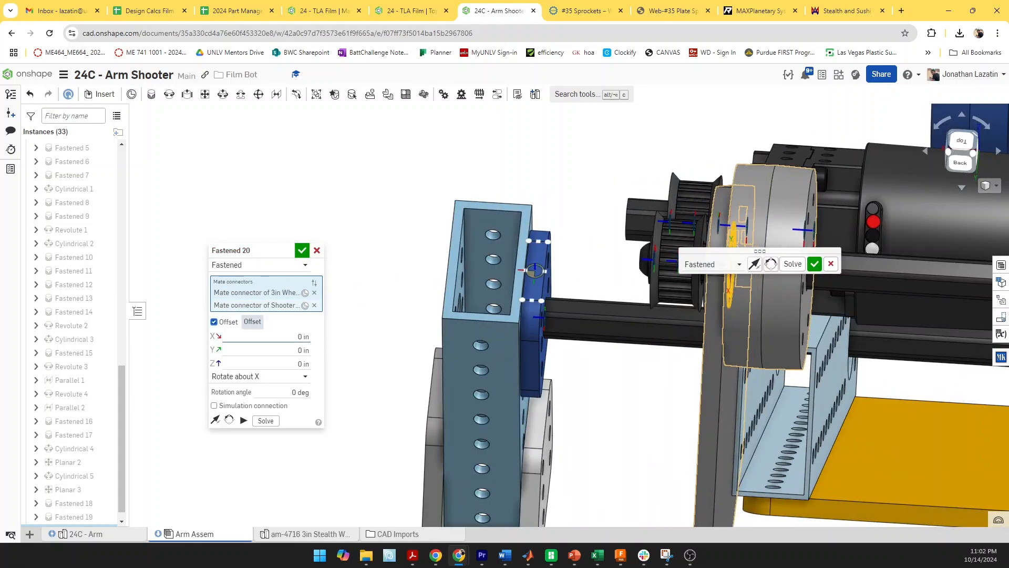
left_click(304, 363)
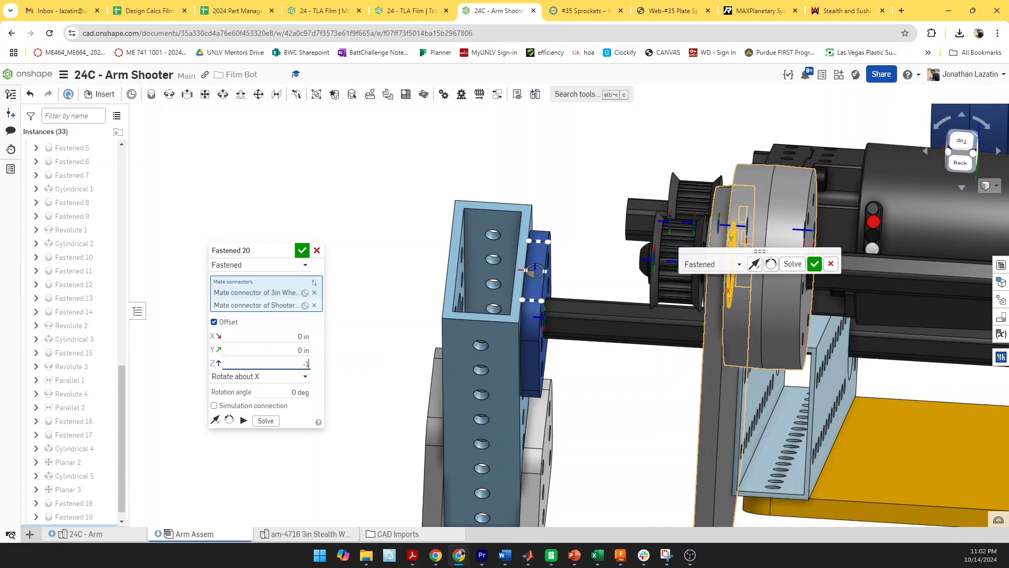
key("Return")
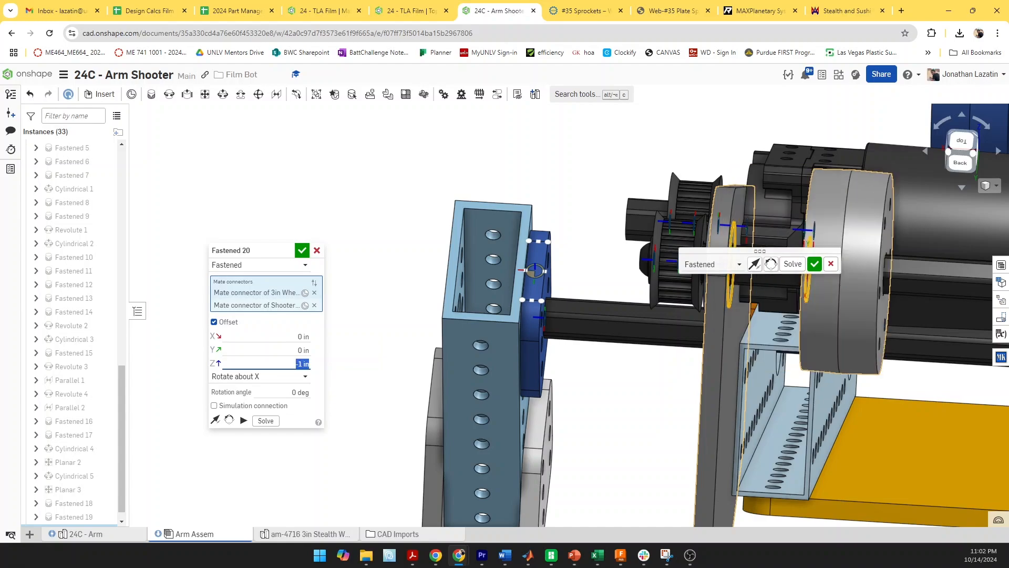
left_click(302, 250)
Try to fasten the 3in tread to the wheel hub, and clear the chosen mate connectors
scroll(342, 286, "down", 5)
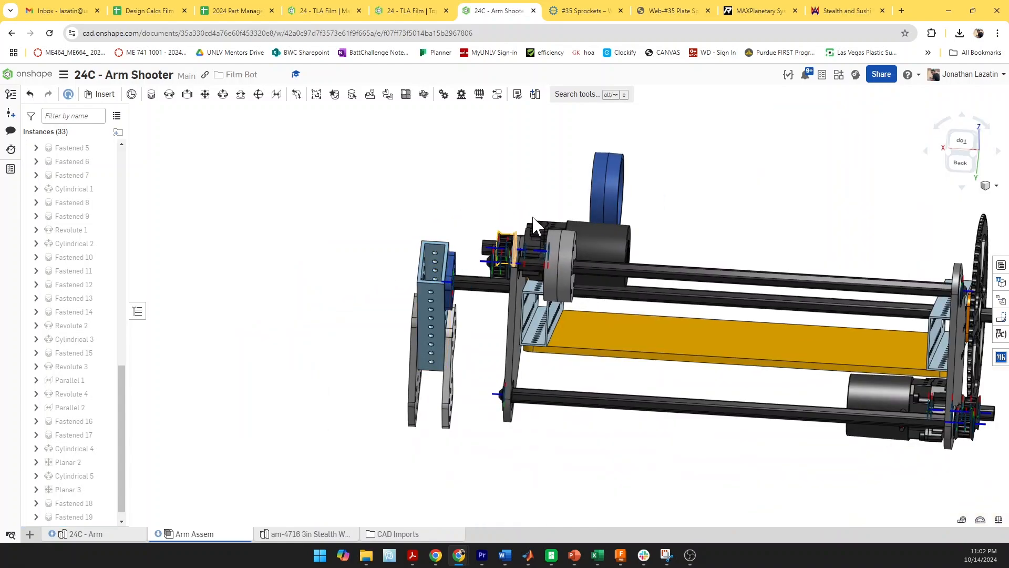
key("f")
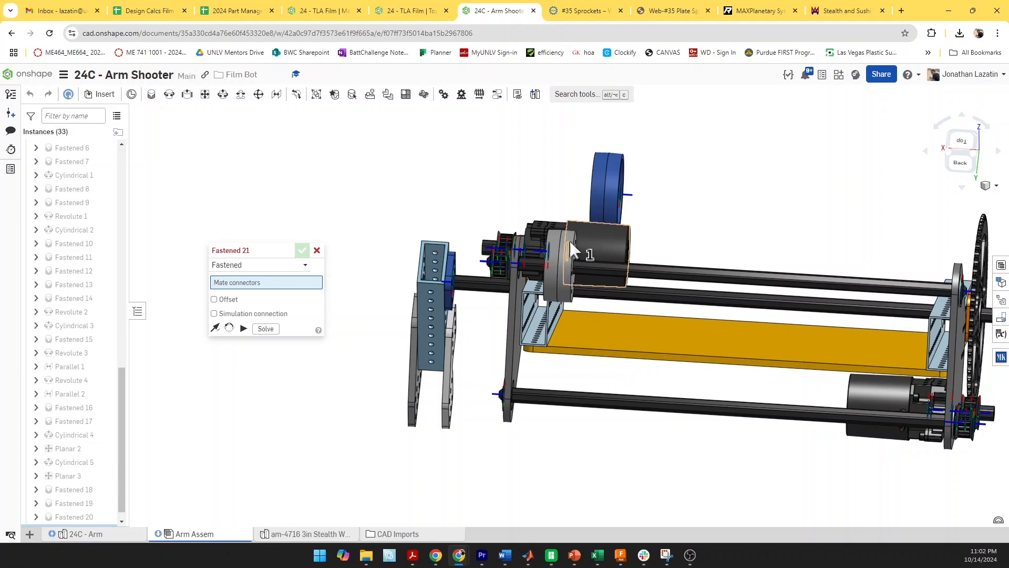
scroll(573, 250, "up", 4)
left_click(563, 252)
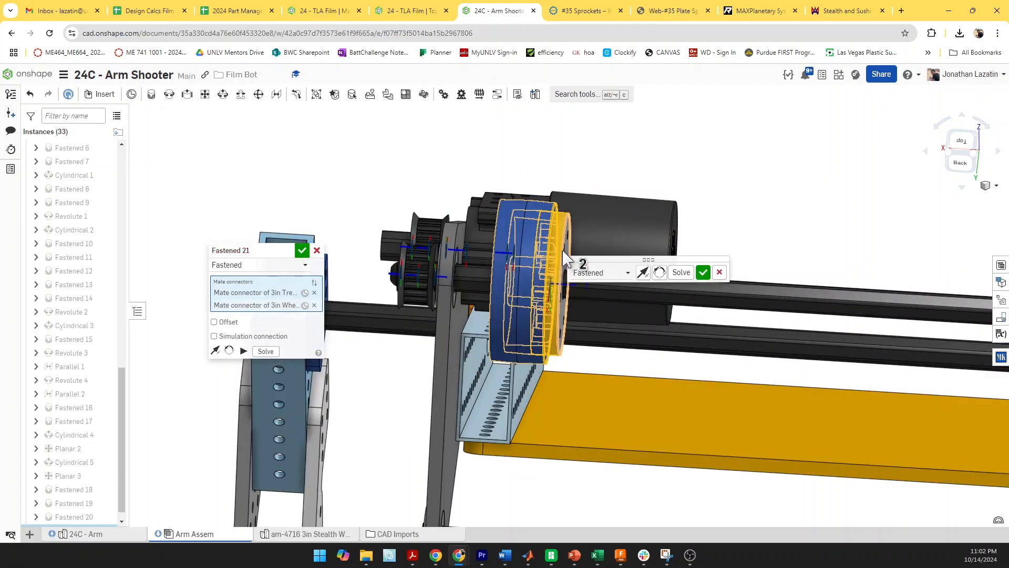
scroll(525, 238, "up", 3)
right_click_drag(525, 238, 492, 240)
left_click(314, 292)
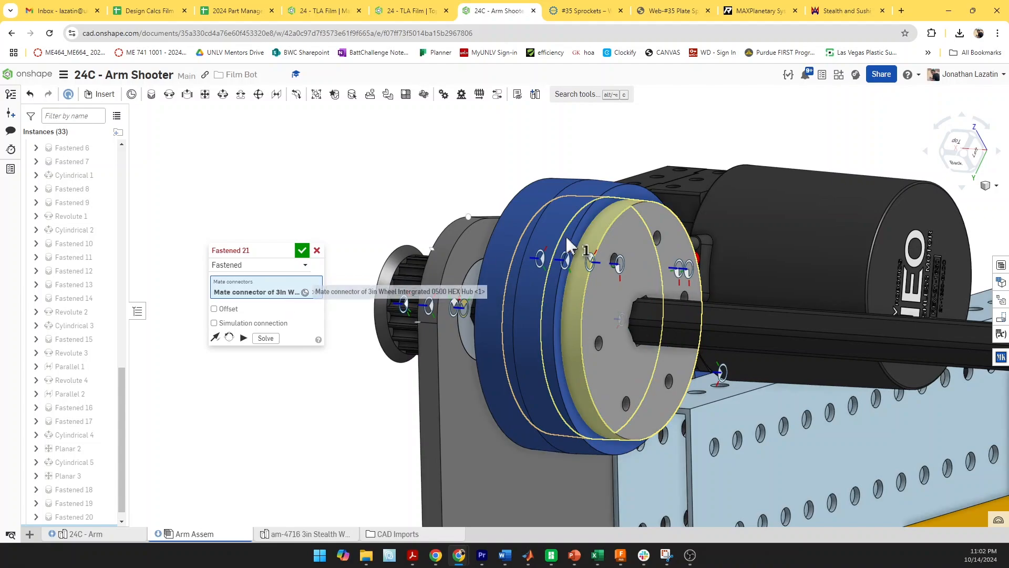
scroll(582, 217, "up", 3)
left_click(636, 170)
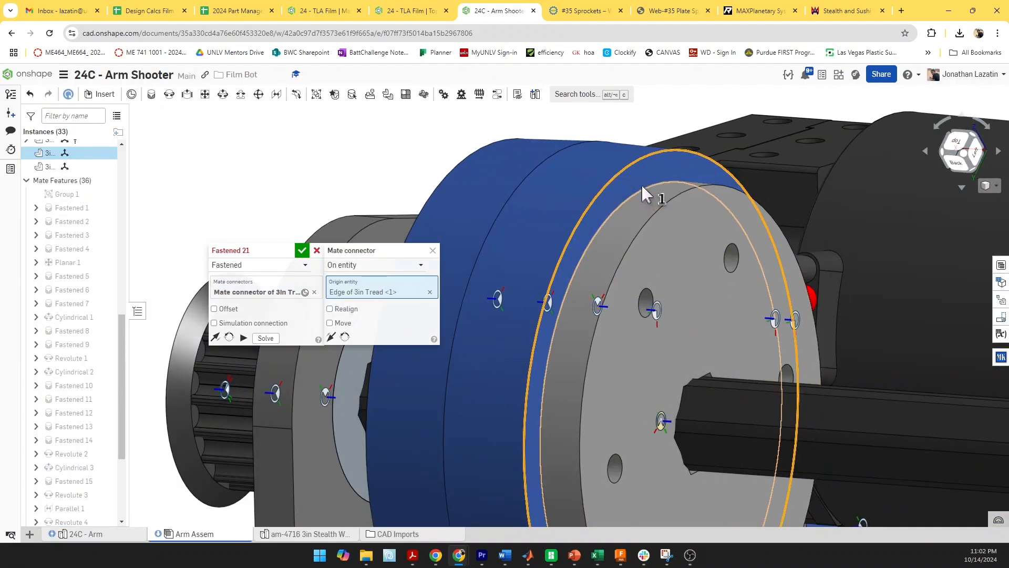
left_click(641, 184)
right_click_drag(641, 184, 702, 216)
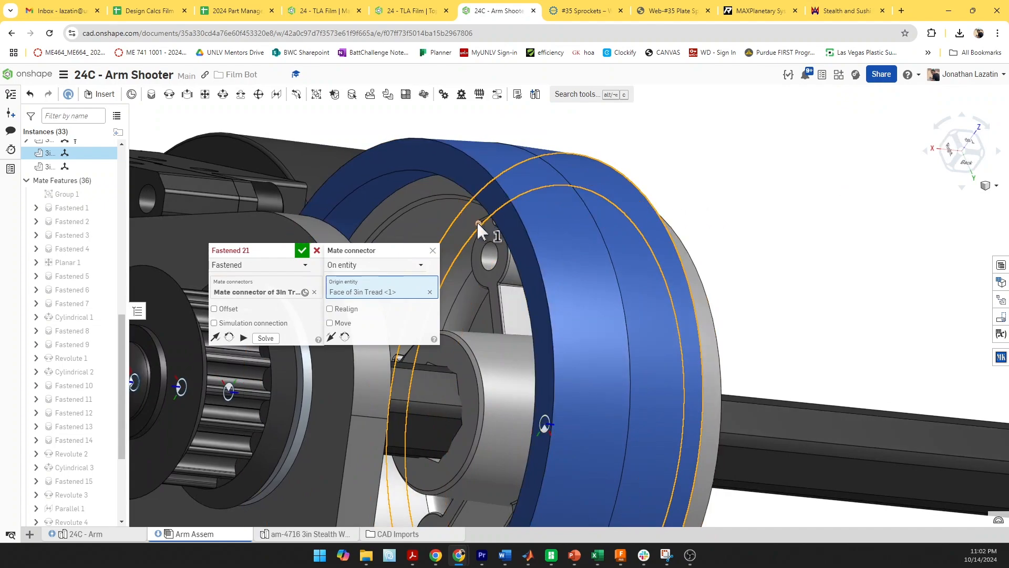
left_click(432, 250)
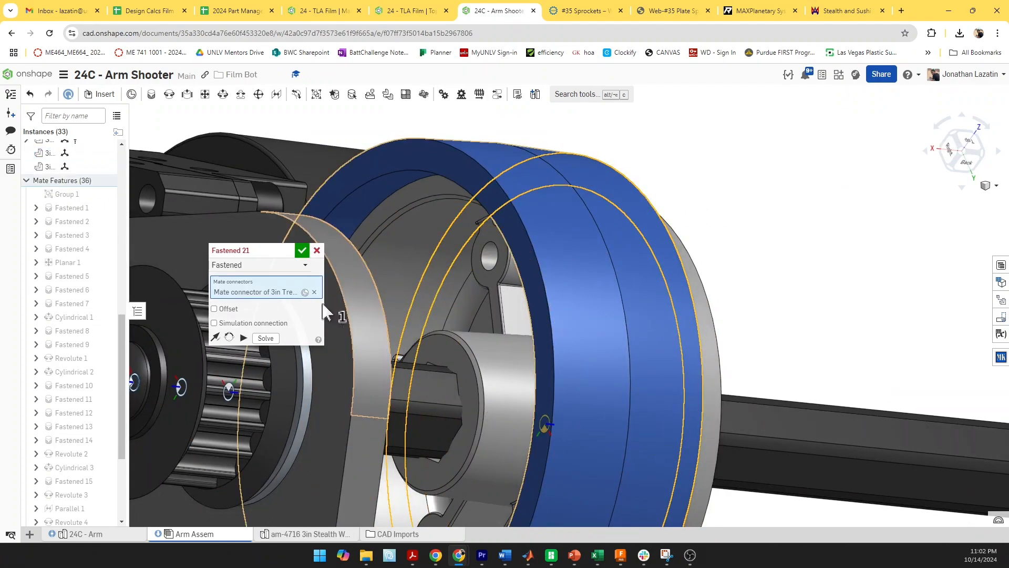
left_click(315, 291)
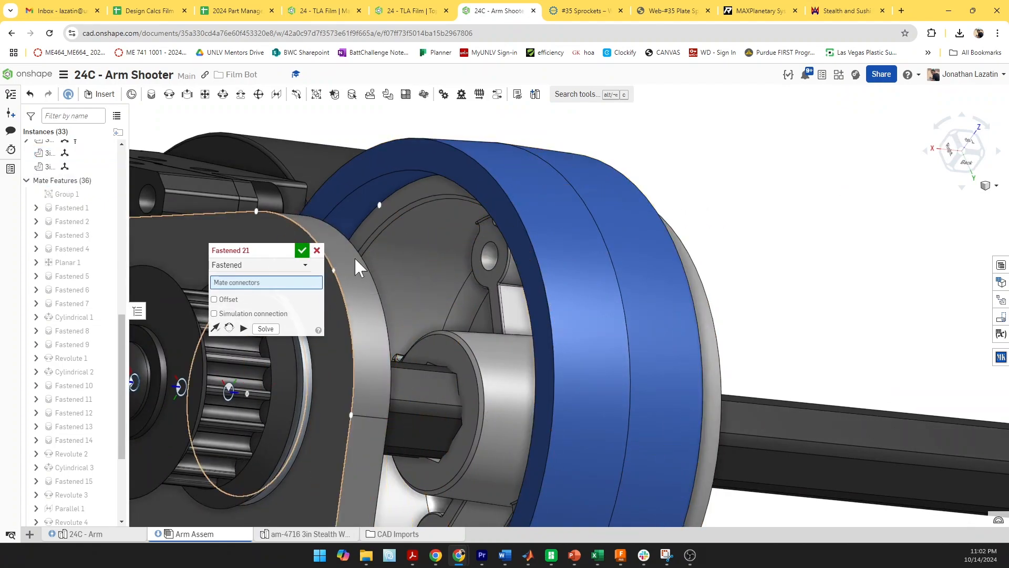
Fasten the 3in tread to the wheel hub by their matching circular edges on the shooter plate side
left_click(415, 169)
left_click(419, 194)
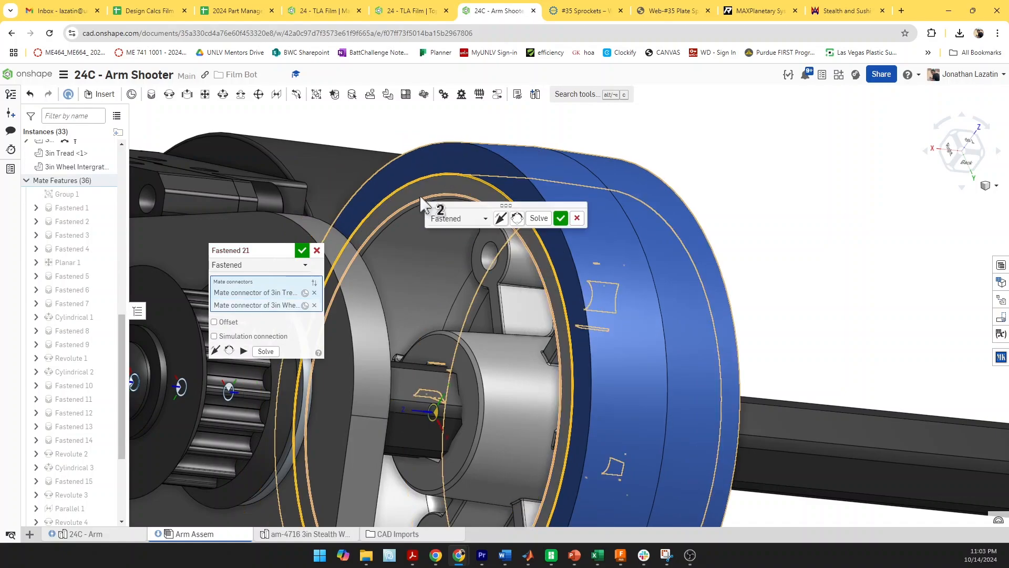
key("Return")
Start a linear pattern with the 3in tread and the 3in wheel hub as the instances
scroll(419, 195, "down", 4)
right_click_drag(480, 227, 399, 254)
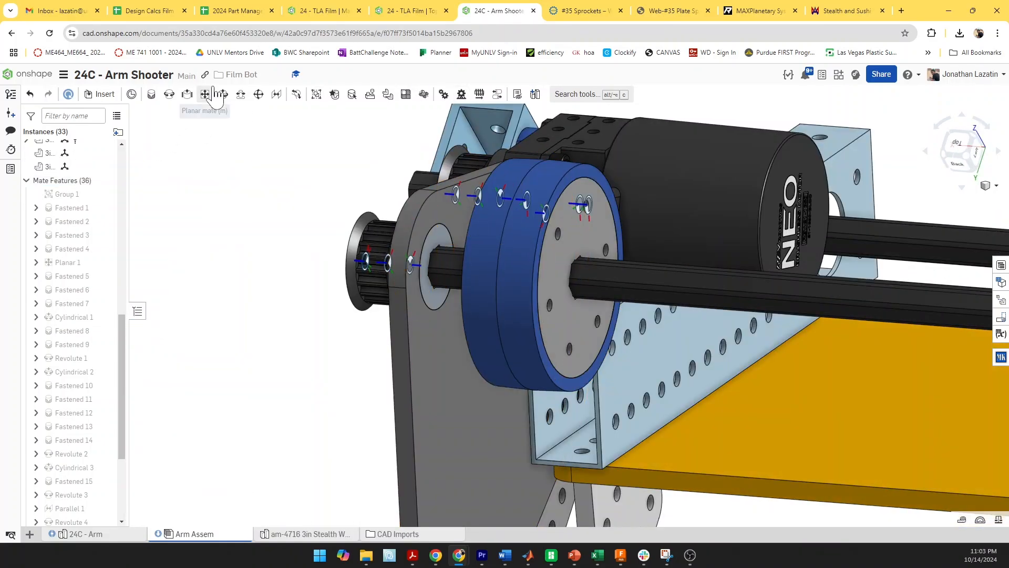
scroll(310, 128, "down", 4)
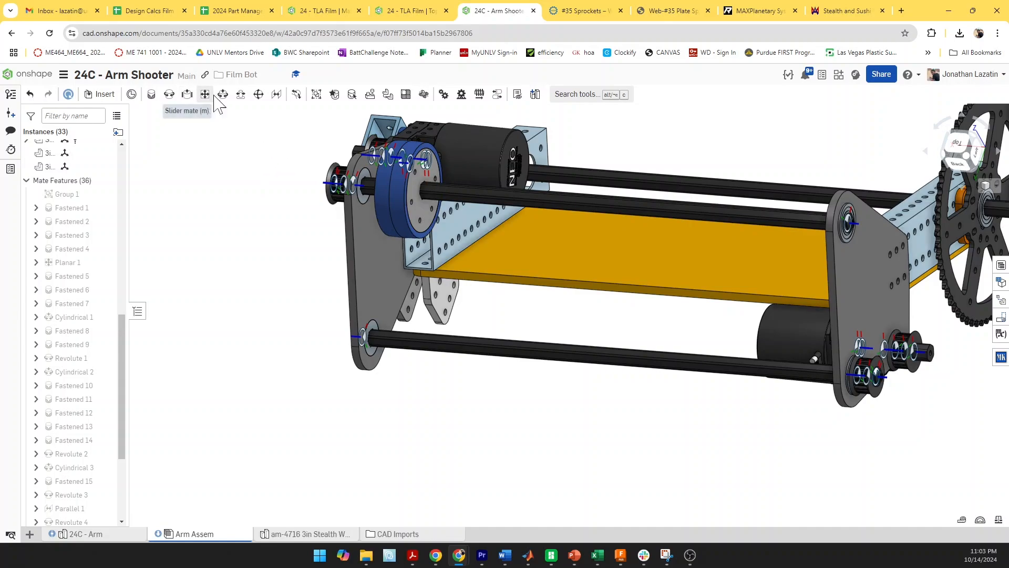
left_click(388, 94)
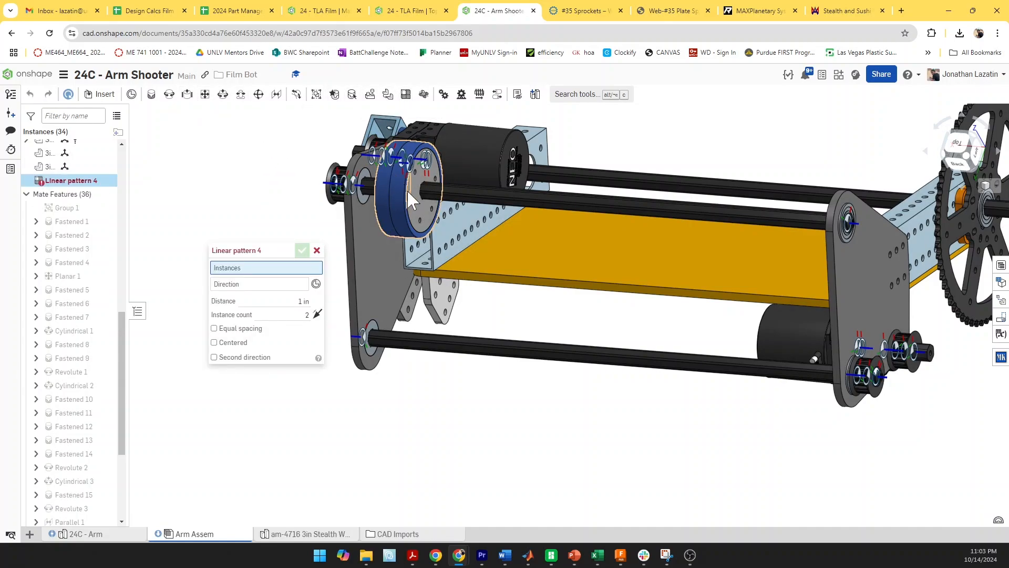
left_click(428, 195)
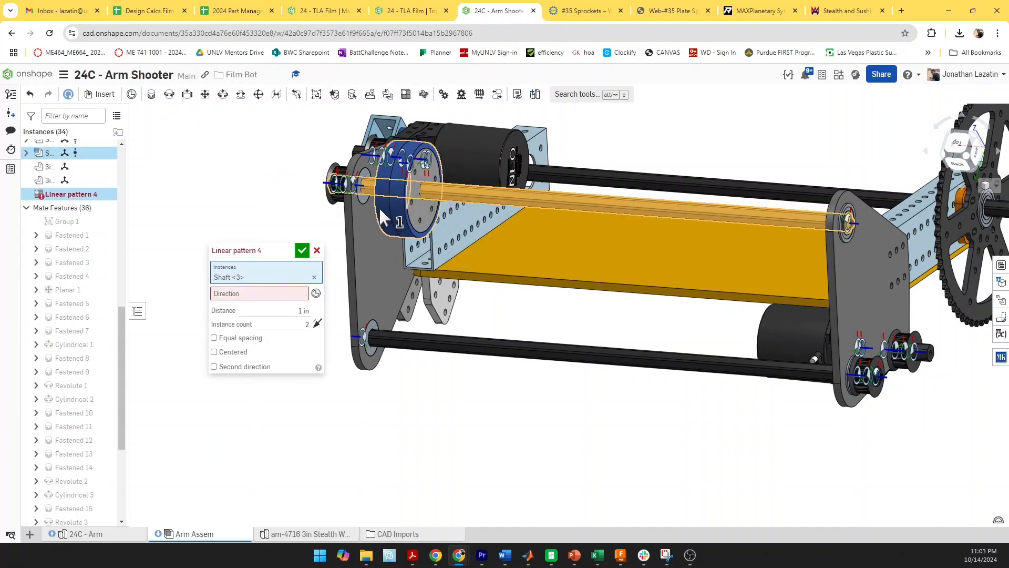
left_click(315, 277)
scroll(394, 234, "up", 3)
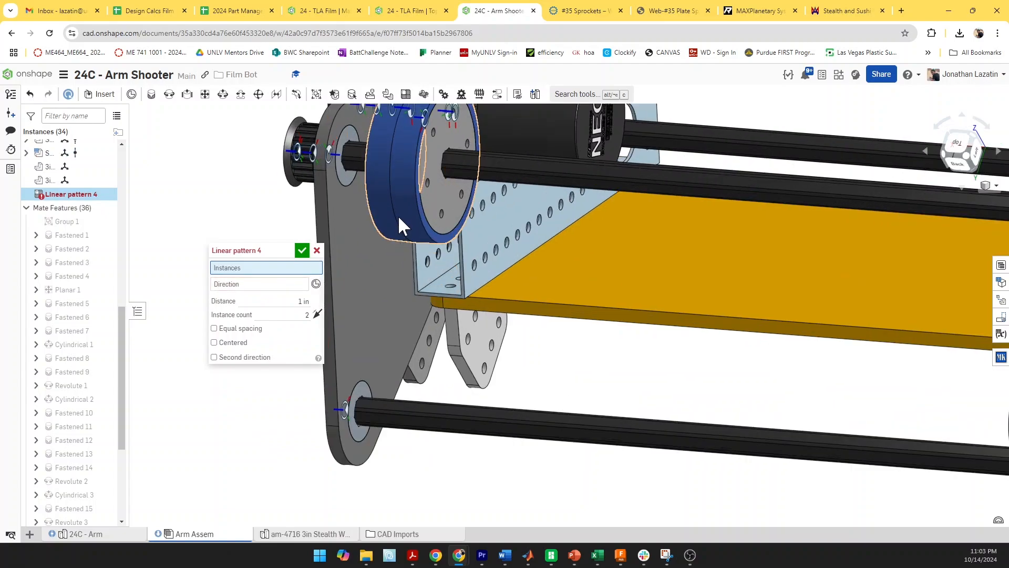
left_click(401, 225)
left_click(447, 212)
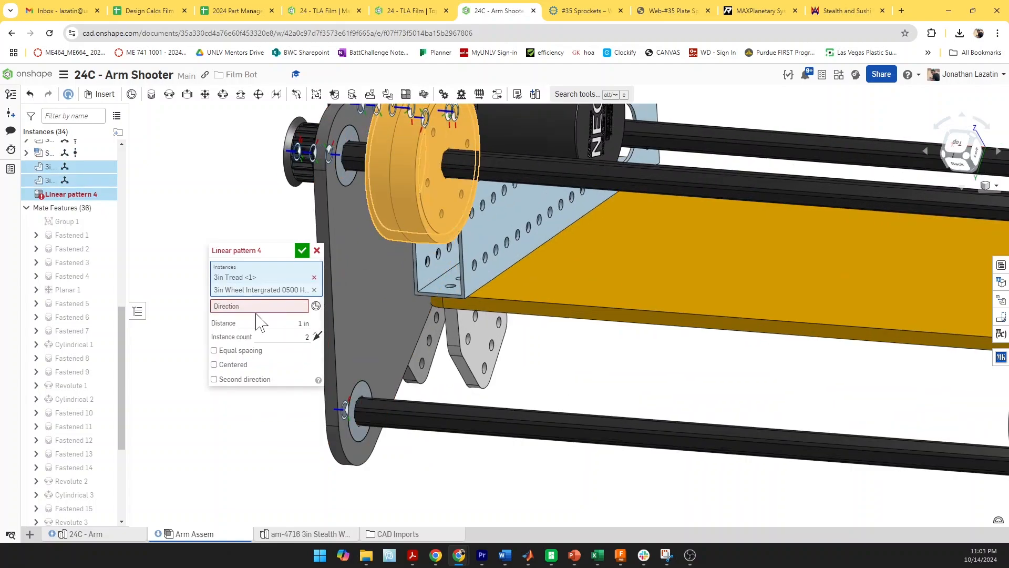
Run the wheel pattern along the shaft's edge, reversed to go inward from the plate, at 1 in spacing with 3 instances
left_click(515, 163)
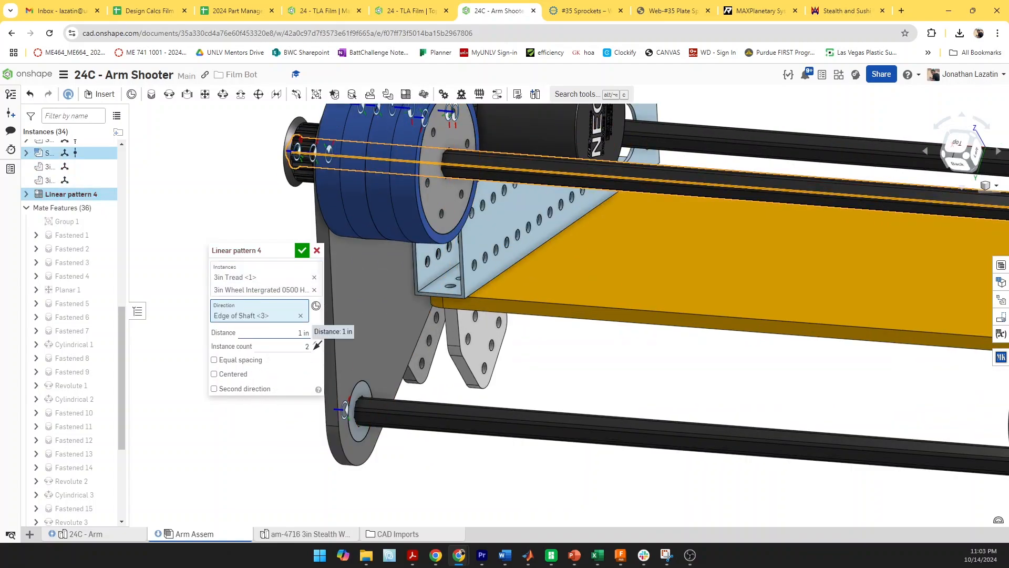
type("2")
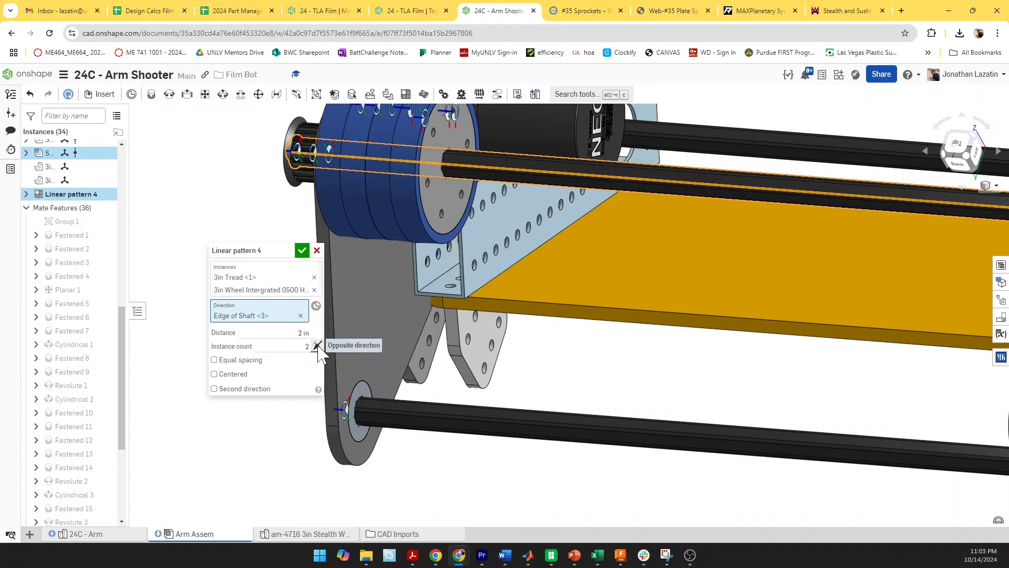
left_click(300, 332)
type("1")
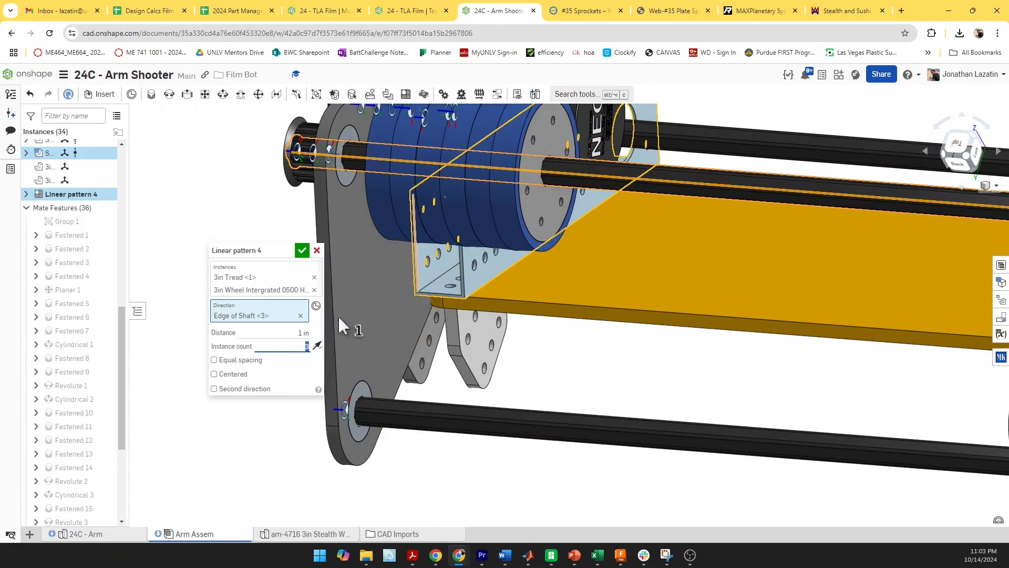
key("shift+2")
Add a second direction to the wheel pattern along the long edge of the shooter plate
right_click_drag(472, 259, 423, 277)
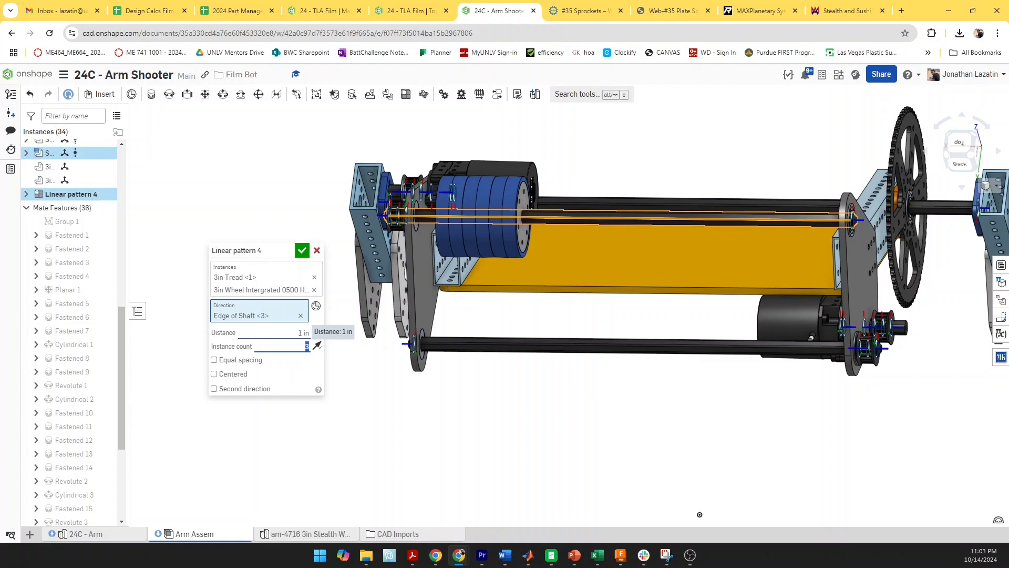
left_click(214, 388)
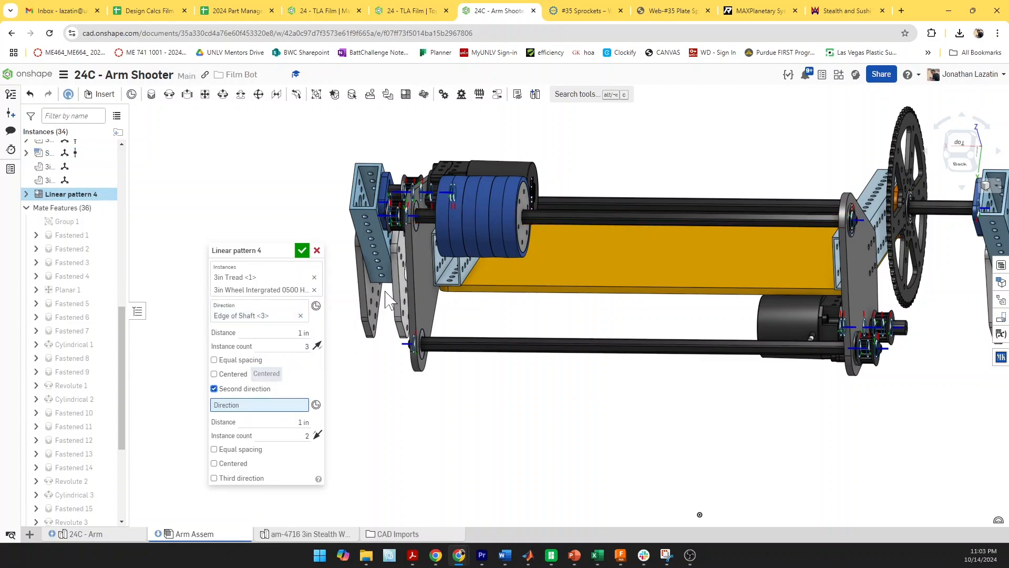
left_click(415, 277)
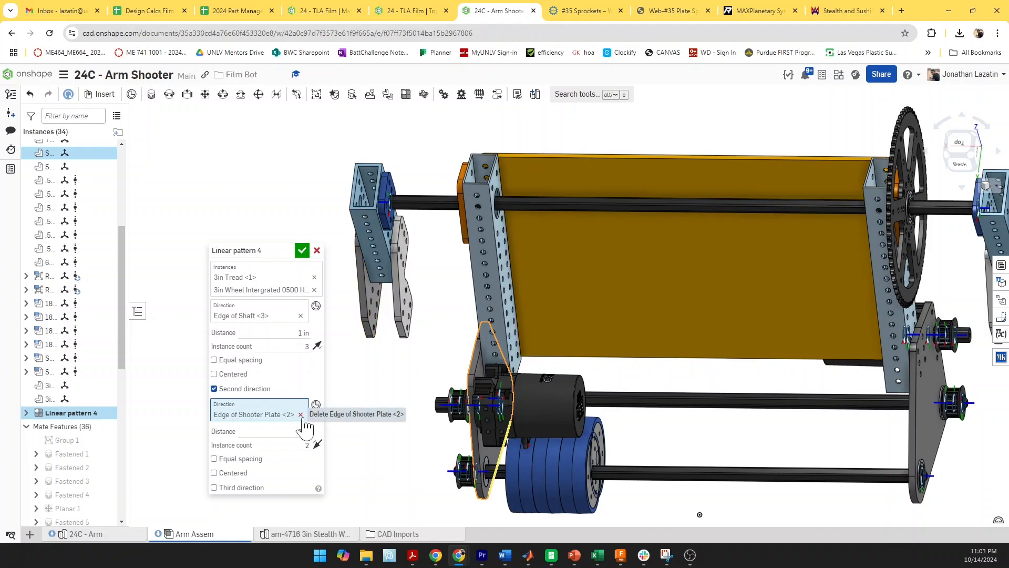
left_click(300, 414)
right_click_drag(527, 317, 383, 283)
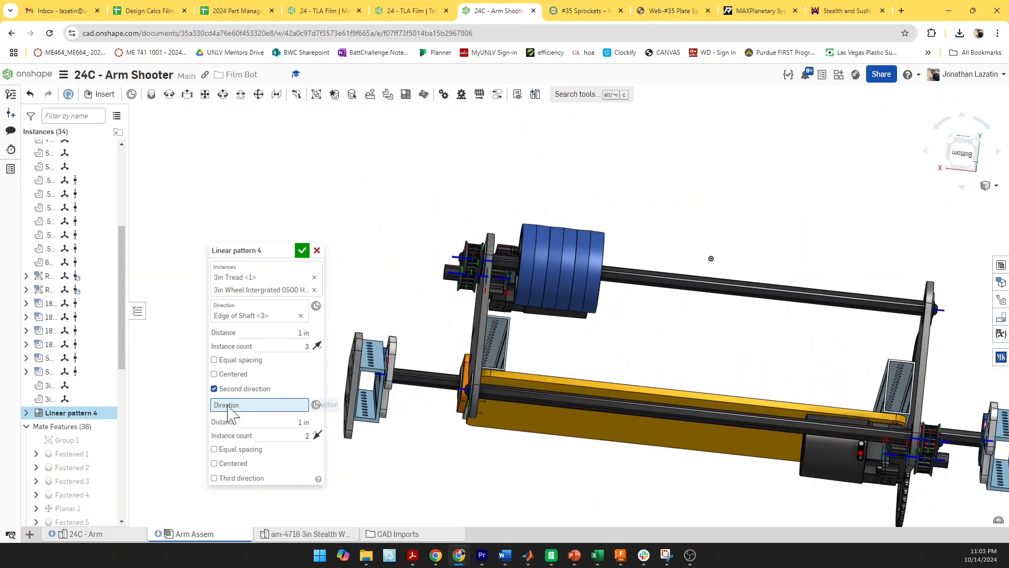
scroll(492, 303, "up", 2)
right_click_drag(494, 310, 445, 330)
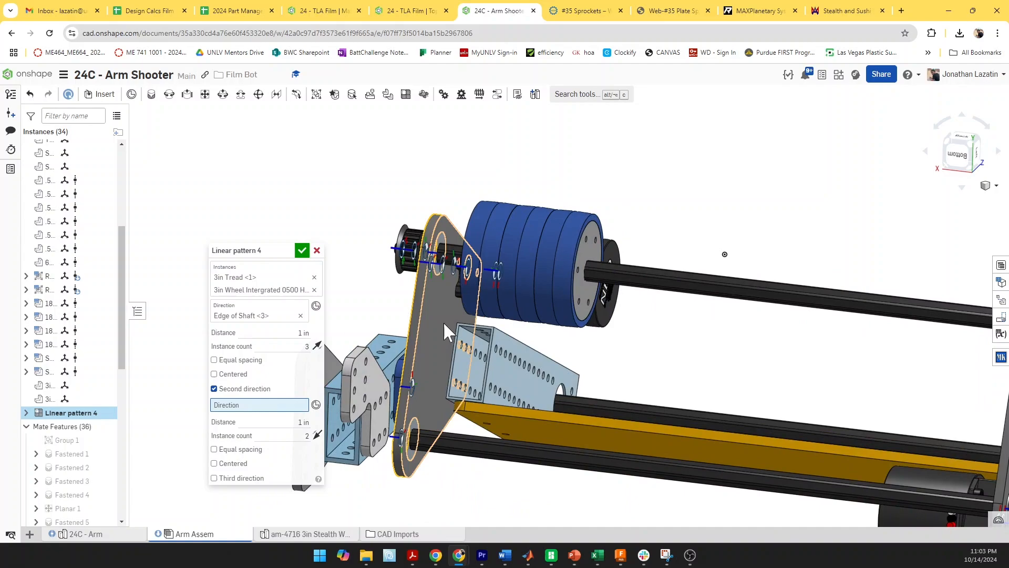
left_click(418, 333)
scroll(419, 333, "down", 4)
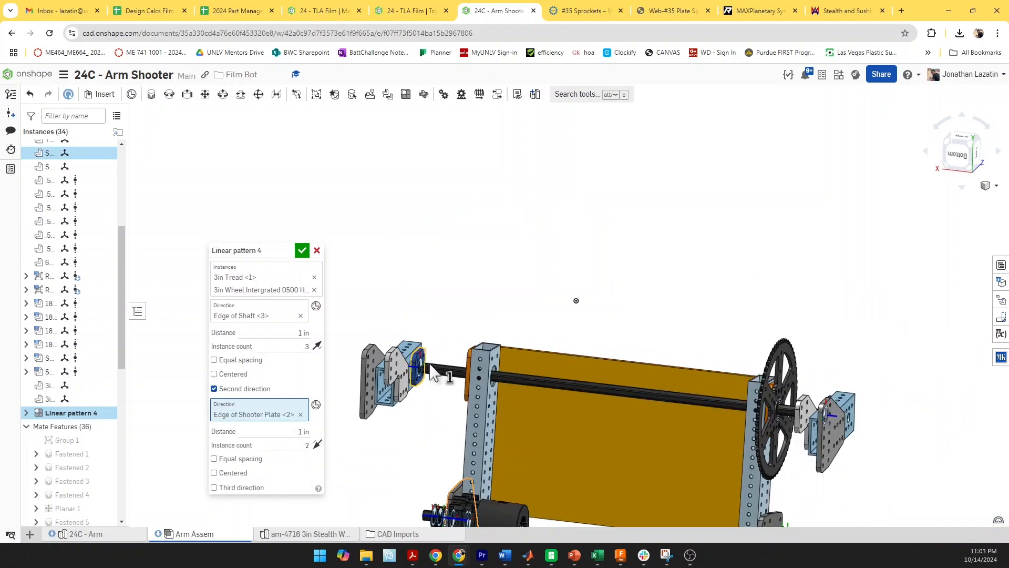
mouse_move(430, 372)
right_mouse_down()
mouse_move(419, 284)
mouse_move(439, 356)
right_mouse_up()
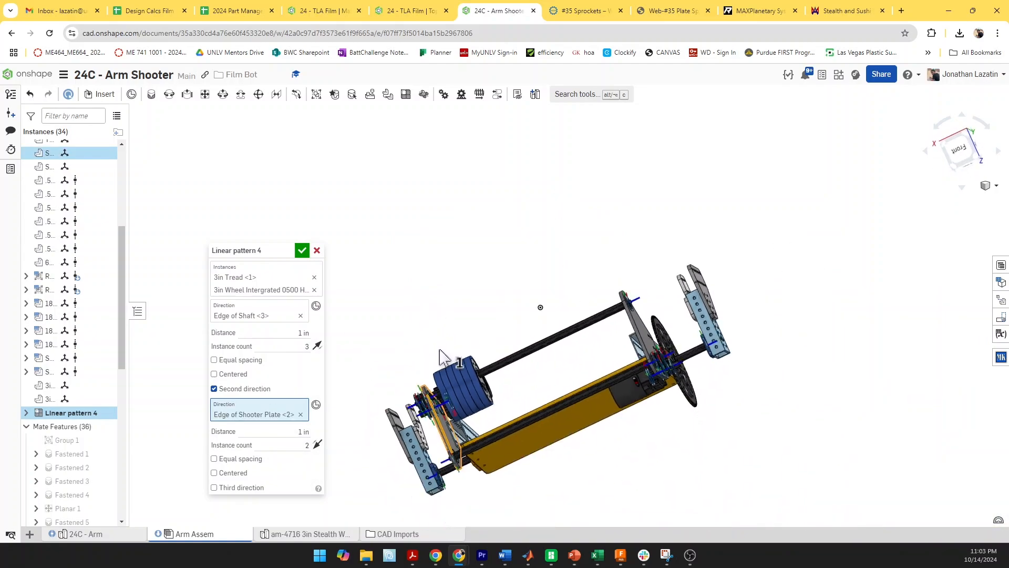
scroll(443, 357, "down", 2)
Measure the sketch line joining the two roller circle centres in the 24C - Arm part studio, and return to Arm Assem
left_click(303, 432)
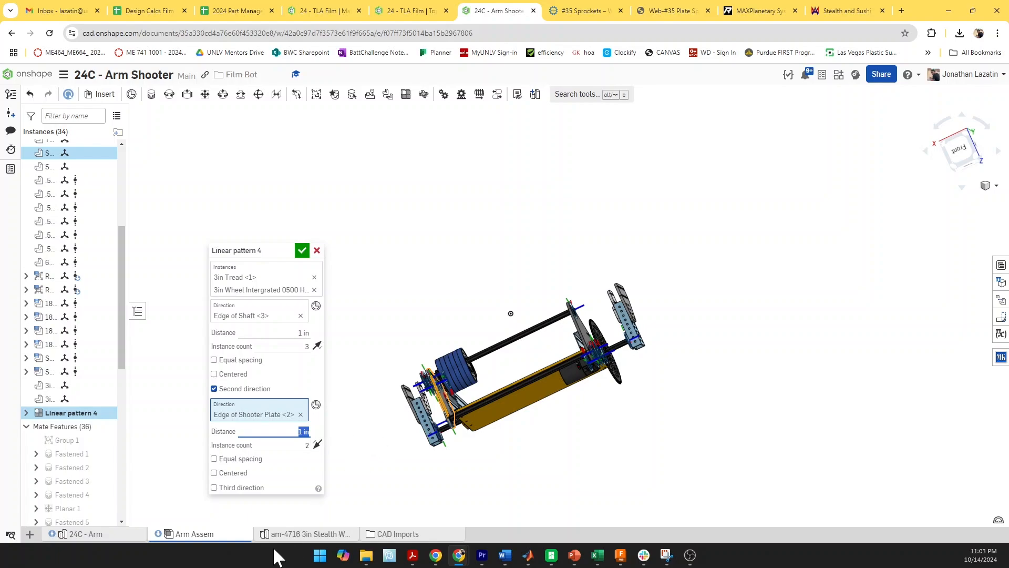
left_click(118, 538)
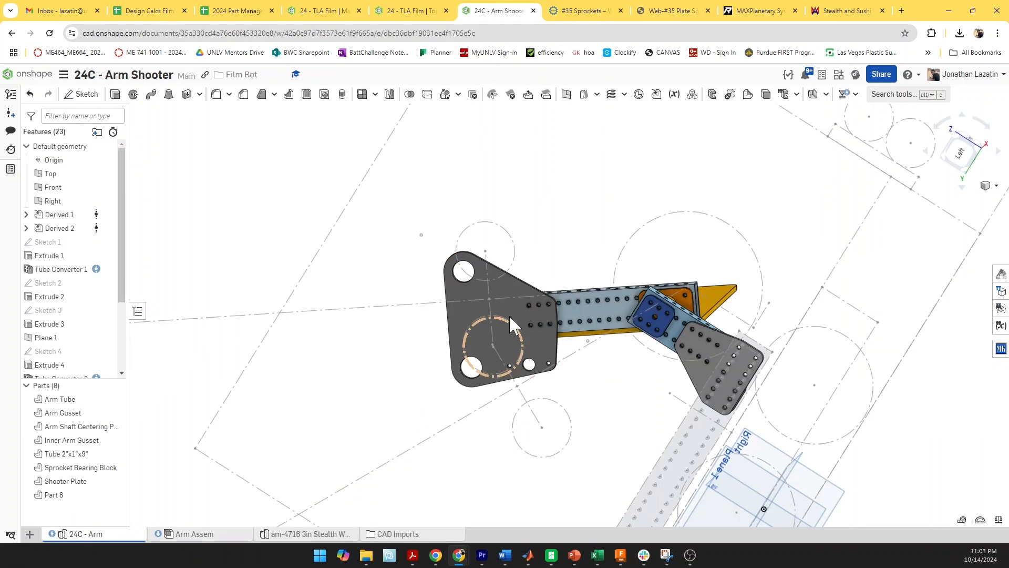
left_click(492, 313)
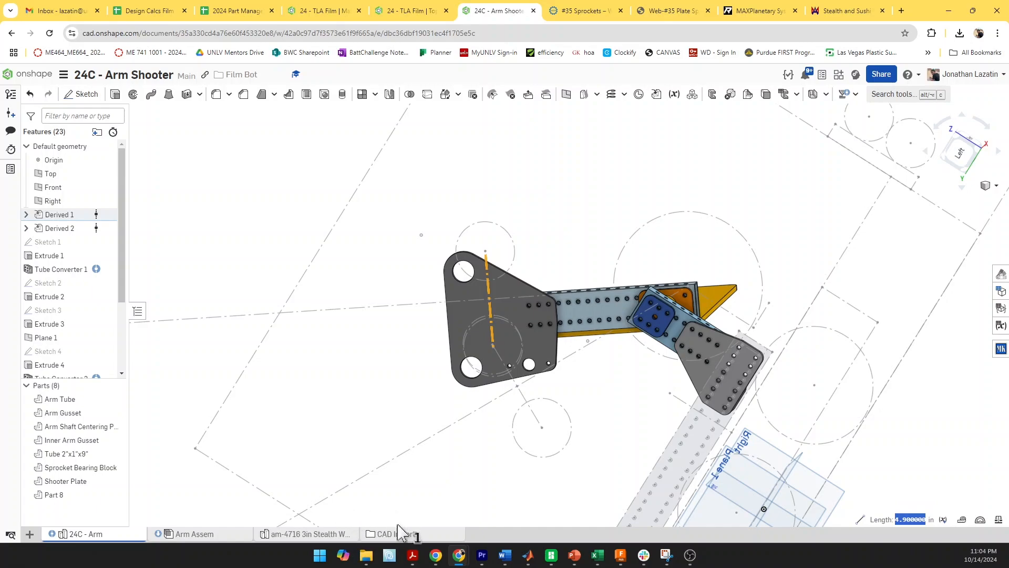
left_click(195, 534)
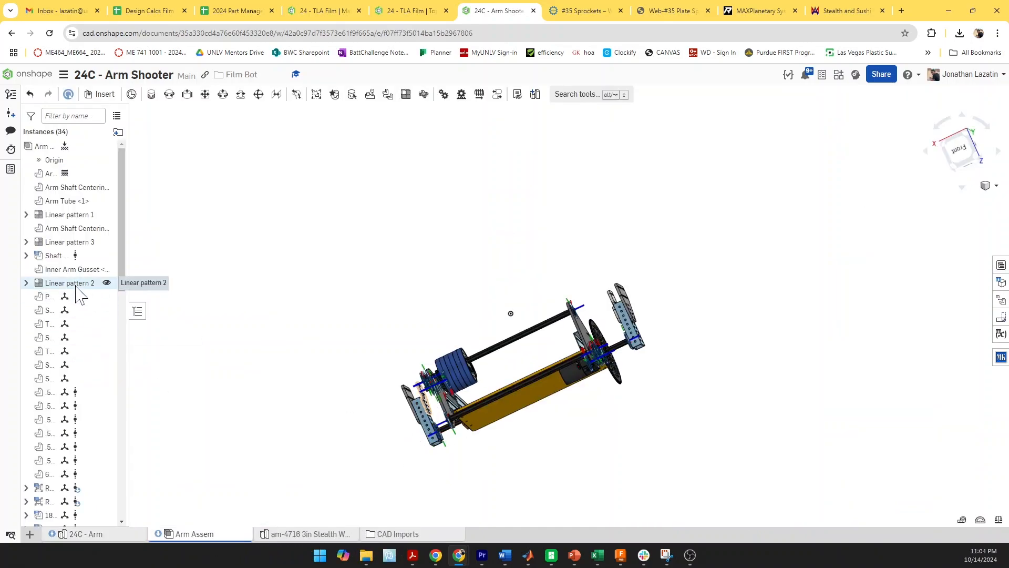
Reopen Linear pattern 4 for editing and set its second-direction distance to 4.9 in
scroll(436, 430, "up", 5)
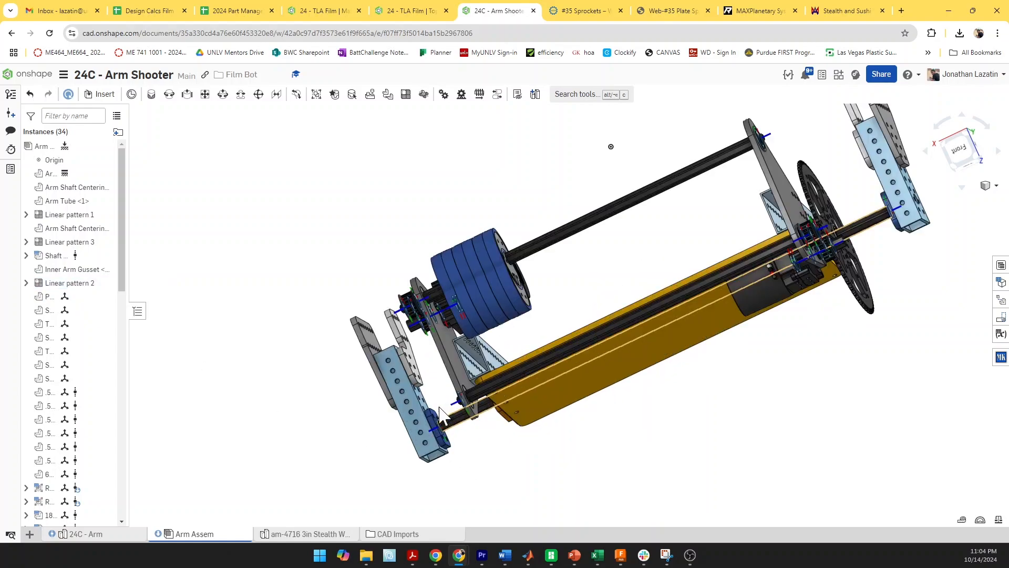
mouse_move(440, 429)
right_mouse_down()
mouse_move(457, 401)
mouse_move(441, 423)
right_mouse_up()
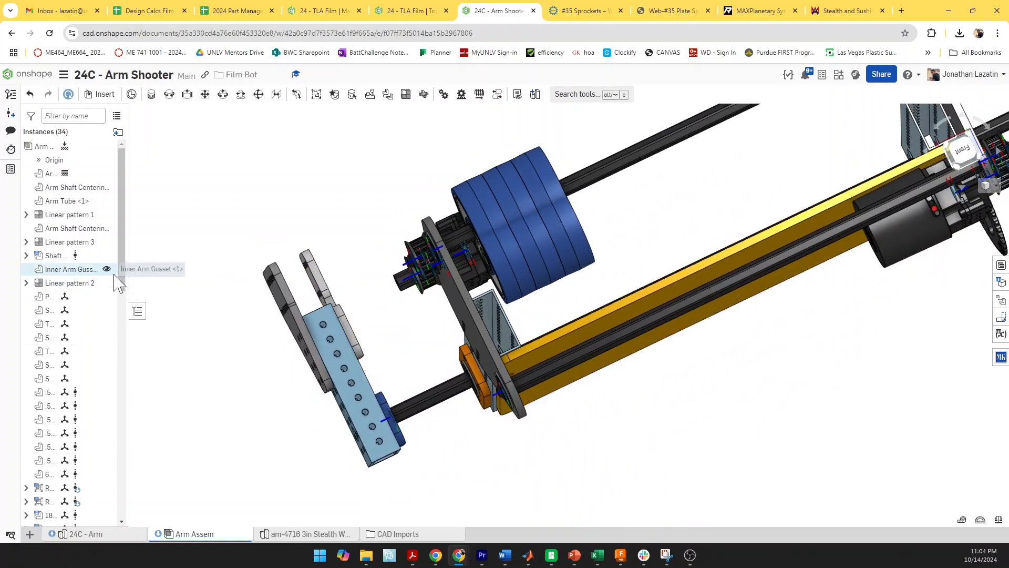
left_click_drag(117, 279, 124, 440)
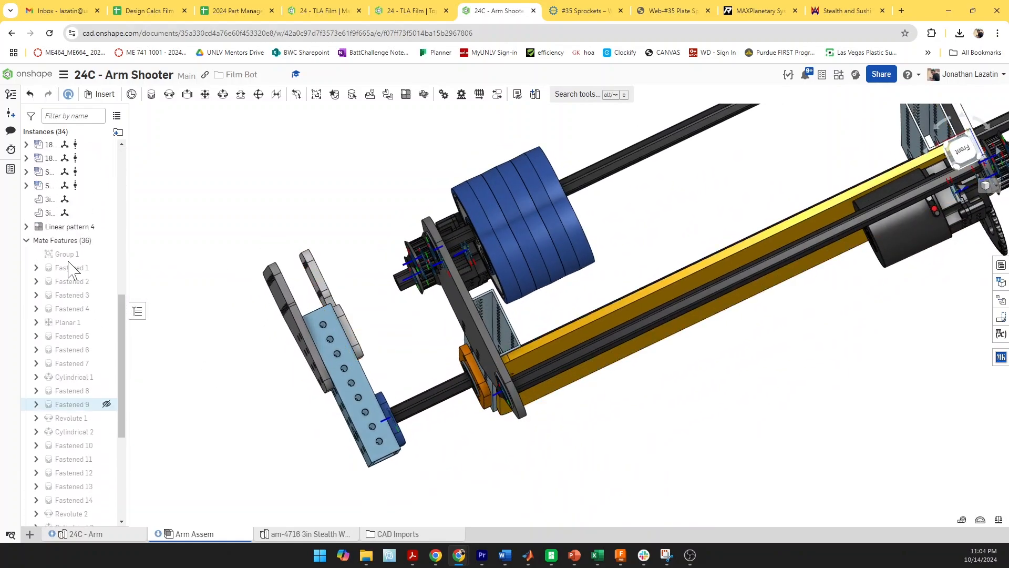
double_click(70, 226)
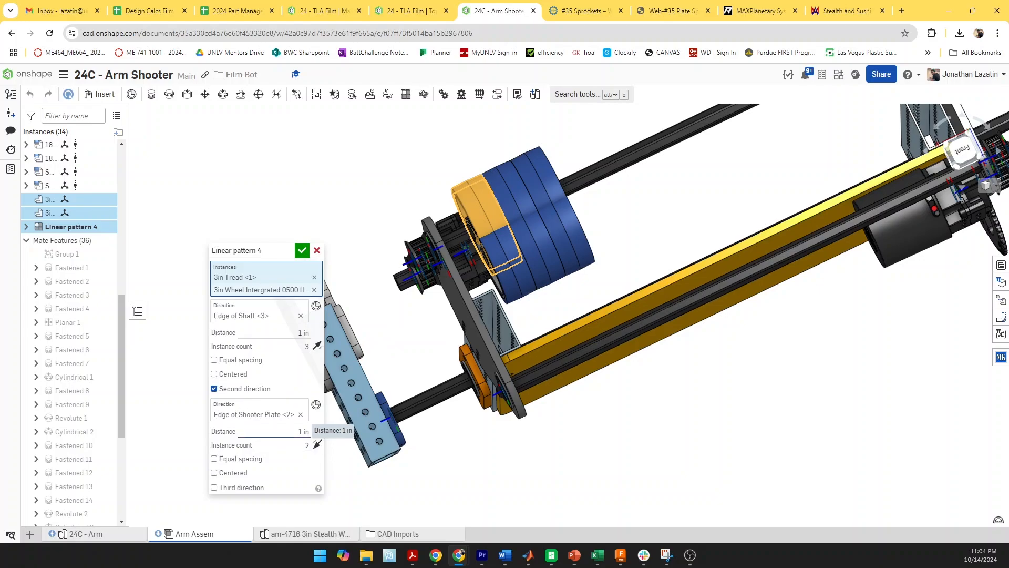
left_click(304, 431)
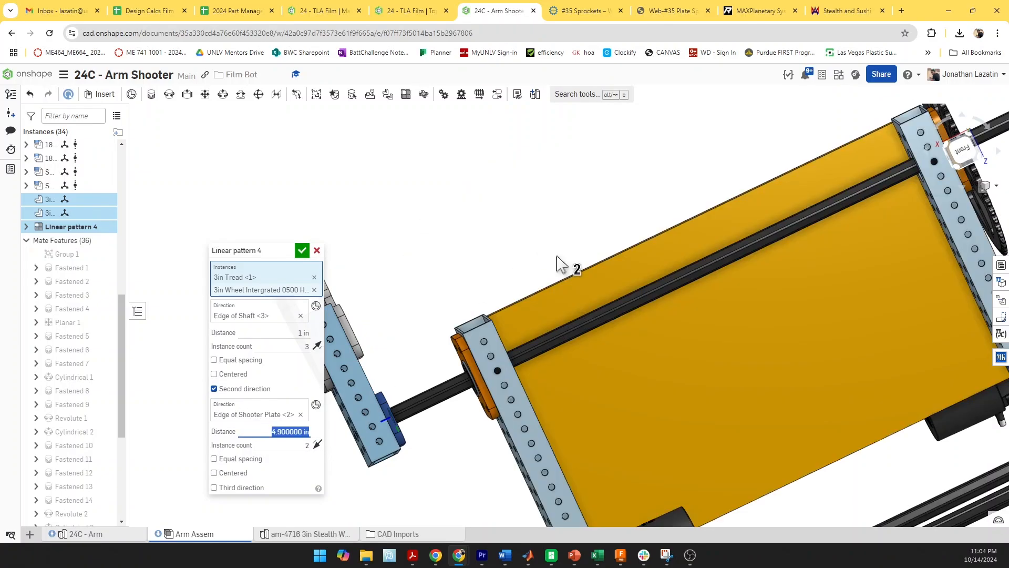
scroll(569, 276, "down", 3)
mouse_move(572, 308)
right_mouse_down()
mouse_move(556, 229)
mouse_move(538, 222)
right_mouse_up()
scroll(504, 290, "up", 5)
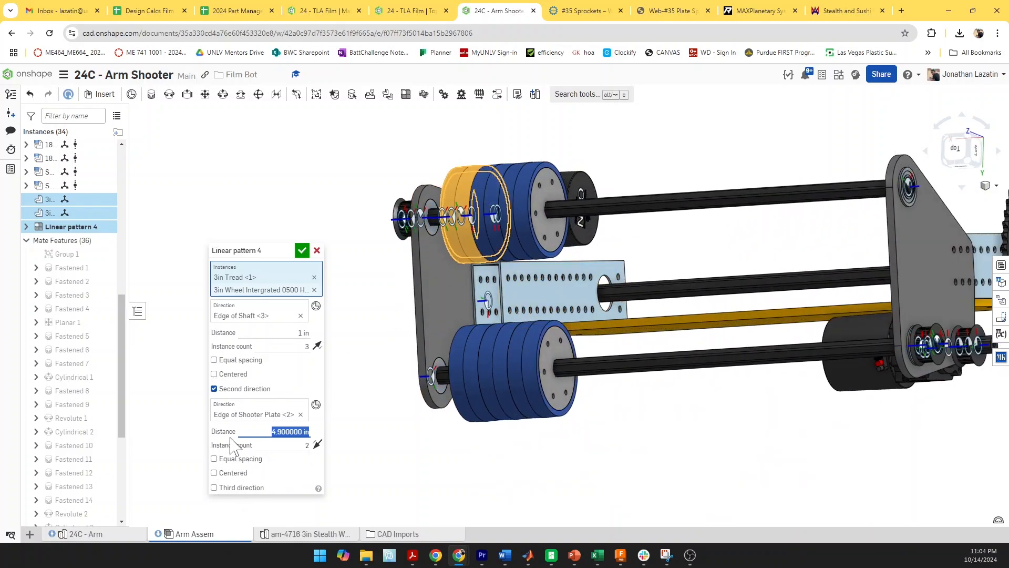
Add a third direction to the wheel pattern along the shaft's edge
left_click(302, 492)
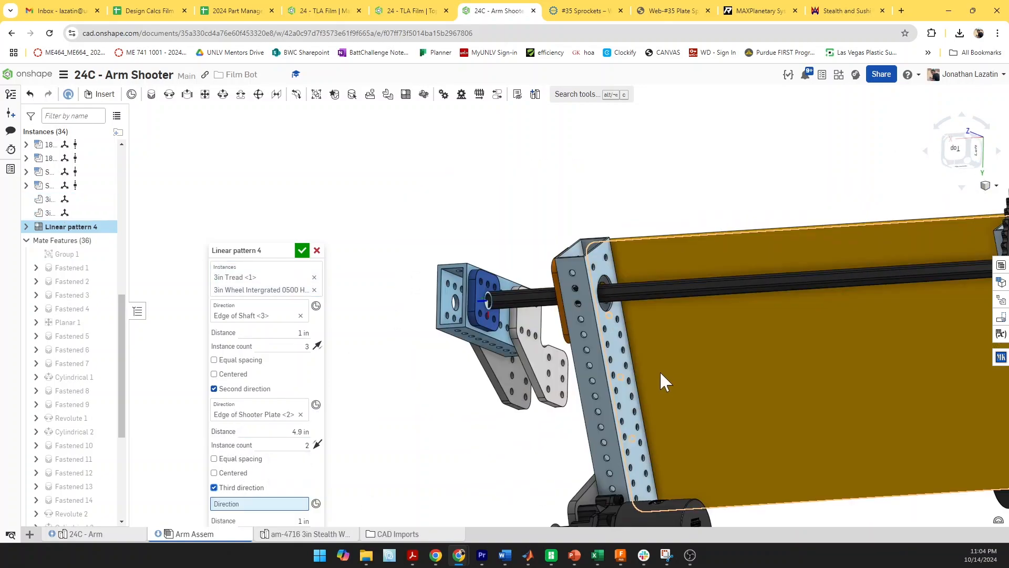
right_click_drag(652, 389, 628, 232)
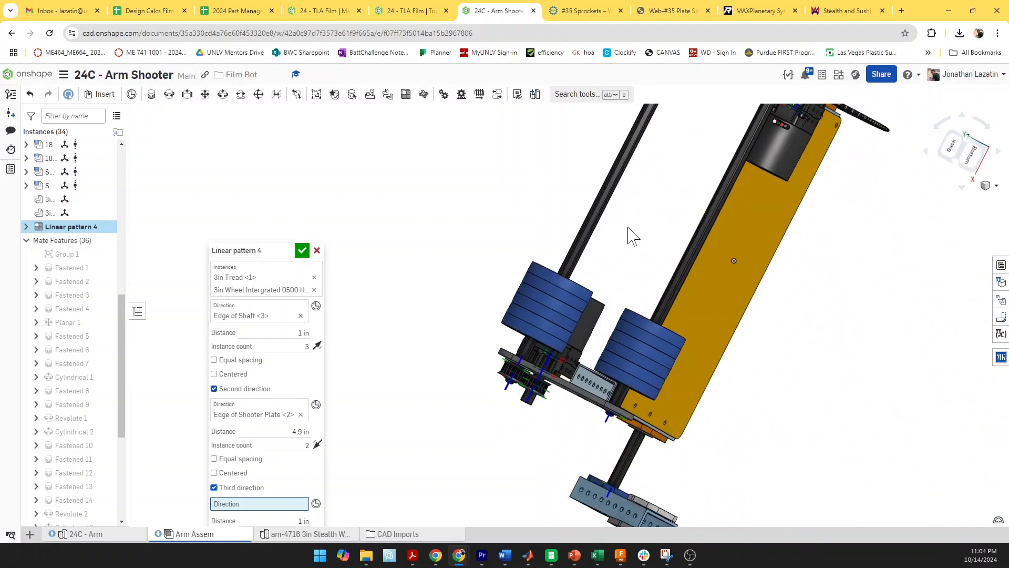
left_click(595, 222)
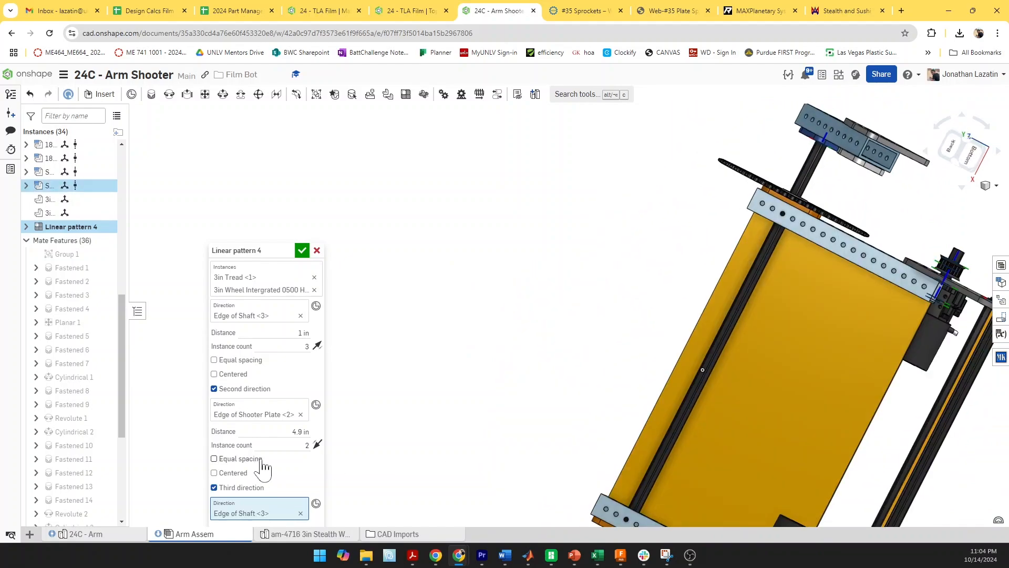
scroll(512, 444, "down", 5)
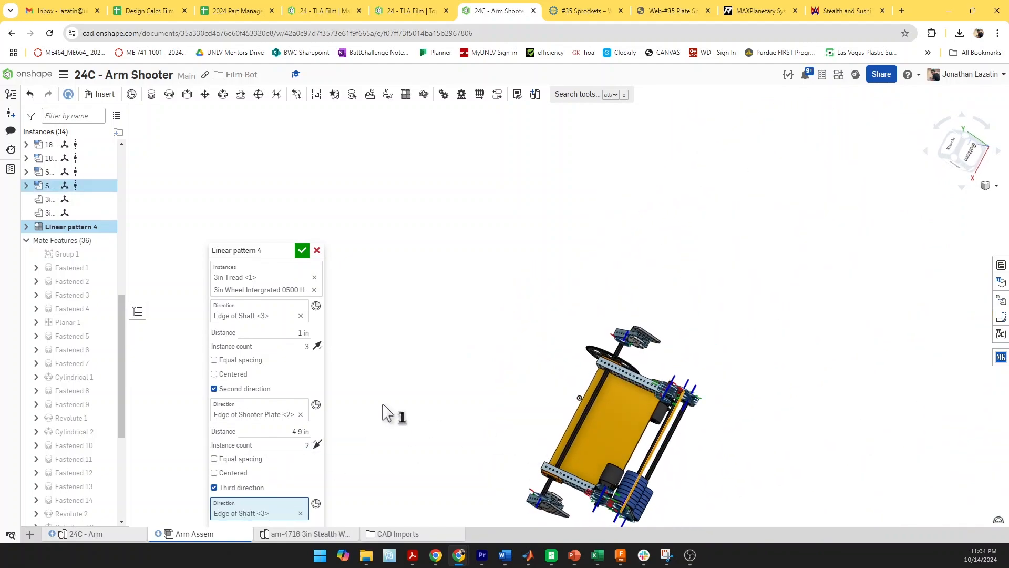
left_click(317, 445)
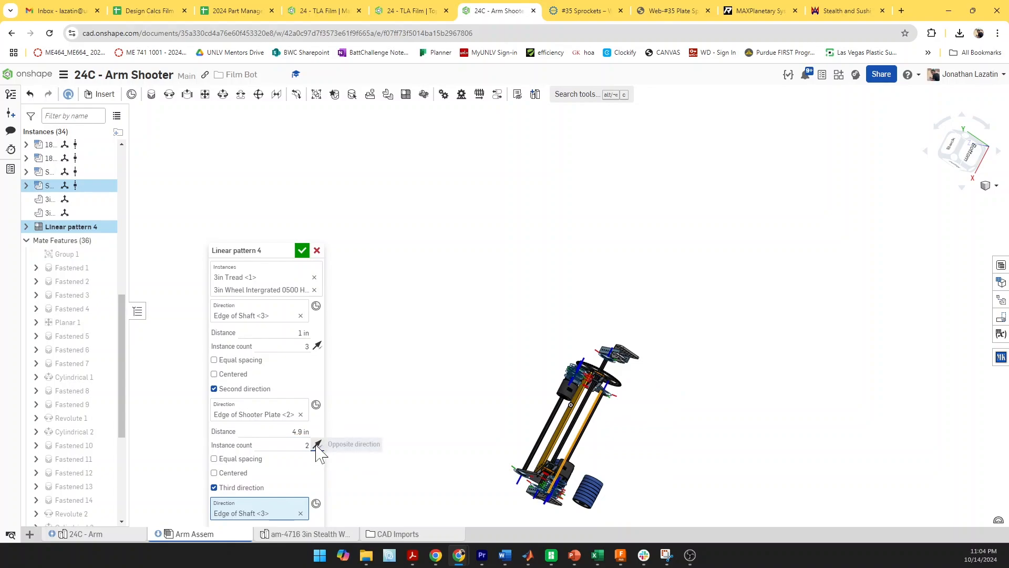
left_click(316, 446)
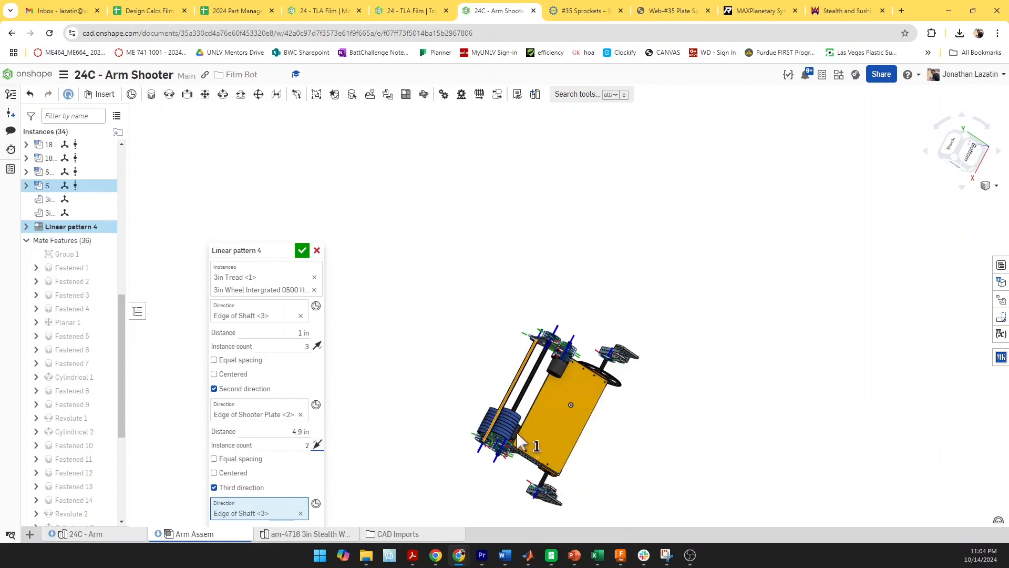
scroll(517, 435, "up", 4)
right_click_drag(518, 436, 532, 447)
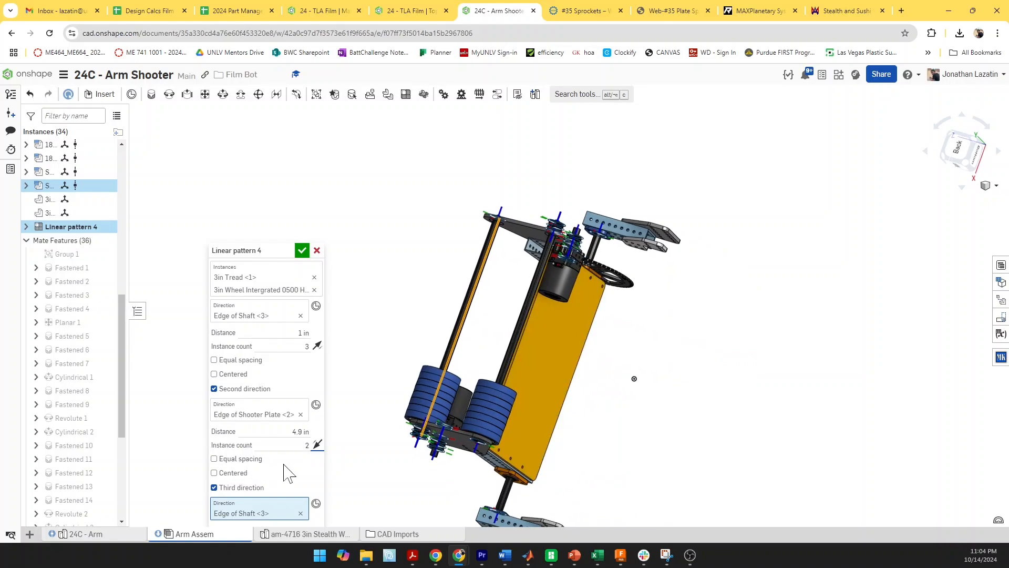
Set the third direction to 11 in with 2 instances, reversed toward the opposite shooter plate, and accept the pattern
left_click_drag(274, 250, 268, 138)
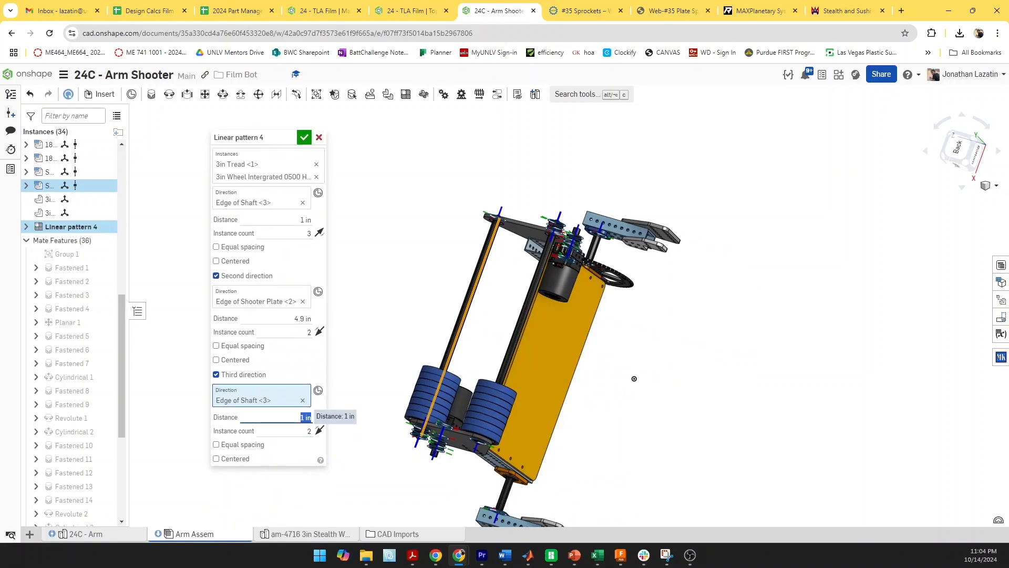
key("Return")
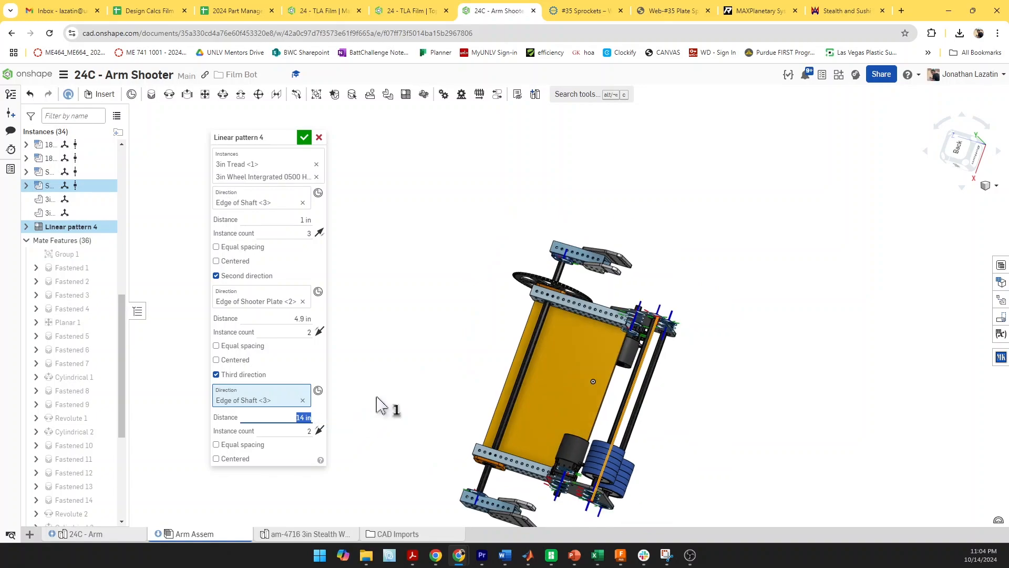
left_click(319, 430)
scroll(418, 310, "up", 5)
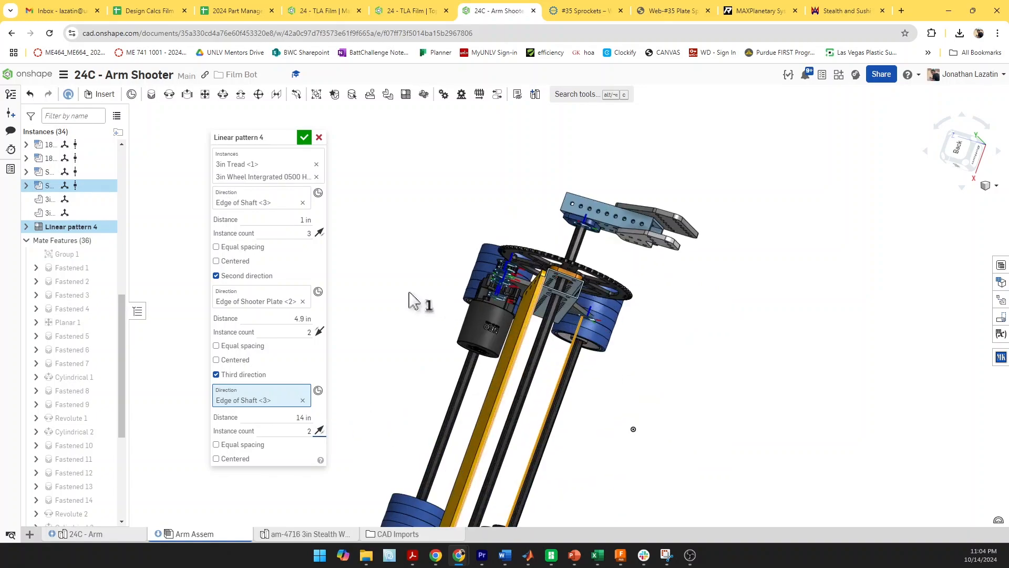
right_click_drag(426, 331, 483, 329)
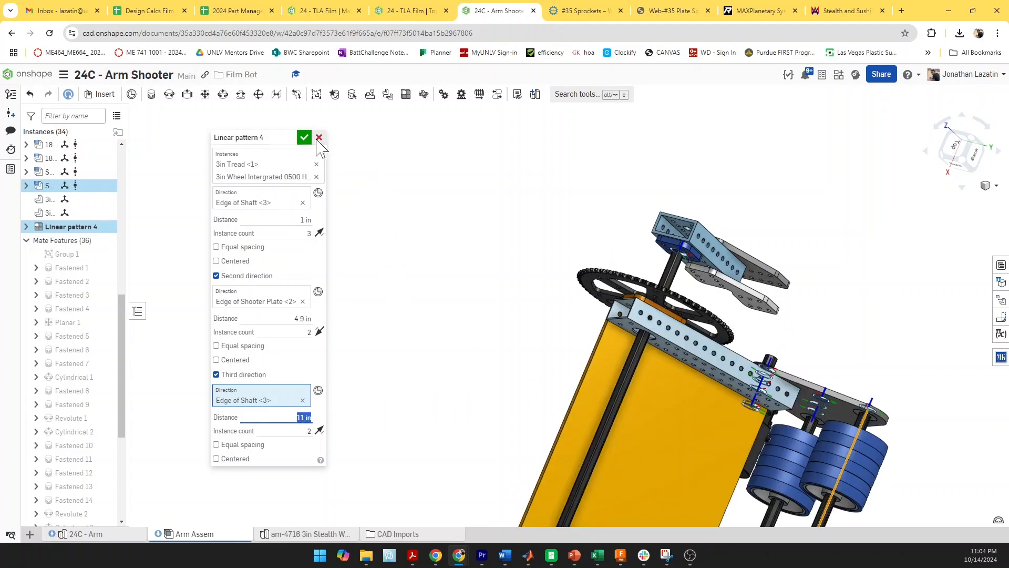
left_click(304, 137)
Swing the shooter arm about its shaft and inspect the wheel groups on both roller shafts
scroll(470, 344, "down", 3)
right_click_drag(470, 345, 537, 420)
left_click_drag(652, 336, 617, 314)
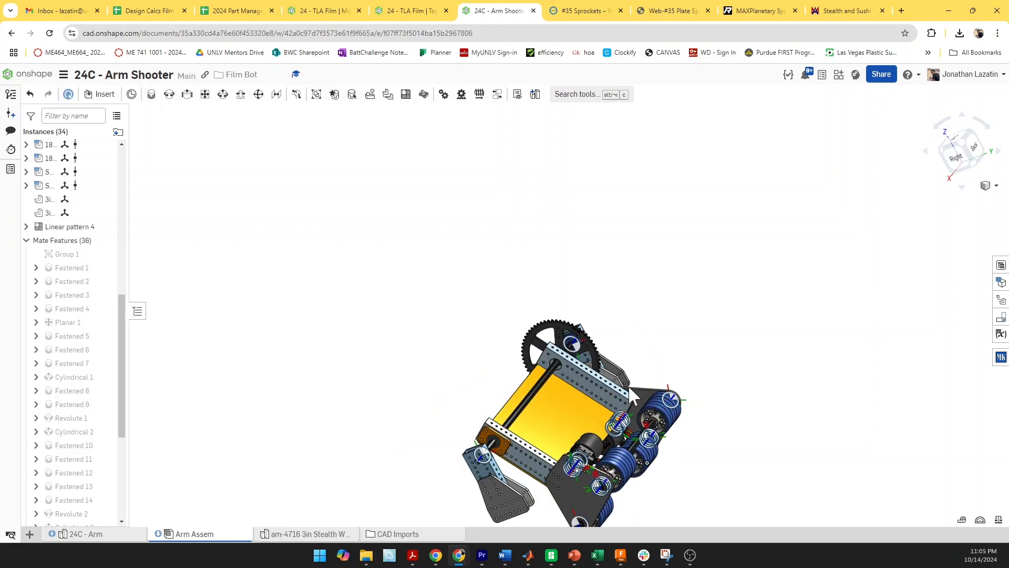
left_click_drag(628, 385, 636, 345)
right_click_drag(648, 369, 588, 394)
scroll(483, 345, "up", 3)
right_click_drag(484, 346, 933, 229)
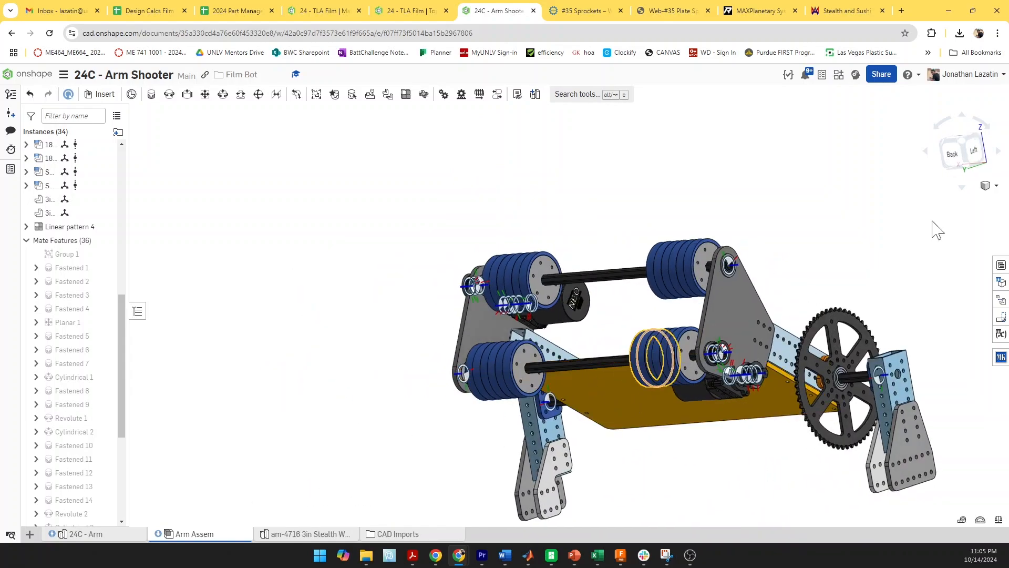
Search the MKCad library for "shaft co" and insert the 1 Piece 1/2" Hex Plastic Shaft Collar (REV-21-1911)
left_click(1001, 357)
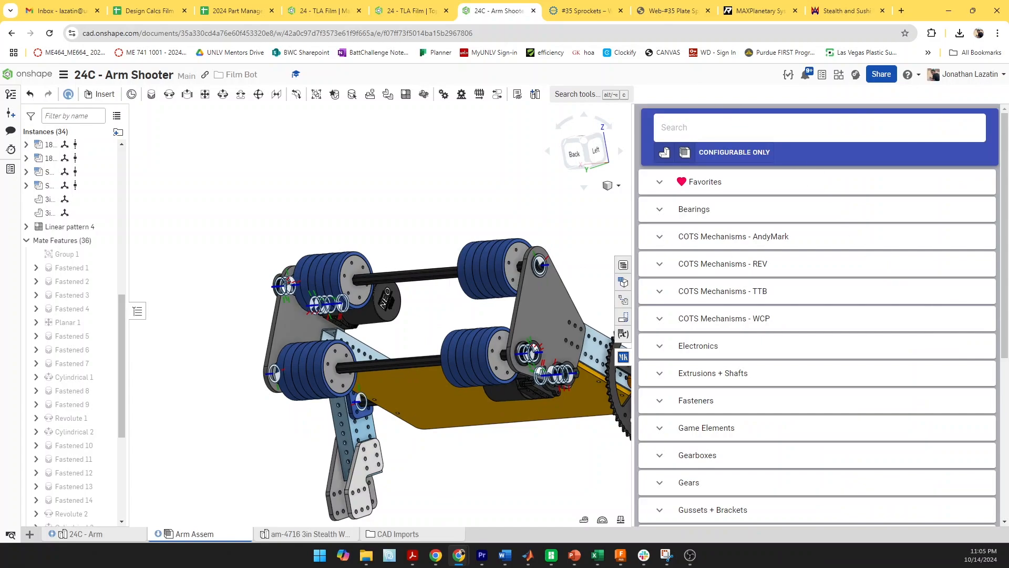
type("shaft co")
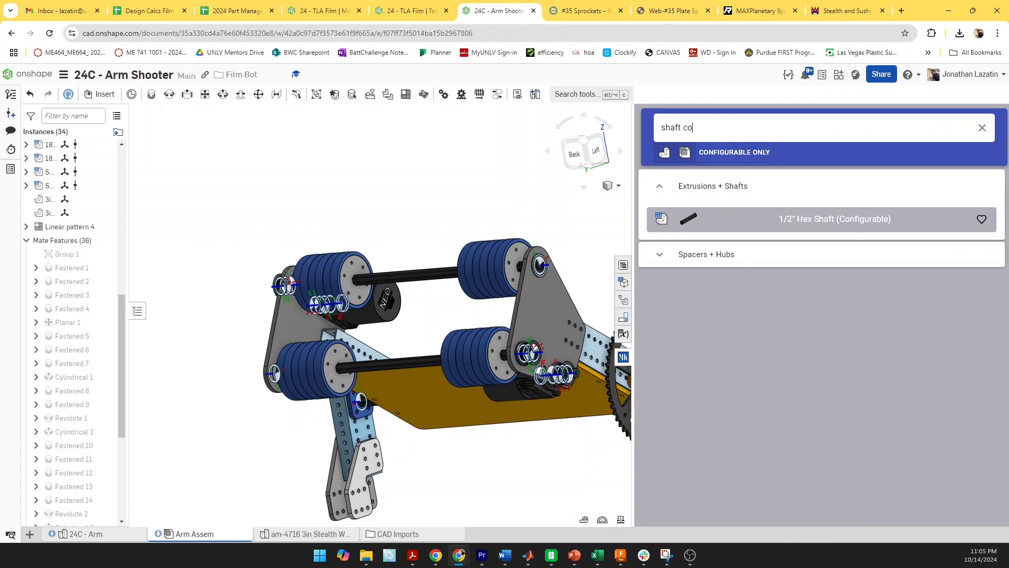
left_click(757, 258)
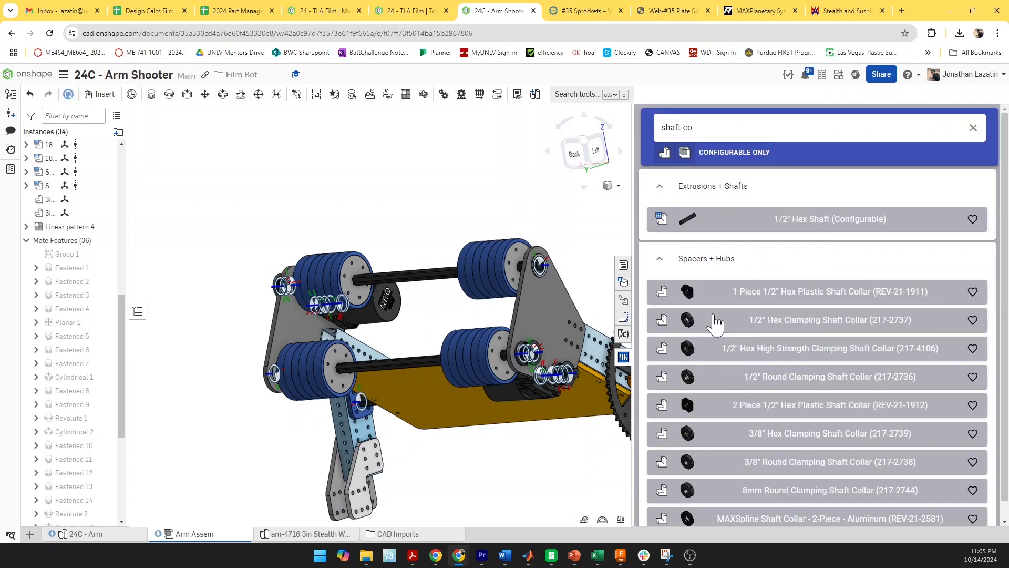
left_click(715, 292)
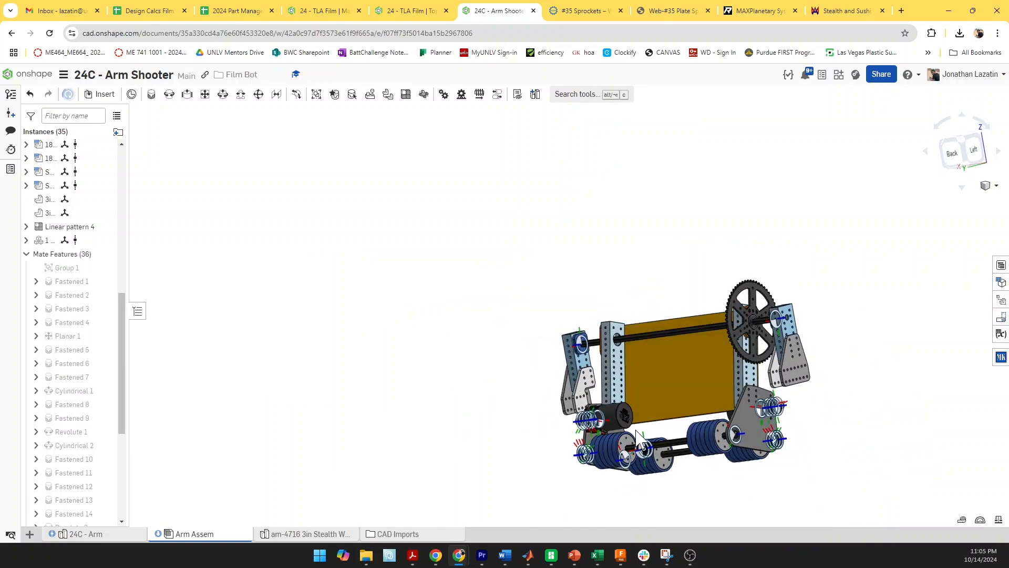
Undo the last two changes in the arm assembly
right_click_drag(636, 436, 687, 538)
key("ctrl+z")
key("ctrl+z")
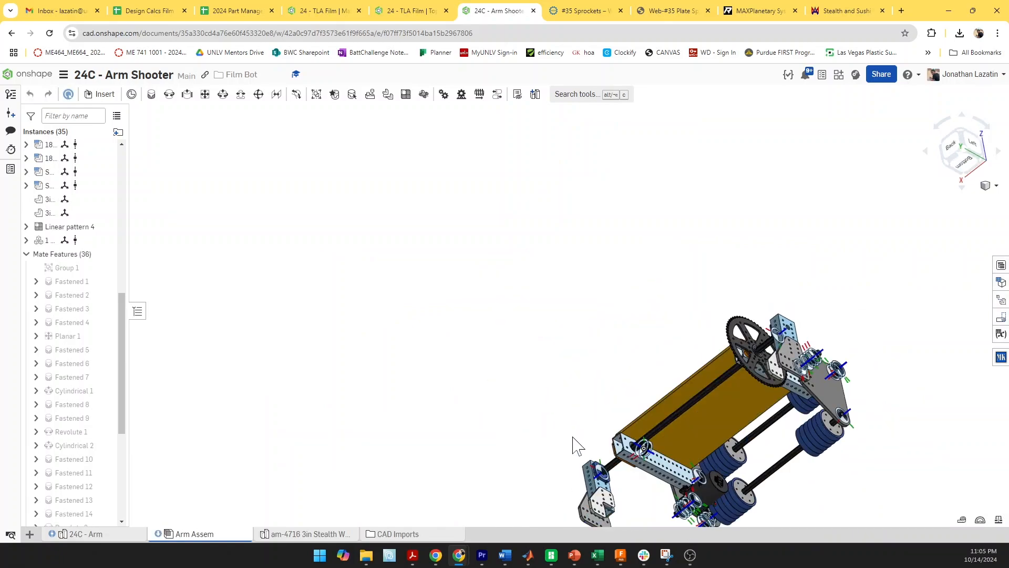
Fasten the hex shaft collar to the hub face of the innermost 3-inch wheel on the roller shaft
left_click_drag(492, 360, 442, 102)
right_click_drag(713, 462, 671, 417)
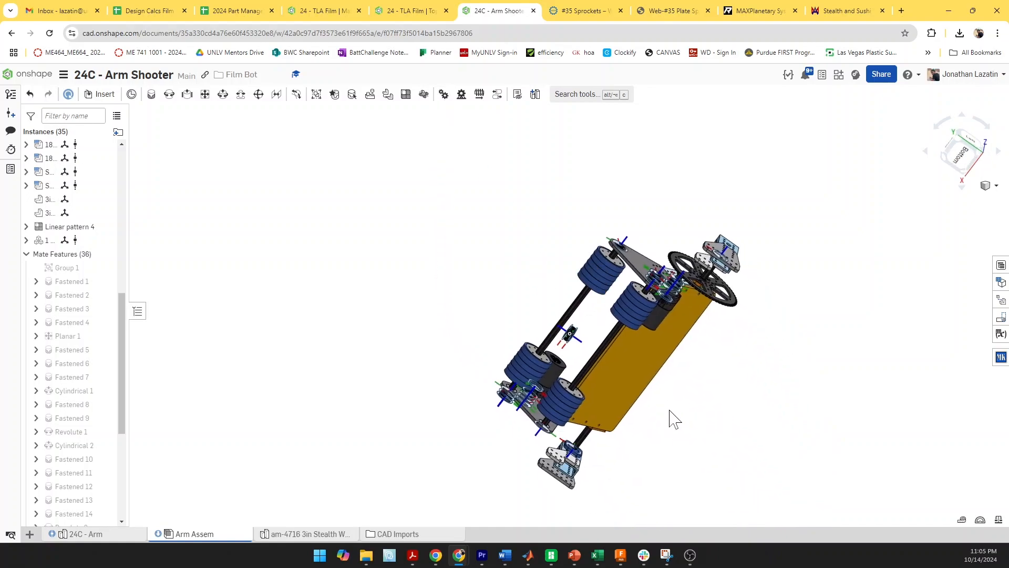
key("m")
scroll(574, 340, "up", 8)
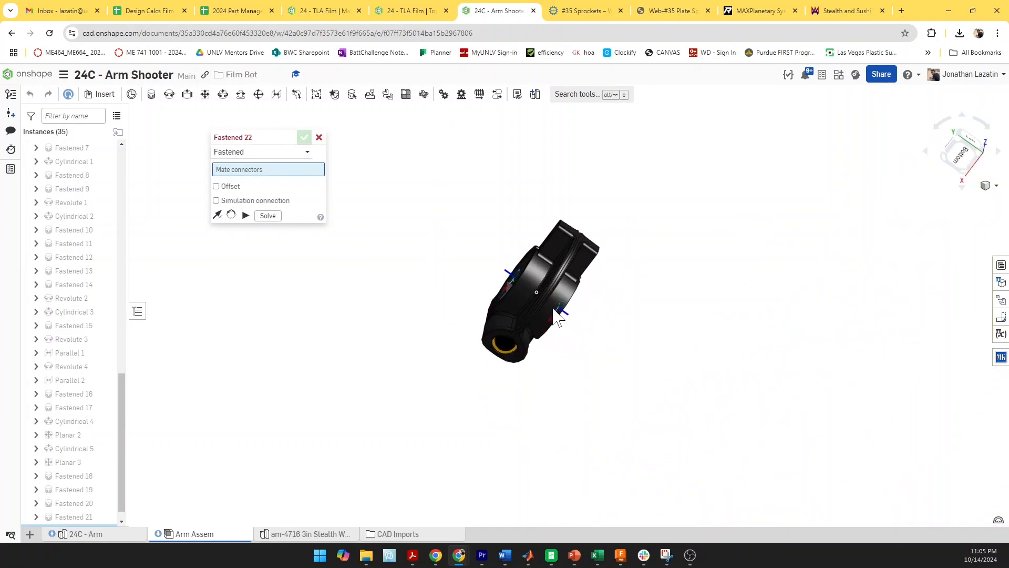
left_click(519, 276)
scroll(519, 276, "down", 5)
scroll(538, 297, "down", 3)
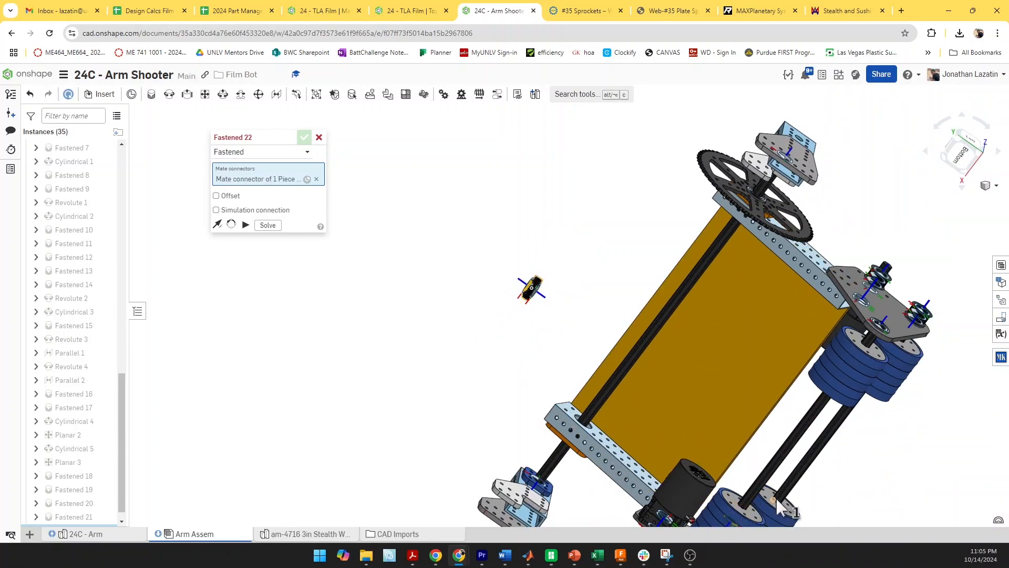
scroll(781, 506, "up", 10)
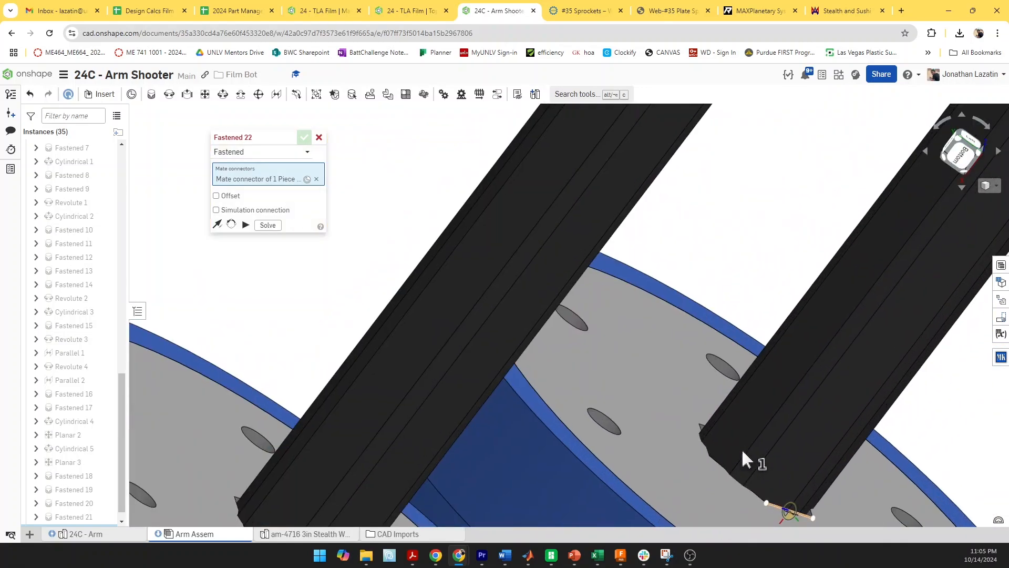
left_click(725, 504)
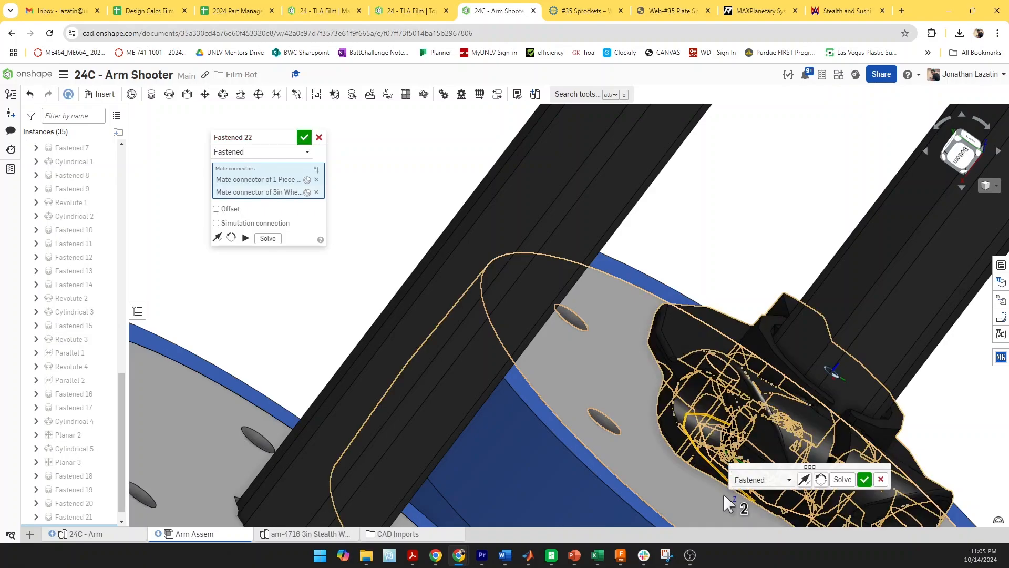
key("Return")
Swing the shooter arm about its shaft and examine how the hex collar sits against the wheel group
key("f")
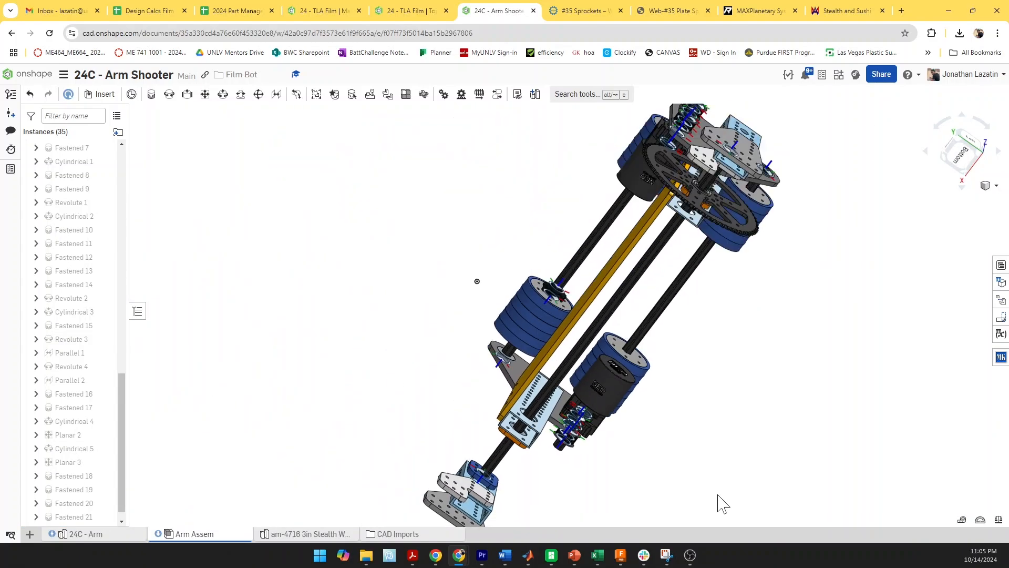
left_click(970, 140)
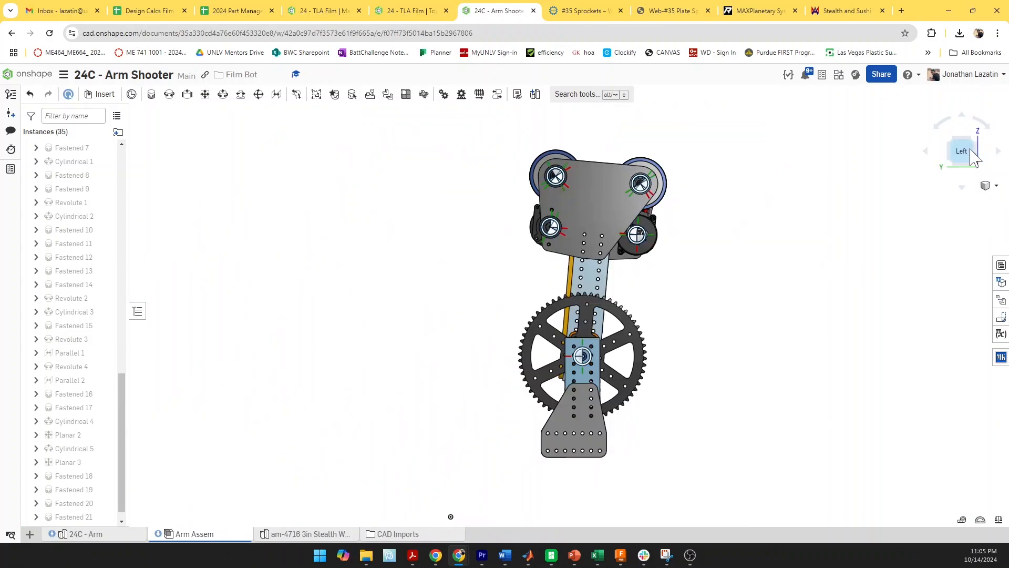
left_click_drag(427, 215, 371, 345)
scroll(372, 345, "up", 3)
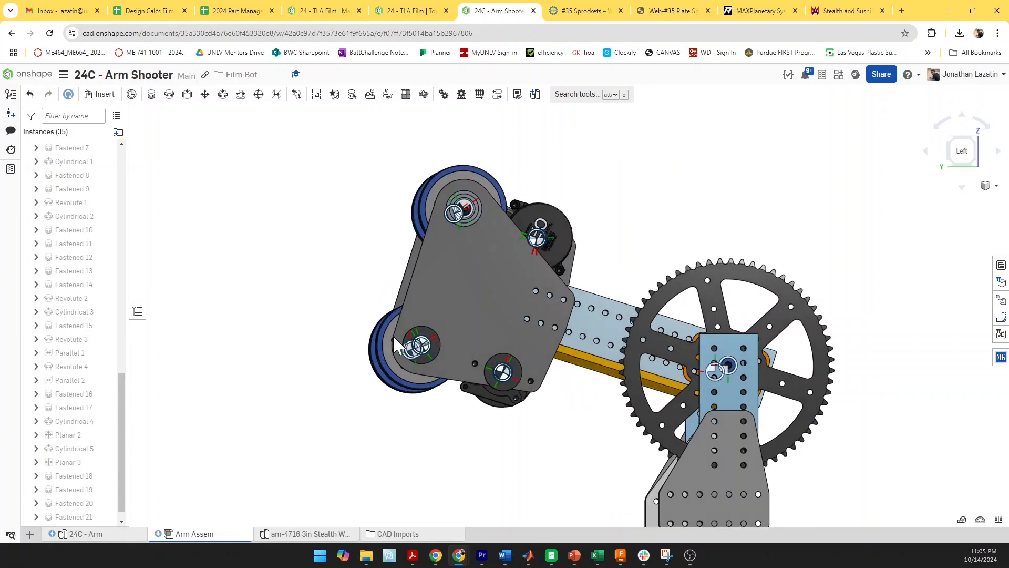
right_click_drag(392, 334, 414, 342)
middle_click_drag(415, 342, 427, 356)
scroll(455, 315, "up", 3)
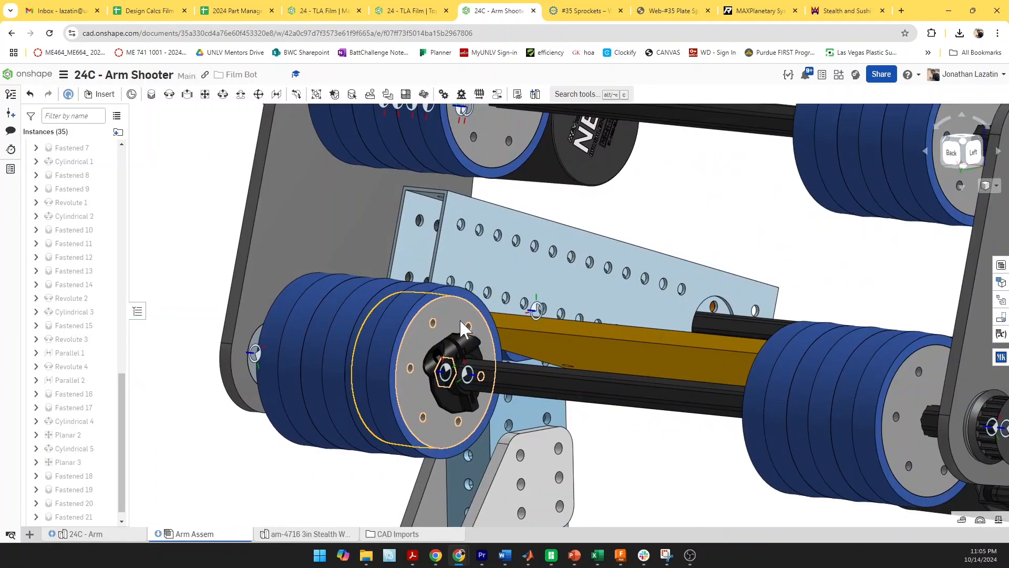
scroll(465, 331, "down", 2)
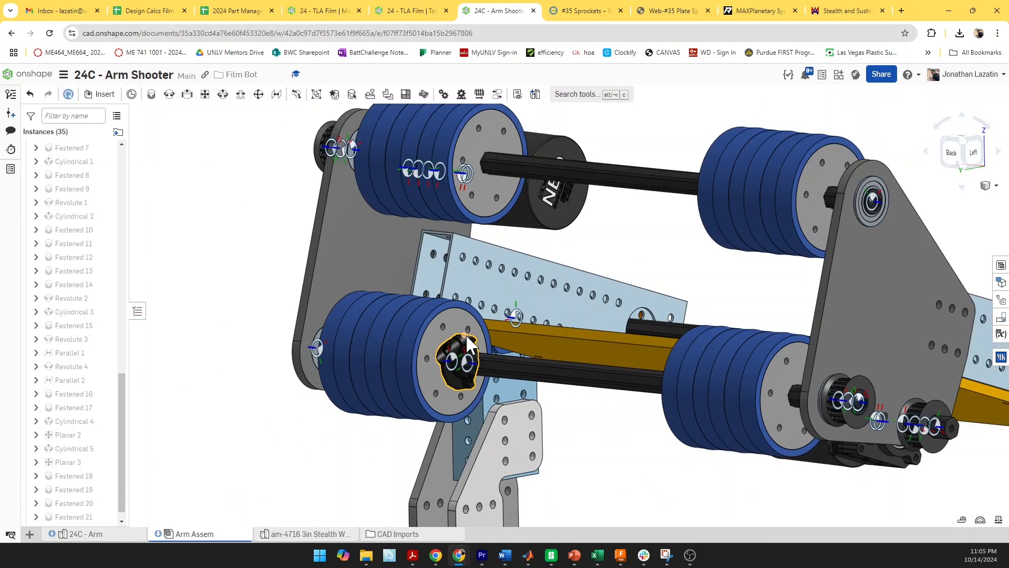
Start a linear pattern with the hex shaft collar as the patterned instance
left_click(107, 96)
left_click(298, 111)
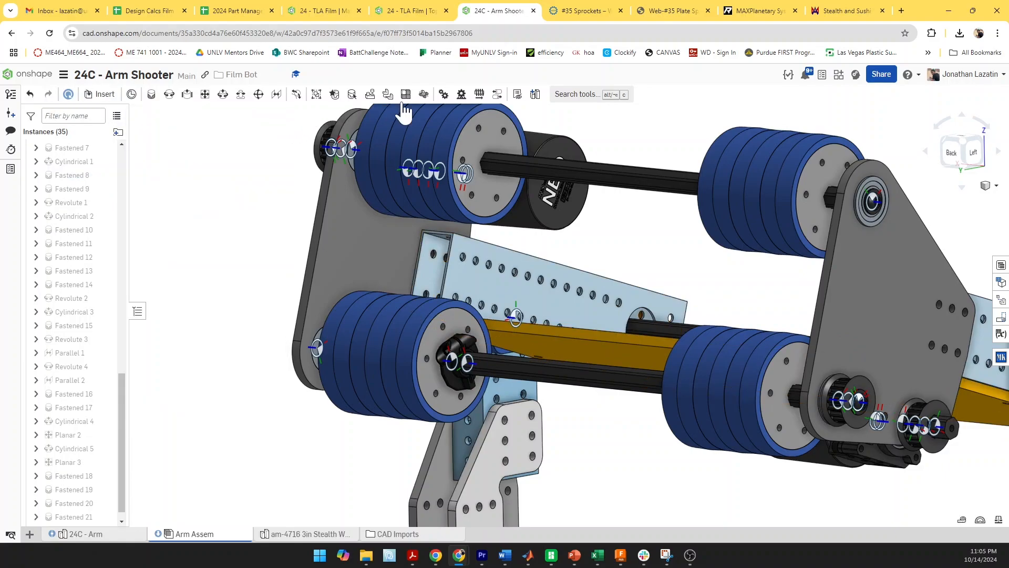
left_click(405, 94)
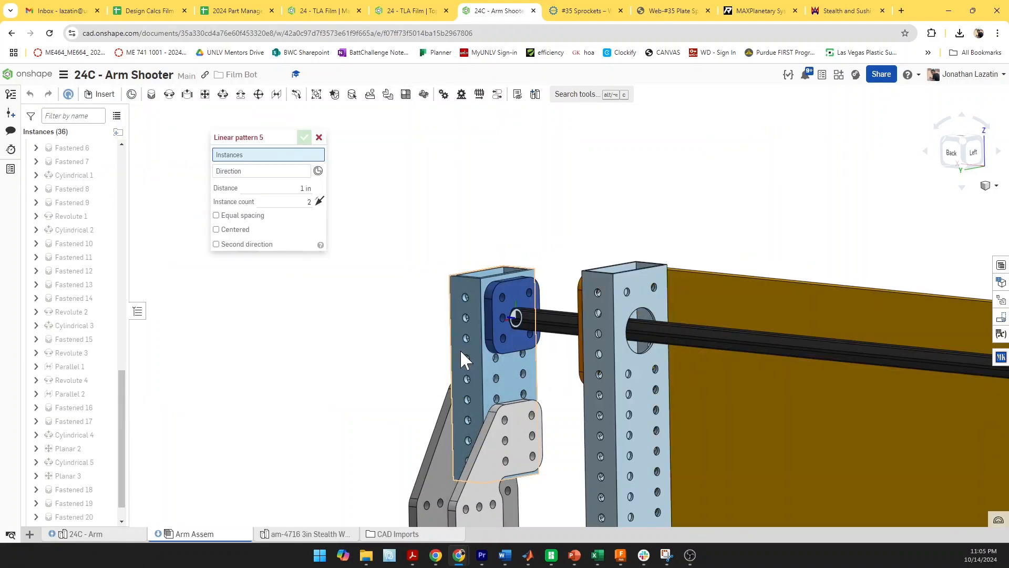
scroll(460, 352, "down", 5)
scroll(596, 479, "up", 3)
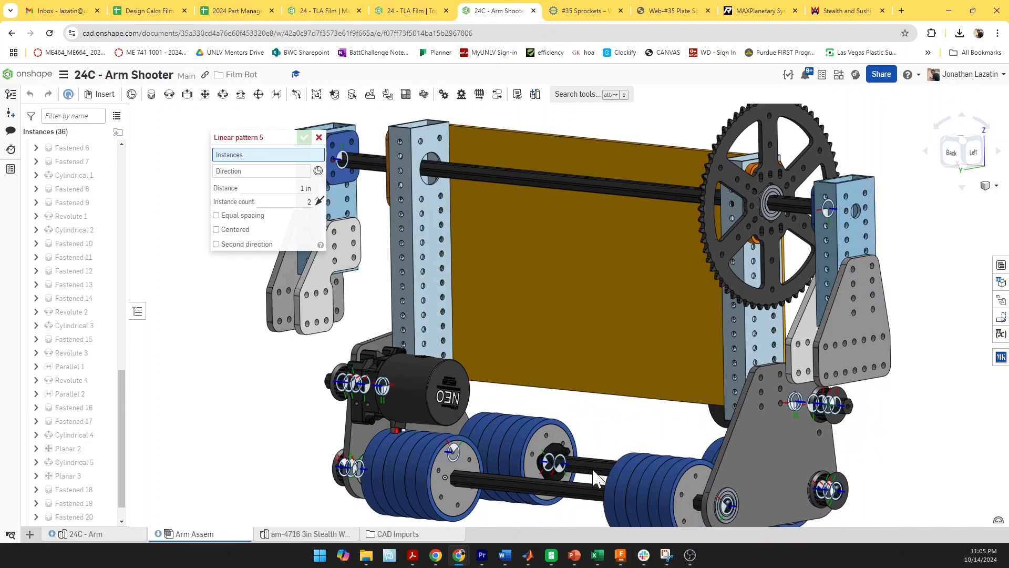
scroll(597, 478, "up", 3)
left_click(494, 301)
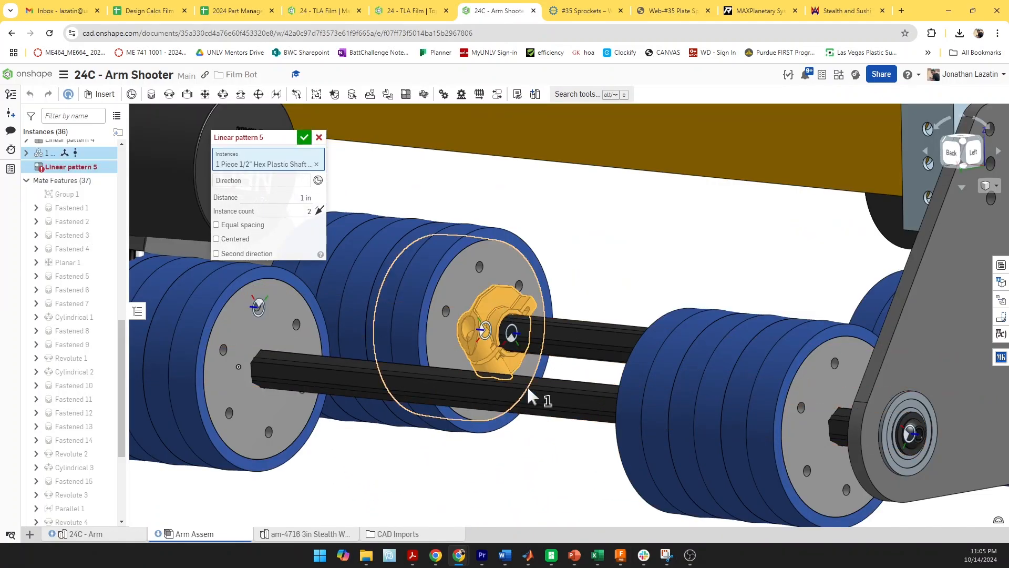
scroll(531, 397, "down", 5)
scroll(389, 305, "down", 3)
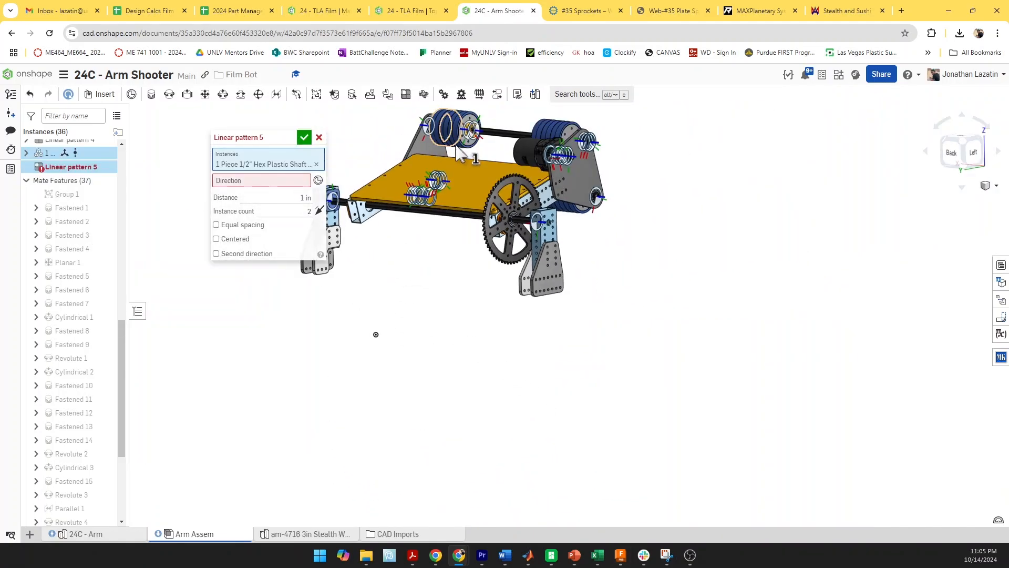
Pattern the collar 4.9 in along the shooter plate edge and 7.5 in along the shaft edge, with 2 instances in each direction
scroll(460, 154, "up", 3)
left_click(278, 180)
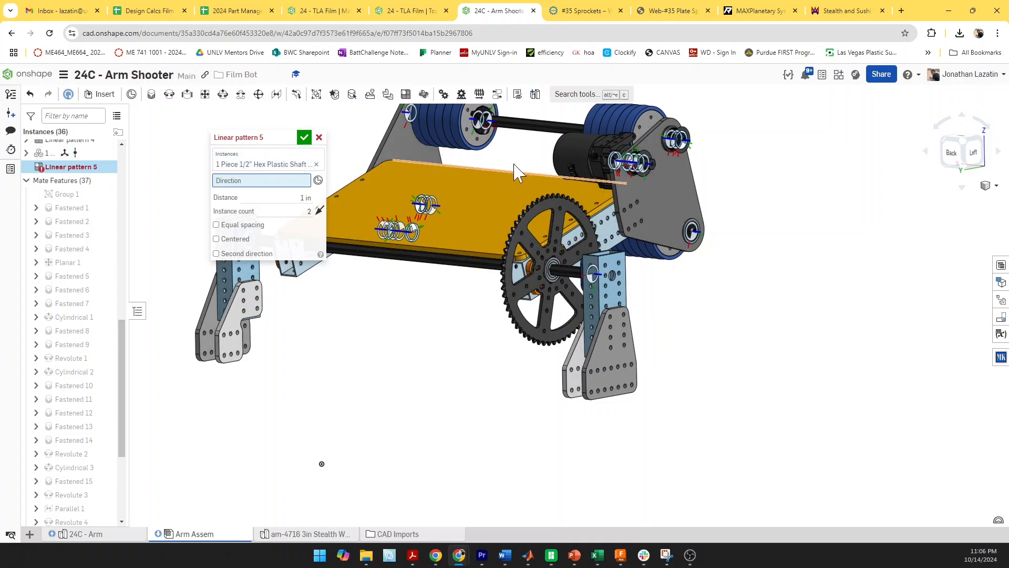
right_click_drag(514, 171, 497, 241)
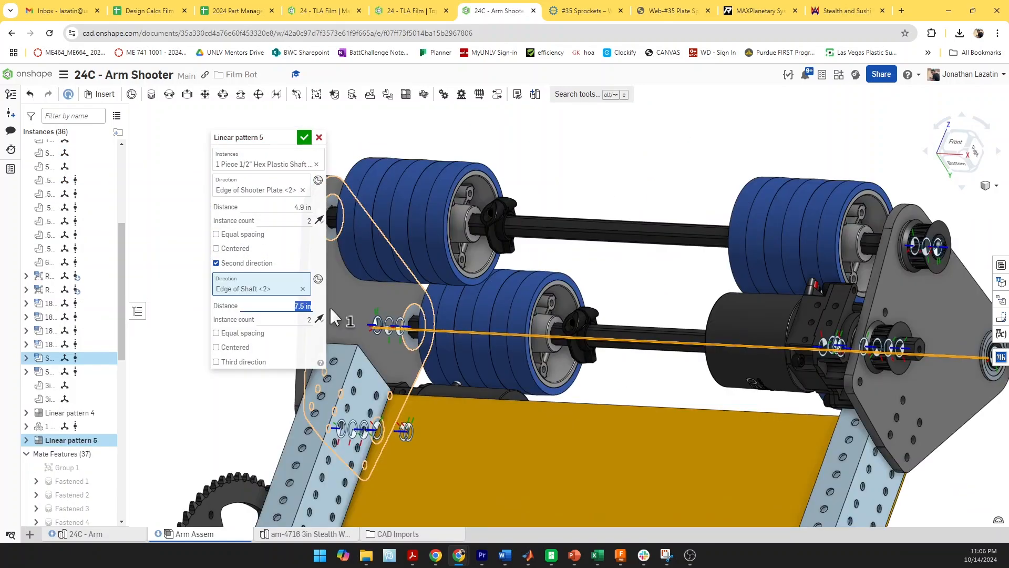
scroll(475, 232, "up", 5)
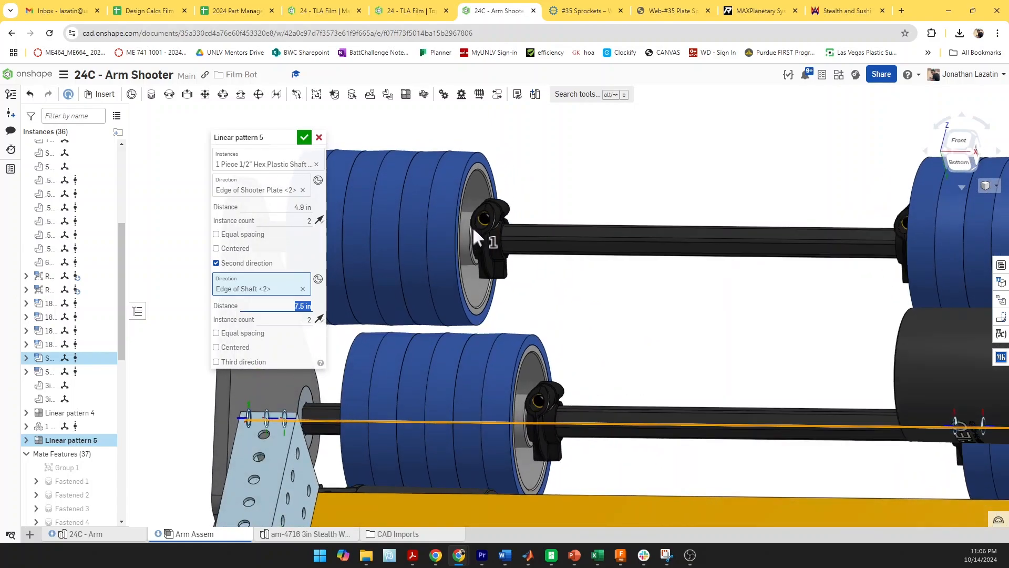
left_click(301, 137)
Create version V3 of the 24C - Arm Shooter document from Main
scroll(557, 300, "down", 5)
right_click_drag(557, 300, 682, 243)
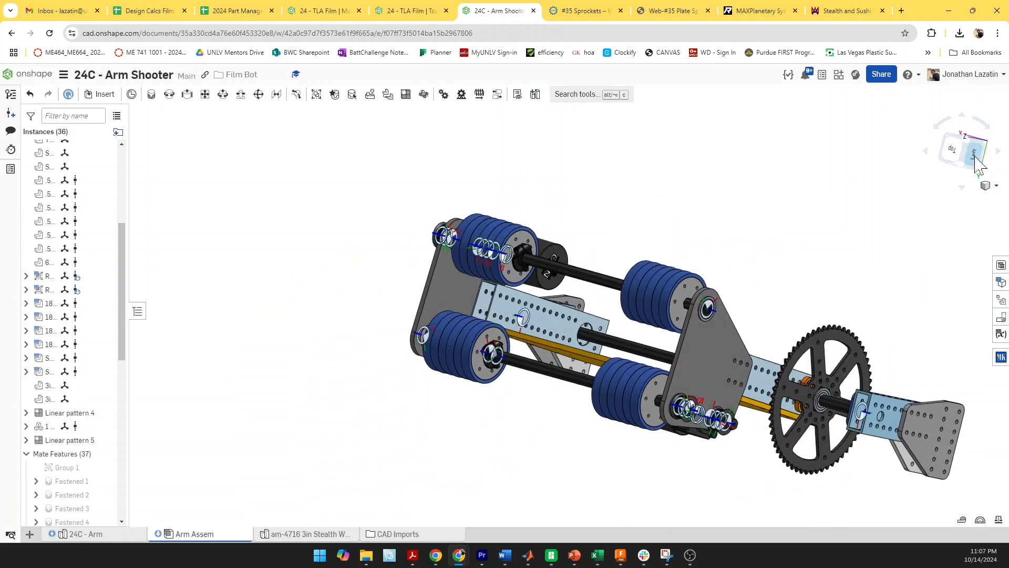
left_click(975, 156)
right_click_drag(426, 247, 591, 289)
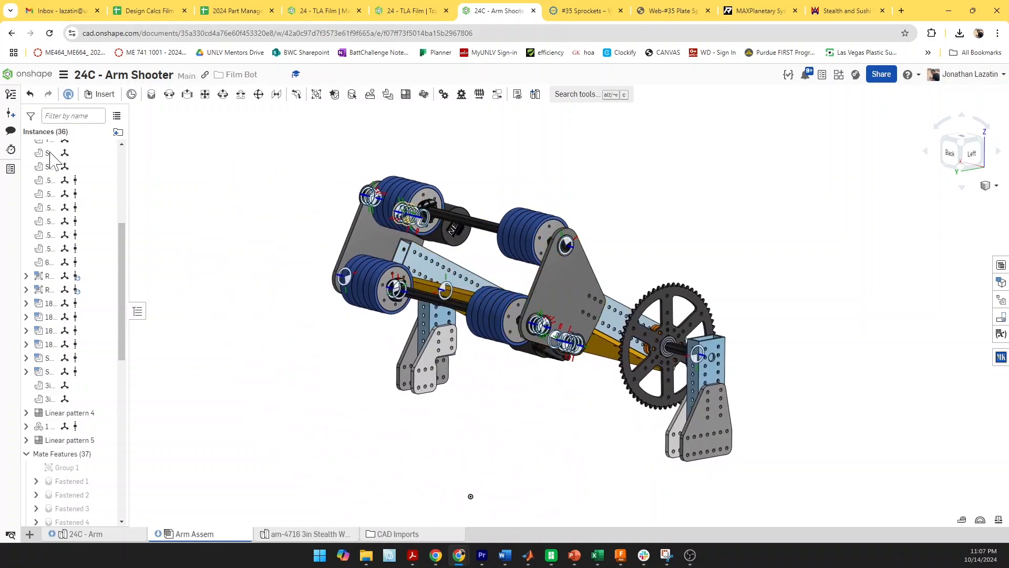
left_click(10, 113)
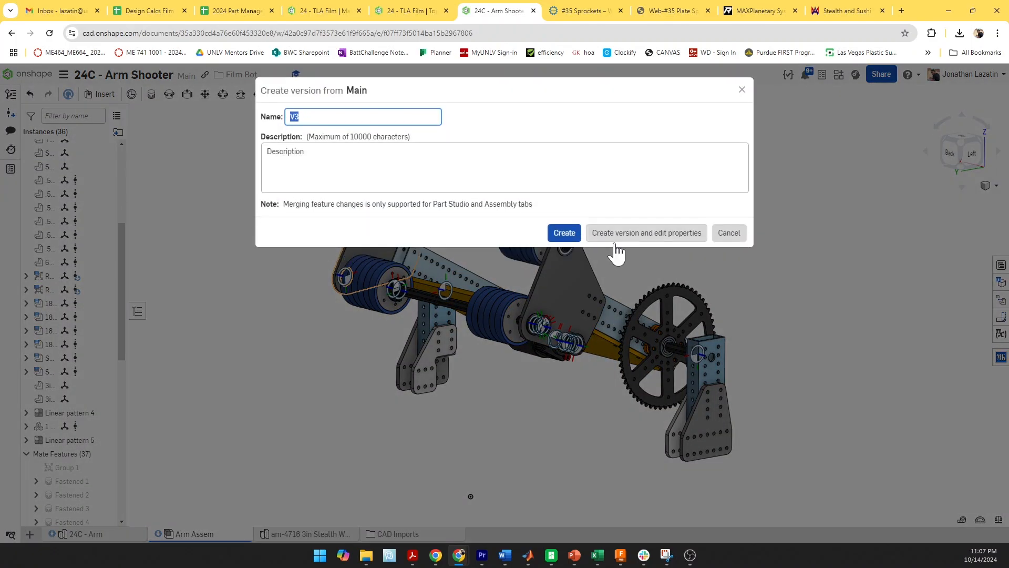
left_click(570, 237)
Switch to the Top Level Assembly of 24 - TLA Film and update its 24C - Arm Shooter reference to V3
left_click(325, 12)
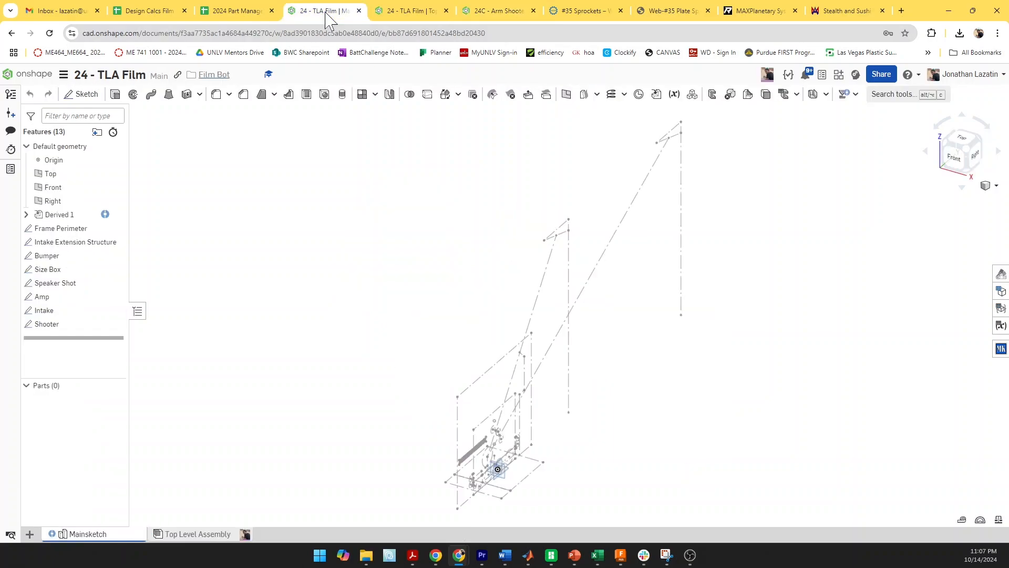
left_click(420, 12)
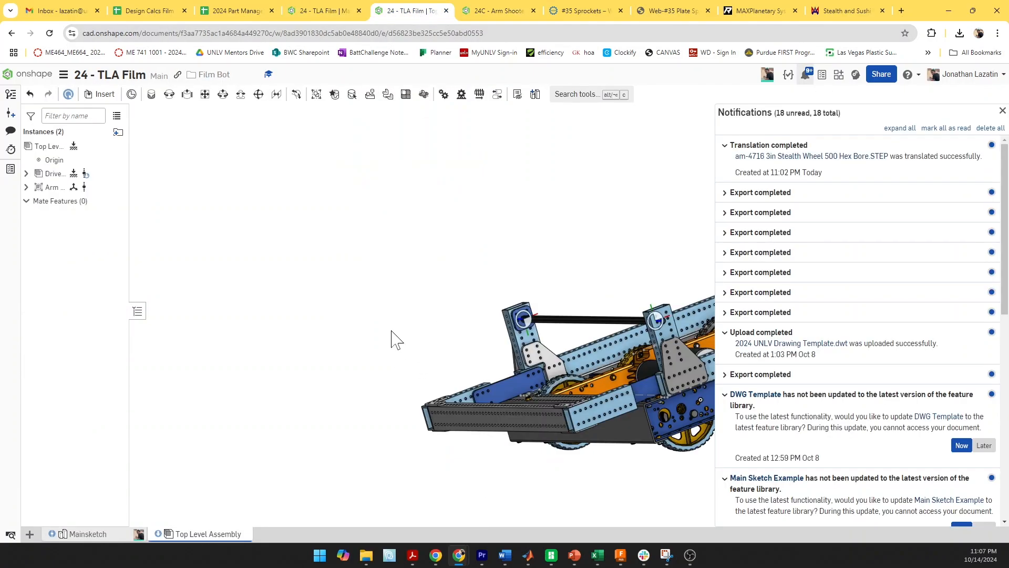
left_click(1002, 111)
mouse_move(757, 299)
right_mouse_down()
mouse_move(849, 275)
mouse_move(744, 294)
mouse_move(753, 293)
right_mouse_up()
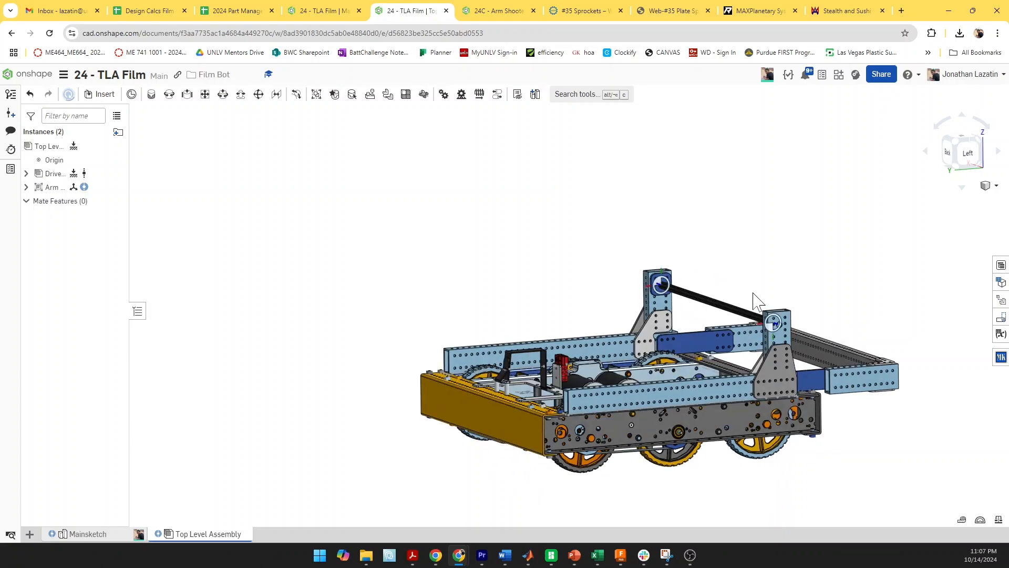
left_click(84, 187)
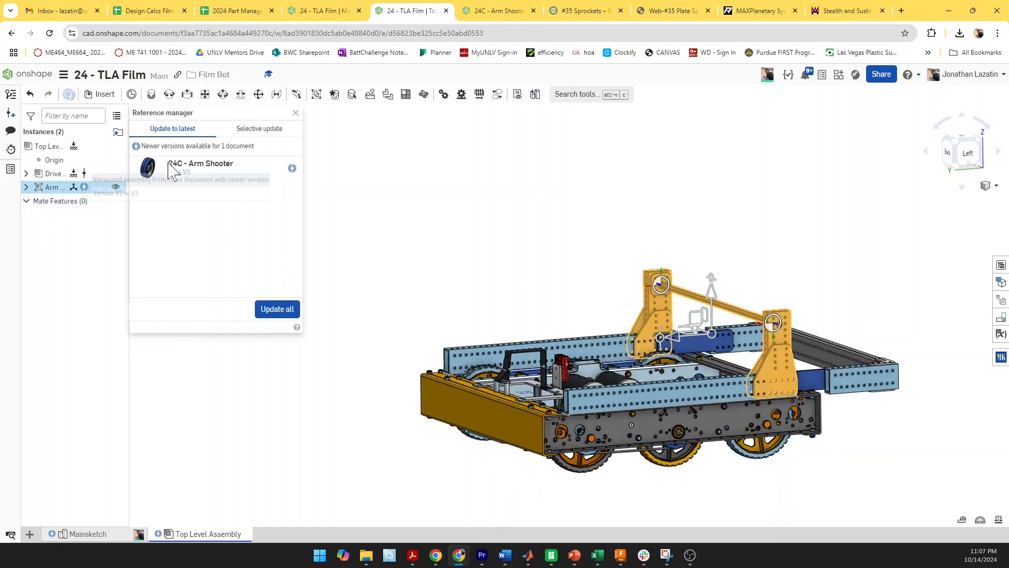
left_click(263, 129)
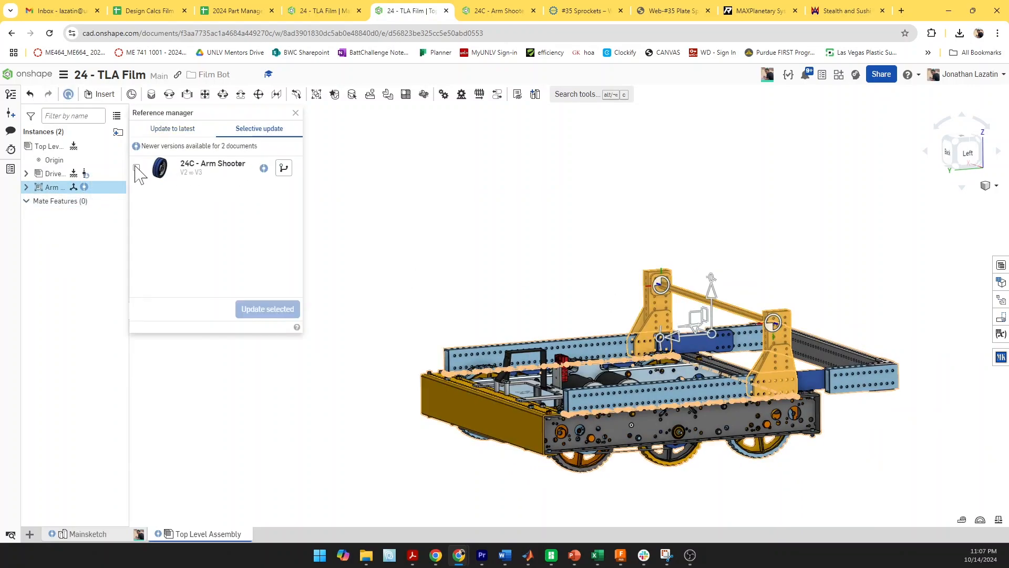
left_click(137, 167)
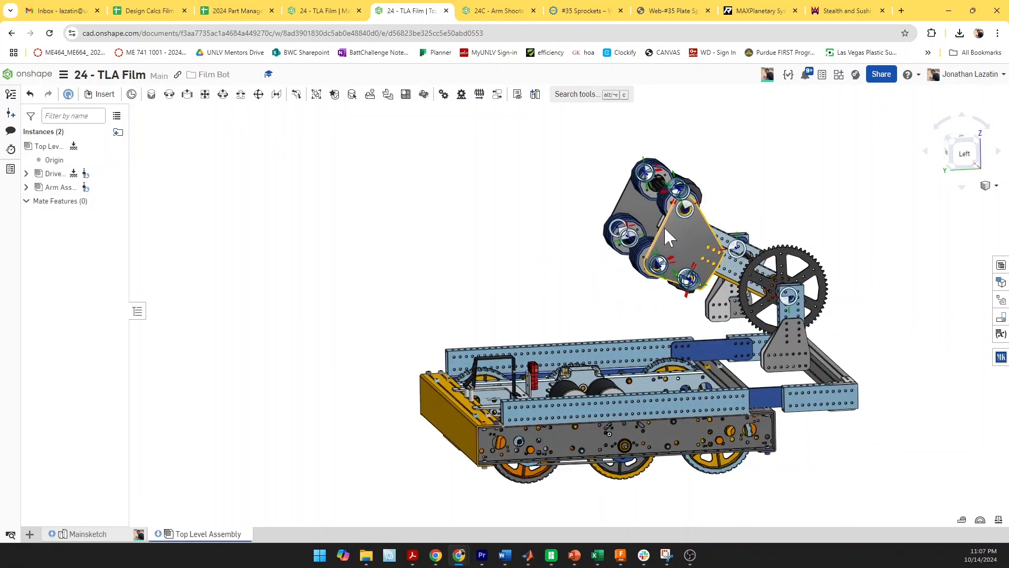
Fasten a hole of the outer arm gusset plate to the end hole of the drivetrain's upper side tube
key("m")
scroll(774, 372, "up", 4)
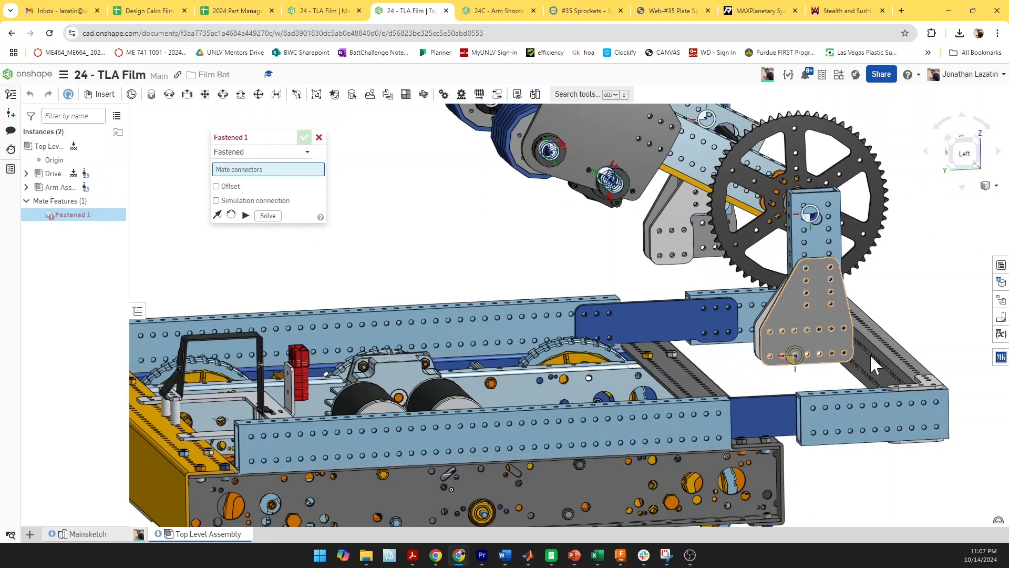
scroll(830, 331, "up", 3)
left_click(826, 336)
scroll(826, 336, "down", 5)
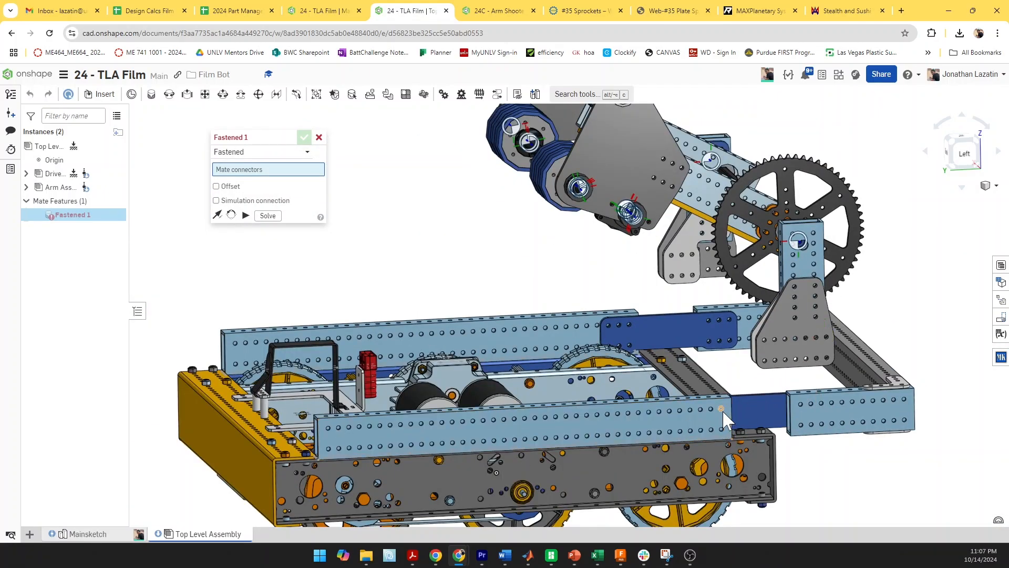
left_click(722, 409)
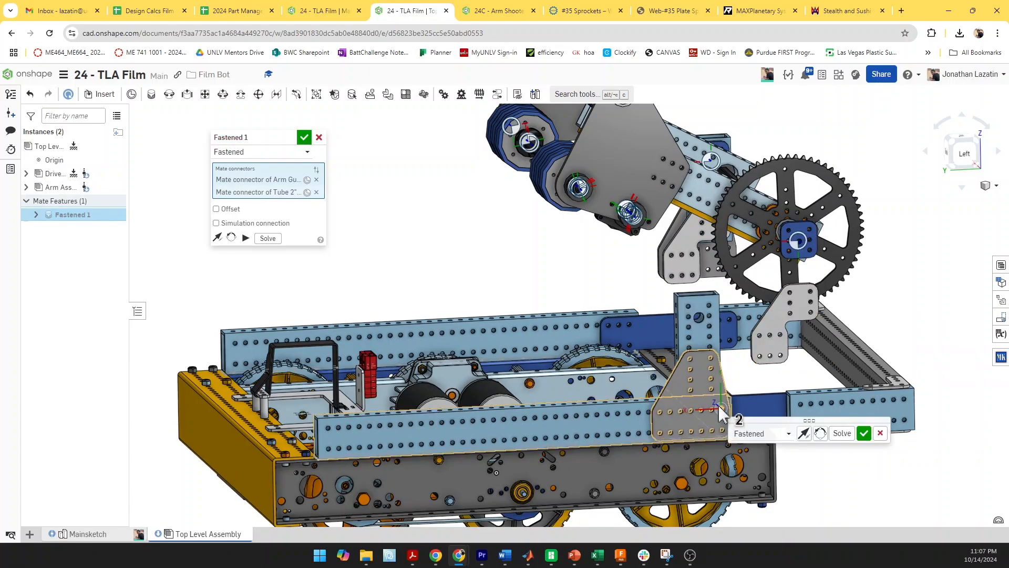
key("Return")
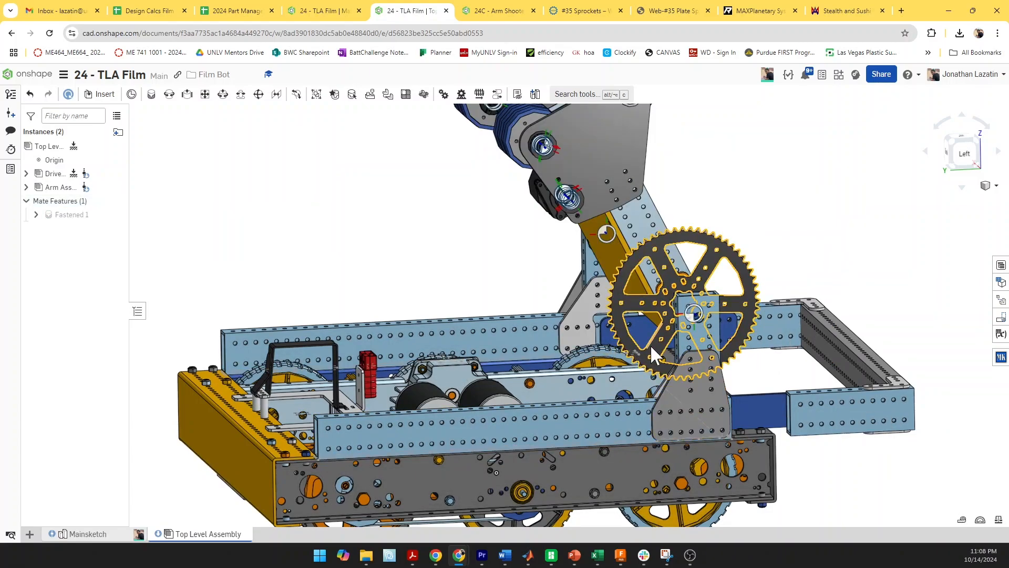
Hide all mate connectors in the top level assembly
scroll(651, 345, "down", 2)
scroll(734, 267, "down", 2)
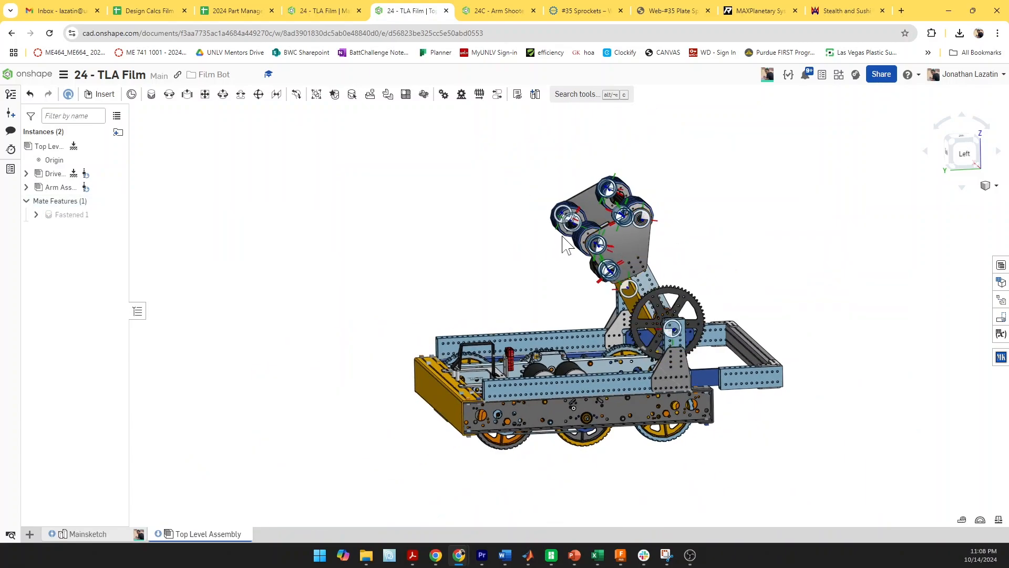
right_click(578, 219)
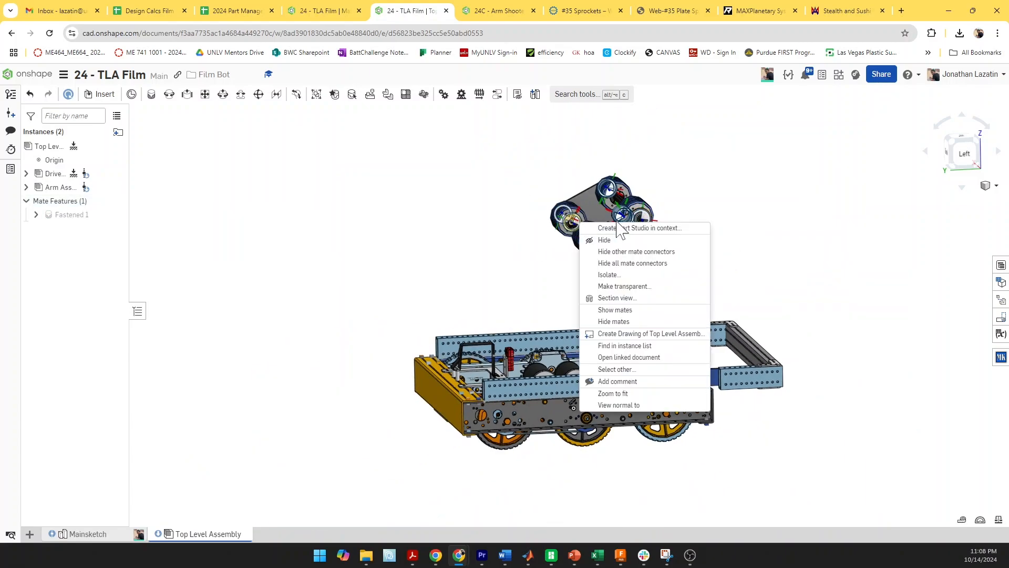
left_click(638, 263)
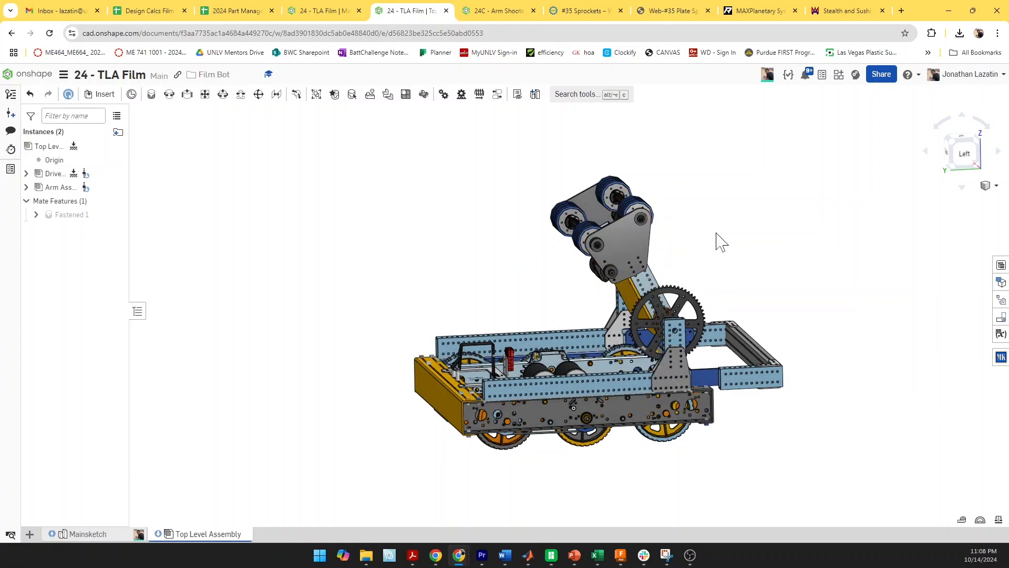
Examine the shooter arm's fit on the drivetrain from above and from the side, swinging the arm down toward the chassis
right_click_drag(722, 244, 783, 266)
scroll(654, 312, "up", 5)
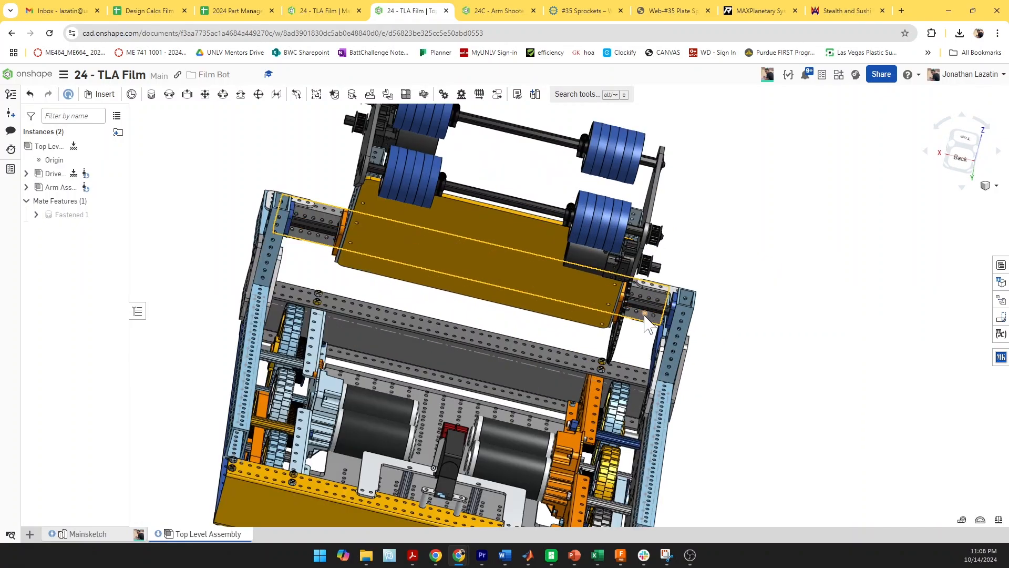
scroll(575, 310, "down", 3)
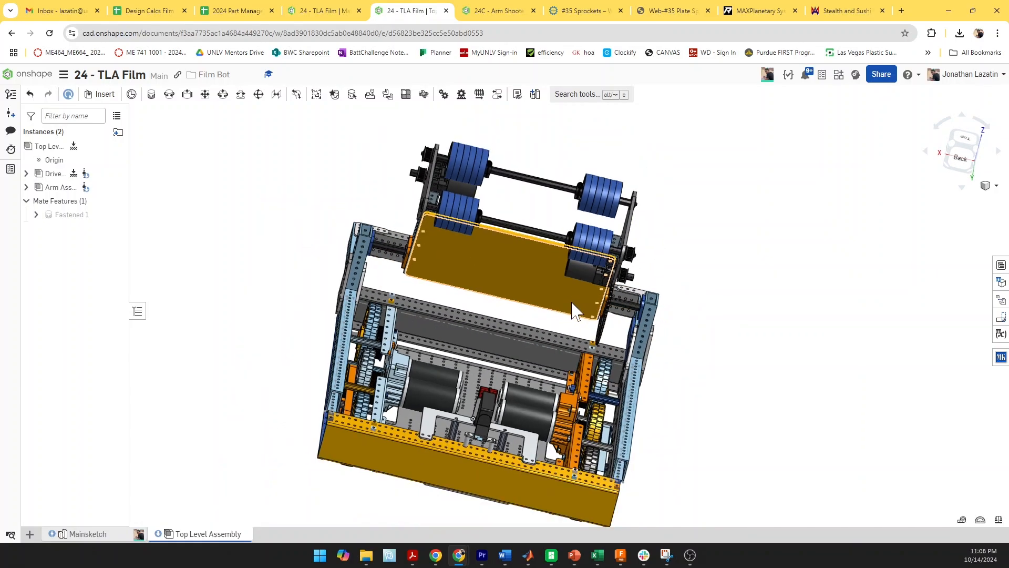
scroll(605, 444, "down", 2)
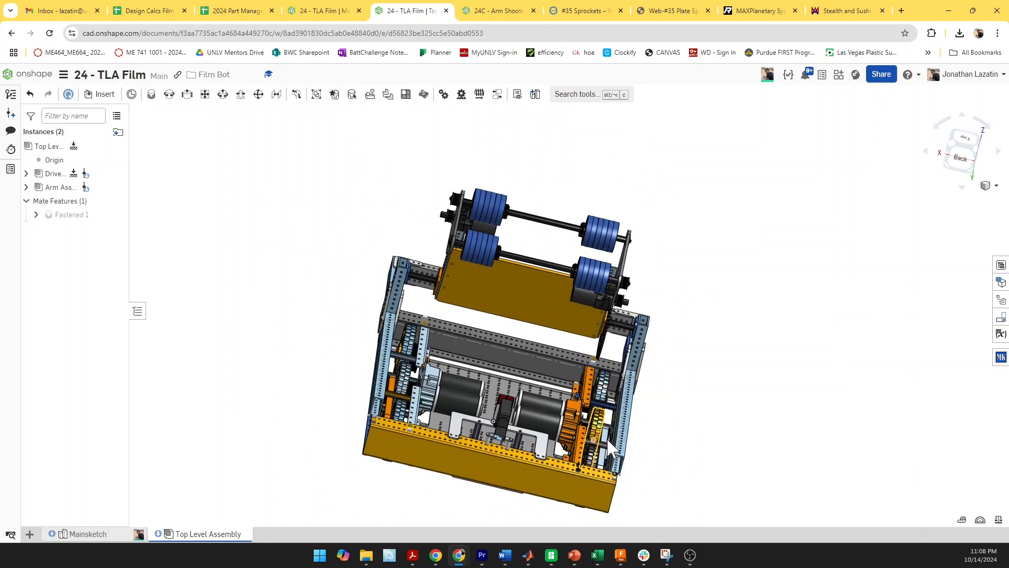
right_click_drag(608, 440, 539, 430)
left_click(966, 158)
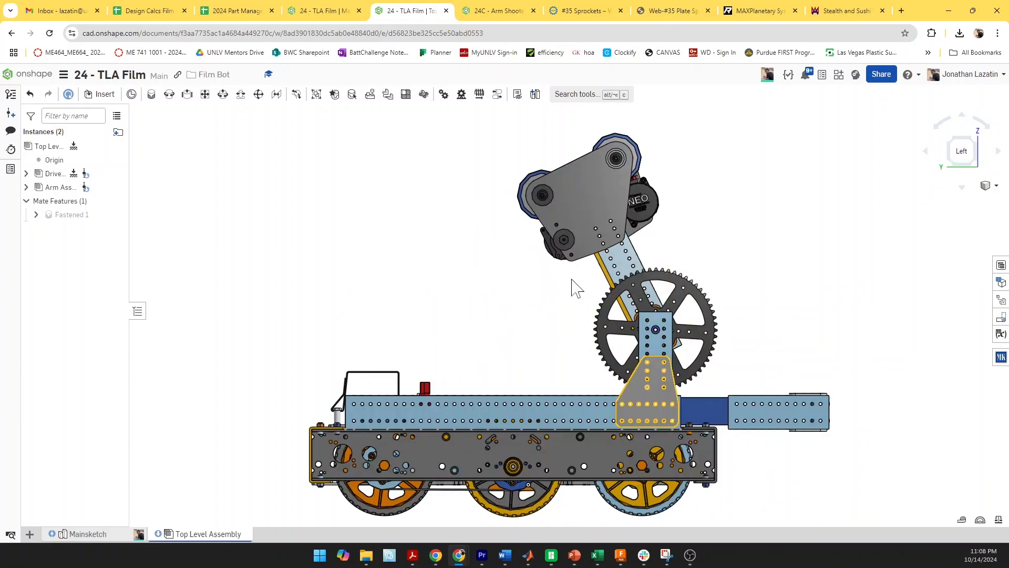
left_click_drag(492, 253, 484, 273)
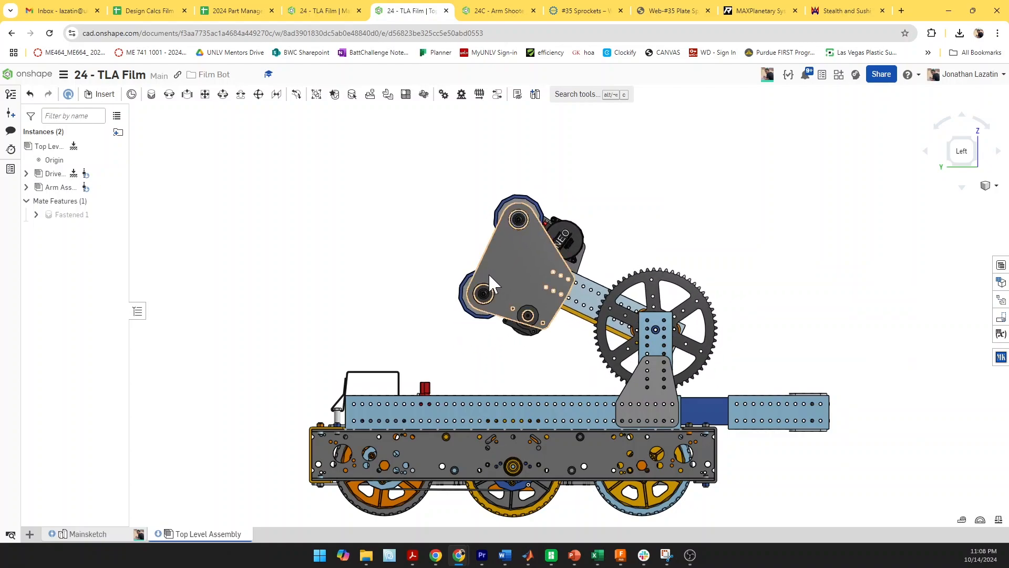
scroll(547, 395, "up", 4)
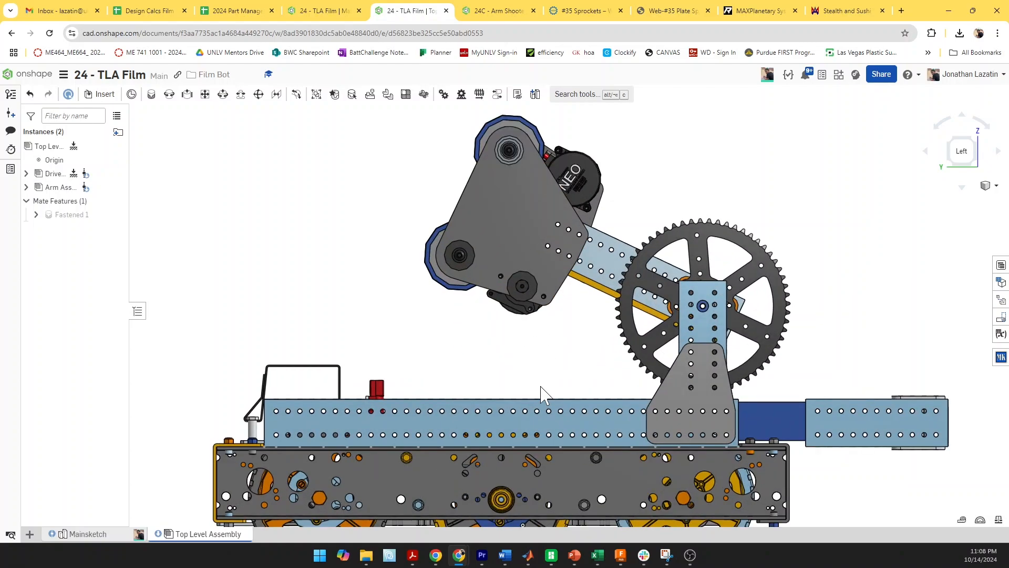